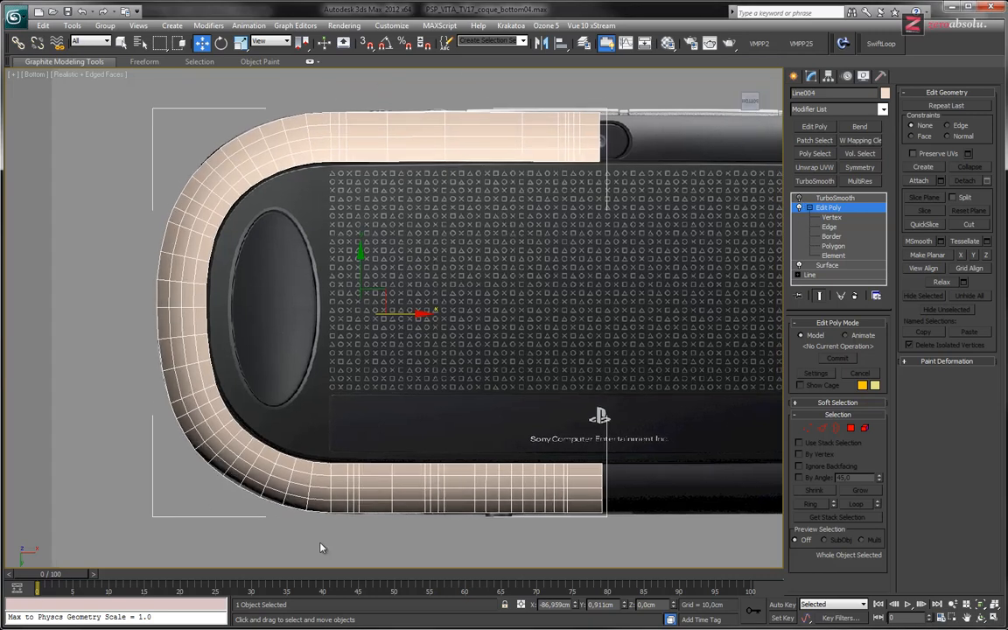
# Rename the selected shell mesh to coque_base.
pyautogui.doubleClick(840, 92)
pyautogui.write('coque_base')
pyautogui.scroll(-4, 442, 236)
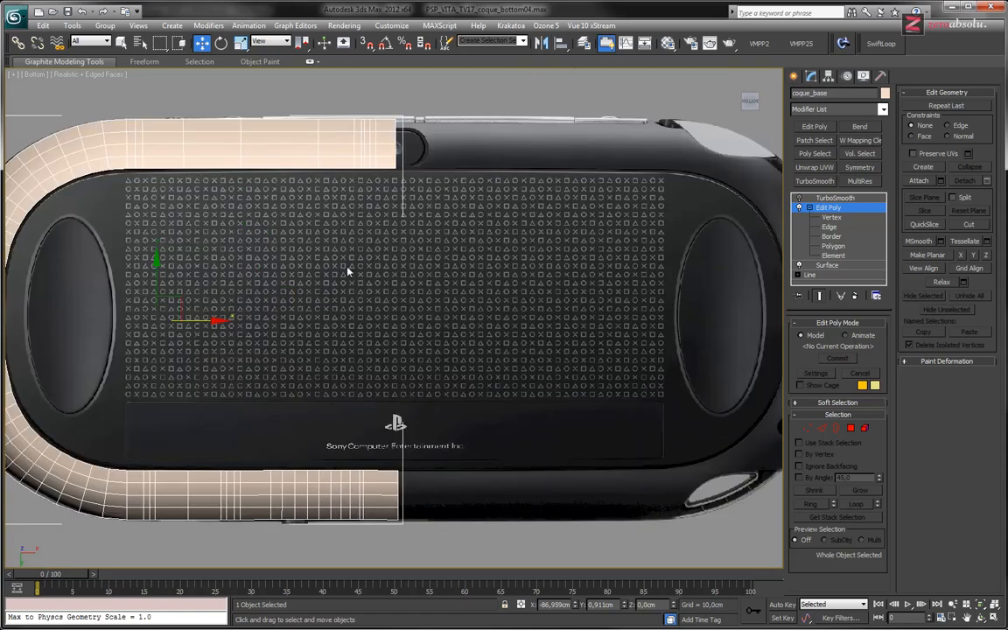
# Compare the shell mesh's upper corner and straight lower section with the reference image of the console back.
pyautogui.scroll(4, 473, 245)
pyautogui.scroll(4, 414, 262)
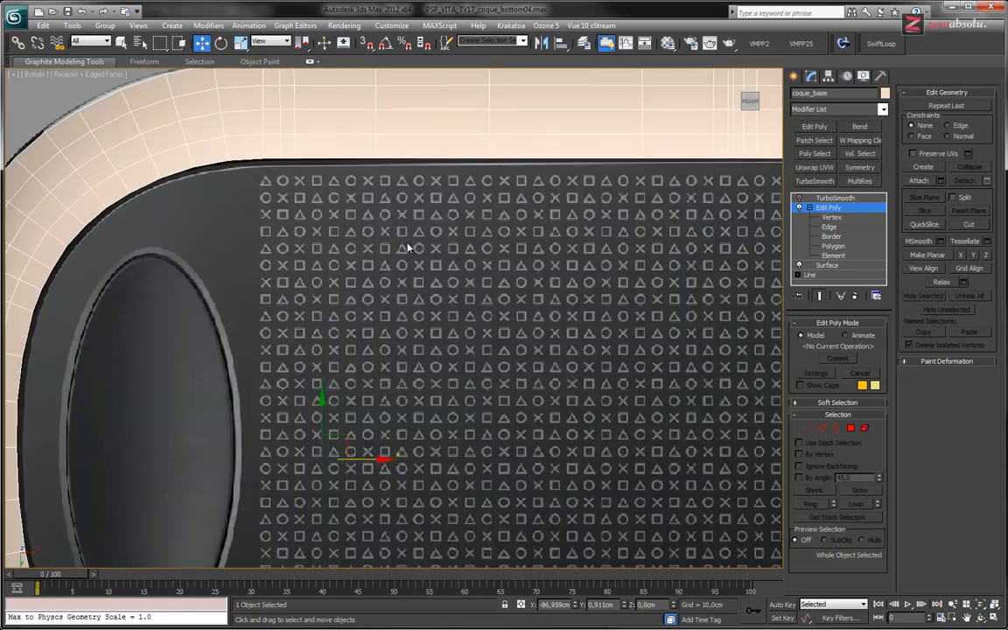
pyautogui.scroll(-2, 377, 235)
pyautogui.moveTo(292, 208); pyautogui.dragTo(314, 271, button='middle')
pyautogui.scroll(2, 314, 271)
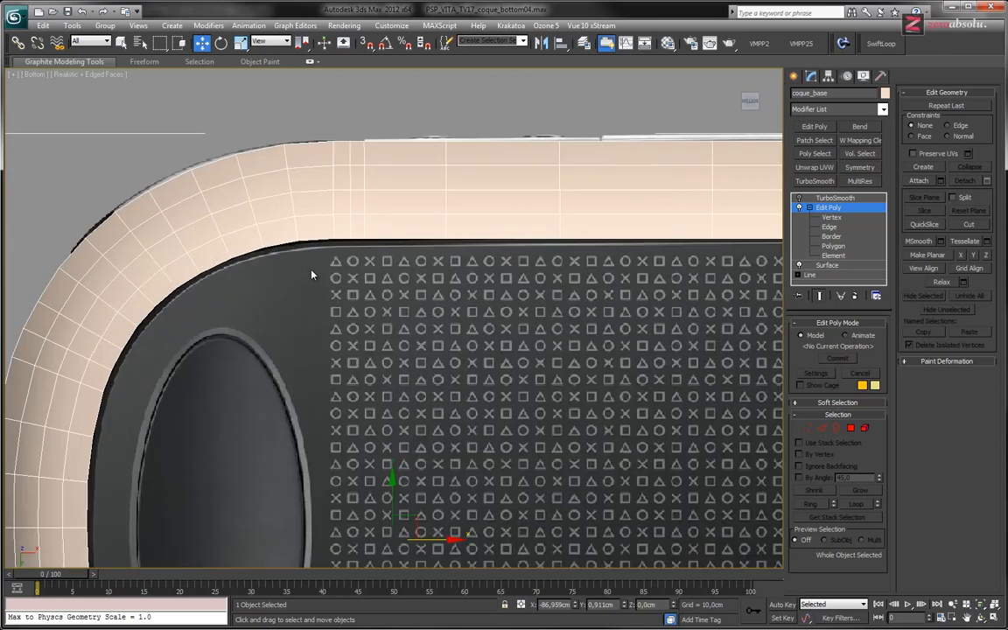
pyautogui.moveTo(567, 281); pyautogui.dragTo(418, 234, button='middle')
pyautogui.moveTo(252, 401); pyautogui.dragTo(387, 288, button='middle')
pyautogui.scroll(1, 406, 302)
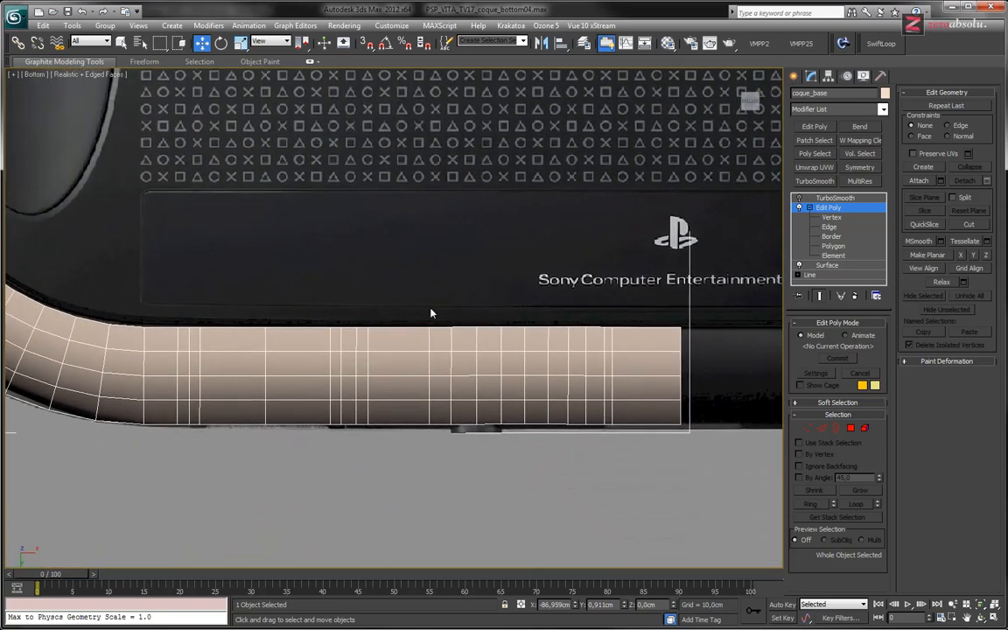
pyautogui.scroll(2, 550, 328)
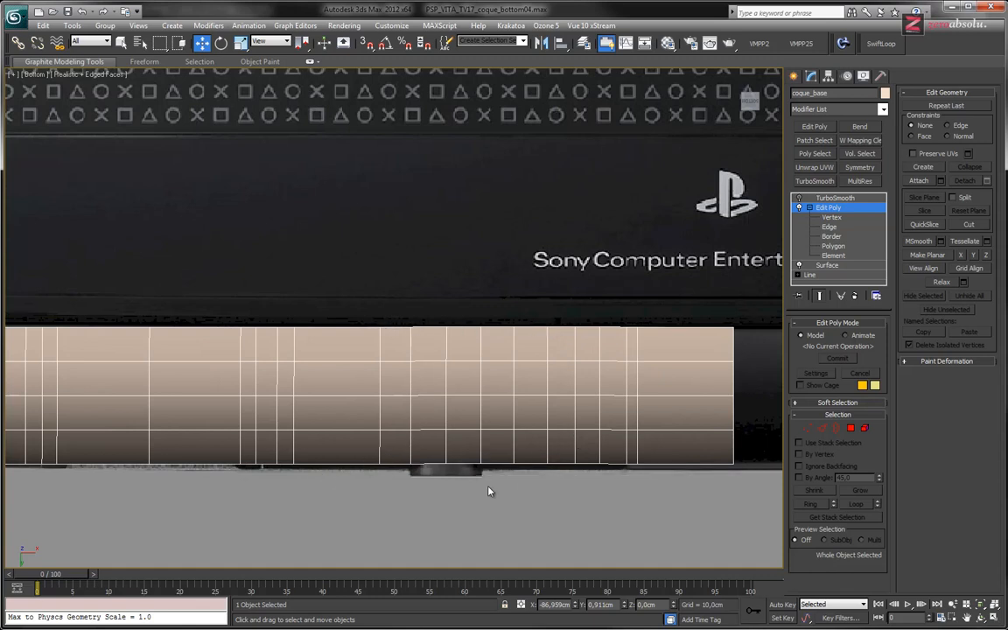
pyautogui.scroll(-2, 450, 333)
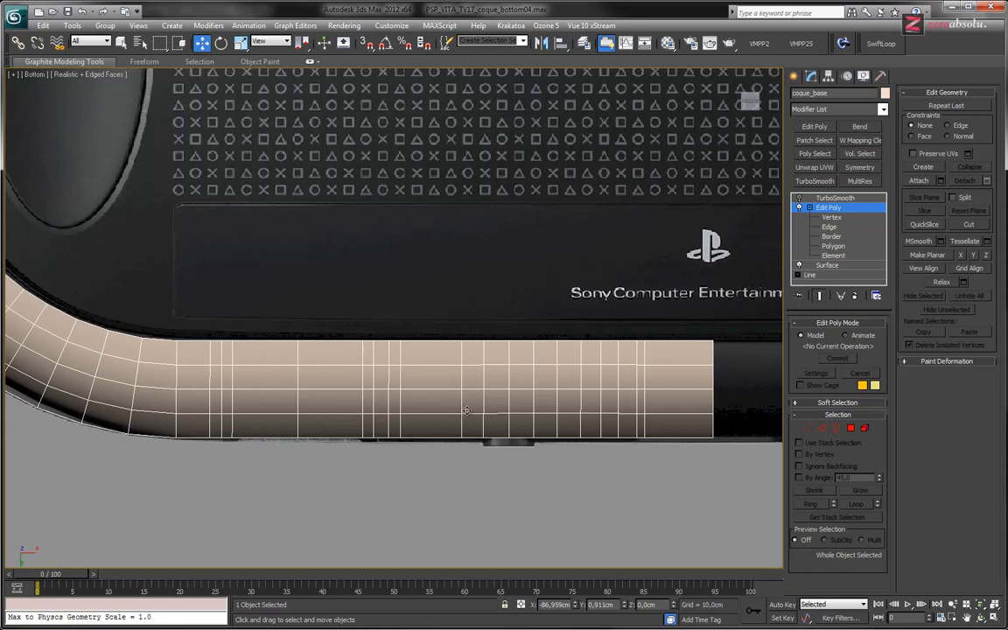
pyautogui.scroll(4, 254, 358)
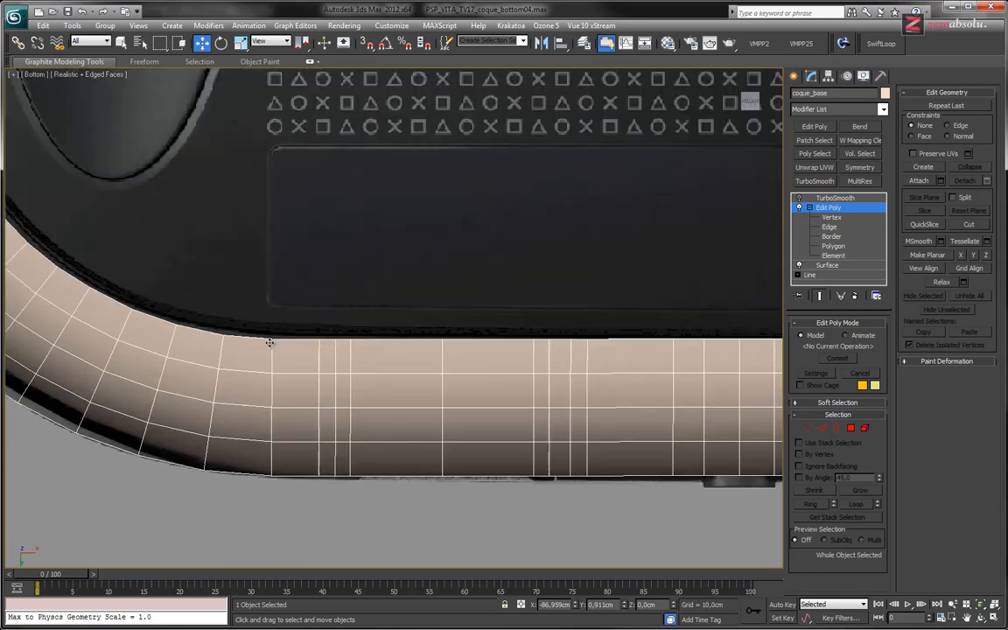
pyautogui.scroll(-3, 300, 385)
pyautogui.moveTo(327, 387); pyautogui.dragTo(321, 394, button='middle')
pyautogui.scroll(2, 321, 394)
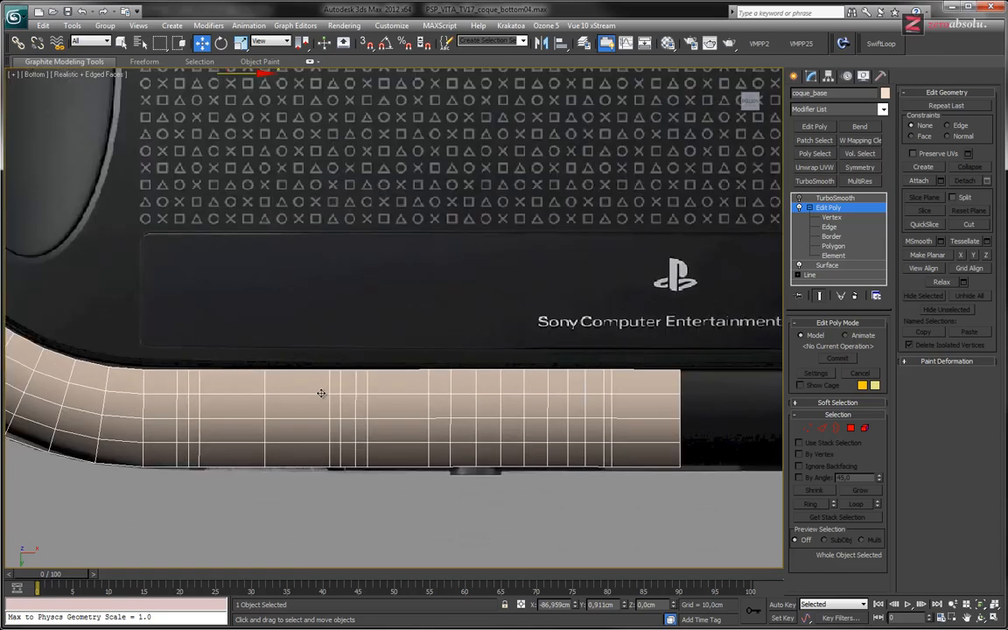
# Straighten the horizontal vertex rows of the shell's straight lower section, row by row, using Make Planar in Y.
pyautogui.click(830, 217)
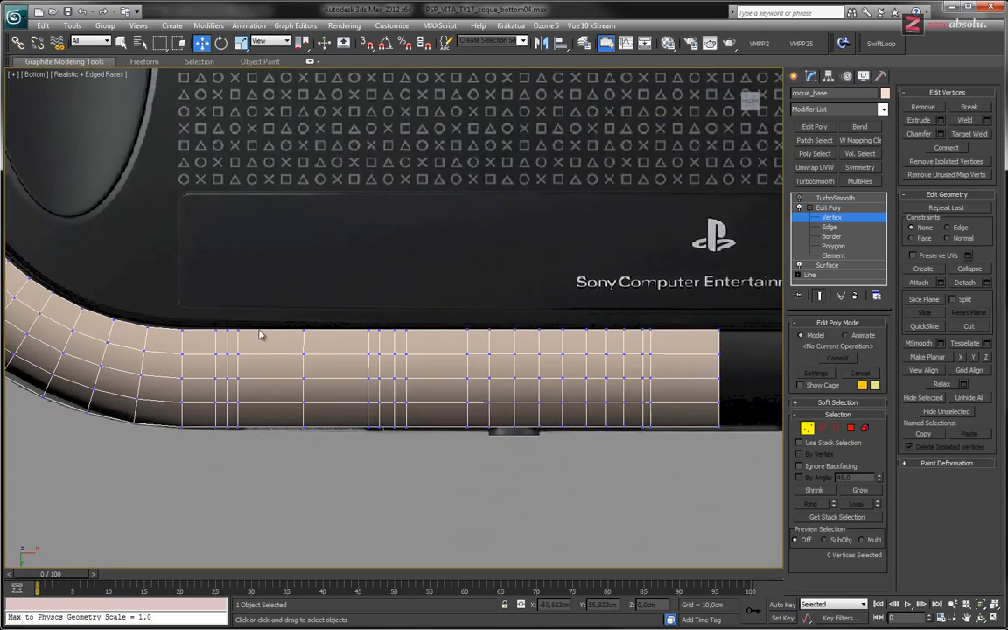
pyautogui.moveTo(211, 319); pyautogui.dragTo(709, 343)
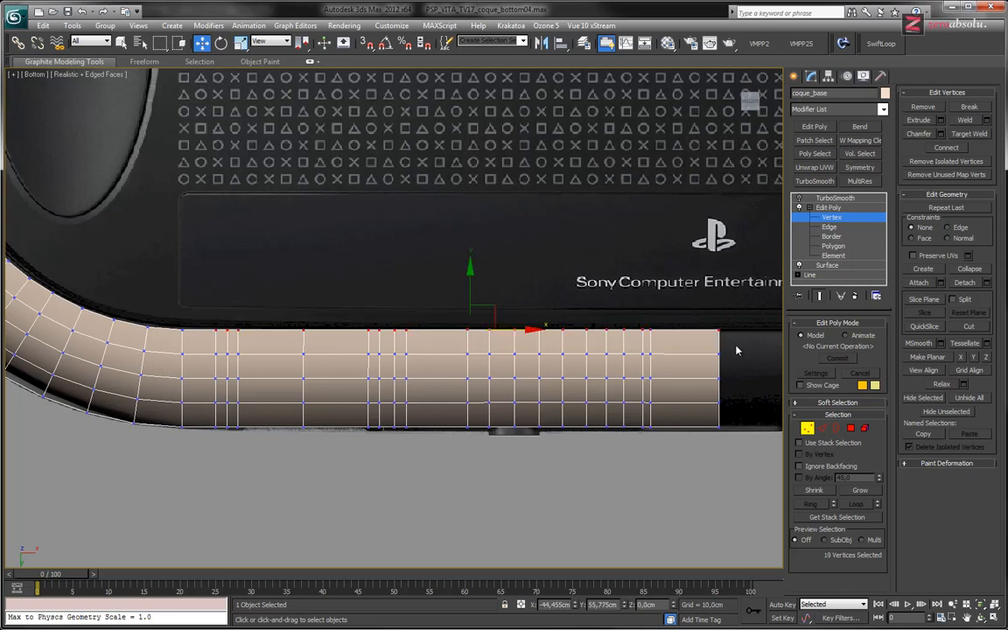
pyautogui.moveTo(205, 350)
pyautogui.mouseDown()
pyautogui.moveTo(735, 362)
pyautogui.moveTo(508, 387)
pyautogui.moveTo(209, 387)
pyautogui.mouseUp()
pyautogui.click(975, 359)
pyautogui.click(973, 358)
pyautogui.moveTo(739, 392); pyautogui.dragTo(208, 410)
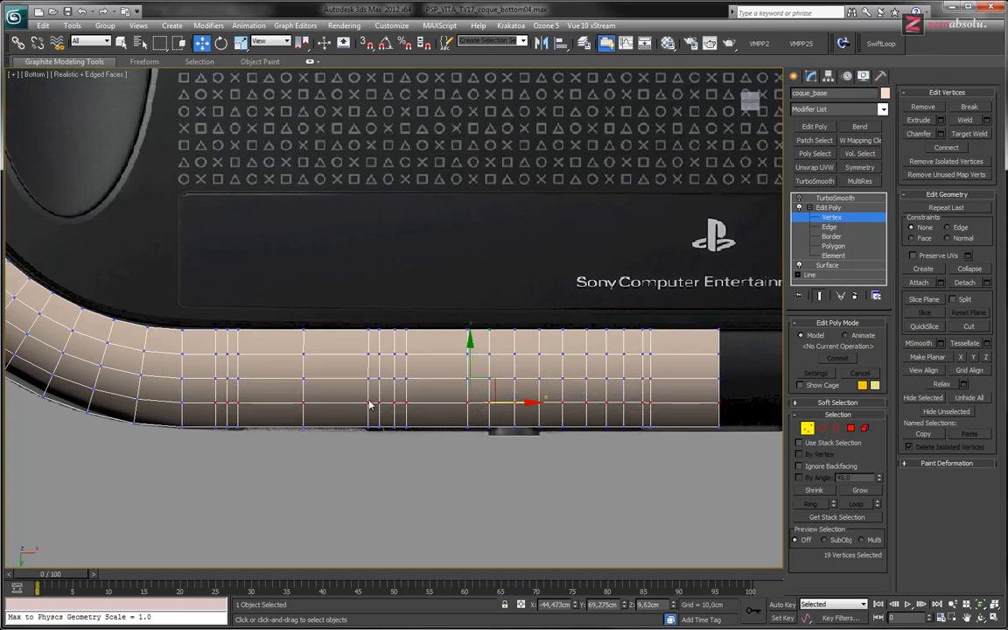
pyautogui.click(974, 358)
pyautogui.moveTo(737, 417); pyautogui.dragTo(530, 445)
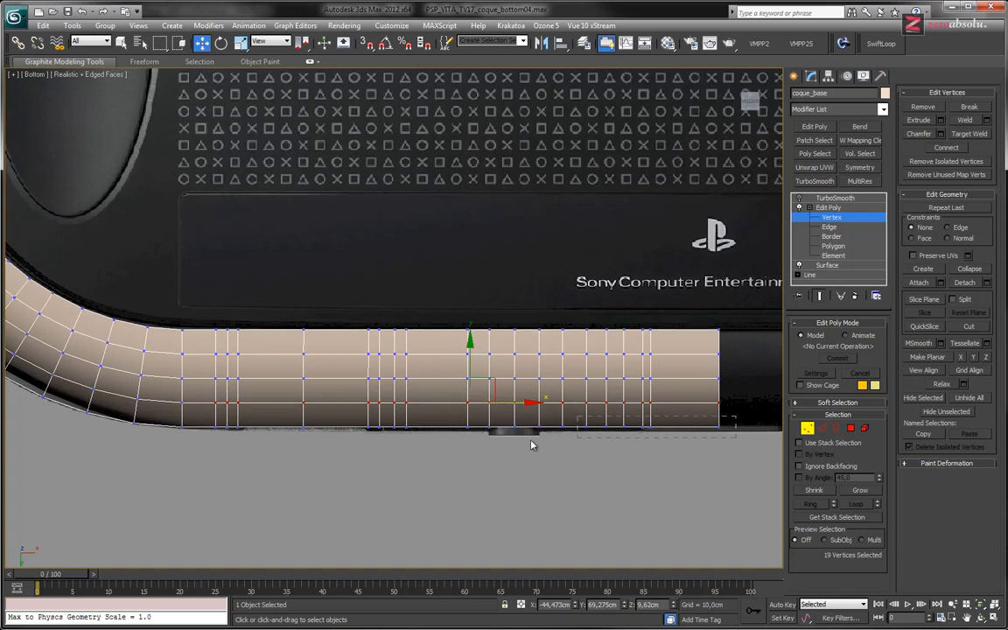
pyautogui.moveTo(242, 446); pyautogui.dragTo(205, 444)
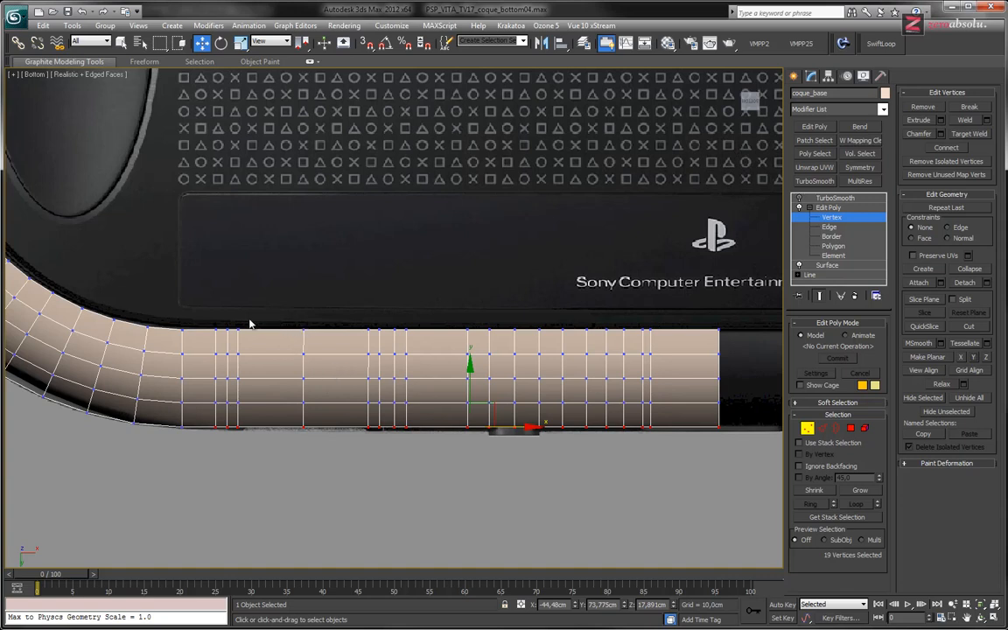
# Try to move the lowest vertex row of the straight section about -0.13 cm along Y, and undo that move.
pyautogui.scroll(5, 254, 332)
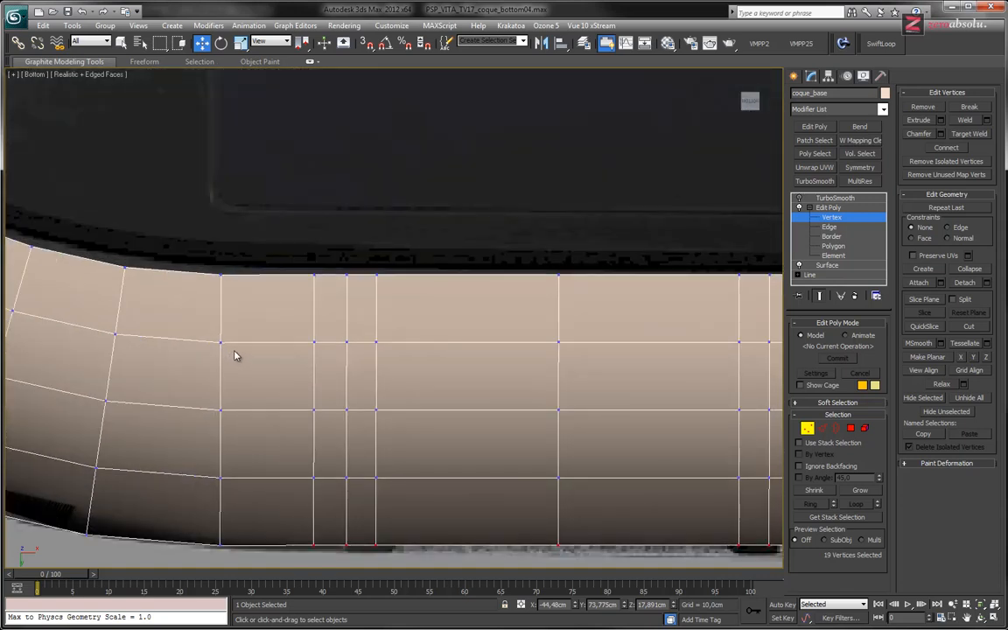
pyautogui.scroll(-5, 300, 340)
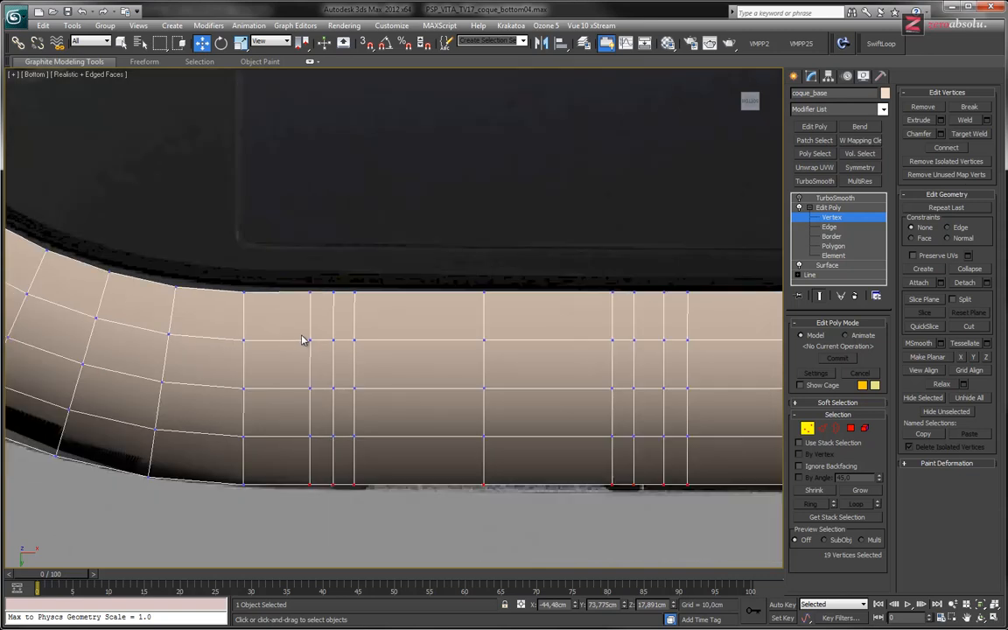
pyautogui.moveTo(294, 348); pyautogui.dragTo(249, 359, button='middle')
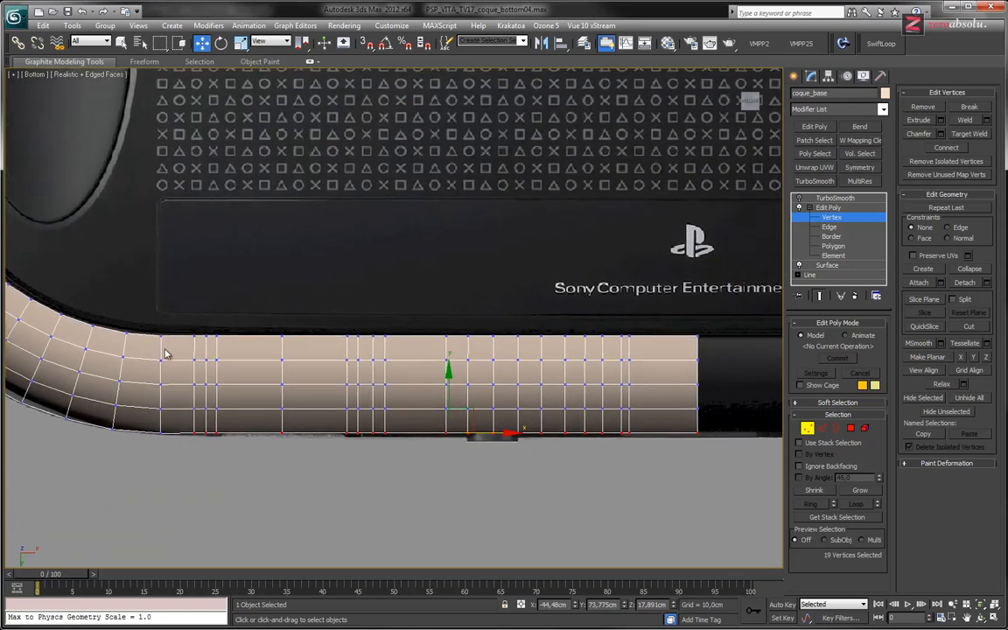
pyautogui.moveTo(165, 353); pyautogui.dragTo(228, 358, button='middle')
pyautogui.scroll(2, 297, 373)
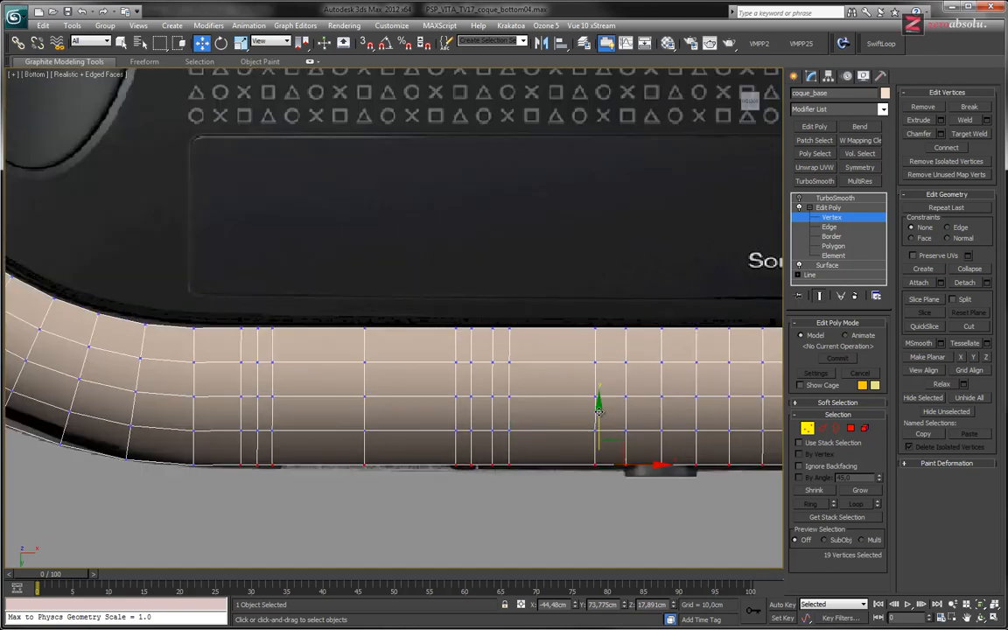
pyautogui.moveTo(598, 412); pyautogui.dragTo(598, 412)
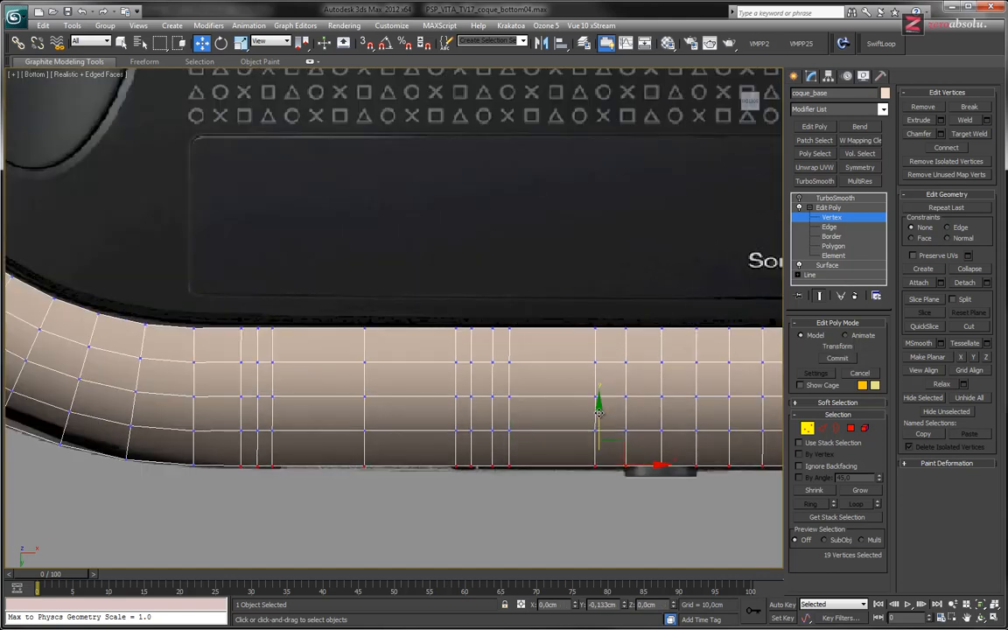
pyautogui.scroll(-4, 436, 396)
pyautogui.hotkey('ctrl', 'z')
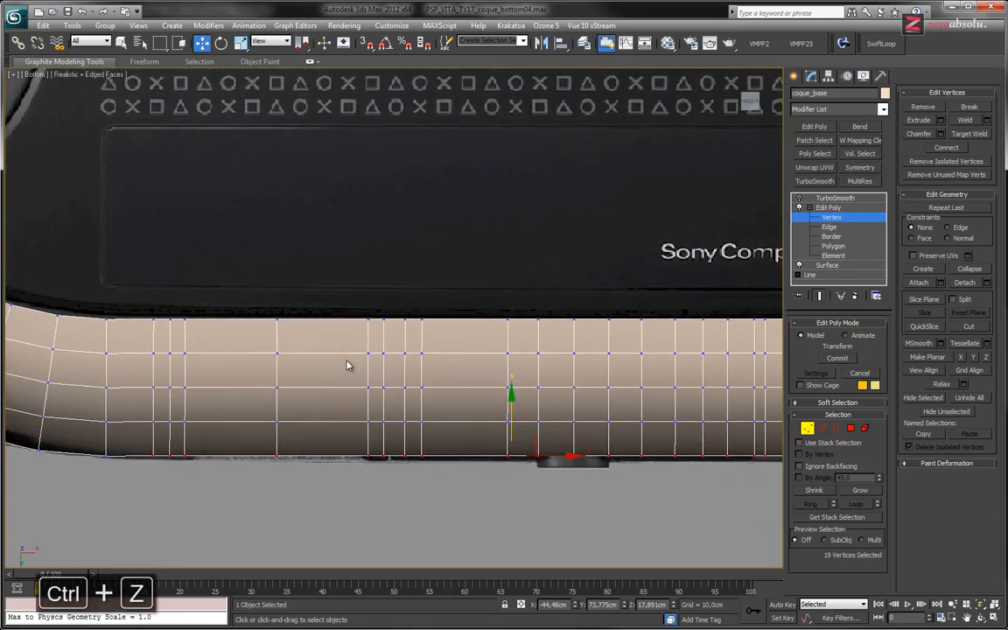
# Select all vertices of the straight lower section and make a slight adjustment where its inner edge meets the rounded corner.
pyautogui.moveTo(713, 434); pyautogui.dragTo(713, 435)
pyautogui.moveTo(713, 434); pyautogui.dragTo(776, 451, button='middle')
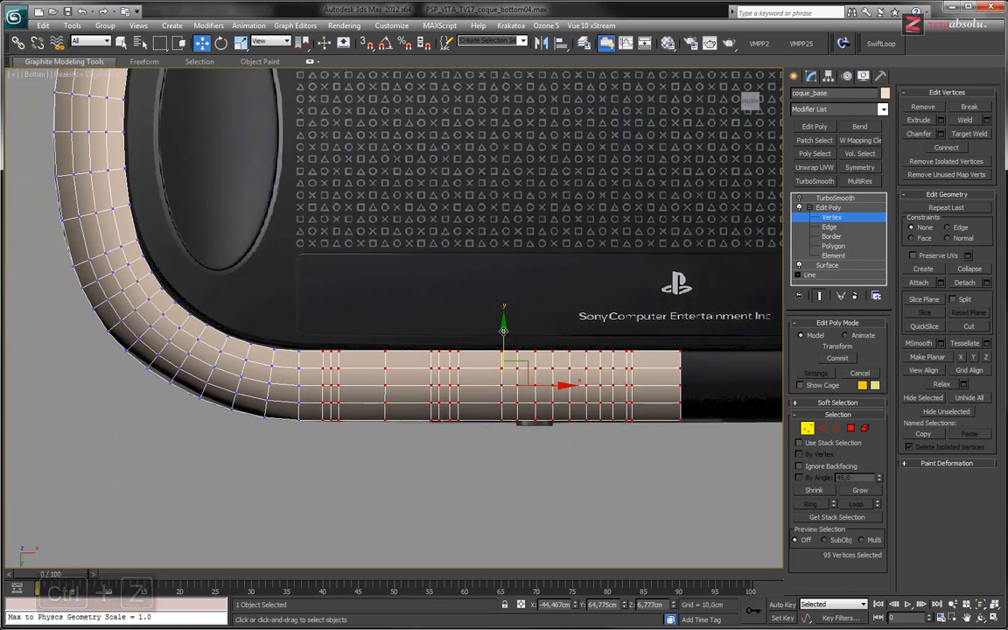
pyautogui.scroll(6, 306, 324)
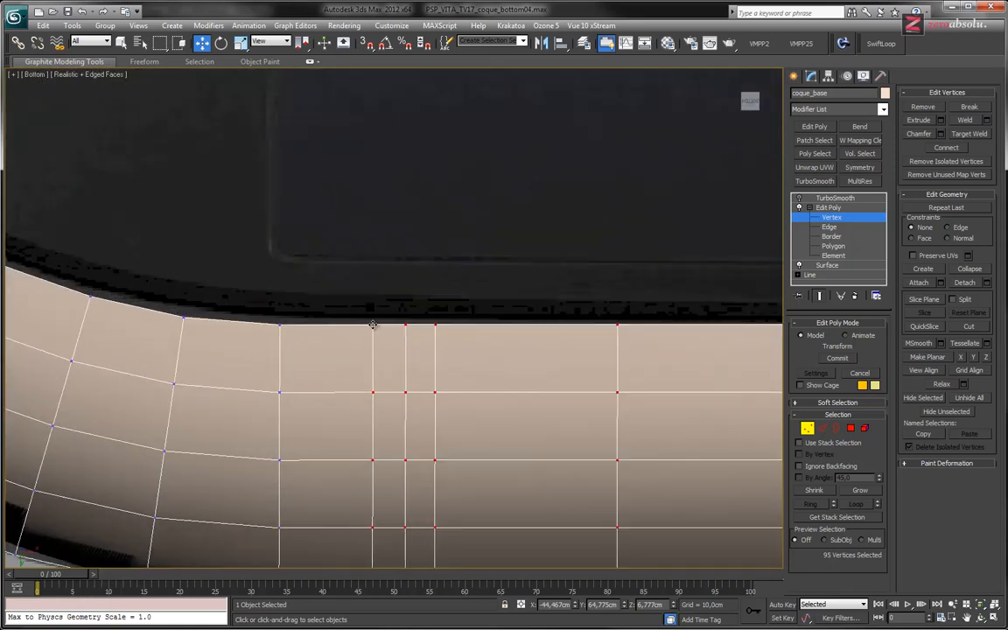
pyautogui.moveTo(373, 324); pyautogui.dragTo(374, 326)
pyautogui.moveTo(390, 396); pyautogui.dragTo(361, 284, button='middle')
pyautogui.scroll(-5, 361, 284)
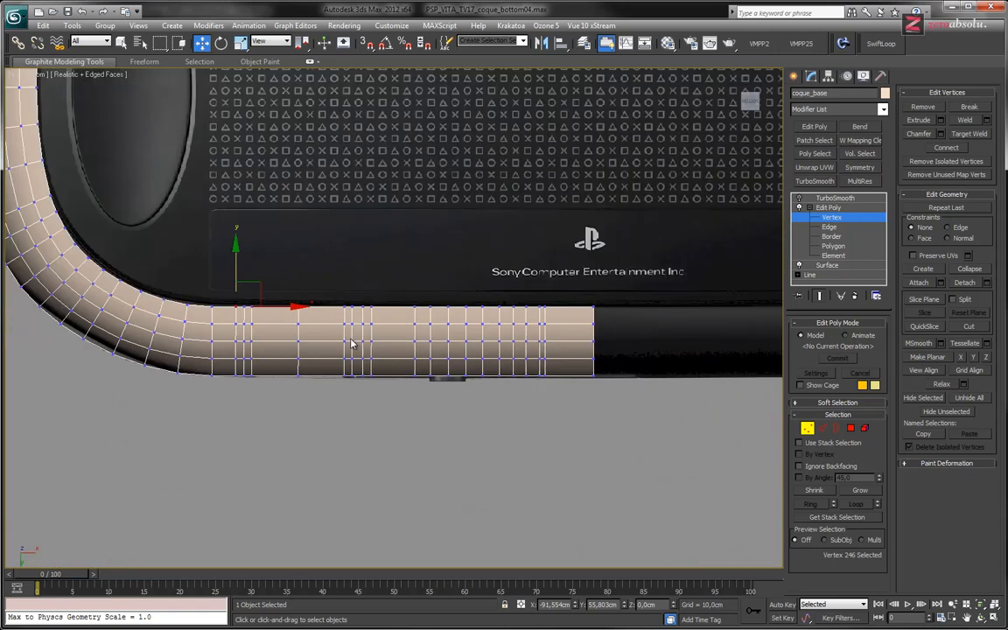
# Clear the vertex selection and return to the TurboSmooth level of coque_base.
pyautogui.click(382, 421)
pyautogui.moveTo(287, 266); pyautogui.dragTo(400, 310, button='middle')
pyautogui.scroll(-2, 399, 313)
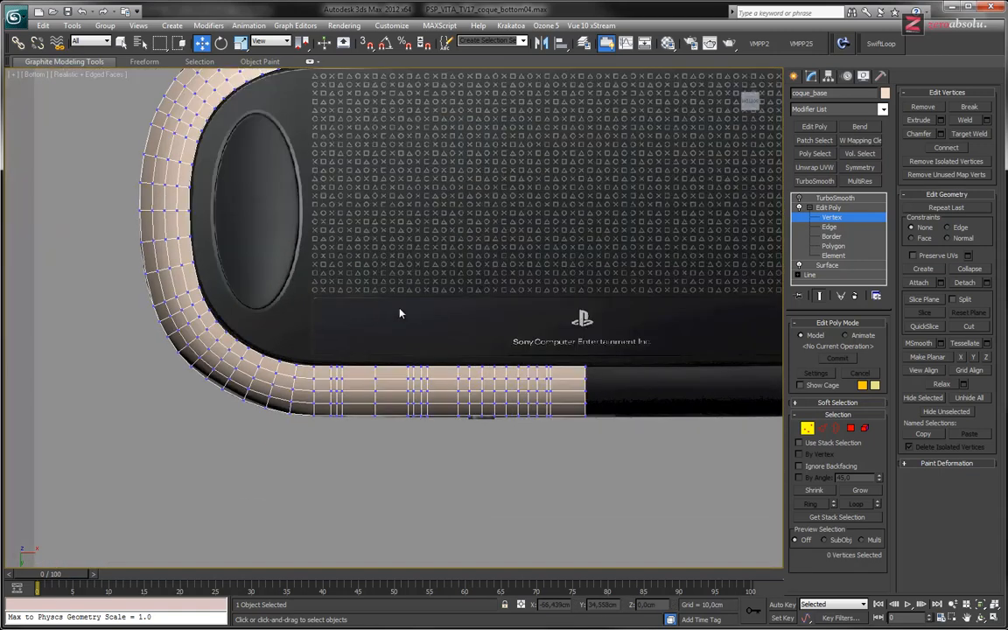
pyautogui.moveTo(549, 237); pyautogui.dragTo(474, 299, button='middle')
pyautogui.scroll(-2, 462, 323)
pyautogui.click(836, 198)
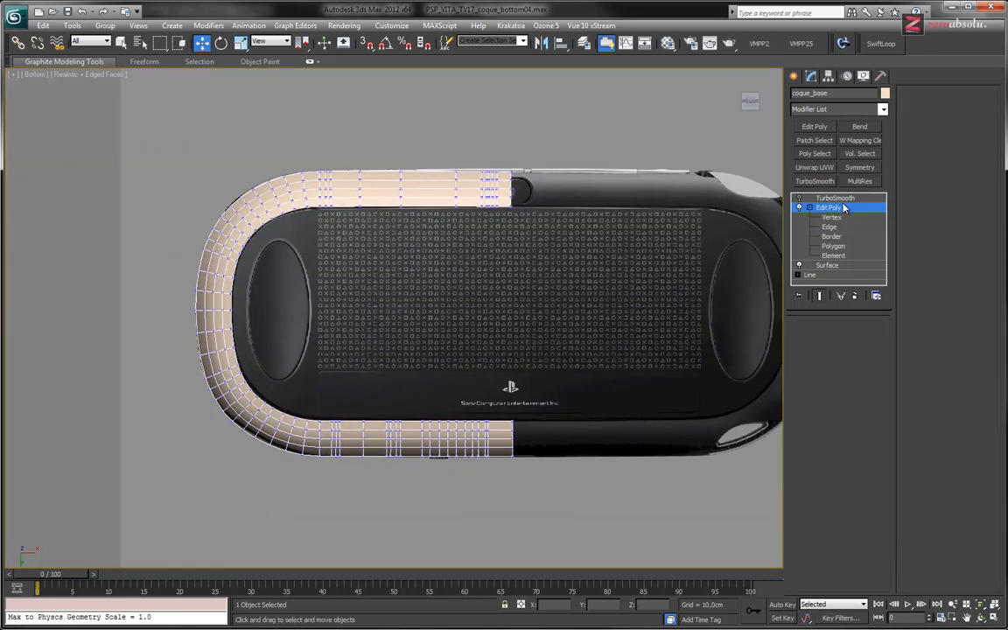
# Open the layer manager, expand Layer001 and hide coque_base.
pyautogui.click(853, 91)
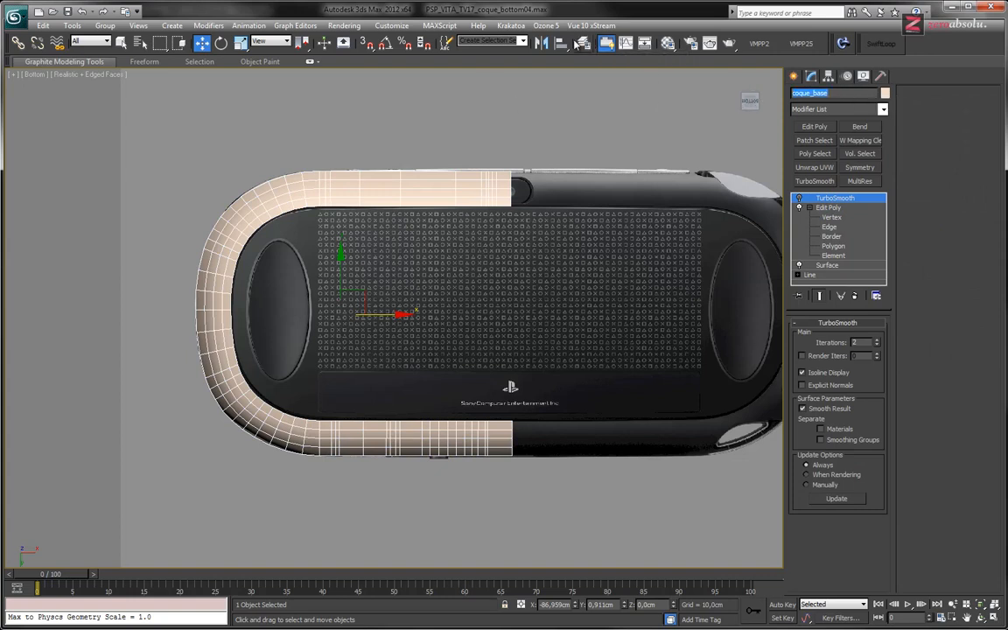
pyautogui.click(583, 43)
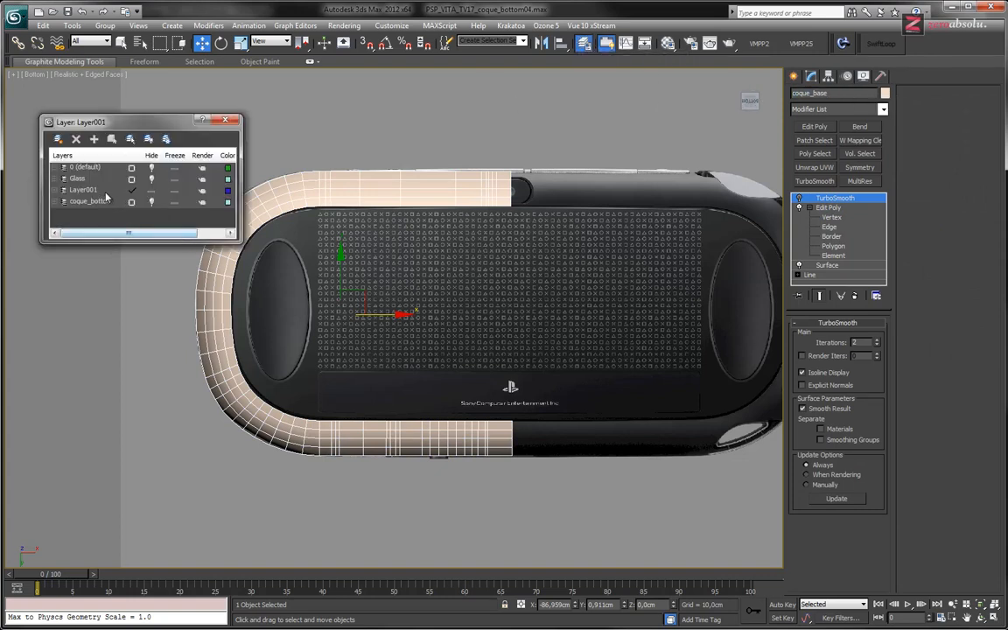
pyautogui.moveTo(239, 242); pyautogui.dragTo(321, 305)
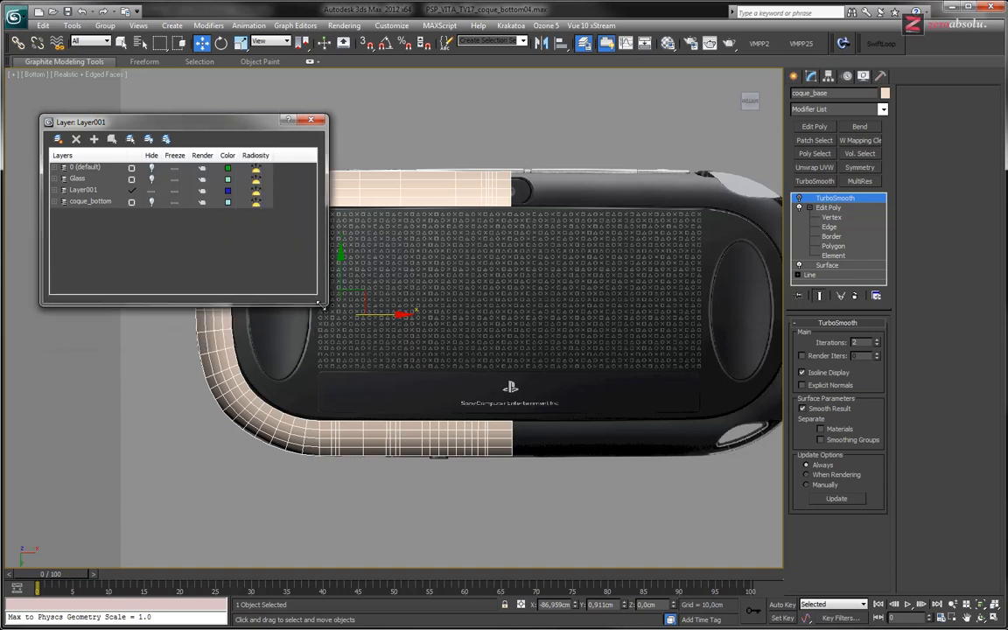
pyautogui.click(58, 190)
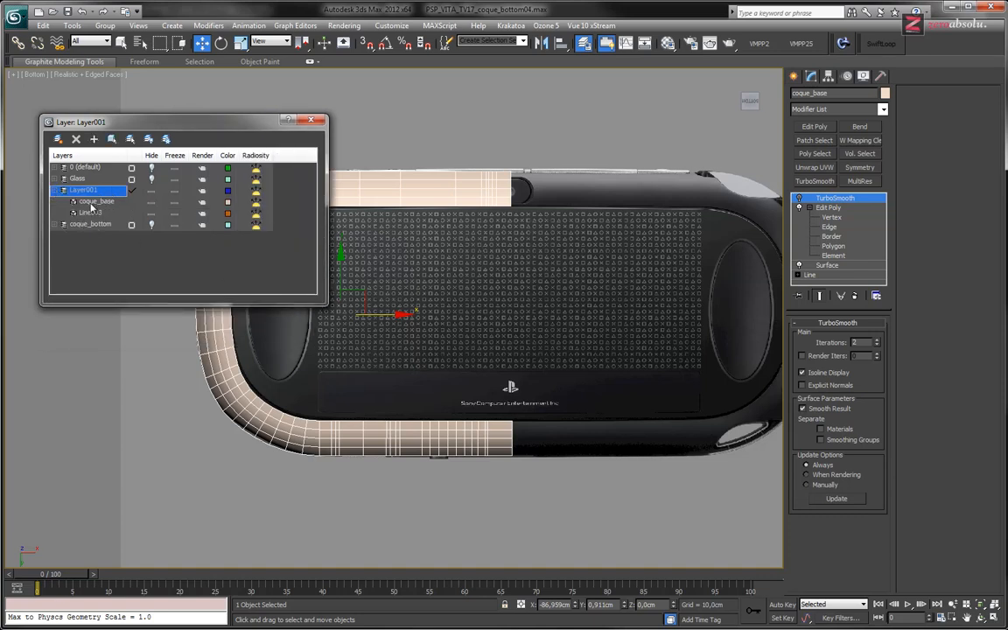
pyautogui.click(74, 212)
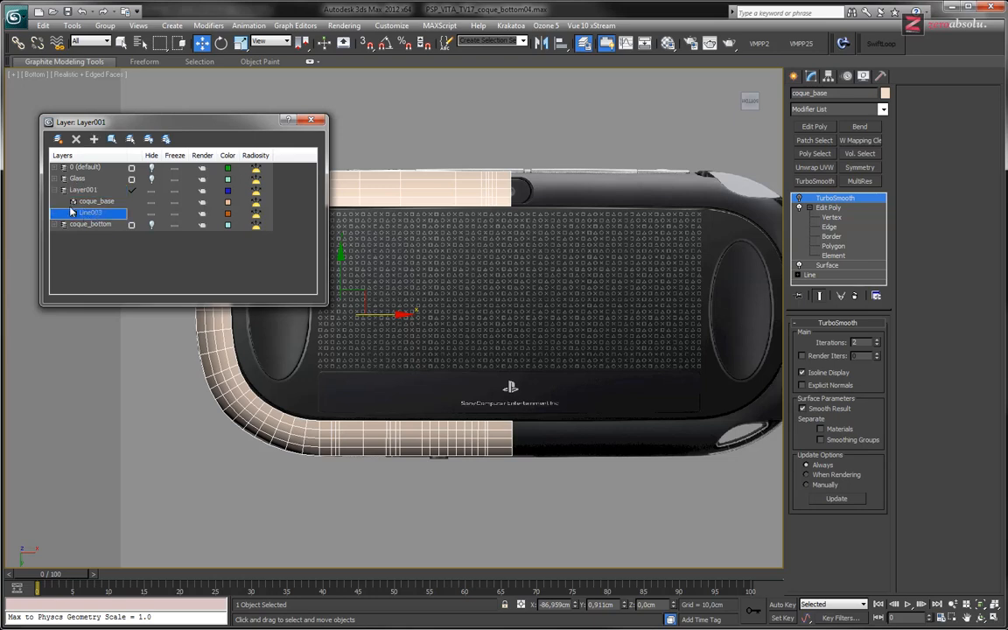
pyautogui.click(152, 202)
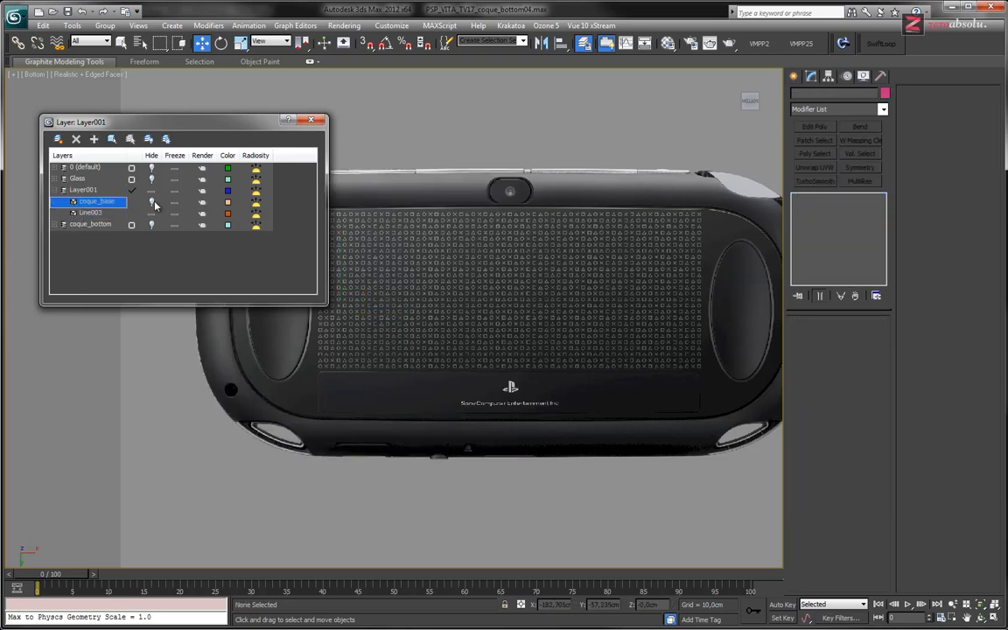
# Select the Line003 object from Layer001 and move it above the console in the bottom view.
pyautogui.rightClick(94, 216)
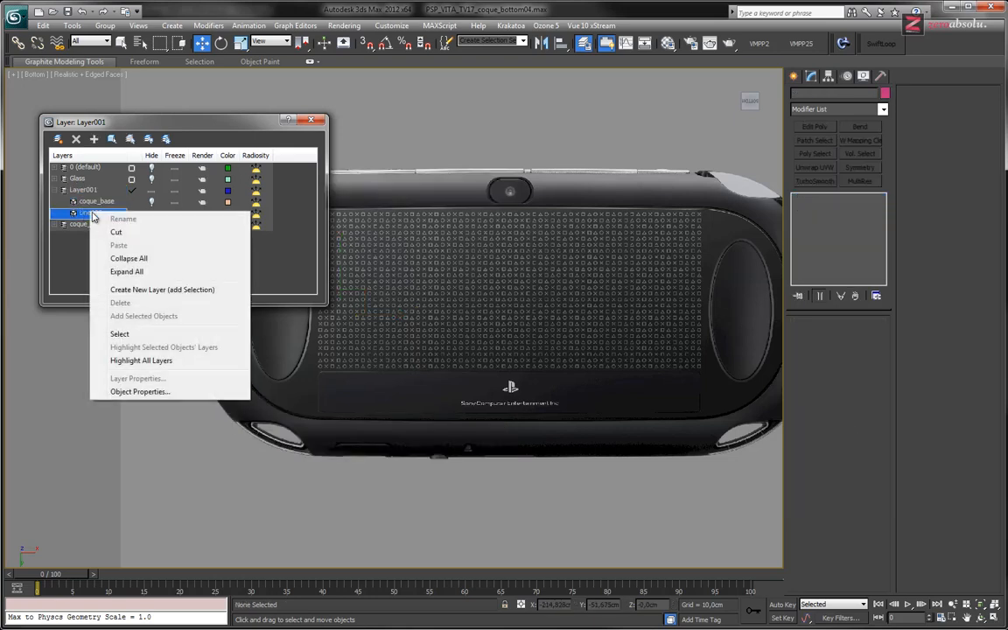
pyautogui.click(121, 333)
pyautogui.moveTo(481, 301); pyautogui.dragTo(455, 308, button='middle')
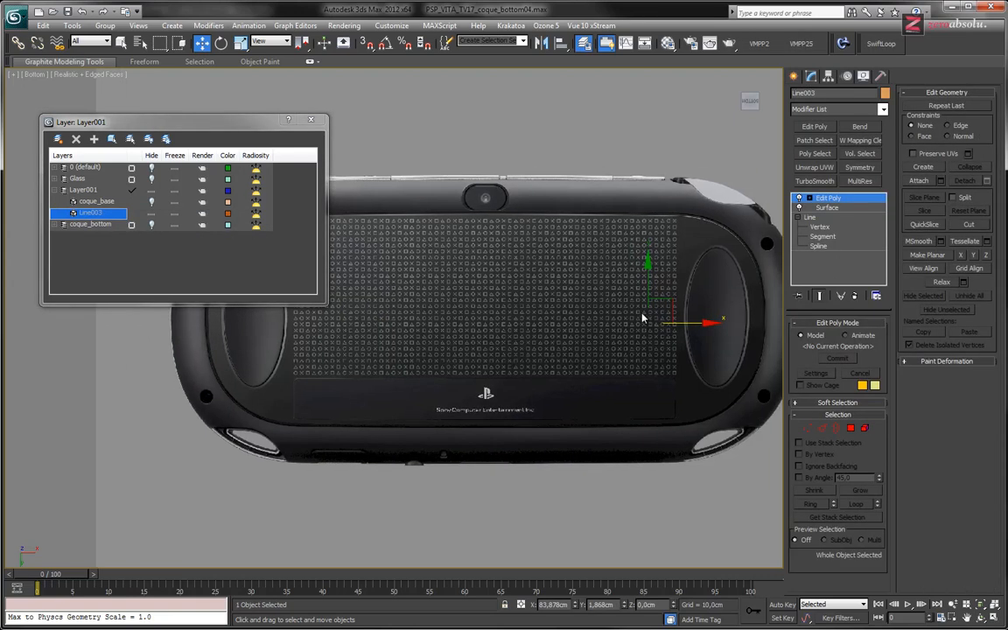
pyautogui.moveTo(668, 305); pyautogui.dragTo(519, 123)
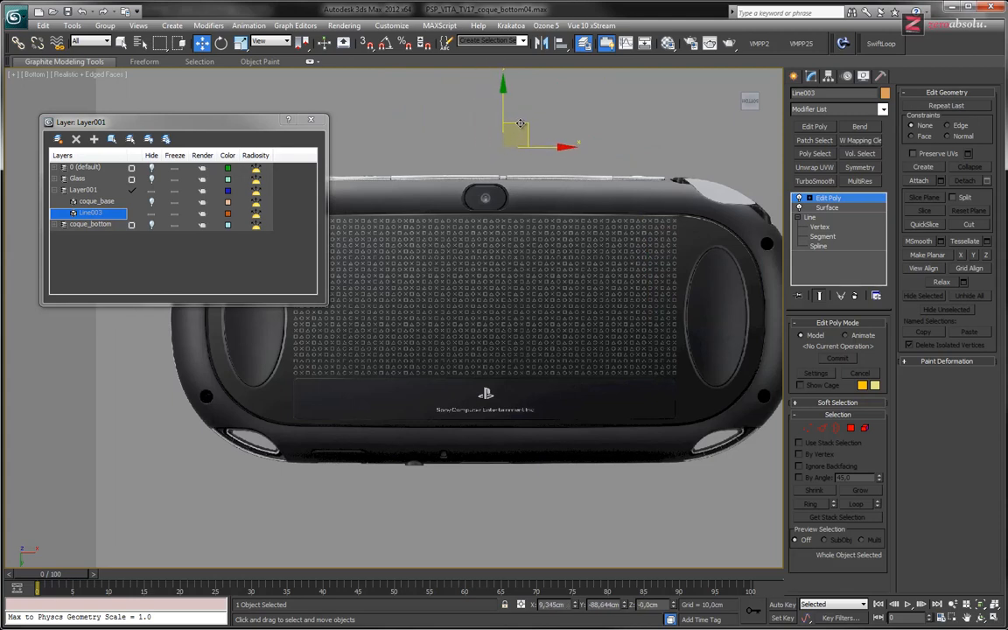
pyautogui.scroll(-5, 505, 191)
pyautogui.scroll(4, 472, 228)
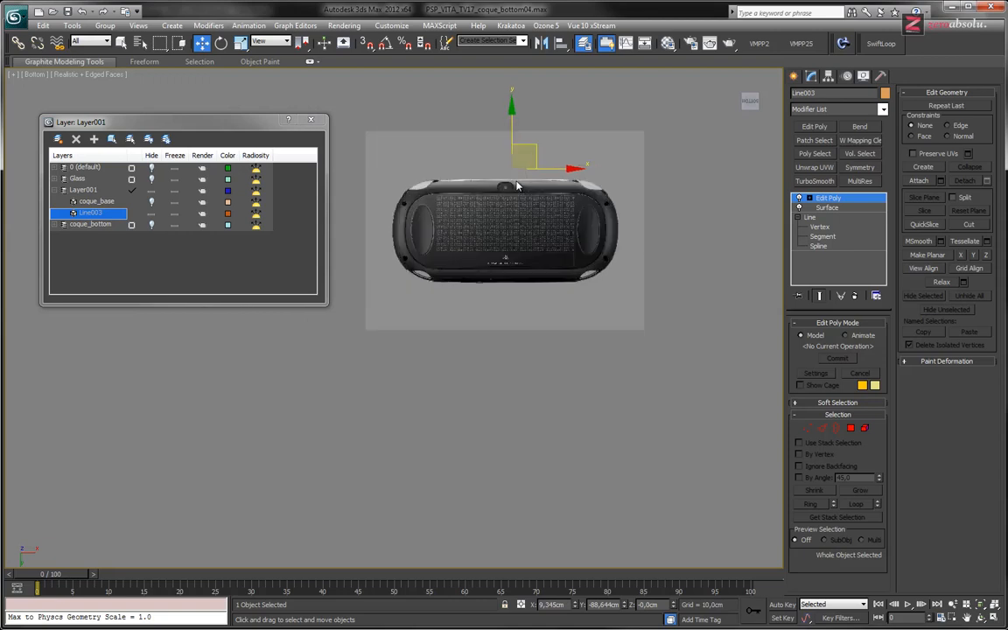
# Toggle the modifier display in Line003's stack so its curved strip surface shows in the bottom view.
pyautogui.click(96, 201)
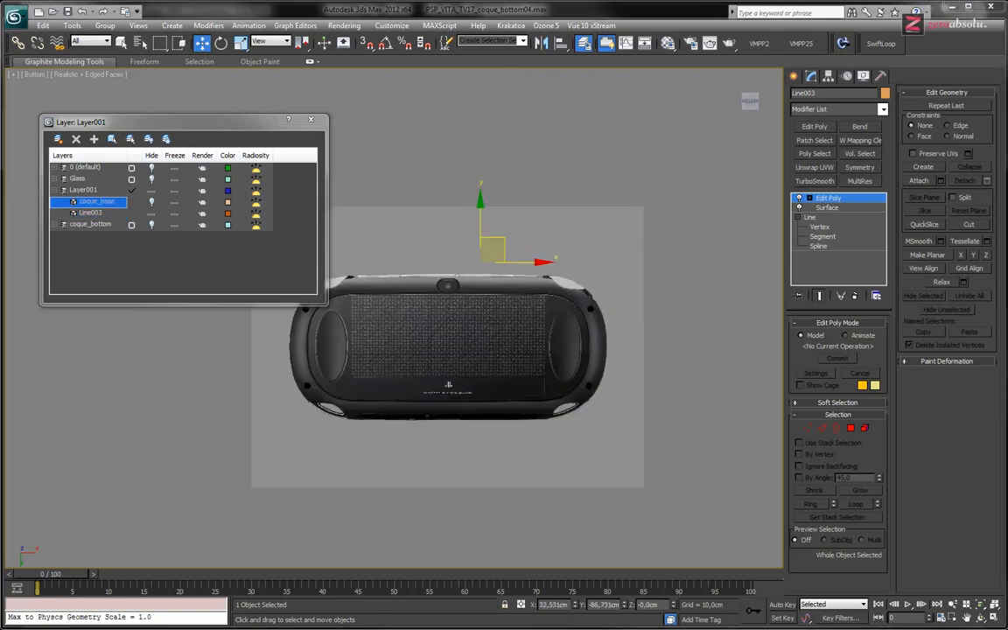
pyautogui.scroll(3, 558, 320)
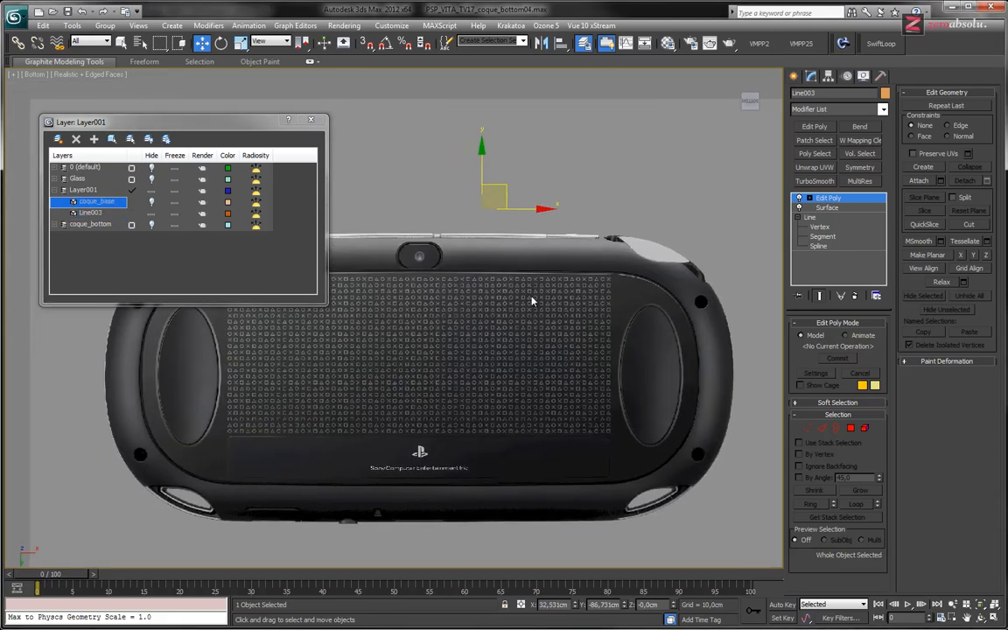
pyautogui.click(799, 208)
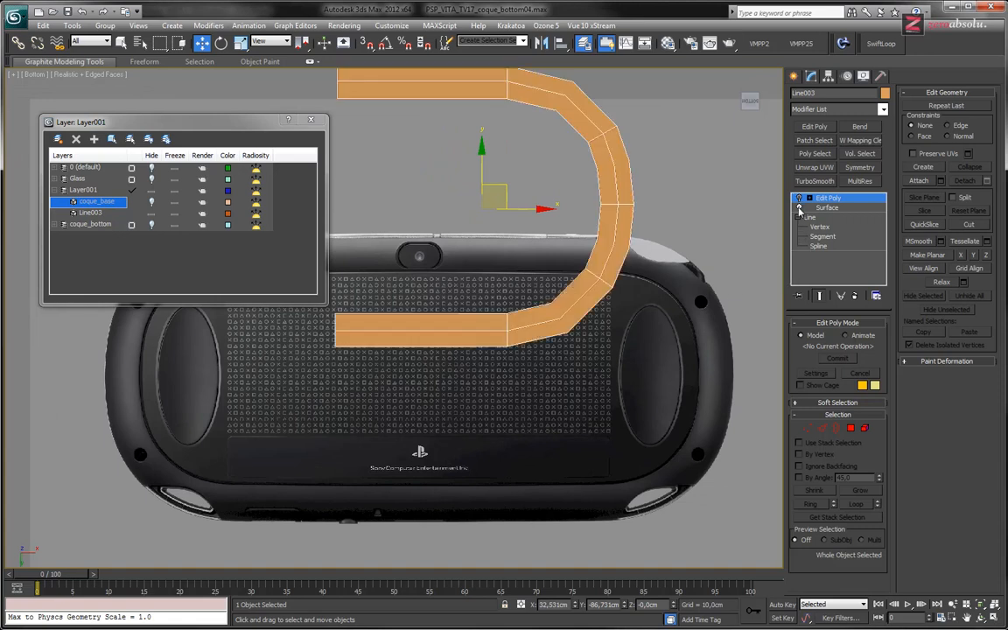
pyautogui.moveTo(572, 171); pyautogui.dragTo(588, 217, button='middle')
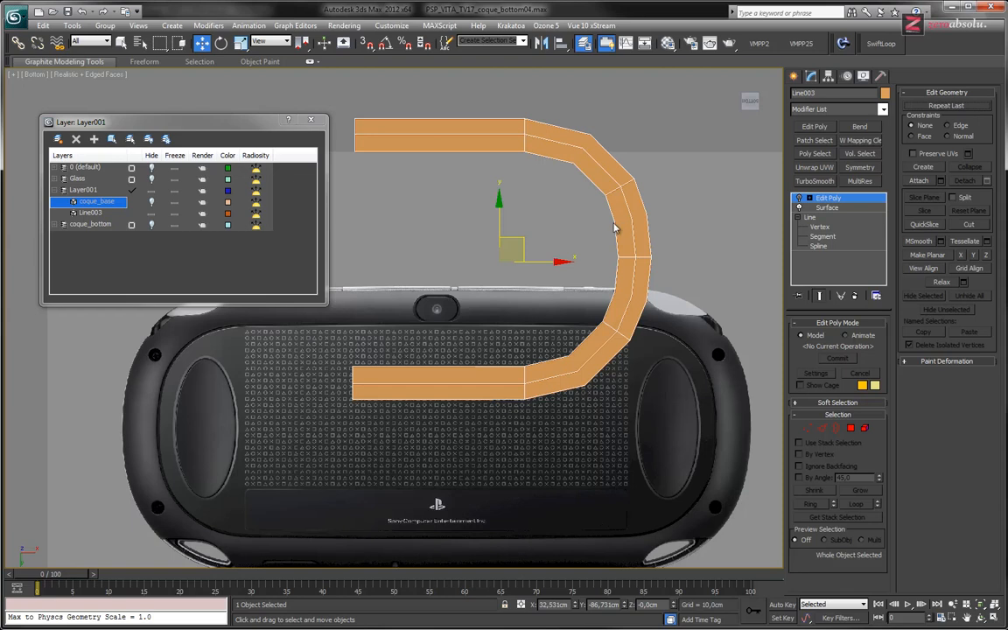
pyautogui.scroll(-4, 442, 238)
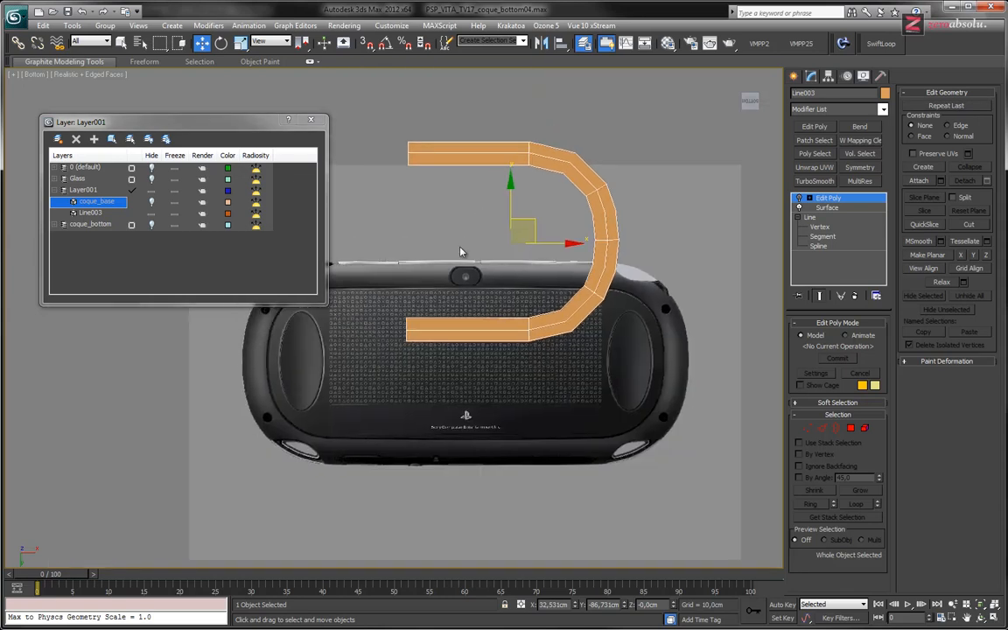
# Rename the Line003 object as coque_lines.
pyautogui.click(88, 214)
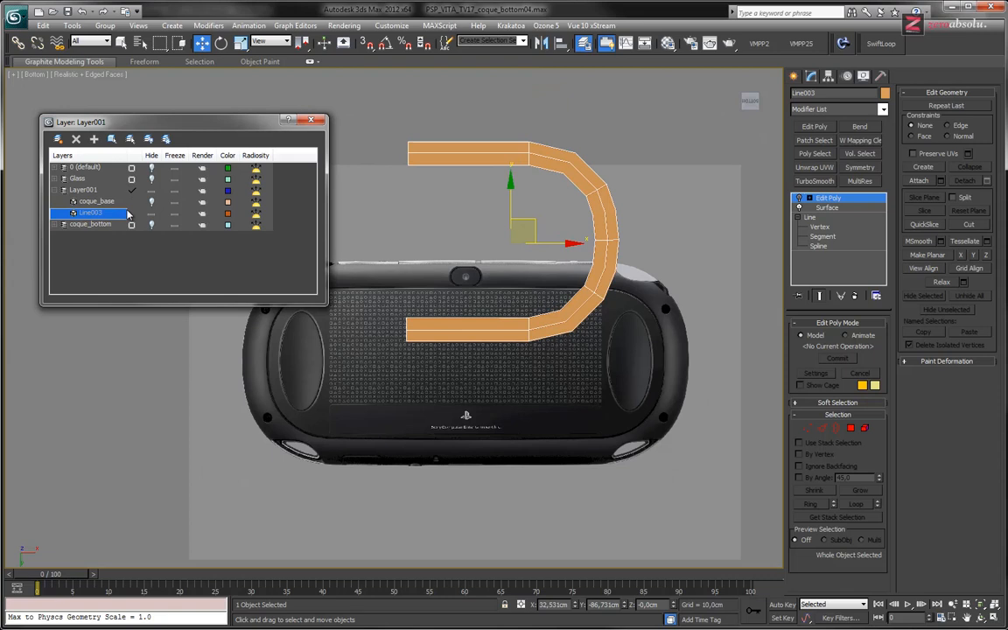
pyautogui.click(823, 91)
pyautogui.write('coque')
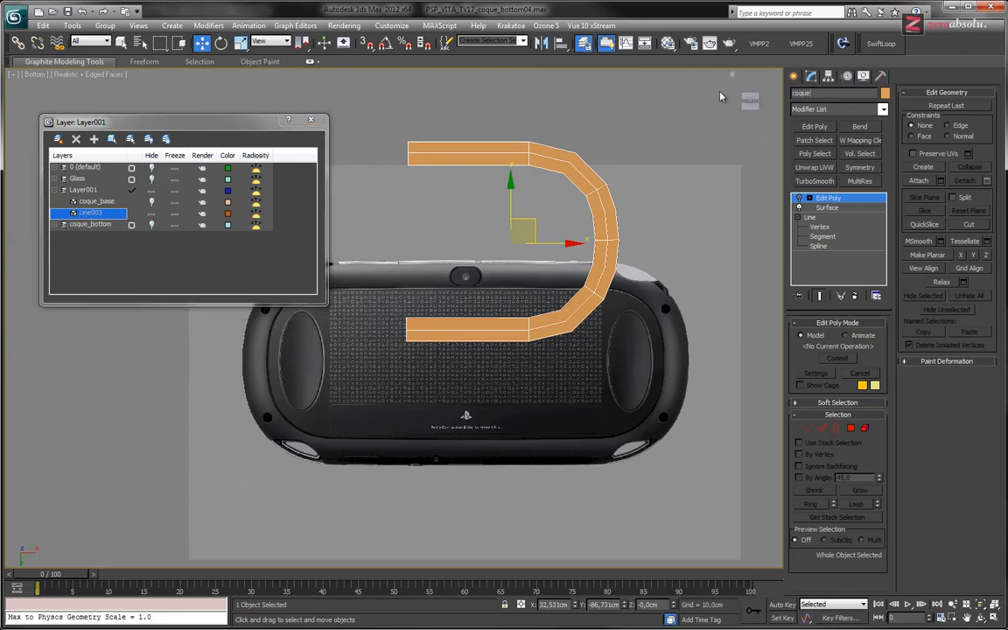
pyautogui.write('_lines')
pyautogui.click(104, 213)
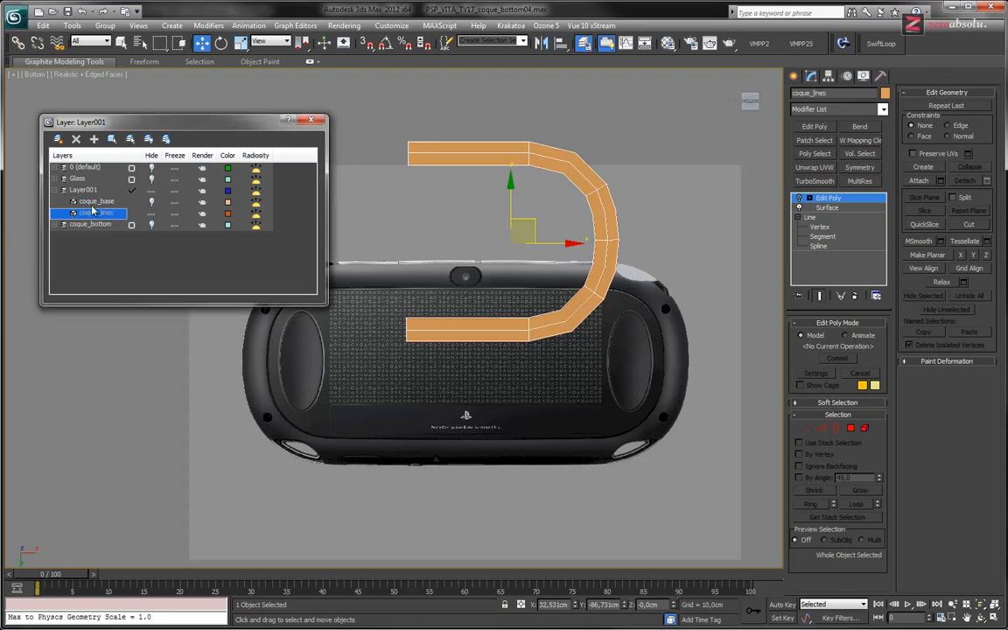
# Expand the coque_bottom layer and briefly show its contents to check them, leaving the layer hidden.
pyautogui.click(62, 225)
pyautogui.click(103, 224)
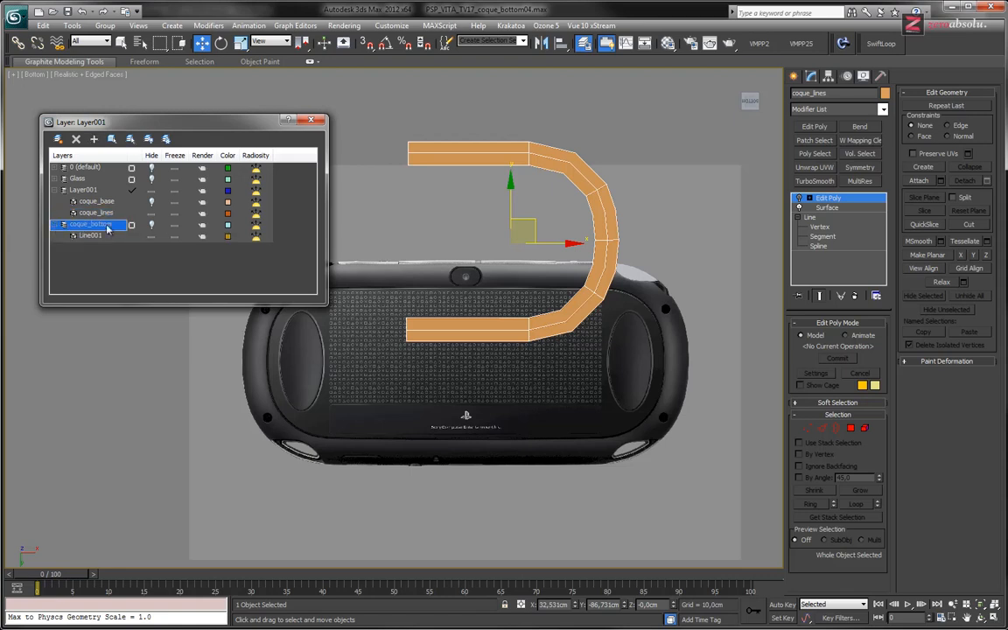
pyautogui.click(151, 226)
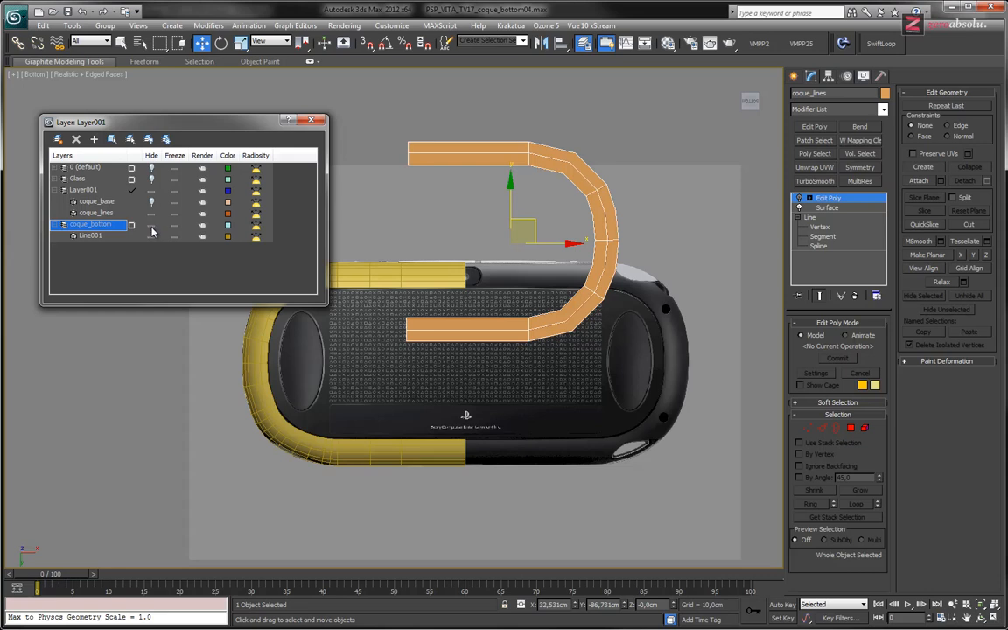
pyautogui.click(152, 228)
# Unhide coque_base, select it together with coque_lines and move both objects into the coque_bottom layer.
pyautogui.click(95, 215)
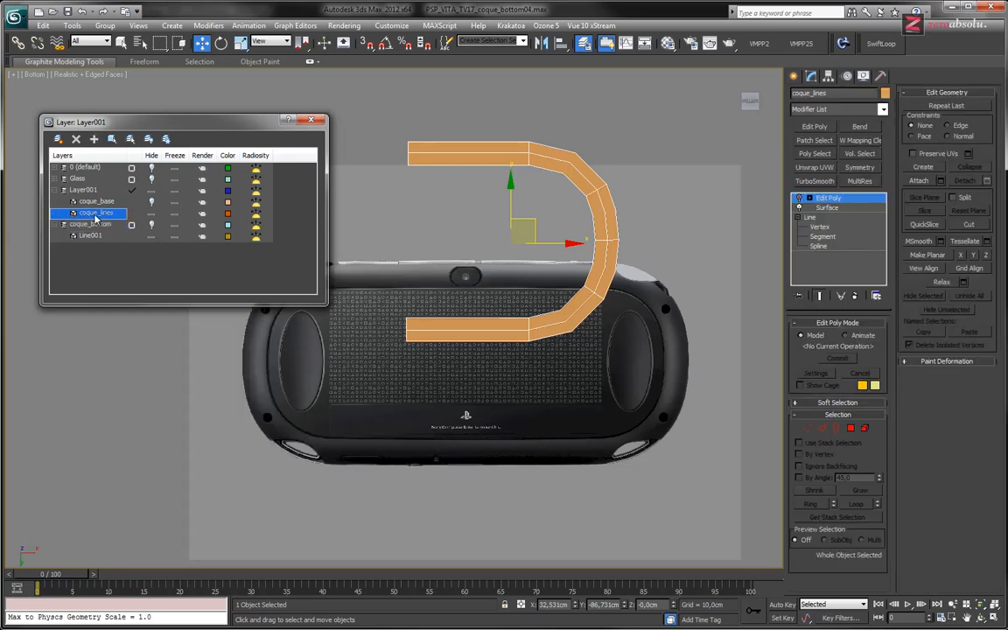
pyautogui.keyDown('ctrl'); pyautogui.click(96, 201); pyautogui.keyUp('ctrl')
pyautogui.click(152, 201)
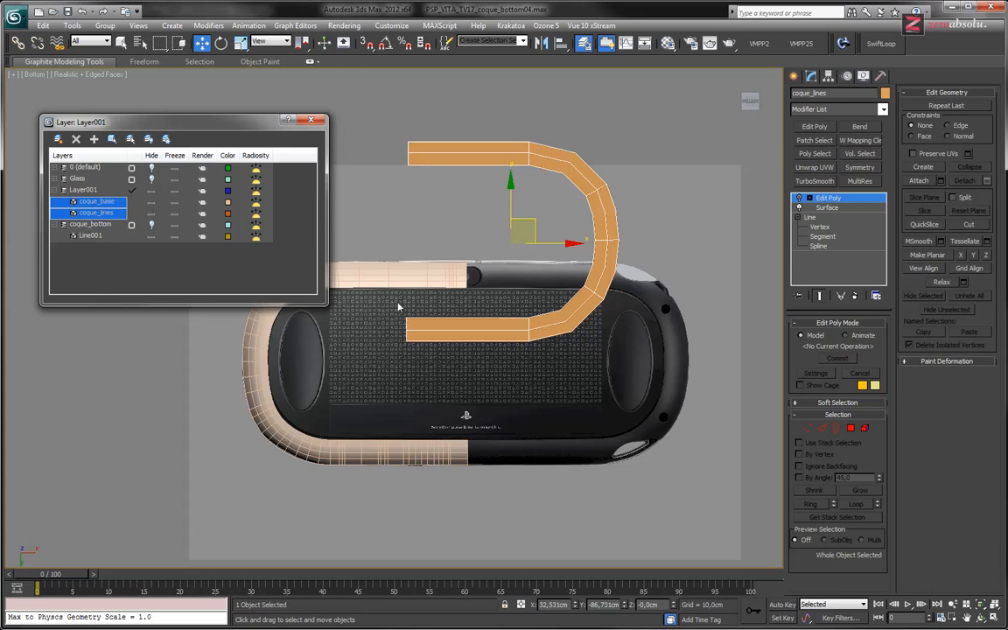
pyautogui.moveTo(353, 104); pyautogui.dragTo(553, 360)
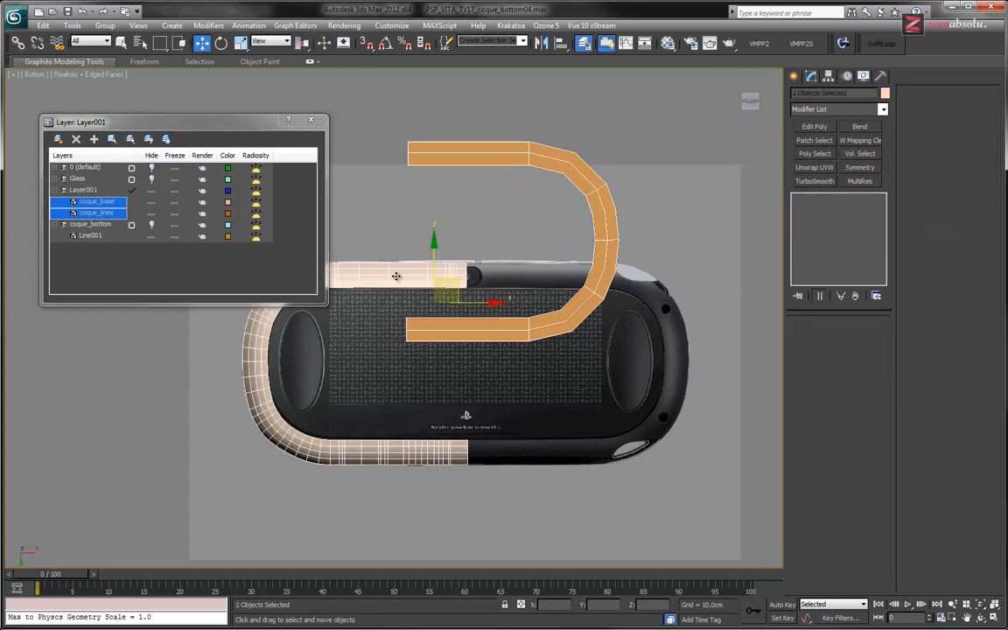
pyautogui.click(90, 224)
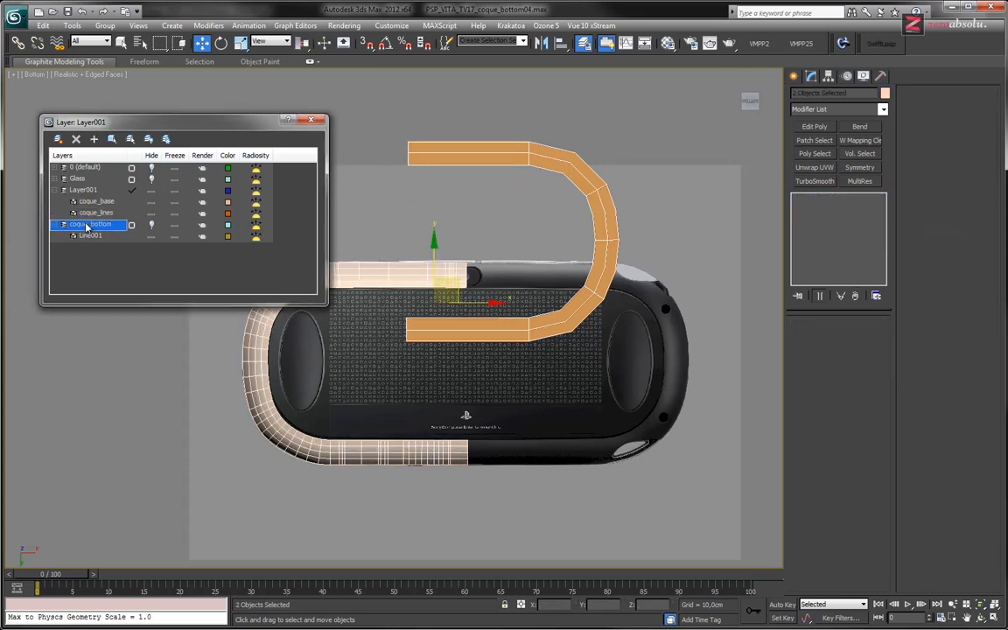
pyautogui.click(94, 139)
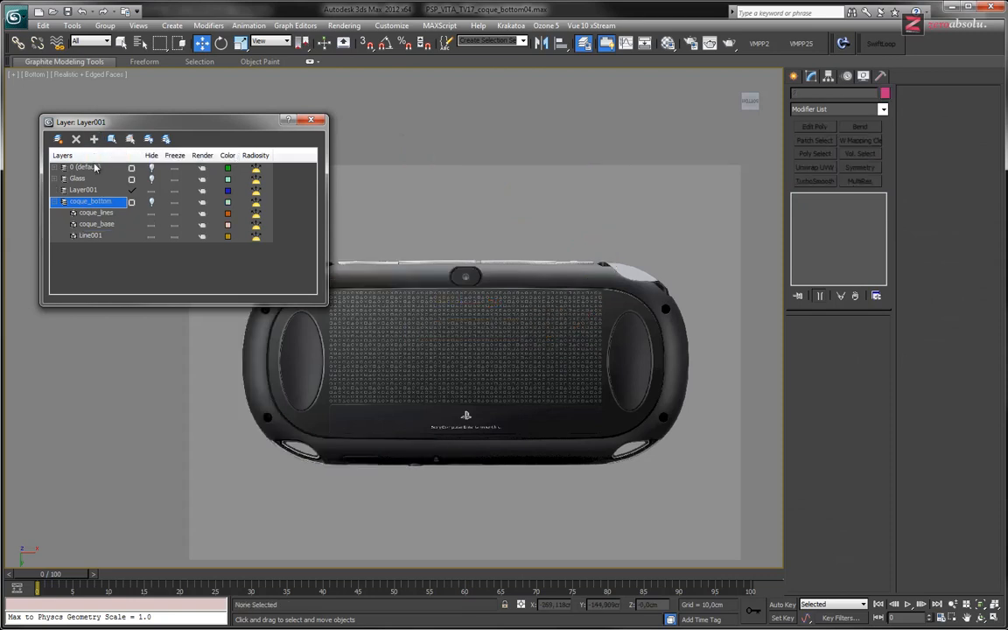
# Make coque_bottom the current layer and delete the emptied Layer001.
pyautogui.click(82, 190)
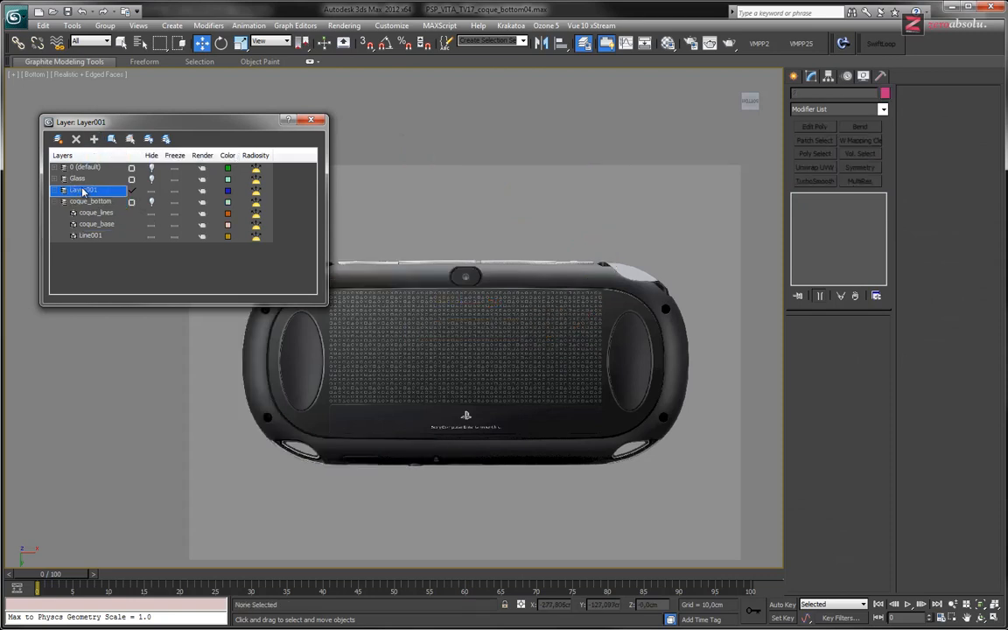
pyautogui.click(132, 201)
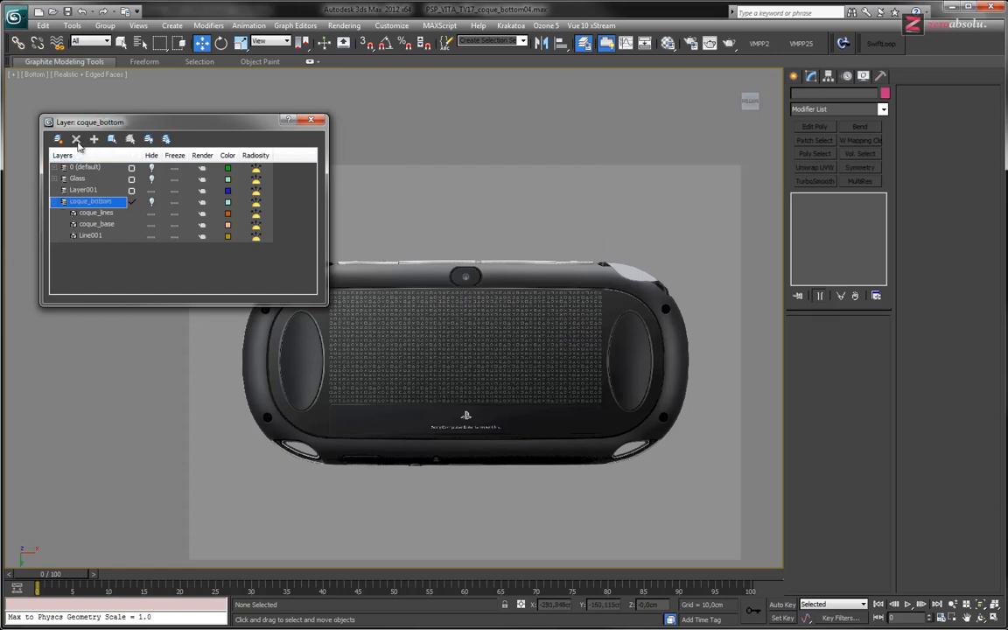
pyautogui.click(74, 188)
pyautogui.click(77, 140)
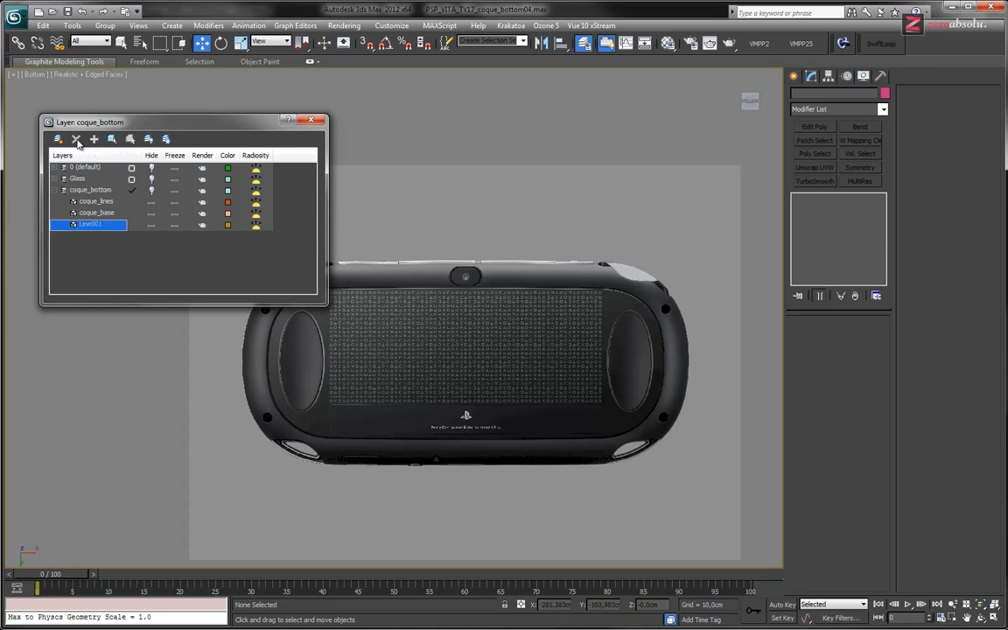
# Unhide the coque_bottom layer and hide its coque_lines object.
pyautogui.click(151, 215)
pyautogui.click(152, 192)
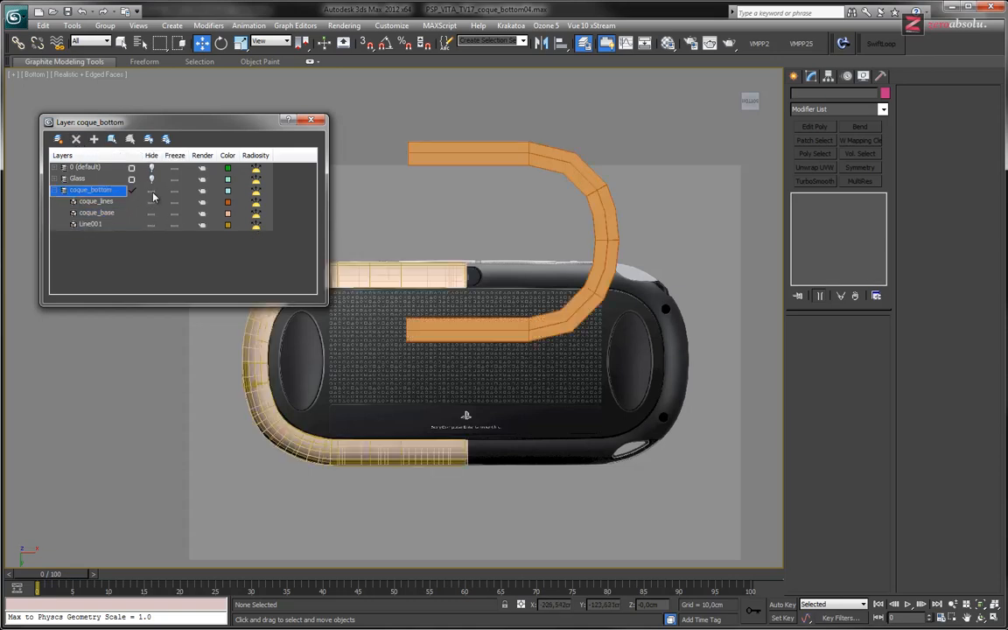
pyautogui.click(152, 203)
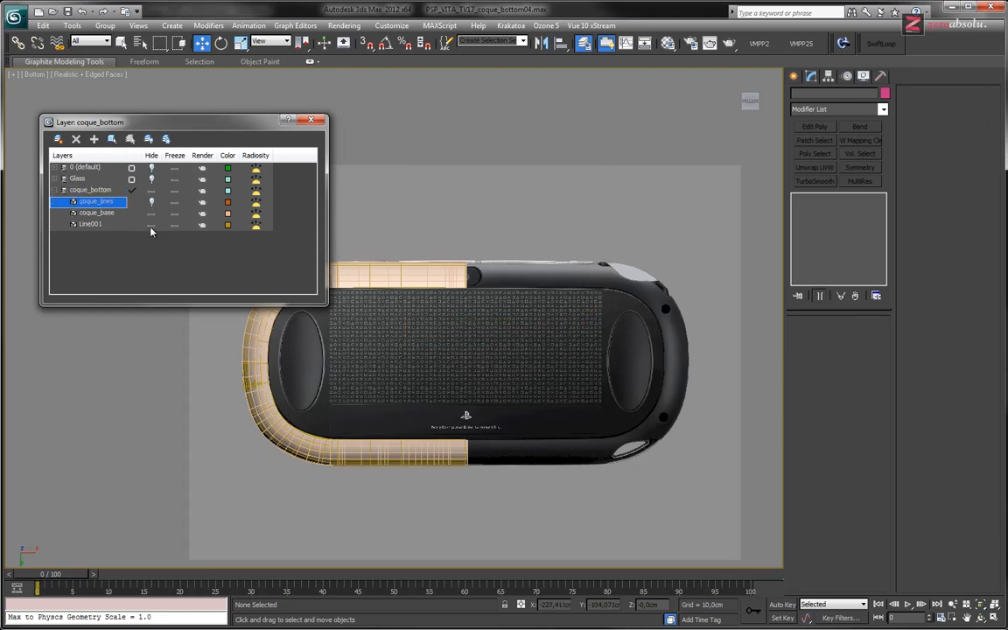
# Compare coque_base with Line001 by toggling their visibility, and leave only Line001 hidden of the two.
pyautogui.click(152, 225)
pyautogui.click(151, 224)
pyautogui.moveTo(209, 359); pyautogui.dragTo(279, 353, button='middle')
pyautogui.scroll(3, 379, 325)
pyautogui.moveTo(382, 326); pyautogui.dragTo(406, 321, button='middle')
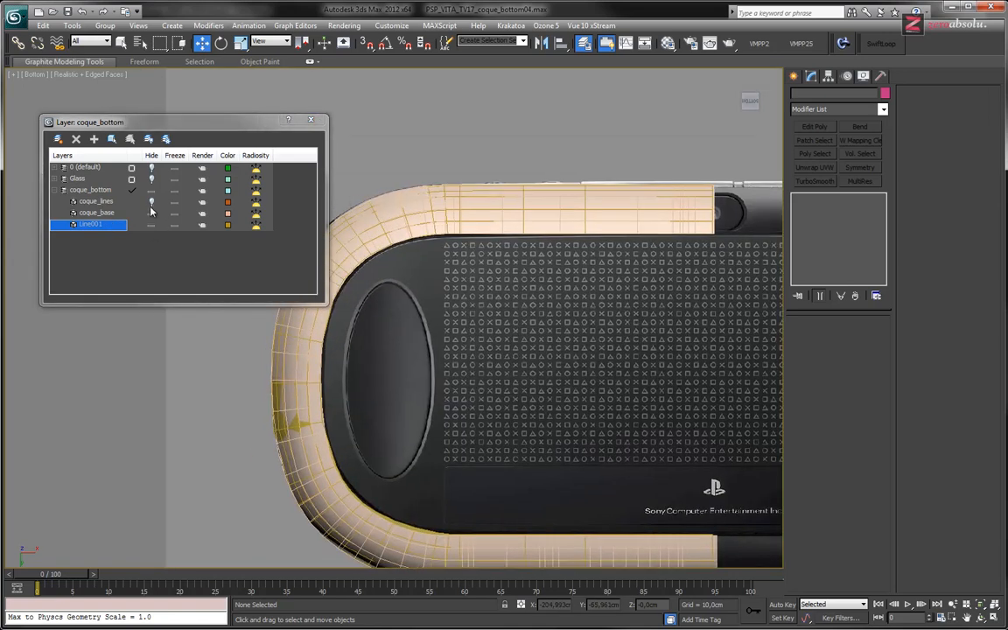
pyautogui.click(151, 212)
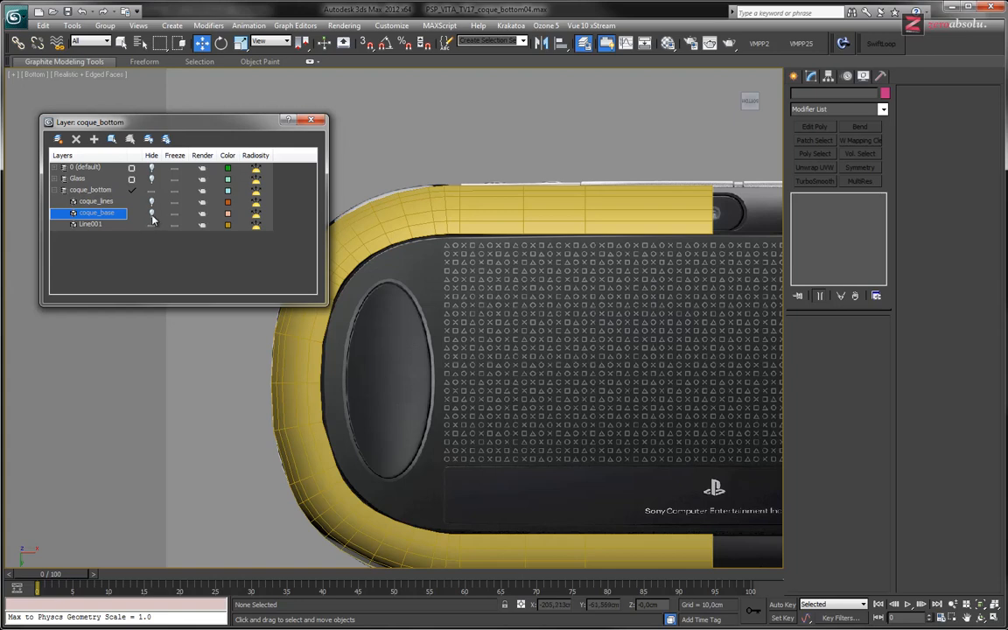
pyautogui.click(152, 224)
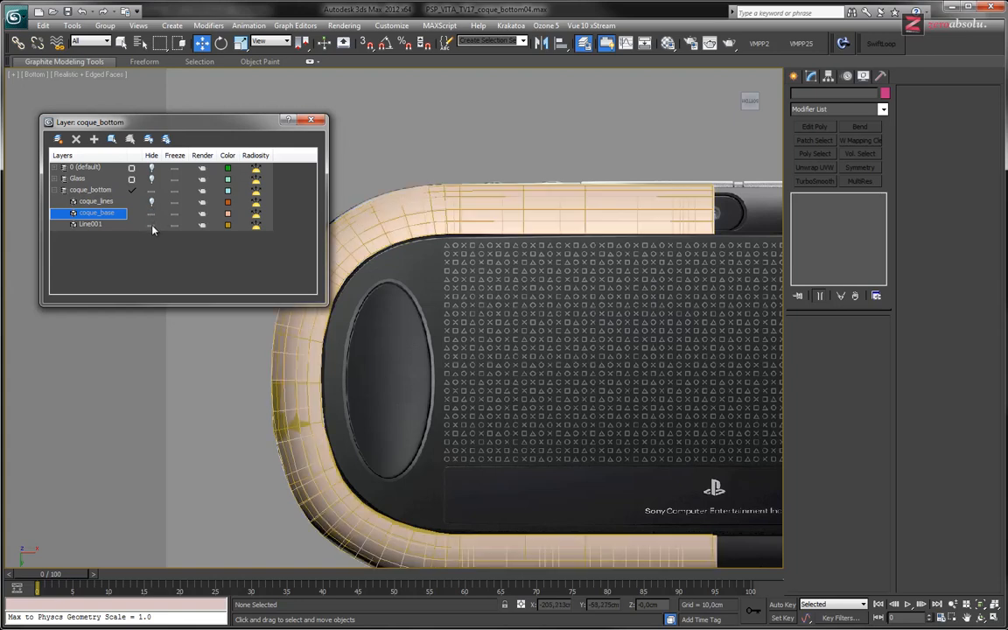
# Switch the bottom view to wireframe, examine the mesh edges against the reference image and select coque_base.
pyautogui.moveTo(524, 359); pyautogui.dragTo(475, 308, button='middle')
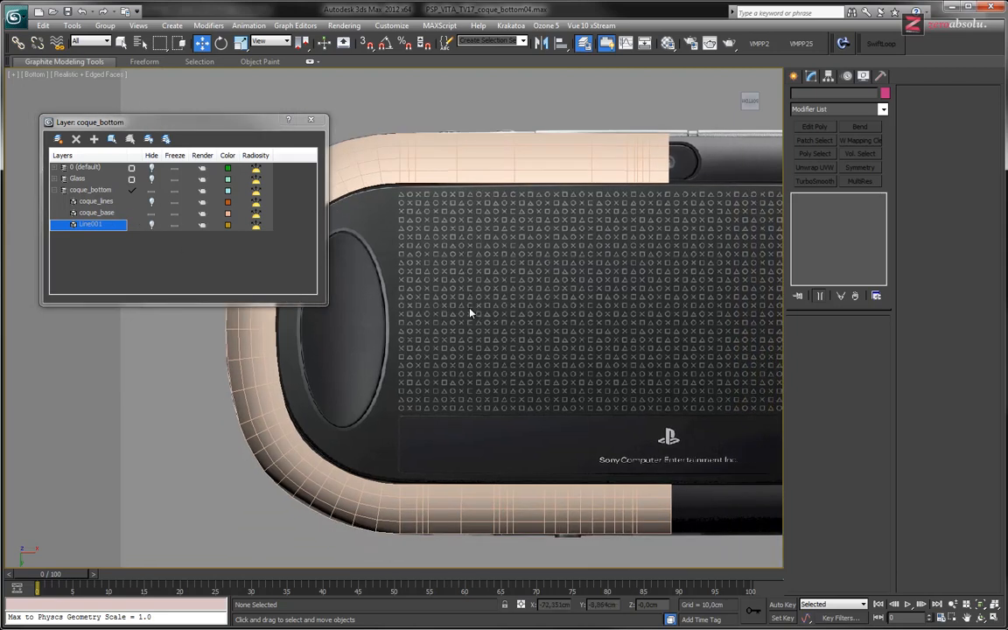
pyautogui.scroll(5, 391, 262)
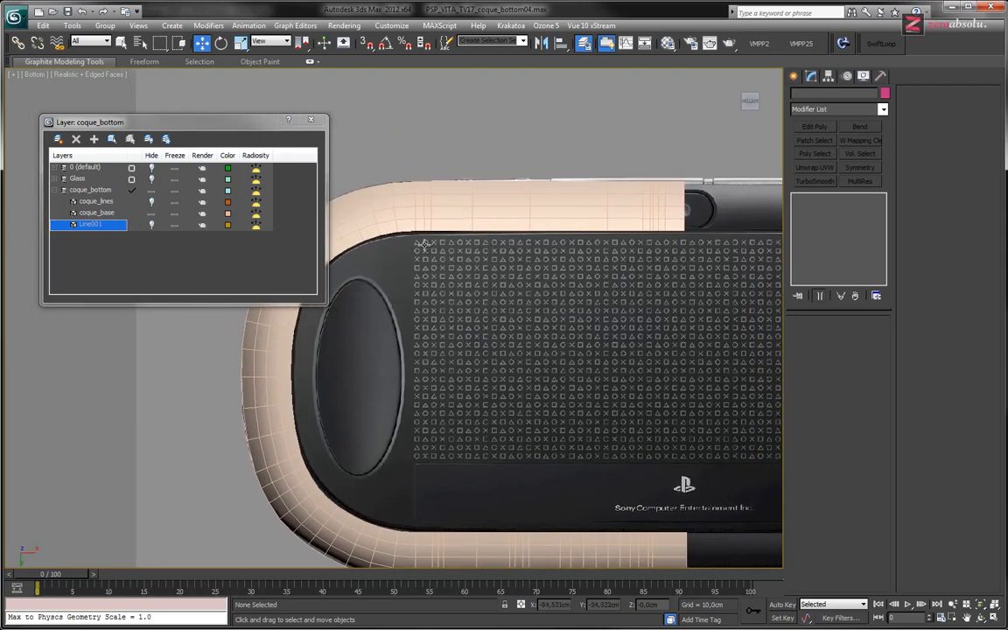
pyautogui.press('F3')
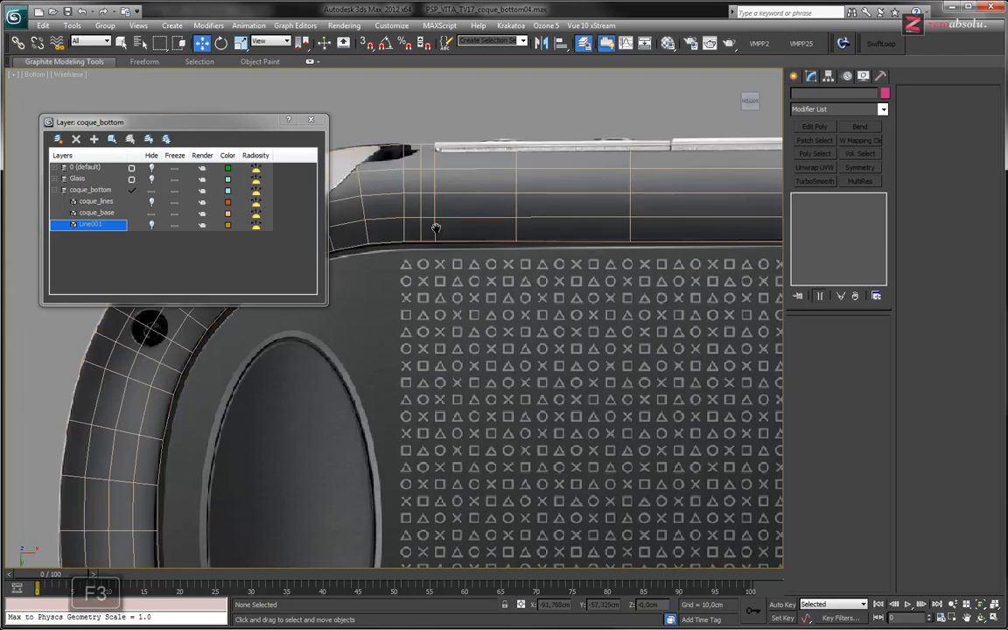
pyautogui.scroll(3, 434, 224)
pyautogui.moveTo(463, 525); pyautogui.dragTo(454, 185, button='middle')
pyautogui.moveTo(420, 516); pyautogui.dragTo(448, 192, button='middle')
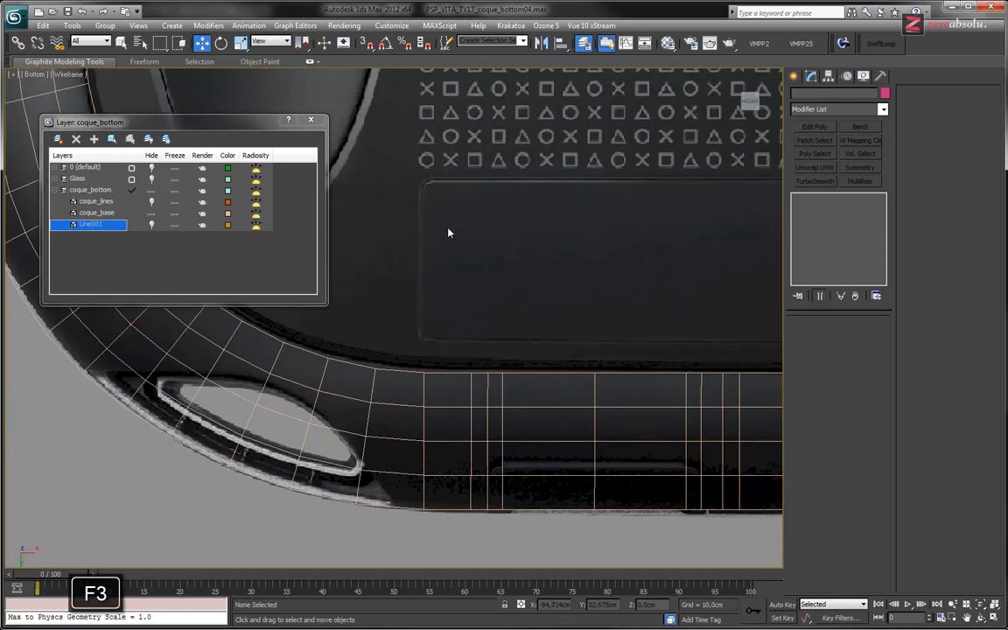
pyautogui.scroll(-5, 423, 365)
pyautogui.moveTo(464, 286); pyautogui.dragTo(441, 416, button='middle')
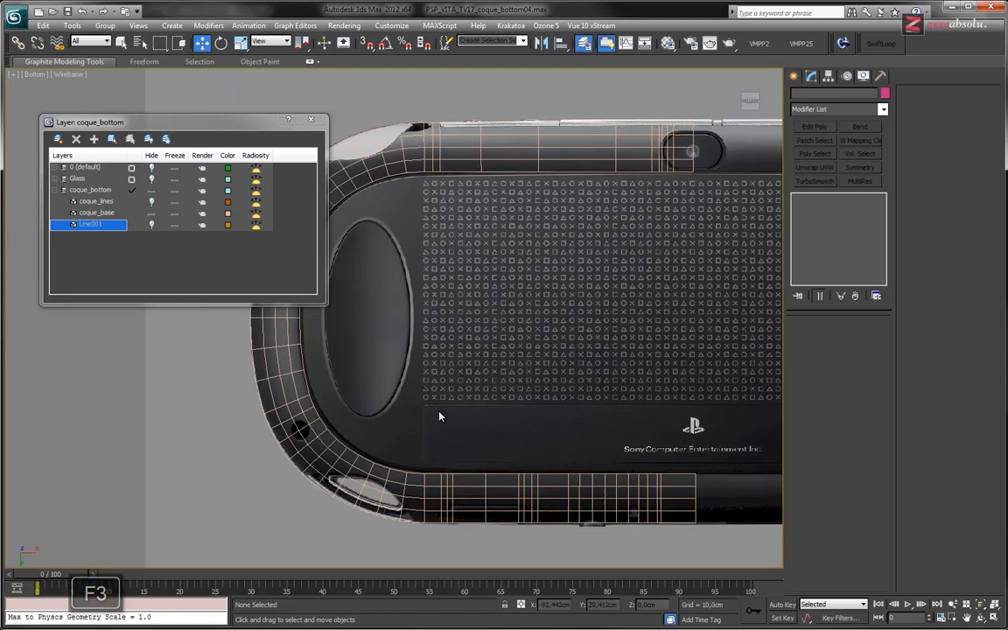
pyautogui.scroll(-2, 445, 258)
pyautogui.moveTo(445, 258); pyautogui.dragTo(414, 220, button='middle')
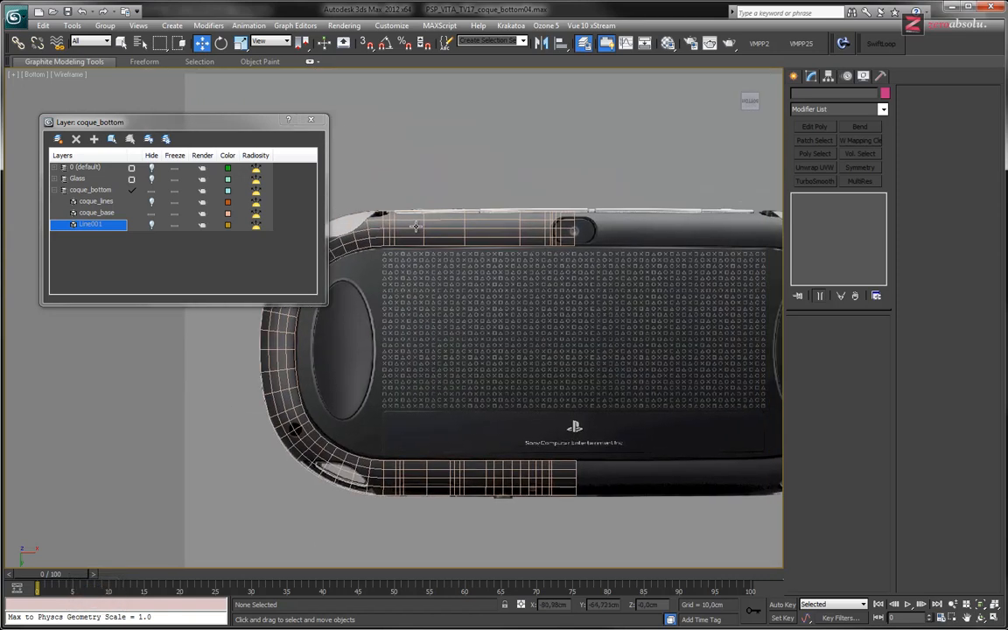
pyautogui.click(415, 226)
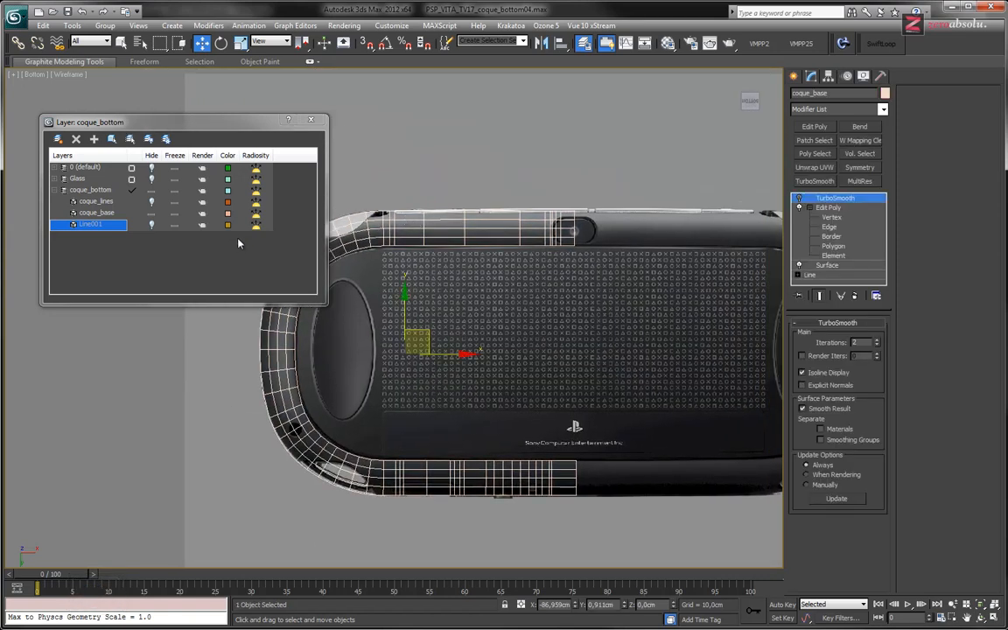
# Try to clone coque_base as an instance with the number 01 in its name, and undo the clone.
pyautogui.click(43, 25)
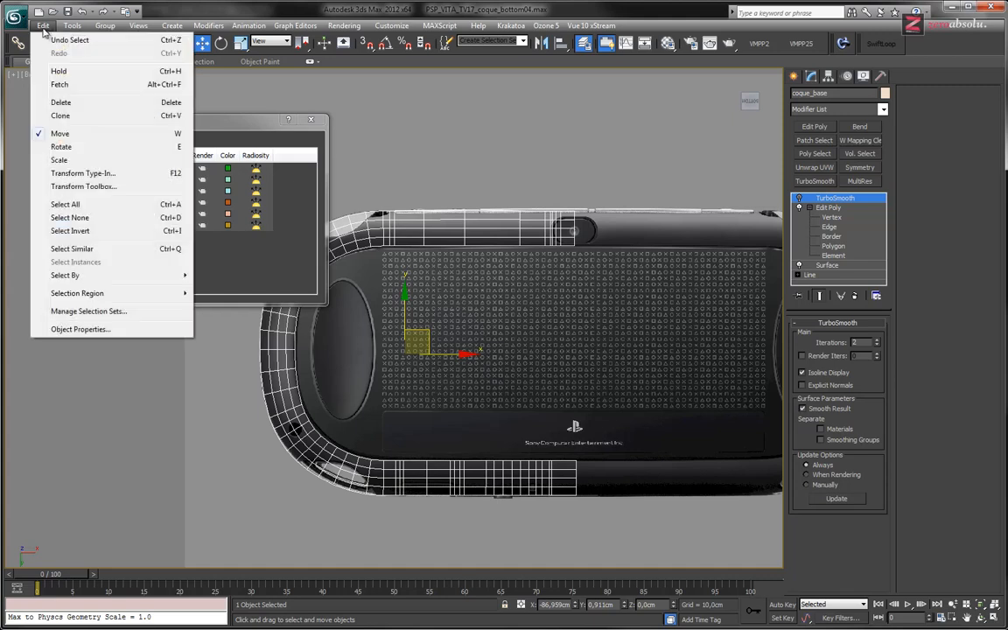
pyautogui.click(60, 116)
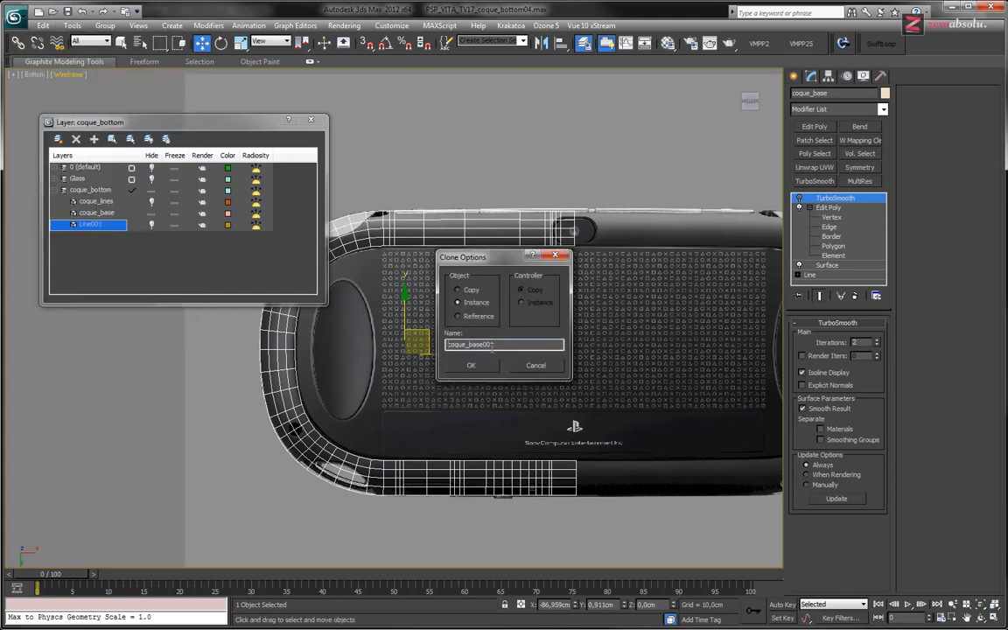
pyautogui.moveTo(470, 343); pyautogui.dragTo(557, 345)
pyautogui.write('01')
pyautogui.press('Return')
pyautogui.hotkey('ctrl', 'z')
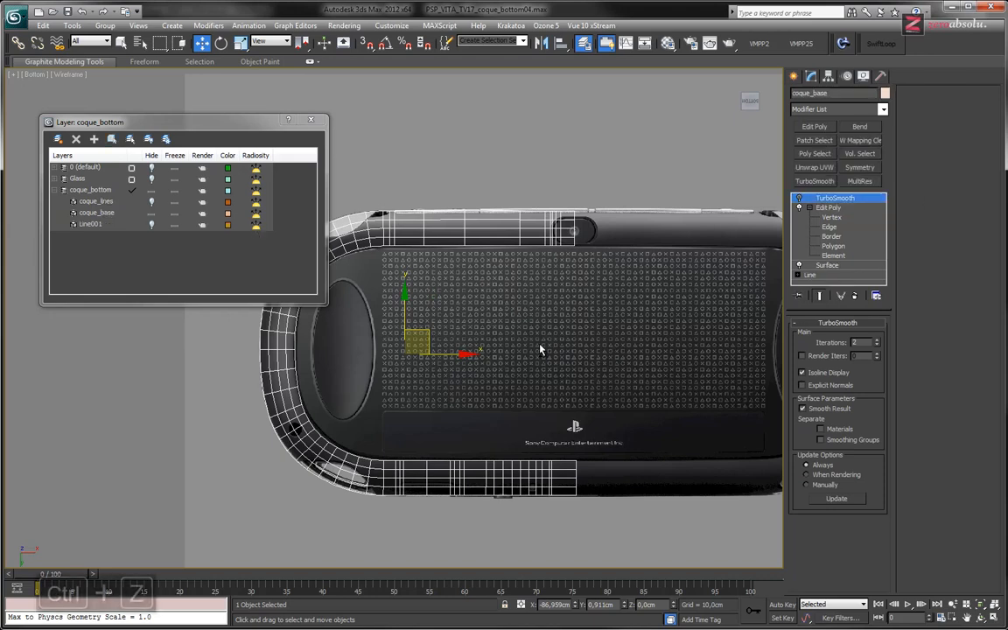
# Clone coque_base as an instance named coque_01, hide coque_base and highlight the clone in the layer list.
pyautogui.click(43, 25)
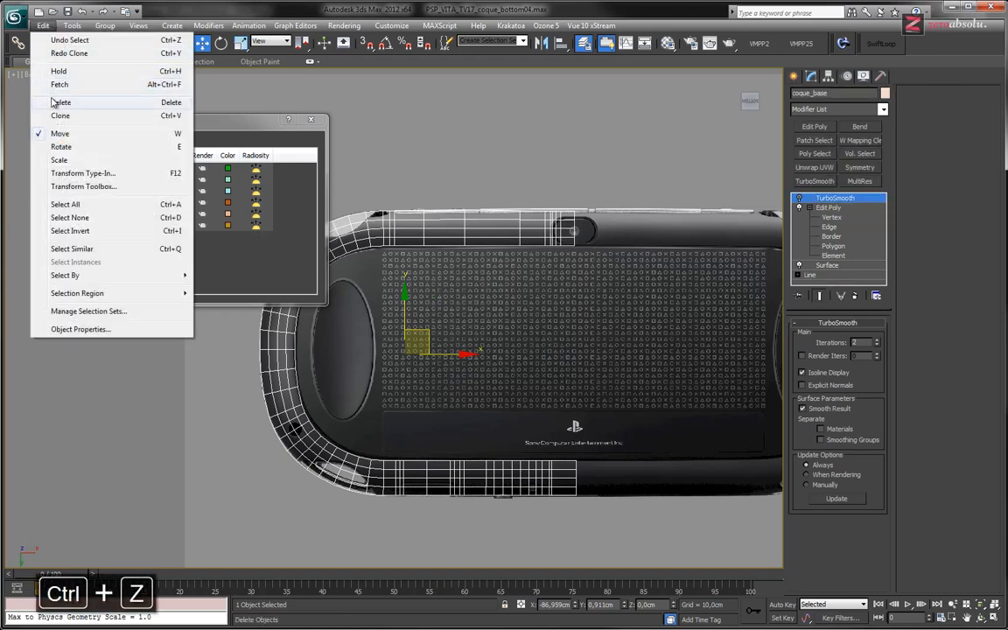
pyautogui.click(60, 117)
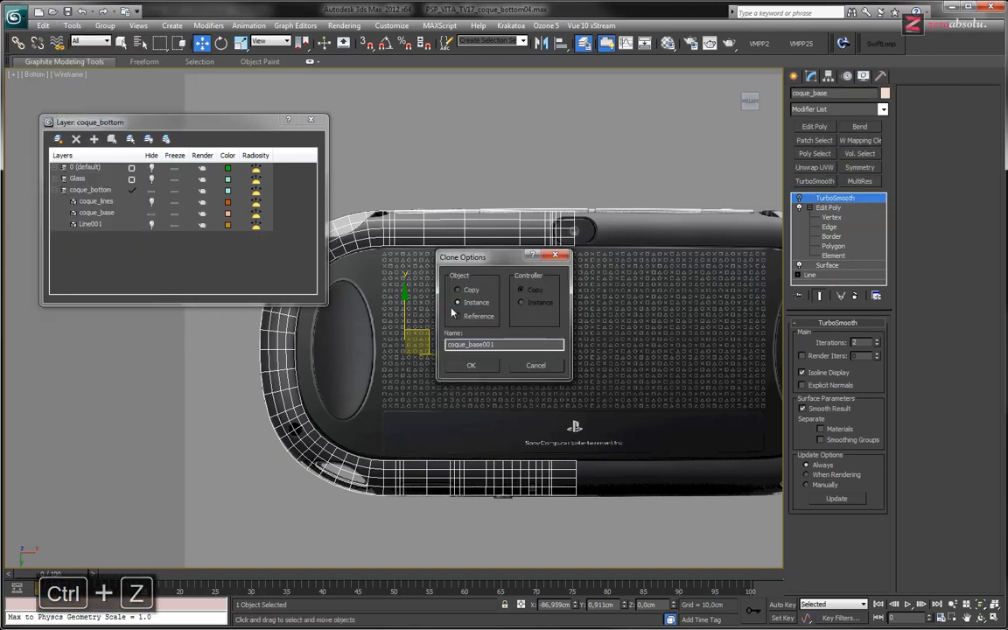
pyautogui.moveTo(469, 344); pyautogui.dragTo(522, 345)
pyautogui.write('01')
pyautogui.press('Return')
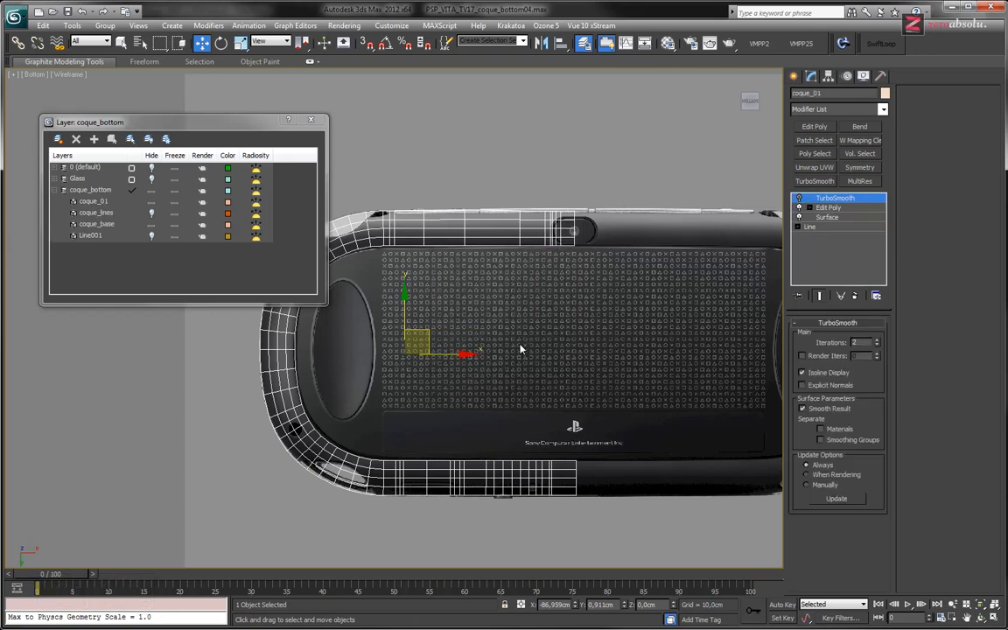
pyautogui.click(101, 203)
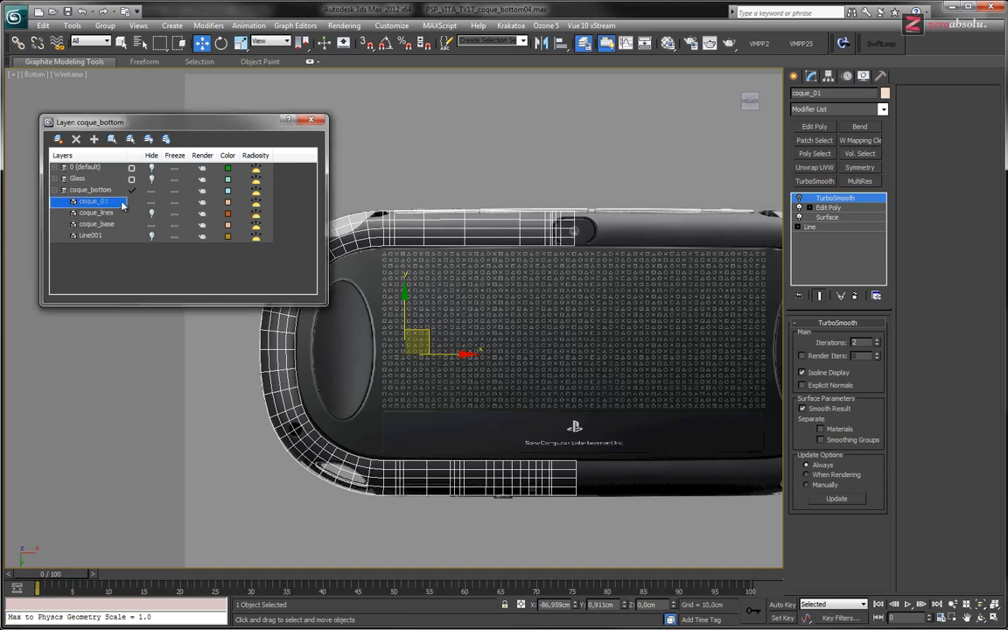
pyautogui.click(150, 225)
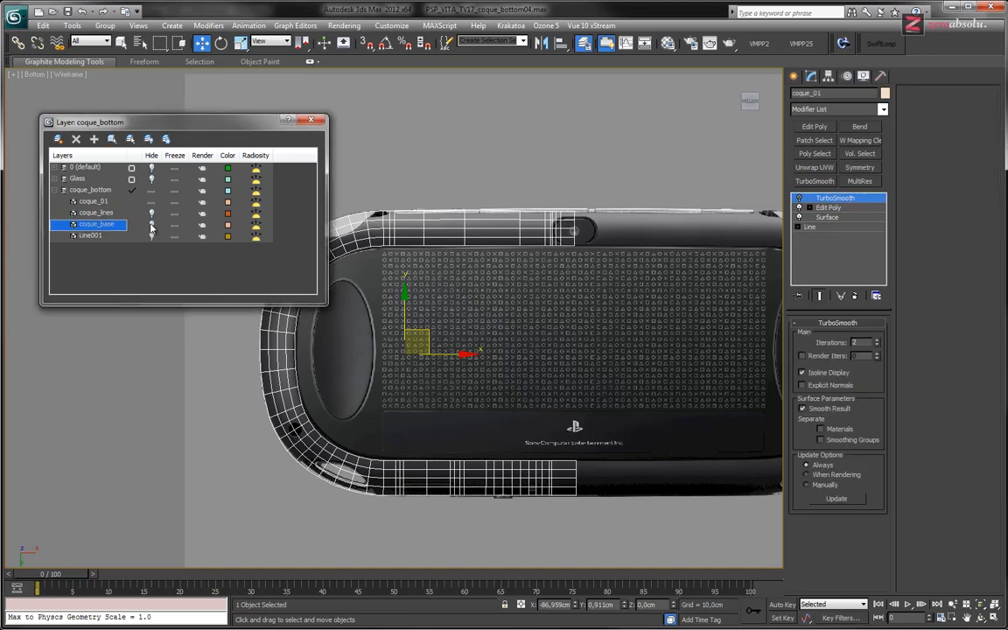
pyautogui.click(85, 202)
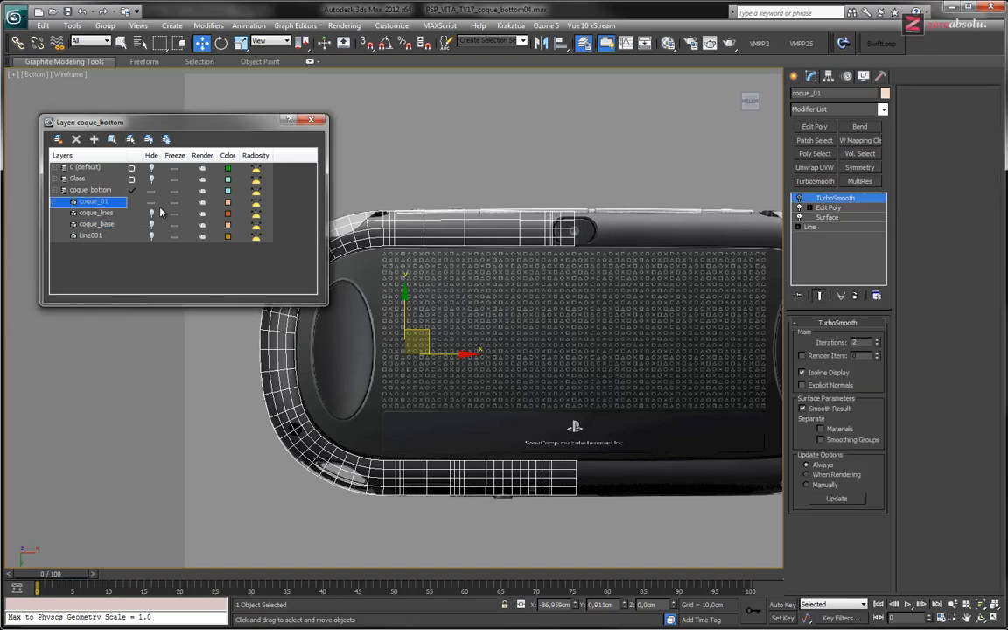
# Close the layer manager and examine coque_01's wireframe around the screw holes on the curved end.
pyautogui.moveTo(372, 307); pyautogui.dragTo(530, 287, button='middle')
pyautogui.scroll(3, 464, 300)
pyautogui.scroll(4, 409, 269)
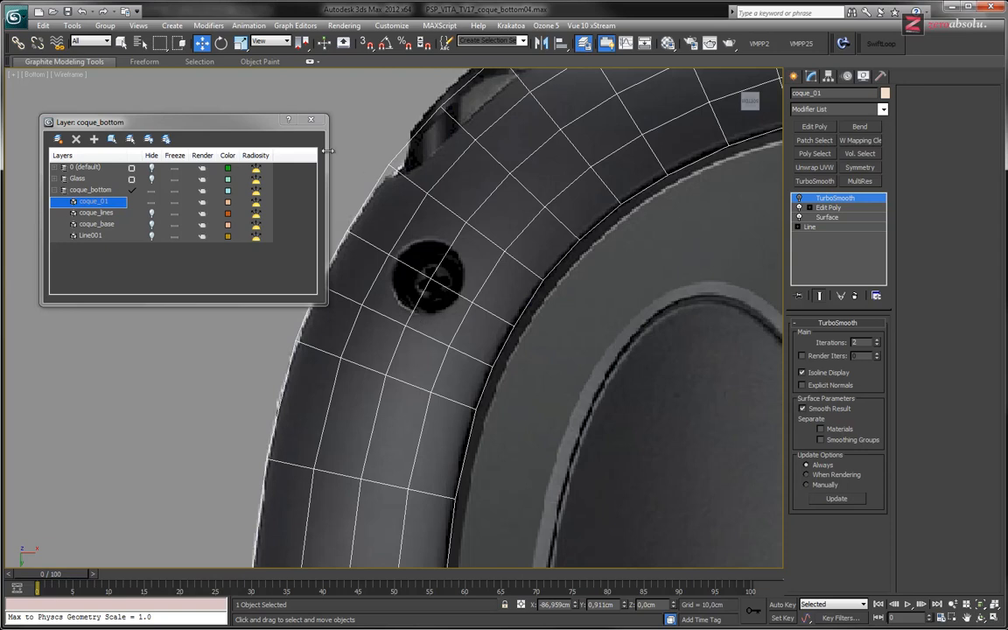
pyautogui.click(313, 121)
pyautogui.scroll(-7, 524, 279)
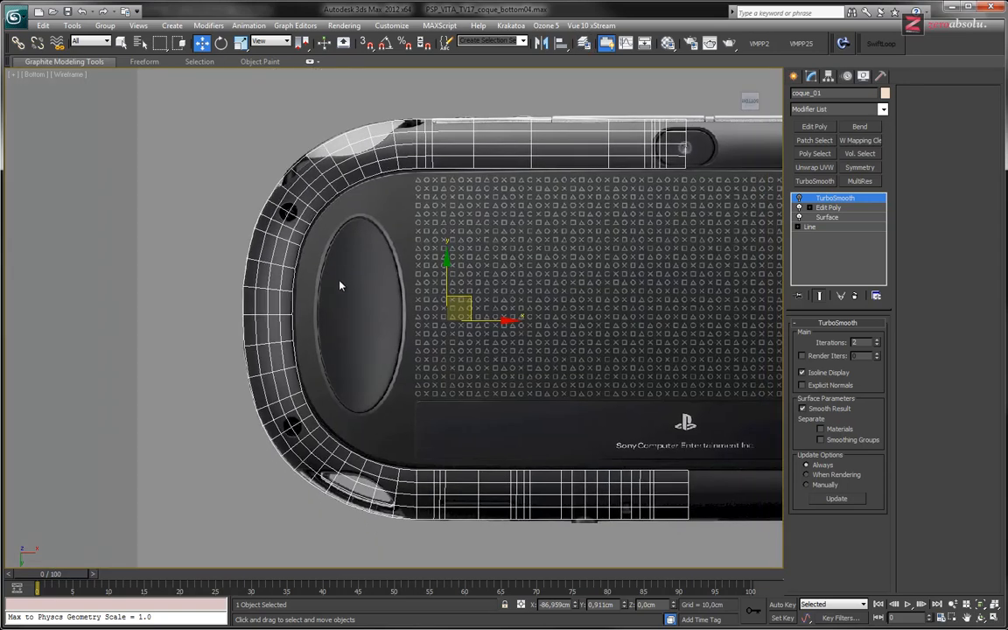
pyautogui.moveTo(332, 291); pyautogui.dragTo(362, 287, button='middle')
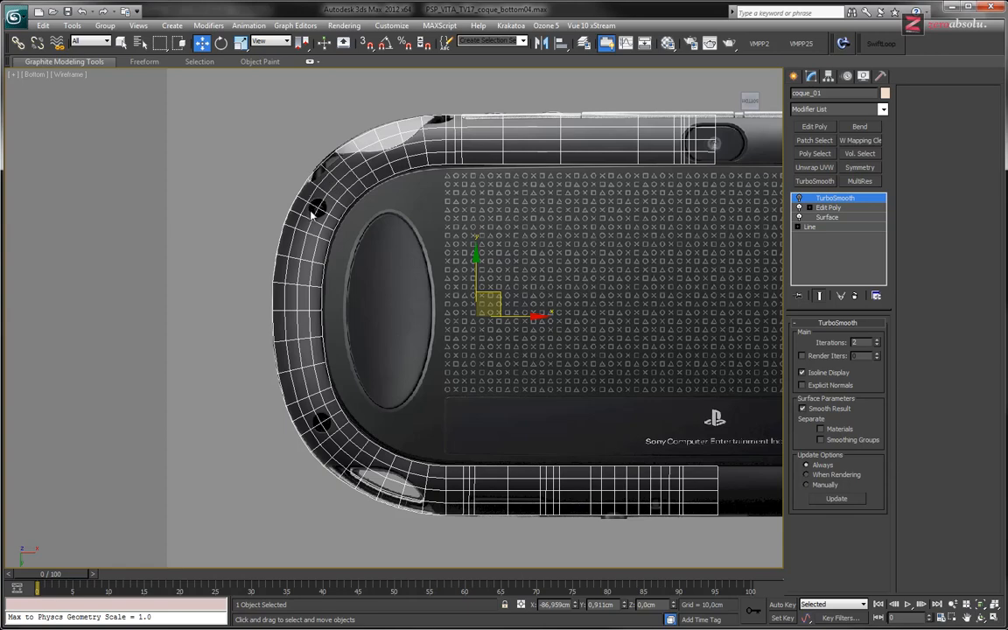
# Display coque_01 shaded with edged faces, inspect its surface from an angle and return to the bottom view.
pyautogui.keyDown('alt'); pyautogui.moveTo(321, 226); pyautogui.dragTo(424, 278, button='middle'); pyautogui.keyUp('alt')
pyautogui.press('F3')
pyautogui.keyDown('alt'); pyautogui.moveTo(476, 411); pyautogui.dragTo(464, 386, button='middle'); pyautogui.keyUp('alt')
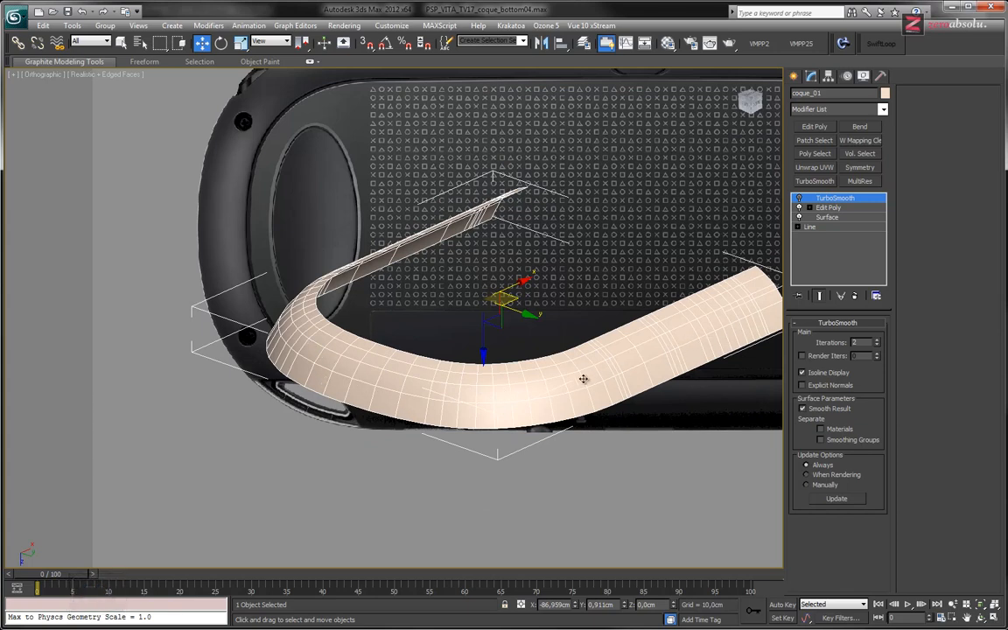
pyautogui.moveTo(548, 348); pyautogui.dragTo(537, 394, button='middle')
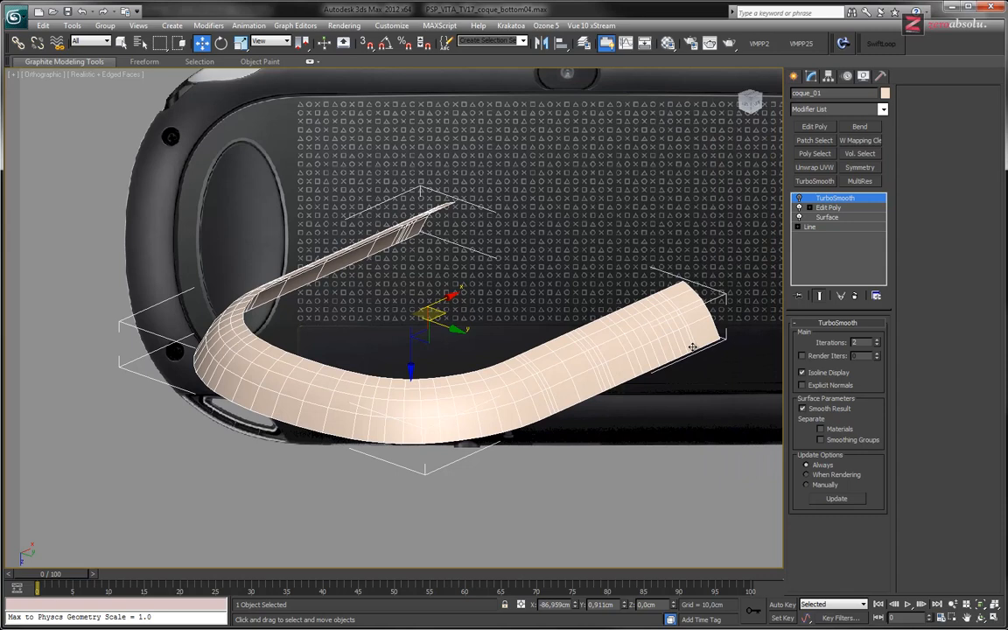
pyautogui.moveTo(521, 328); pyautogui.dragTo(388, 317, button='middle')
pyautogui.press('b')
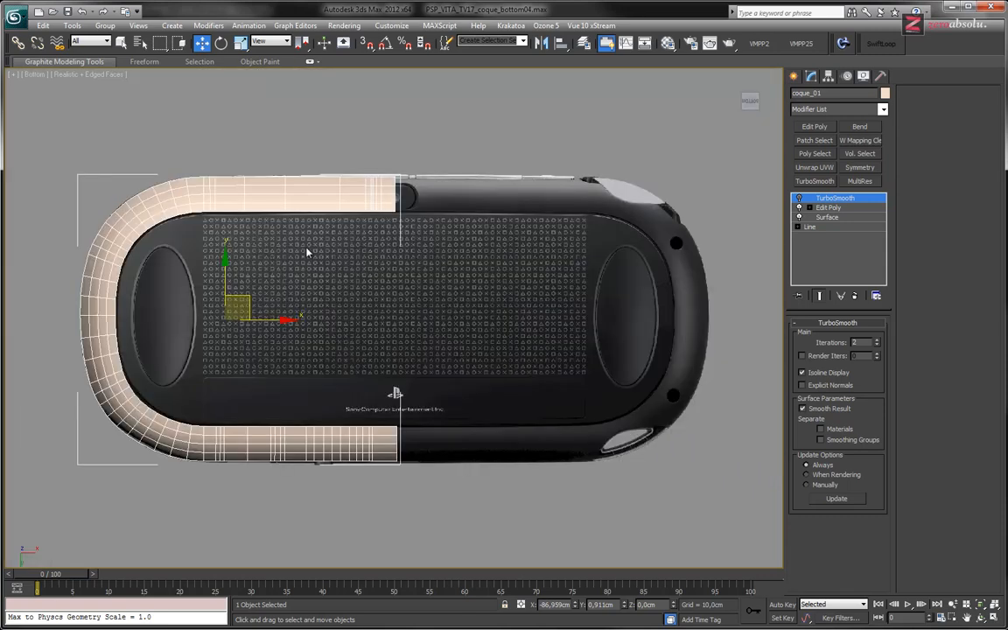
# Reopen the layer manager, expand the coque_bottom layer, hide coque_01 and unhide Line001.
pyautogui.scroll(-2, 374, 264)
pyautogui.click(583, 43)
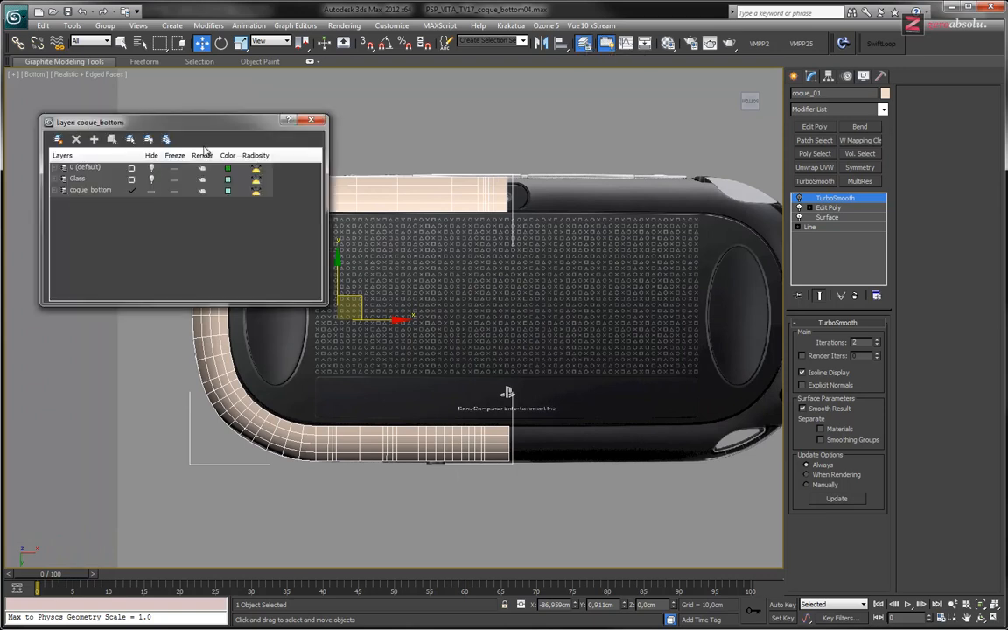
pyautogui.click(87, 191)
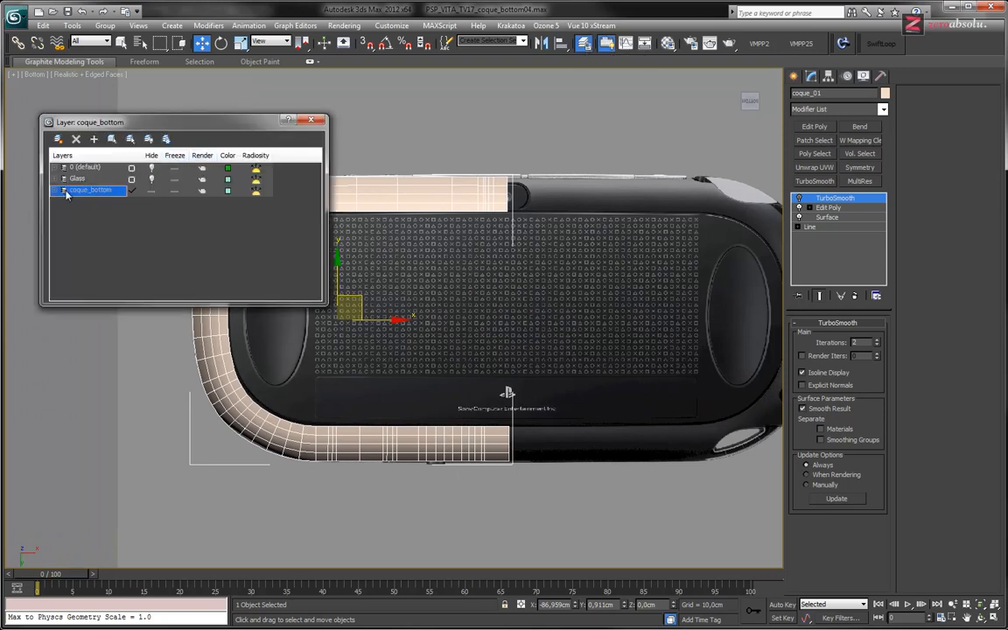
pyautogui.click(55, 190)
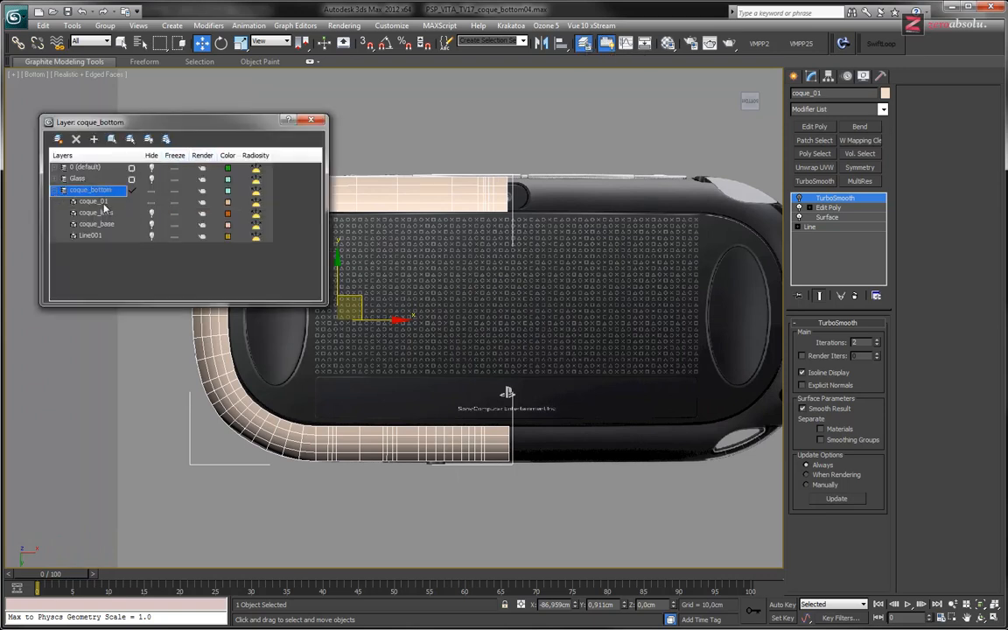
pyautogui.click(151, 202)
pyautogui.click(151, 214)
pyautogui.click(152, 214)
pyautogui.click(151, 238)
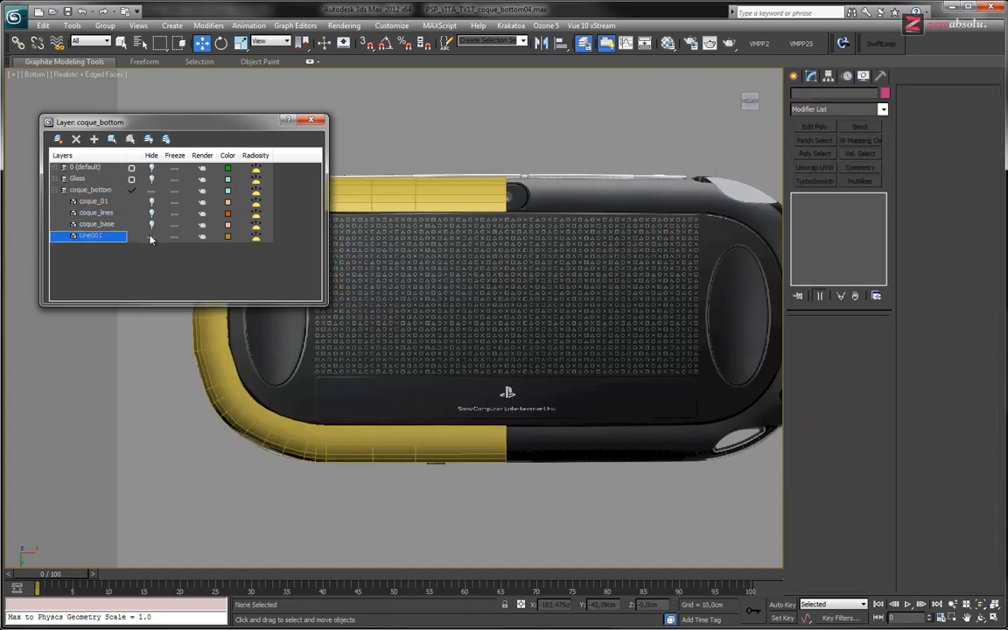
# Examine Line001's simpler mesh from an angle, and show coque_base in its place for comparison.
pyautogui.moveTo(428, 464); pyautogui.dragTo(465, 438, button='middle')
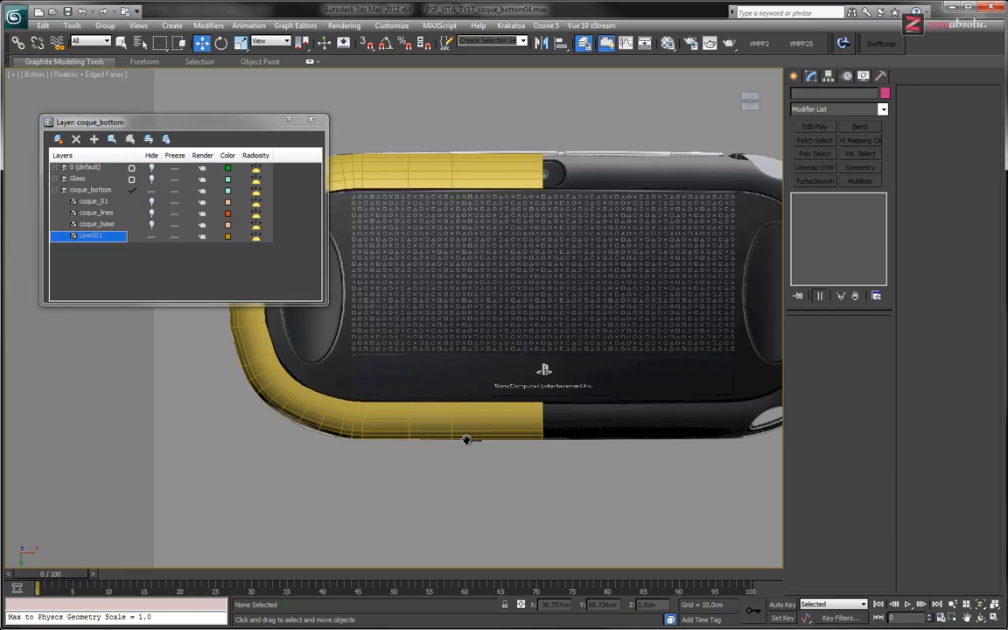
pyautogui.scroll(5, 354, 414)
pyautogui.keyDown('alt'); pyautogui.moveTo(388, 420); pyautogui.dragTo(425, 370, button='middle'); pyautogui.keyUp('alt')
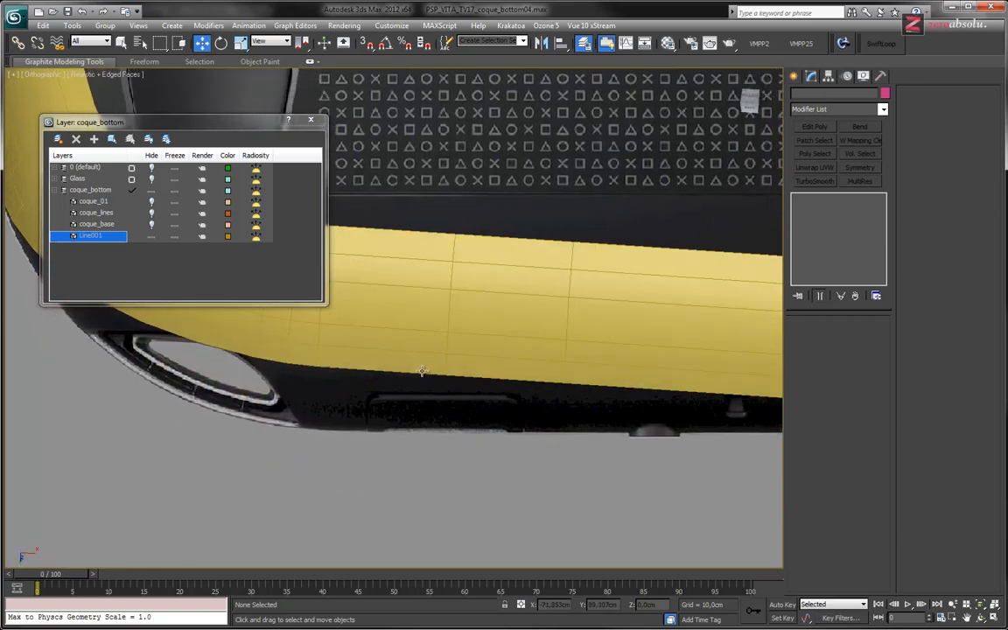
pyautogui.scroll(-5, 457, 369)
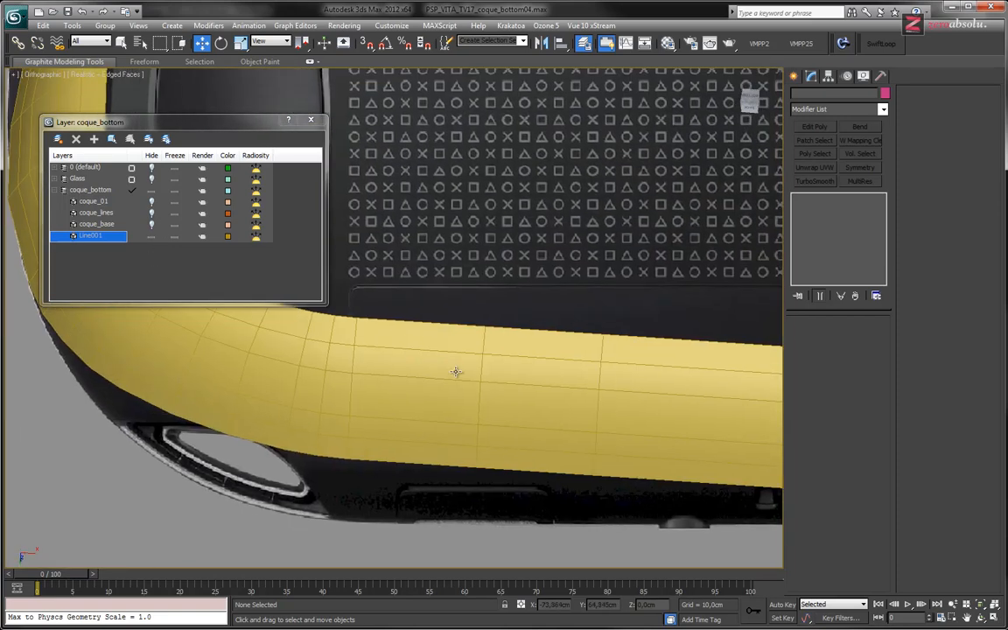
pyautogui.moveTo(455, 378); pyautogui.dragTo(487, 496, button='middle')
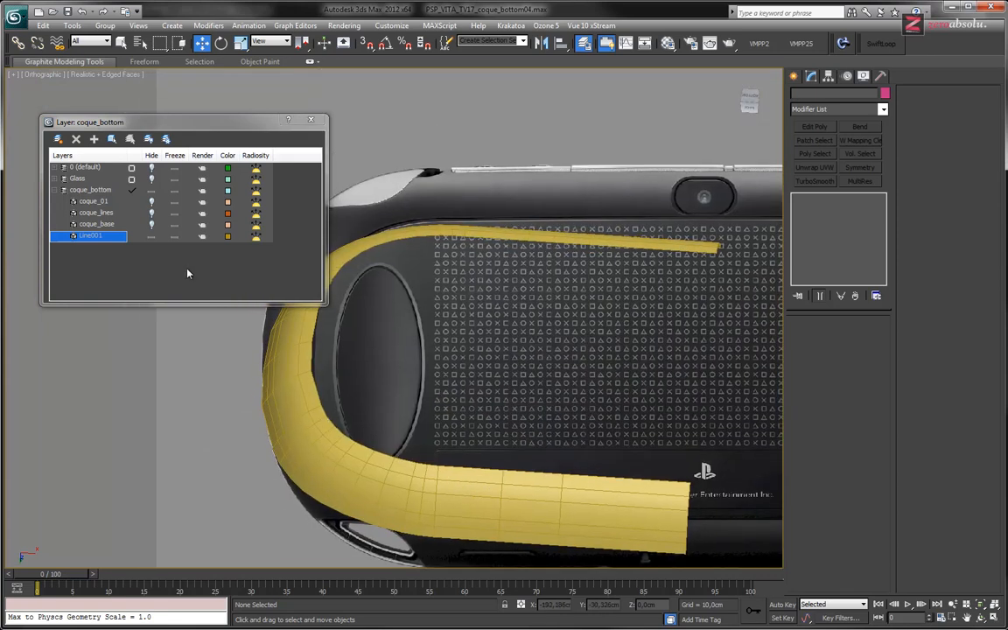
pyautogui.click(151, 237)
pyautogui.click(100, 215)
pyautogui.click(150, 224)
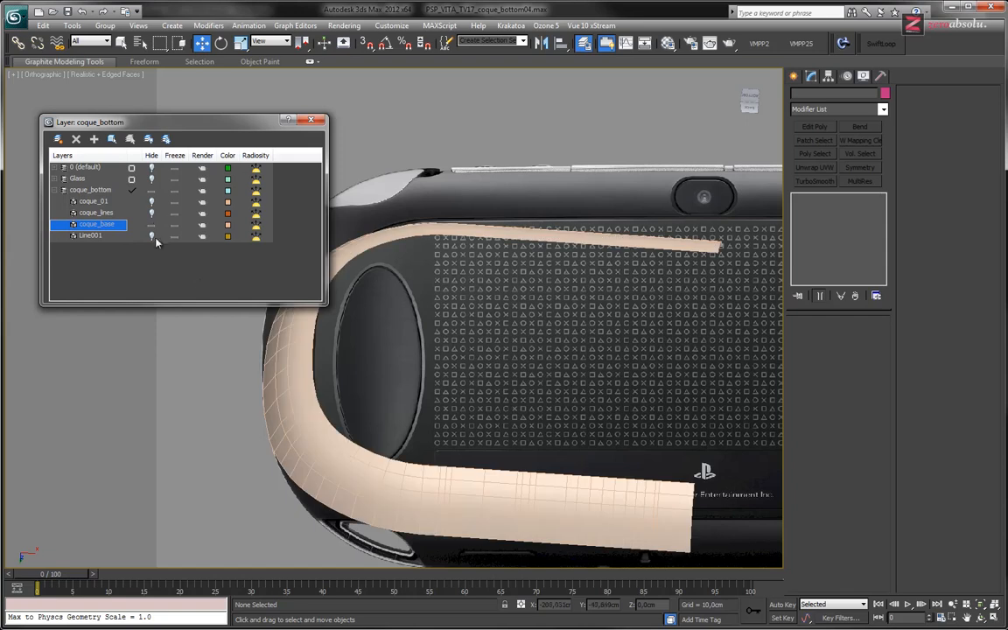
pyautogui.keyDown('alt'); pyautogui.moveTo(611, 457); pyautogui.dragTo(553, 457, button='middle'); pyautogui.keyUp('alt')
# Show coque_01 in place of coque_base, select it and delete it.
pyautogui.click(151, 201)
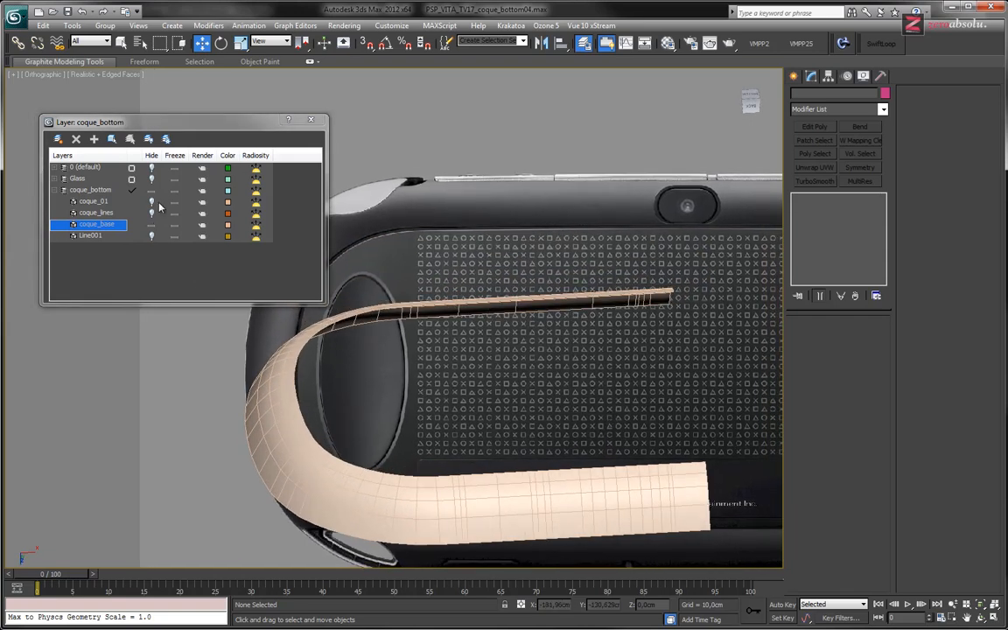
pyautogui.click(100, 202)
pyautogui.click(98, 224)
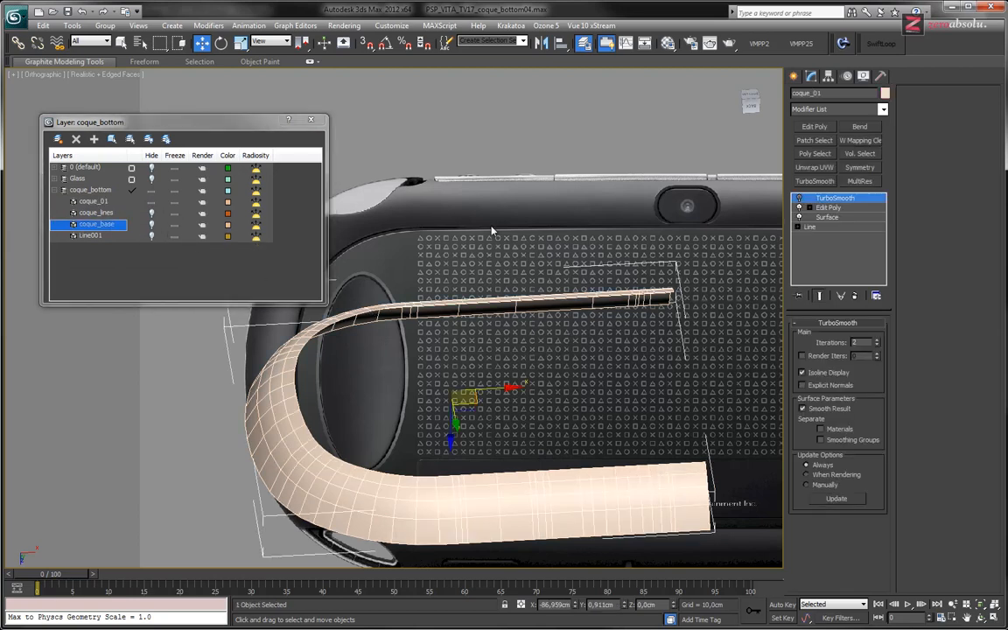
pyautogui.press('Delete')
# Unhide coque_base and select it at its Edit Poly modifier.
pyautogui.click(109, 213)
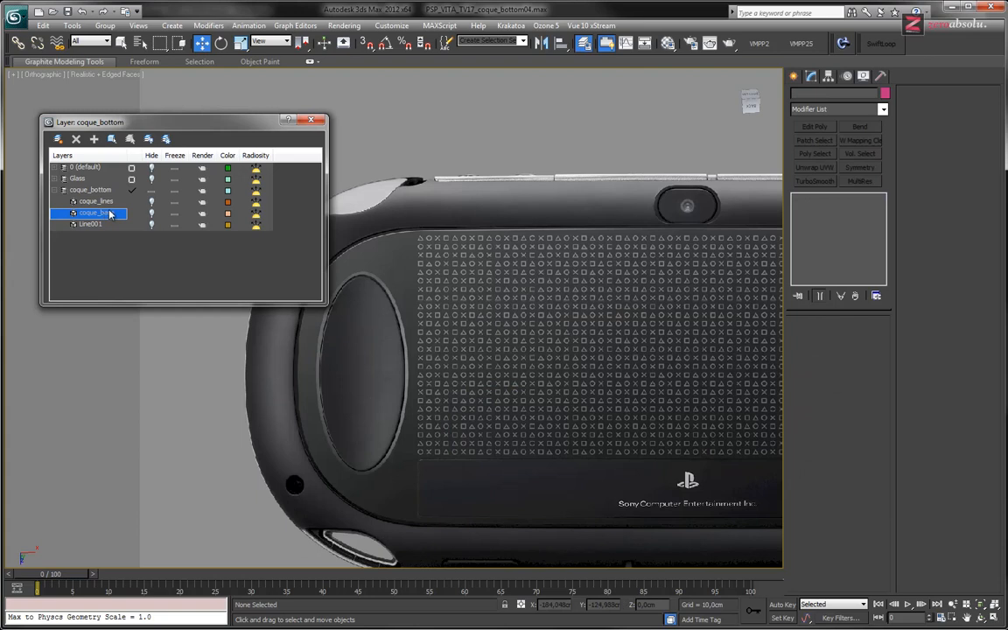
pyautogui.click(152, 214)
pyautogui.keyDown('alt'); pyautogui.moveTo(362, 356); pyautogui.dragTo(538, 425, button='middle'); pyautogui.keyUp('alt')
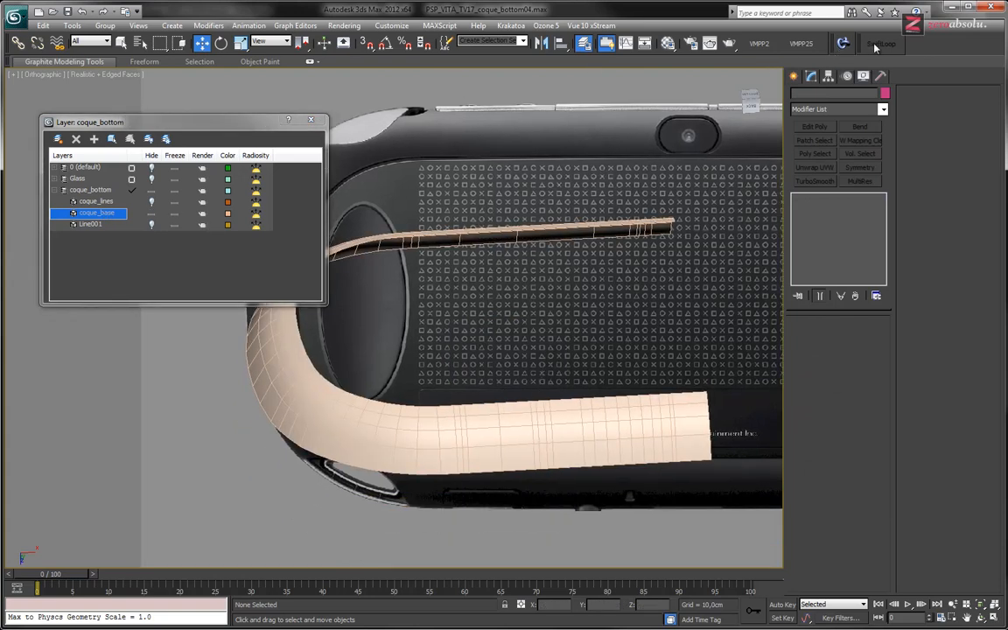
pyautogui.click(560, 217)
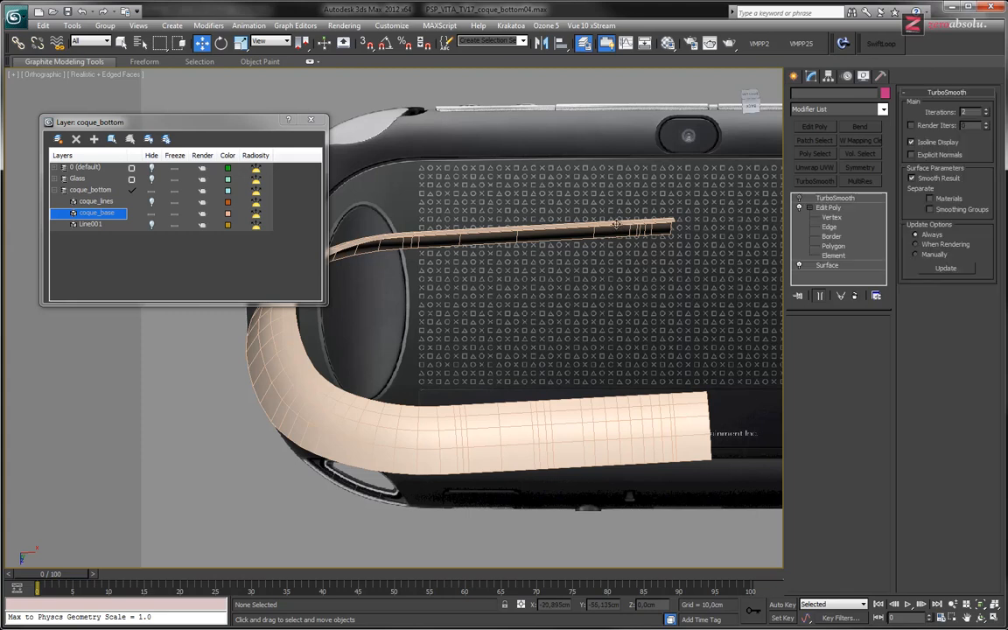
pyautogui.click(828, 208)
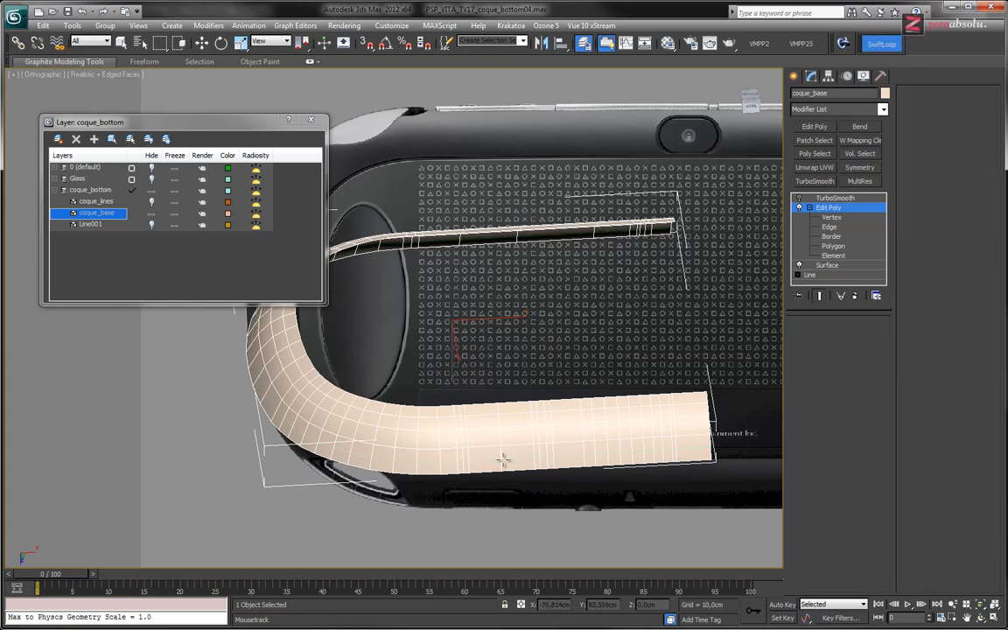
# Try the SwiftLoop tool at edge level on coque_base's lower band, and return to the whole Edit Poly object.
pyautogui.press('2')
pyautogui.scroll(3, 515, 419)
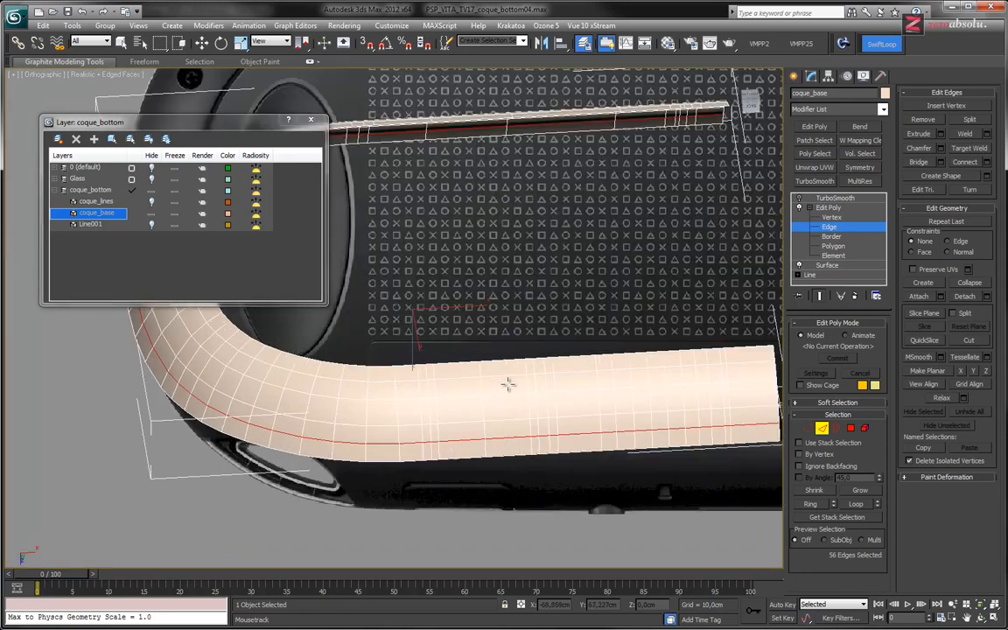
pyautogui.scroll(2, 508, 385)
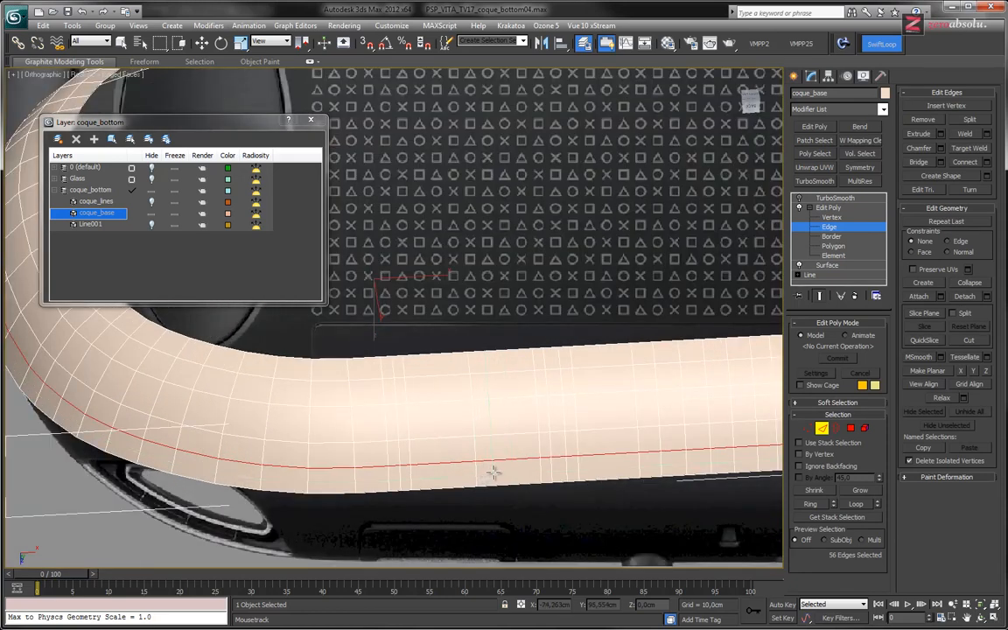
pyautogui.press('w')
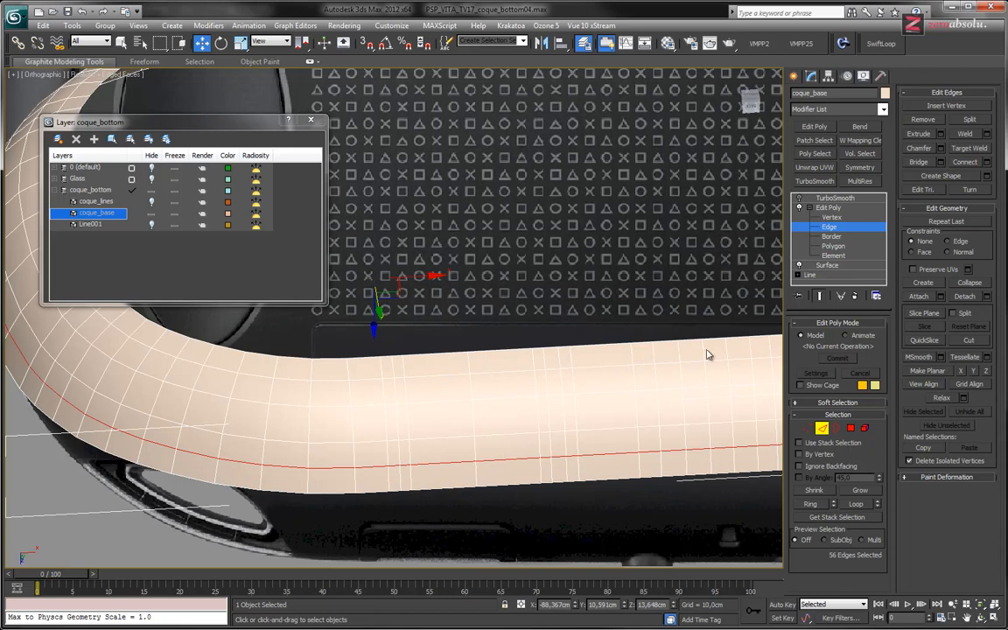
pyautogui.scroll(-4, 525, 398)
pyautogui.click(547, 303)
pyautogui.click(845, 207)
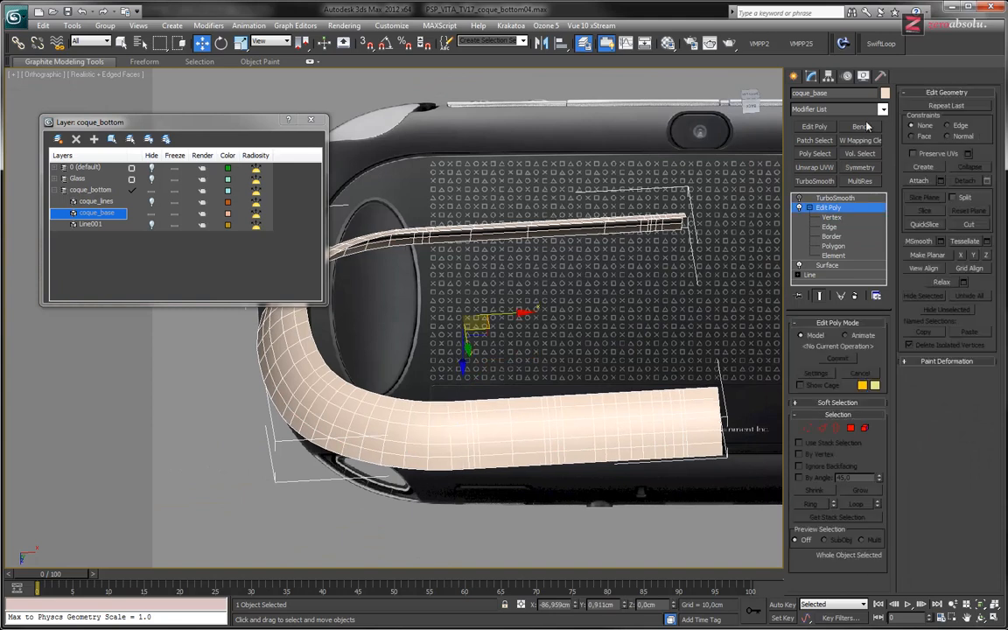
# Clone coque_base as a copy named coque_01, hide coque_base and highlight coque_01 in the layer list.
pyautogui.click(43, 25)
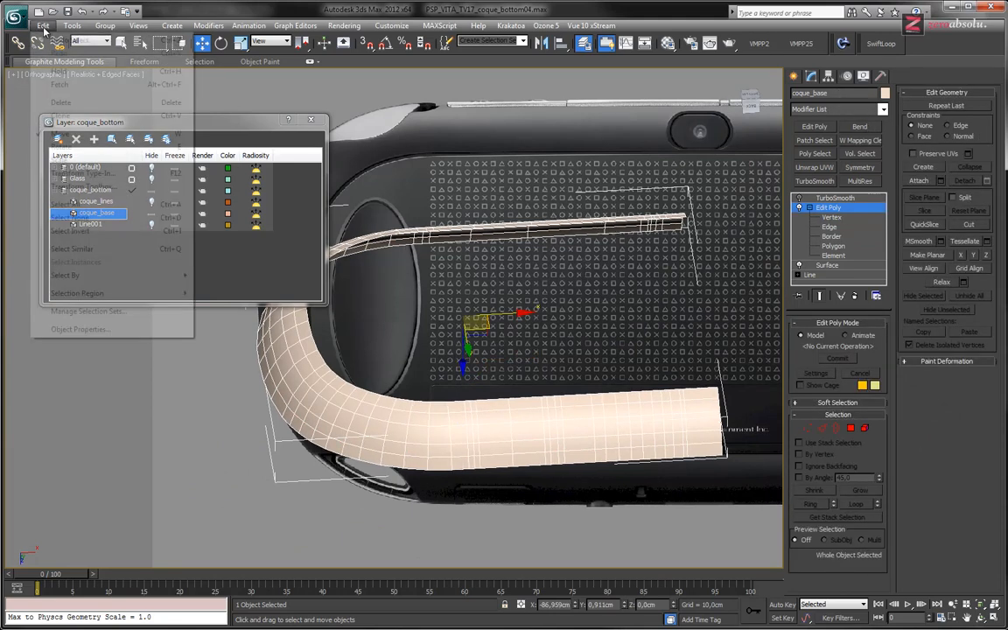
pyautogui.click(60, 115)
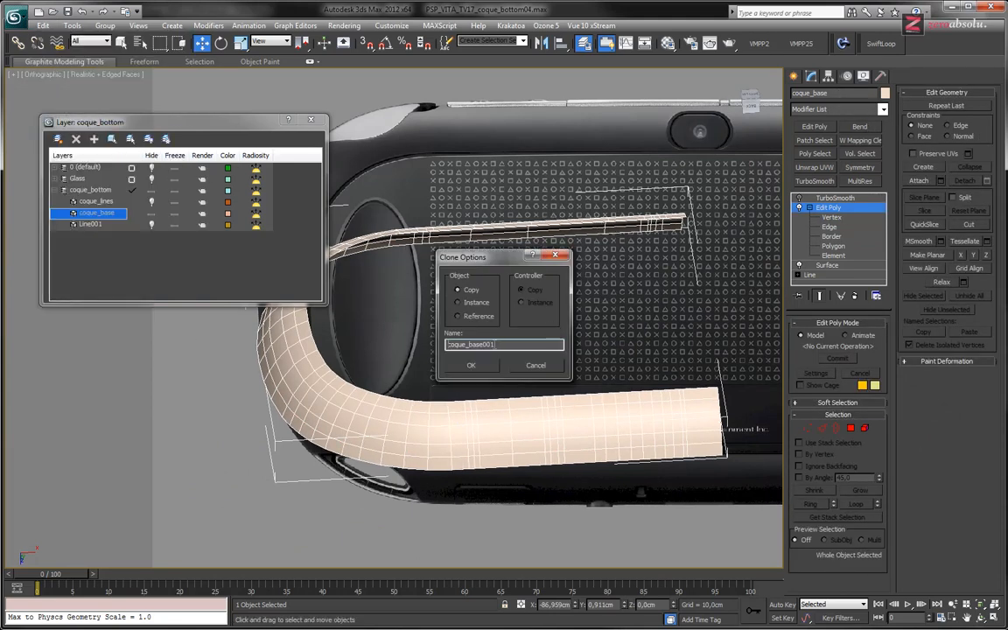
pyautogui.press('Delete')
pyautogui.press('Delete')
pyautogui.press('Delete')
pyautogui.press('Delete')
pyautogui.press('Delete')
pyautogui.press('Return')
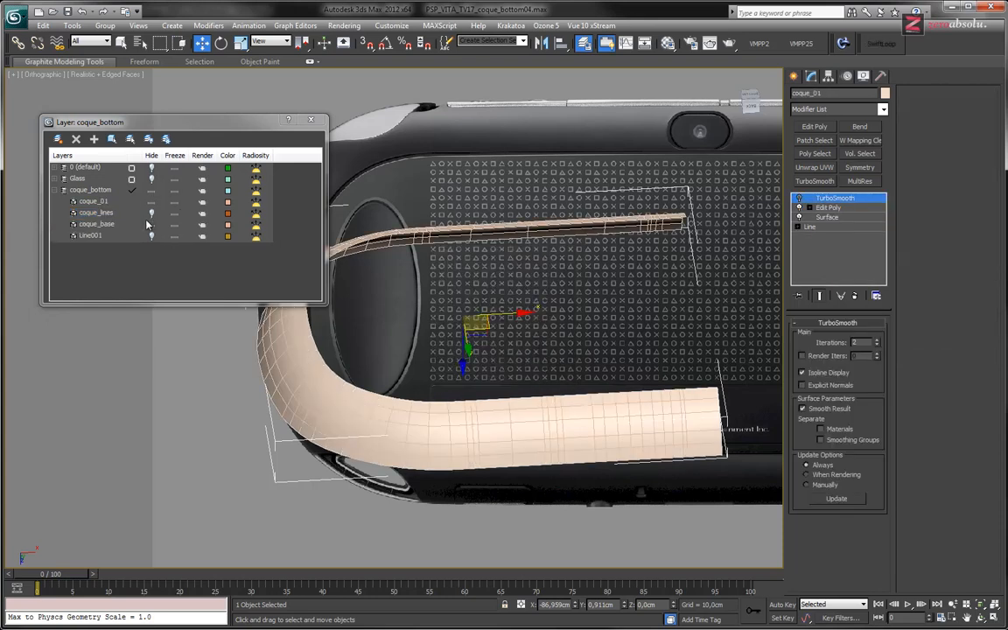
pyautogui.click(147, 224)
pyautogui.click(93, 201)
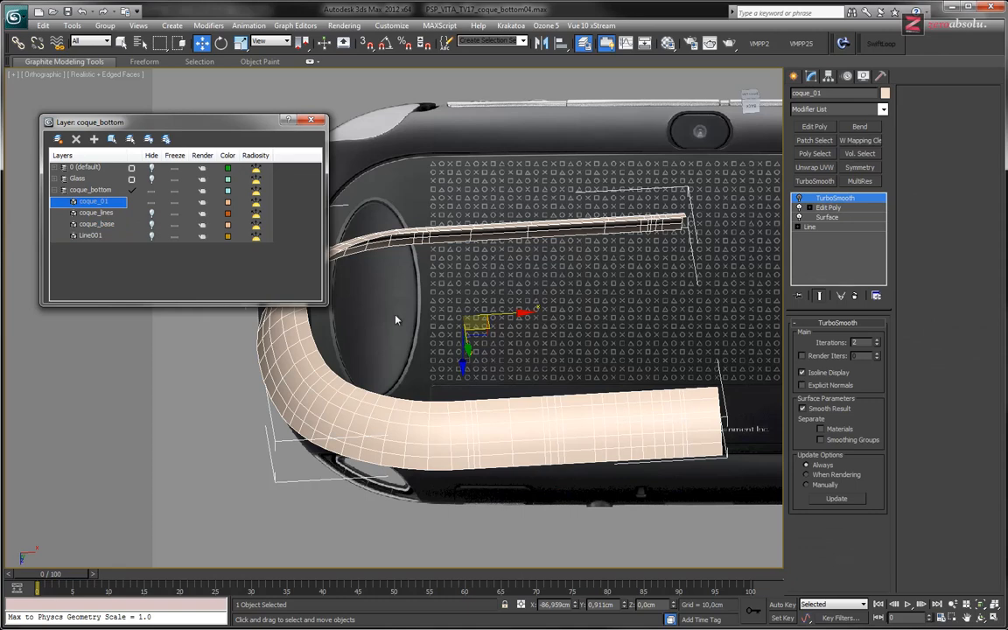
# Close the layer list and show coque_01 as wireframe in the Bottom view, around the upper corner screw hole.
pyautogui.press('b')
pyautogui.moveTo(429, 333); pyautogui.dragTo(606, 356, button='middle')
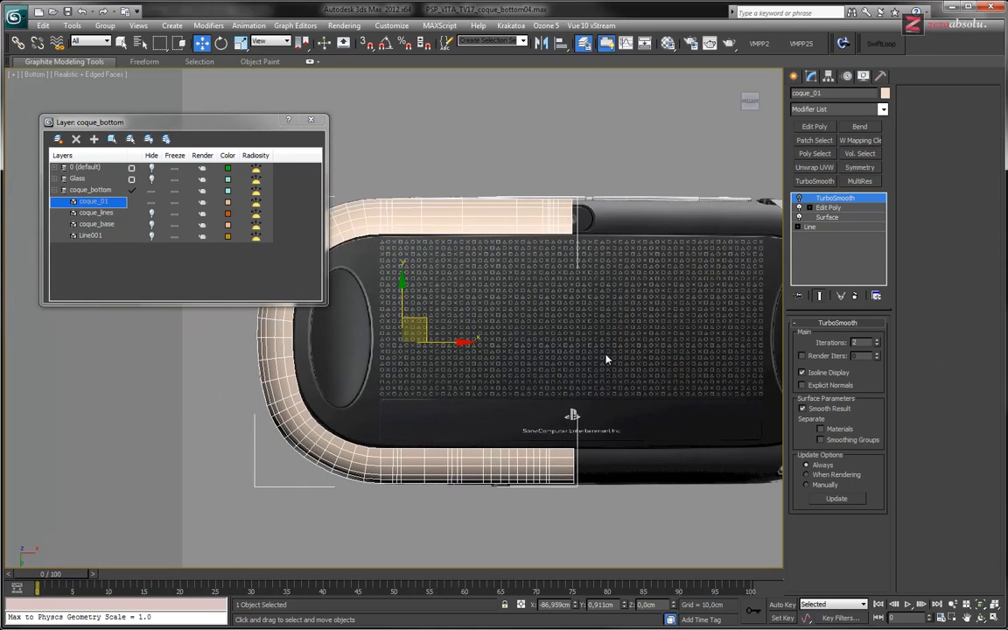
pyautogui.scroll(3, 490, 349)
pyautogui.moveTo(490, 348); pyautogui.dragTo(579, 384, button='middle')
pyautogui.click(310, 120)
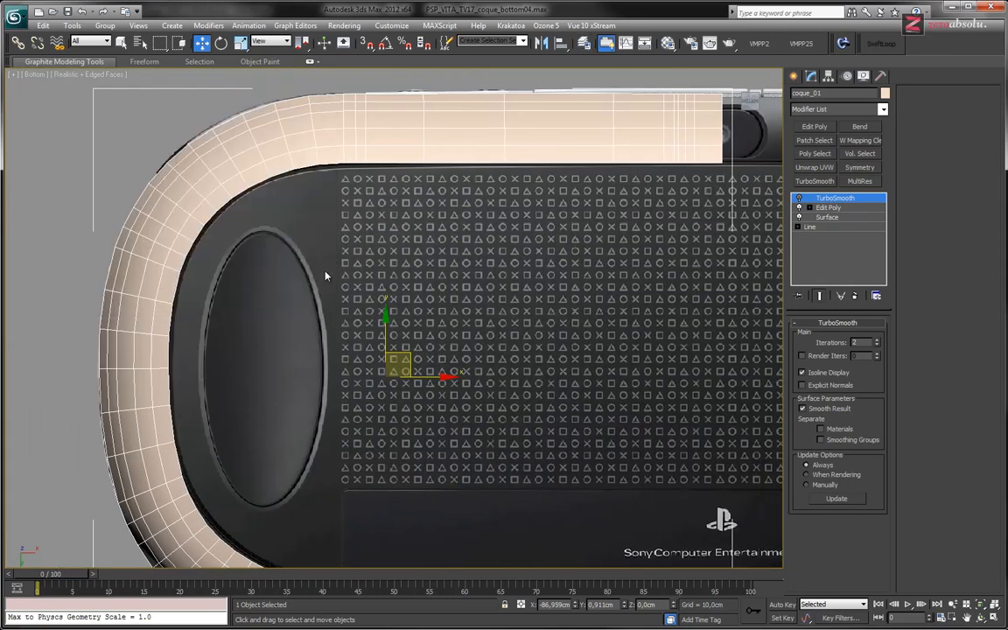
pyautogui.moveTo(325, 271); pyautogui.dragTo(409, 267, button='middle')
pyautogui.scroll(2, 286, 232)
pyautogui.scroll(-1, 297, 254)
pyautogui.press('F3')
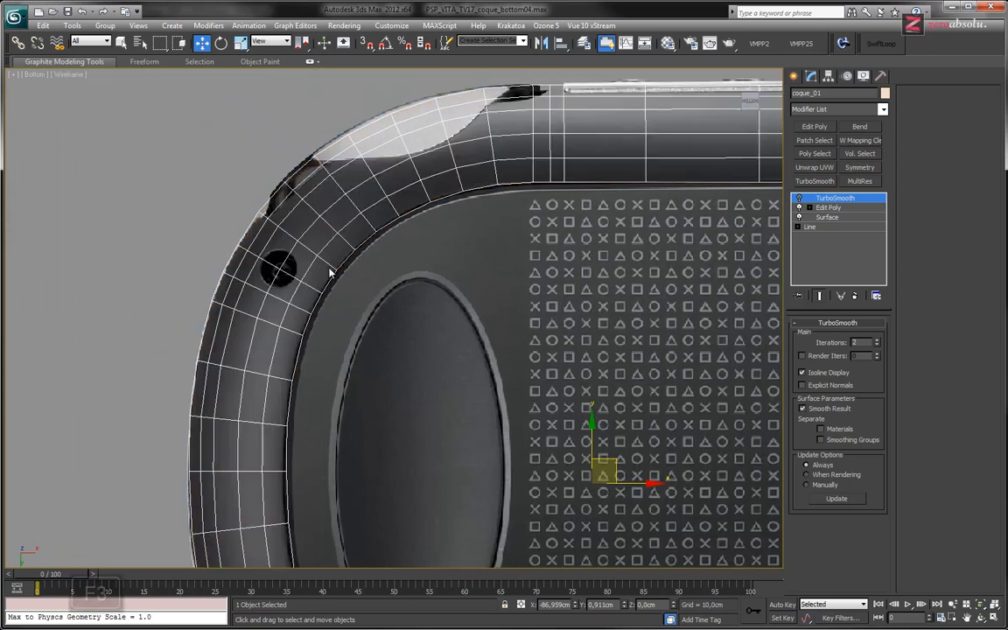
pyautogui.scroll(3, 289, 262)
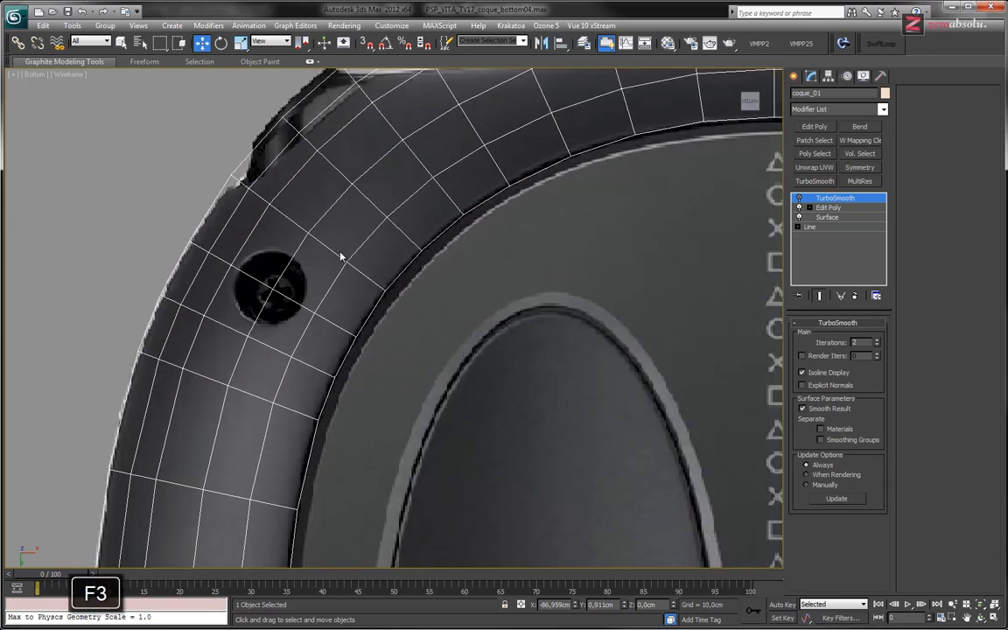
pyautogui.scroll(-3, 367, 278)
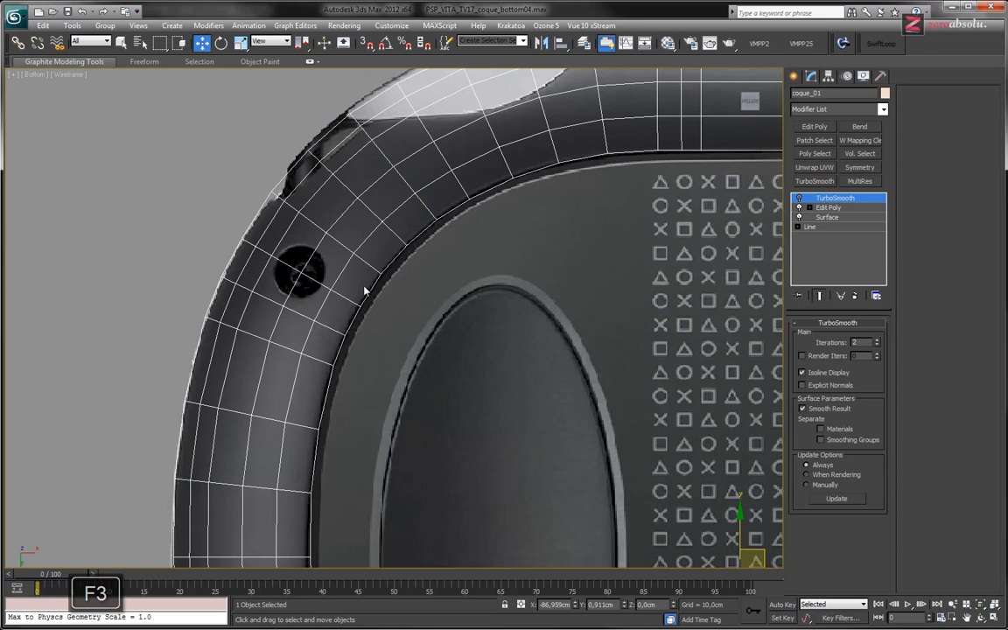
# Activate the Circle spline tool and enable 3D snapping with only Vertex as the snap target.
pyautogui.click(793, 76)
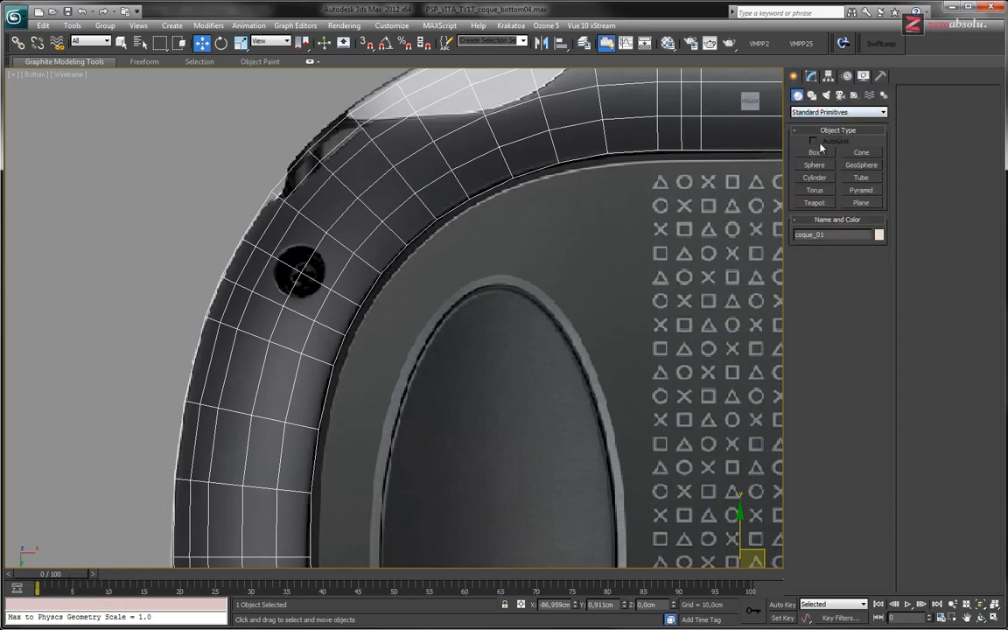
pyautogui.click(812, 95)
pyautogui.click(815, 175)
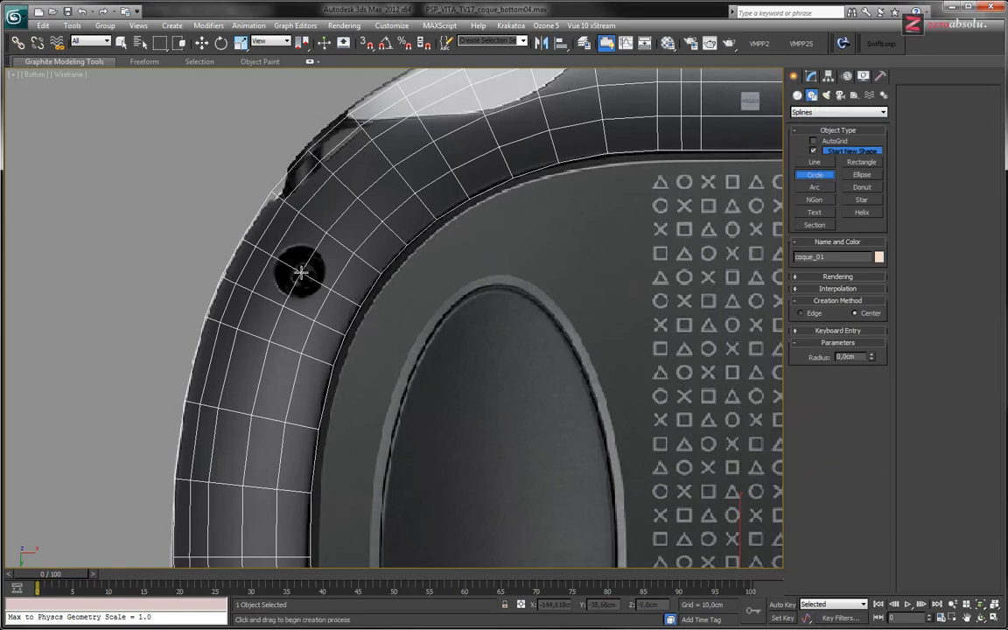
pyautogui.scroll(5, 300, 272)
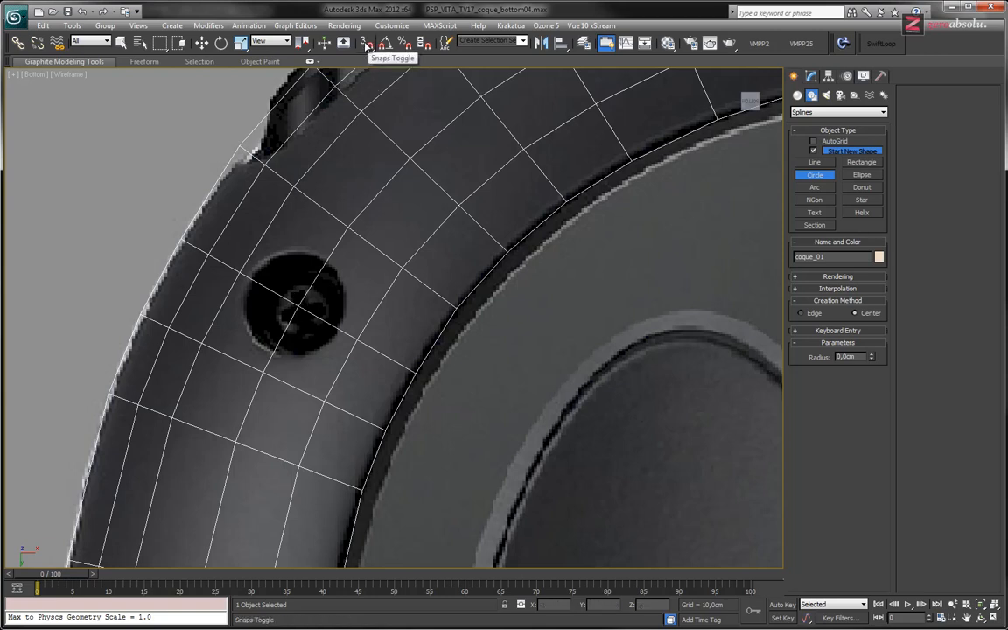
pyautogui.rightClick(367, 47)
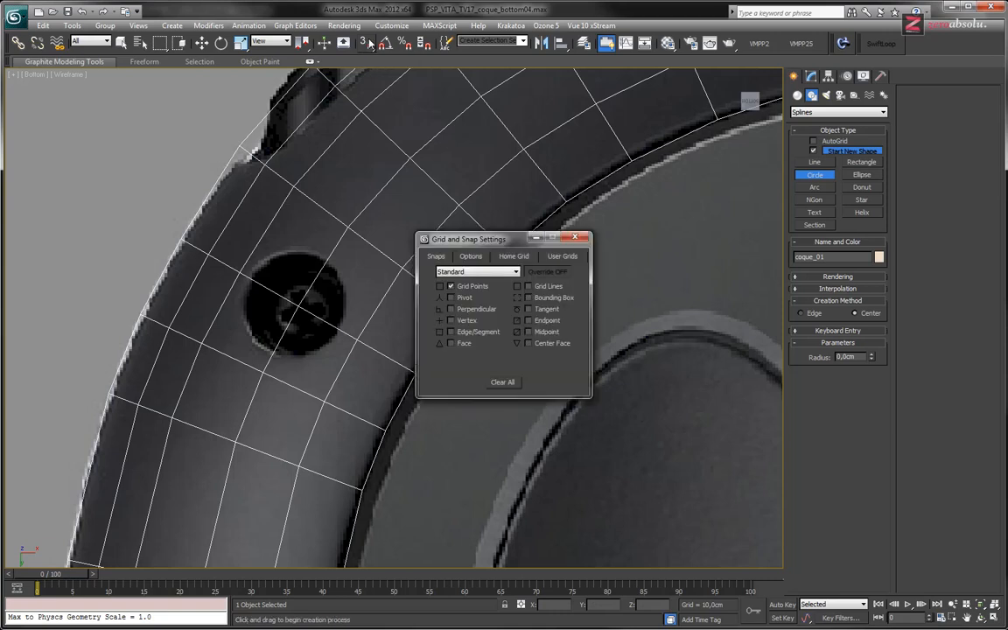
pyautogui.moveTo(464, 239); pyautogui.dragTo(95, 112)
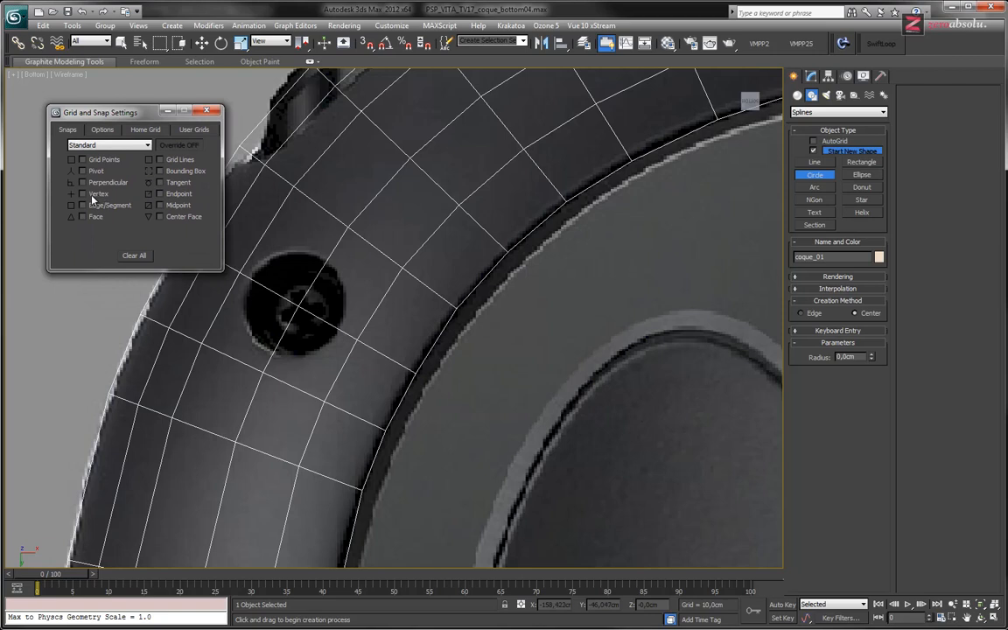
pyautogui.click(368, 45)
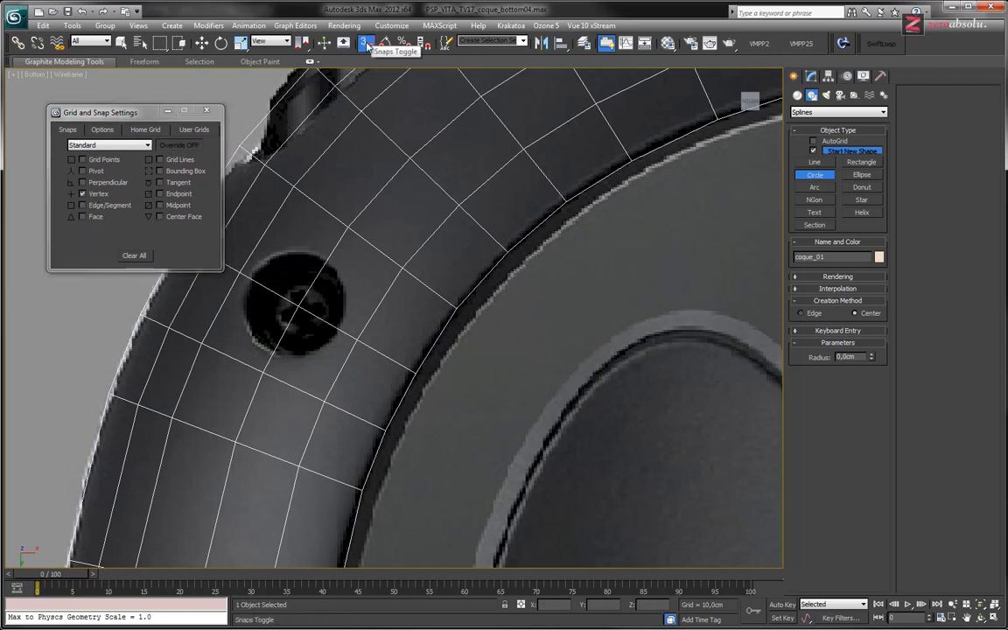
# Draw a circle of about 5.3 cm radius centred on the mesh vertex at the upper screw hole and check its placement.
pyautogui.moveTo(298, 306); pyautogui.dragTo(313, 284)
pyautogui.moveTo(288, 302)
pyautogui.mouseDown()
pyautogui.moveTo(317, 273)
pyautogui.moveTo(286, 306)
pyautogui.moveTo(304, 290)
pyautogui.mouseUp()
pyautogui.rightClick(304, 291)
pyautogui.moveTo(298, 304); pyautogui.dragTo(357, 337)
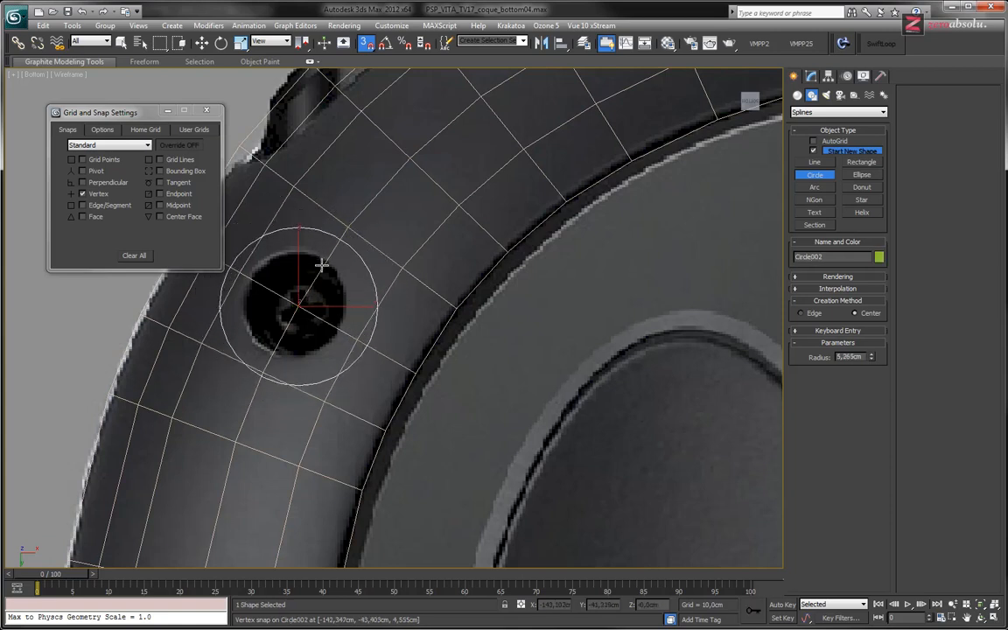
pyautogui.press('w')
pyautogui.keyDown('alt'); pyautogui.moveTo(348, 287); pyautogui.dragTo(551, 400, button='middle'); pyautogui.keyUp('alt')
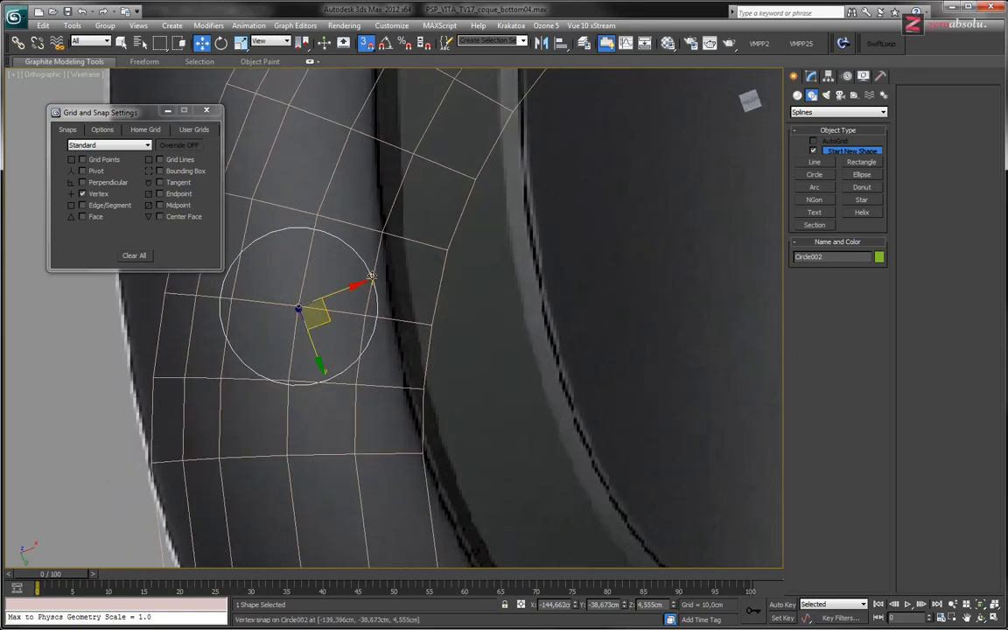
pyautogui.press('b')
pyautogui.moveTo(282, 281); pyautogui.dragTo(637, 401, button='middle')
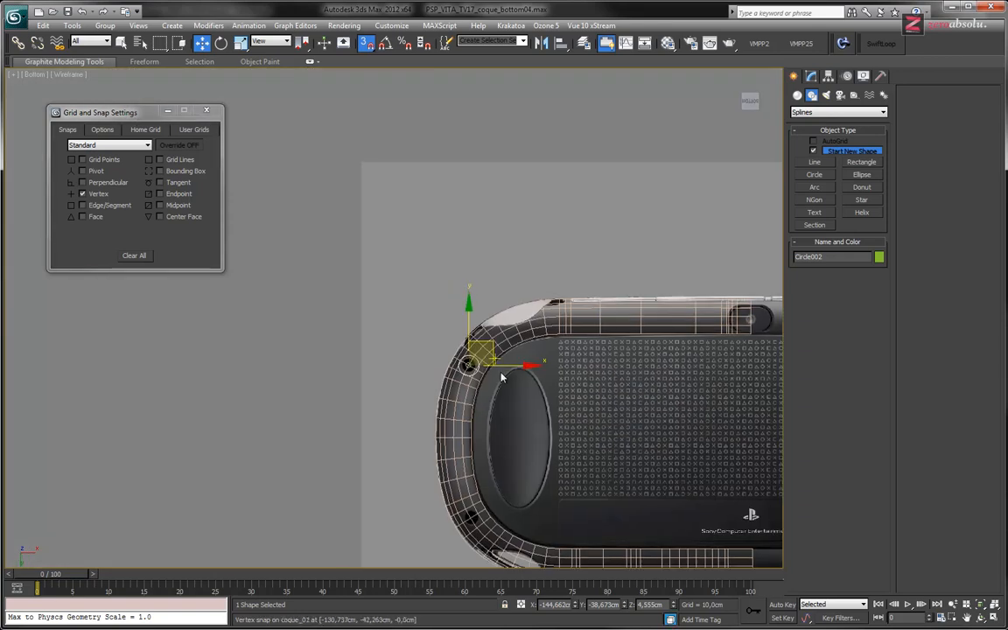
pyautogui.press('z')
pyautogui.scroll(-8, 346, 306)
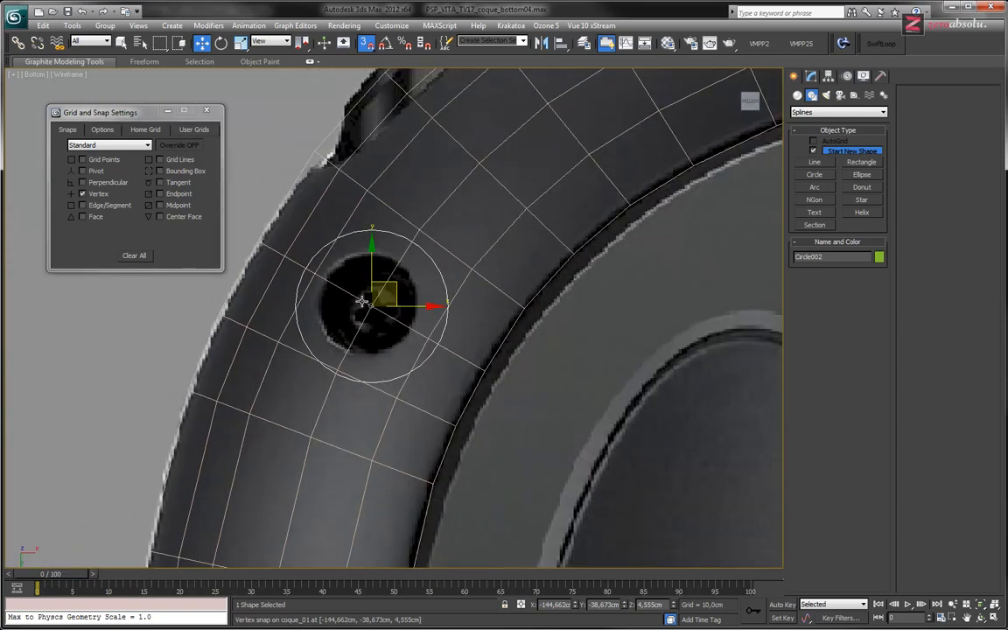
# Set the circle's interpolation to 1 step with Optimize off and reduce its radius to 3,633cm to fit the screw hole.
pyautogui.click(811, 77)
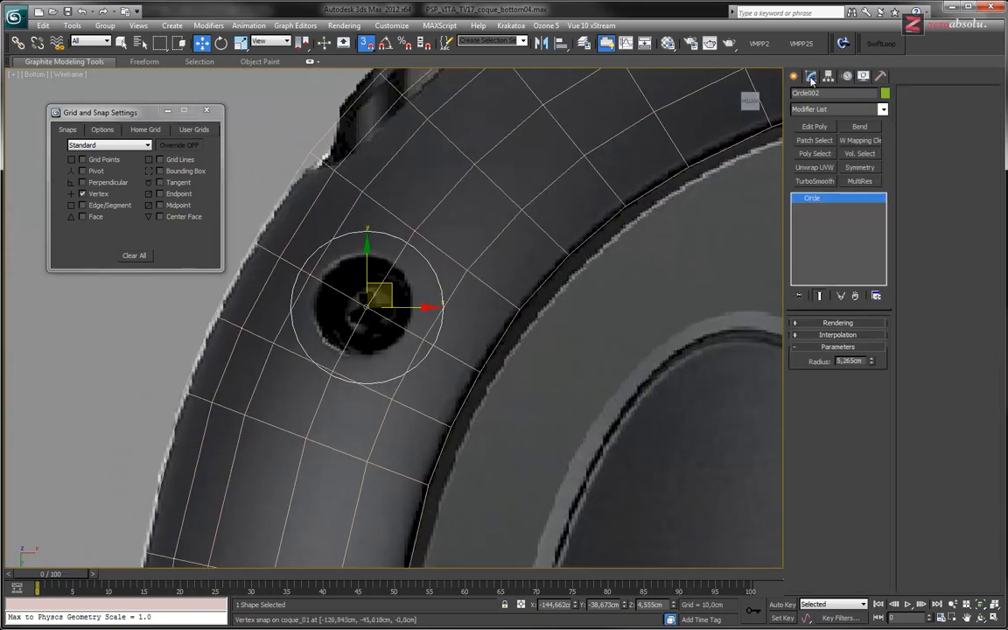
pyautogui.click(842, 336)
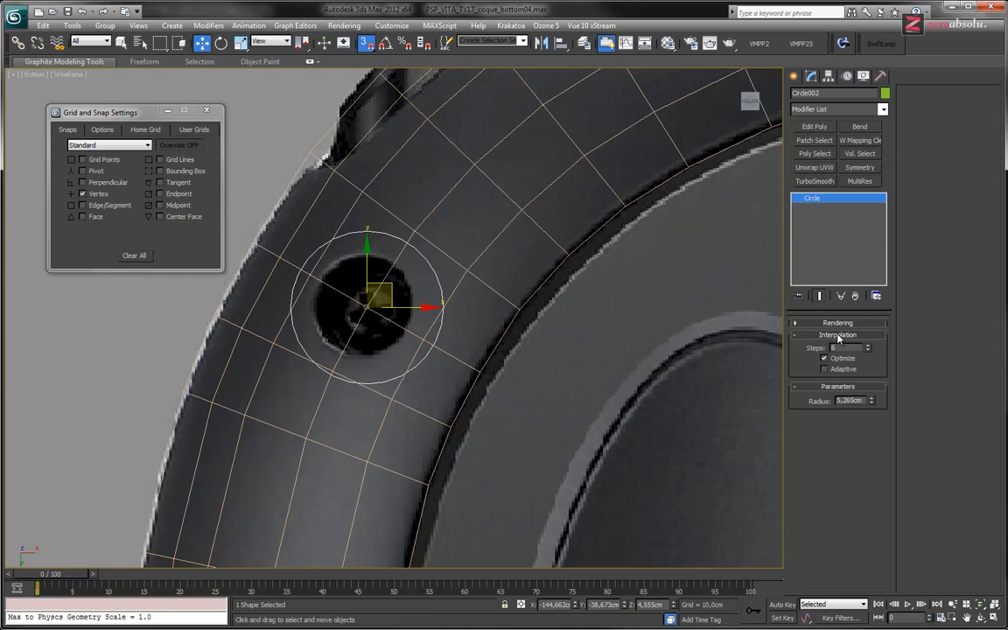
pyautogui.moveTo(869, 350); pyautogui.dragTo(868, 349)
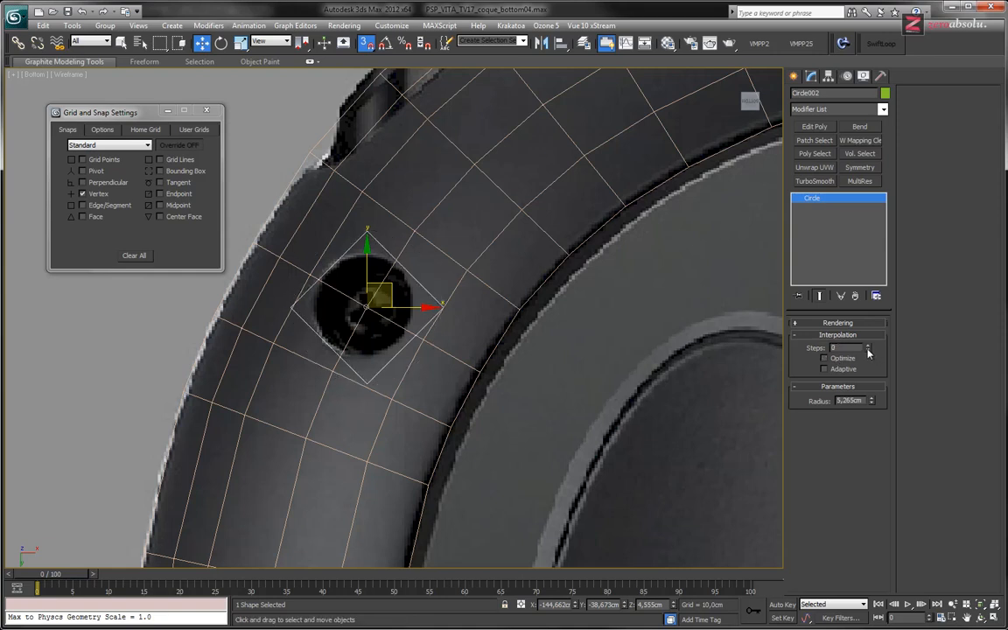
pyautogui.click(868, 347)
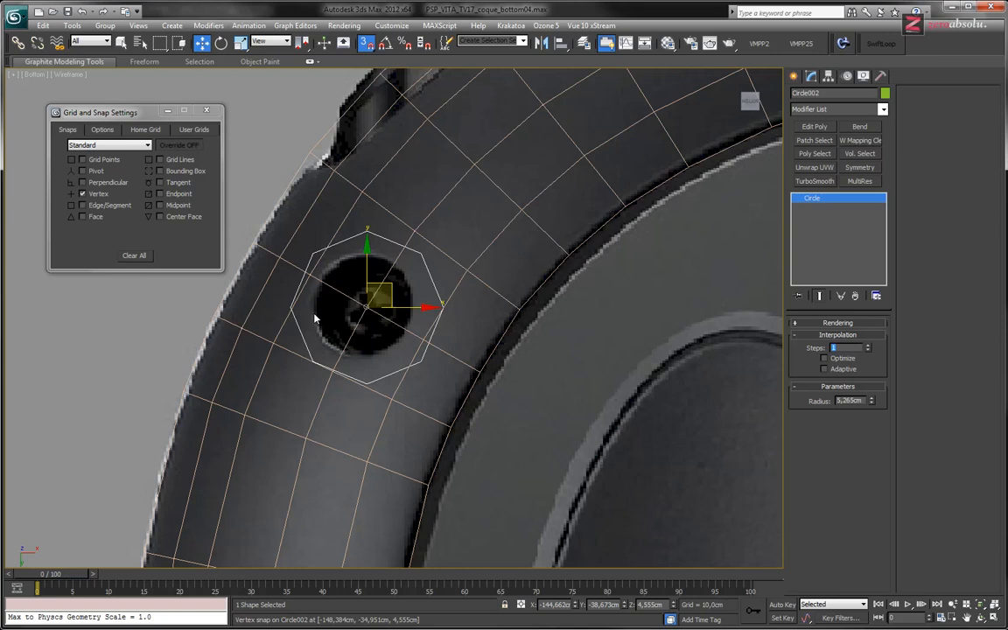
pyautogui.moveTo(873, 400); pyautogui.dragTo(875, 417)
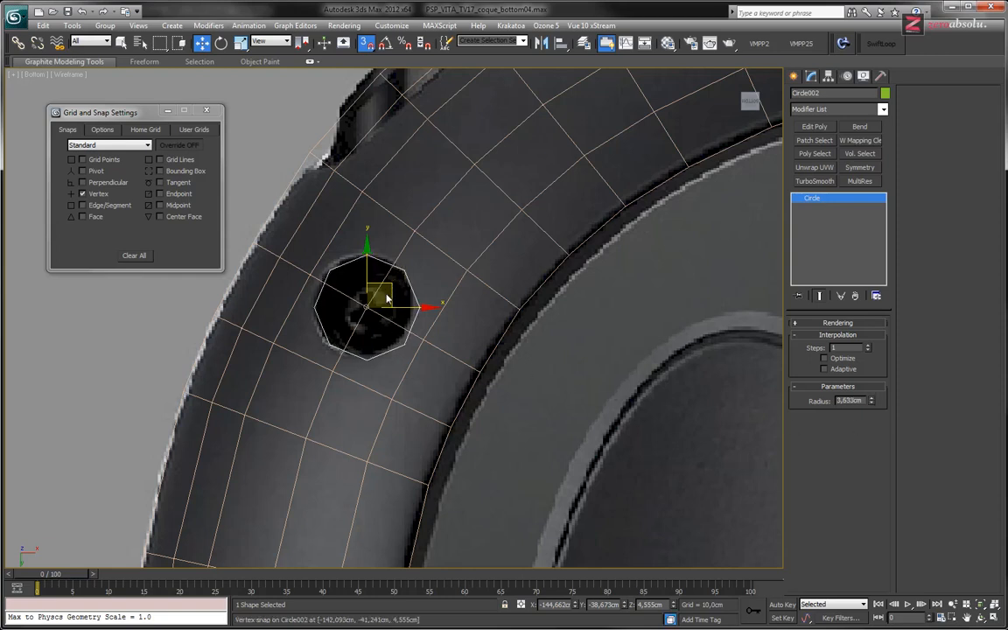
# Turn off snapping and nudge the circle slightly so that it lines up with the screw hole in the reference image.
pyautogui.moveTo(390, 286); pyautogui.dragTo(401, 277)
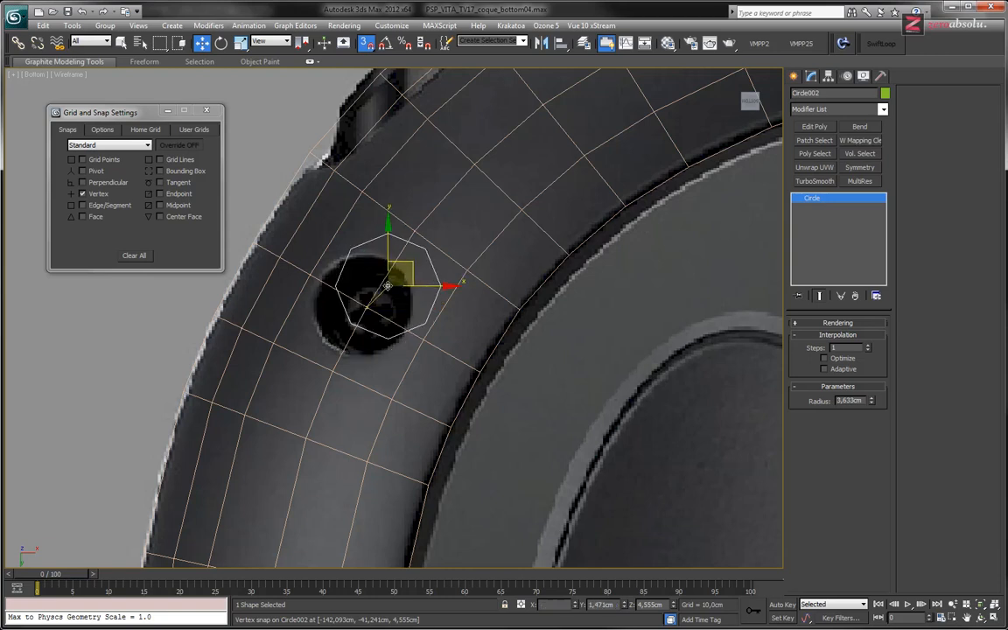
pyautogui.hotkey('ctrl', 'z')
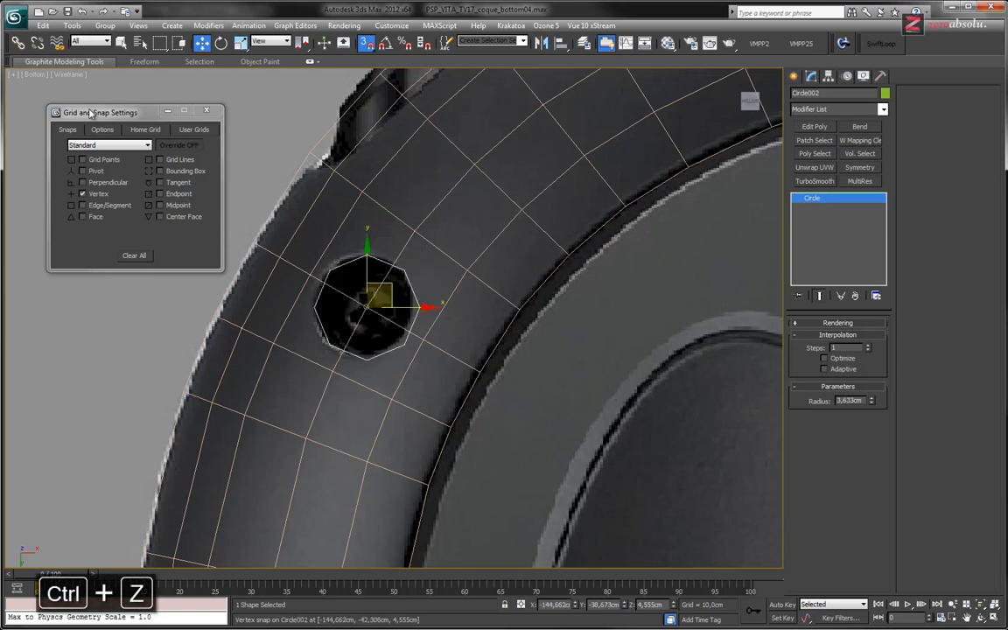
pyautogui.click(365, 43)
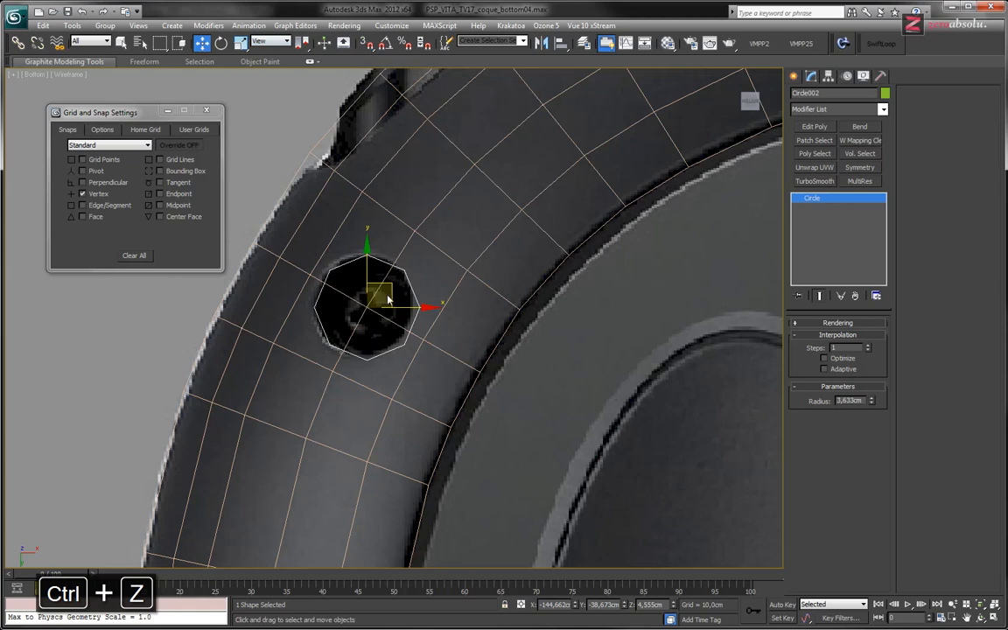
pyautogui.moveTo(388, 299); pyautogui.dragTo(387, 287)
pyautogui.scroll(4, 411, 345)
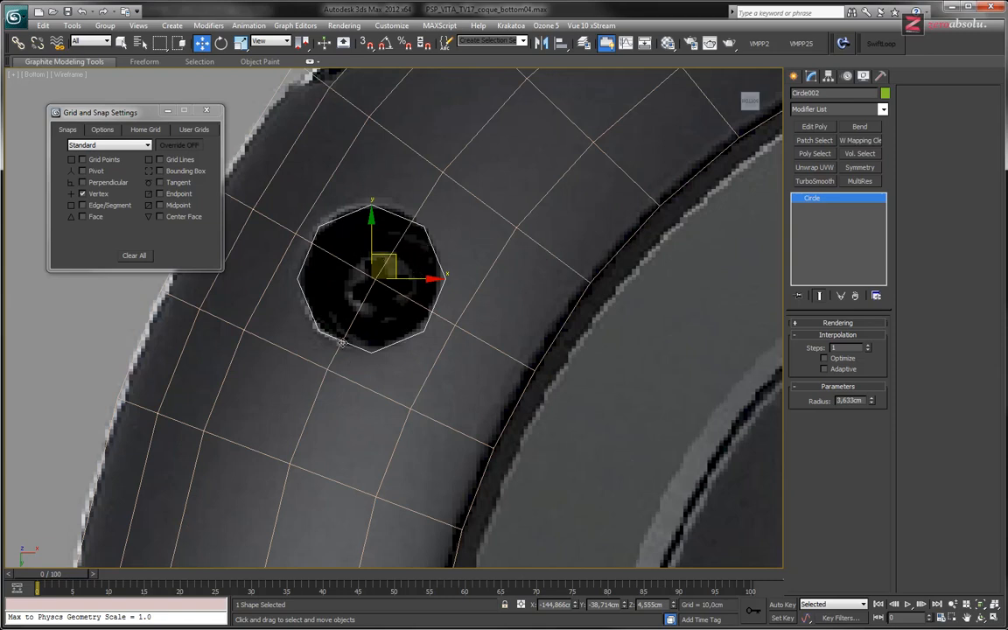
# Rotate the circle about 15 degrees in the view plane so its corners line up with the mesh edges crossing the hole.
pyautogui.press('e')
pyautogui.moveTo(412, 315); pyautogui.dragTo(426, 304)
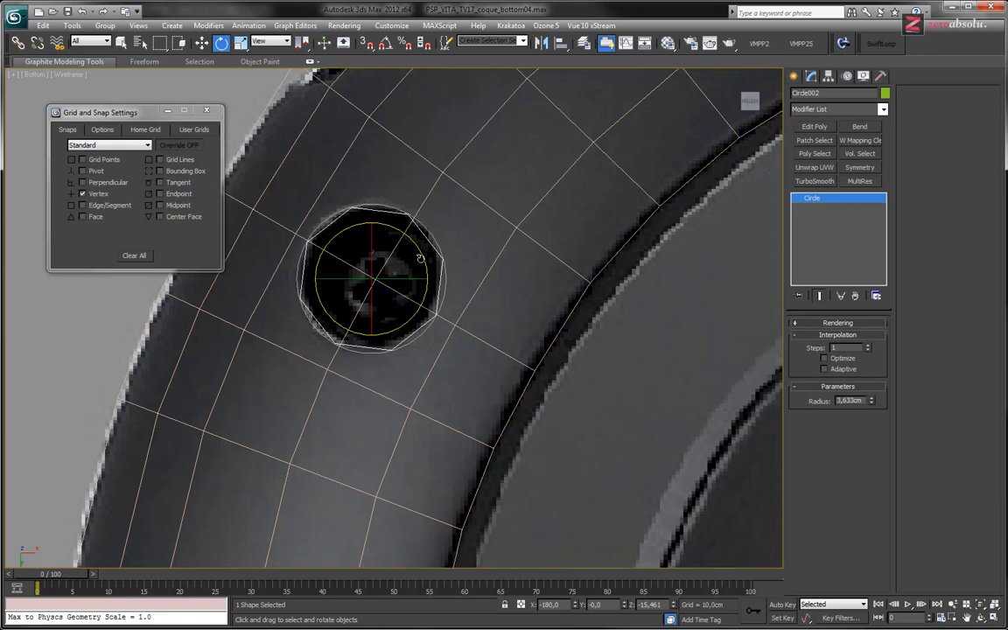
pyautogui.press('w')
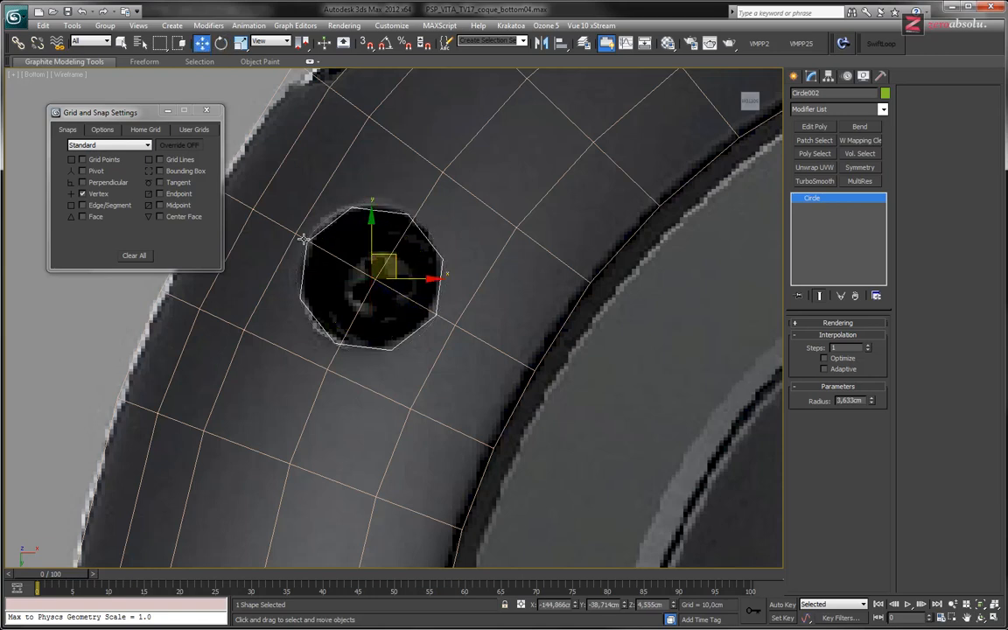
pyautogui.scroll(4, 303, 238)
pyautogui.moveTo(314, 243); pyautogui.dragTo(333, 296, button='middle')
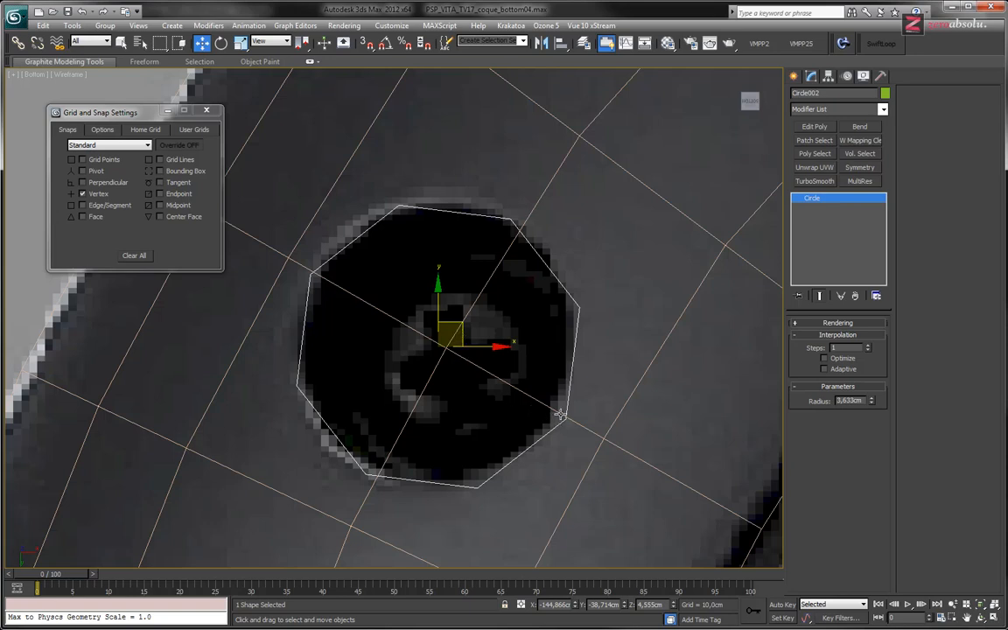
pyautogui.scroll(-4, 568, 420)
# Move the circle along Z to about -0.39 cm, clear of the shell surface, and return to the Bottom view.
pyautogui.keyDown('alt'); pyautogui.moveTo(488, 400); pyautogui.dragTo(482, 297, button='middle'); pyautogui.keyUp('alt')
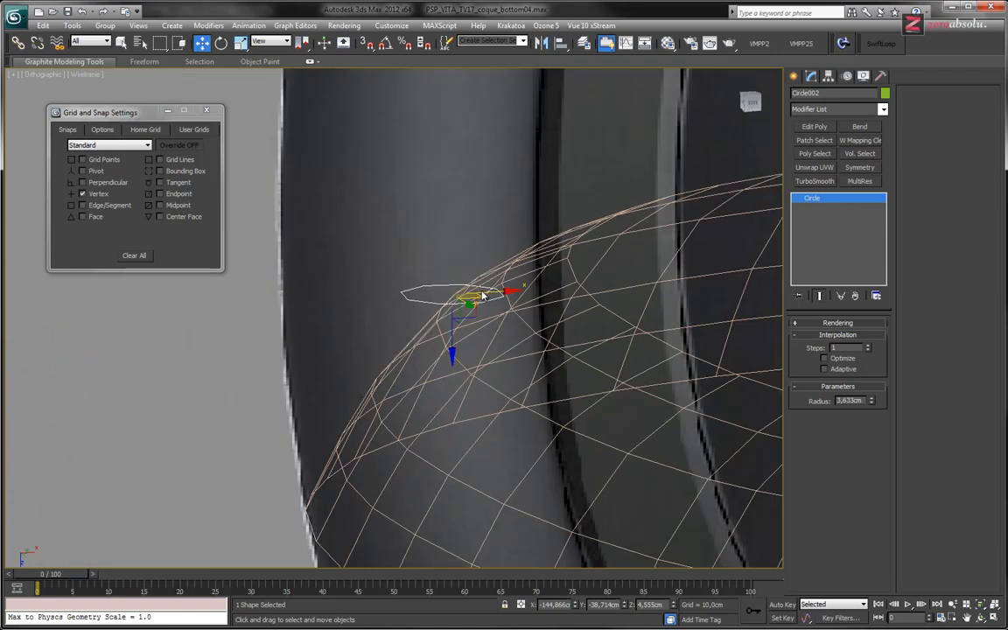
pyautogui.moveTo(452, 341); pyautogui.dragTo(457, 270)
pyautogui.keyDown('alt'); pyautogui.moveTo(456, 270); pyautogui.dragTo(495, 398, button='middle'); pyautogui.keyUp('alt')
pyautogui.press('b')
pyautogui.moveTo(306, 332); pyautogui.dragTo(656, 402, button='middle')
pyautogui.scroll(5, 454, 316)
pyautogui.scroll(3, 453, 316)
pyautogui.moveTo(557, 344); pyautogui.dragTo(450, 378, button='middle')
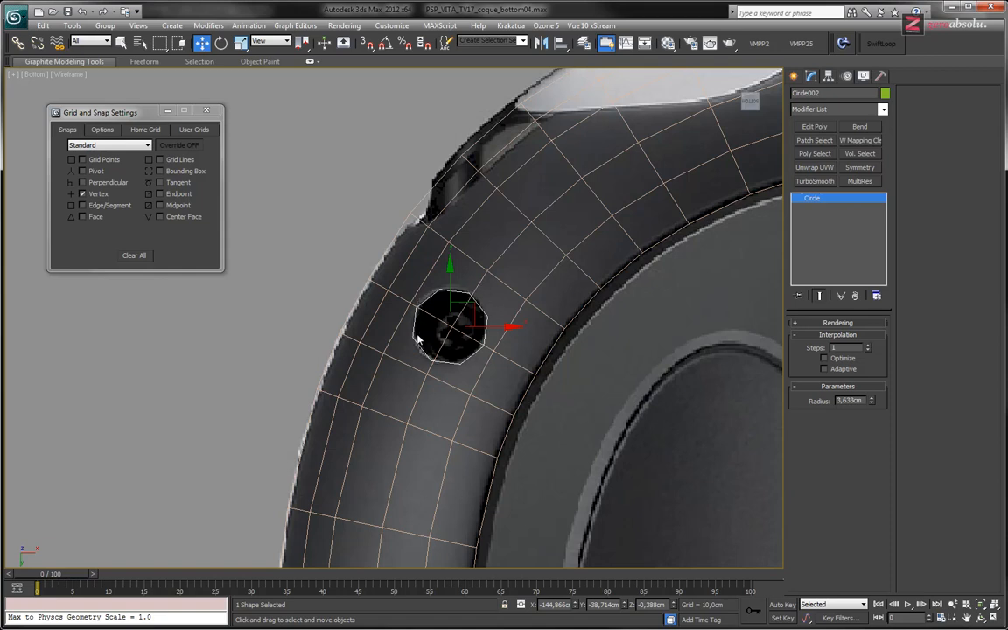
# Clone the circle as one independent copy along Y toward the lower screw hole, at about Y -7.37 cm.
pyautogui.moveTo(473, 355); pyautogui.dragTo(438, 376, button='middle')
pyautogui.scroll(4, 437, 375)
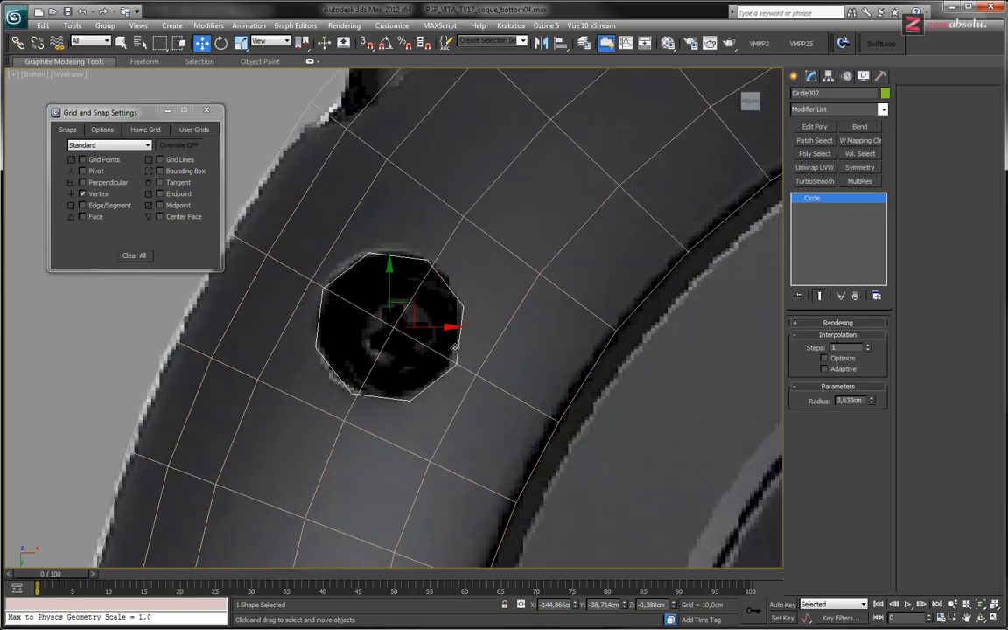
pyautogui.moveTo(454, 348); pyautogui.dragTo(517, 258, button='middle')
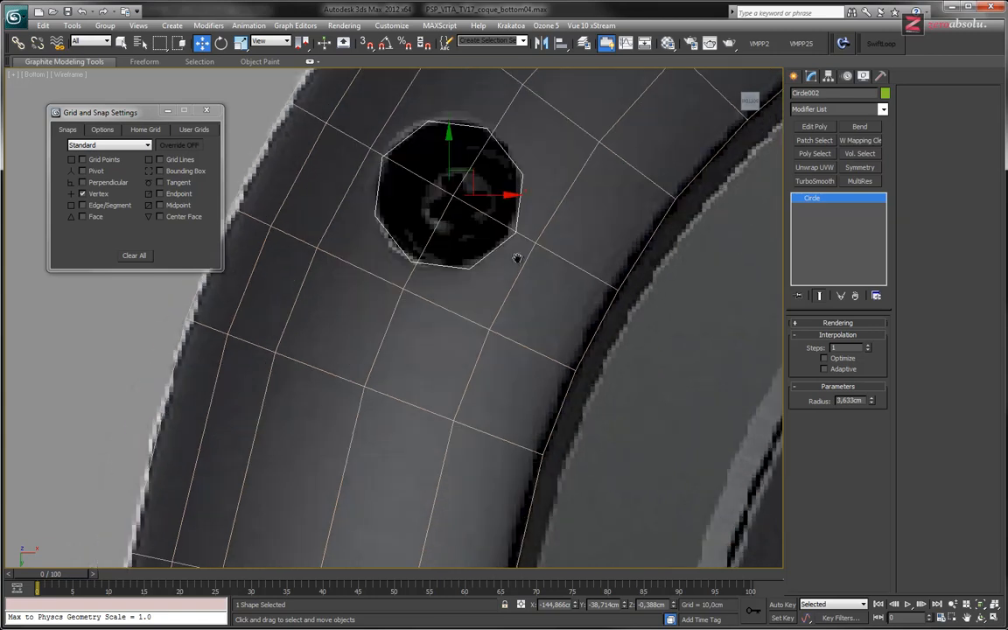
pyautogui.scroll(-5, 521, 259)
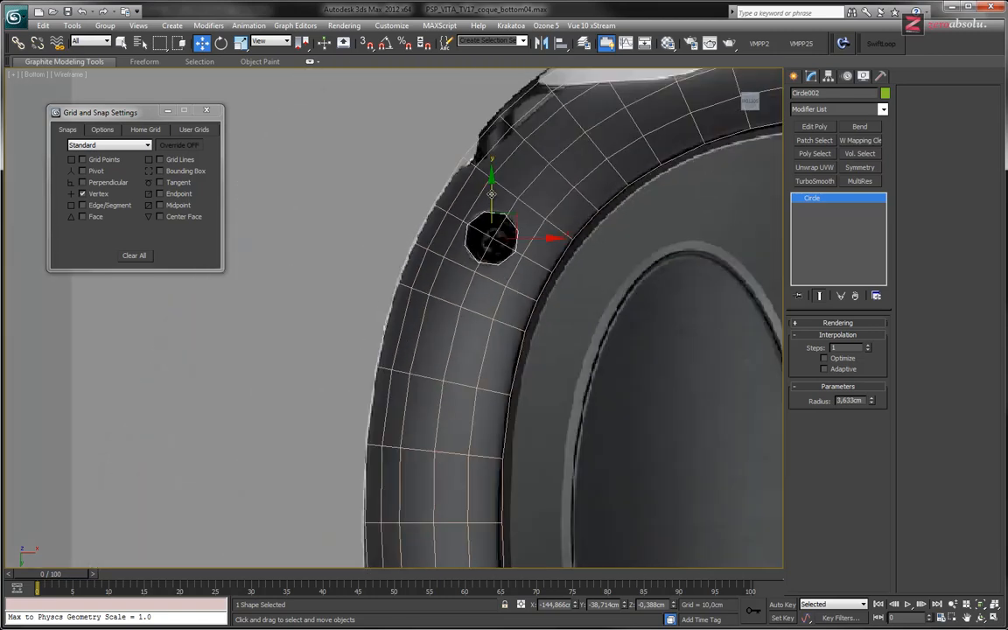
pyautogui.moveTo(492, 194)
pyautogui.keyDown('shift'); pyautogui.mouseDown()
pyautogui.moveTo(495, 430)
pyautogui.moveTo(506, 436)
pyautogui.mouseUp(); pyautogui.keyUp('shift')
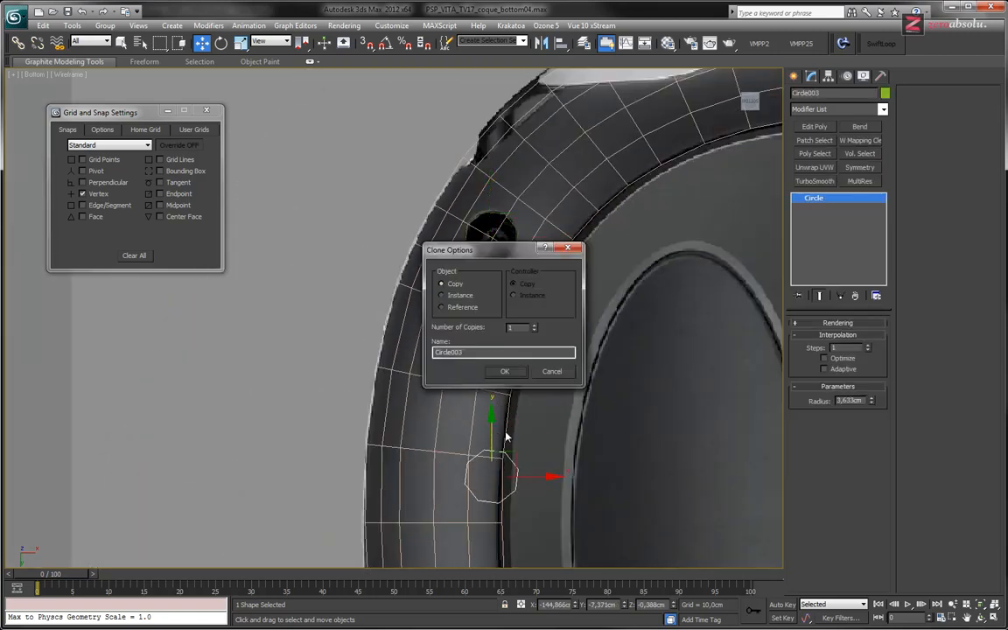
pyautogui.click(505, 371)
pyautogui.moveTo(504, 354)
pyautogui.mouseDown(button='middle')
pyautogui.moveTo(466, 92)
pyautogui.moveTo(450, 399)
pyautogui.mouseUp(button='middle')
pyautogui.scroll(6, 442, 302)
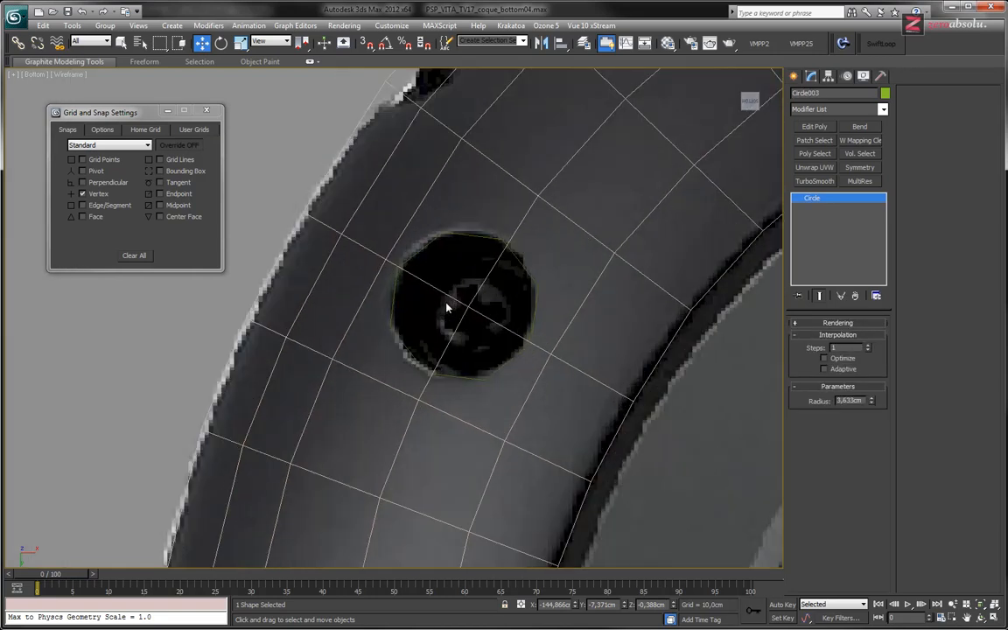
pyautogui.moveTo(456, 305); pyautogui.dragTo(447, 314, button='middle')
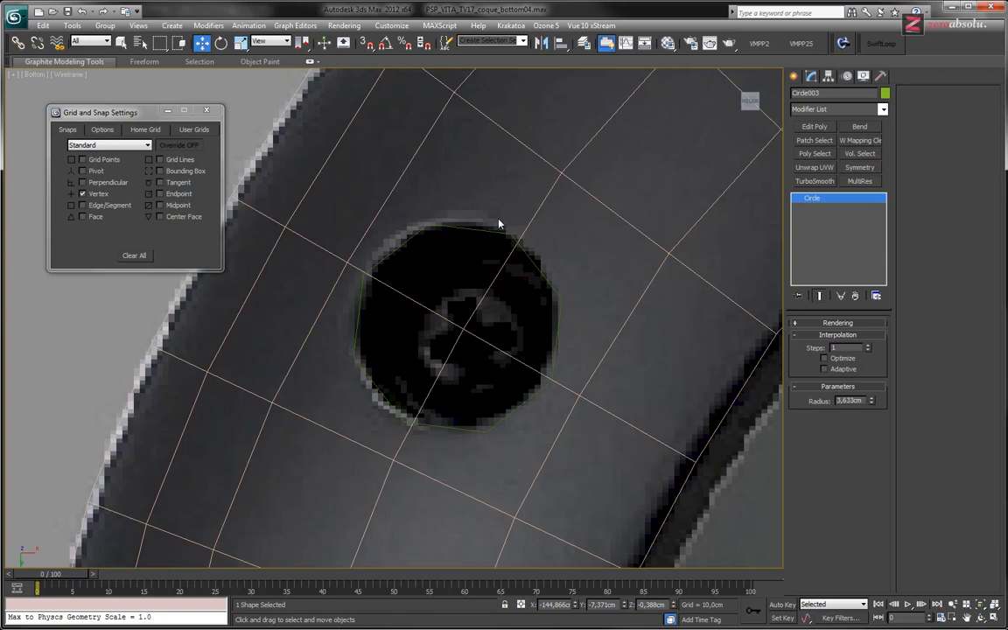
# Cut an eight-sided outline into coque_01's Edit Poly edges, snapping to the vertices of the guide circle at the upper screw hole.
pyautogui.click(538, 214)
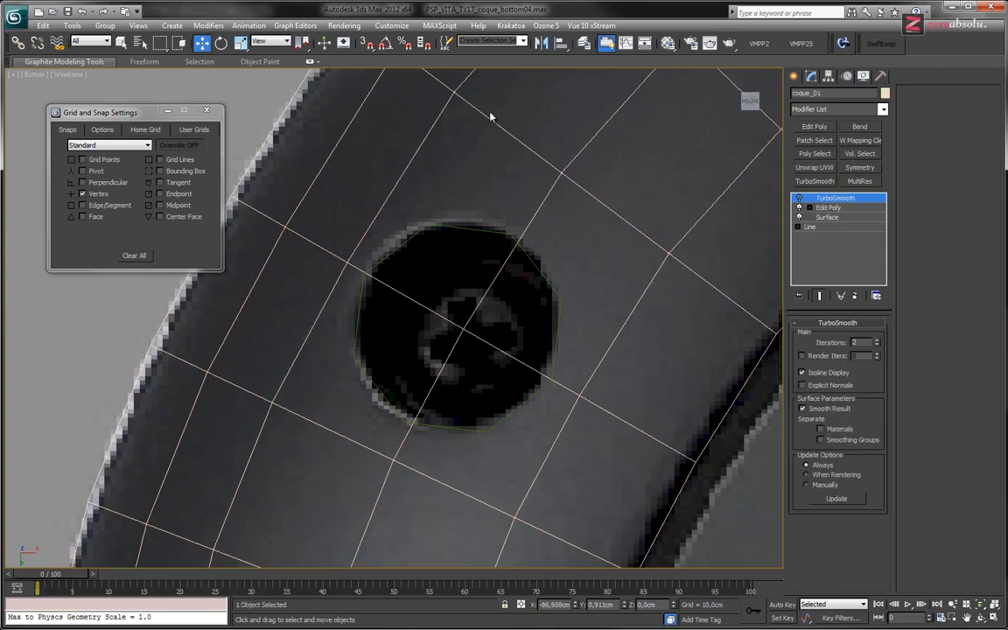
pyautogui.click(828, 208)
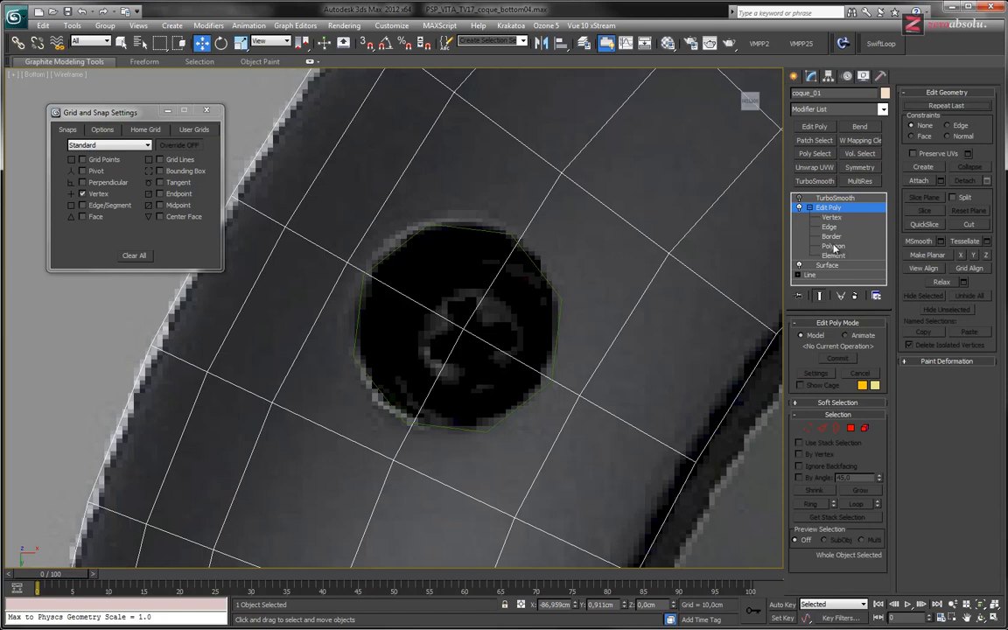
pyautogui.click(833, 246)
pyautogui.click(834, 225)
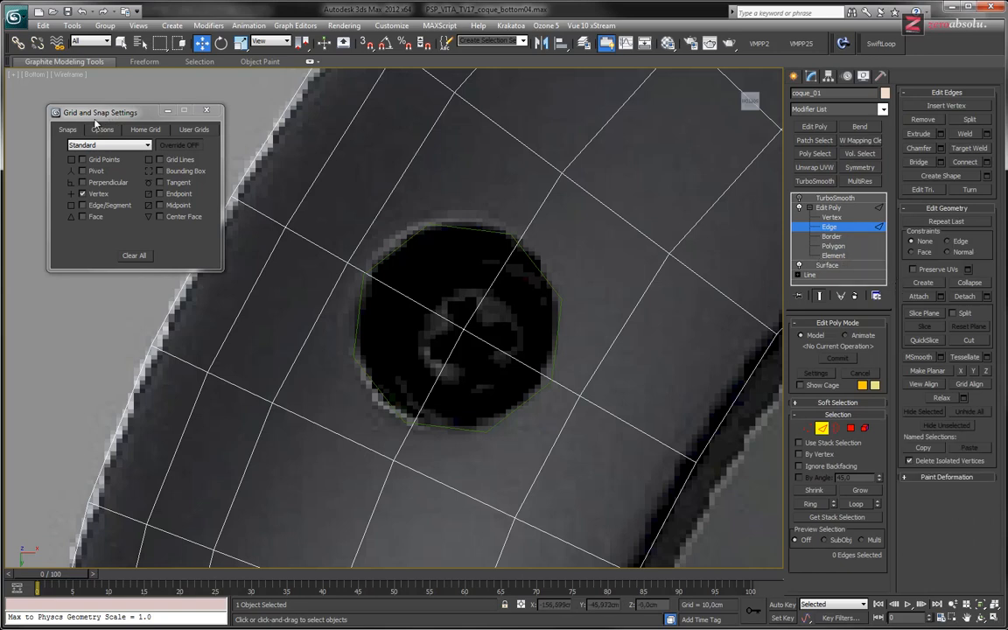
pyautogui.click(368, 43)
pyautogui.click(969, 340)
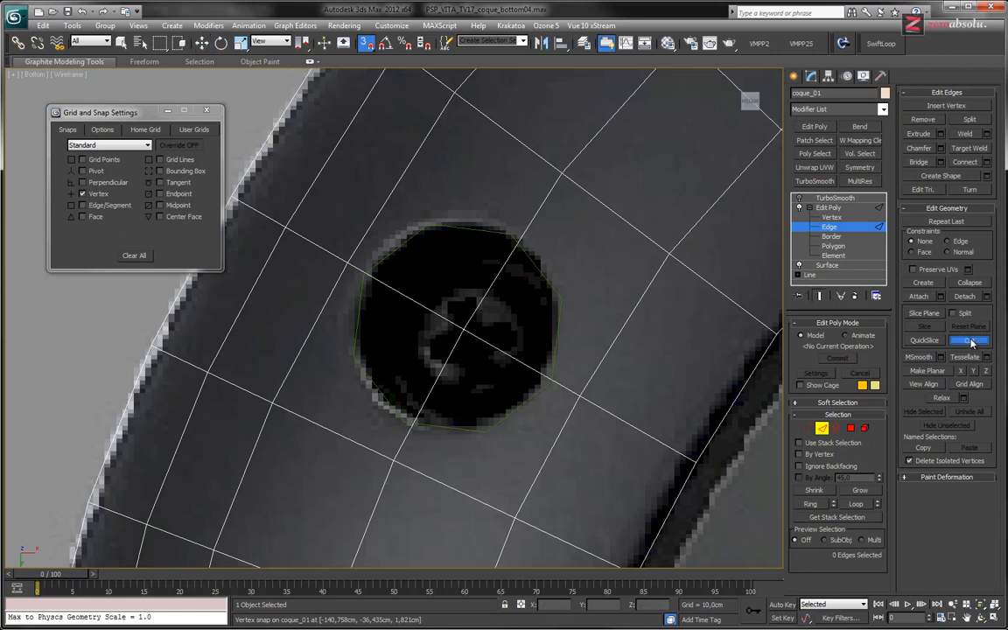
pyautogui.click(510, 233)
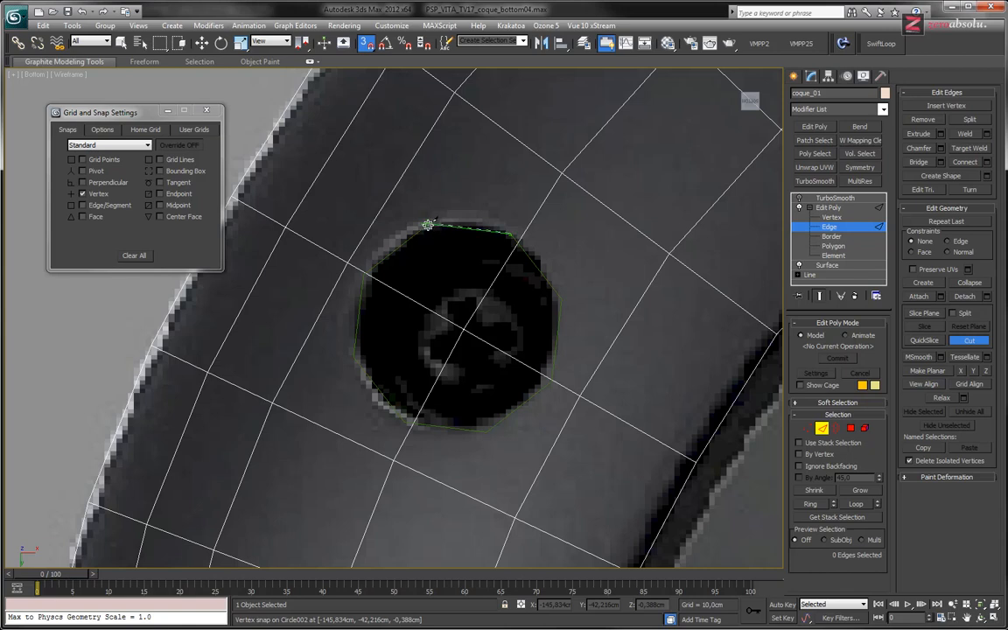
pyautogui.click(363, 273)
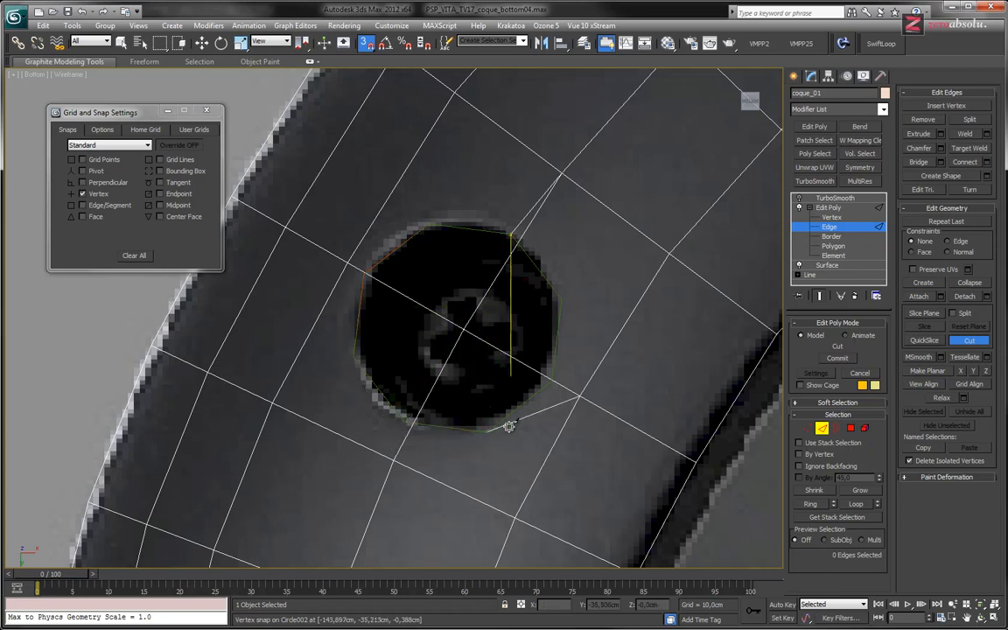
pyautogui.click(561, 298)
pyautogui.click(511, 234)
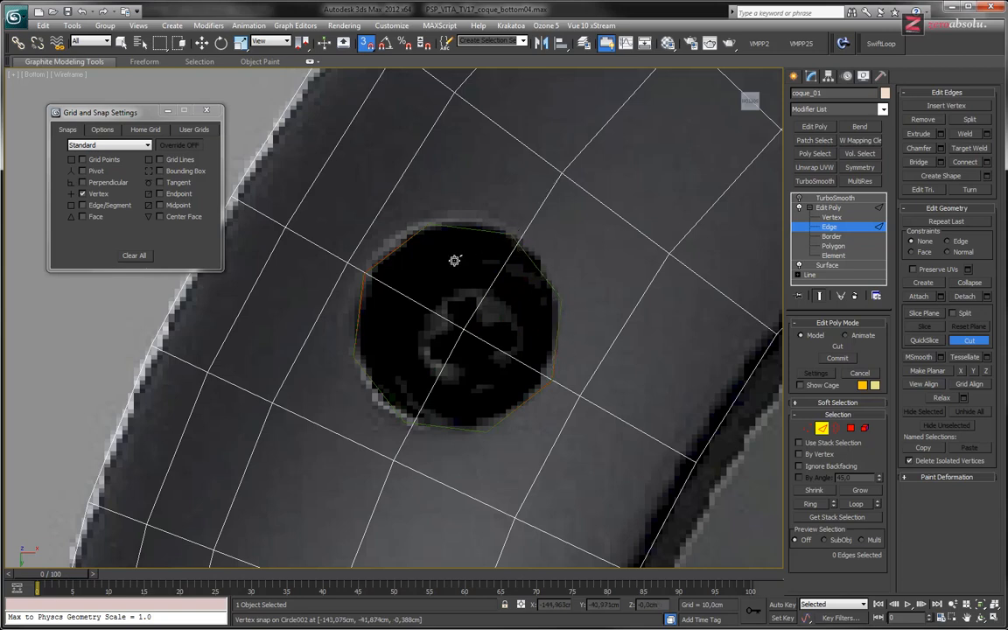
# Show the shell shaded with edged faces and examine the eight-sided cut from an angled orthographic view.
pyautogui.moveTo(547, 423)
pyautogui.keyDown('alt'); pyautogui.mouseDown(button='middle')
pyautogui.moveTo(540, 387)
pyautogui.moveTo(575, 139)
pyautogui.moveTo(516, 268)
pyautogui.moveTo(511, 251)
pyautogui.moveTo(615, 301)
pyautogui.moveTo(605, 319)
pyautogui.moveTo(614, 342)
pyautogui.moveTo(603, 294)
pyautogui.moveTo(607, 346)
pyautogui.moveTo(610, 331)
pyautogui.moveTo(566, 321)
pyautogui.moveTo(594, 294)
pyautogui.moveTo(628, 344)
pyautogui.moveTo(680, 367)
pyautogui.moveTo(794, 385)
pyautogui.moveTo(890, 326)
pyautogui.moveTo(859, 324)
pyautogui.mouseUp(button='middle'); pyautogui.keyUp('alt')
pyautogui.press('w')
pyautogui.press('F3')
pyautogui.scroll(-5, 481, 339)
pyautogui.moveTo(481, 325)
pyautogui.keyDown('alt'); pyautogui.mouseDown(button='middle')
pyautogui.moveTo(490, 344)
pyautogui.moveTo(477, 328)
pyautogui.moveTo(443, 324)
pyautogui.moveTo(401, 327)
pyautogui.moveTo(398, 337)
pyautogui.moveTo(418, 351)
pyautogui.moveTo(480, 353)
pyautogui.moveTo(490, 368)
pyautogui.moveTo(477, 337)
pyautogui.mouseUp(button='middle'); pyautogui.keyUp('alt')
pyautogui.scroll(3, 479, 318)
pyautogui.scroll(-5, 479, 318)
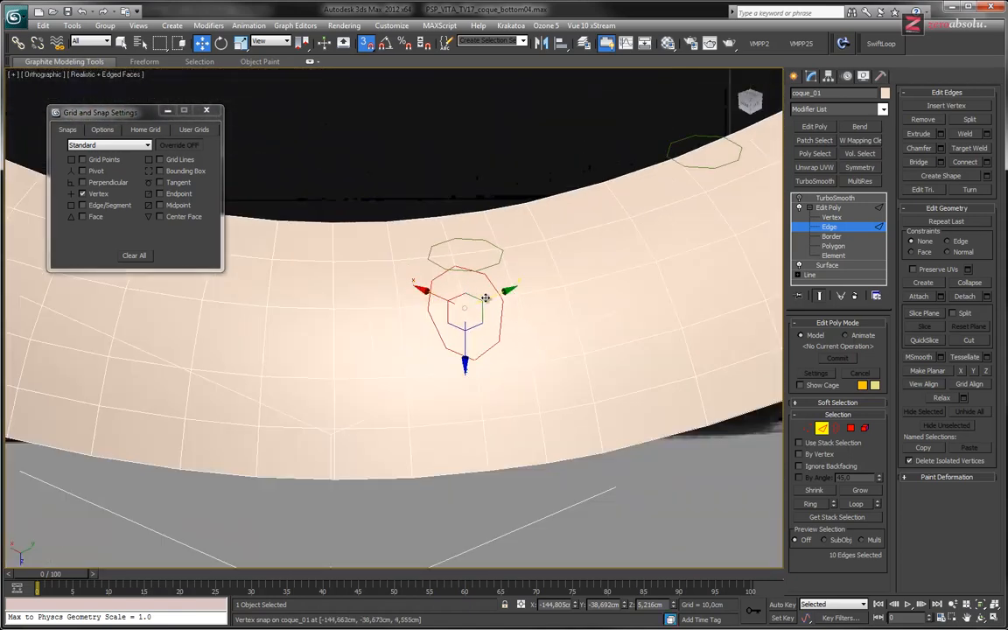
# Turn off snapping and move the cut hole's guide circle along Z, out of the way of the cut outline.
pyautogui.click(829, 207)
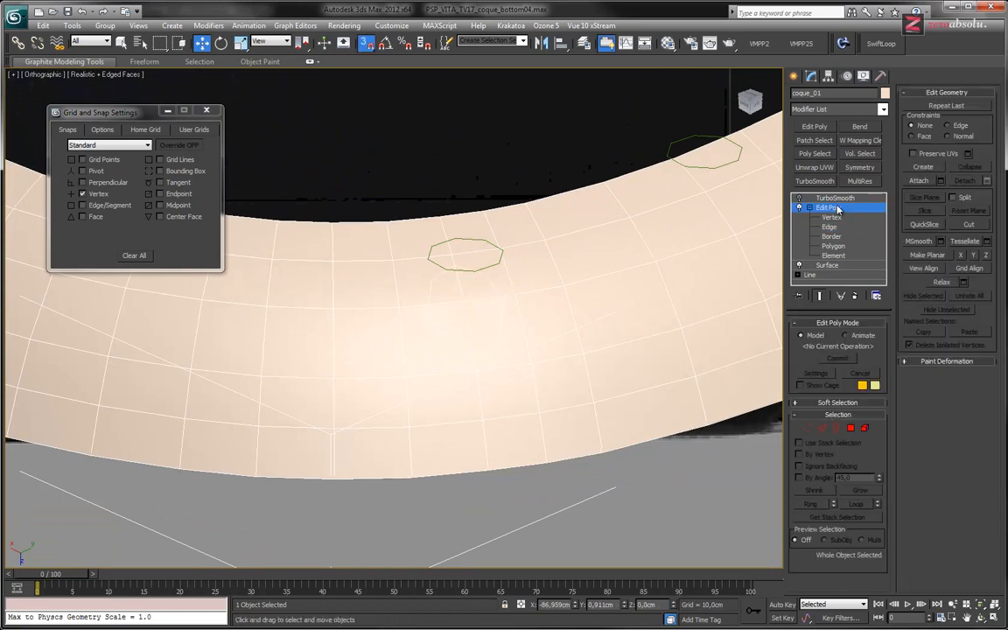
pyautogui.click(466, 243)
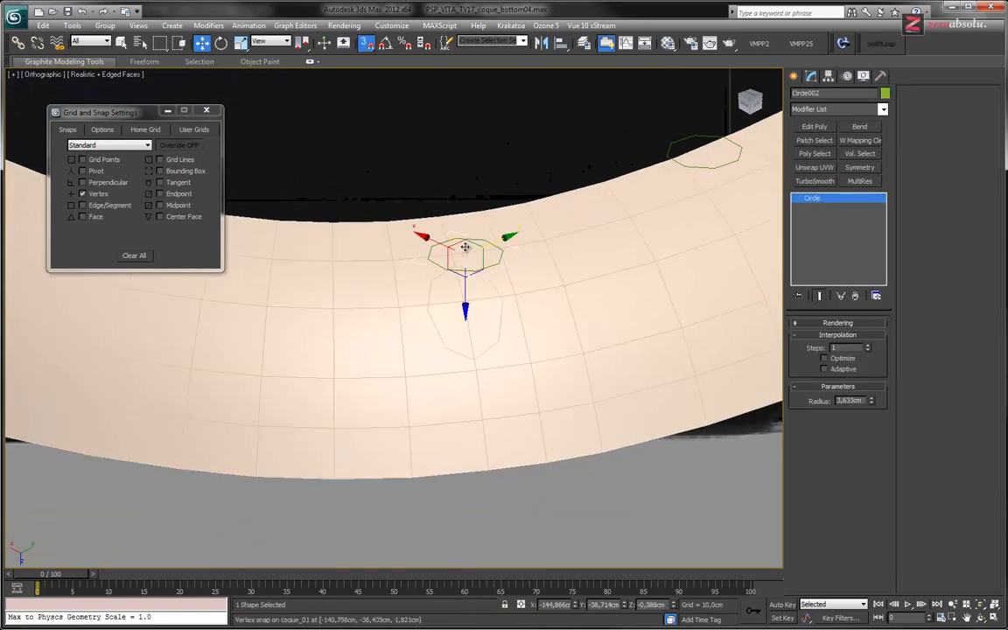
pyautogui.moveTo(465, 311); pyautogui.dragTo(471, 180)
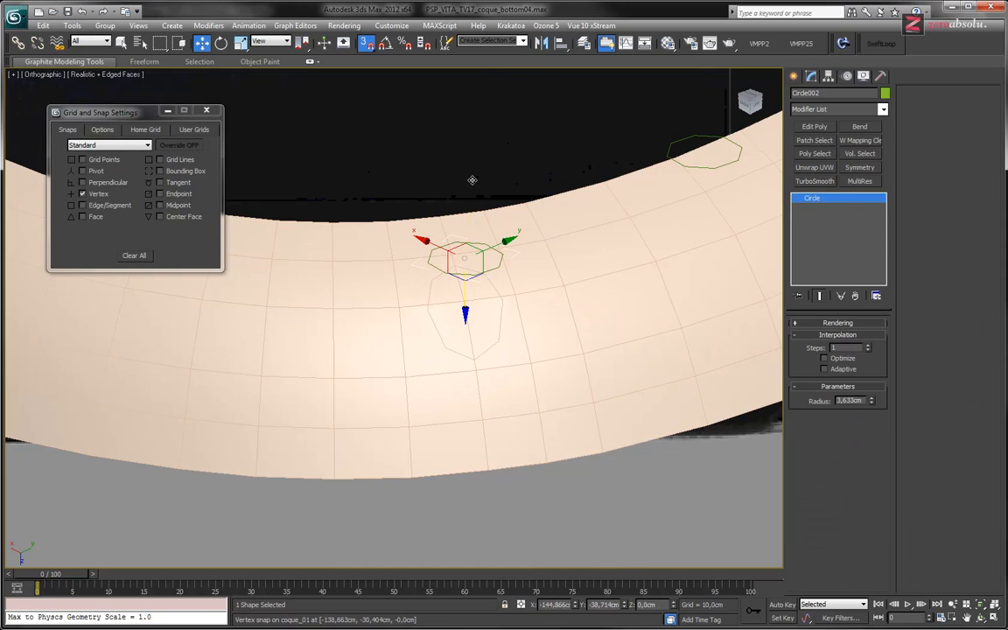
pyautogui.hotkey('ctrl', 'z')
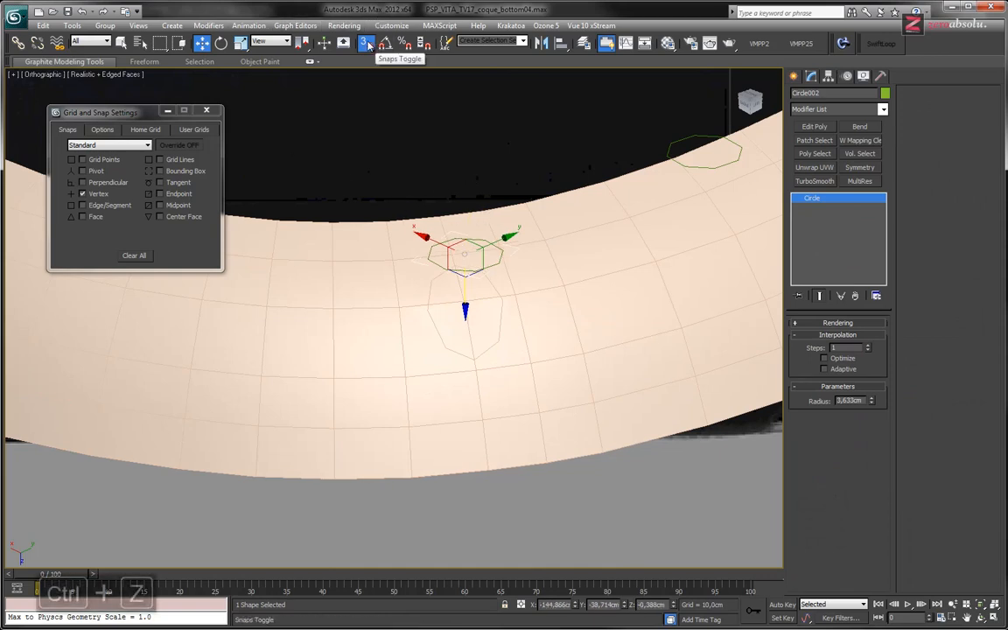
pyautogui.moveTo(464, 294); pyautogui.dragTo(452, 303)
pyautogui.scroll(2, 455, 330)
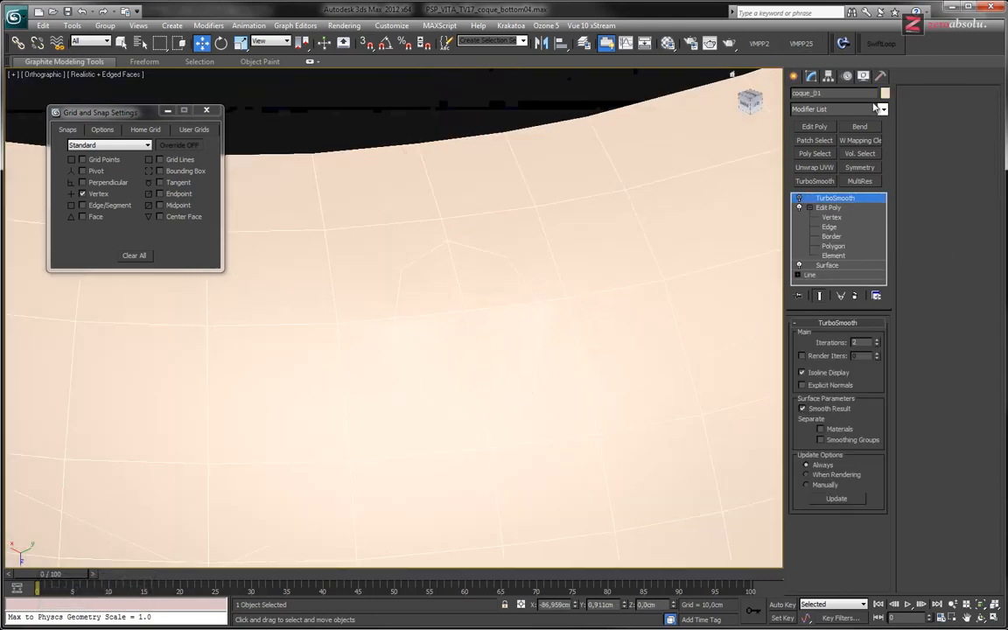
# Change coque_01's object color to the dark gray custom swatch to judge the shading around the cut.
pyautogui.click(884, 94)
pyautogui.click(408, 347)
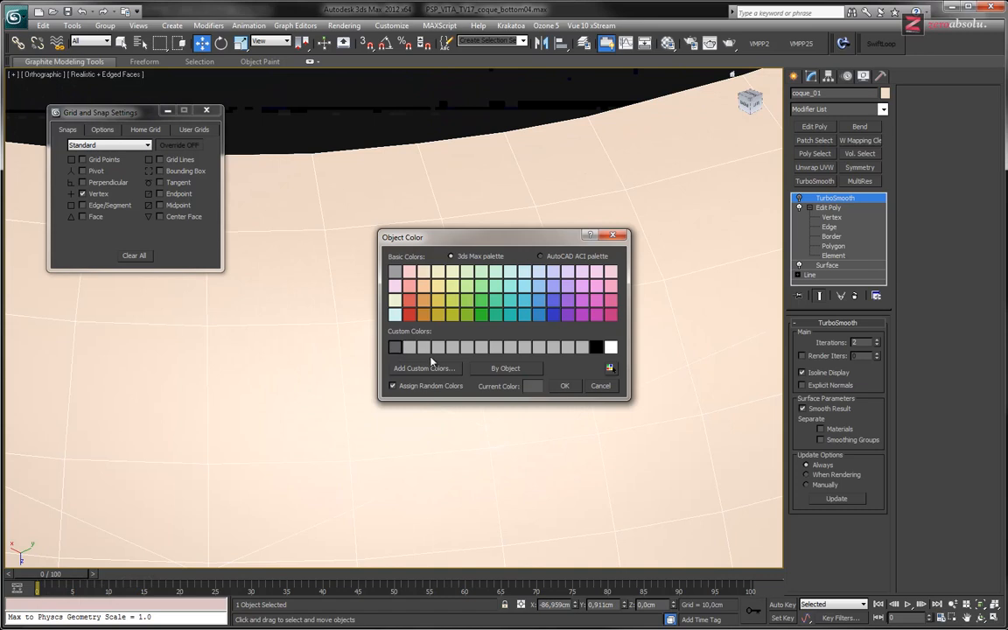
pyautogui.click(563, 385)
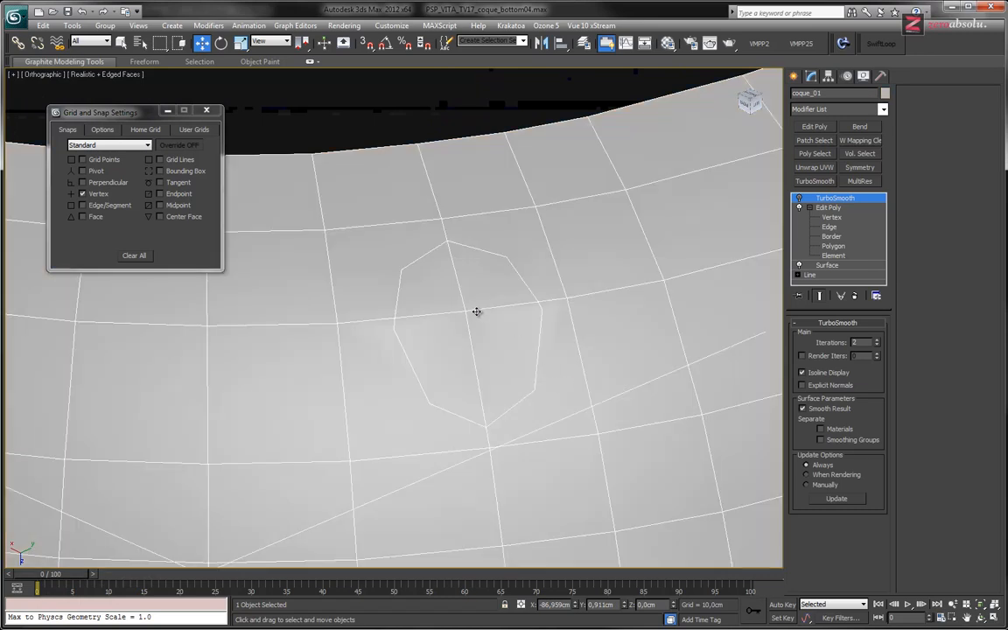
pyautogui.click(885, 94)
pyautogui.click(393, 347)
pyautogui.click(557, 386)
pyautogui.keyDown('alt'); pyautogui.moveTo(482, 344); pyautogui.dragTo(480, 295, button='middle'); pyautogui.keyUp('alt')
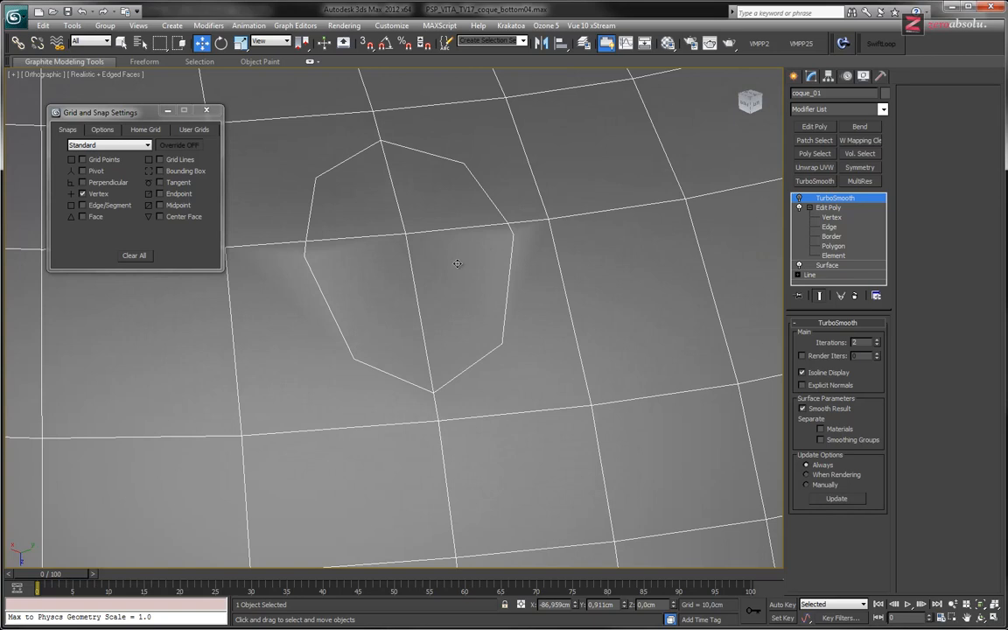
pyautogui.keyDown('alt'); pyautogui.moveTo(420, 325); pyautogui.dragTo(416, 208, button='middle'); pyautogui.keyUp('alt')
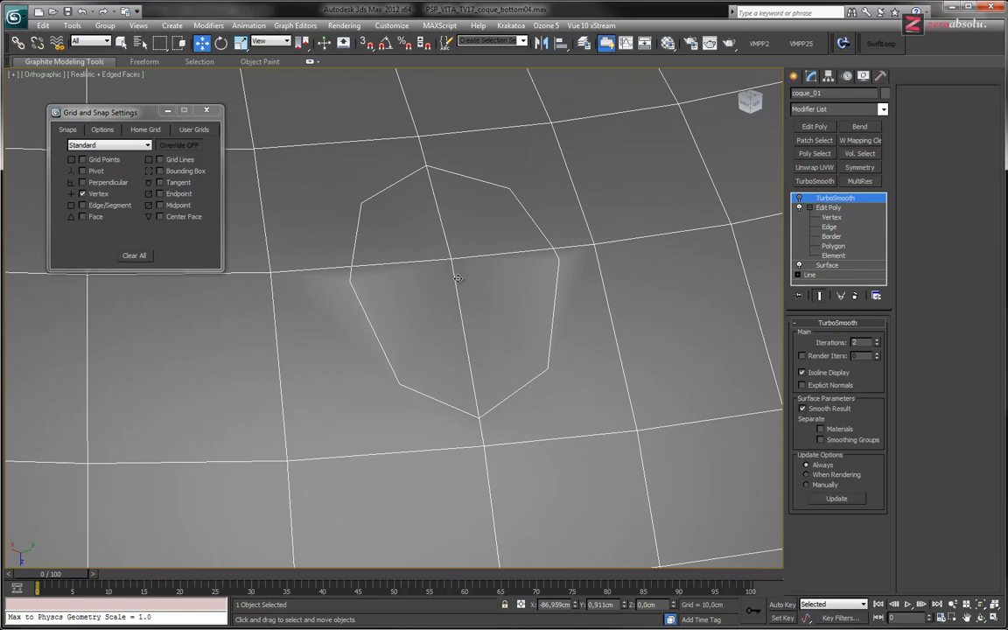
pyautogui.moveTo(335, 277); pyautogui.dragTo(350, 304, button='middle')
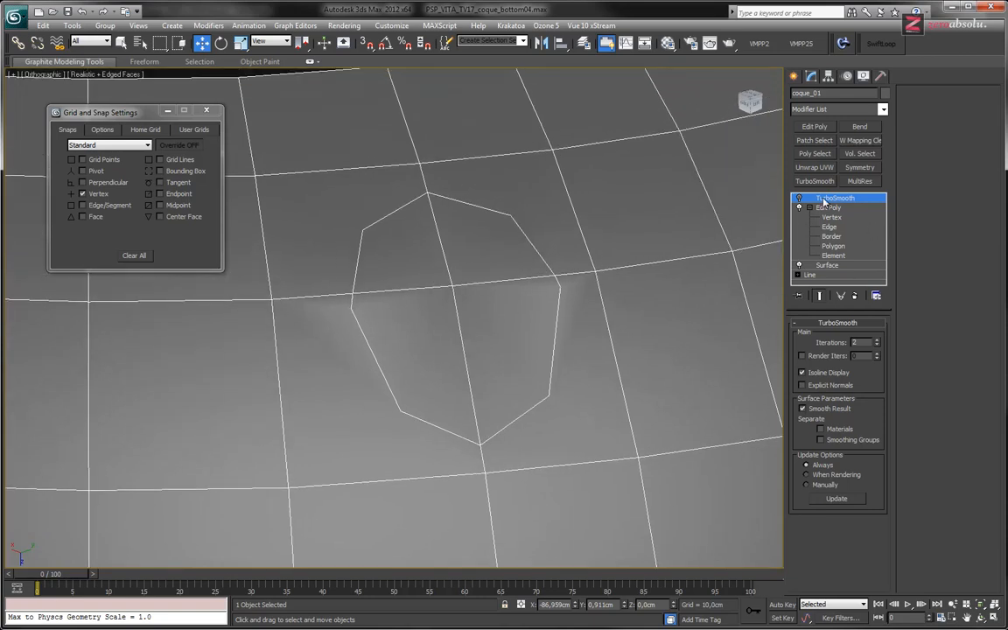
# Target-weld the extra vertex where the outline's right side crosses the horizontal mesh edge onto the adjacent octagon corner.
pyautogui.click(832, 228)
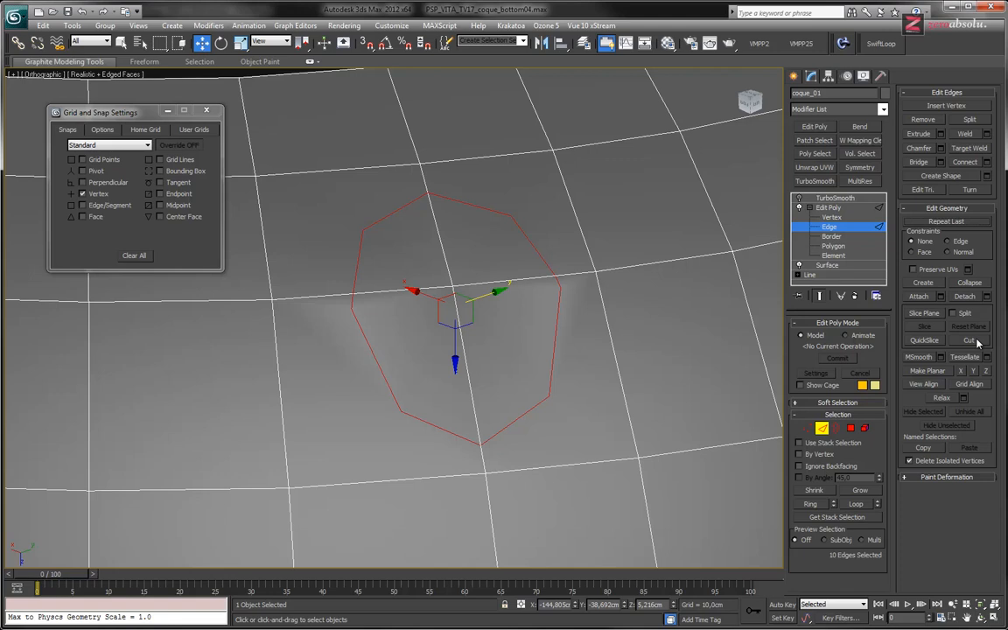
pyautogui.moveTo(734, 254); pyautogui.dragTo(732, 256, button='middle')
pyautogui.click(832, 217)
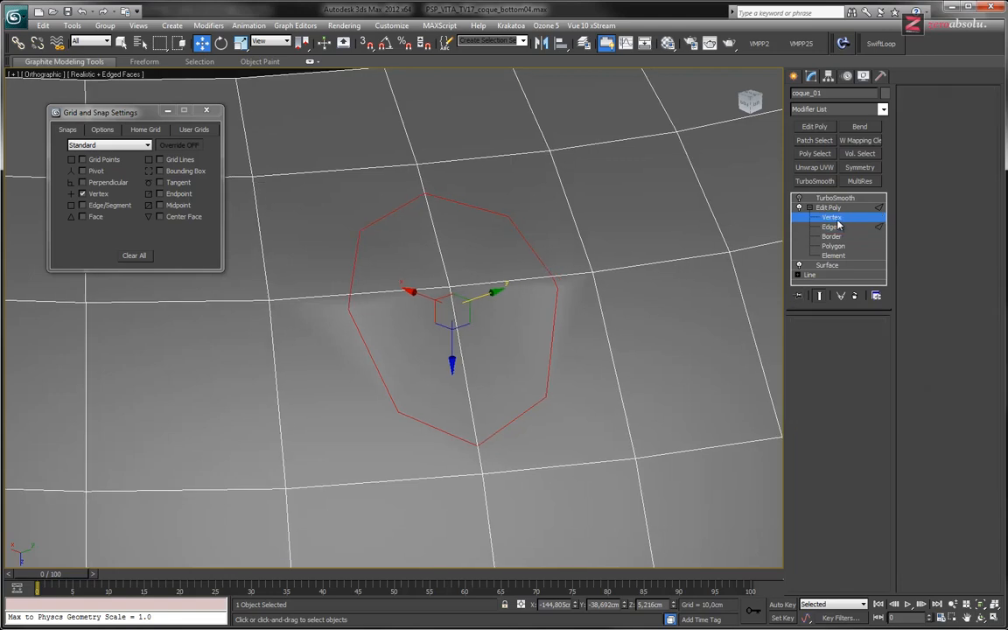
pyautogui.moveTo(555, 299); pyautogui.dragTo(528, 295, button='middle')
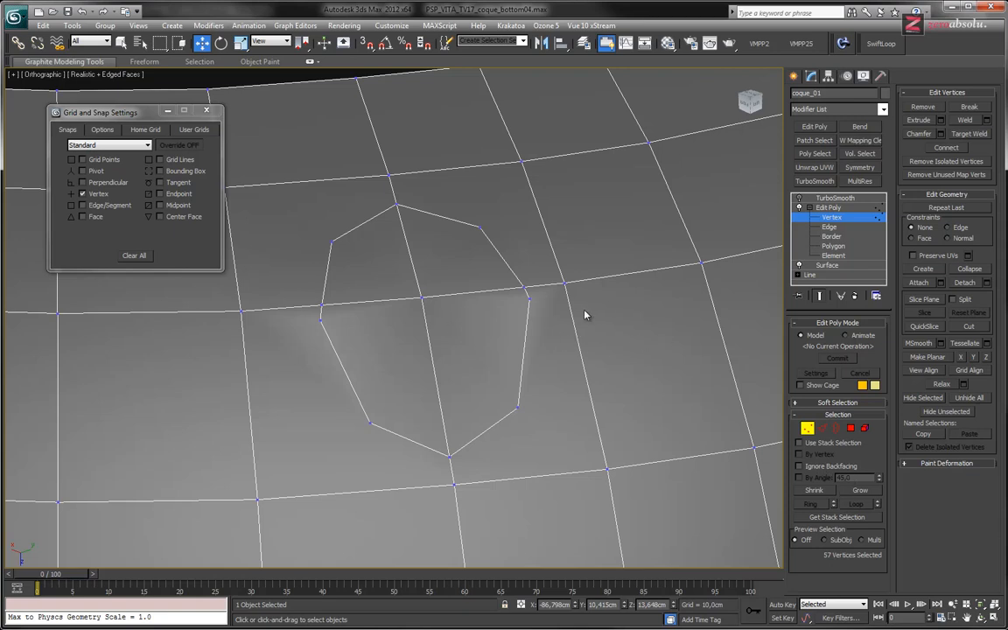
pyautogui.click(970, 134)
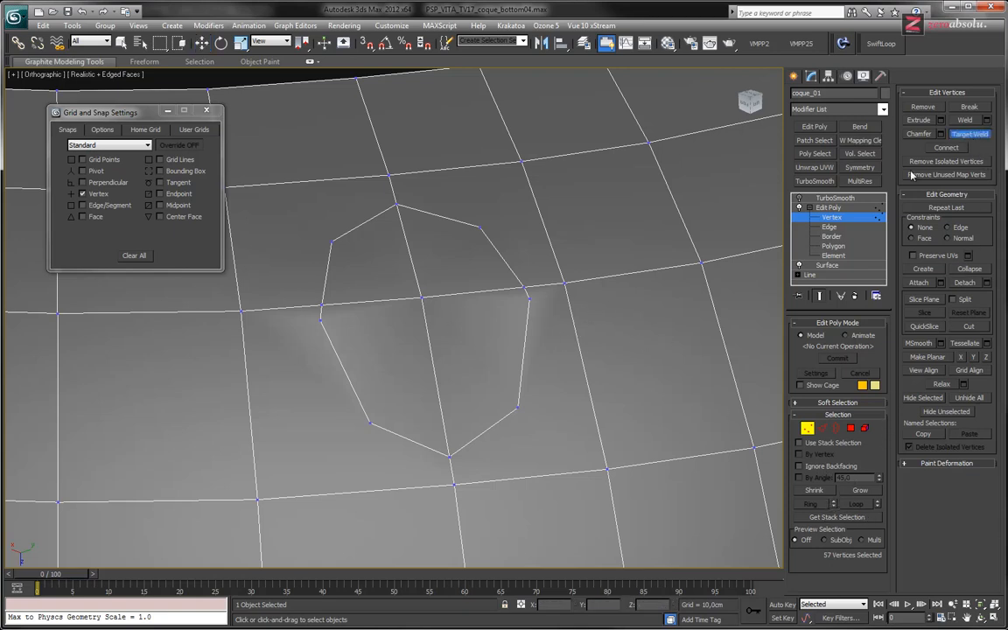
pyautogui.rightClick(507, 302)
pyautogui.scroll(6, 503, 300)
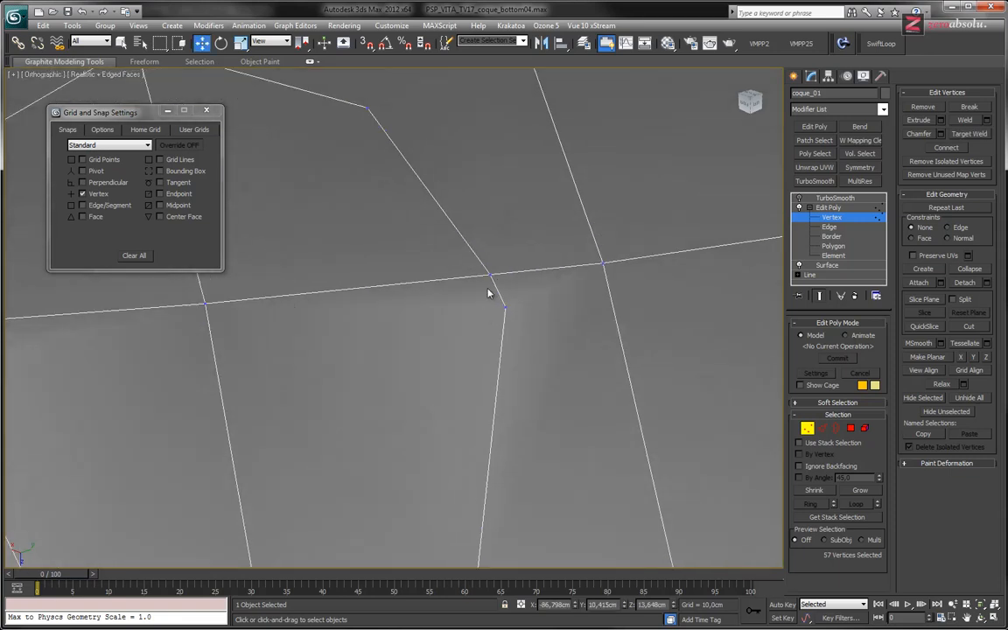
pyautogui.click(488, 273)
pyautogui.hotkey('ctrl', 'z')
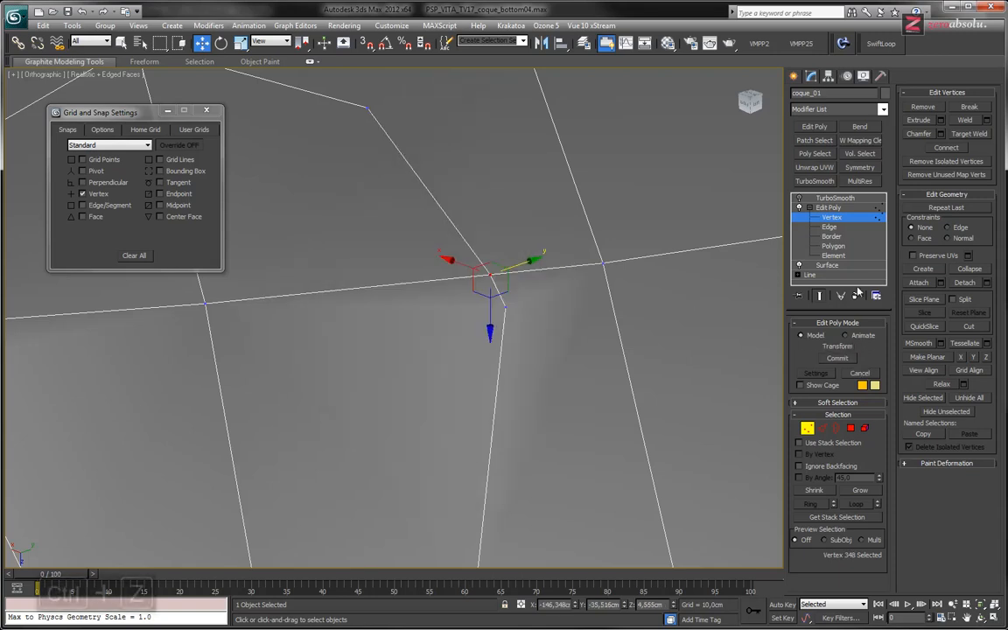
pyautogui.click(978, 136)
pyautogui.click(488, 275)
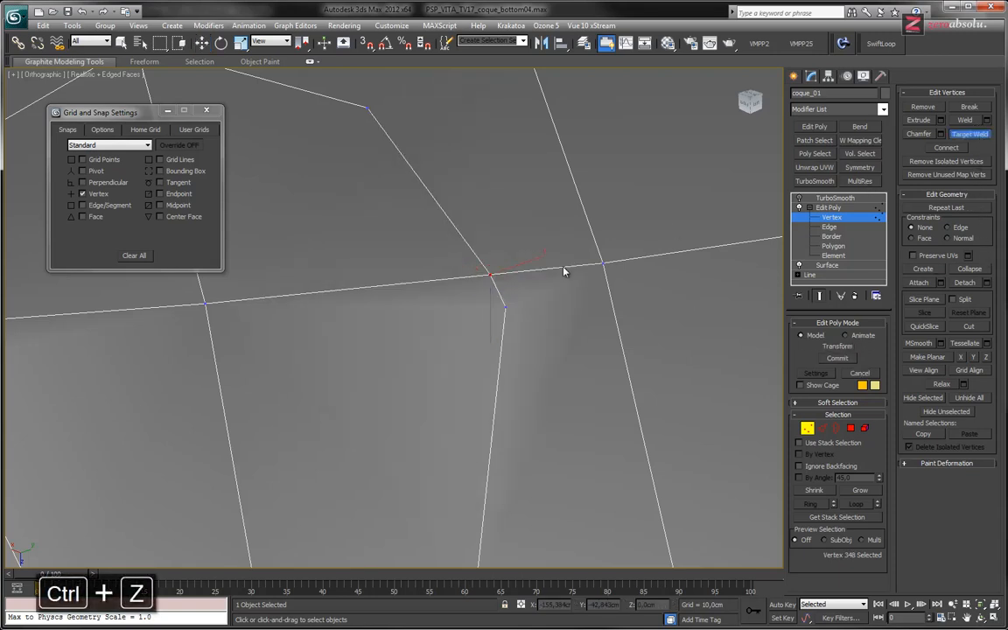
pyautogui.click(504, 307)
# Target-weld the matching extra vertex on the outline's left side onto its adjacent octagon corner.
pyautogui.moveTo(267, 318); pyautogui.dragTo(625, 274, button='middle')
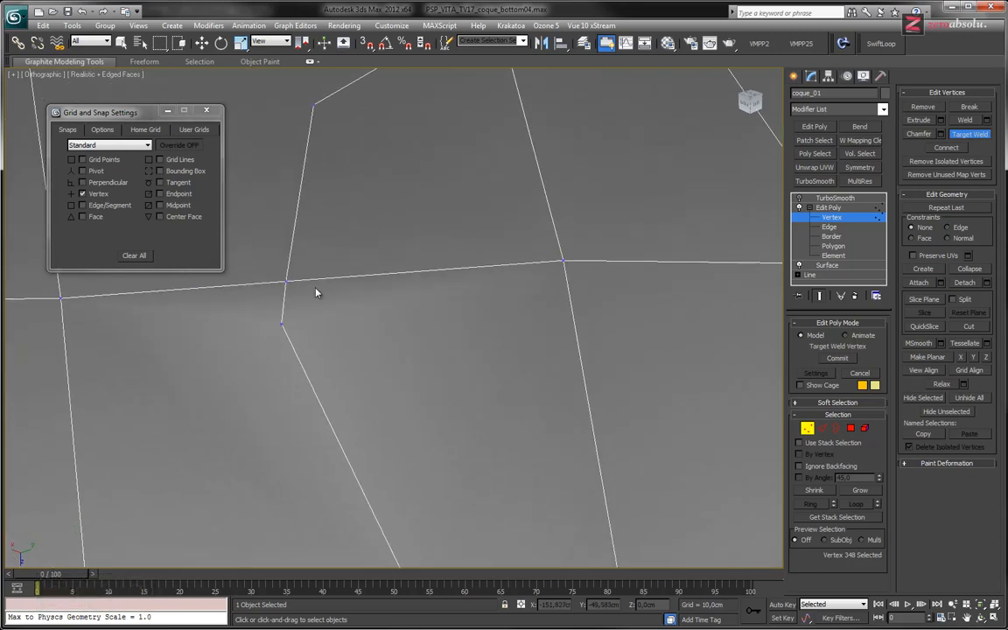
pyautogui.click(287, 281)
pyautogui.click(282, 324)
# Try shifting the octagon's bottom corner vertex by about -0.92 cm along Y, and undo the move.
pyautogui.moveTo(561, 358); pyautogui.dragTo(451, 140, button='middle')
pyautogui.moveTo(528, 475); pyautogui.dragTo(521, 452, button='middle')
pyautogui.scroll(2, 523, 463)
pyautogui.scroll(-2, 522, 464)
pyautogui.scroll(-1, 522, 464)
pyautogui.press('w')
pyautogui.click(523, 464)
pyautogui.moveTo(551, 466); pyautogui.dragTo(512, 464)
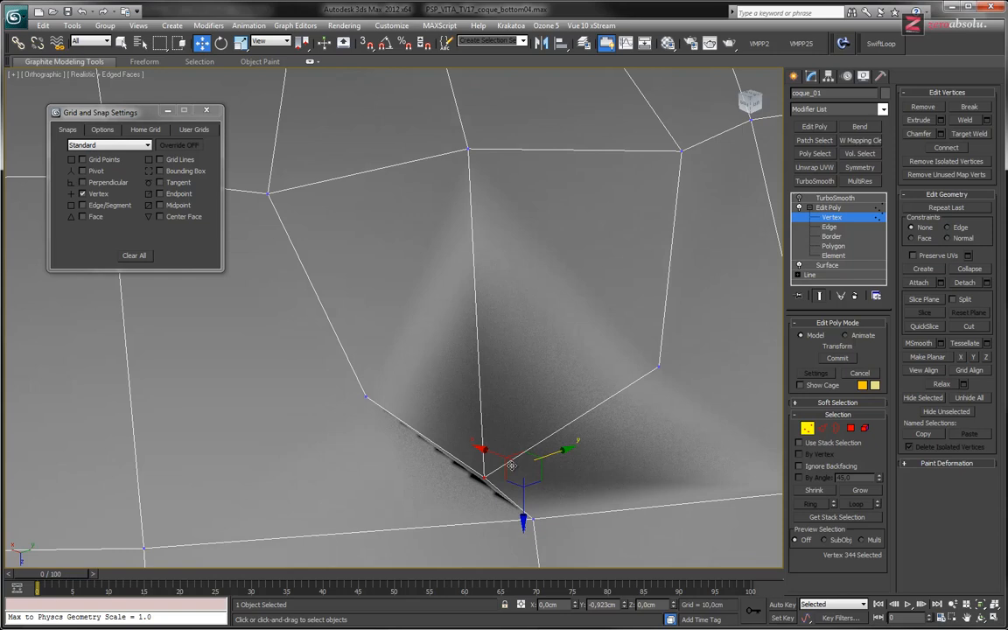
pyautogui.hotkey('ctrl', 'z')
# Try nudging the octagon's top corner vertex on the vertical mesh edge, and undo the move.
pyautogui.moveTo(532, 324); pyautogui.dragTo(560, 615, button='middle')
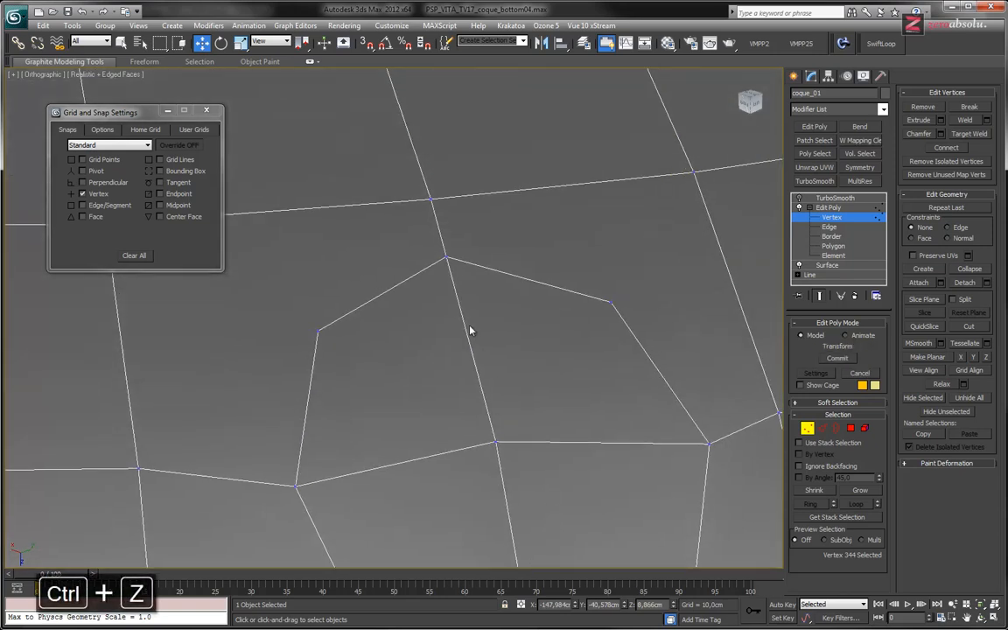
pyautogui.click(445, 254)
pyautogui.moveTo(480, 248)
pyautogui.mouseDown()
pyautogui.moveTo(490, 241)
pyautogui.moveTo(496, 251)
pyautogui.moveTo(481, 247)
pyautogui.mouseUp()
pyautogui.moveTo(507, 439); pyautogui.dragTo(491, 378, button='middle')
pyautogui.moveTo(453, 409); pyautogui.dragTo(492, 432, button='middle')
pyautogui.moveTo(553, 342); pyautogui.dragTo(497, 396, button='middle')
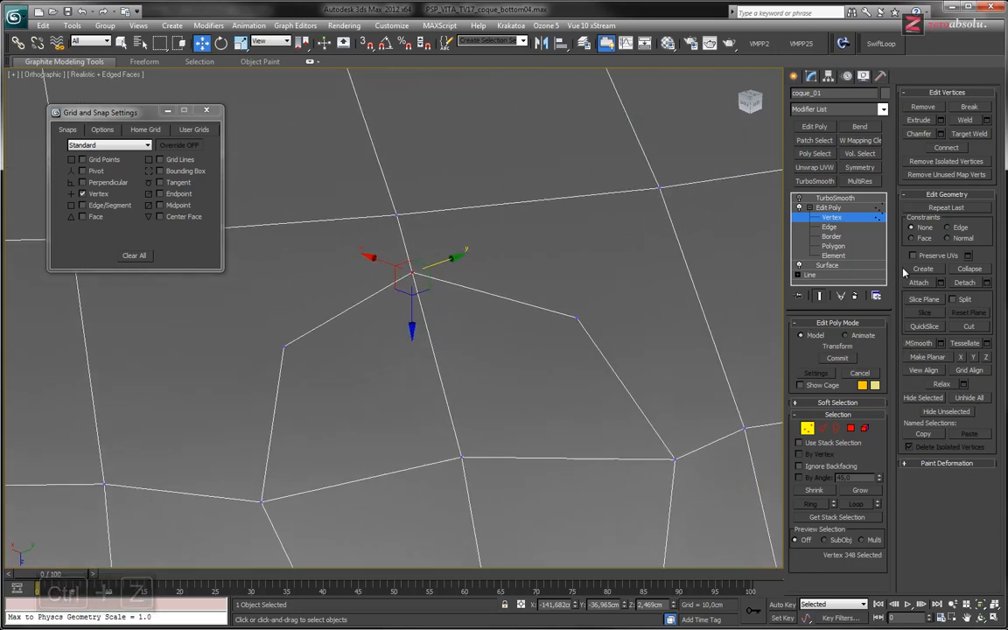
# Cut edges from the octagon's upper-right and lower-right corners to the nearest surrounding grid vertices.
pyautogui.click(974, 327)
pyautogui.click(578, 317)
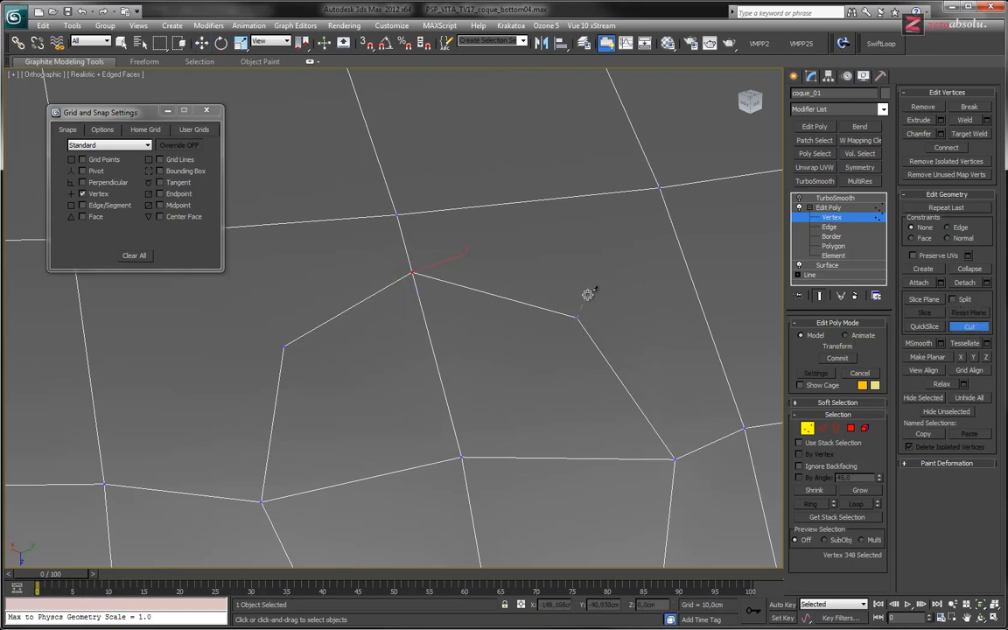
pyautogui.click(660, 186)
pyautogui.moveTo(659, 448); pyautogui.dragTo(532, 199, button='middle')
pyautogui.click(536, 403)
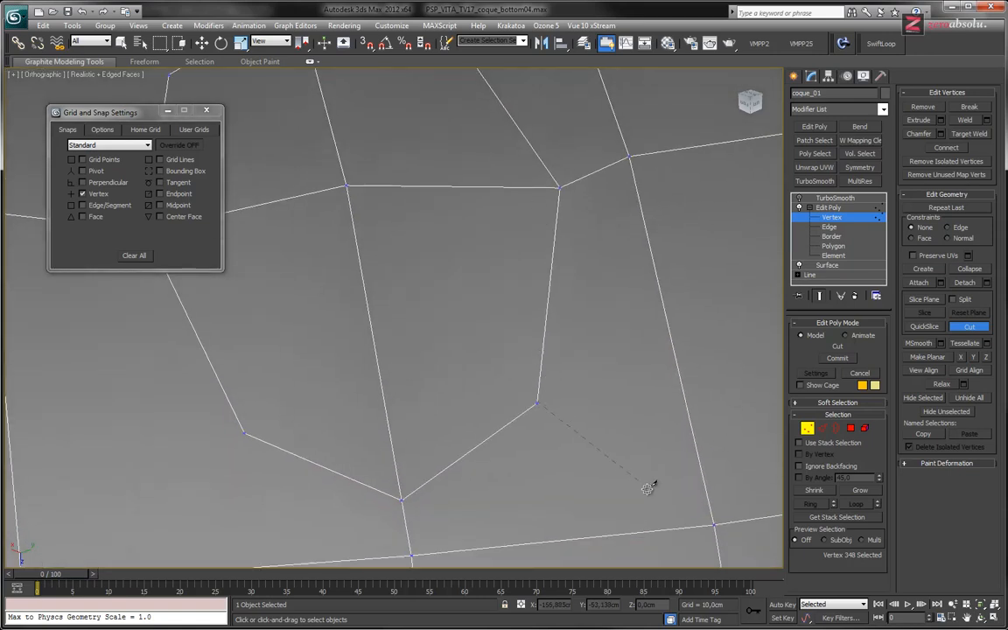
pyautogui.click(714, 526)
pyautogui.rightClick(716, 519)
# Cut edges from the octagon's lower-left and upper-left corners to the nearest surrounding grid vertices.
pyautogui.moveTo(425, 468); pyautogui.dragTo(645, 325, button='middle')
pyautogui.click(463, 289)
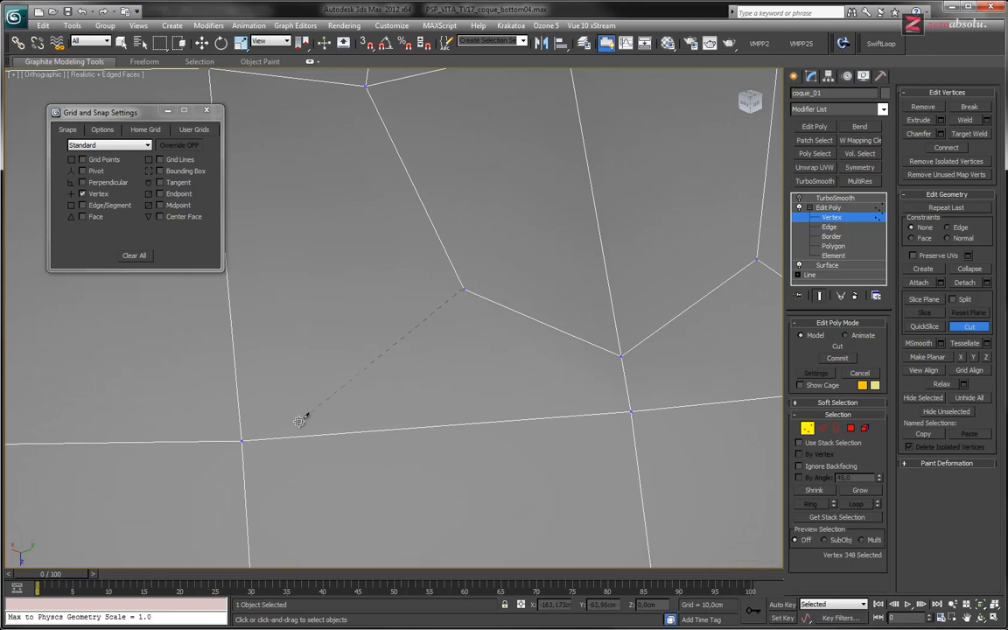
pyautogui.click(242, 439)
pyautogui.moveTo(436, 117); pyautogui.dragTo(511, 462, button='middle')
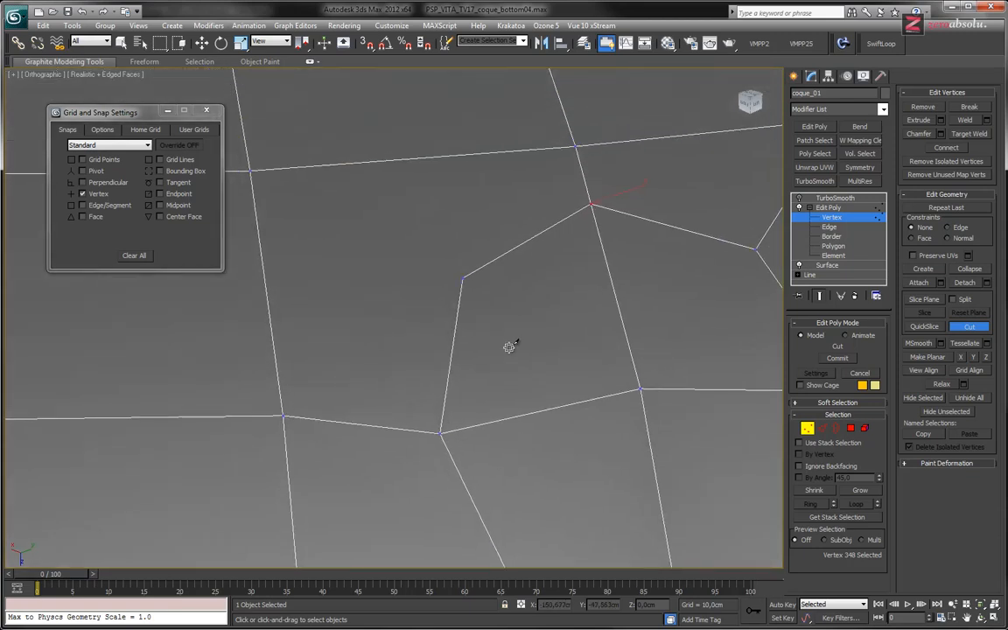
pyautogui.click(464, 278)
pyautogui.click(251, 168)
pyautogui.scroll(-4, 499, 326)
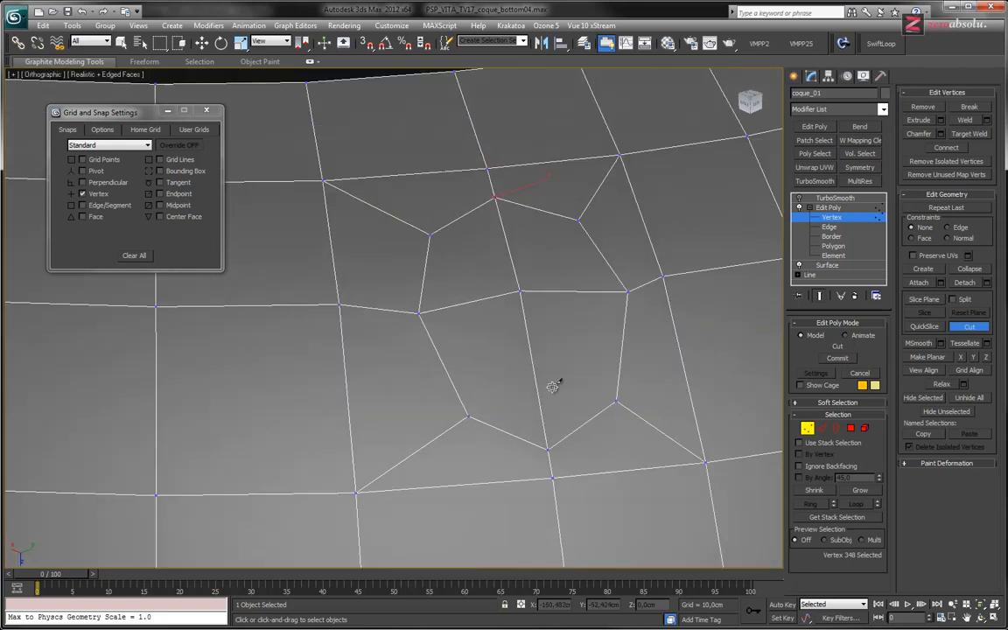
pyautogui.scroll(-5, 552, 386)
pyautogui.scroll(6, 544, 335)
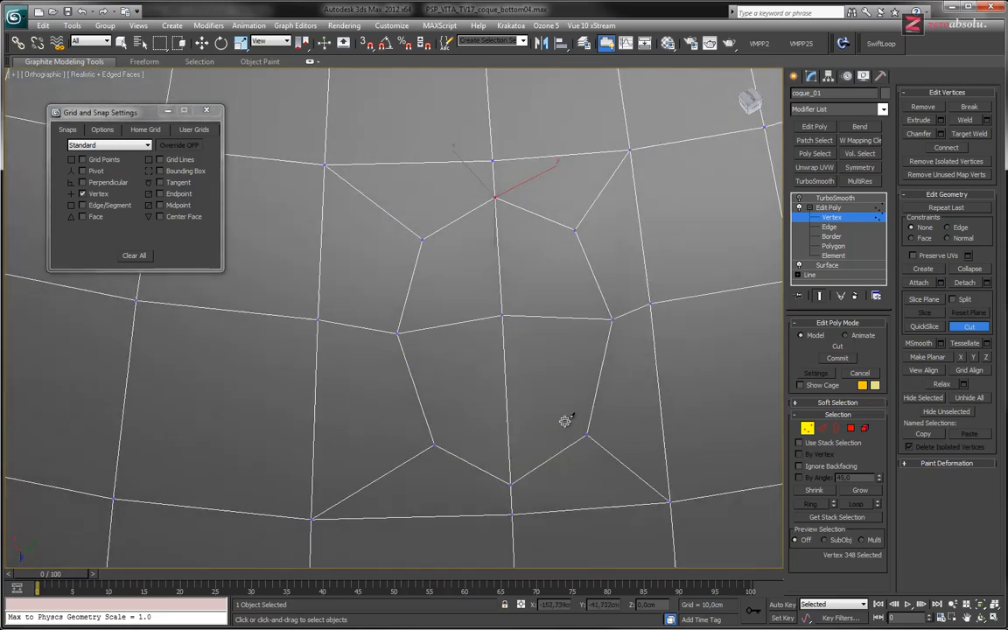
# Inset the four polygons inside the octagon as one group by about 0.151 cm.
pyautogui.scroll(-2, 566, 411)
pyautogui.scroll(2, 572, 401)
pyautogui.keyDown('alt'); pyautogui.moveTo(572, 406); pyautogui.dragTo(506, 402, button='middle'); pyautogui.keyUp('alt')
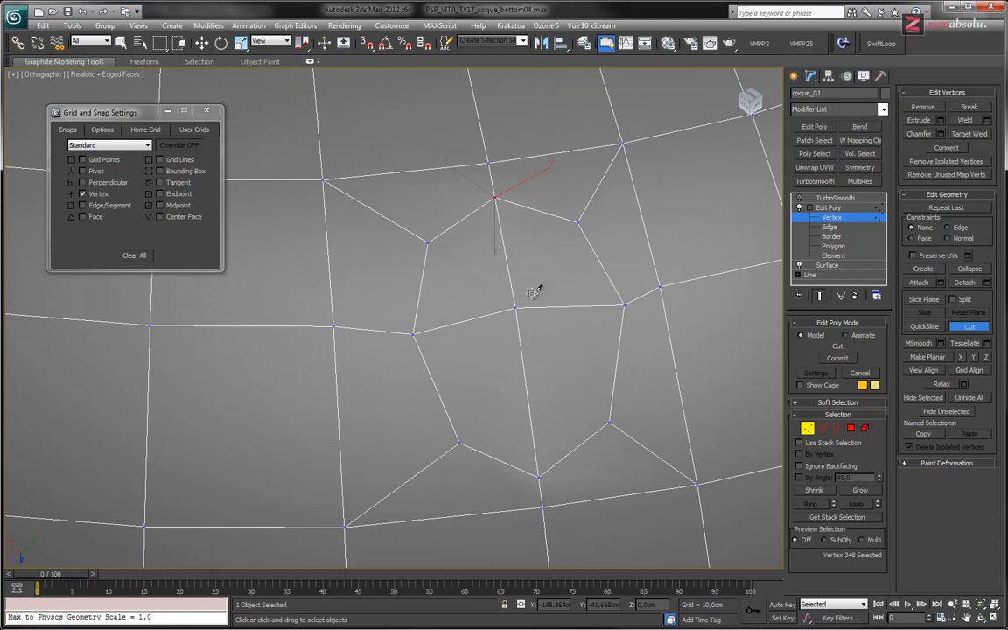
pyautogui.click(834, 247)
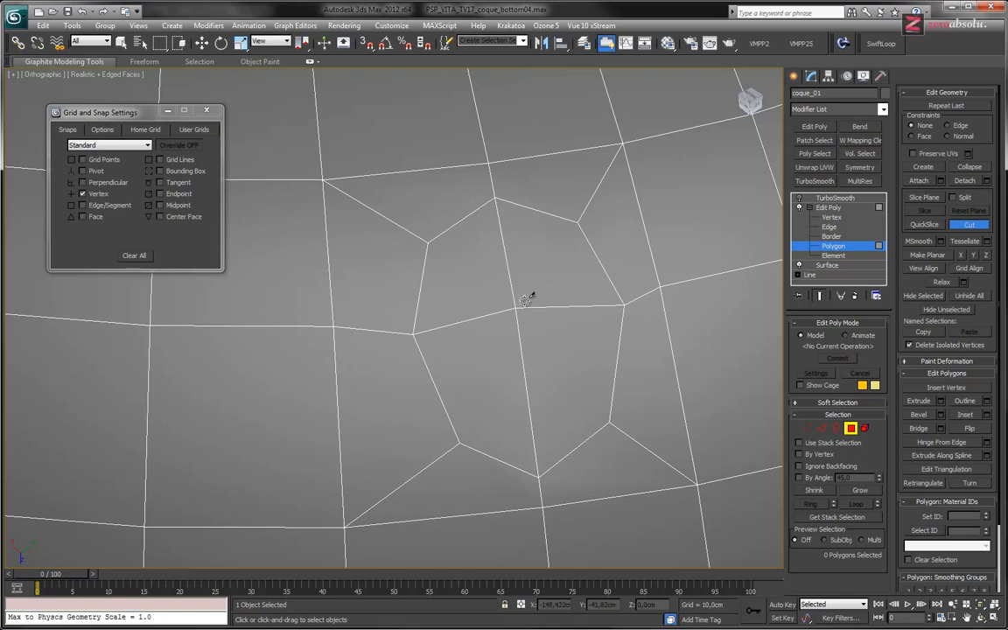
pyautogui.press('w')
pyautogui.click(436, 282)
pyautogui.keyDown('ctrl'); pyautogui.click(551, 277); pyautogui.keyUp('ctrl')
pyautogui.keyDown('ctrl'); pyautogui.click(559, 367); pyautogui.keyUp('ctrl')
pyautogui.keyDown('ctrl'); pyautogui.click(459, 326); pyautogui.keyUp('ctrl')
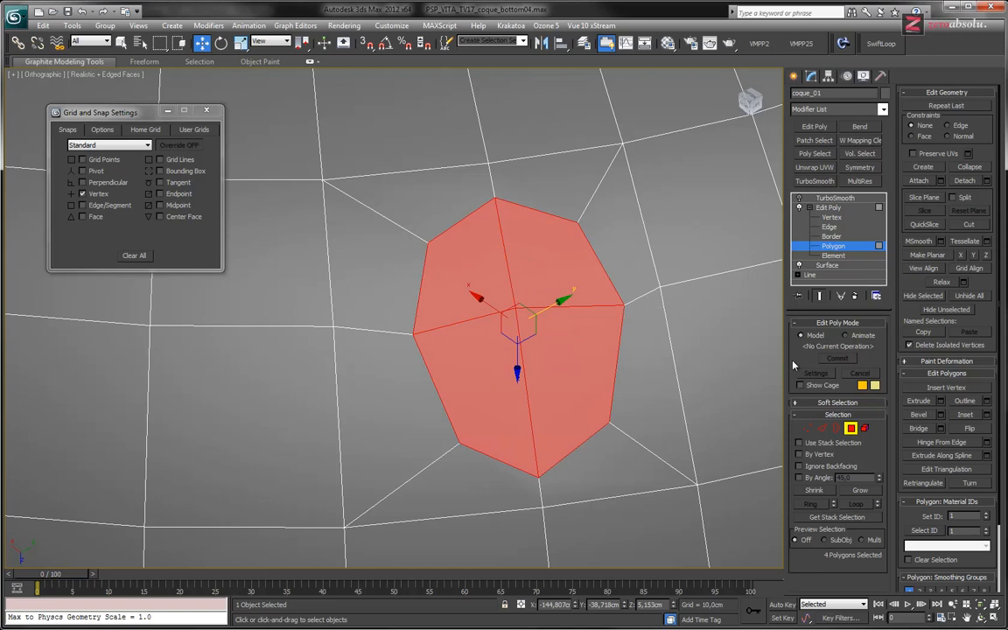
pyautogui.click(987, 414)
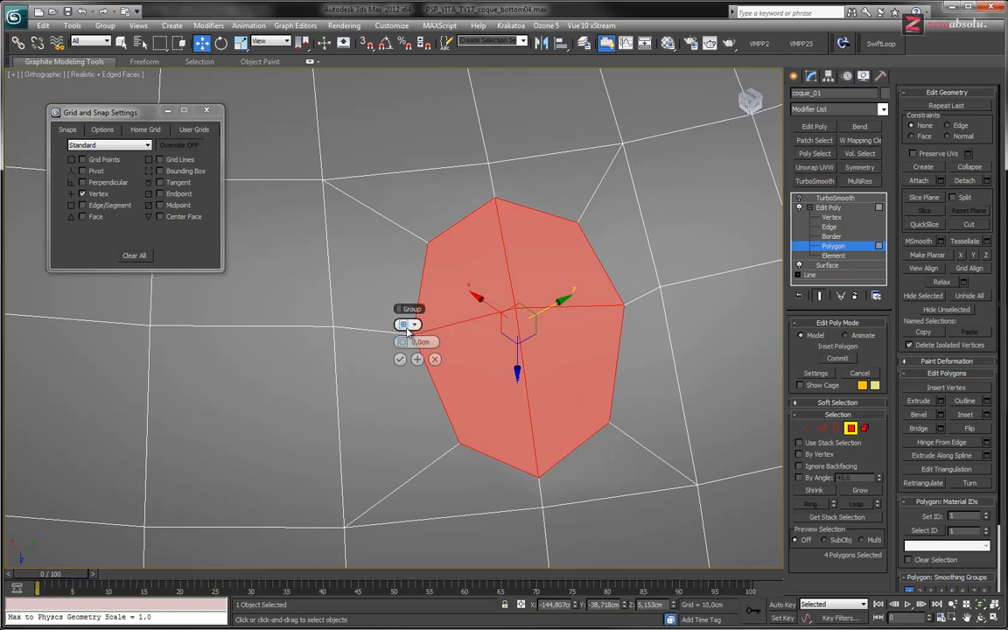
pyautogui.click(416, 327)
pyautogui.click(430, 333)
pyautogui.moveTo(404, 342); pyautogui.dragTo(403, 340)
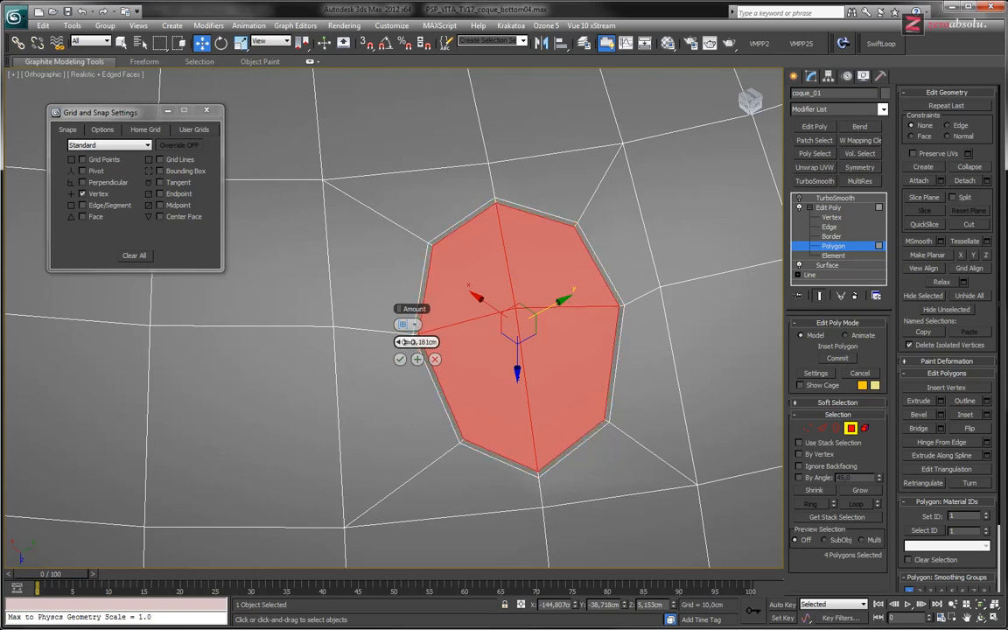
pyautogui.moveTo(404, 341); pyautogui.dragTo(404, 341)
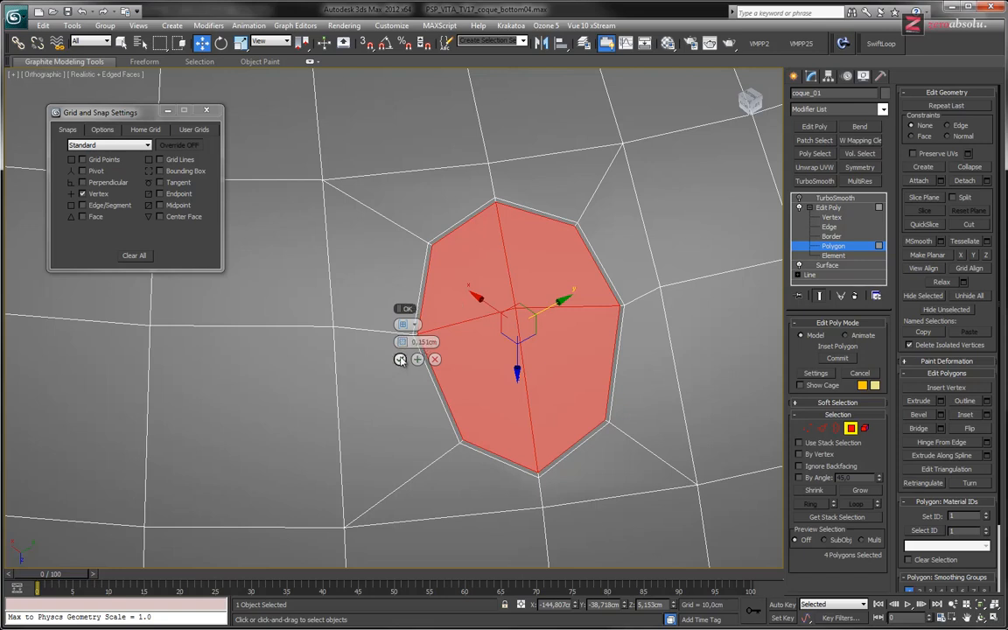
pyautogui.click(400, 360)
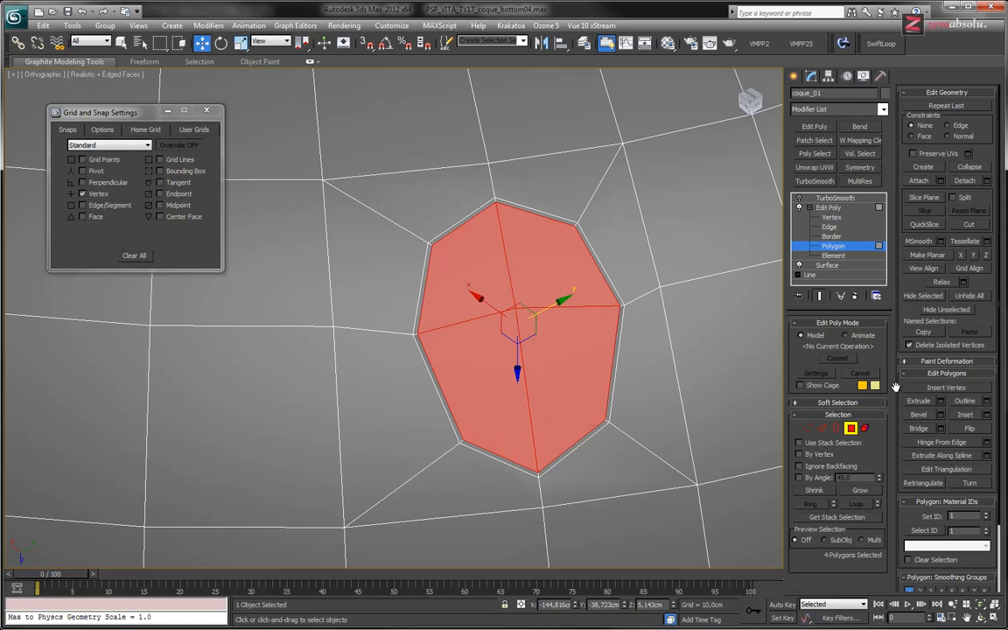
# Try extruding the four inset octagon polygons inward by about -2.218 cm.
pyautogui.keyDown('alt'); pyautogui.moveTo(652, 330); pyautogui.dragTo(568, 301, button='middle'); pyautogui.keyUp('alt')
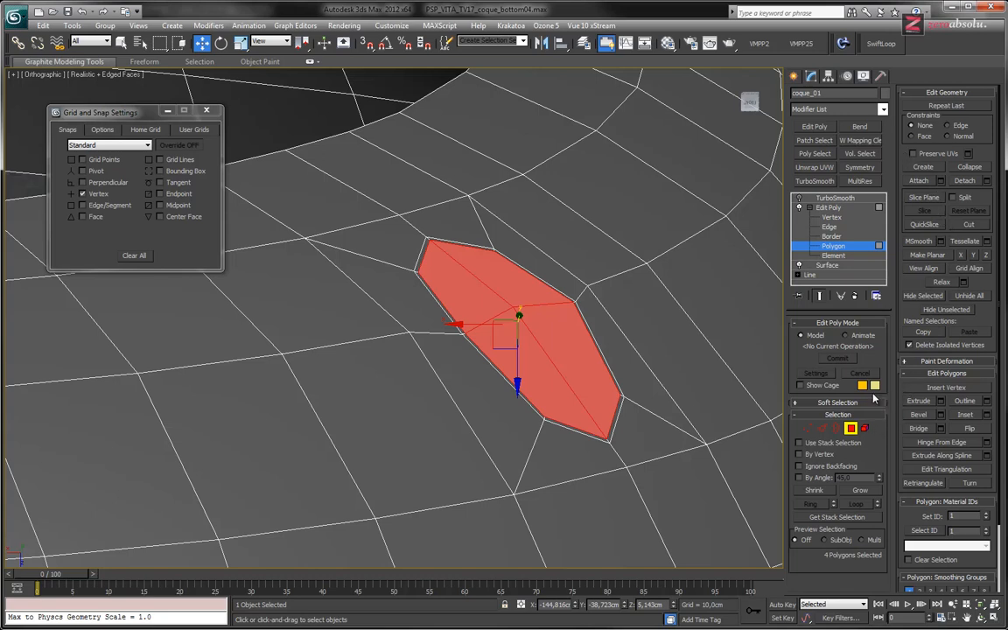
pyautogui.click(941, 401)
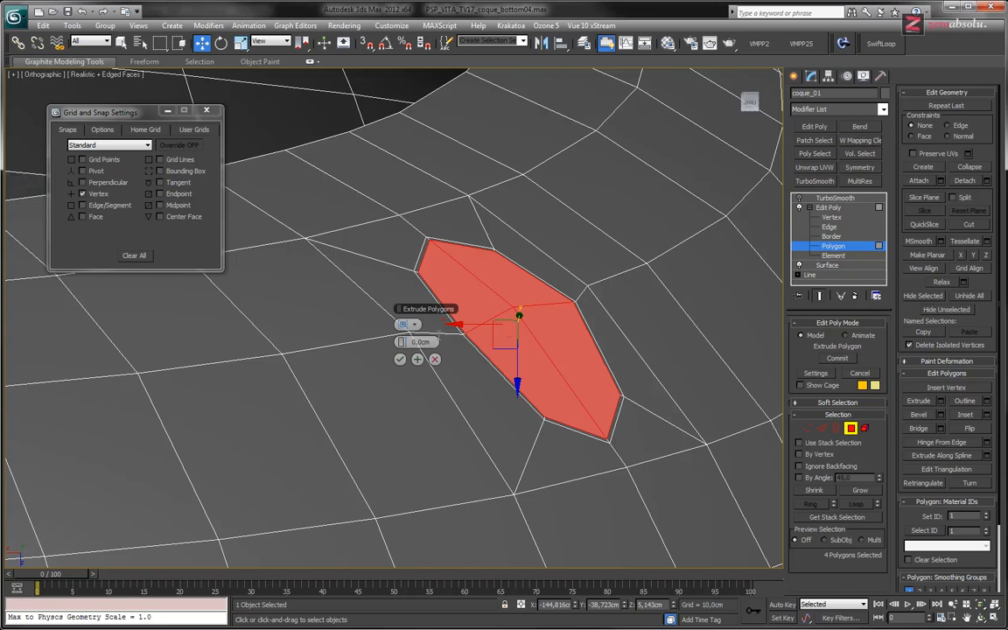
pyautogui.moveTo(401, 342); pyautogui.dragTo(325, 345)
pyautogui.scroll(-5, 442, 210)
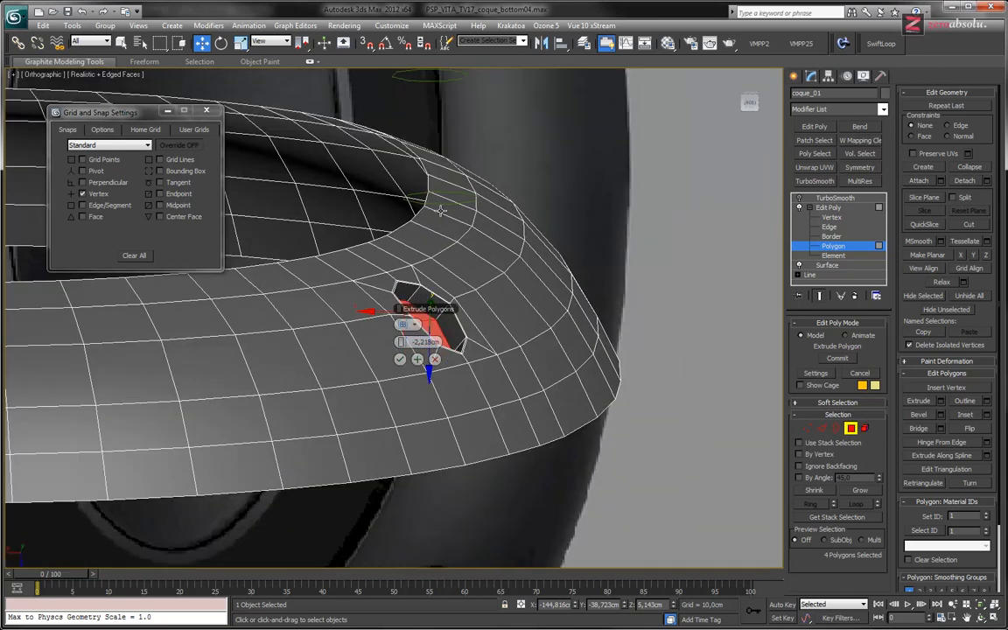
pyautogui.scroll(3, 453, 393)
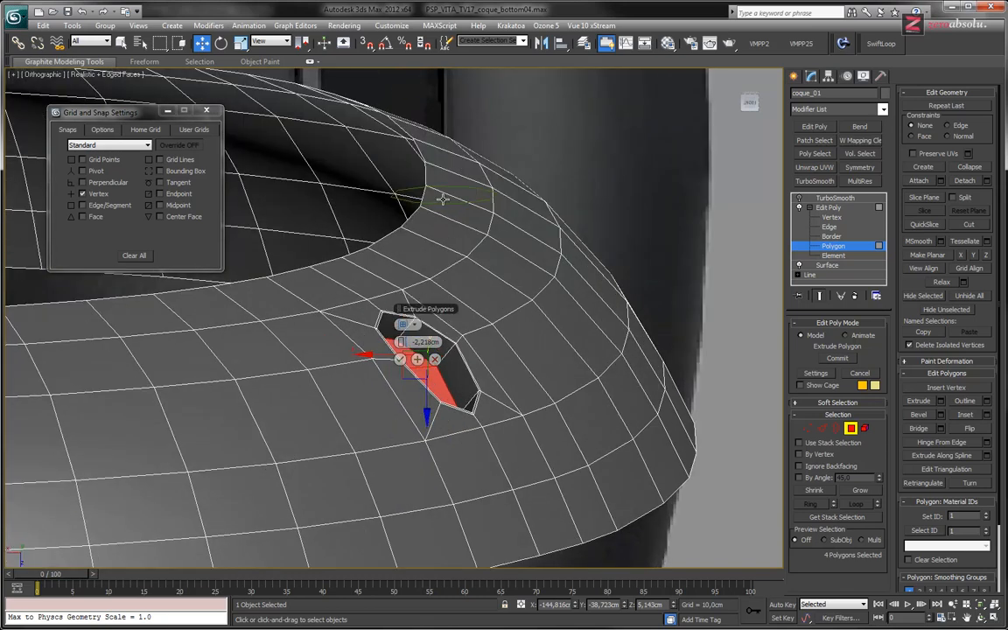
pyautogui.scroll(2, 461, 370)
pyautogui.moveTo(445, 366); pyautogui.dragTo(472, 397, button='middle')
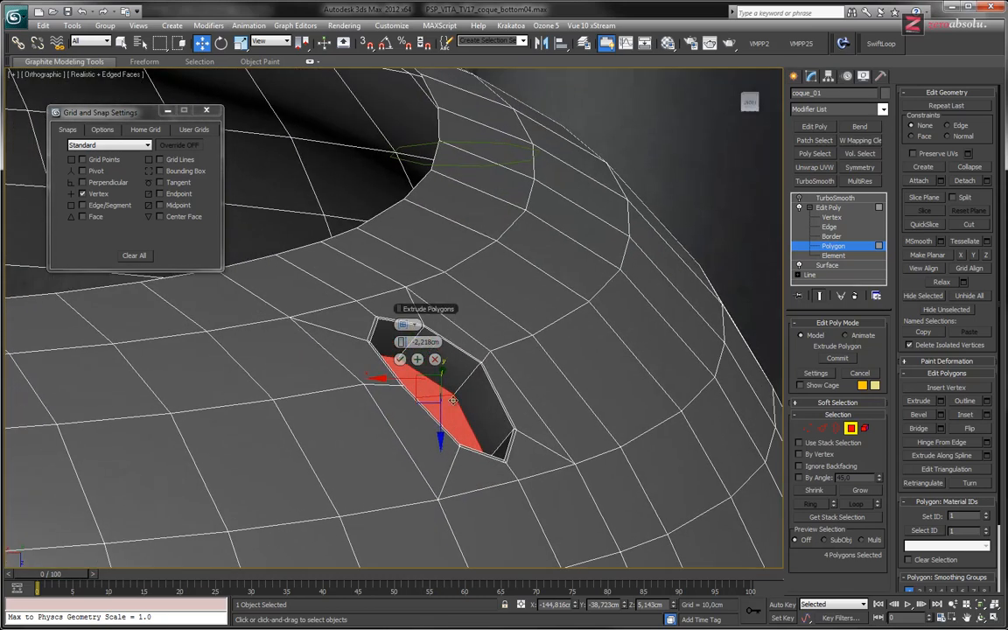
# Try the By Polygon, Local Normals and Group Normals types on the octagon extrusion, and cancel it.
pyautogui.click(408, 325)
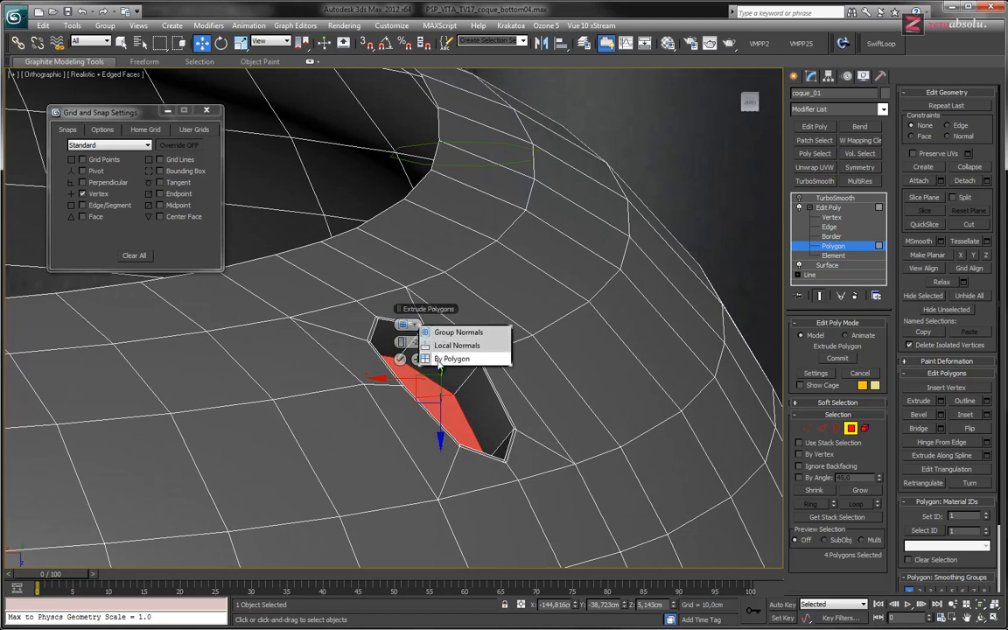
pyautogui.click(436, 345)
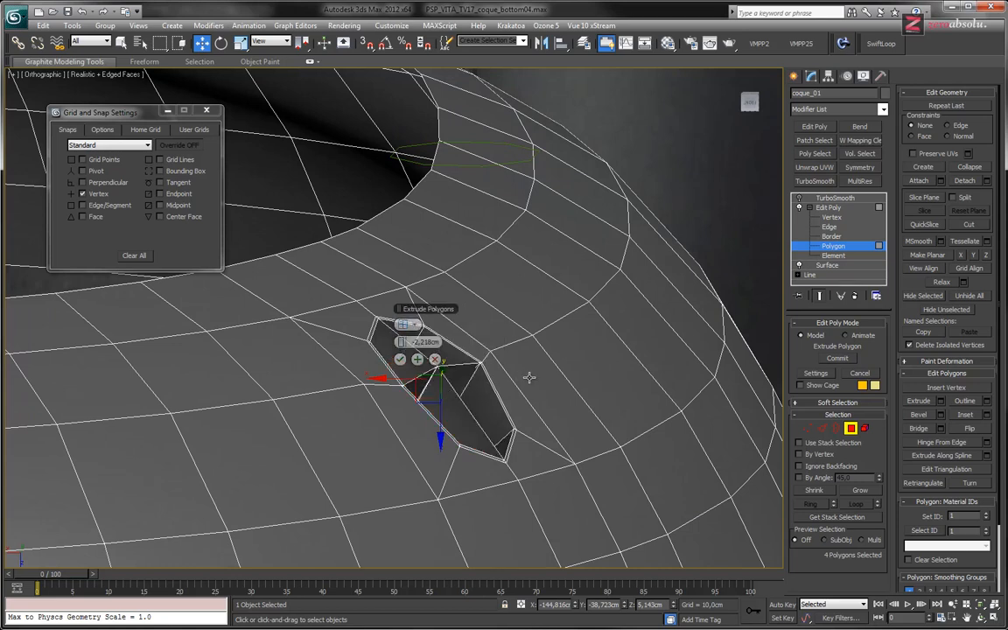
pyautogui.moveTo(532, 368)
pyautogui.keyDown('alt'); pyautogui.mouseDown(button='middle')
pyautogui.moveTo(513, 382)
pyautogui.moveTo(563, 369)
pyautogui.moveTo(558, 394)
pyautogui.moveTo(525, 368)
pyautogui.mouseUp(button='middle'); pyautogui.keyUp('alt')
pyautogui.click(412, 325)
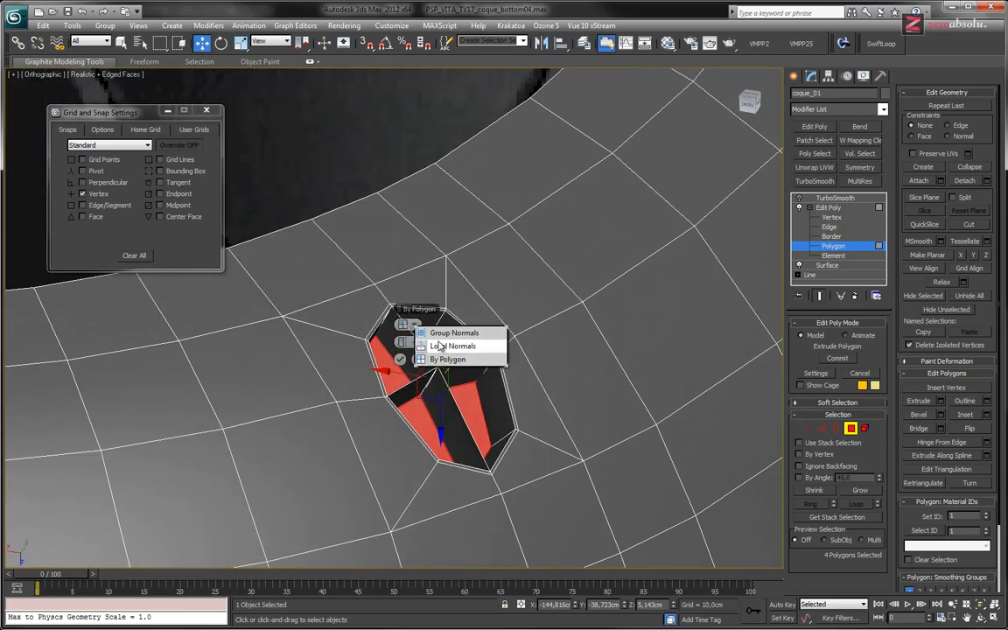
pyautogui.click(444, 330)
pyautogui.moveTo(456, 340)
pyautogui.keyDown('alt'); pyautogui.mouseDown(button='middle')
pyautogui.moveTo(498, 387)
pyautogui.moveTo(455, 346)
pyautogui.mouseUp(button='middle'); pyautogui.keyUp('alt')
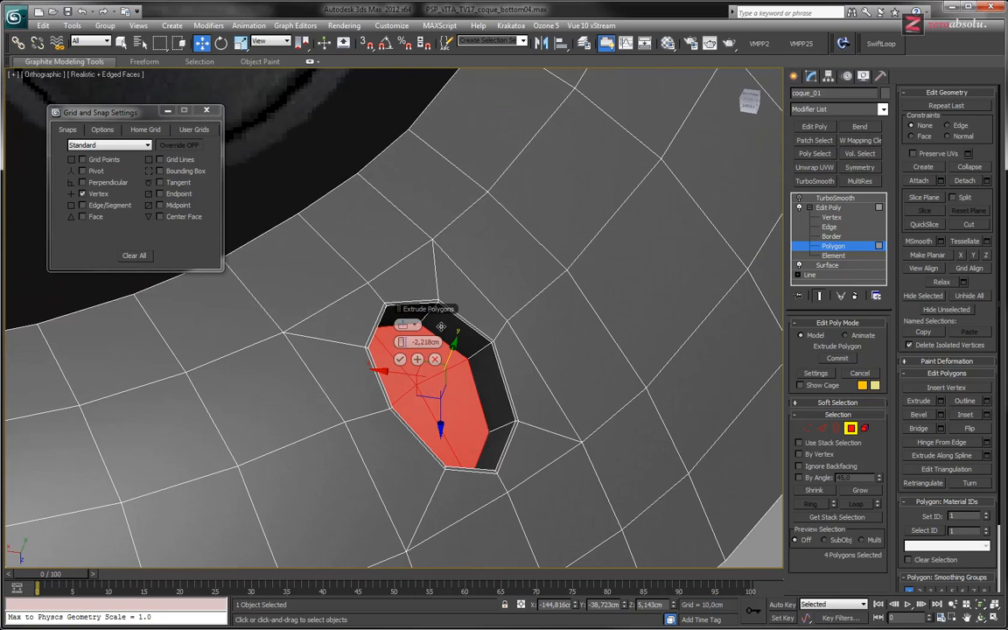
pyautogui.click(404, 325)
pyautogui.click(410, 331)
pyautogui.moveTo(443, 293)
pyautogui.keyDown('alt'); pyautogui.mouseDown(button='middle')
pyautogui.moveTo(506, 344)
pyautogui.moveTo(426, 290)
pyautogui.mouseUp(button='middle'); pyautogui.keyUp('alt')
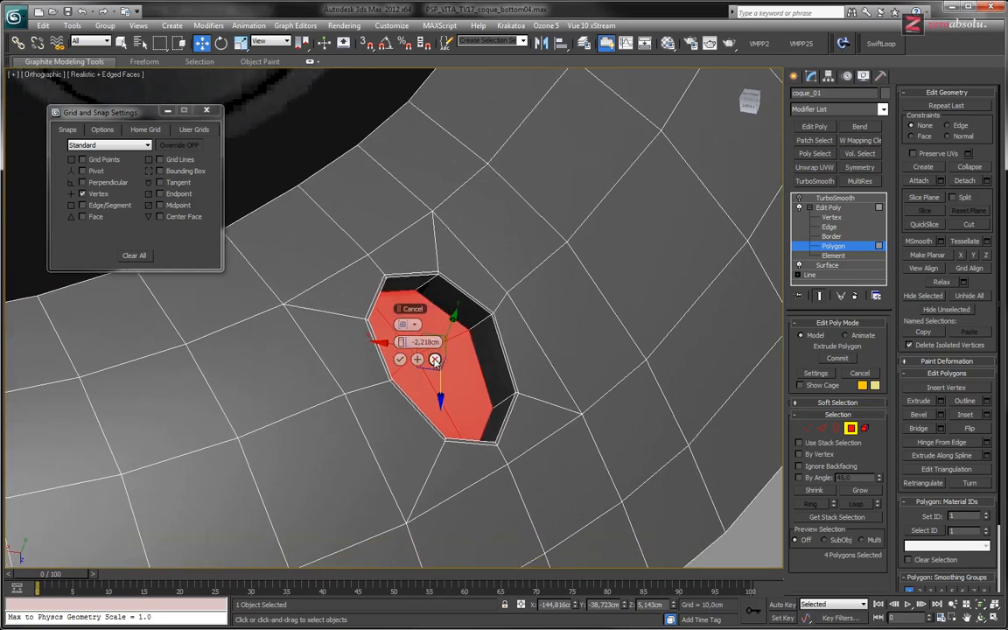
pyautogui.click(435, 360)
# Delete the four polygons inside the inset octagon to open the screw hole.
pyautogui.moveTo(451, 332)
pyautogui.keyDown('alt'); pyautogui.mouseDown(button='middle')
pyautogui.moveTo(468, 322)
pyautogui.moveTo(520, 386)
pyautogui.moveTo(460, 315)
pyautogui.mouseUp(button='middle'); pyautogui.keyUp('alt')
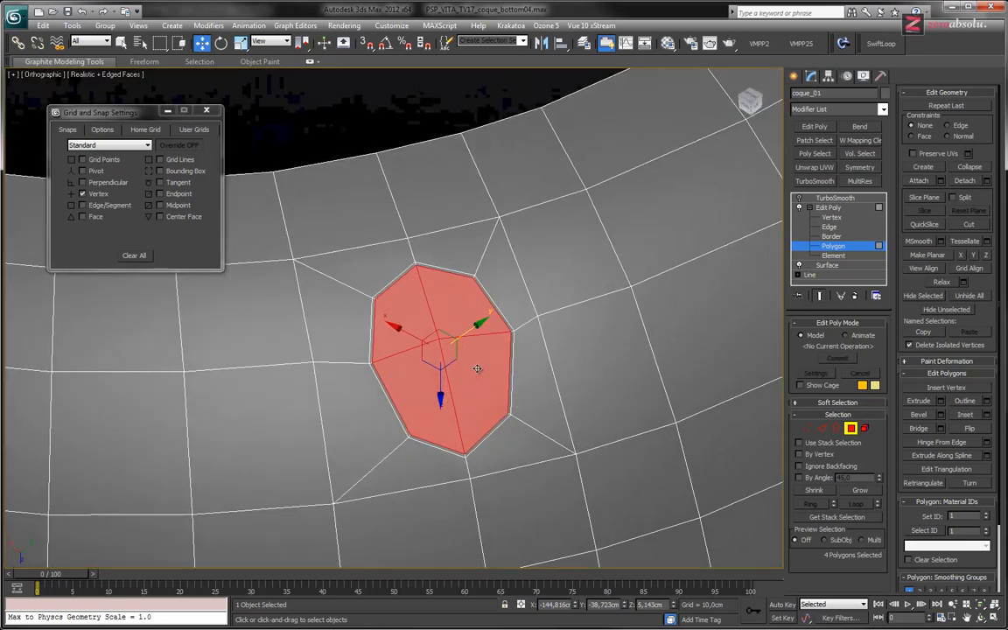
pyautogui.press('Delete')
pyautogui.moveTo(453, 380)
pyautogui.keyDown('alt'); pyautogui.mouseDown(button='middle')
pyautogui.moveTo(457, 367)
pyautogui.moveTo(461, 375)
pyautogui.moveTo(446, 364)
pyautogui.mouseUp(button='middle'); pyautogui.keyUp('alt')
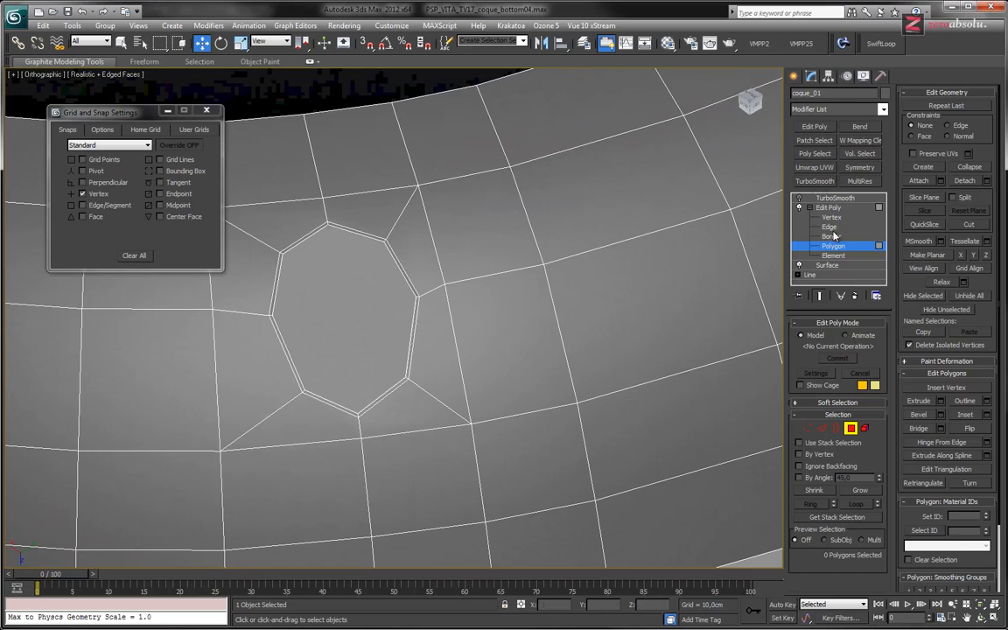
# Select the octagonal hole's open border and extrude a narrow support strip inward along Z to about 5.79 cm.
pyautogui.press('3')
pyautogui.click(375, 241)
pyautogui.click(371, 239)
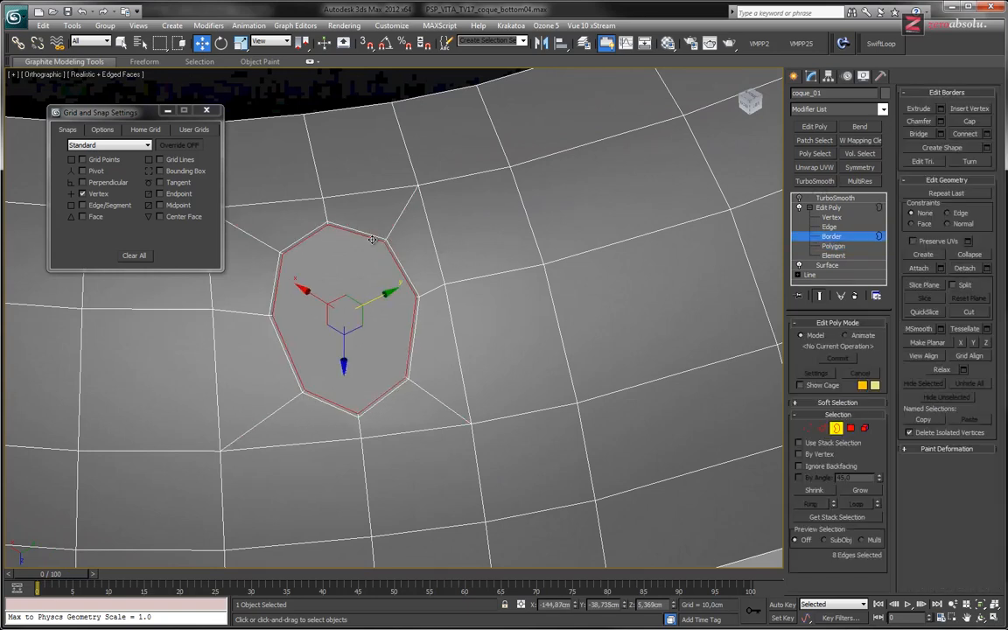
pyautogui.hotkey('ctrl', 'z')
pyautogui.press('q')
pyautogui.click(366, 235)
pyautogui.moveTo(387, 326); pyautogui.dragTo(473, 272, button='middle')
pyautogui.press('w')
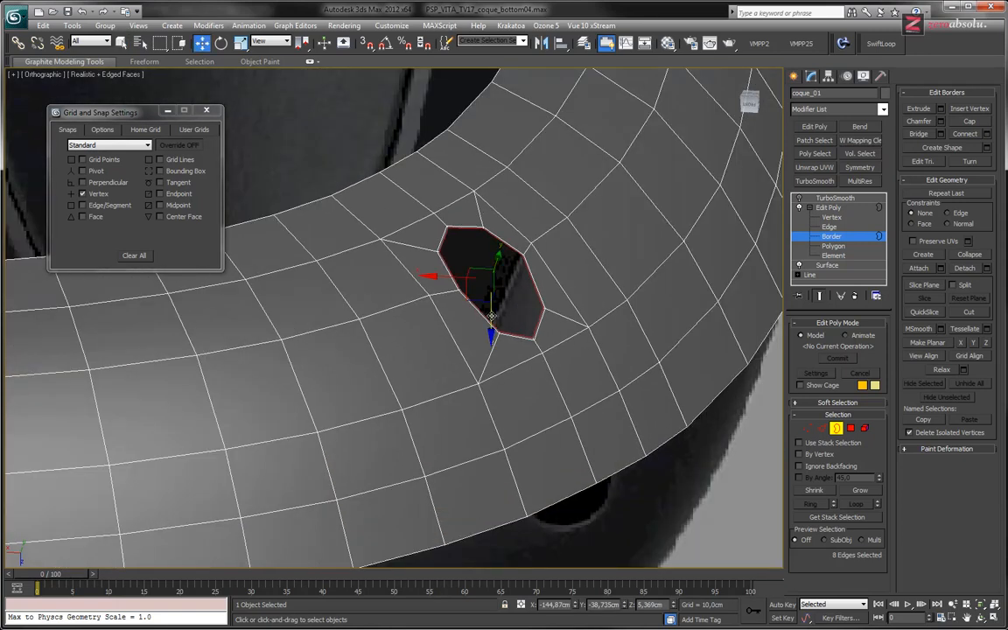
pyautogui.keyDown('shift'); pyautogui.moveTo(491, 317); pyautogui.dragTo(500, 322); pyautogui.keyUp('shift')
pyautogui.hotkey('ctrl', 'z')
pyautogui.scroll(5, 451, 306)
pyautogui.scroll(4, 452, 302)
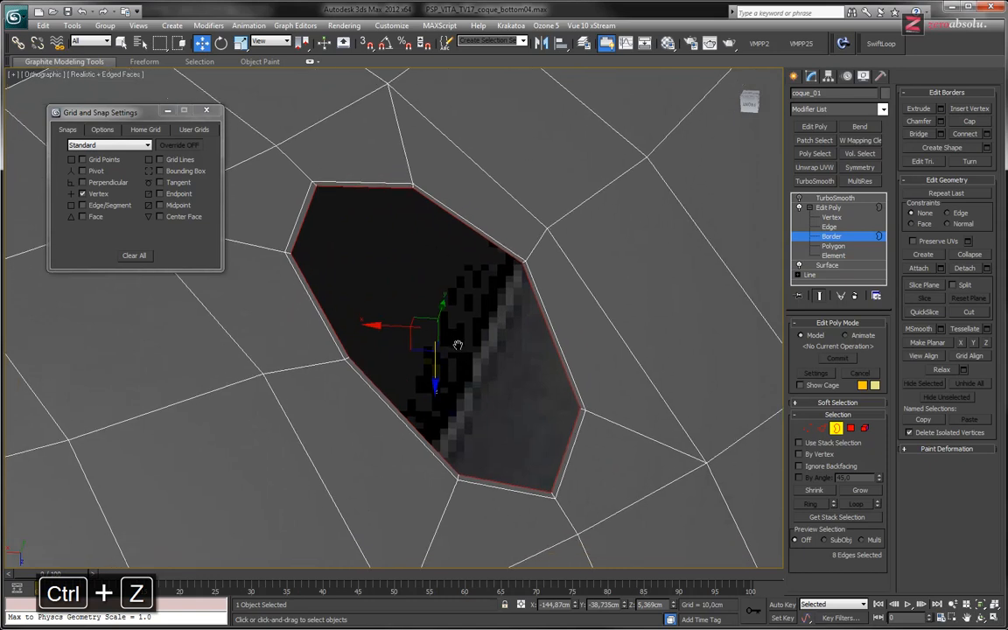
pyautogui.keyDown('shift'); pyautogui.moveTo(436, 313); pyautogui.dragTo(438, 349); pyautogui.keyUp('shift')
pyautogui.moveTo(456, 360); pyautogui.dragTo(440, 317, button='middle')
pyautogui.scroll(-4, 514, 282)
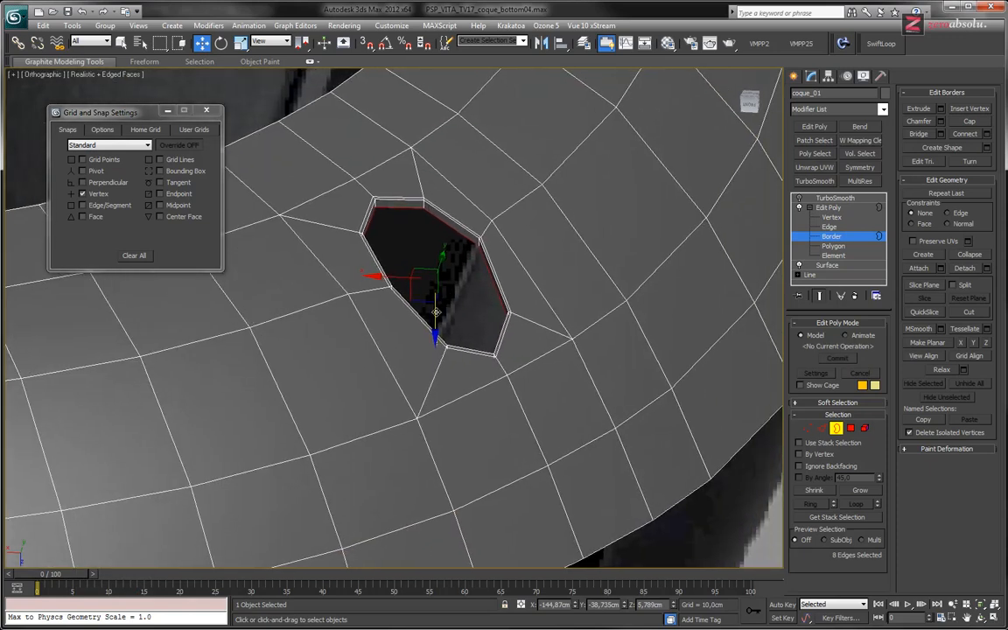
# Pull the hole's border deeper into the shell along Z to about 12.83 cm to form the wall.
pyautogui.moveTo(435, 314); pyautogui.dragTo(429, 411)
pyautogui.moveTo(427, 458); pyautogui.dragTo(427, 453)
pyautogui.keyDown('alt'); pyautogui.moveTo(485, 413); pyautogui.dragTo(462, 373, button='middle'); pyautogui.keyUp('alt')
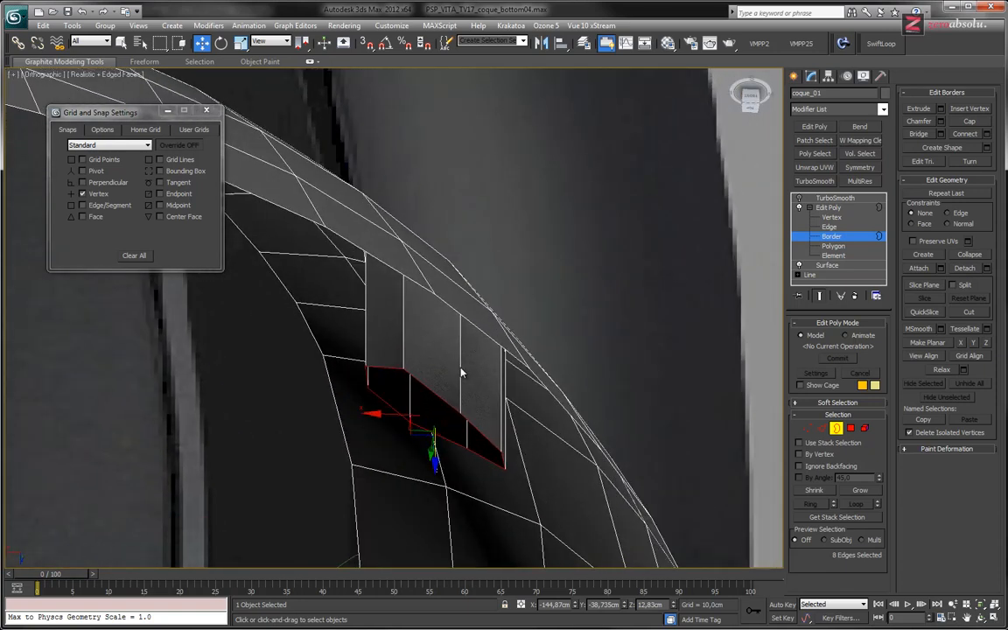
# Extrude the wall's inner border to about 13.21 cm along Z as a support strip, and enable TurboSmooth.
pyautogui.keyDown('alt'); pyautogui.moveTo(440, 465); pyautogui.dragTo(461, 457, button='middle'); pyautogui.keyUp('alt')
pyautogui.scroll(2, 433, 465)
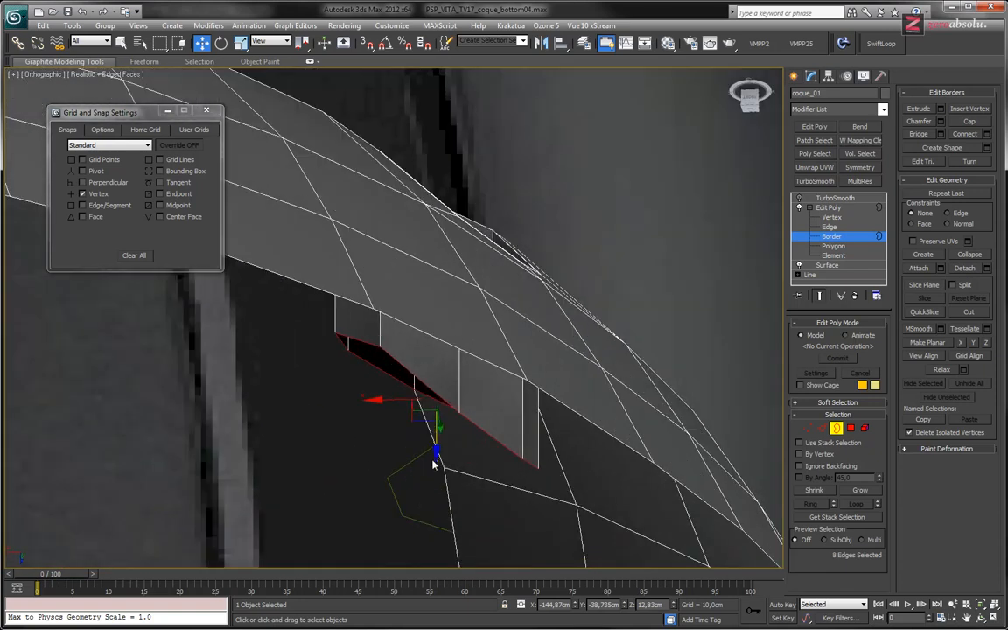
pyautogui.keyDown('shift'); pyautogui.moveTo(435, 444); pyautogui.dragTo(435, 454); pyautogui.keyUp('shift')
pyautogui.keyDown('alt'); pyautogui.moveTo(516, 405); pyautogui.dragTo(643, 382, button='middle'); pyautogui.keyUp('alt')
pyautogui.click(798, 197)
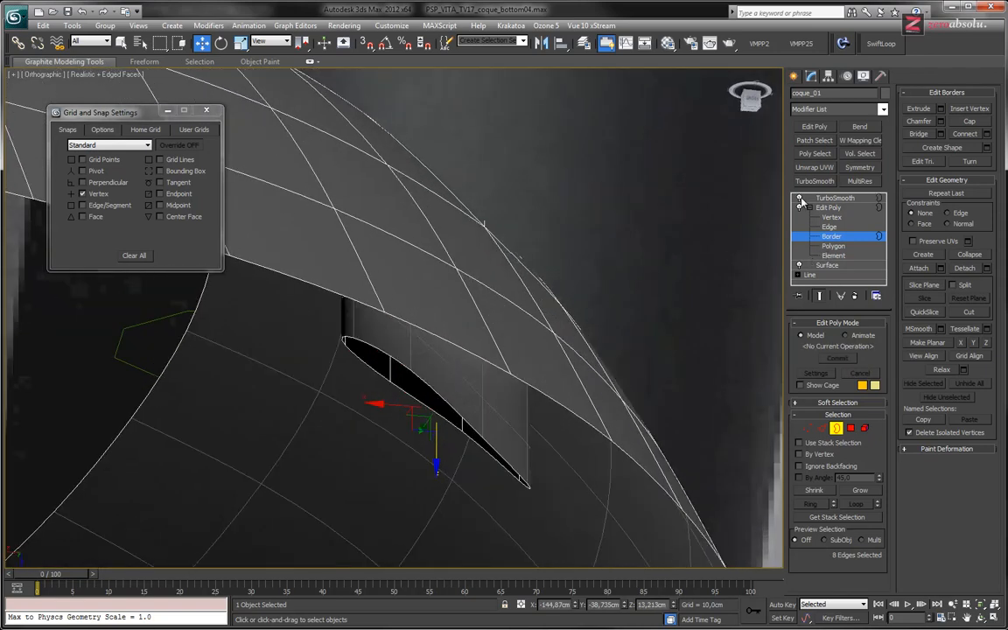
pyautogui.moveTo(560, 332)
pyautogui.keyDown('alt'); pyautogui.mouseDown(button='middle')
pyautogui.moveTo(505, 338)
pyautogui.moveTo(524, 349)
pyautogui.moveTo(555, 292)
pyautogui.moveTo(531, 322)
pyautogui.moveTo(507, 288)
pyautogui.moveTo(605, 334)
pyautogui.moveTo(612, 320)
pyautogui.moveTo(604, 394)
pyautogui.moveTo(600, 306)
pyautogui.moveTo(603, 330)
pyautogui.moveTo(560, 326)
pyautogui.moveTo(621, 342)
pyautogui.moveTo(630, 335)
pyautogui.moveTo(435, 382)
pyautogui.moveTo(500, 385)
pyautogui.moveTo(423, 382)
pyautogui.moveTo(513, 380)
pyautogui.moveTo(524, 398)
pyautogui.moveTo(556, 389)
pyautogui.moveTo(506, 450)
pyautogui.moveTo(444, 331)
pyautogui.moveTo(473, 333)
pyautogui.moveTo(469, 353)
pyautogui.moveTo(516, 355)
pyautogui.moveTo(526, 337)
pyautogui.moveTo(575, 321)
pyautogui.mouseUp(button='middle'); pyautogui.keyUp('alt')
pyautogui.scroll(-5, 435, 382)
# Leave border editing on coque_01 and save the scene file.
pyautogui.click(825, 207)
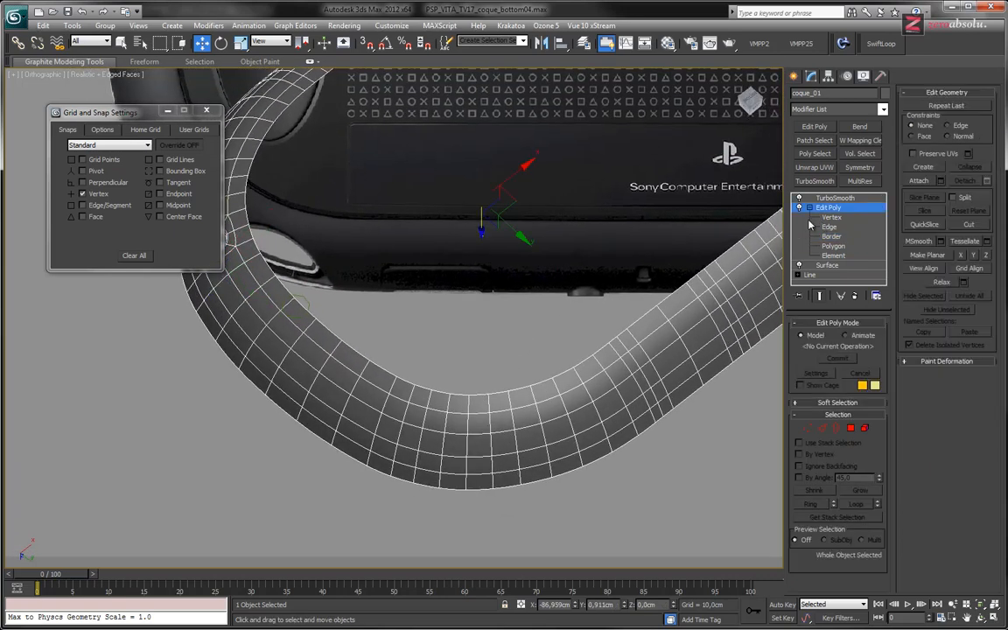
pyautogui.keyDown('alt'); pyautogui.moveTo(302, 273); pyautogui.dragTo(320, 265, button='middle'); pyautogui.keyUp('alt')
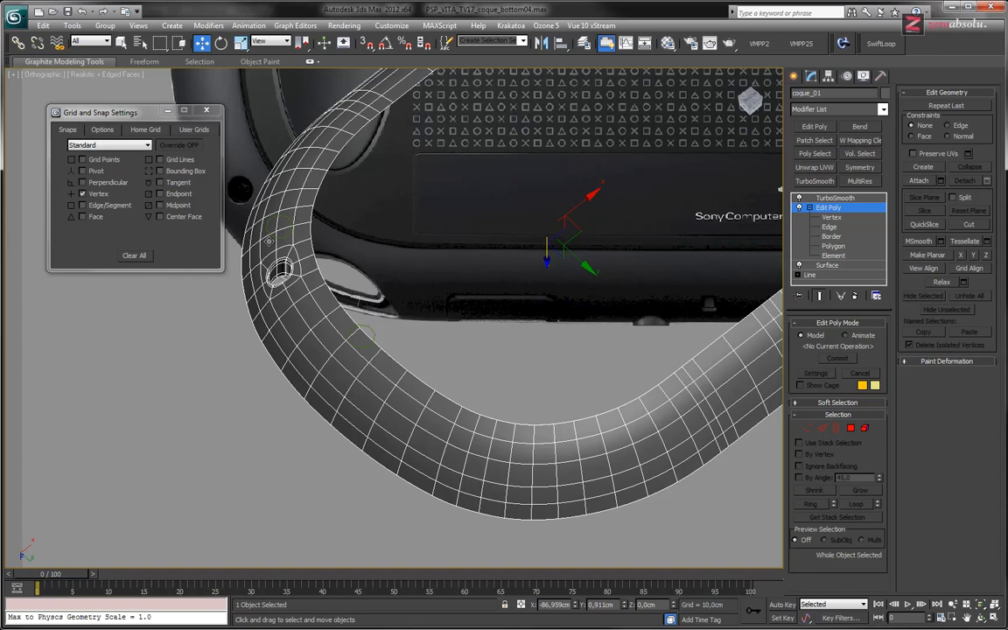
pyautogui.moveTo(294, 300); pyautogui.dragTo(308, 249, button='middle')
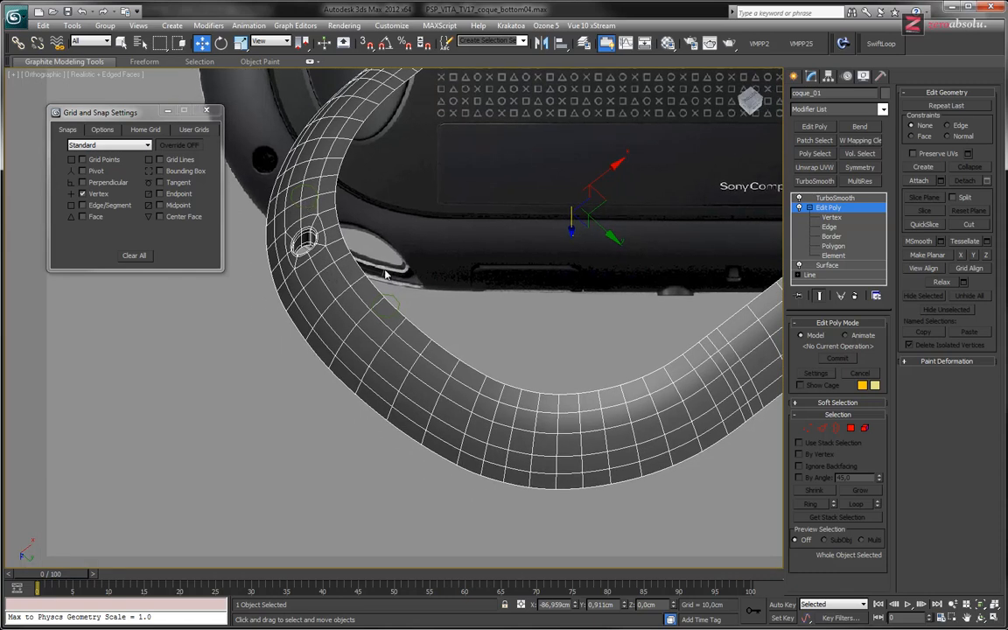
pyautogui.click(399, 302)
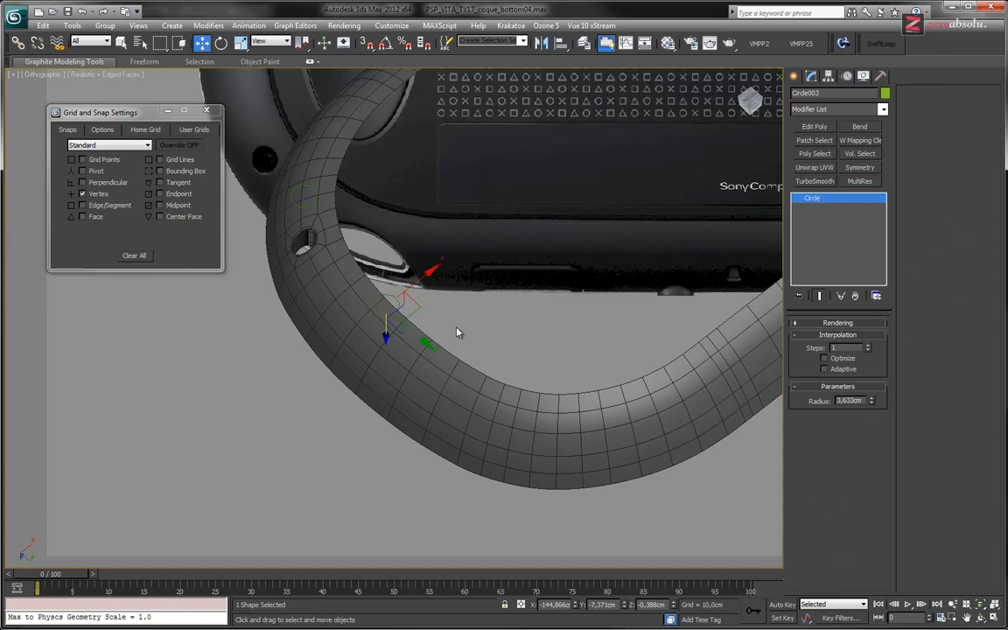
pyautogui.click(450, 365)
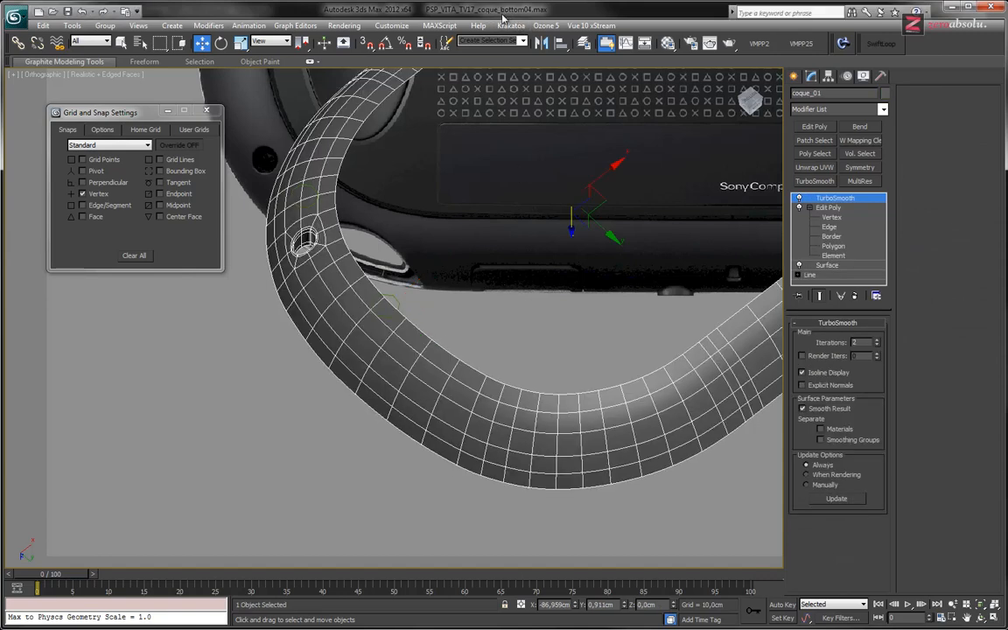
pyautogui.hotkey('ctrl', 's')
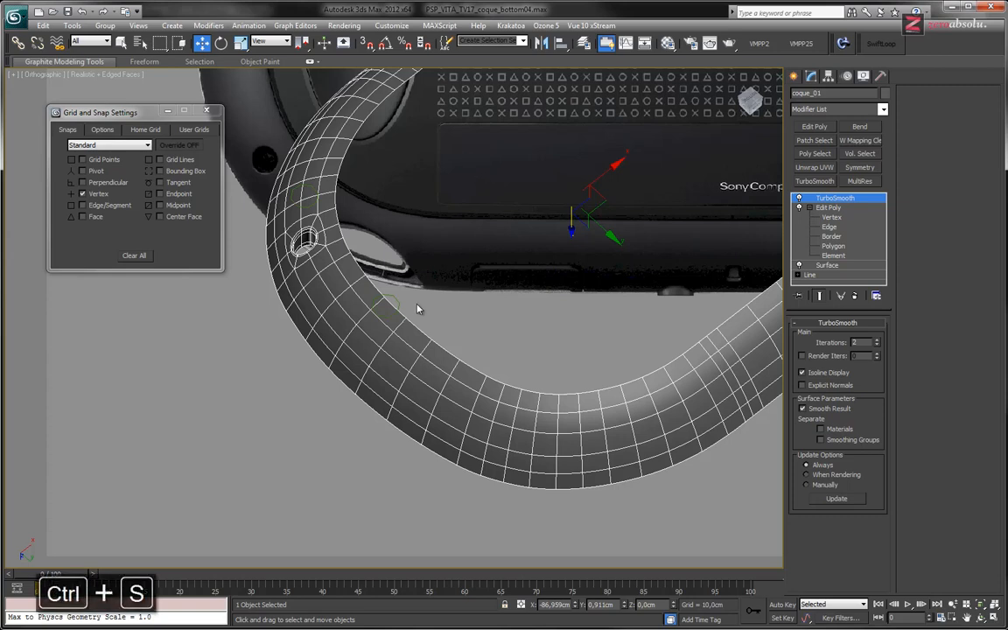
# In the bottom wireframe view, move the Circle003 guide onto the other reference screw hole, at about X -143.36 cm, Y 40.04 cm.
pyautogui.click(391, 313)
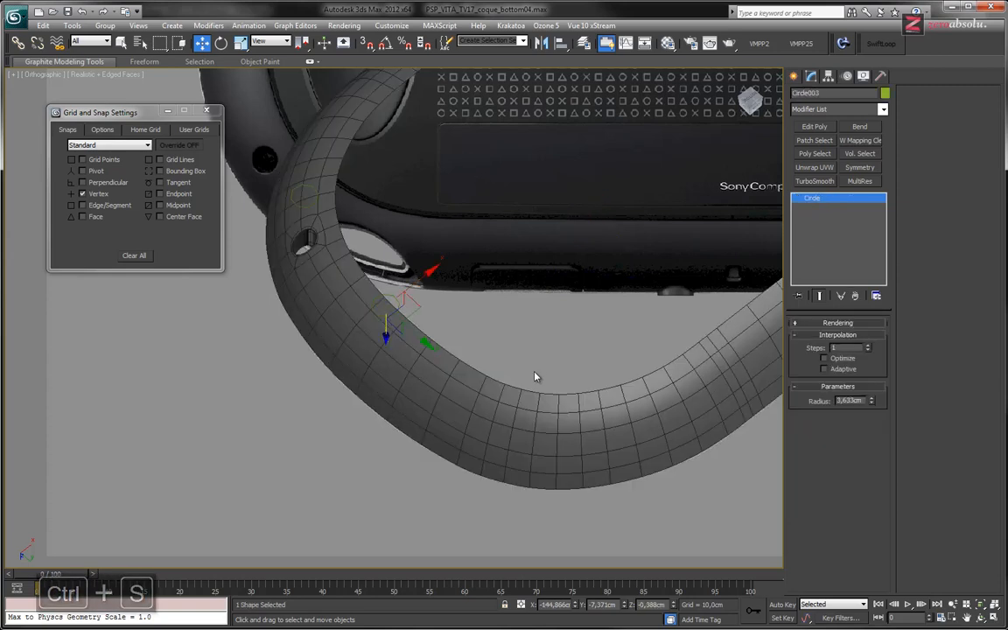
pyautogui.press('b')
pyautogui.moveTo(179, 328); pyautogui.dragTo(411, 320, button='middle')
pyautogui.scroll(3, 411, 319)
pyautogui.press('F3')
pyautogui.moveTo(419, 399); pyautogui.dragTo(428, 338, button='middle')
pyautogui.moveTo(413, 175); pyautogui.dragTo(391, 352)
pyautogui.scroll(10, 411, 351)
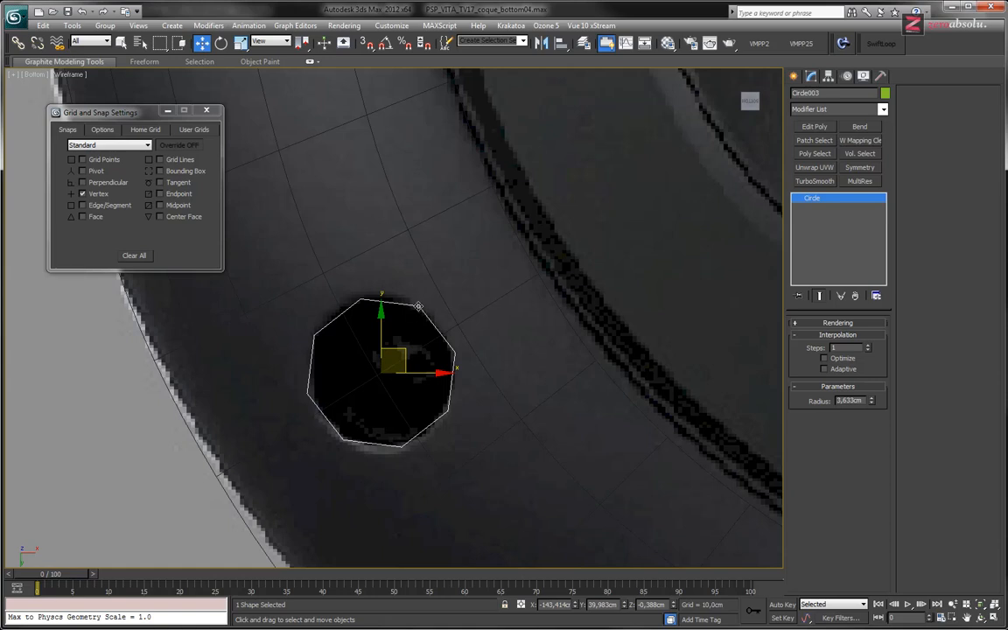
pyautogui.moveTo(404, 355); pyautogui.dragTo(406, 353)
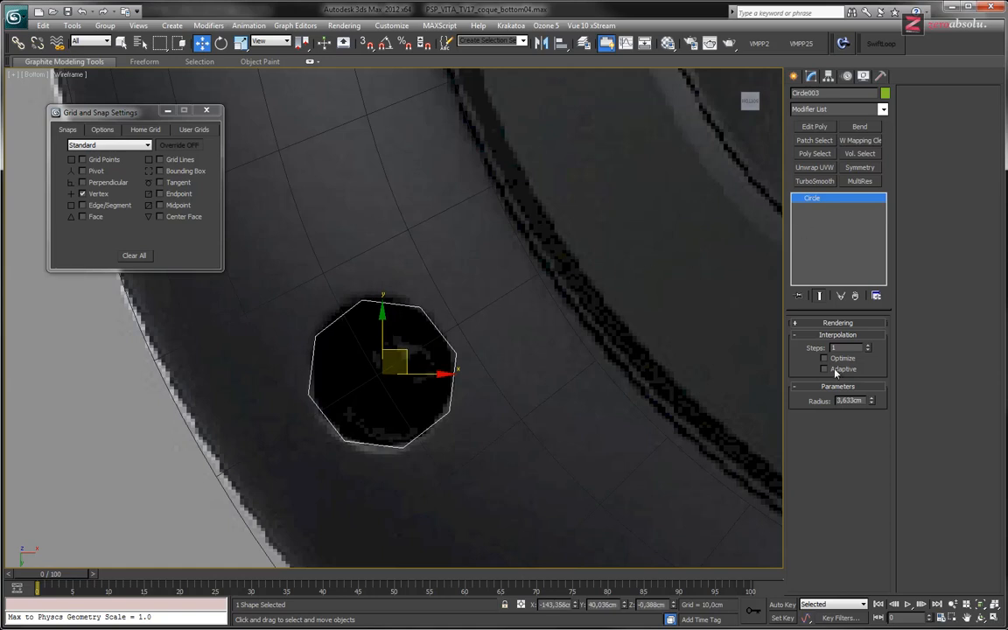
# Rotate the Circle003 guide to about 13.2° around Z and fine-tune its position to about X -143.38 cm, Y 40.01 cm.
pyautogui.press('e')
pyautogui.moveTo(421, 336); pyautogui.dragTo(443, 365)
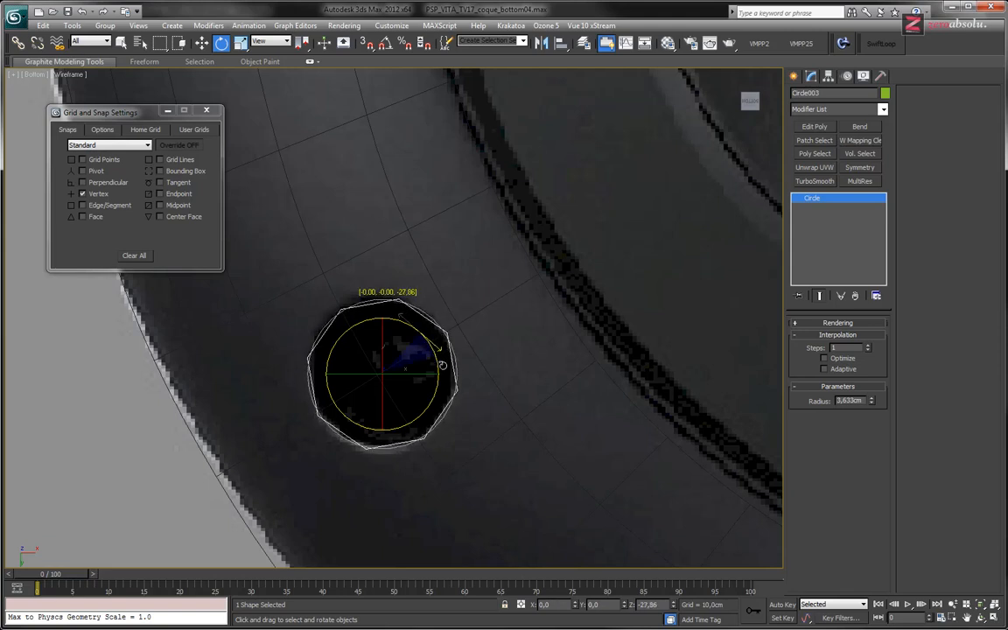
pyautogui.moveTo(443, 364); pyautogui.dragTo(443, 366)
pyautogui.scroll(2, 399, 337)
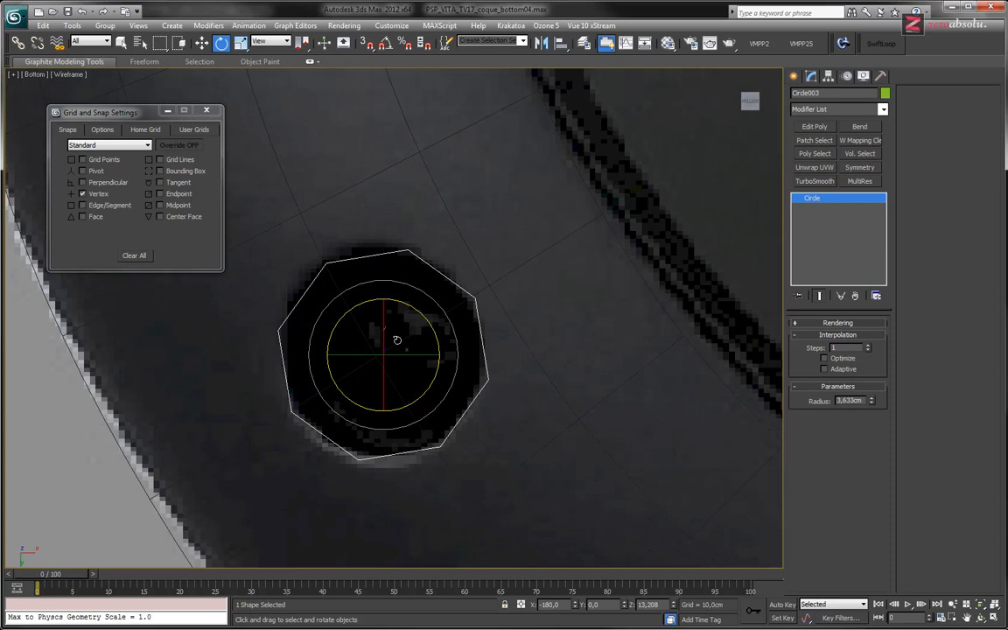
pyautogui.press('w')
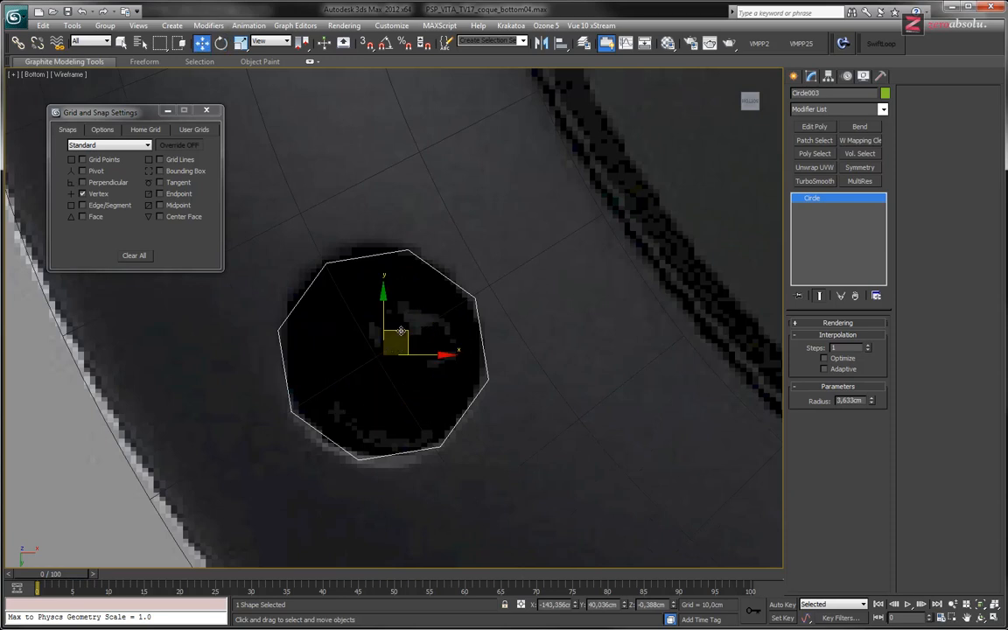
pyautogui.moveTo(401, 329); pyautogui.dragTo(402, 330)
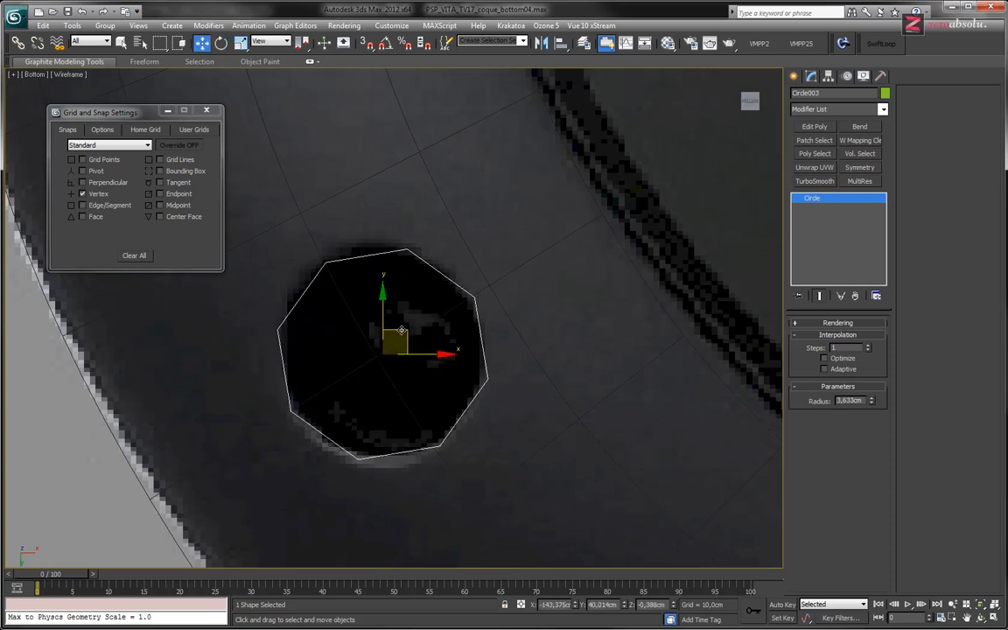
# Select the coque_01 shell and delete its TurboSmooth modifier, leaving Edit Poly on top of the collapsed stack listing.
pyautogui.click(486, 275)
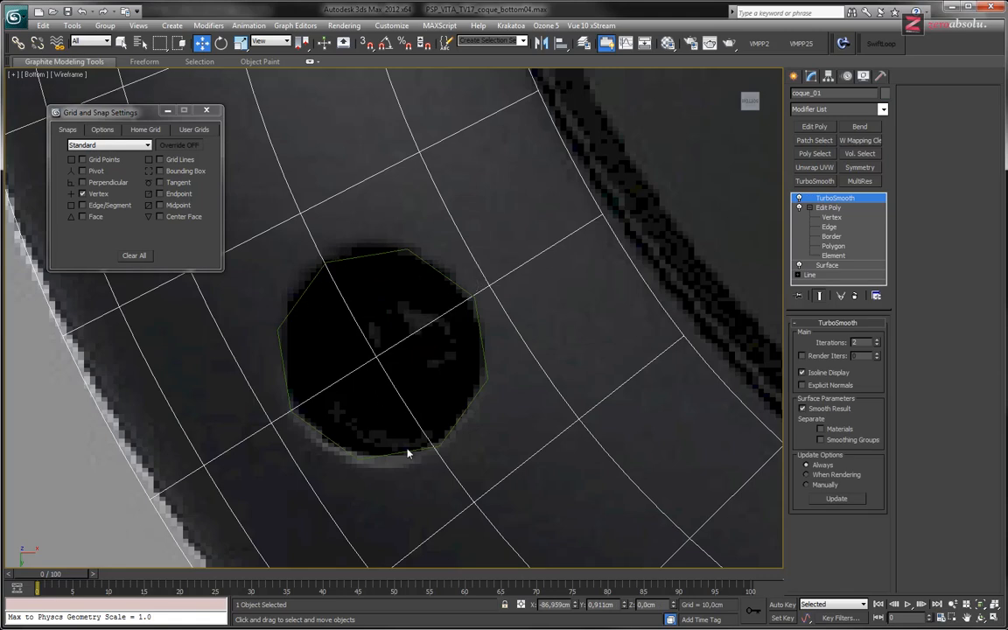
pyautogui.scroll(-4, 370, 351)
pyautogui.scroll(1, 404, 341)
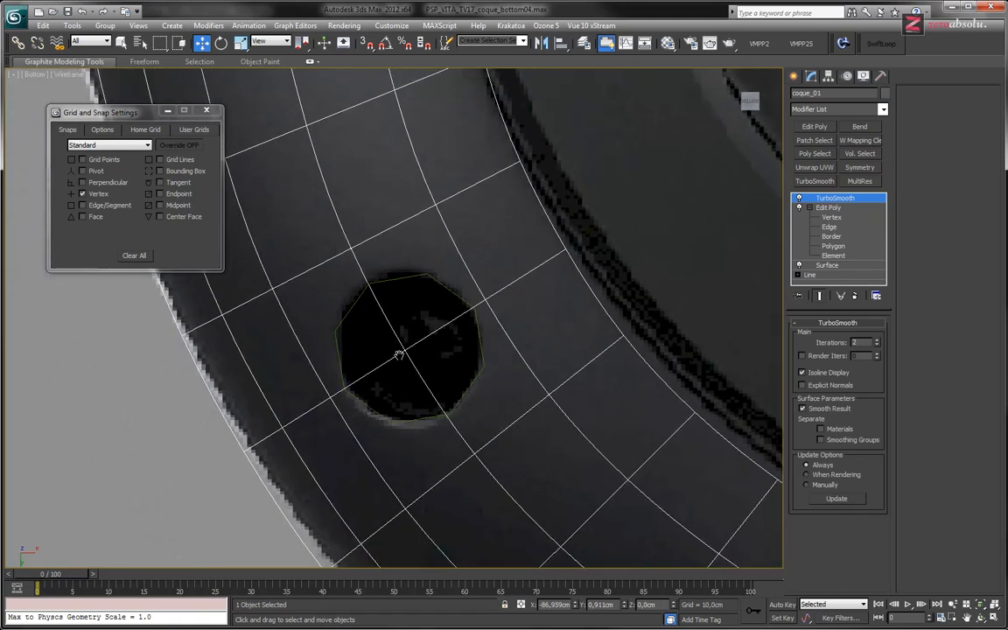
pyautogui.scroll(2, 406, 345)
pyautogui.keyDown('alt'); pyautogui.moveTo(454, 354); pyautogui.dragTo(497, 405, button='middle'); pyautogui.keyUp('alt')
pyautogui.scroll(-5, 518, 343)
pyautogui.moveTo(518, 343); pyautogui.dragTo(408, 445, button='middle')
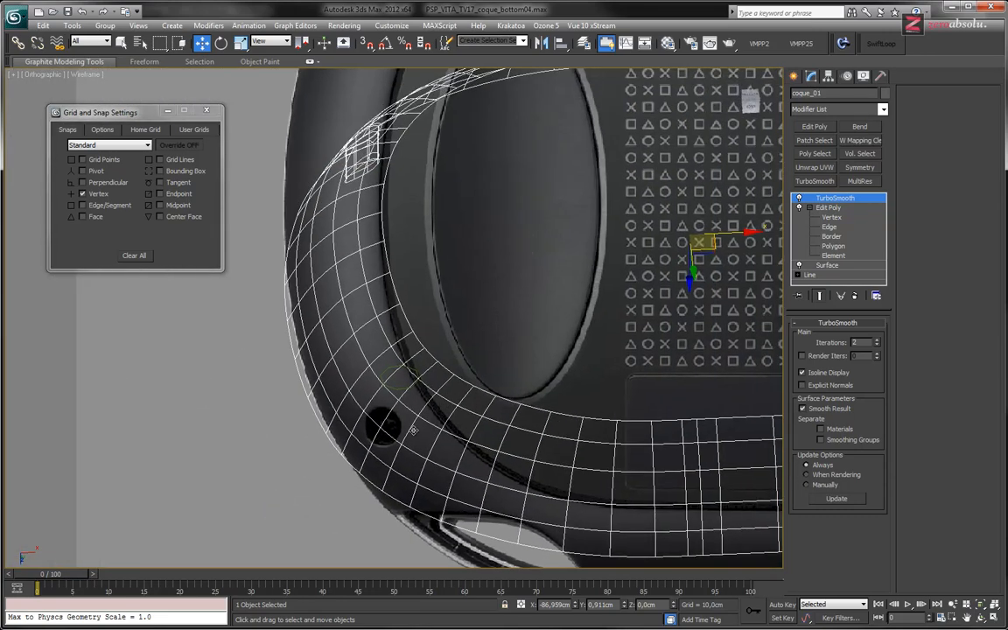
pyautogui.click(249, 420)
pyautogui.click(438, 398)
pyautogui.click(856, 297)
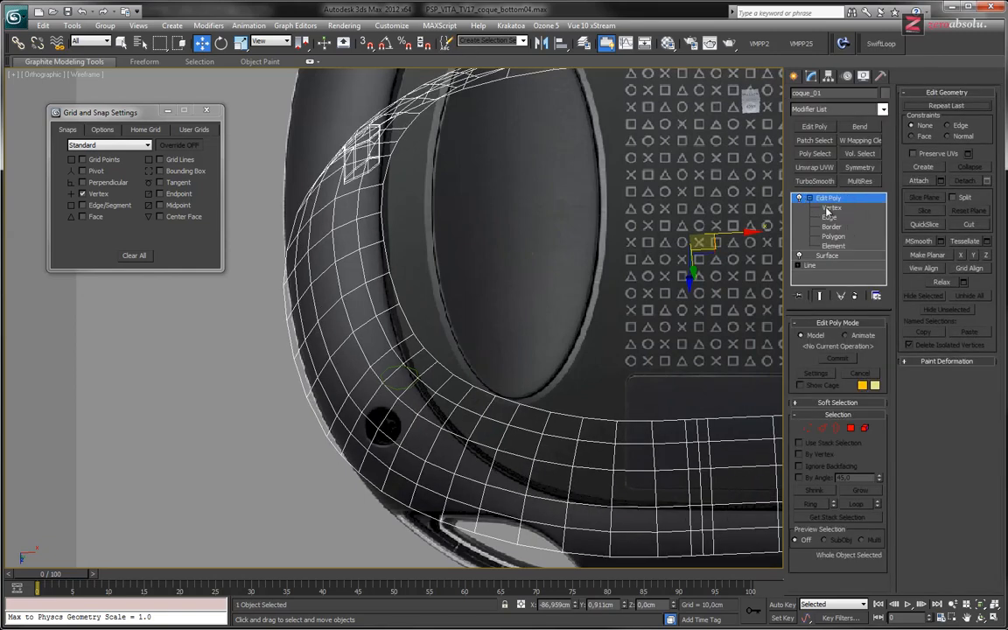
pyautogui.rightClick(832, 202)
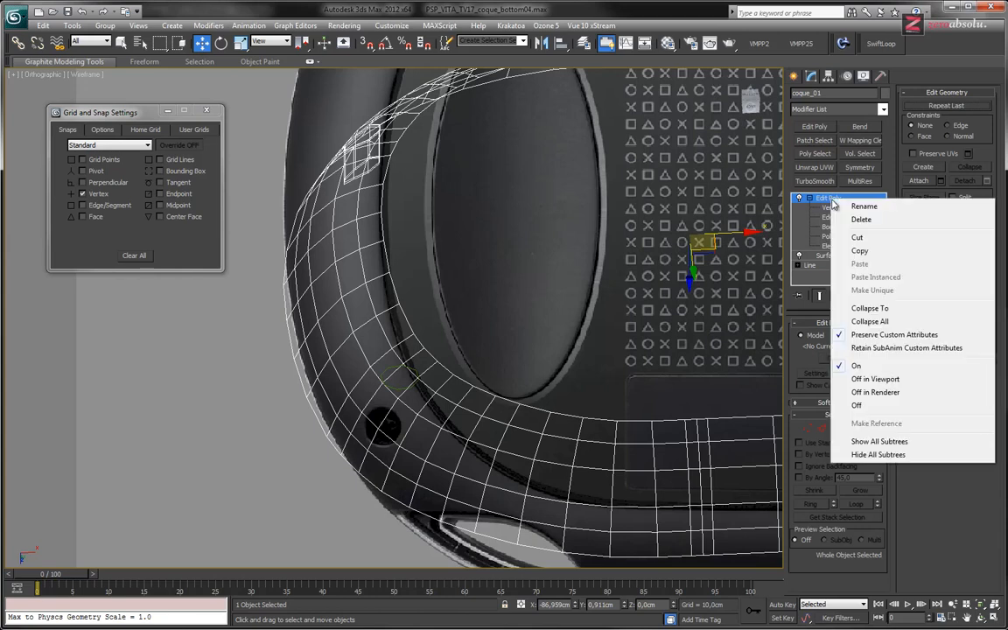
pyautogui.click(810, 197)
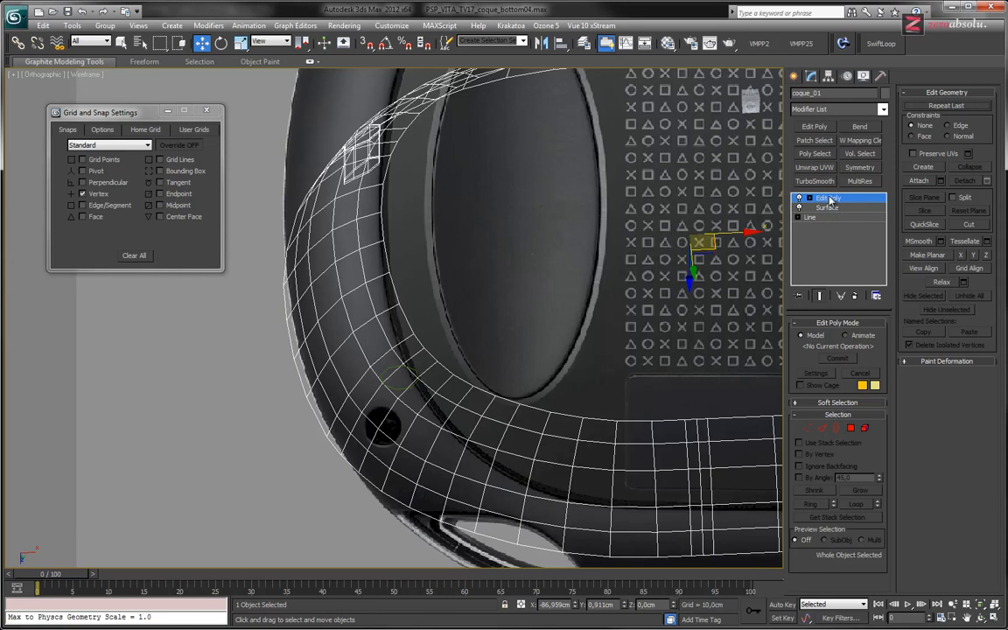
pyautogui.click(843, 273)
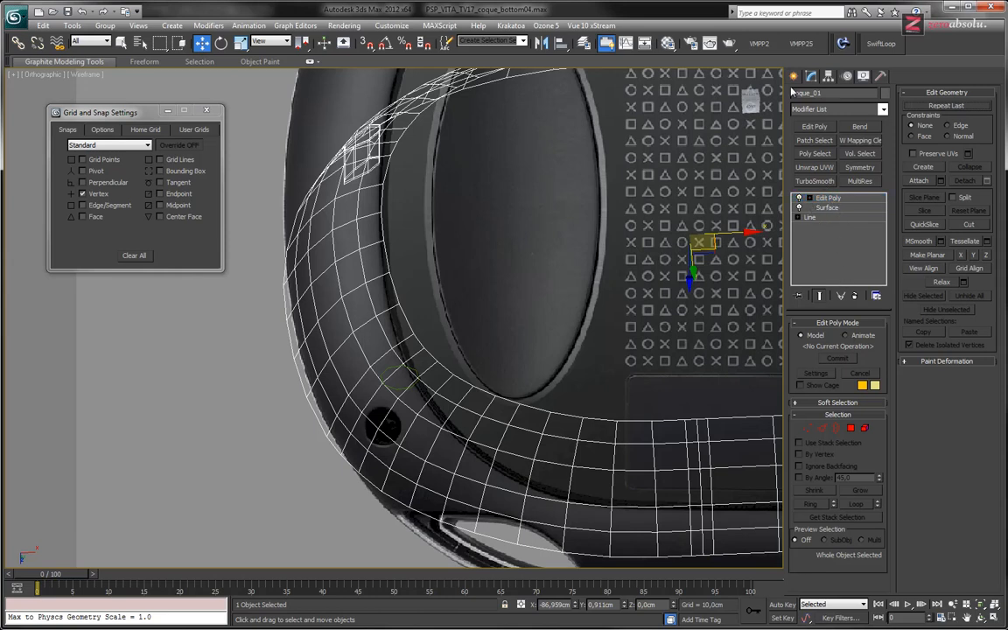
# Turn coque_01 into a ShapeMerge compound object.
pyautogui.click(794, 77)
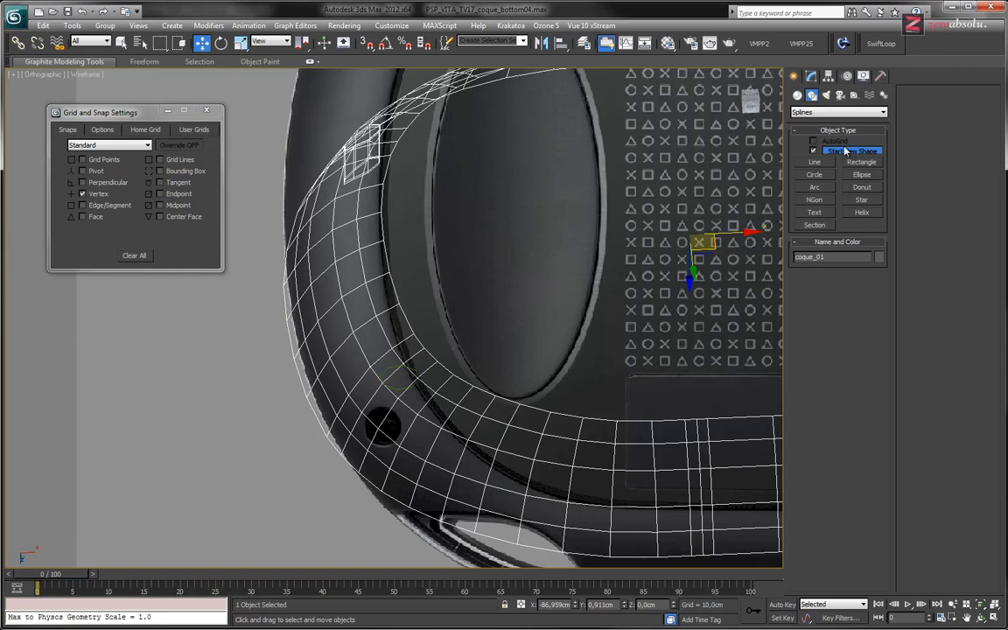
pyautogui.click(797, 94)
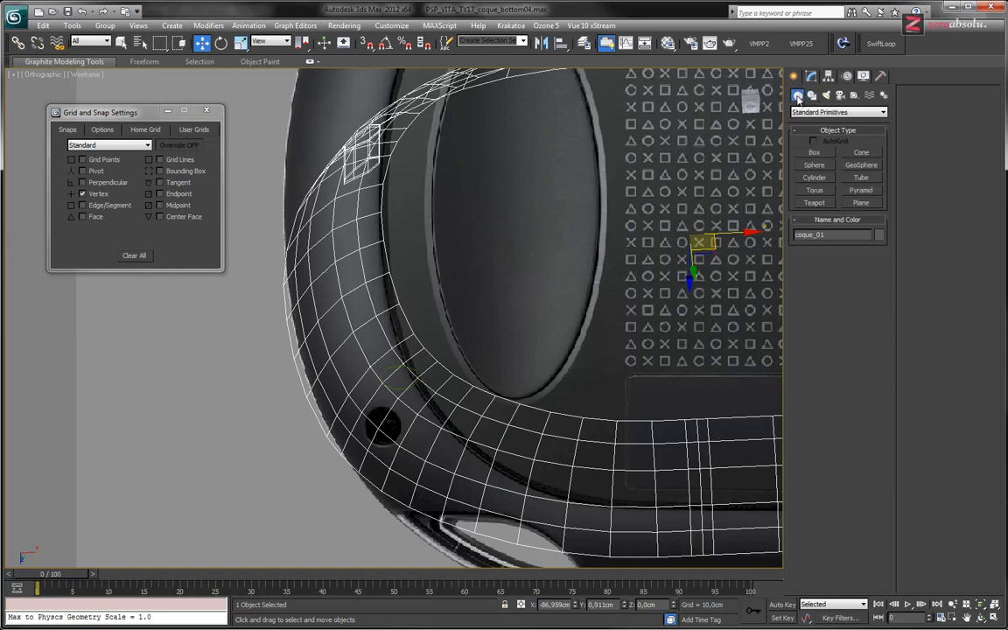
pyautogui.click(814, 112)
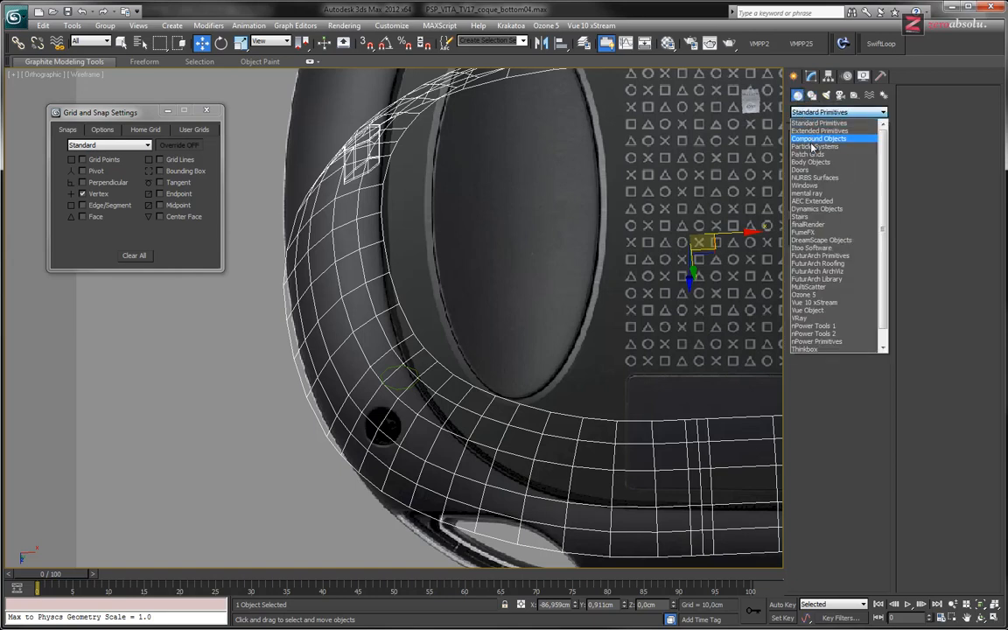
pyautogui.click(814, 138)
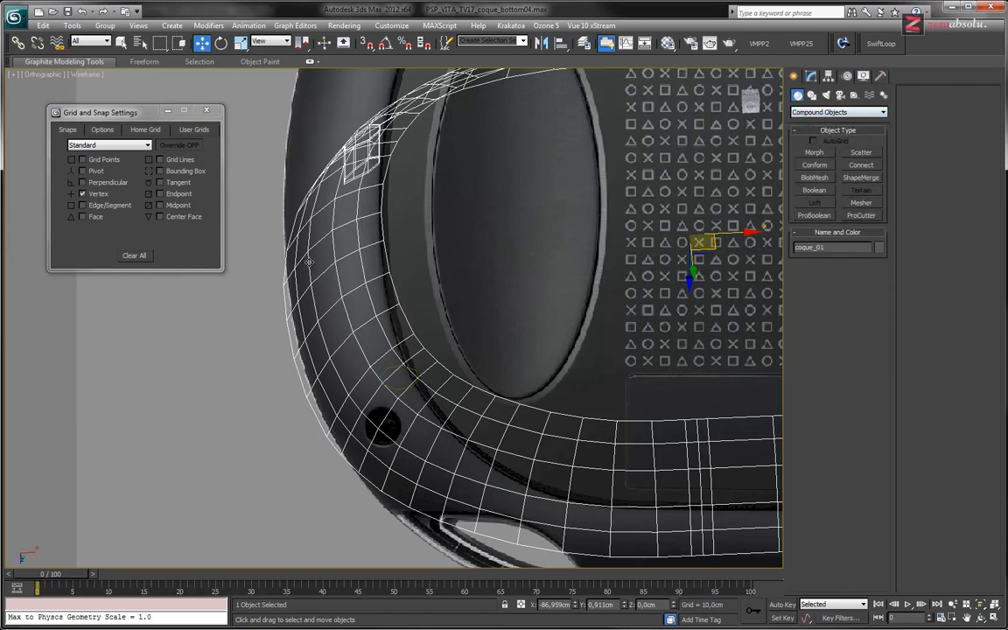
pyautogui.click(861, 177)
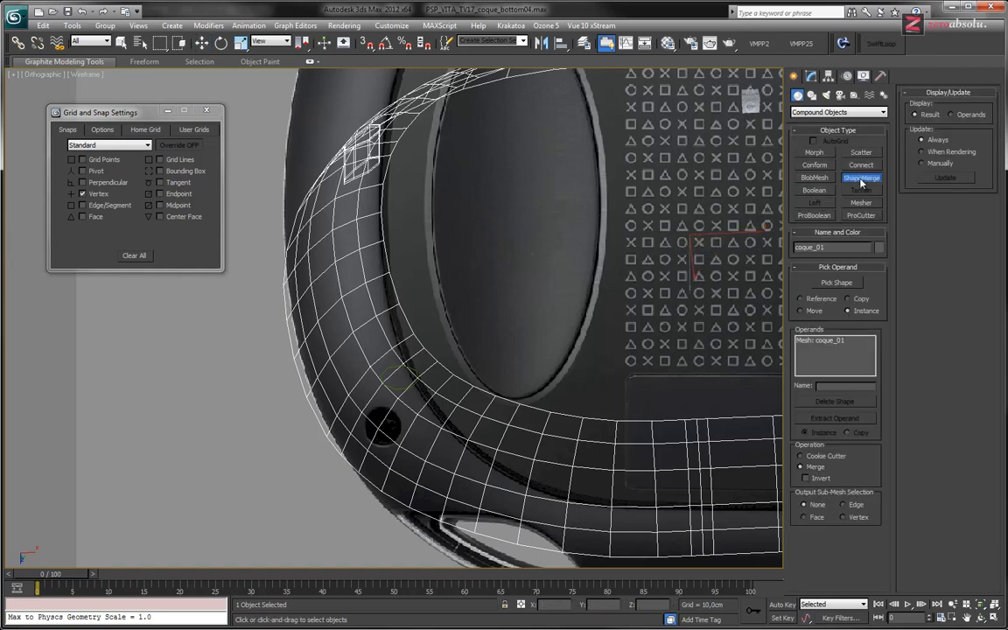
# Merge the Circle003 shape into coque_01 as an instance, check the projected outline in shaded view, and end shape picking.
pyautogui.click(811, 77)
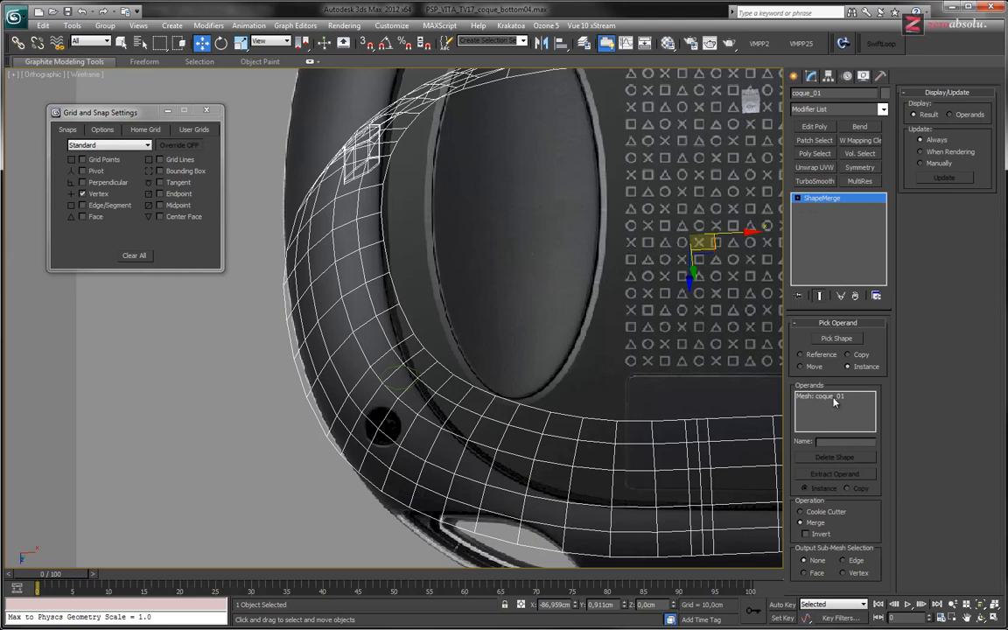
pyautogui.moveTo(487, 342); pyautogui.dragTo(449, 309, button='middle')
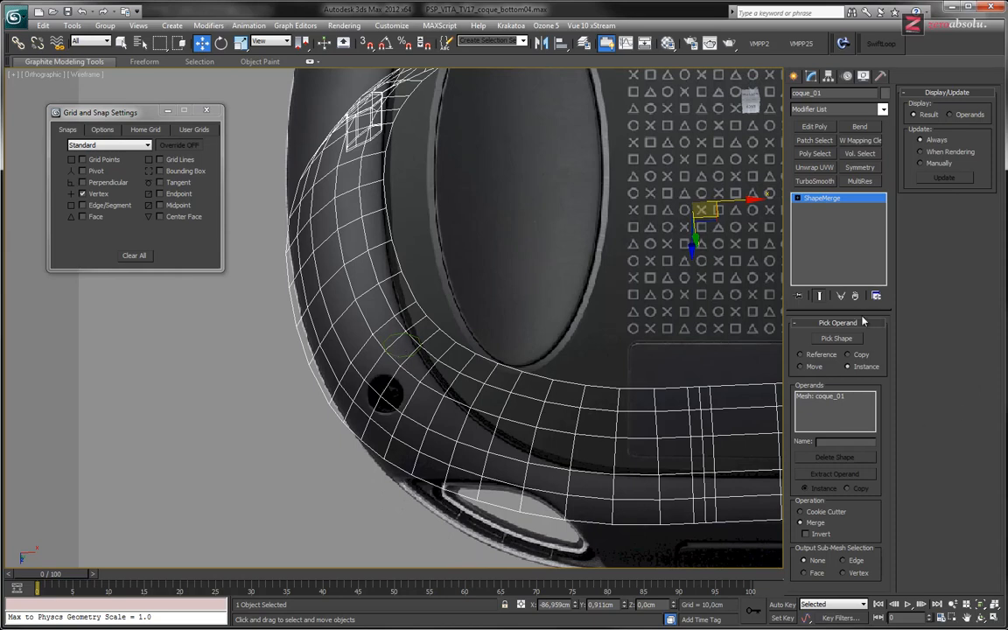
pyautogui.click(836, 340)
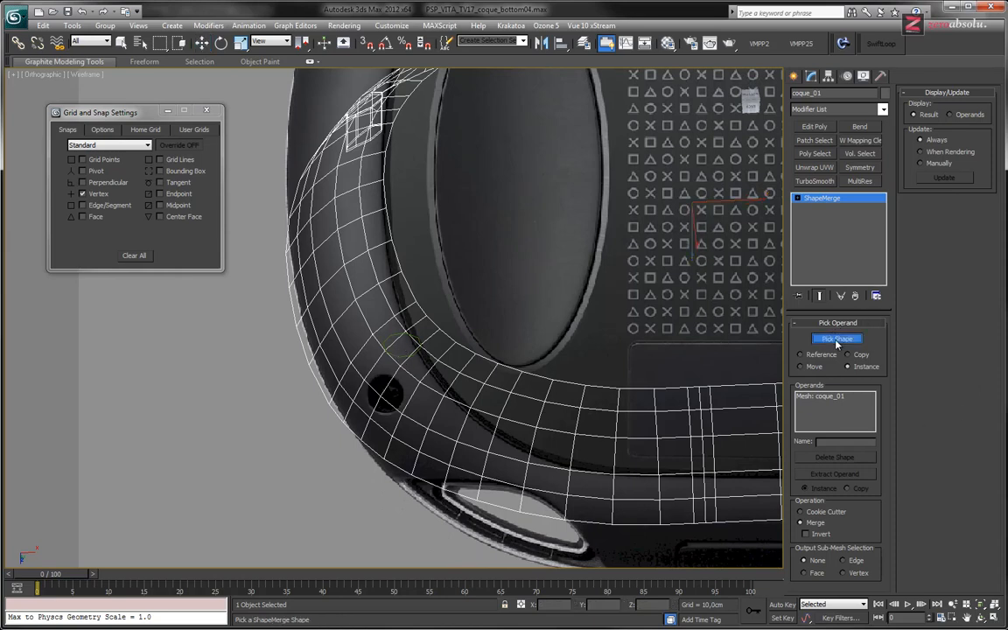
pyautogui.click(398, 356)
pyautogui.moveTo(426, 398)
pyautogui.keyDown('alt'); pyautogui.mouseDown(button='middle')
pyautogui.moveTo(434, 409)
pyautogui.moveTo(413, 395)
pyautogui.mouseUp(button='middle'); pyautogui.keyUp('alt')
pyautogui.scroll(8, 413, 395)
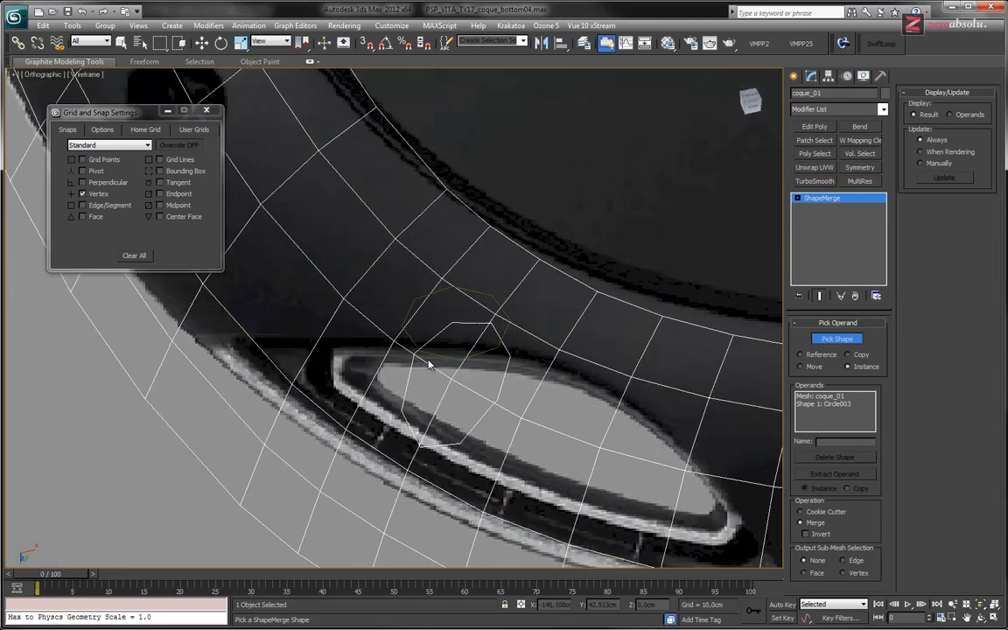
pyautogui.scroll(-6, 512, 376)
pyautogui.press('F3')
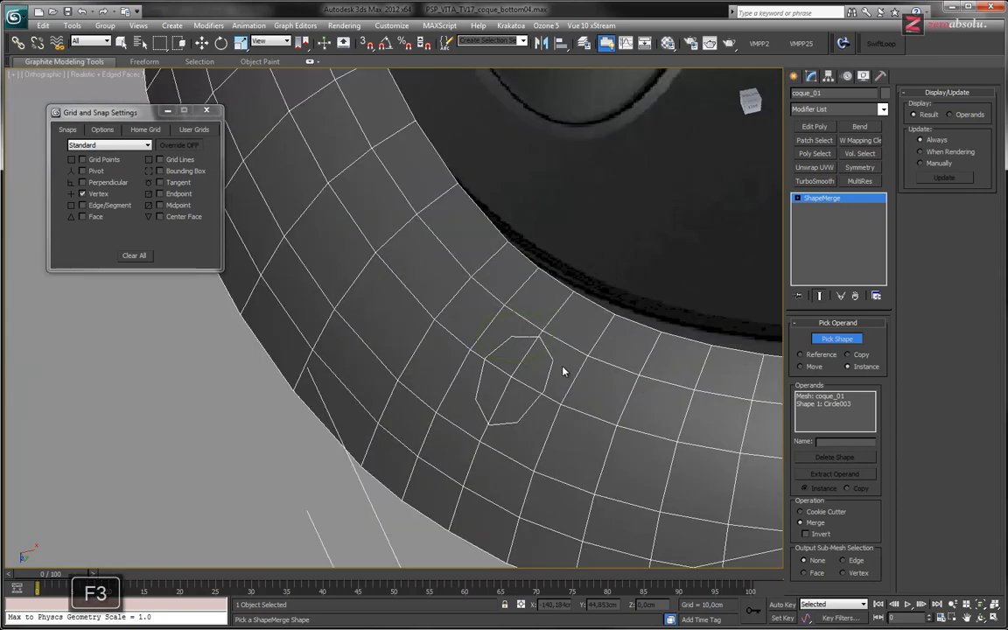
pyautogui.keyDown('alt'); pyautogui.moveTo(570, 389); pyautogui.dragTo(437, 331, button='middle'); pyautogui.keyUp('alt')
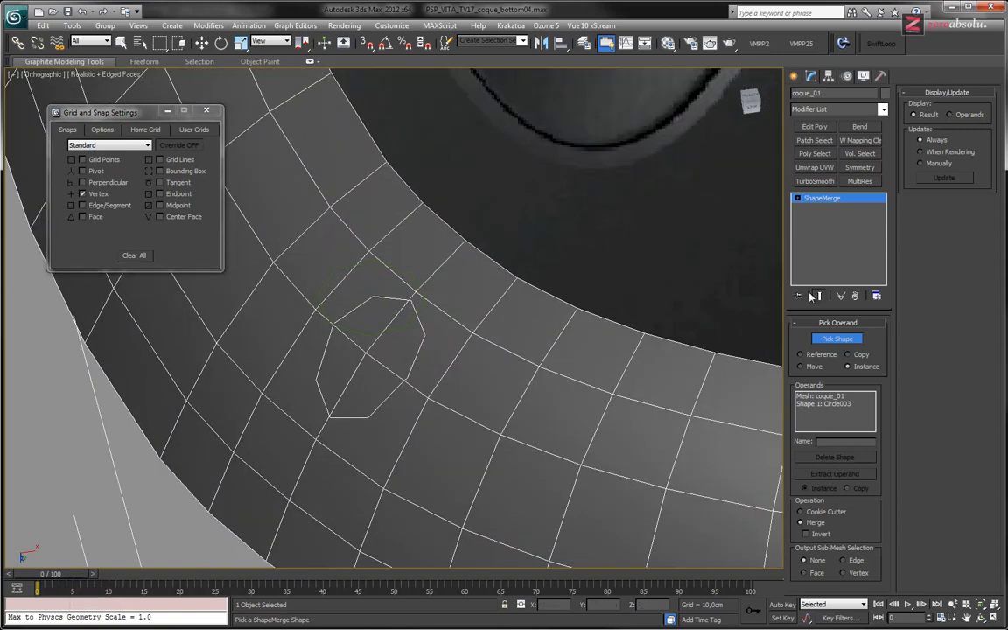
pyautogui.click(837, 341)
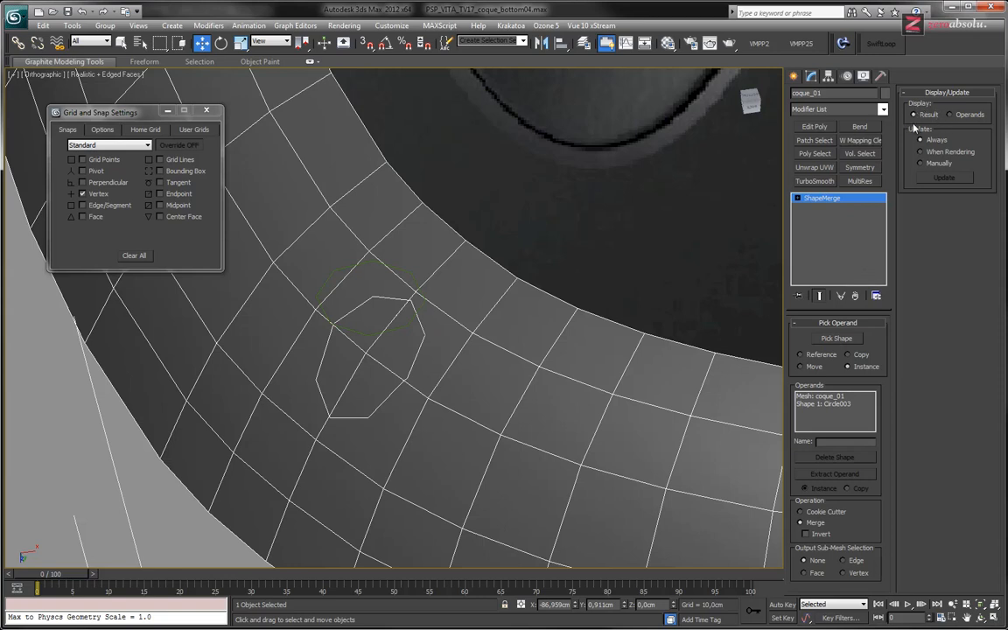
# Convert the merged coque_01 to Editable Poly and inspect the polygons inside the new hole outline.
pyautogui.rightClick(822, 201)
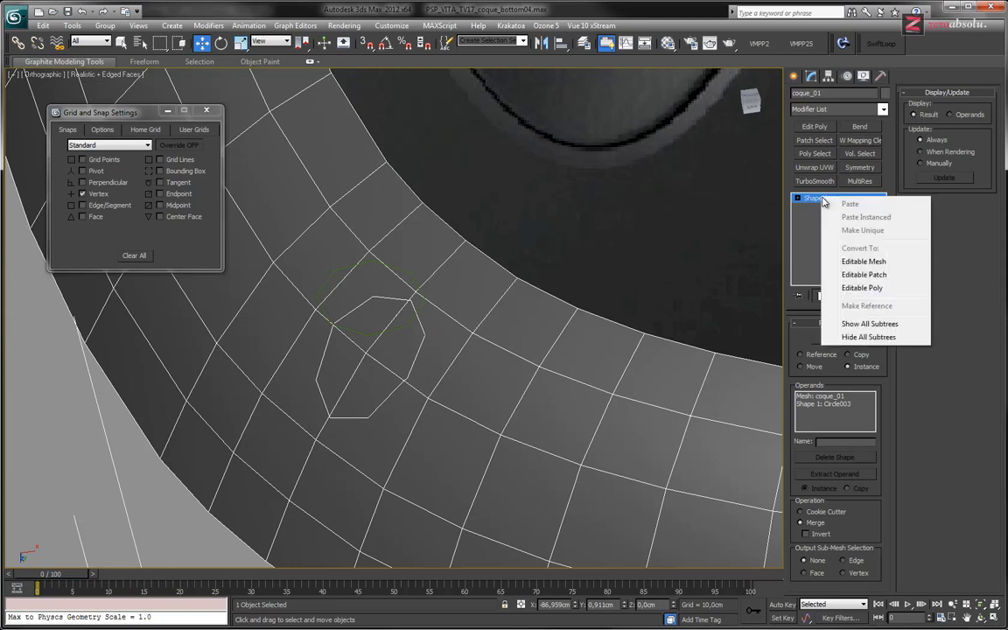
pyautogui.click(873, 288)
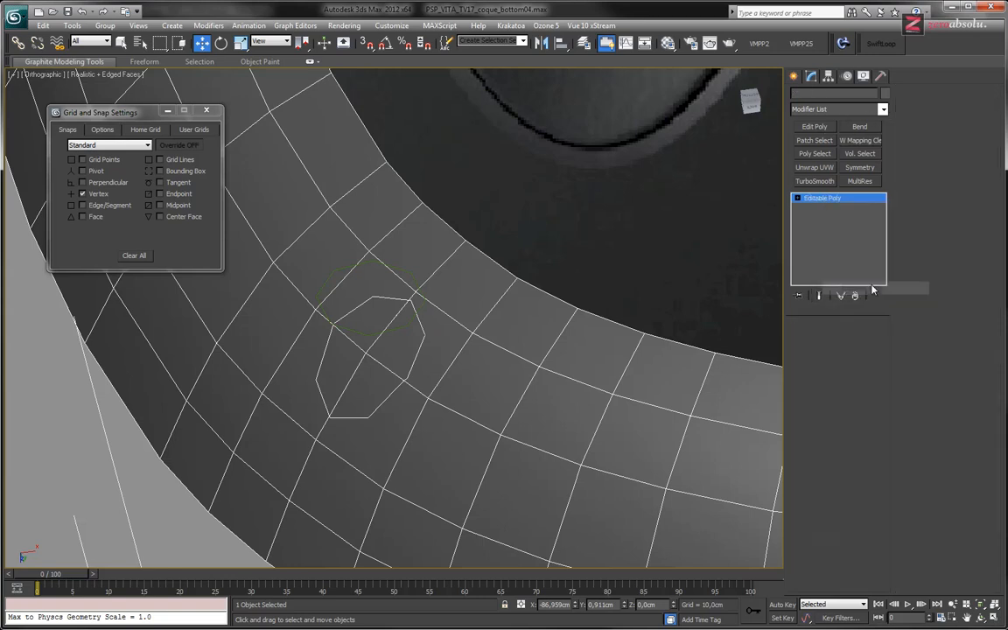
pyautogui.moveTo(520, 334); pyautogui.dragTo(503, 356, button='middle')
pyautogui.scroll(-5, 558, 337)
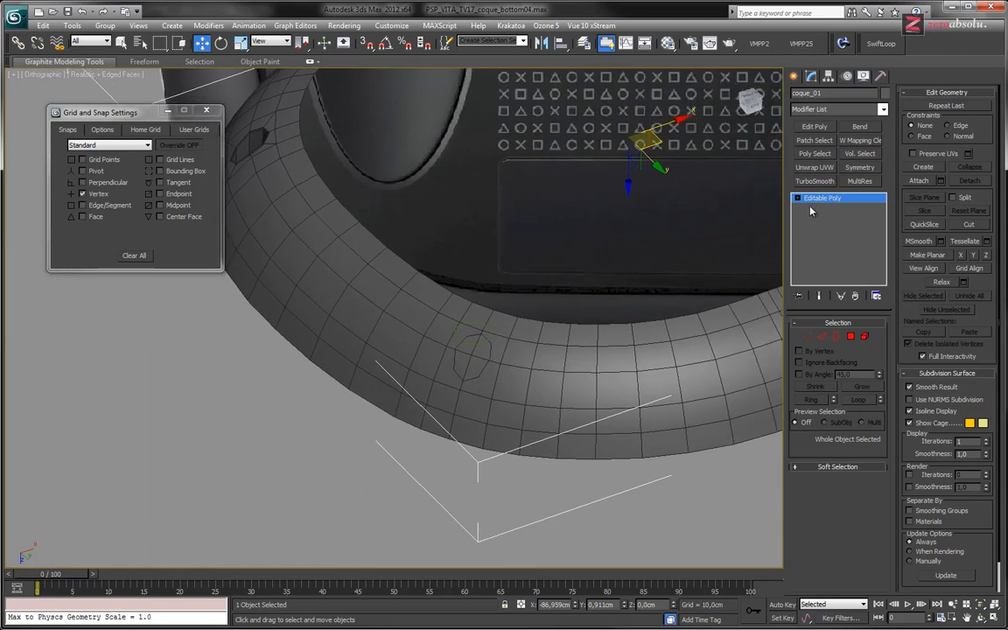
pyautogui.click(850, 336)
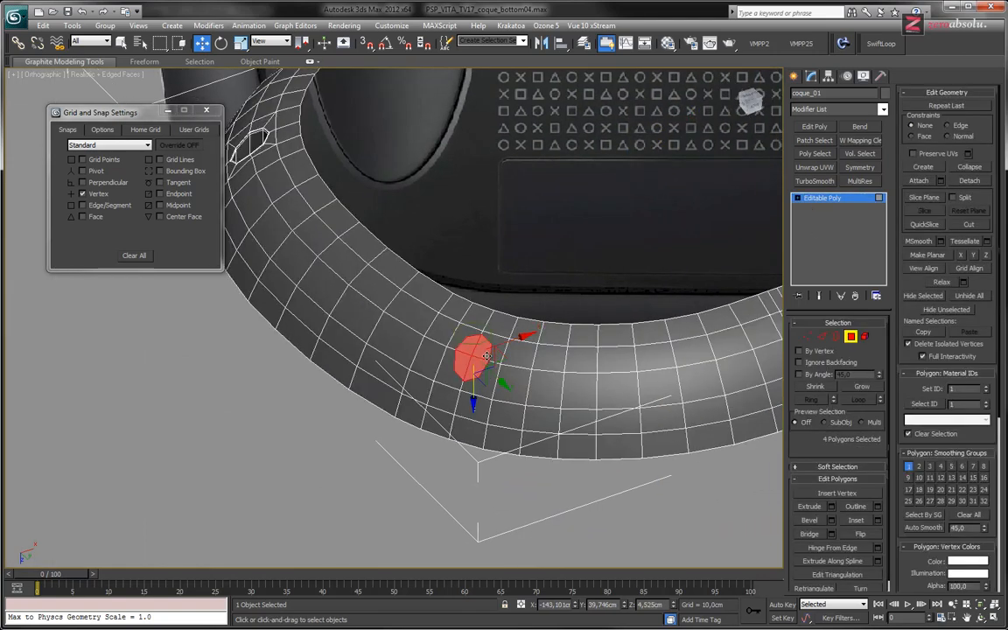
pyautogui.scroll(6, 484, 350)
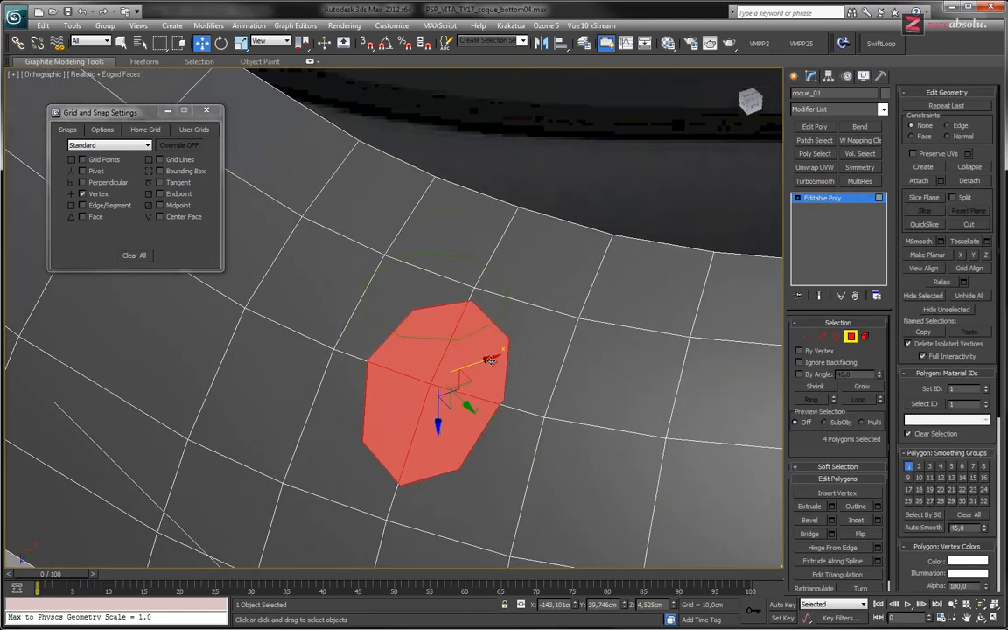
pyautogui.press('6')
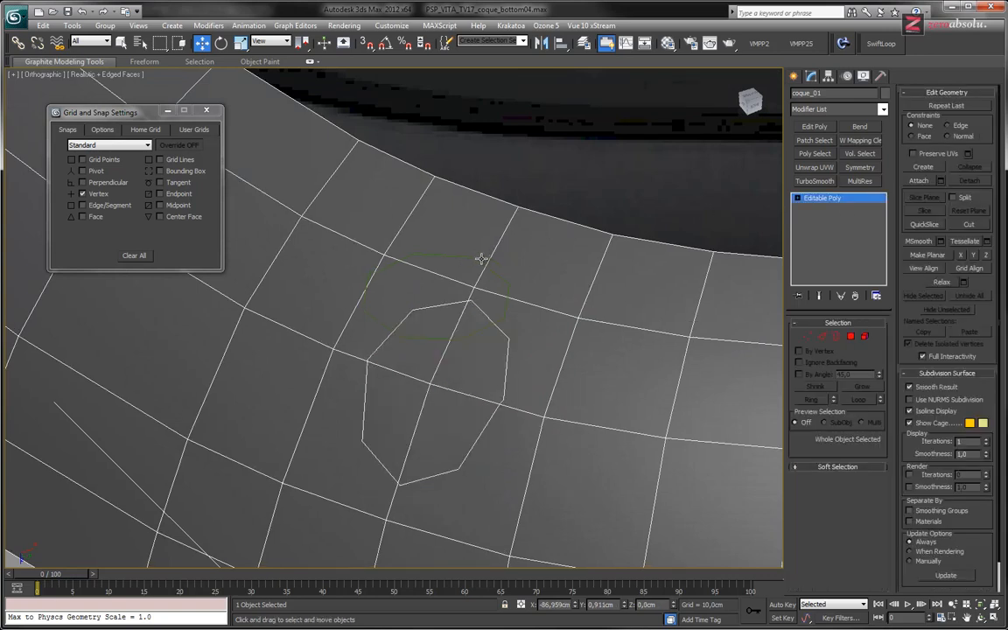
# Move the Circle003 guide away from the projected hole outline and reselect coque_01.
pyautogui.click(466, 254)
pyautogui.moveTo(450, 311); pyautogui.dragTo(444, 90)
pyautogui.moveTo(454, 332); pyautogui.dragTo(444, 285, button='middle')
pyautogui.scroll(2, 447, 313)
pyautogui.scroll(-1, 445, 318)
pyautogui.moveTo(464, 247); pyautogui.dragTo(527, 307, button='middle')
pyautogui.hotkey('alt', 'p')
pyautogui.click(611, 278)
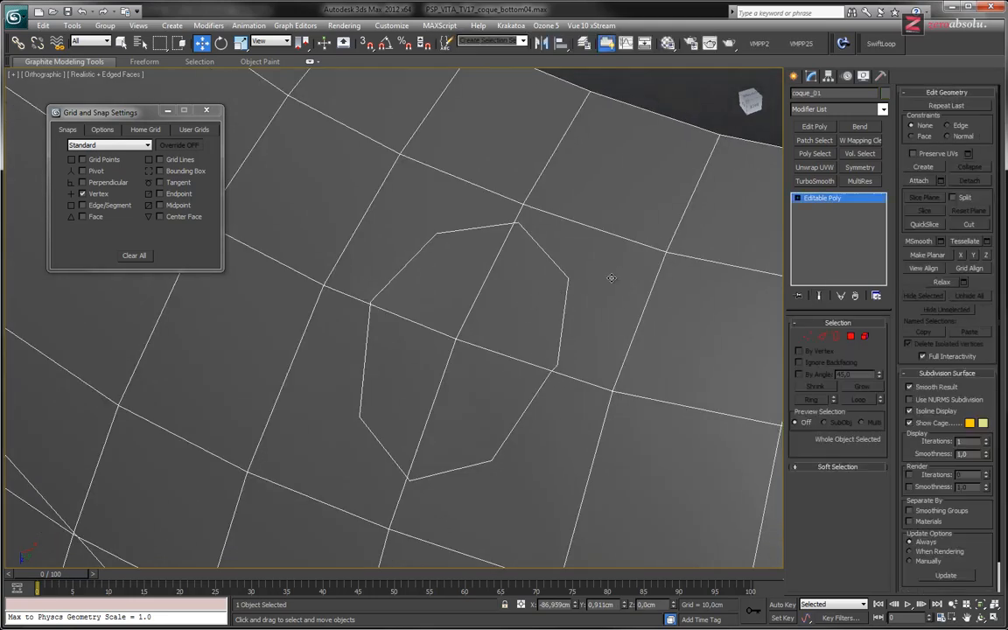
# In edge editing, cut an edge from the hole outline's corner vertex beside the crossing grid edge to the nearest surrounding grid vertex.
pyautogui.keyDown('alt'); pyautogui.moveTo(758, 288); pyautogui.dragTo(635, 288, button='middle'); pyautogui.keyUp('alt')
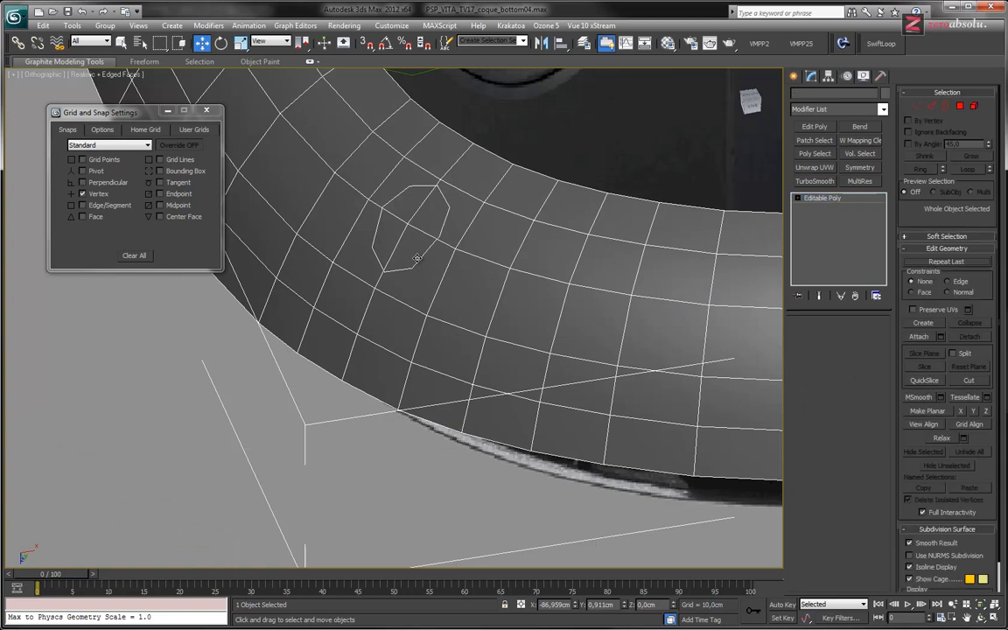
pyautogui.click(820, 335)
pyautogui.click(411, 249)
pyautogui.keyDown('alt'); pyautogui.moveTo(411, 250); pyautogui.dragTo(606, 338, button='middle'); pyautogui.keyUp('alt')
pyautogui.scroll(5, 488, 307)
pyautogui.scroll(-1, 546, 327)
pyautogui.keyDown('alt'); pyautogui.moveTo(546, 327); pyautogui.dragTo(495, 337, button='middle'); pyautogui.keyUp('alt')
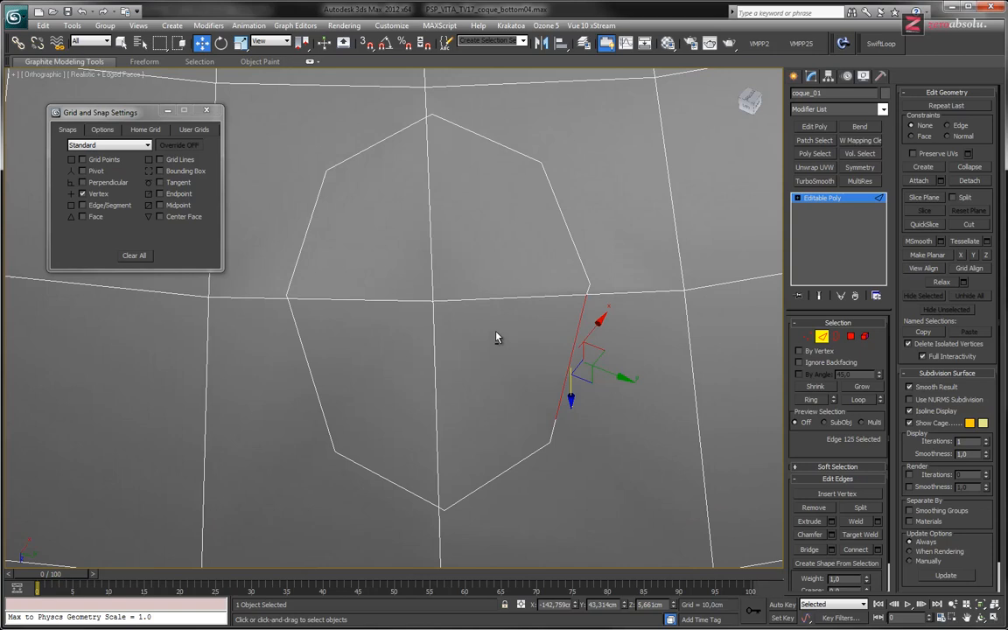
pyautogui.click(969, 225)
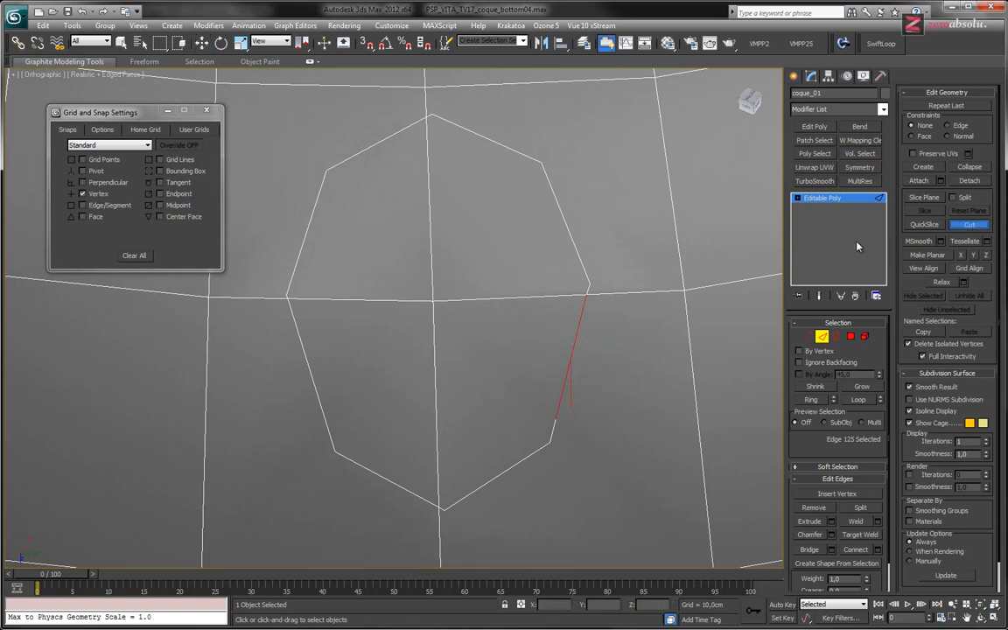
pyautogui.click(589, 287)
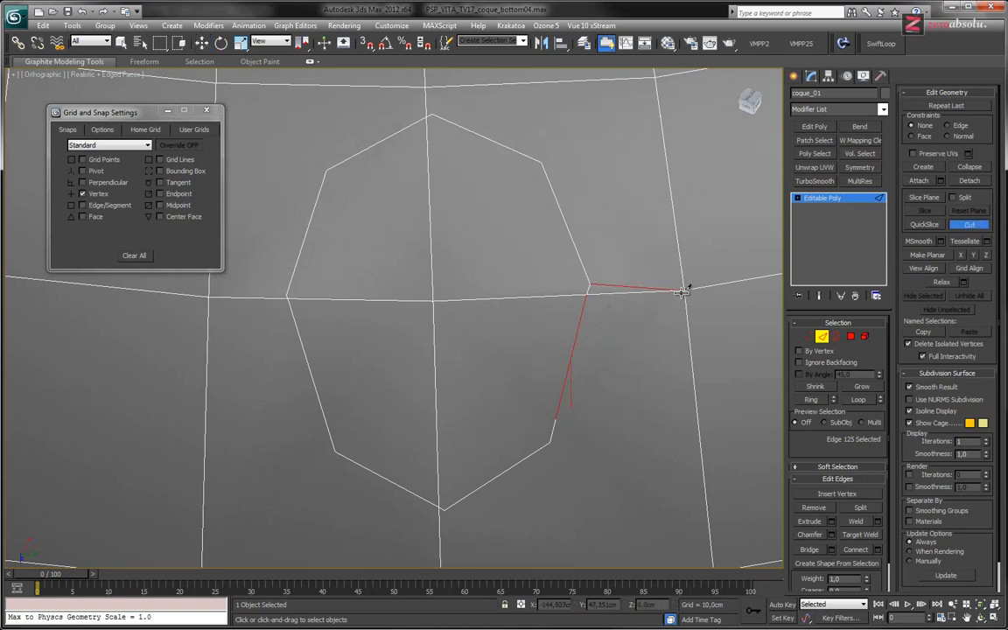
pyautogui.click(685, 289)
pyautogui.rightClick(653, 207)
pyautogui.moveTo(544, 210); pyautogui.dragTo(549, 281, button='middle')
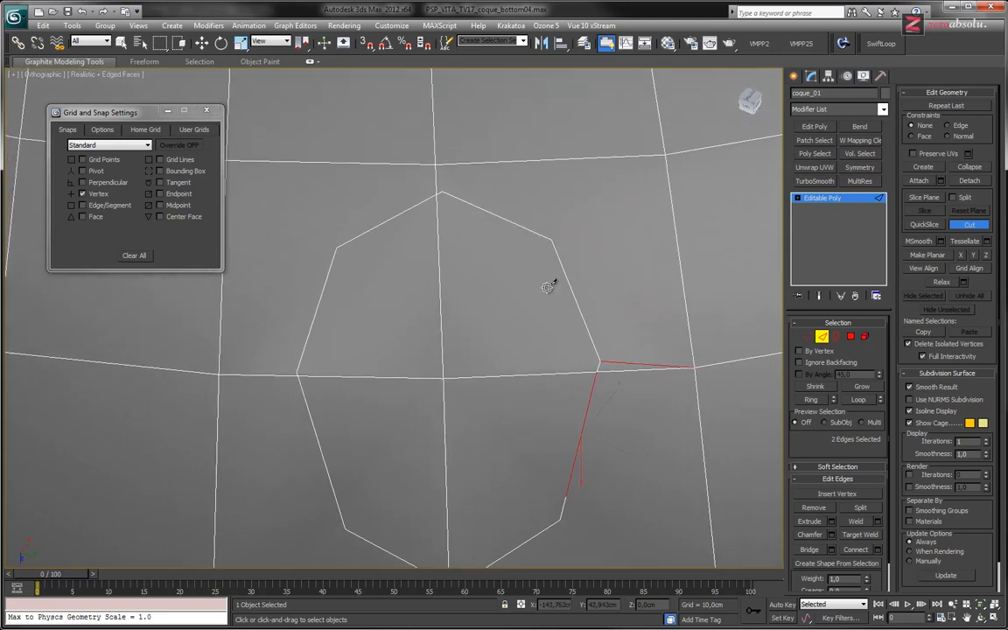
# Cut edges from the hole outline's upper-right, top, upper-left and left vertices to the nearest surrounding grid vertices.
pyautogui.click(551, 238)
pyautogui.click(667, 153)
pyautogui.click(444, 191)
pyautogui.click(437, 163)
pyautogui.moveTo(438, 247); pyautogui.dragTo(475, 229, button='middle')
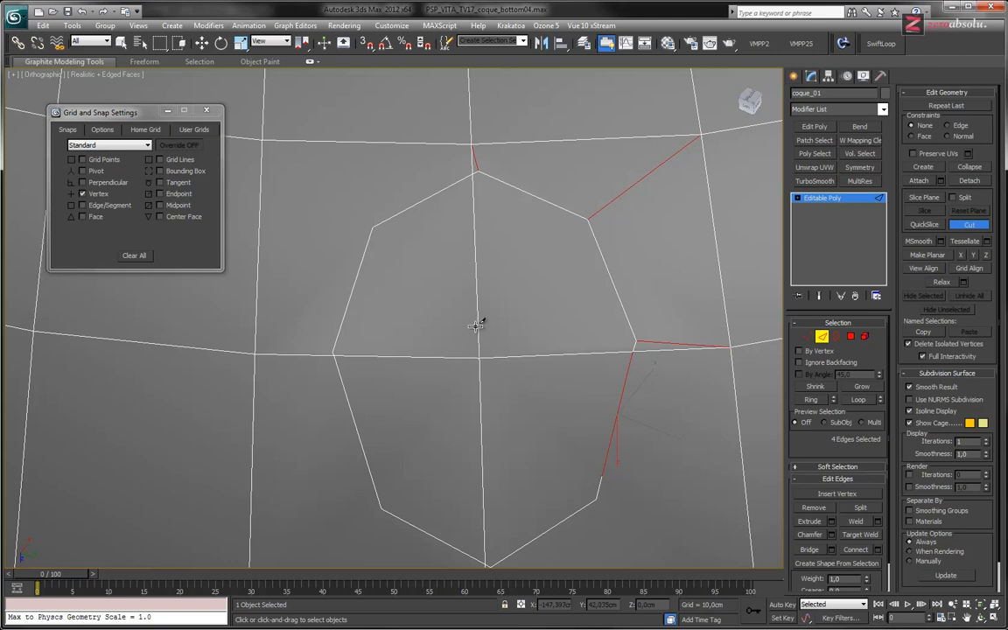
pyautogui.click(379, 224)
pyautogui.click(262, 138)
pyautogui.rightClick(334, 345)
pyautogui.click(334, 352)
pyautogui.rightClick(416, 400)
pyautogui.moveTo(470, 425); pyautogui.dragTo(478, 233, button='middle')
# Cut edges from the hole outline's lower-left, bottom and lower-right vertices to the surrounding grid vertices, and finish cutting.
pyautogui.click(389, 317)
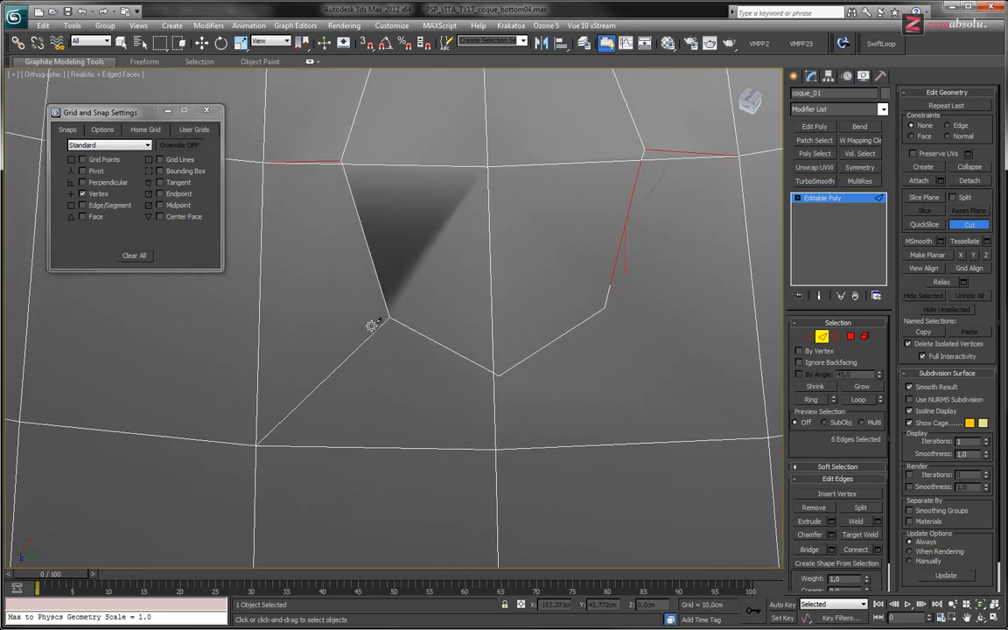
pyautogui.click(256, 443)
pyautogui.rightClick(500, 374)
pyautogui.click(500, 374)
pyautogui.click(496, 446)
pyautogui.rightClick(499, 445)
pyautogui.click(605, 307)
pyautogui.click(768, 435)
pyautogui.rightClick(574, 288)
pyautogui.moveTo(524, 279); pyautogui.dragTo(538, 321, button='middle')
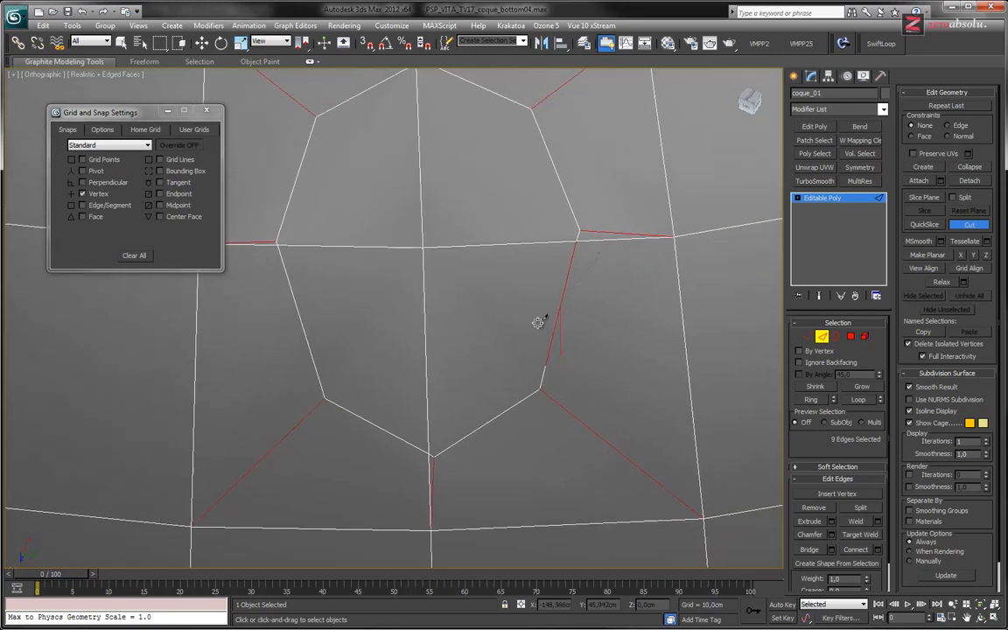
pyautogui.press('w')
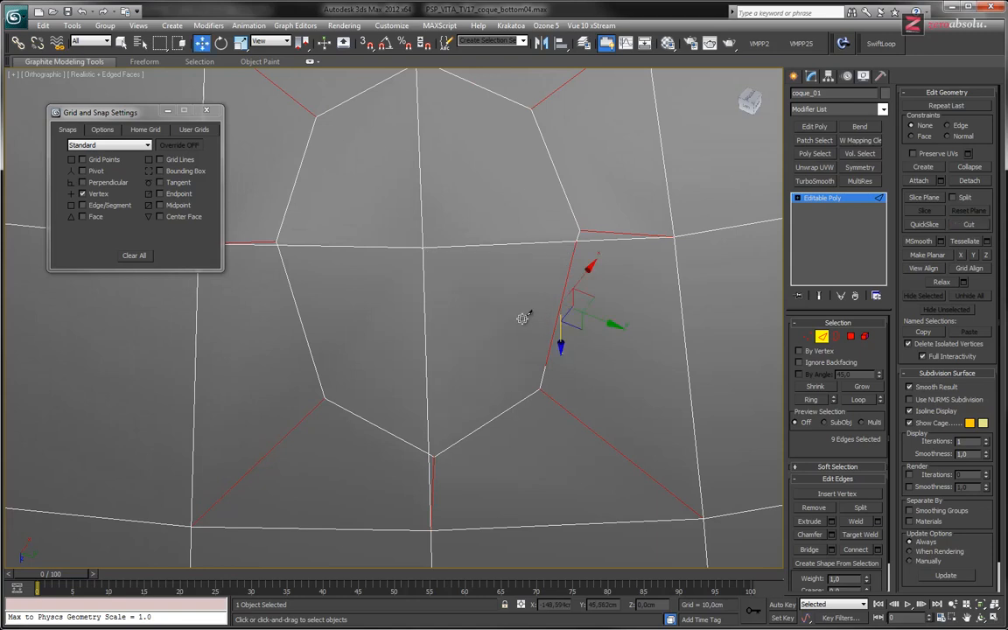
# Remove the four original grid edges running beside the new cuts at the right, top, left and bottom of the hole outline.
pyautogui.click(603, 239)
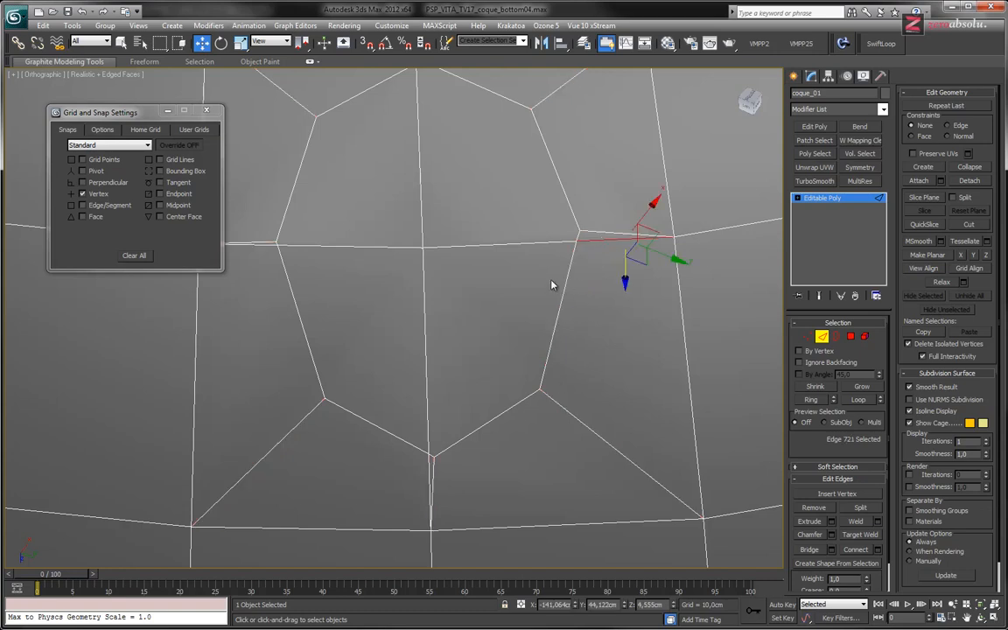
pyautogui.moveTo(551, 284); pyautogui.dragTo(560, 335, button='middle')
pyautogui.click(122, 45)
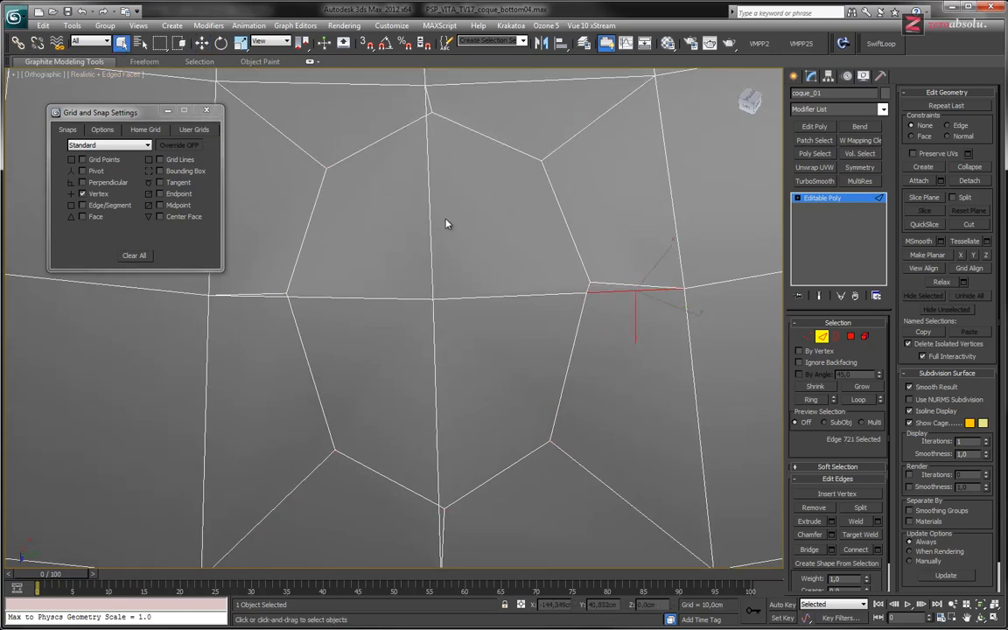
pyautogui.keyDown('ctrl'); pyautogui.click(425, 108); pyautogui.keyUp('ctrl')
pyautogui.moveTo(384, 156); pyautogui.dragTo(408, 161, button='middle')
pyautogui.moveTo(376, 316); pyautogui.dragTo(365, 269, button='middle')
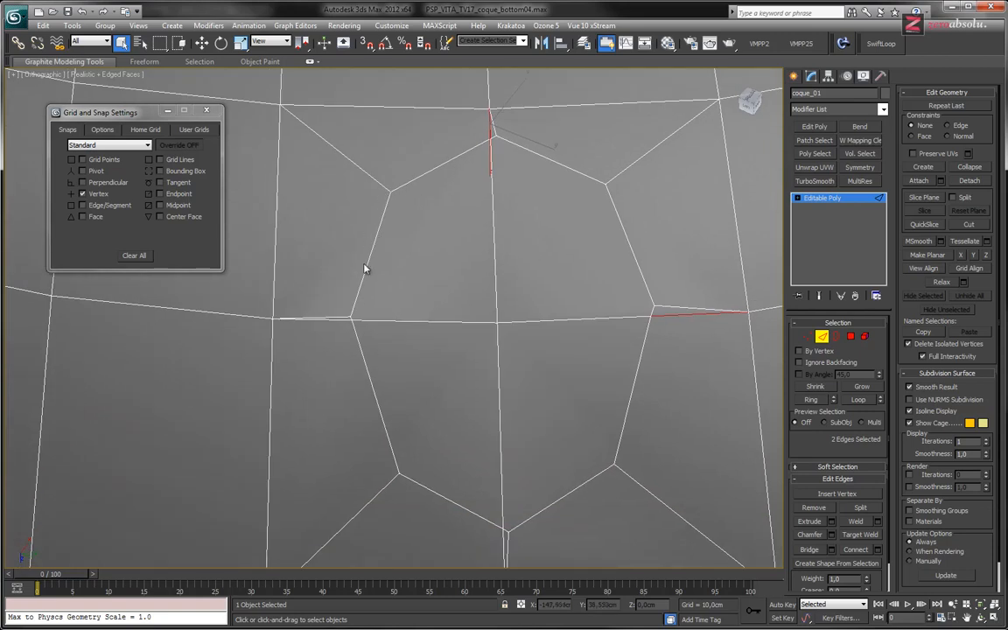
pyautogui.keyDown('ctrl'); pyautogui.click(340, 317); pyautogui.keyUp('ctrl')
pyautogui.keyDown('alt'); pyautogui.click(341, 316); pyautogui.keyUp('alt')
pyautogui.keyDown('ctrl'); pyautogui.click(341, 320); pyautogui.keyUp('ctrl')
pyautogui.moveTo(366, 414); pyautogui.dragTo(344, 301, button='middle')
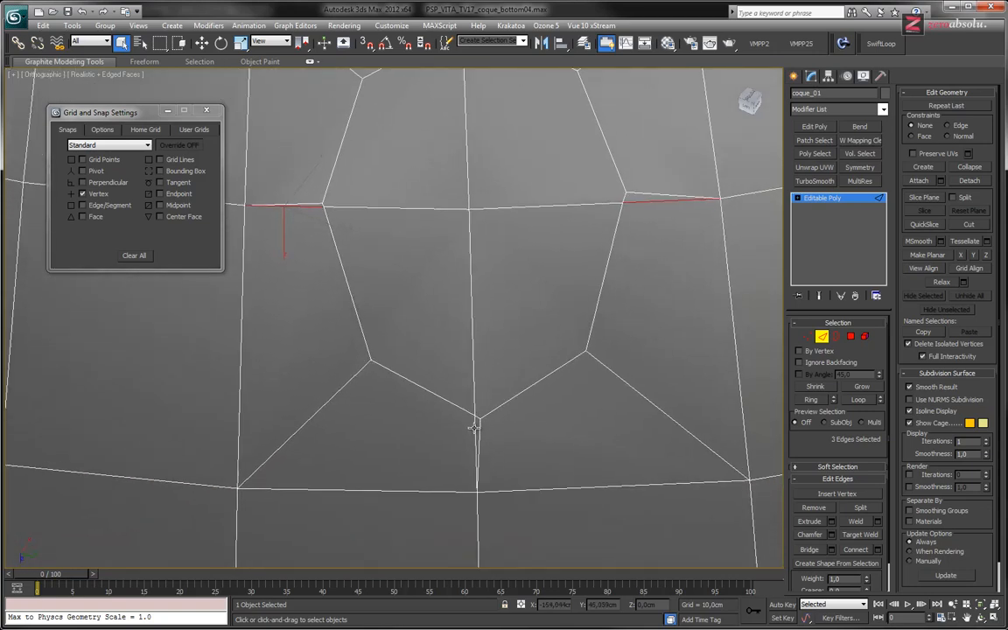
pyautogui.keyDown('ctrl'); pyautogui.click(475, 427); pyautogui.keyUp('ctrl')
pyautogui.moveTo(475, 324); pyautogui.dragTo(477, 344, button='middle')
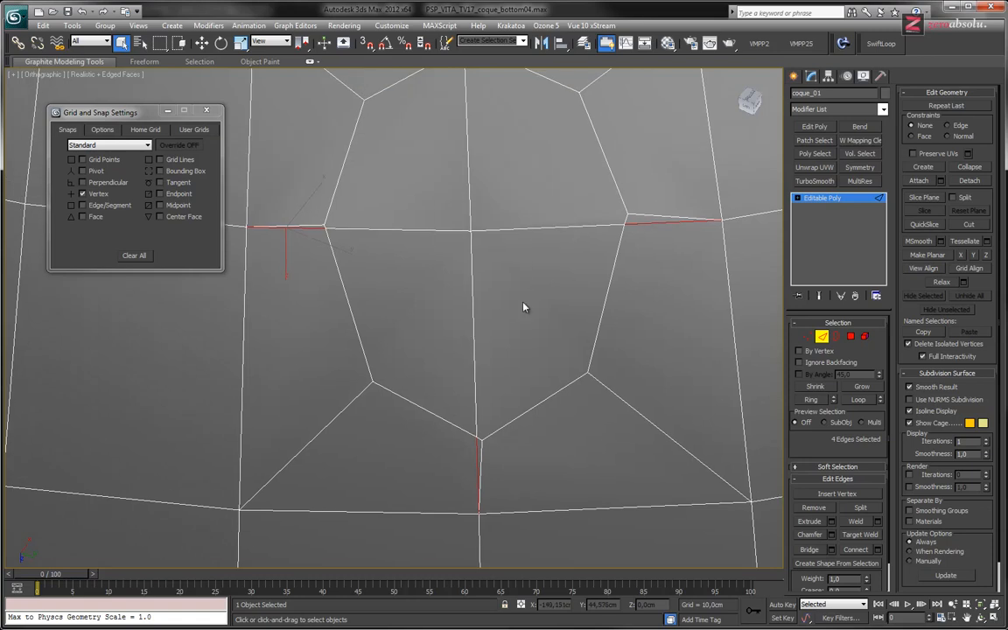
pyautogui.hotkey('ctrl', 'BackSpace')
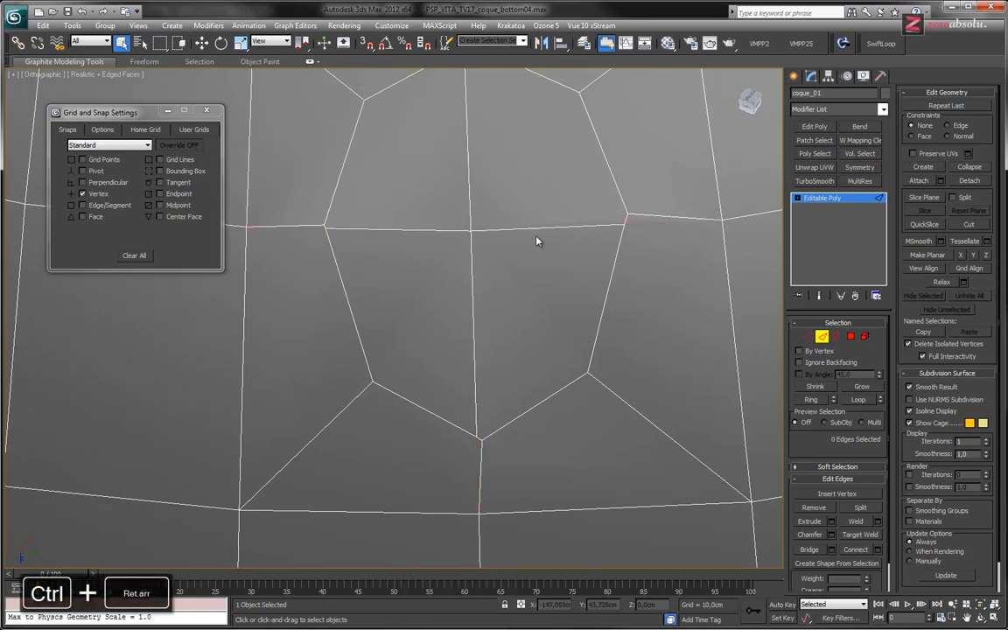
# Remove the four crossing edges inside the hole outline to leave a single polygon.
pyautogui.moveTo(537, 241); pyautogui.dragTo(537, 299, button='middle')
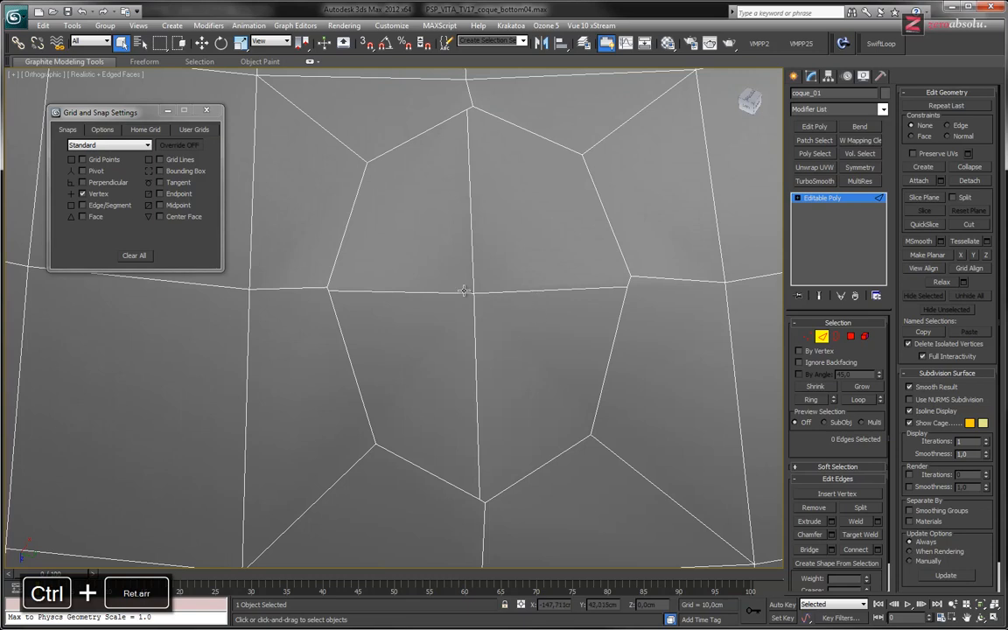
pyautogui.moveTo(457, 281); pyautogui.dragTo(496, 318)
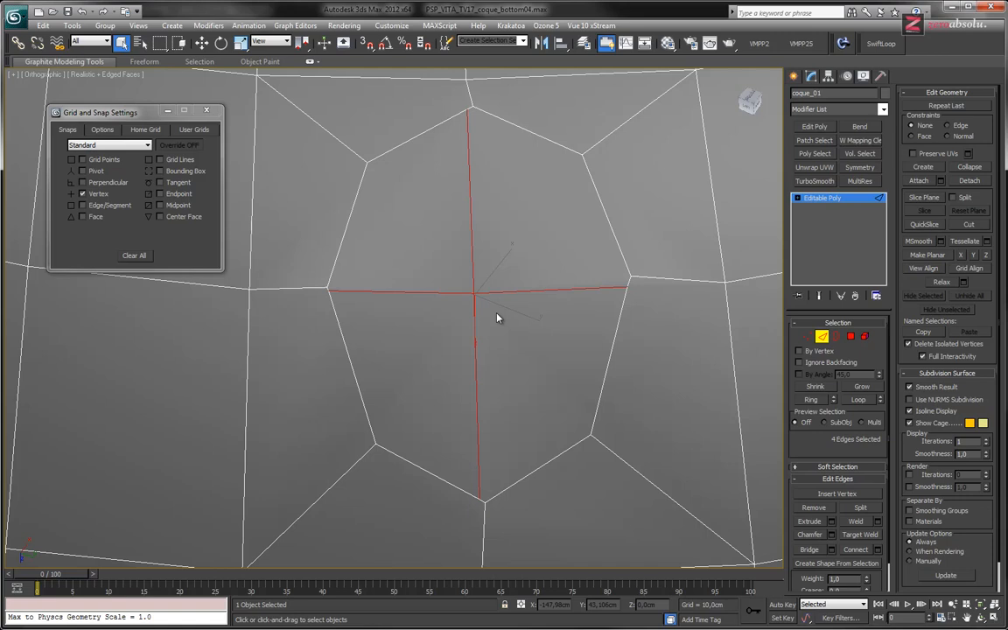
pyautogui.hotkey('ctrl', 'BackSpace')
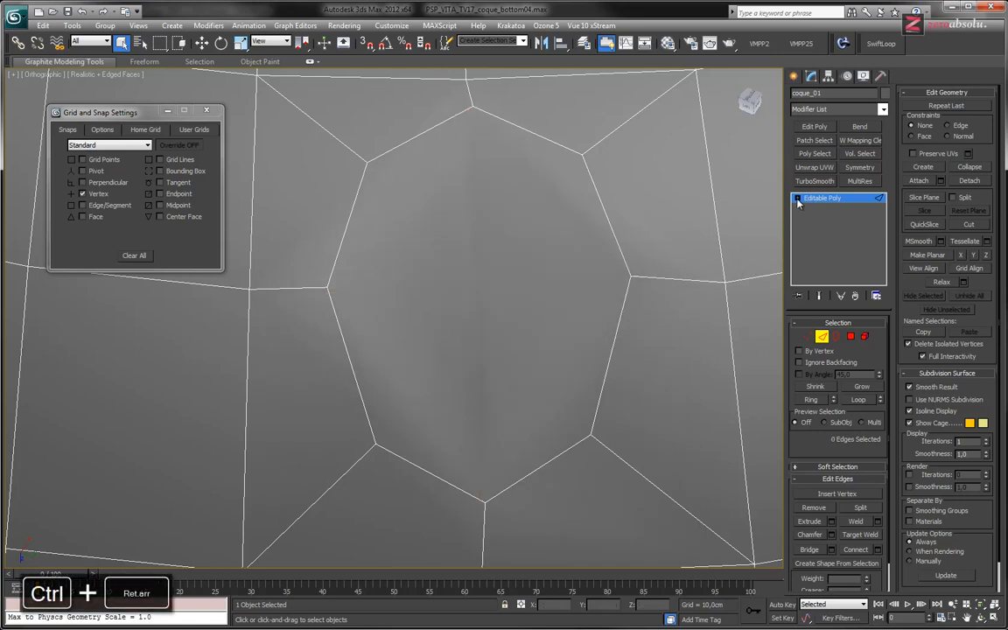
# Try insetting the single hole polygon by 0.125 cm, and undo the inset.
pyautogui.press('4')
pyautogui.click(480, 266)
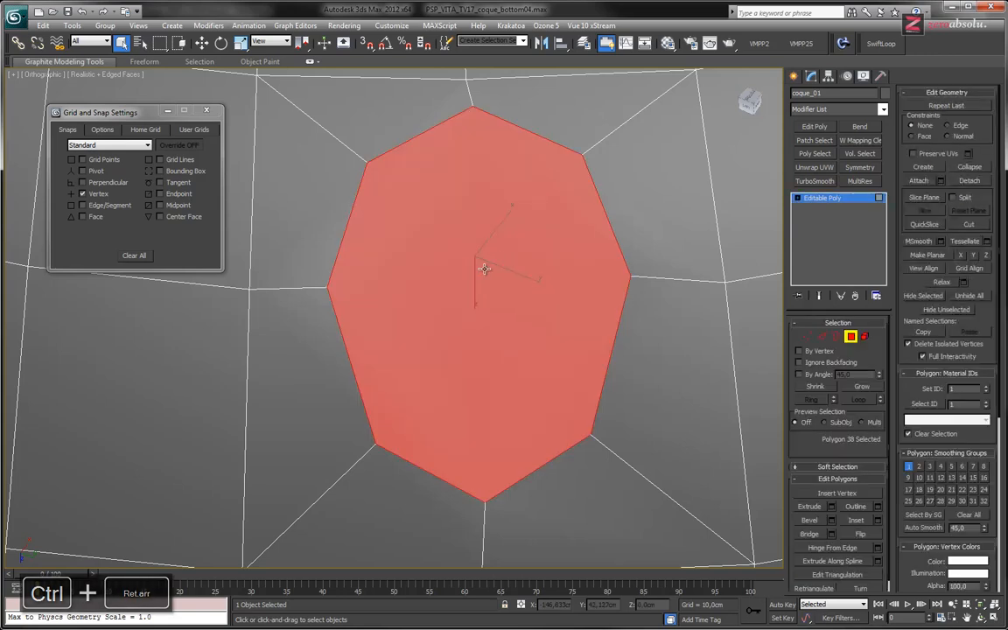
pyautogui.moveTo(489, 277)
pyautogui.keyDown('alt'); pyautogui.mouseDown(button='middle')
pyautogui.moveTo(543, 304)
pyautogui.moveTo(515, 281)
pyautogui.moveTo(523, 285)
pyautogui.mouseUp(button='middle'); pyautogui.keyUp('alt')
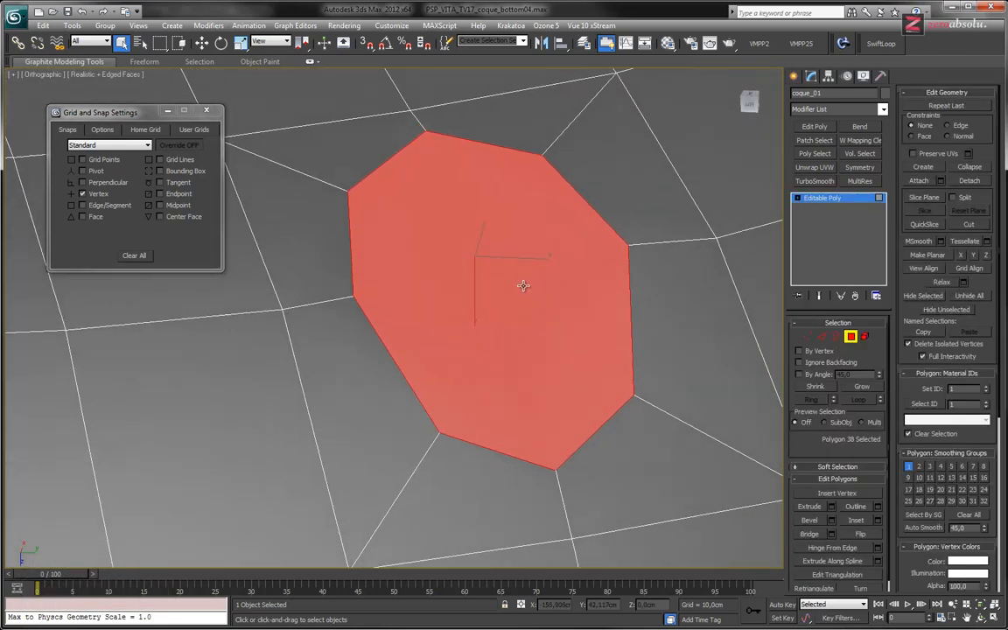
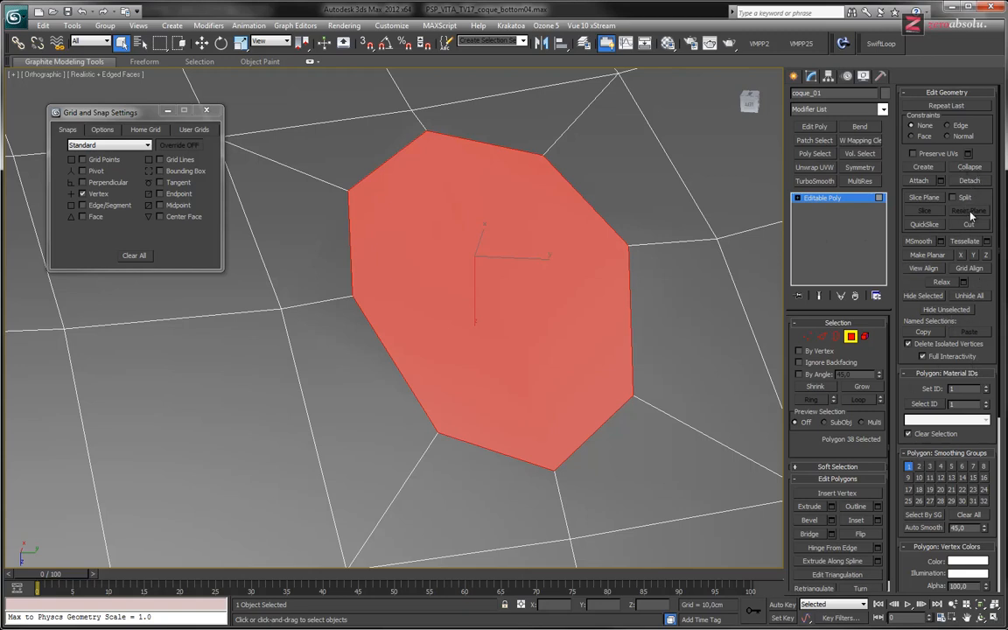
pyautogui.click(877, 520)
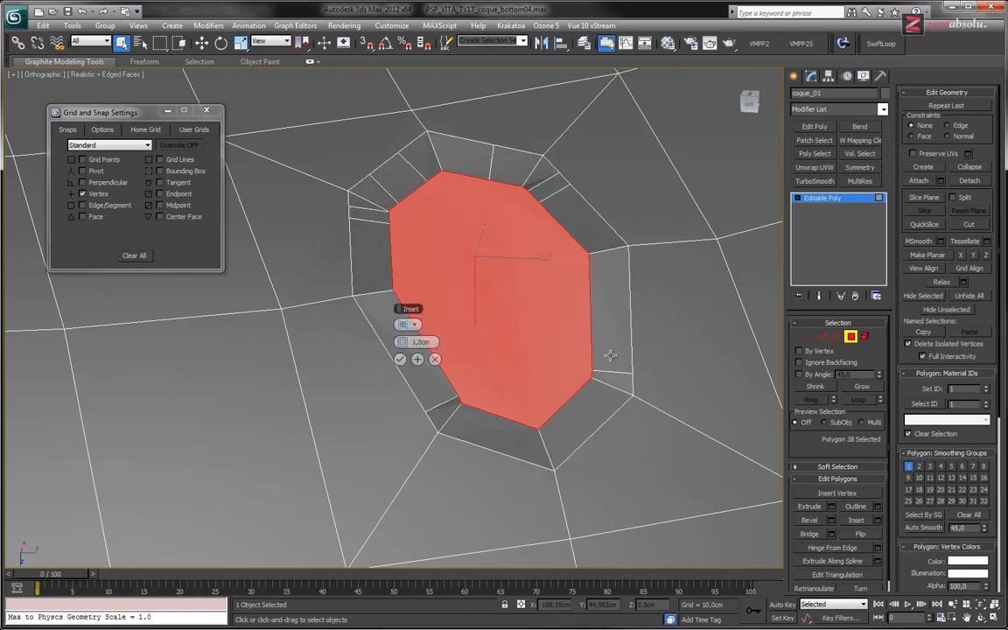
pyautogui.moveTo(422, 339); pyautogui.dragTo(366, 342)
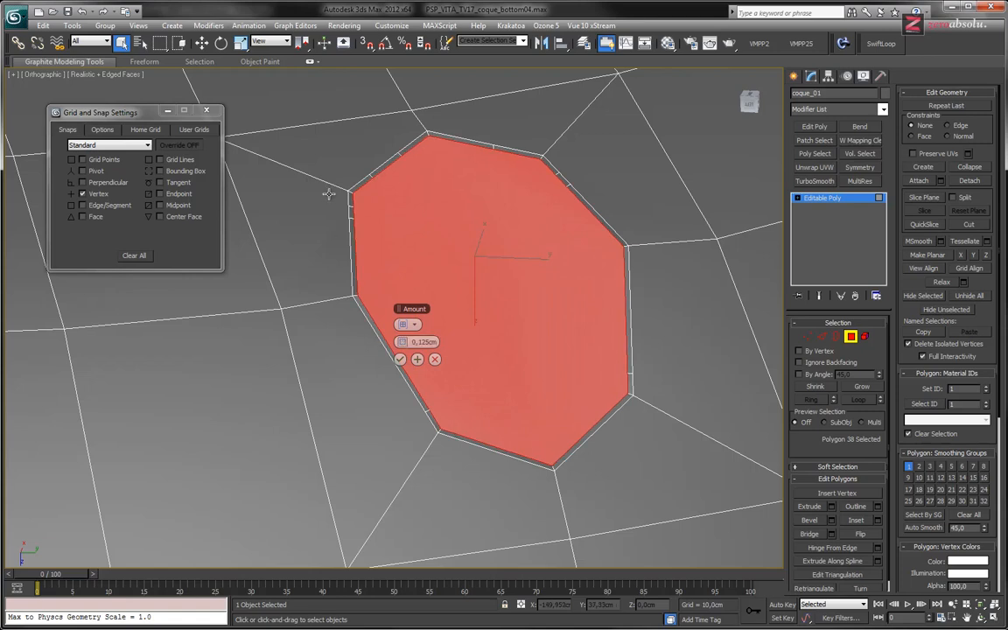
pyautogui.rightClick(486, 310)
pyautogui.click(609, 148)
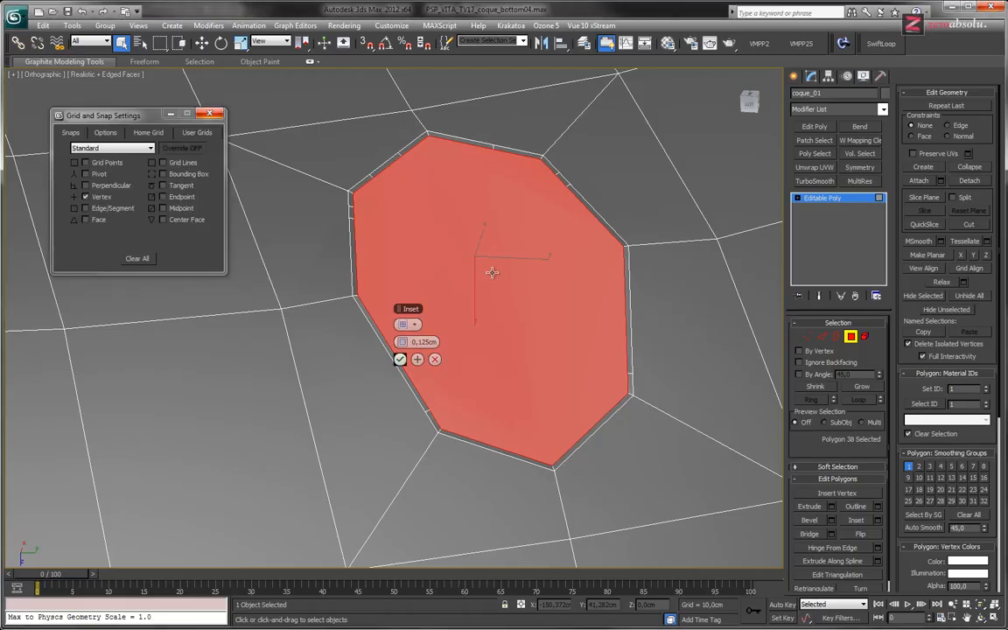
pyautogui.hotkey('ctrl', 'z')
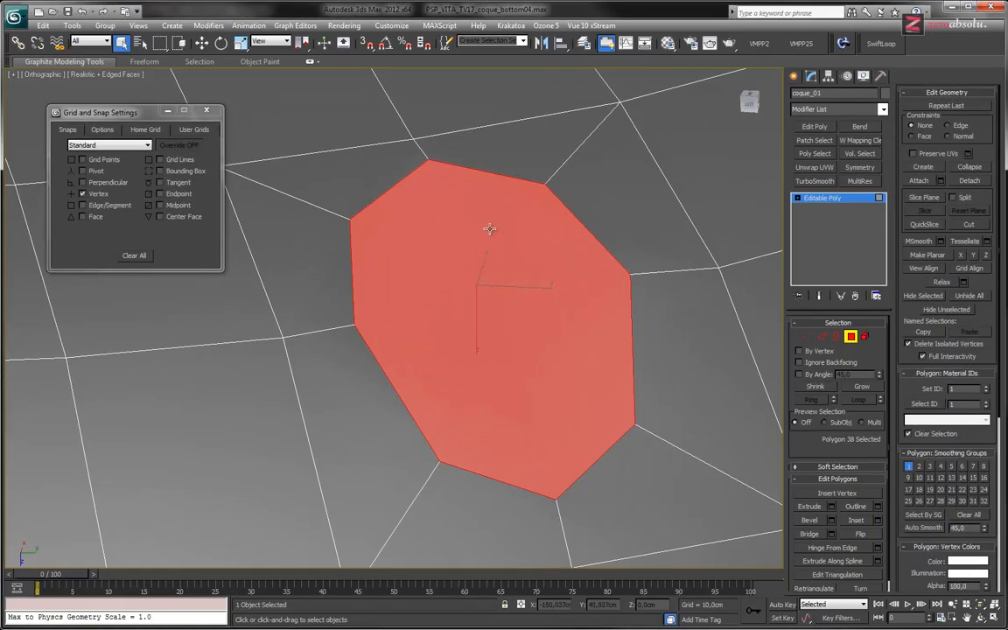
# Remove the stray vertices between the corners of the hole outline, keeping only its eight corner vertices.
pyautogui.moveTo(489, 227); pyautogui.dragTo(486, 240, button='middle')
pyautogui.keyDown('ctrl'); pyautogui.click(807, 335); pyautogui.keyUp('ctrl')
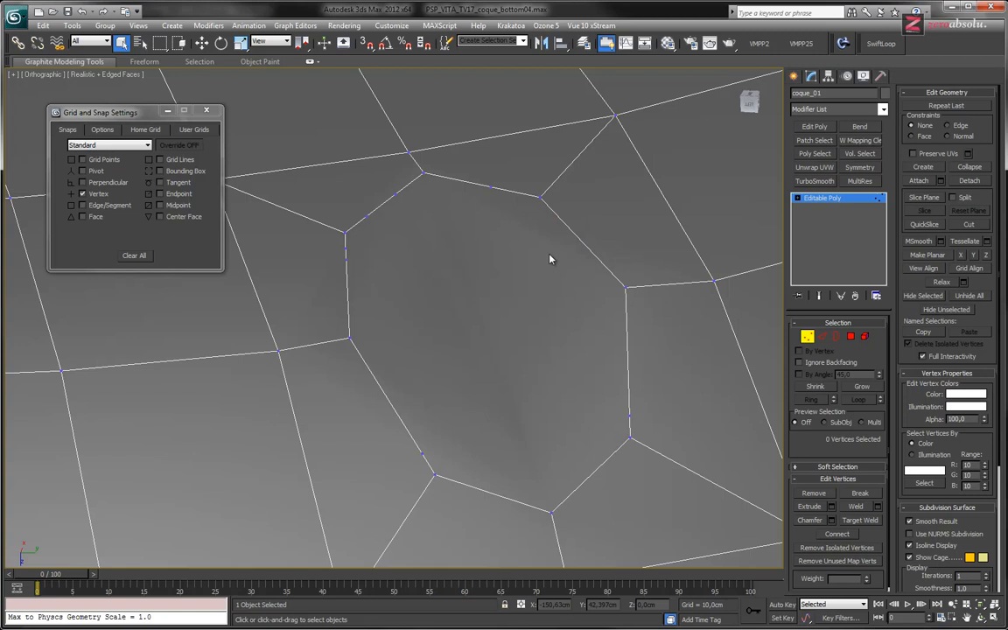
pyautogui.moveTo(633, 426); pyautogui.dragTo(639, 432)
pyautogui.moveTo(398, 189); pyautogui.dragTo(398, 189)
pyautogui.press('BackSpace')
pyautogui.moveTo(500, 333); pyautogui.dragTo(497, 322, button='middle')
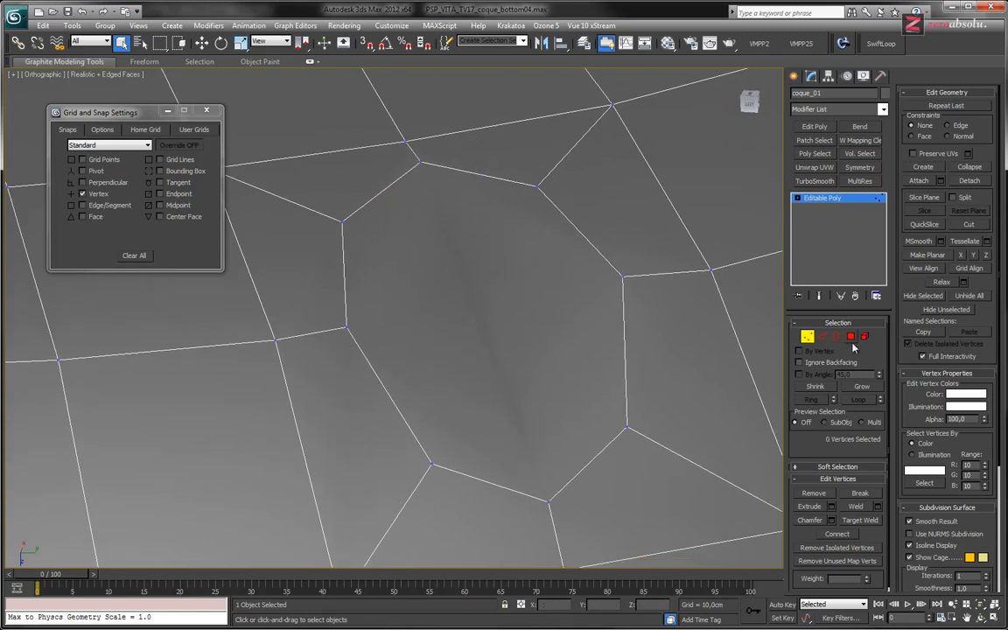
# Inset the cleaned hole polygon slightly to form a thin support loop, and delete the inner polygon to open the hole.
pyautogui.click(850, 336)
pyautogui.click(488, 255)
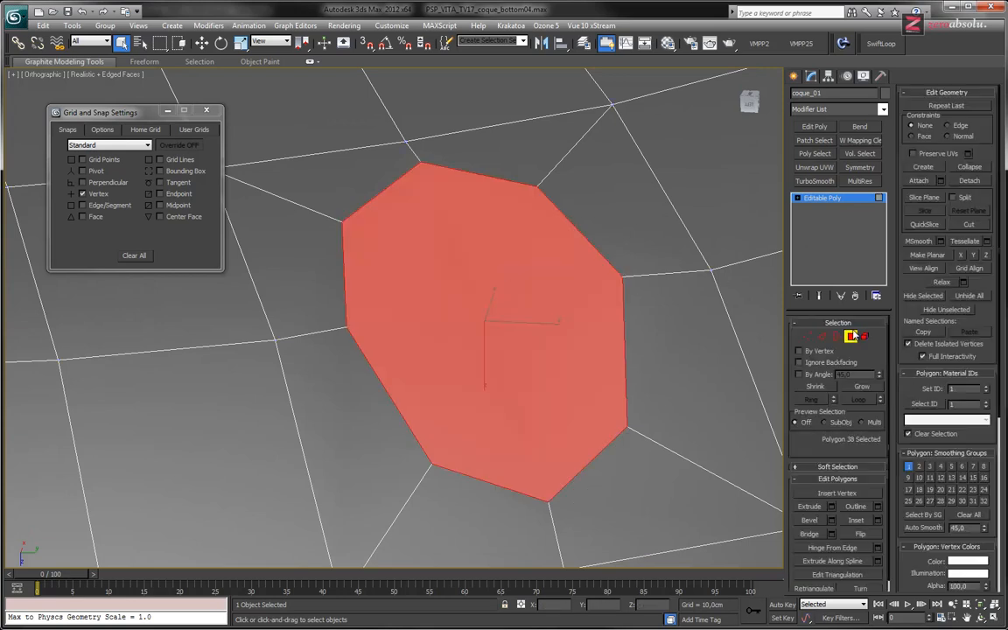
pyautogui.click(851, 337)
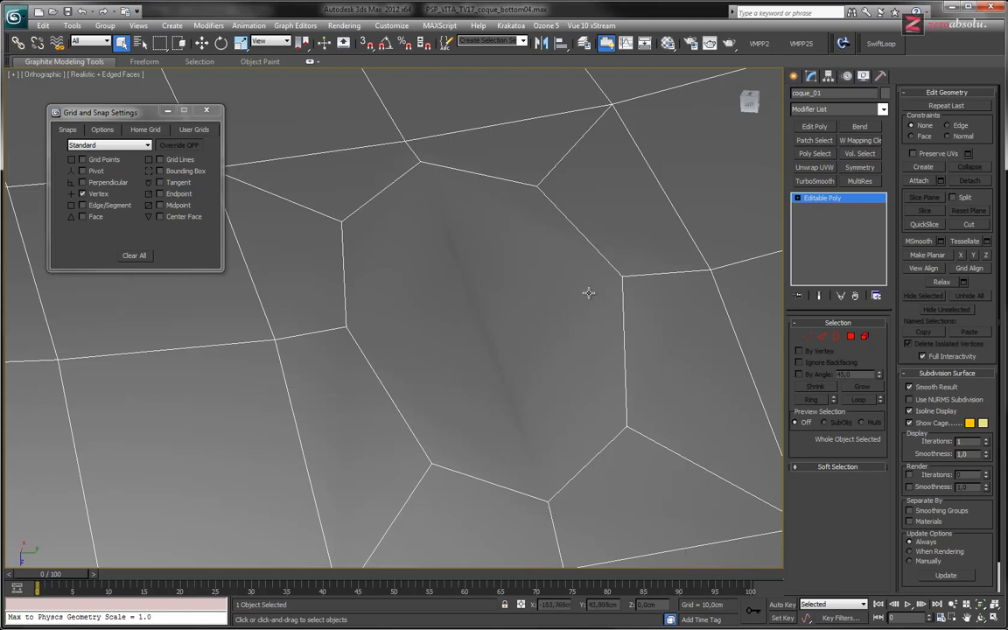
pyautogui.click(851, 336)
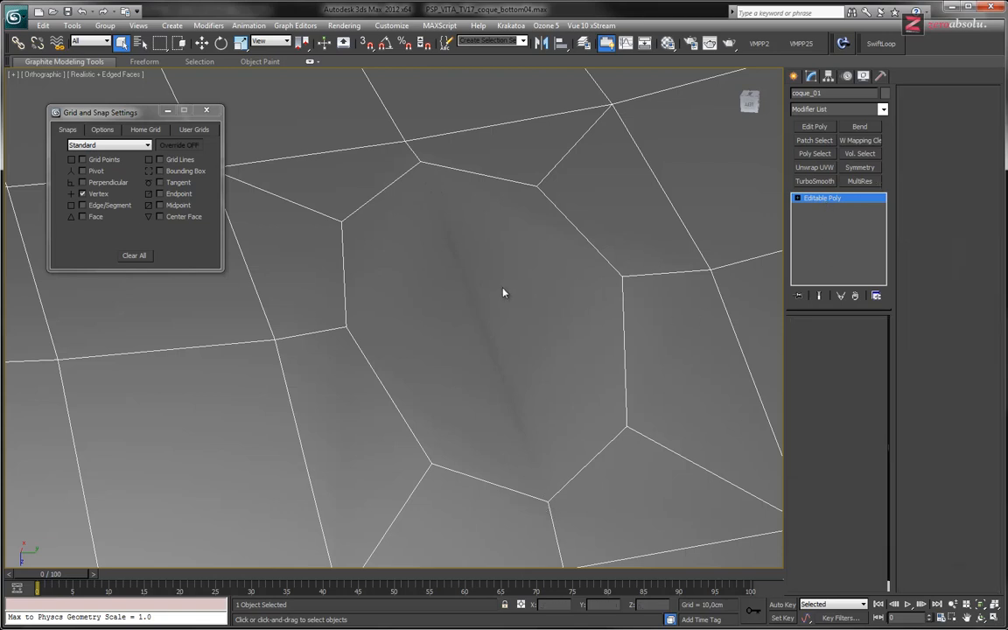
pyautogui.click(495, 287)
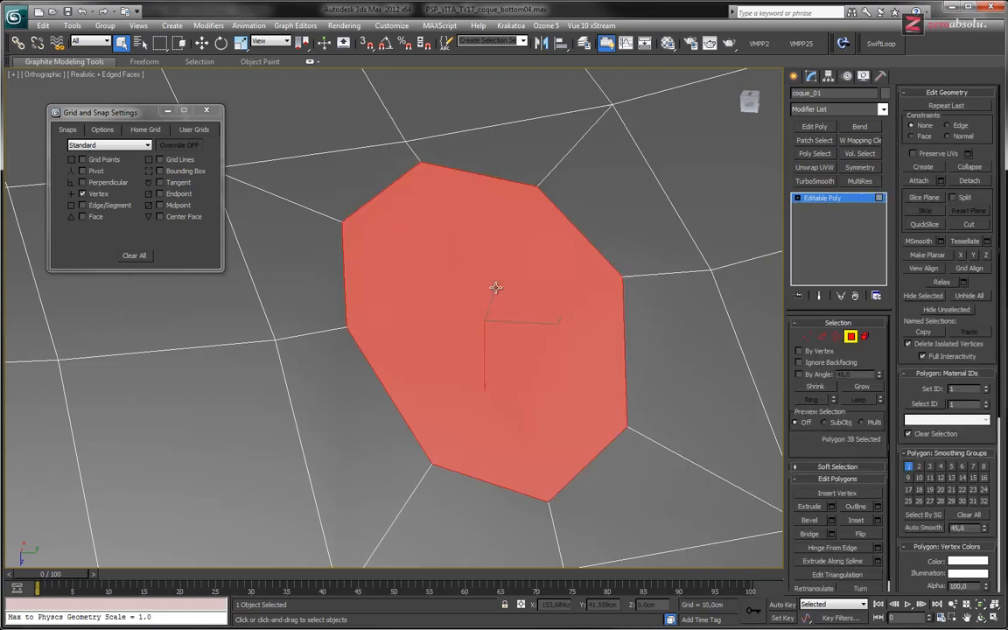
pyautogui.click(878, 520)
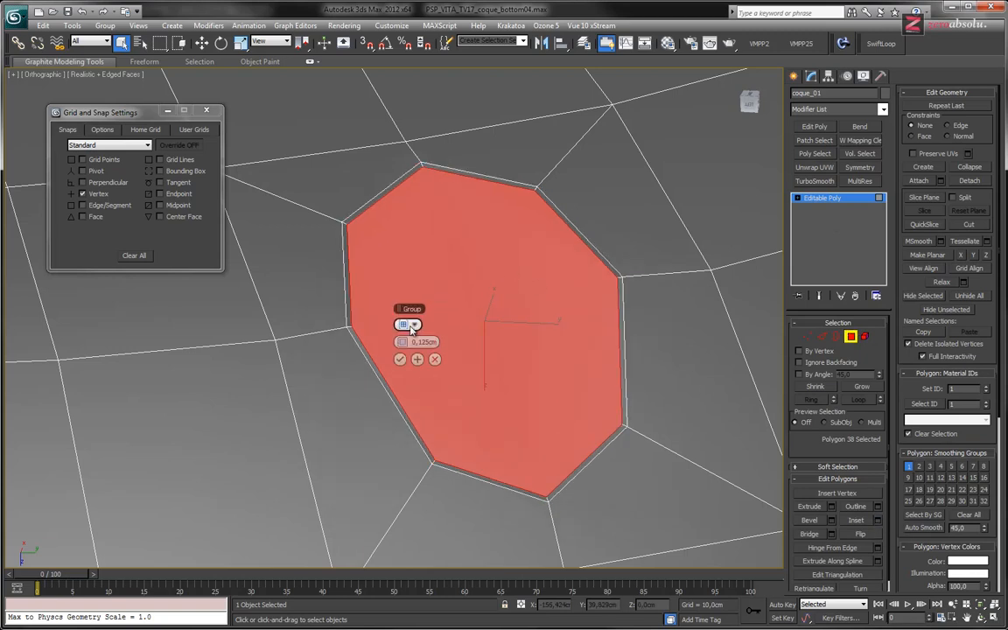
pyautogui.moveTo(403, 341); pyautogui.dragTo(402, 333)
pyautogui.click(399, 361)
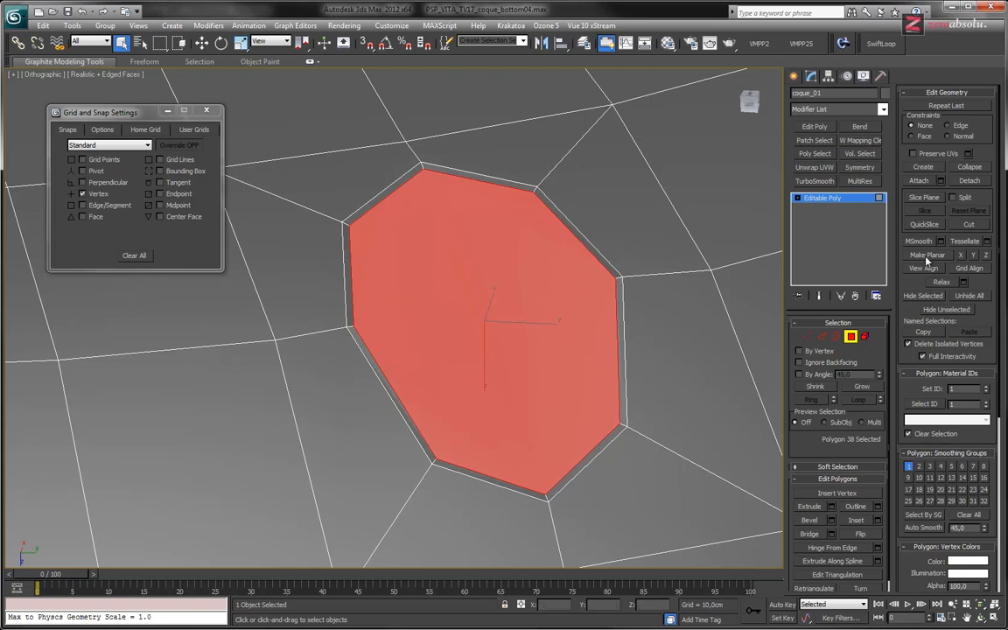
pyautogui.press('Delete')
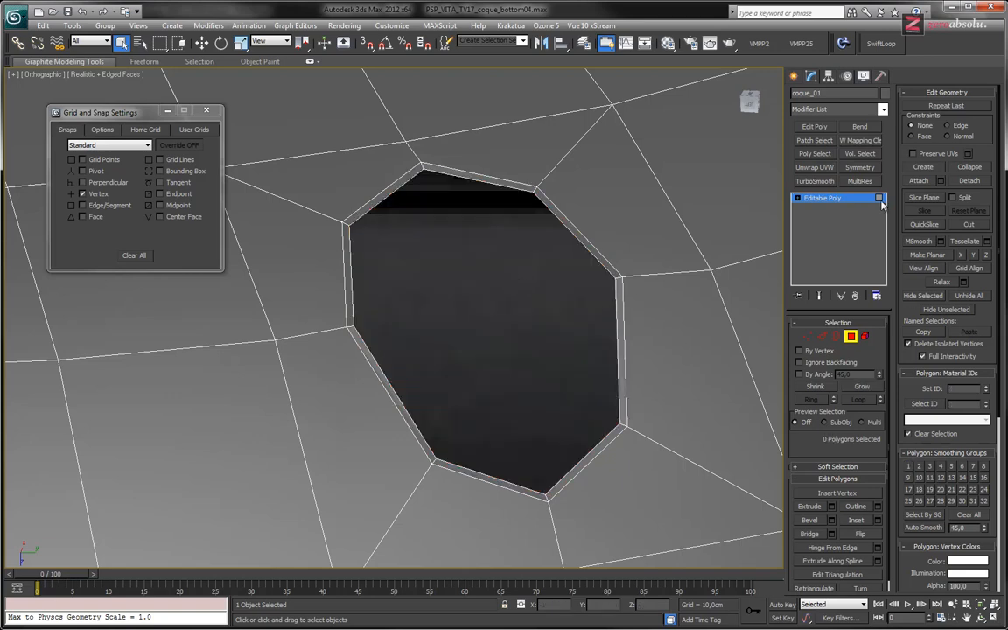
# Extend the open hole border about 6 cm along Z to create the inner walls of the screw hole.
pyautogui.click(836, 337)
pyautogui.click(554, 225)
pyautogui.keyDown('alt'); pyautogui.moveTo(629, 312); pyautogui.dragTo(570, 255, button='middle'); pyautogui.keyUp('alt')
pyautogui.press('w')
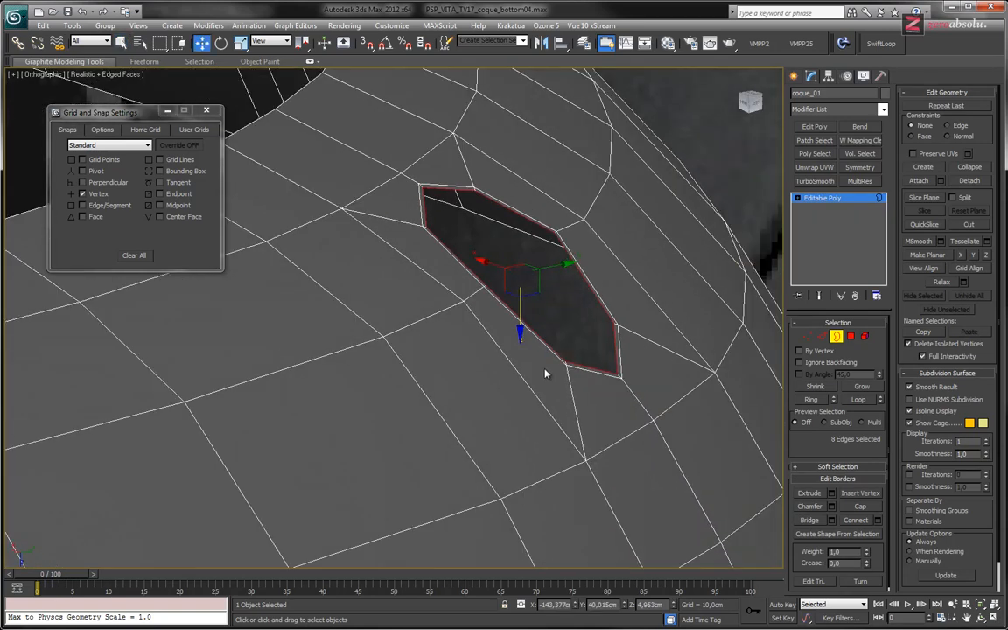
pyautogui.keyDown('shift'); pyautogui.moveTo(518, 309); pyautogui.dragTo(520, 470); pyautogui.keyUp('shift')
pyautogui.keyDown('alt'); pyautogui.moveTo(627, 405); pyautogui.dragTo(589, 439, button='middle'); pyautogui.keyUp('alt')
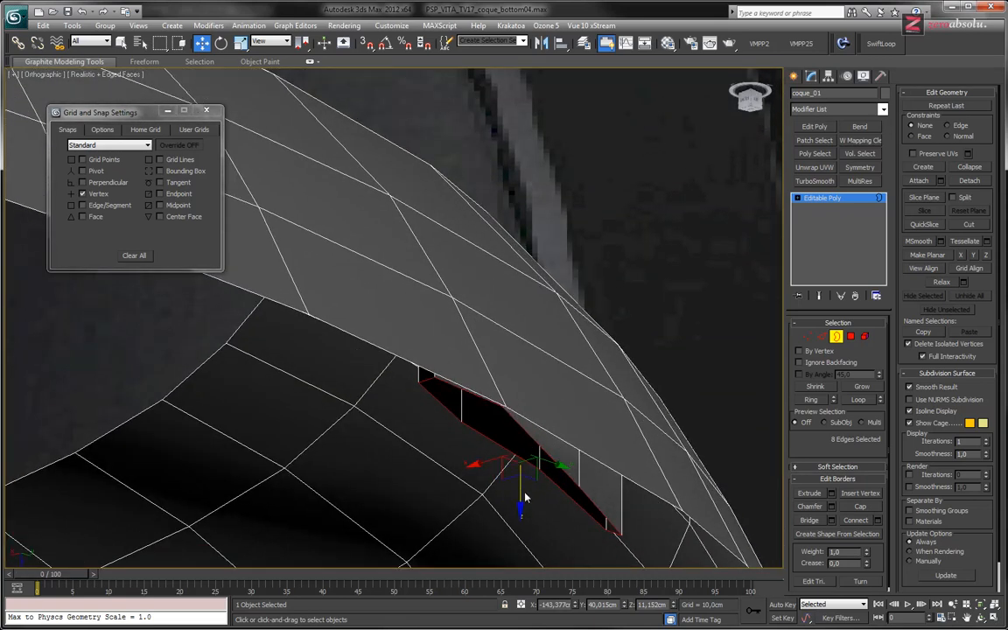
# Apply a TurboSmooth modifier with 2 iterations to coque_01 to preview the smoothed screw hole.
pyautogui.keyDown('alt'); pyautogui.moveTo(607, 382); pyautogui.dragTo(581, 332, button='middle'); pyautogui.keyUp('alt')
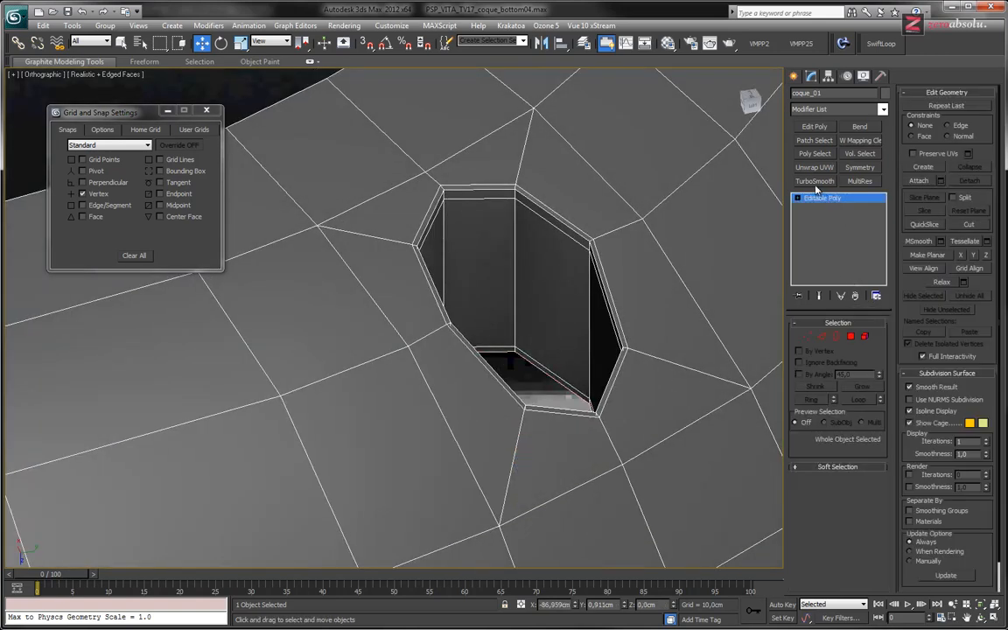
pyautogui.click(814, 180)
pyautogui.click(878, 341)
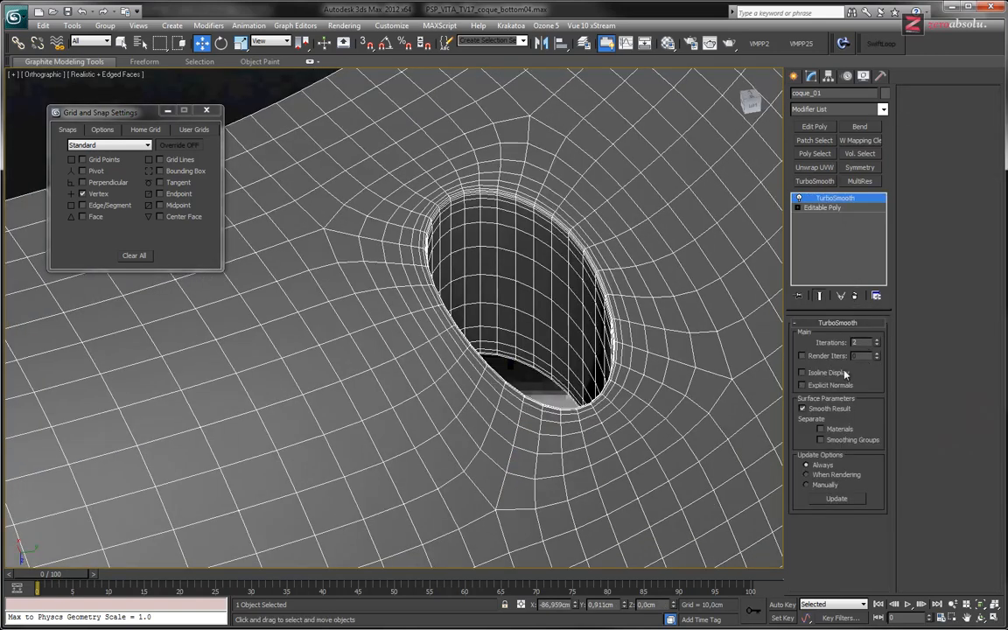
# Turn on Isoline Display for the TurboSmooth modifier and inspect the smoothed hole with edged faces hidden.
pyautogui.click(803, 372)
pyautogui.keyDown('alt'); pyautogui.moveTo(604, 325); pyautogui.dragTo(615, 325, button='middle'); pyautogui.keyUp('alt')
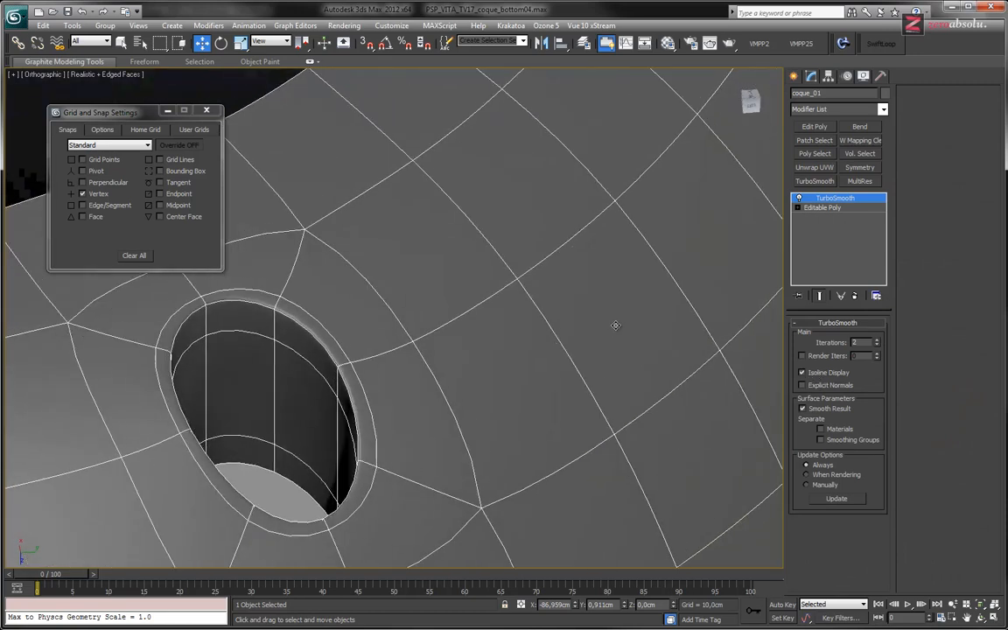
pyautogui.press('F4')
pyautogui.scroll(-6, 574, 289)
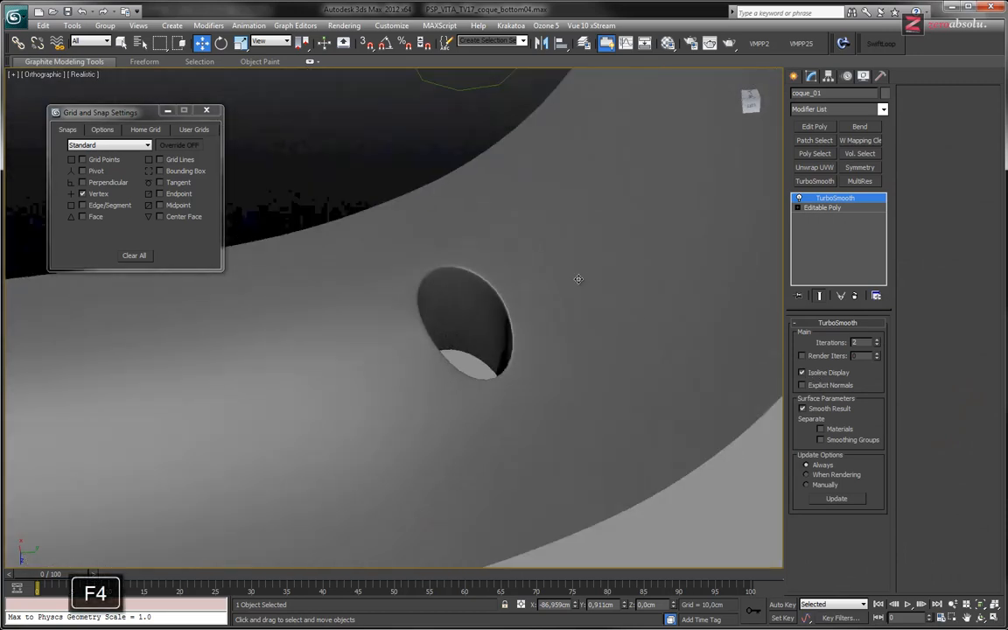
pyautogui.keyDown('alt'); pyautogui.moveTo(577, 296); pyautogui.dragTo(513, 343, button='middle'); pyautogui.keyUp('alt')
pyautogui.scroll(5, 513, 343)
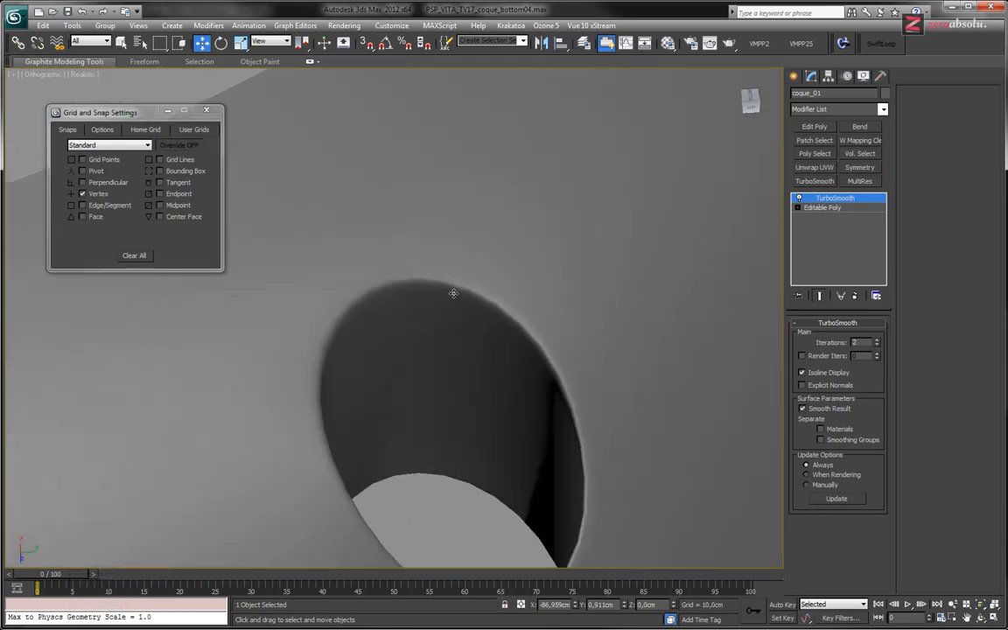
pyautogui.moveTo(513, 351); pyautogui.dragTo(515, 295, button='middle')
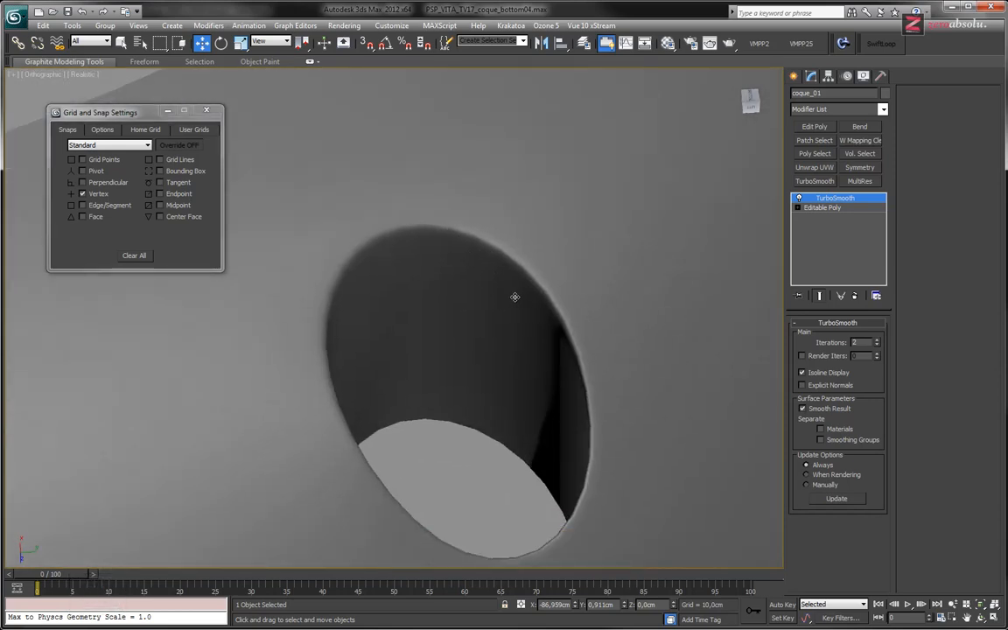
pyautogui.scroll(-3, 516, 294)
pyautogui.scroll(3, 511, 292)
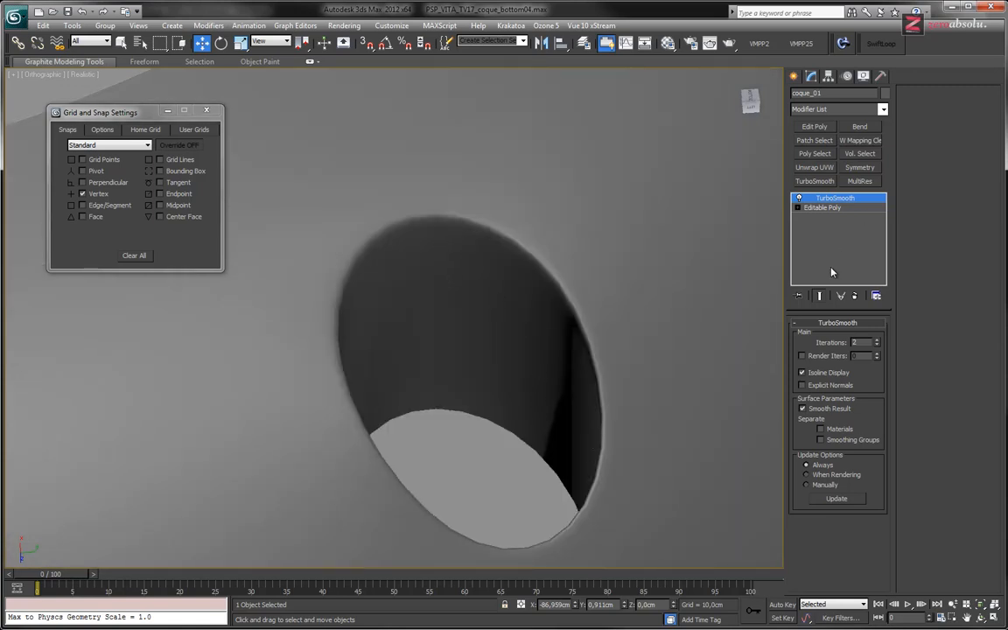
# Undo the Isoline Display option and the TurboSmooth modifier, and show edged faces on the shell.
pyautogui.hotkey('ctrl', 'z')
pyautogui.hotkey('ctrl', 'z')
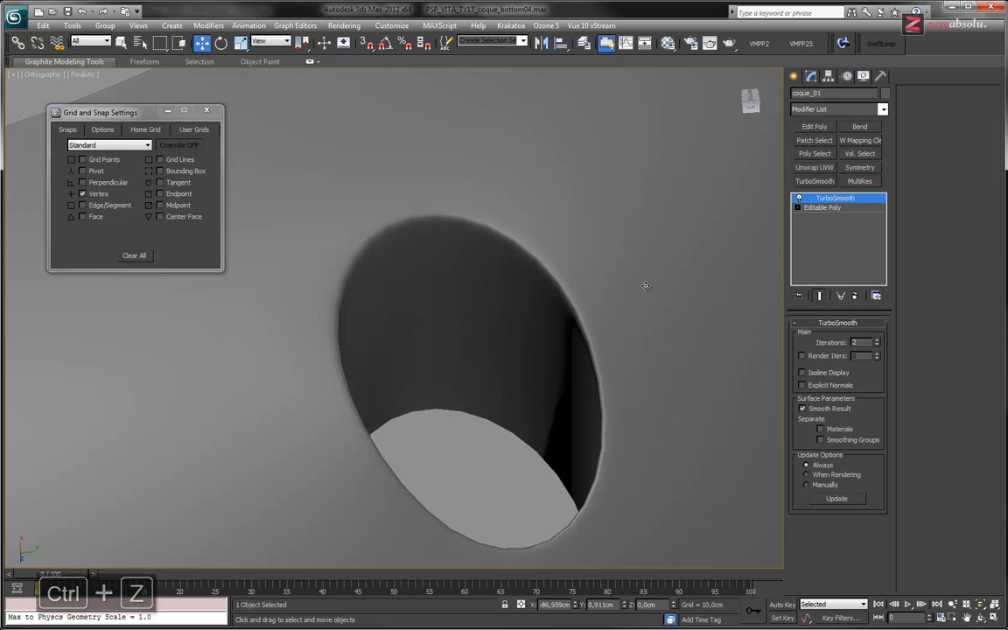
pyautogui.press('F4')
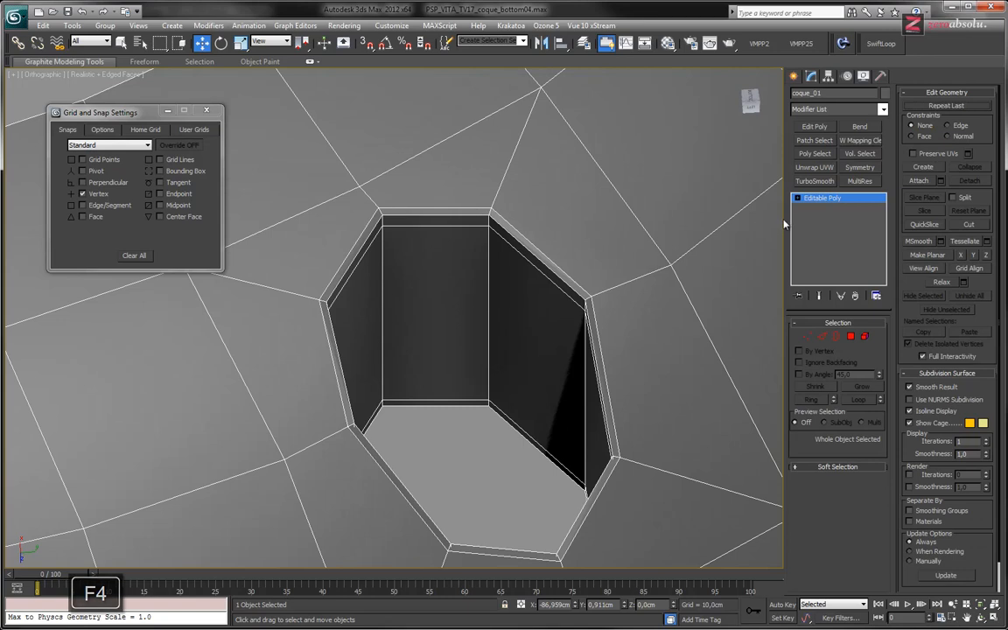
# Apply a TurboSmooth modifier to the shell with 2 iterations and Isoline Display enabled.
pyautogui.click(814, 180)
pyautogui.click(876, 340)
pyautogui.click(802, 372)
# In the Editable Poly, remove the middle edge loop around the hole's rim and show the smoothed end result.
pyautogui.click(826, 209)
pyautogui.click(820, 296)
pyautogui.click(820, 297)
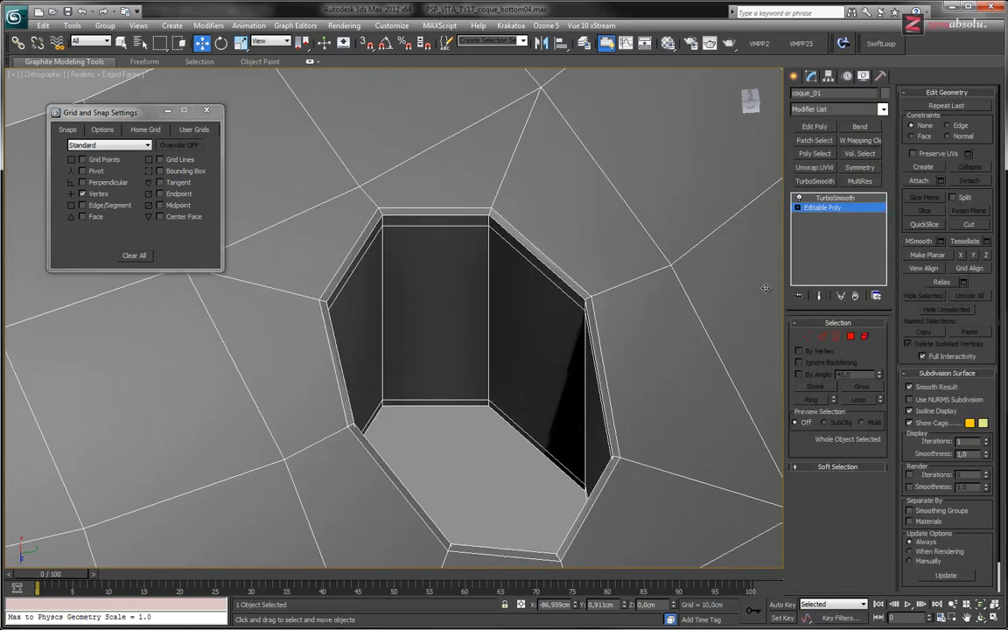
pyautogui.press('2')
pyautogui.click(427, 207)
pyautogui.doubleClick(506, 223)
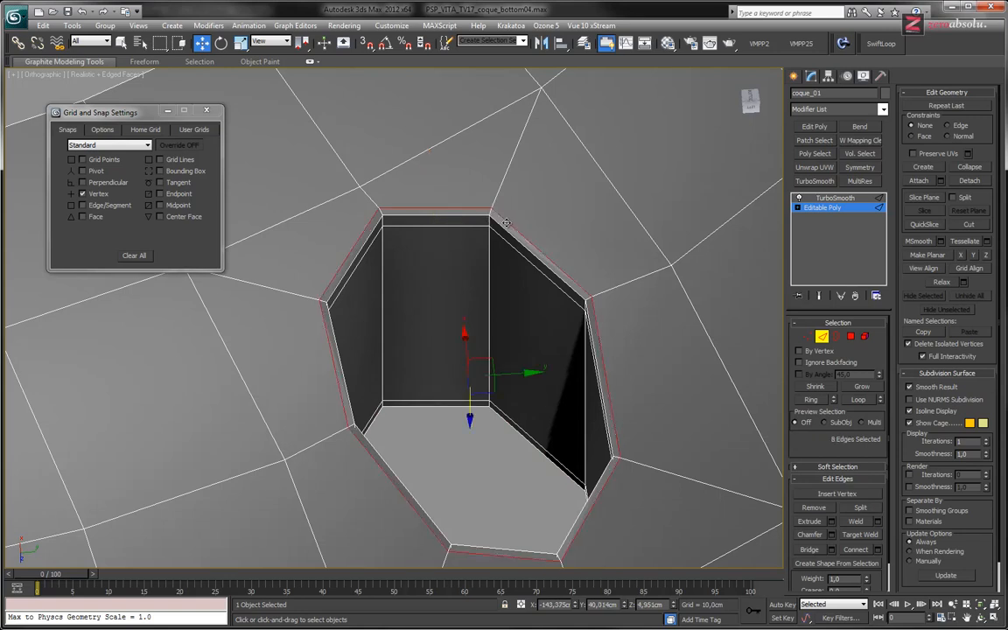
pyautogui.click(424, 210)
pyautogui.doubleClick(501, 229)
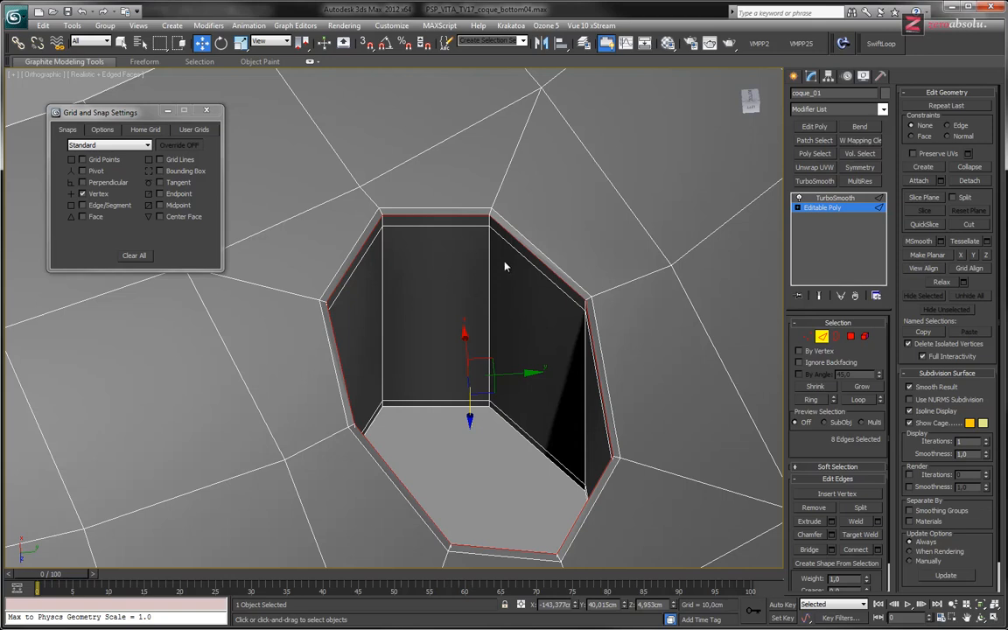
pyautogui.click(819, 294)
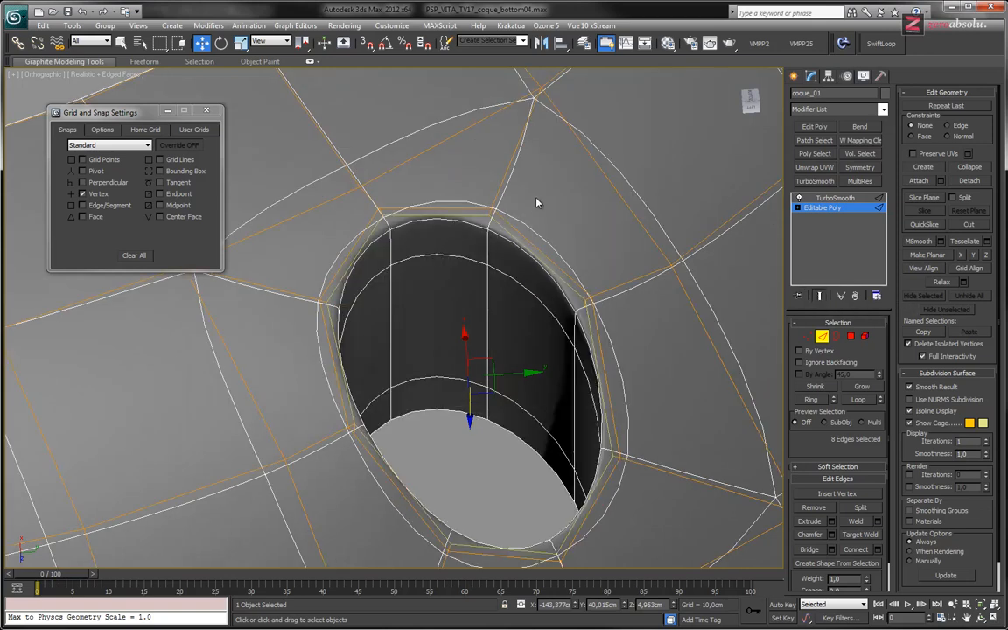
pyautogui.hotkey('ctrl', 'BackSpace')
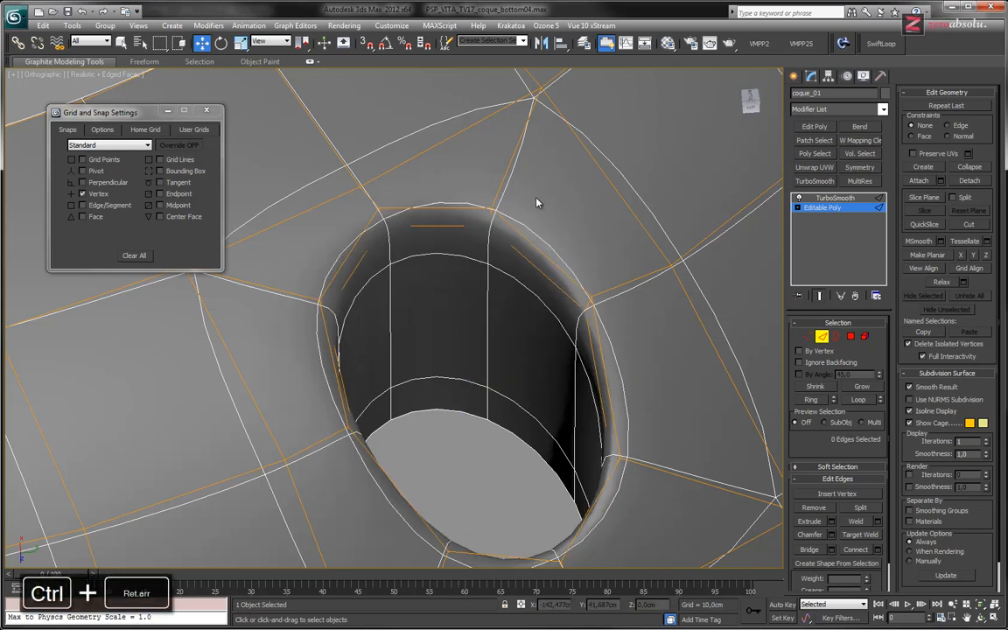
pyautogui.moveTo(477, 330); pyautogui.dragTo(493, 319, button='middle')
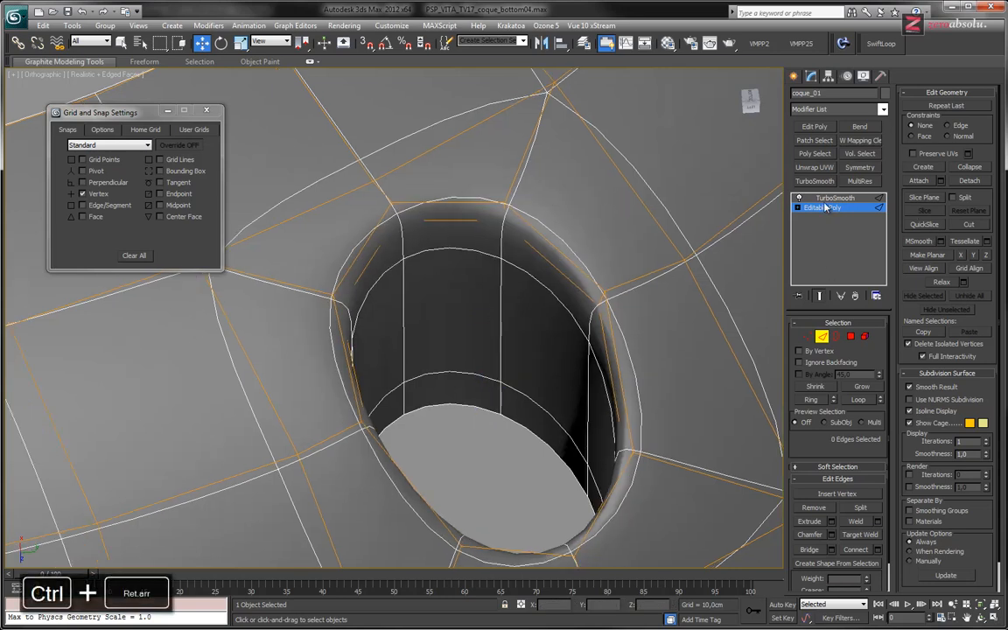
# Return to TurboSmooth, set its iterations to 3 and inspect the hole at the opposite corner with edged faces hidden.
pyautogui.click(826, 198)
pyautogui.click(826, 208)
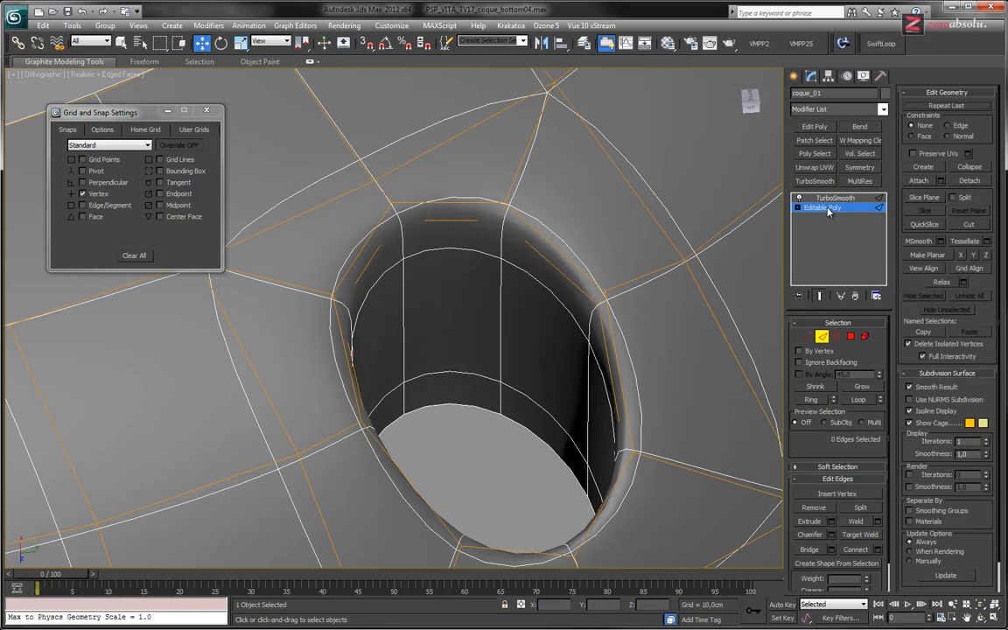
pyautogui.click(826, 198)
pyautogui.scroll(-5, 582, 280)
pyautogui.keyDown('alt'); pyautogui.moveTo(588, 252); pyautogui.dragTo(594, 322, button='middle'); pyautogui.keyUp('alt')
pyautogui.moveTo(550, 398); pyautogui.dragTo(585, 273, button='middle')
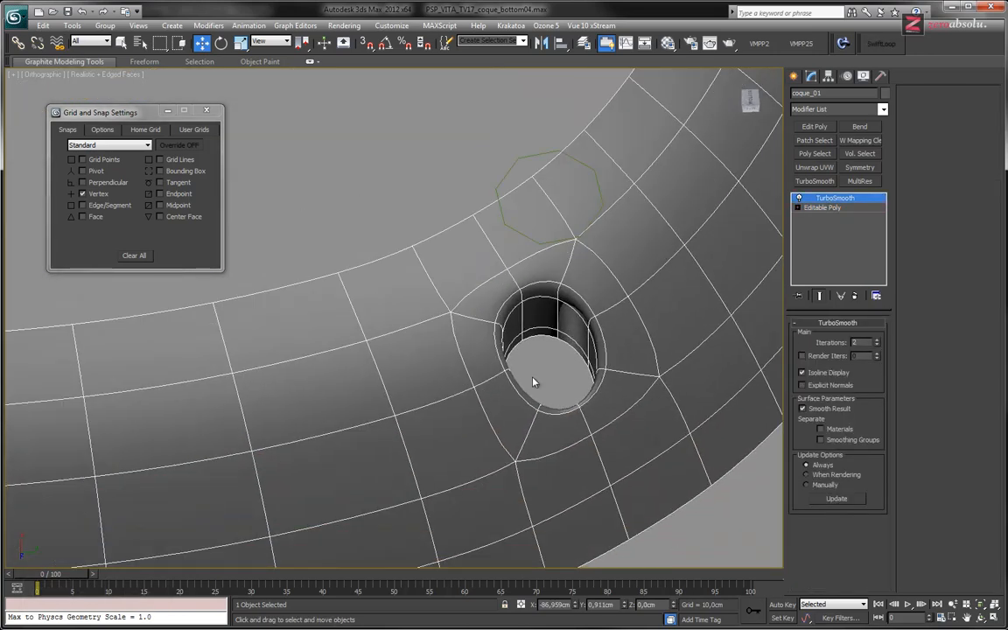
pyautogui.keyDown('alt'); pyautogui.moveTo(534, 382); pyautogui.dragTo(394, 341, button='middle'); pyautogui.keyUp('alt')
pyautogui.scroll(6, 301, 353)
pyautogui.moveTo(312, 327); pyautogui.dragTo(497, 393, button='middle')
pyautogui.press('F4')
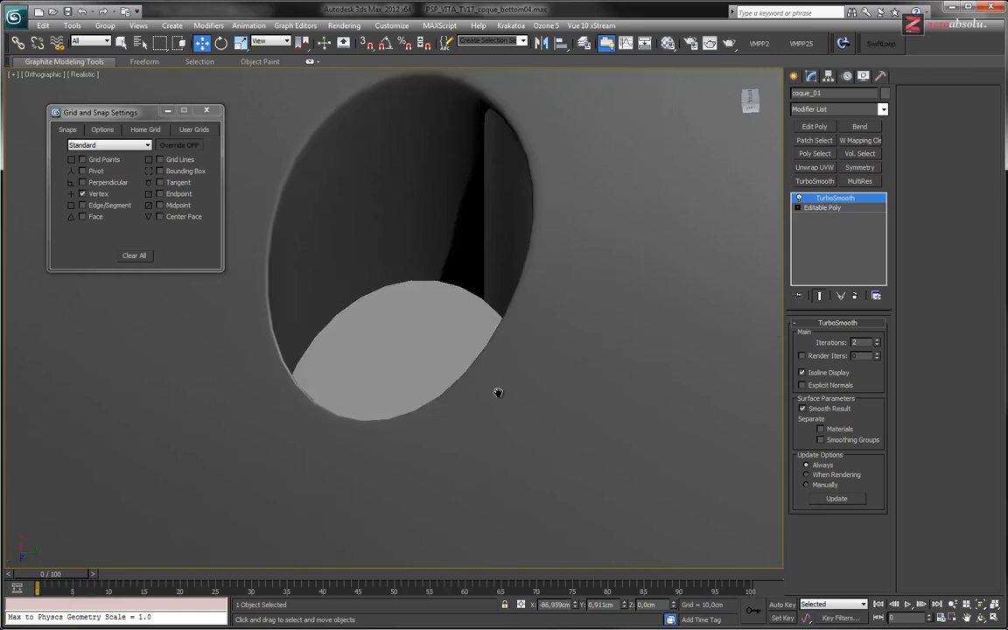
pyautogui.keyDown('alt'); pyautogui.moveTo(464, 346); pyautogui.dragTo(472, 320, button='middle'); pyautogui.keyUp('alt')
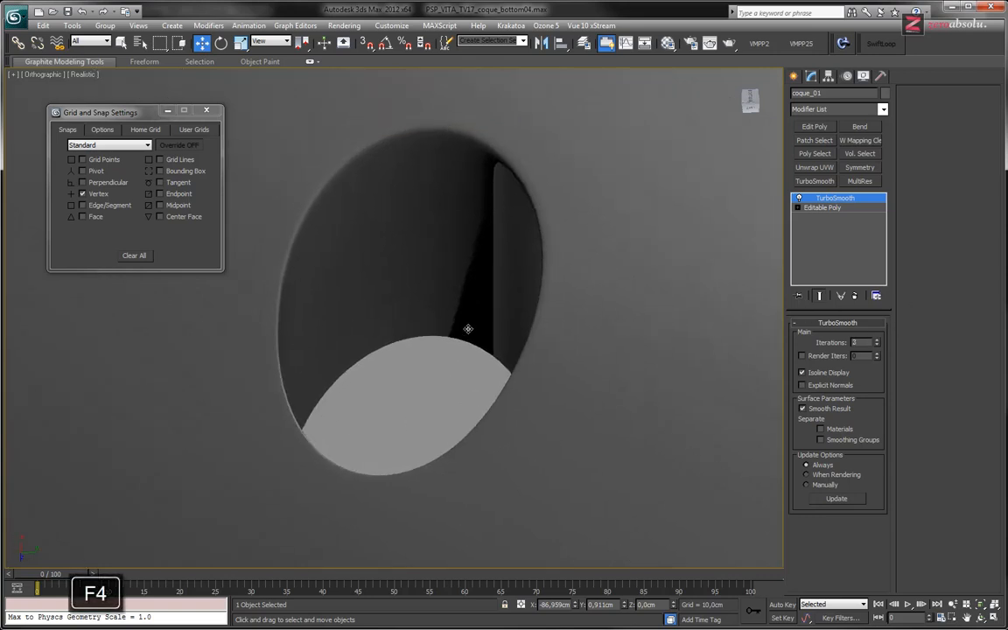
# Remove the middle edge loop around the opposite hole's rim in the Editable Poly, and return to the TurboSmooth level.
pyautogui.click(811, 209)
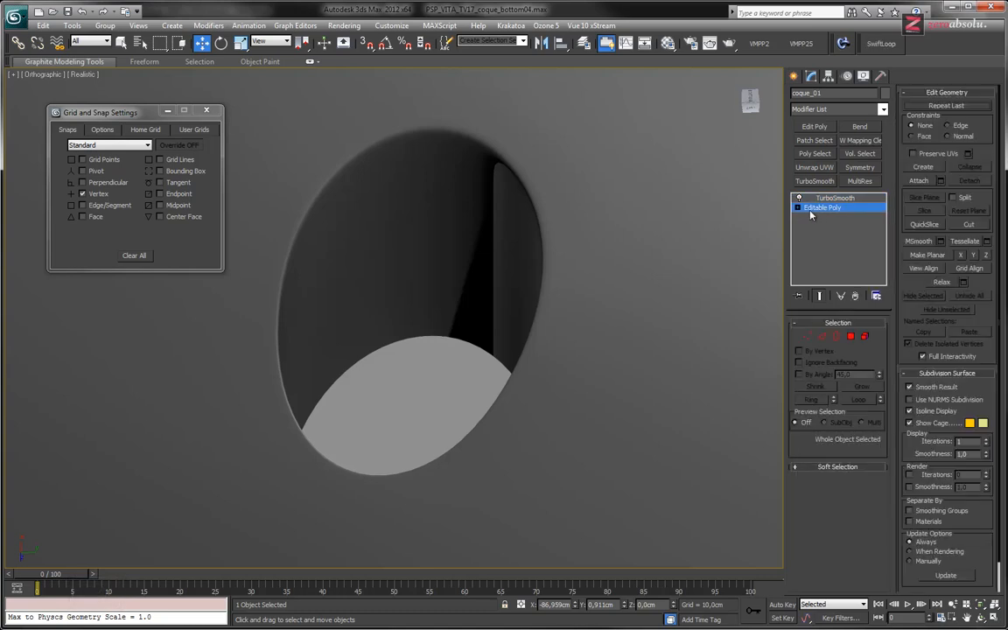
pyautogui.click(823, 340)
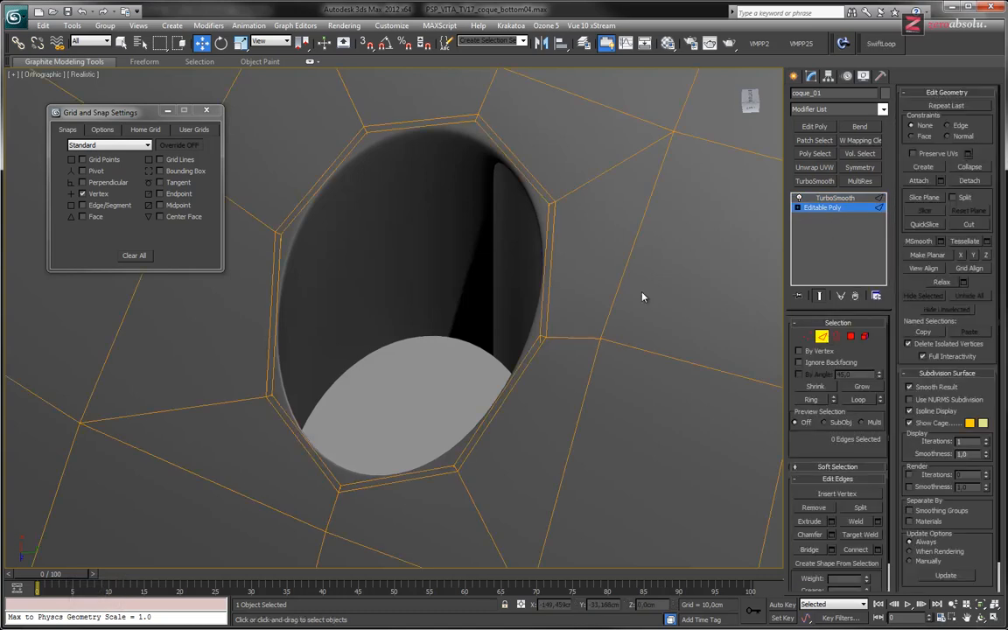
pyautogui.press('F4')
pyautogui.moveTo(404, 280); pyautogui.dragTo(430, 300, button='middle')
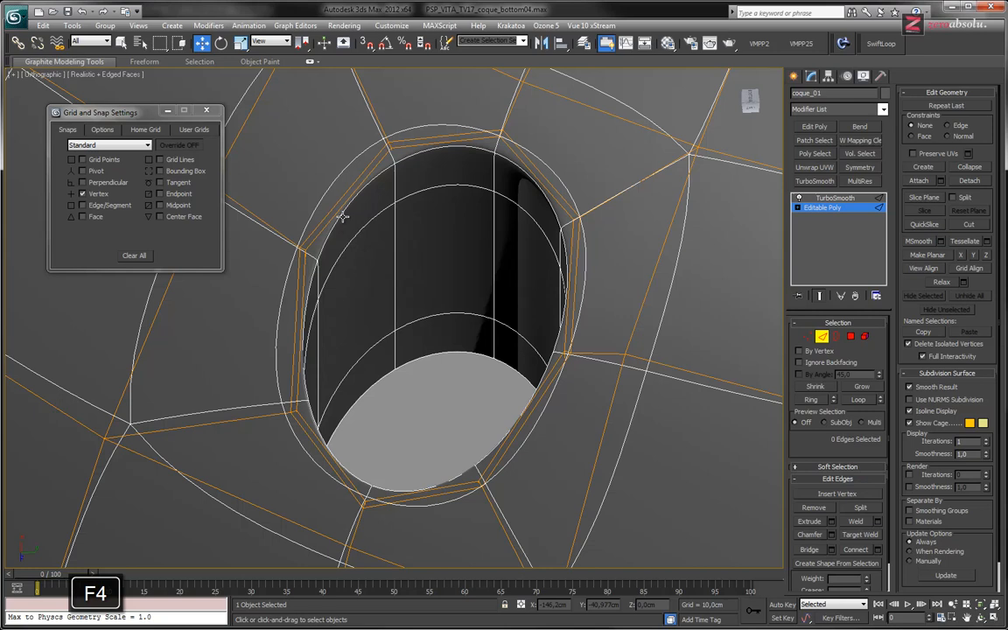
pyautogui.click(819, 295)
pyautogui.click(426, 145)
pyautogui.keyDown('shift'); pyautogui.click(524, 165); pyautogui.keyUp('shift')
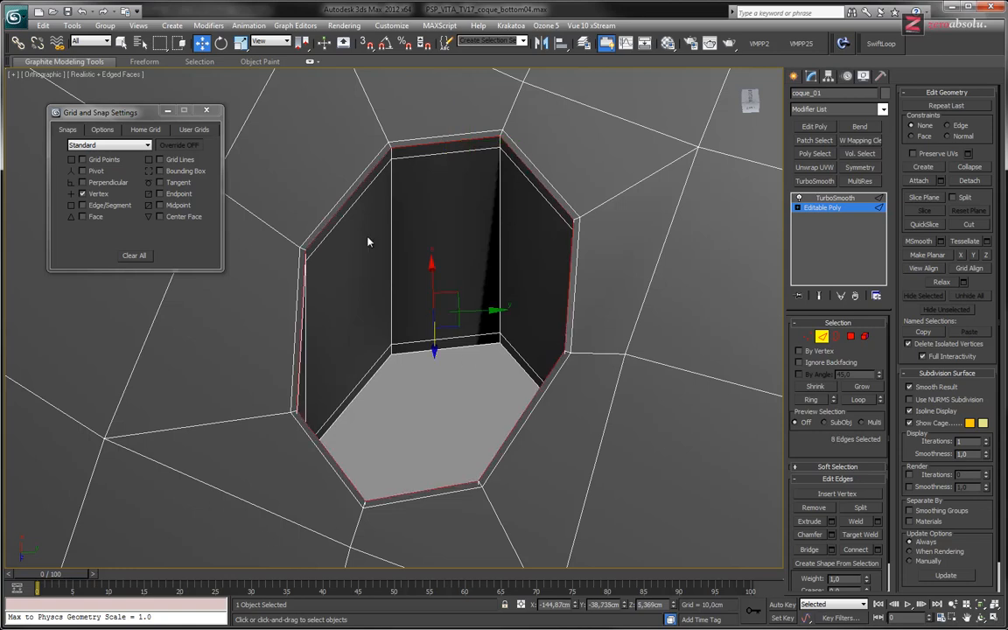
pyautogui.hotkey('ctrl', 'BackSpace')
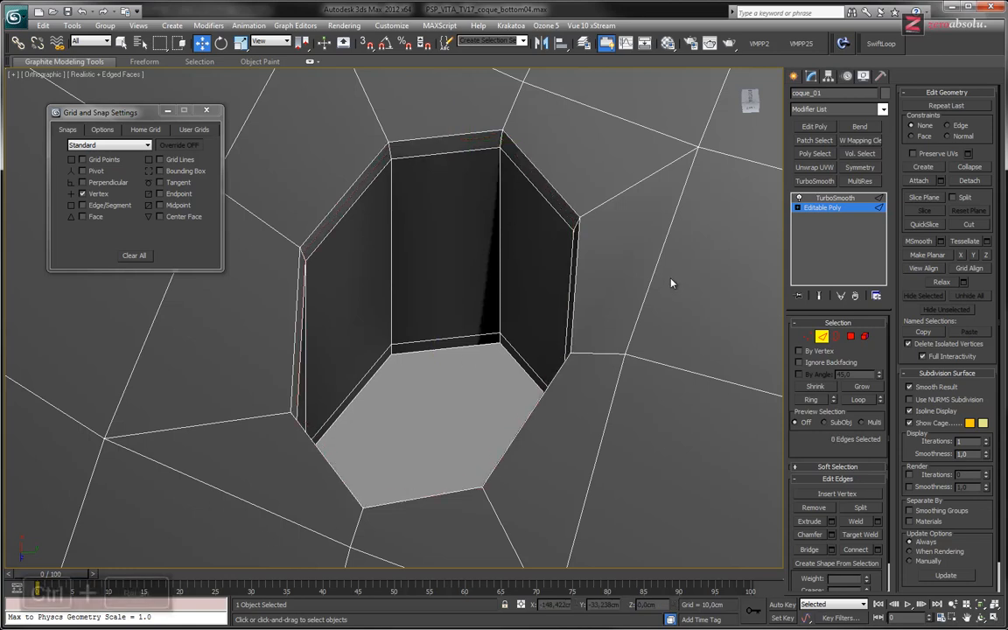
pyautogui.click(835, 197)
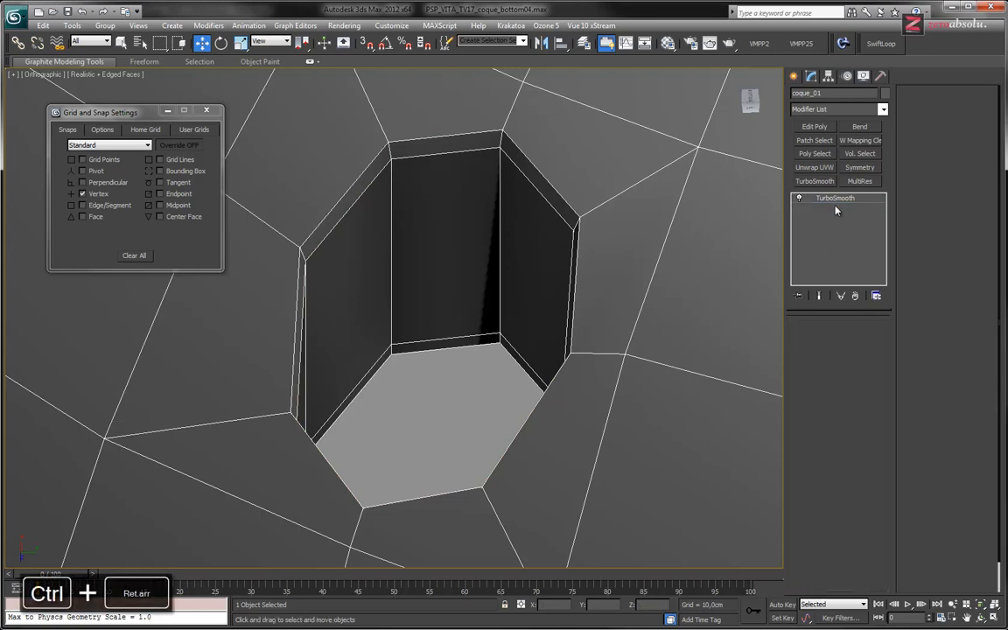
# Display the shell in the Bottom view as wireframe, compare its corner with the reference image, and save the scene.
pyautogui.scroll(-5, 561, 288)
pyautogui.keyDown('alt'); pyautogui.moveTo(561, 287); pyautogui.dragTo(489, 291, button='middle'); pyautogui.keyUp('alt')
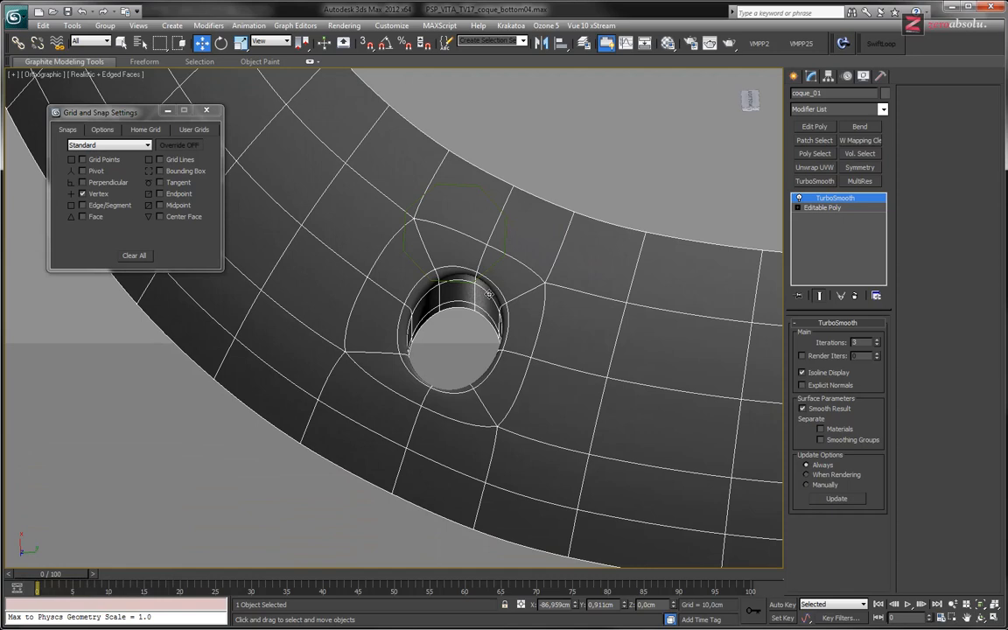
pyautogui.scroll(-3, 489, 294)
pyautogui.keyDown('alt'); pyautogui.moveTo(697, 394); pyautogui.dragTo(656, 386, button='middle'); pyautogui.keyUp('alt')
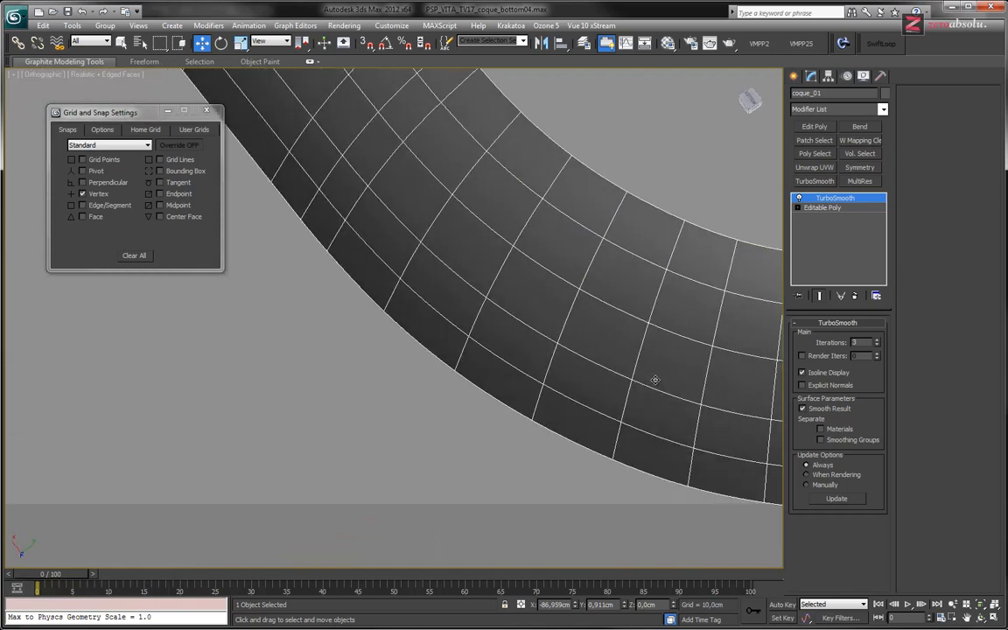
pyautogui.press('b')
pyautogui.scroll(8, 280, 389)
pyautogui.moveTo(336, 471); pyautogui.dragTo(451, 335, button='middle')
pyautogui.scroll(5, 341, 347)
pyautogui.scroll(-7, 407, 289)
pyautogui.press('F3')
pyautogui.keyDown('alt'); pyautogui.moveTo(470, 186); pyautogui.dragTo(383, 412, button='middle'); pyautogui.keyUp('alt')
pyautogui.scroll(-5, 447, 381)
pyautogui.scroll(4, 464, 303)
pyautogui.keyDown('alt'); pyautogui.moveTo(465, 303); pyautogui.dragTo(419, 255, button='middle'); pyautogui.keyUp('alt')
pyautogui.keyDown('alt'); pyautogui.moveTo(432, 304); pyautogui.dragTo(448, 325, button='middle'); pyautogui.keyUp('alt')
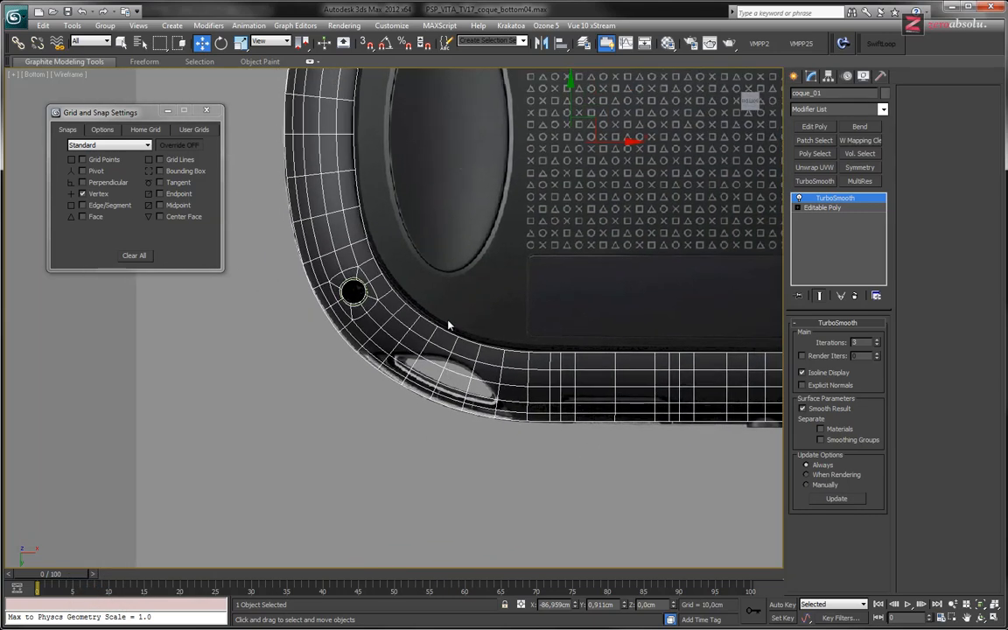
pyautogui.moveTo(478, 246)
pyautogui.keyDown('alt'); pyautogui.mouseDown(button='middle')
pyautogui.moveTo(480, 238)
pyautogui.moveTo(483, 264)
pyautogui.mouseUp(button='middle'); pyautogui.keyUp('alt')
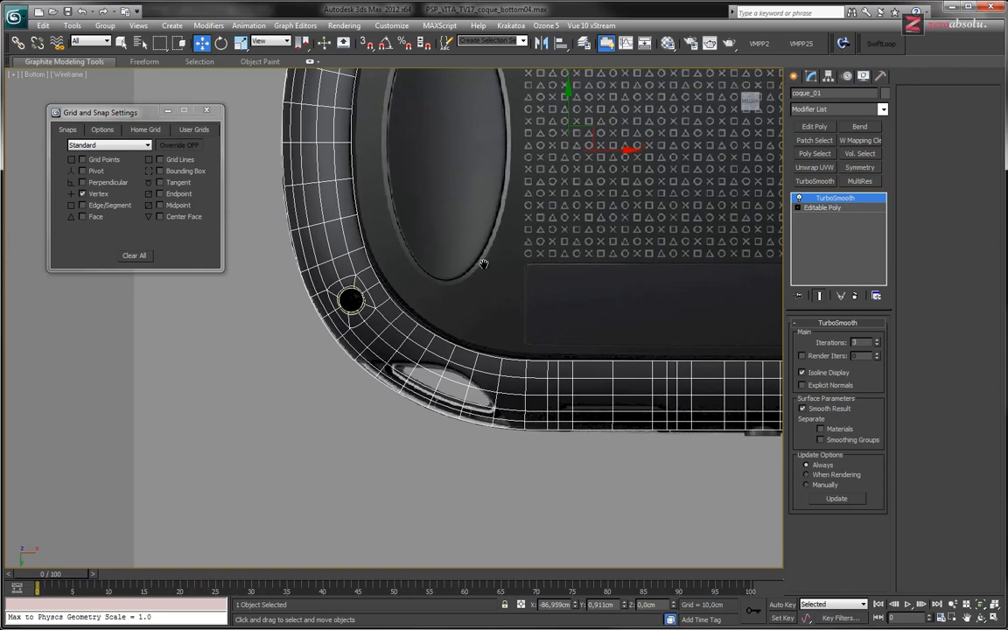
pyautogui.hotkey('ctrl', 's')
# Hide the coque_bottom layer and examine the corner slot on the bottom reference image.
pyautogui.scroll(5, 468, 277)
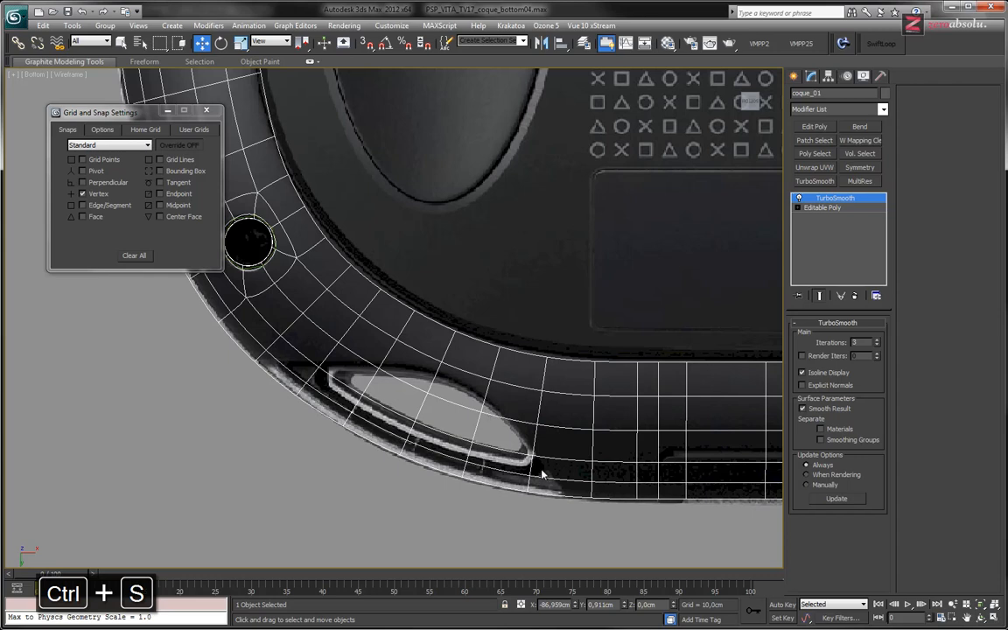
pyautogui.scroll(3, 332, 350)
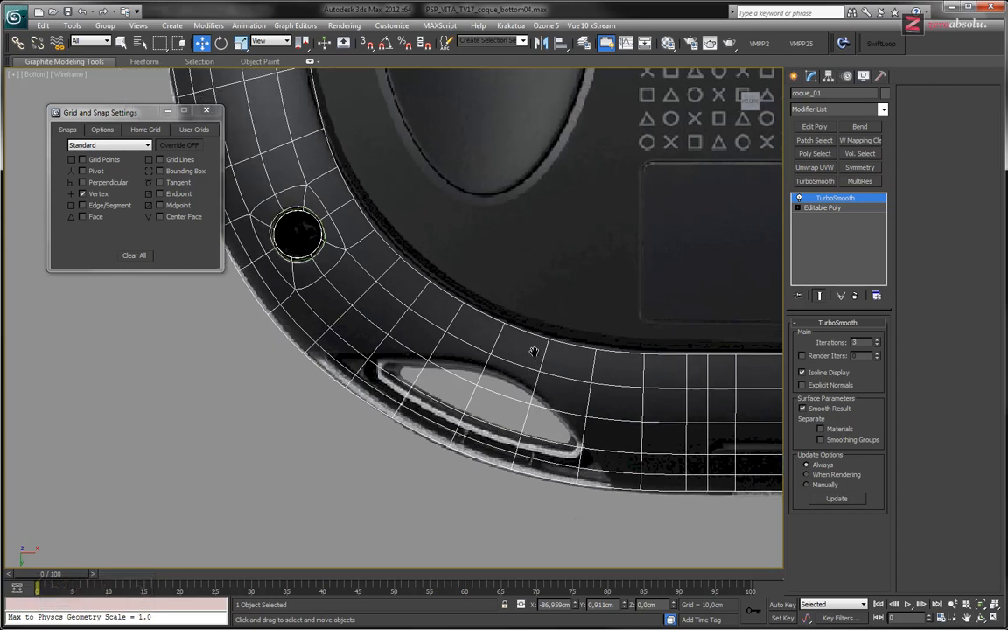
pyautogui.scroll(-3, 426, 381)
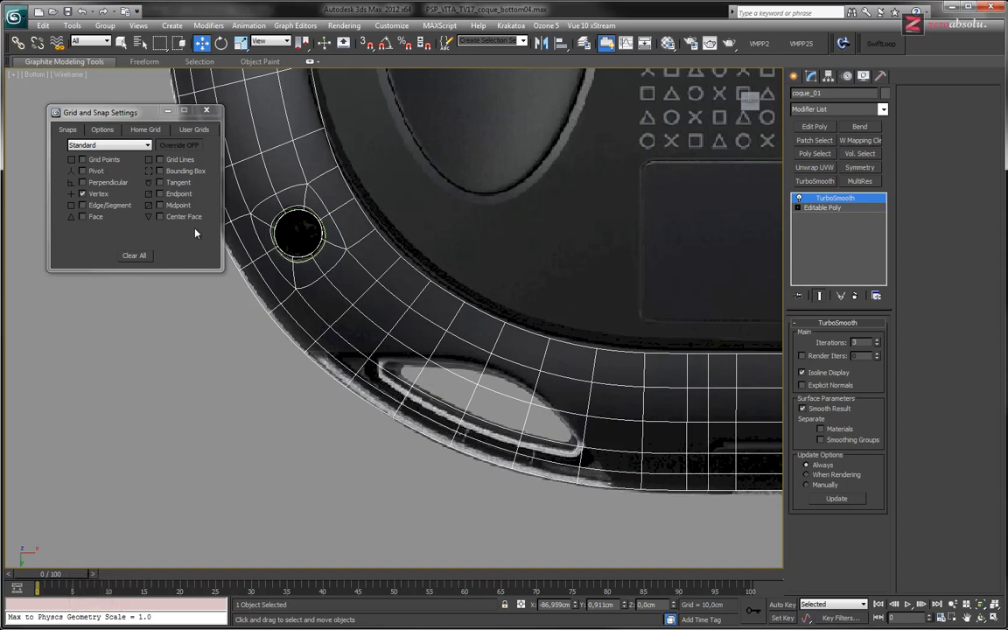
pyautogui.click(583, 43)
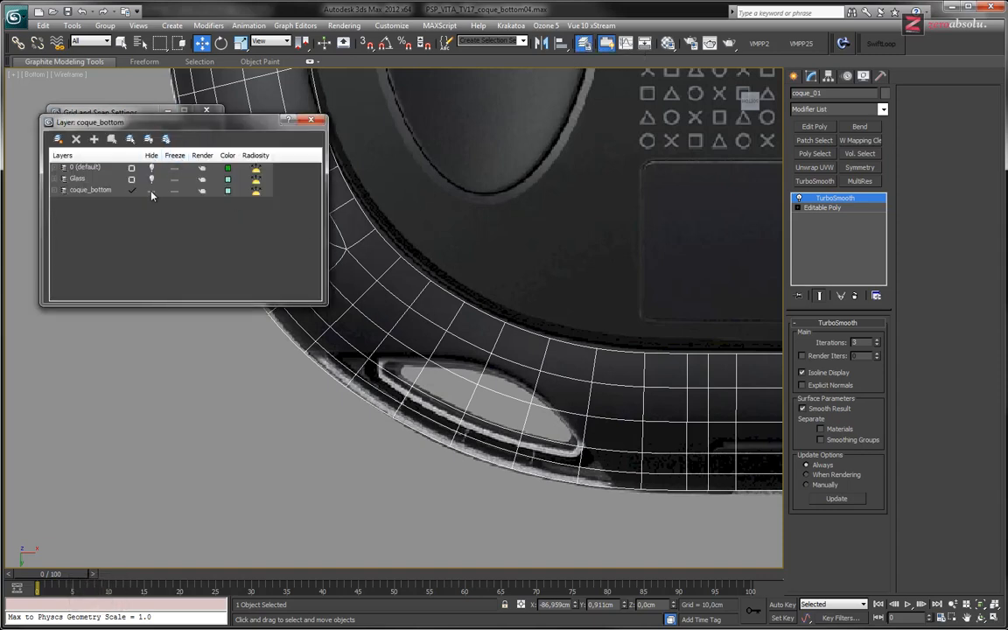
pyautogui.click(151, 195)
pyautogui.scroll(8, 320, 354)
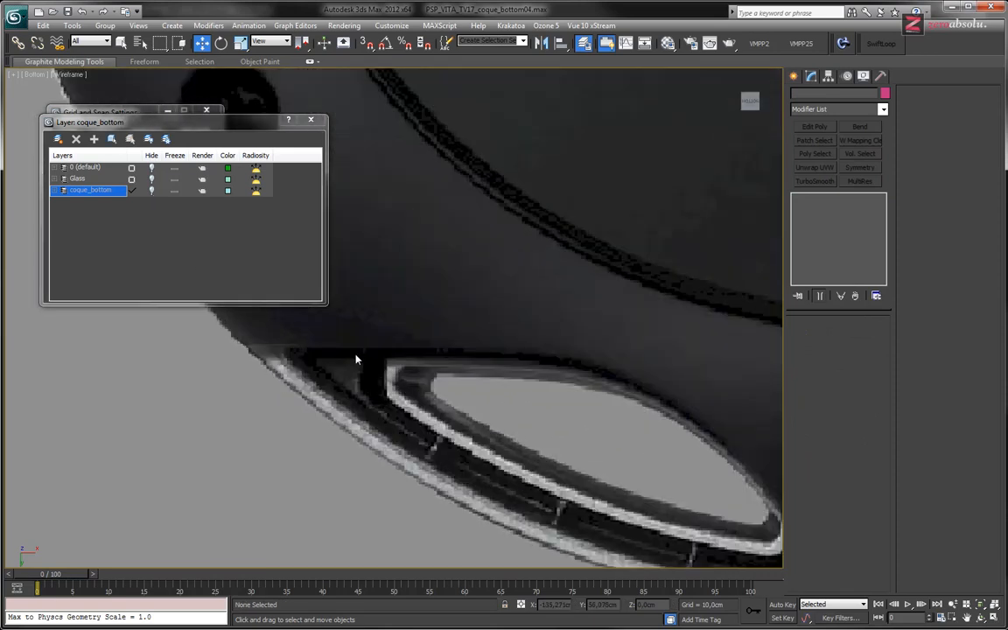
pyautogui.moveTo(356, 358); pyautogui.dragTo(238, 393, button='middle')
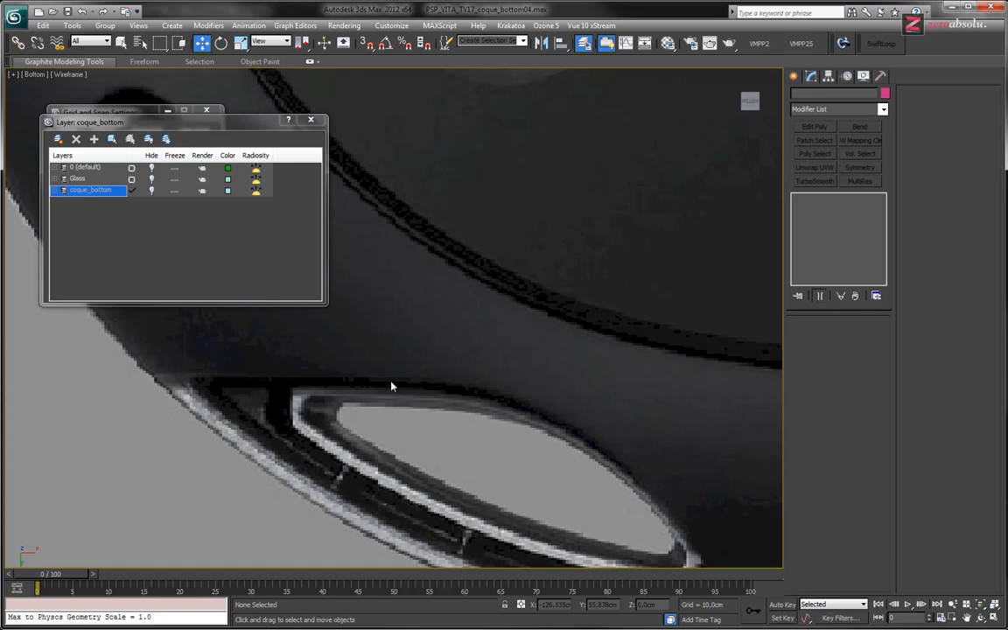
pyautogui.moveTo(636, 487); pyautogui.dragTo(497, 310, button='middle')
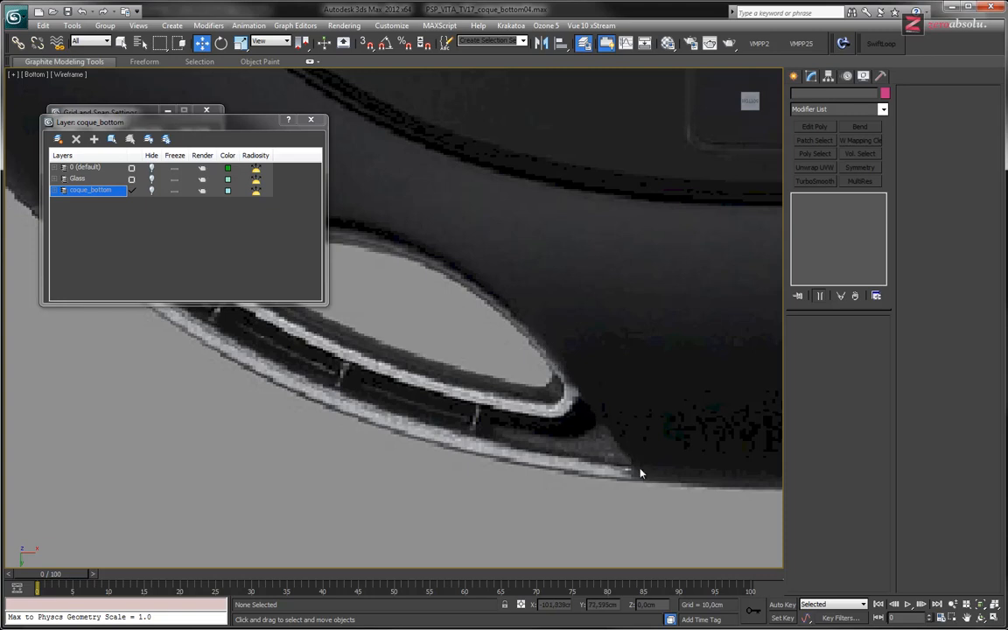
pyautogui.moveTo(504, 302); pyautogui.dragTo(564, 381, button='middle')
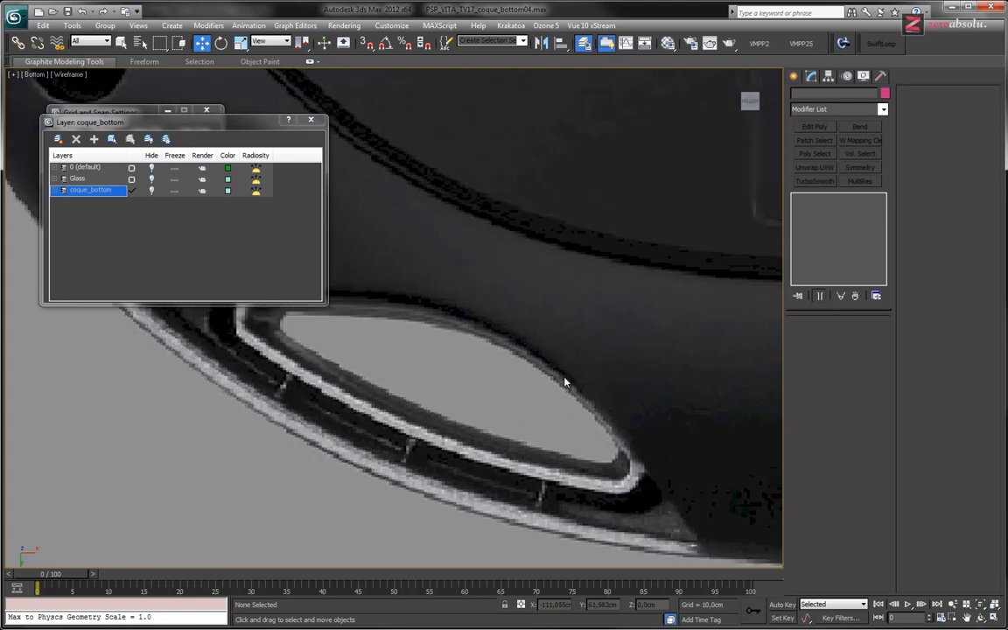
# Unhide the 0 (default) layer and compare its mesh with the corner slot on the reference image in the Bottom view.
pyautogui.scroll(-2, 564, 381)
pyautogui.moveTo(473, 267); pyautogui.dragTo(397, 359, button='middle')
pyautogui.scroll(-2, 496, 341)
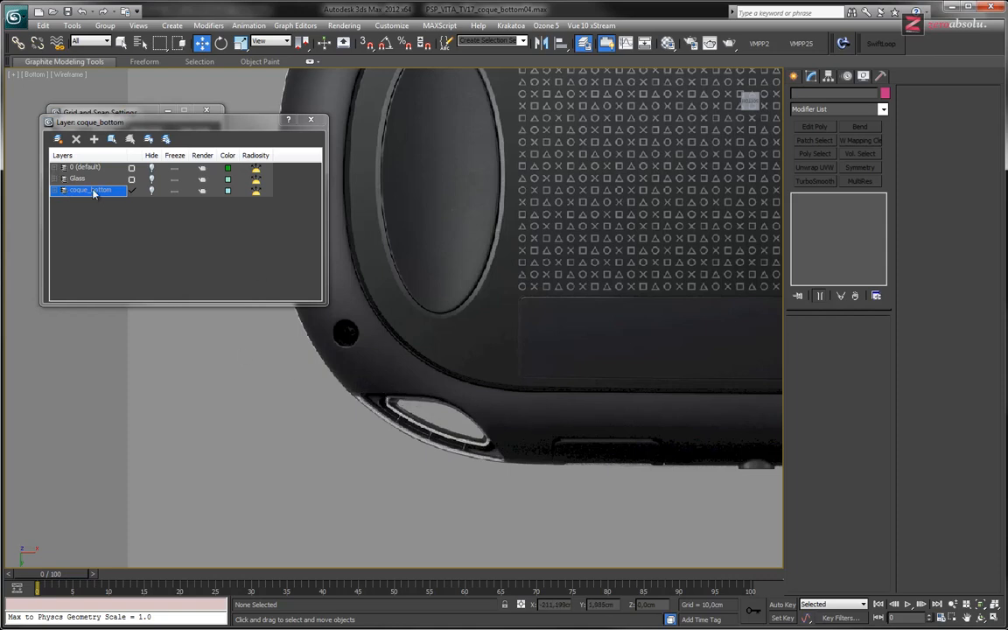
pyautogui.click(150, 168)
pyautogui.scroll(5, 386, 345)
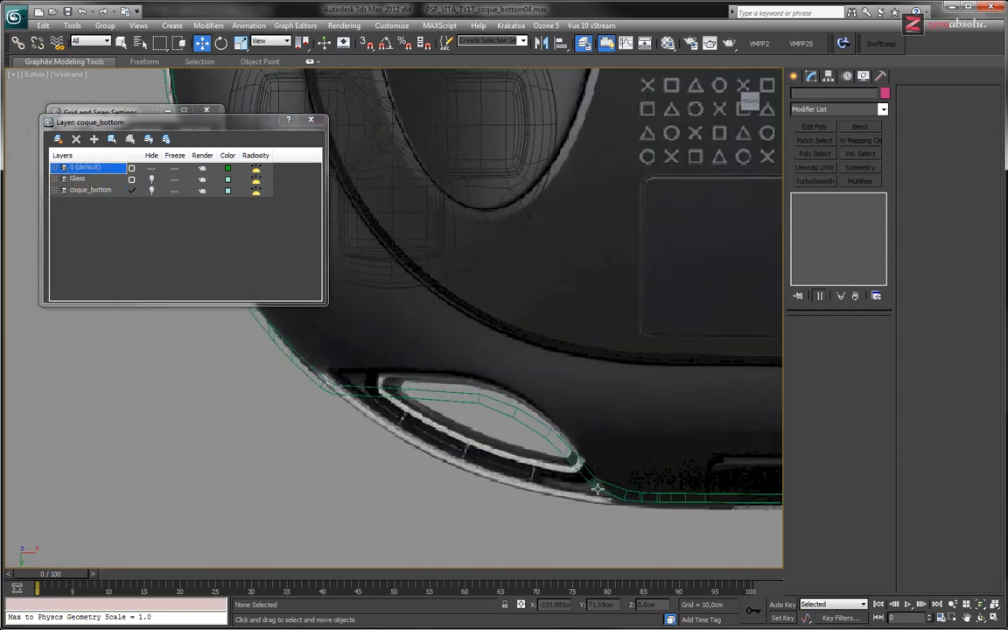
pyautogui.moveTo(439, 404); pyautogui.dragTo(402, 427, button='middle')
pyautogui.scroll(-5, 401, 427)
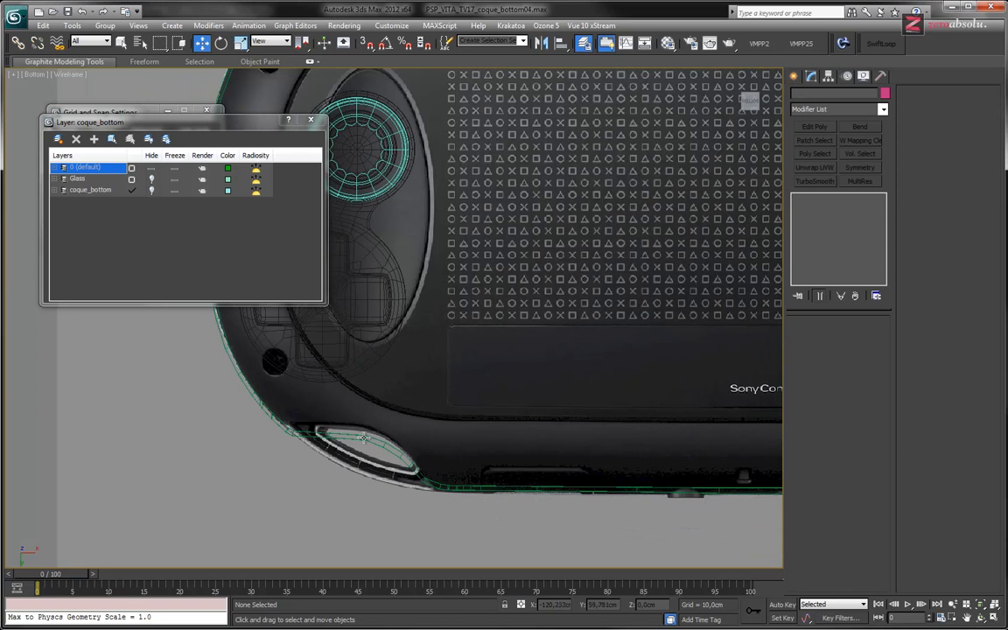
pyautogui.moveTo(389, 447); pyautogui.dragTo(418, 462, button='middle')
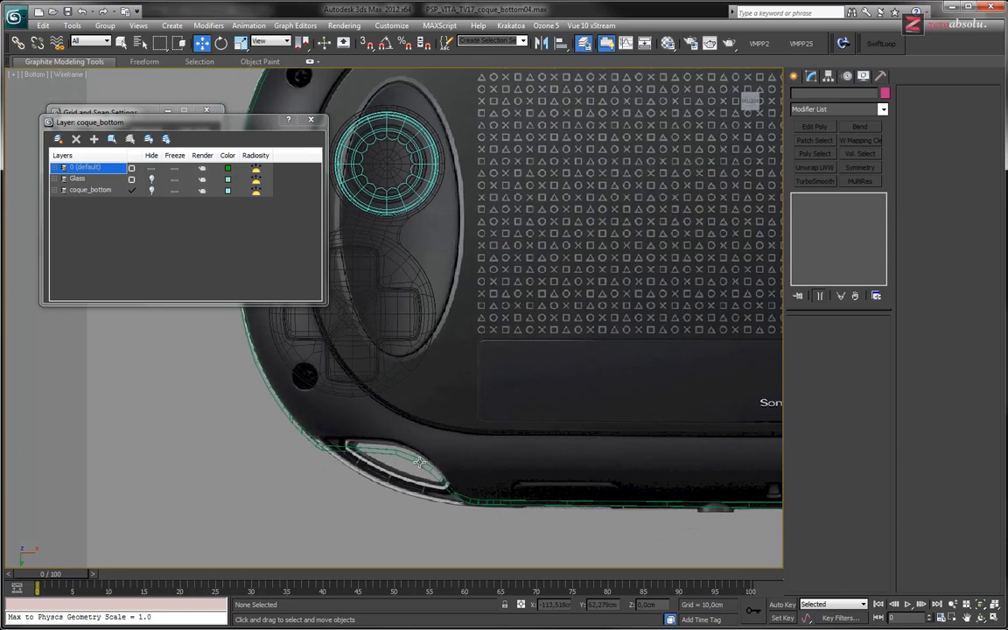
pyautogui.moveTo(451, 405)
pyautogui.mouseDown(button='middle')
pyautogui.moveTo(457, 416)
pyautogui.moveTo(464, 403)
pyautogui.mouseUp(button='middle')
pyautogui.scroll(-4, 459, 411)
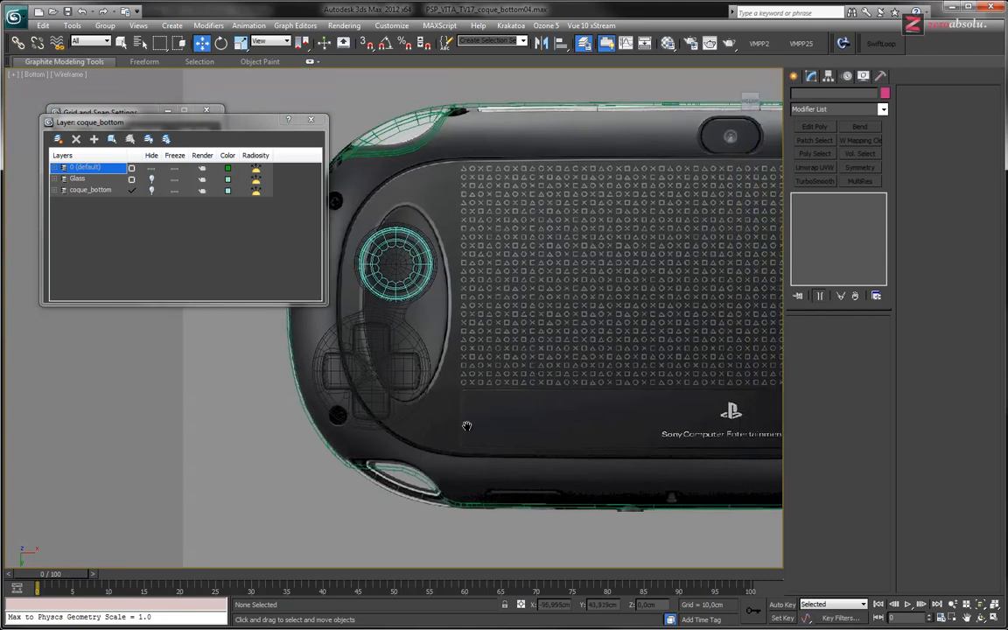
pyautogui.moveTo(431, 410); pyautogui.dragTo(448, 449, button='middle')
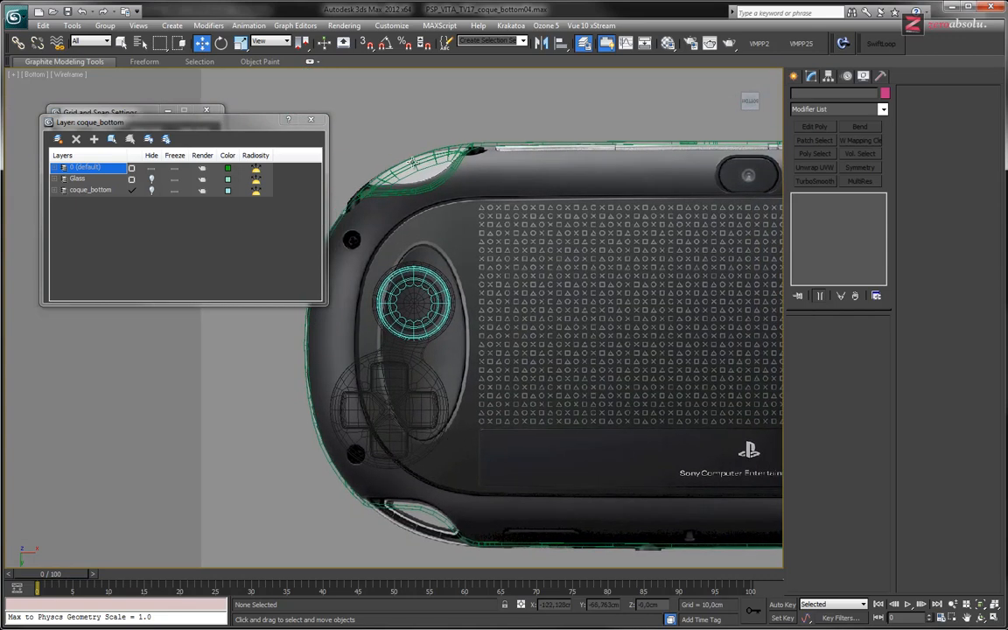
# Display the model in the Top view and compare the 0 (default) layer's mesh with the reference at both shell corners.
pyautogui.click(35, 74)
pyautogui.click(61, 172)
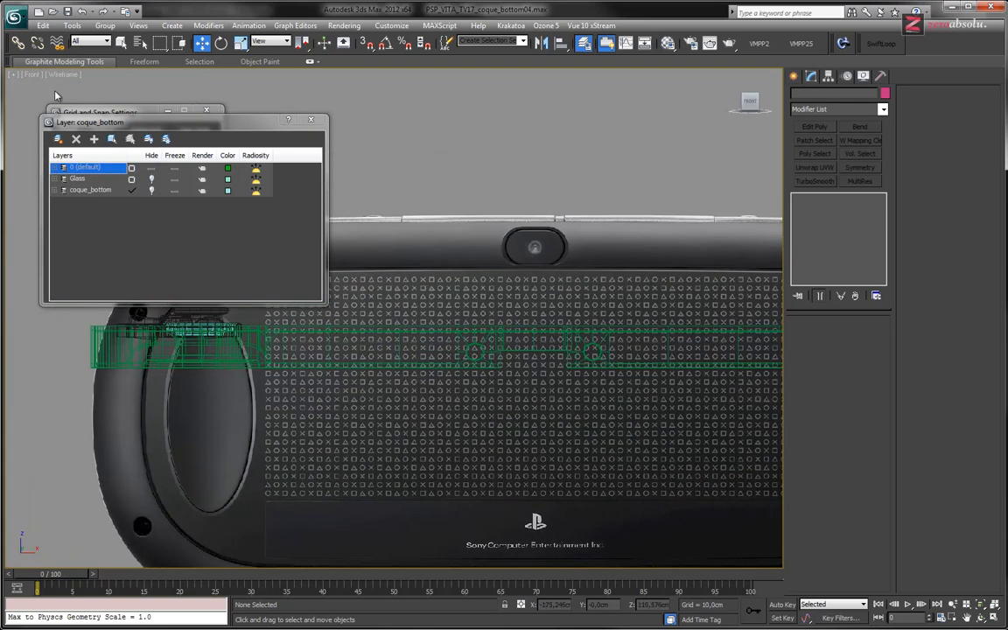
pyautogui.press('t')
pyautogui.moveTo(112, 398); pyautogui.dragTo(395, 437, button='middle')
pyautogui.moveTo(412, 300); pyautogui.dragTo(465, 279, button='middle')
pyautogui.scroll(3, 416, 476)
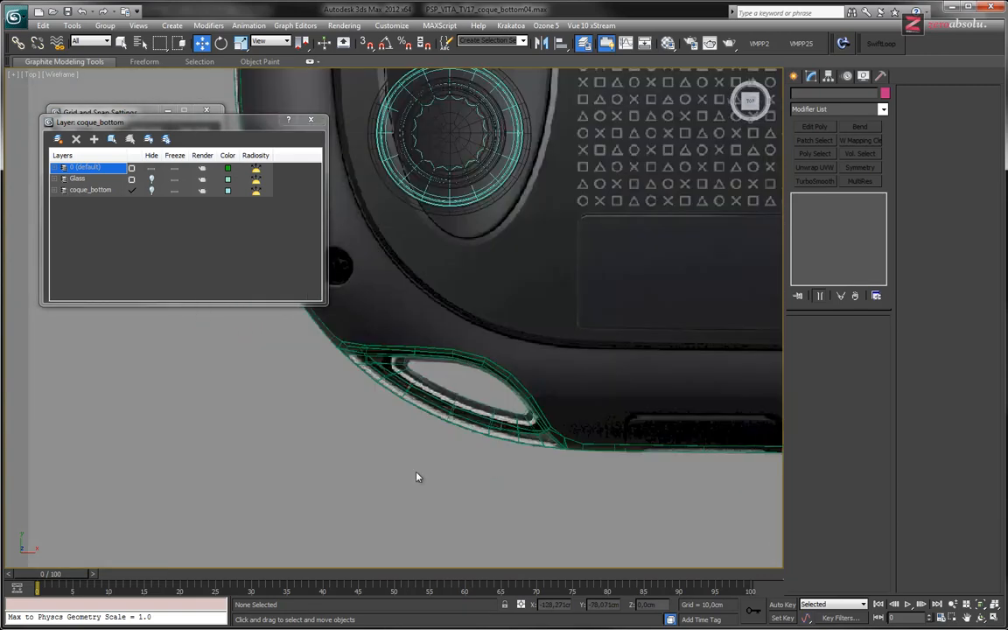
pyautogui.moveTo(551, 178); pyautogui.dragTo(574, 502, button='middle')
pyautogui.moveTo(504, 149); pyautogui.dragTo(524, 355, button='middle')
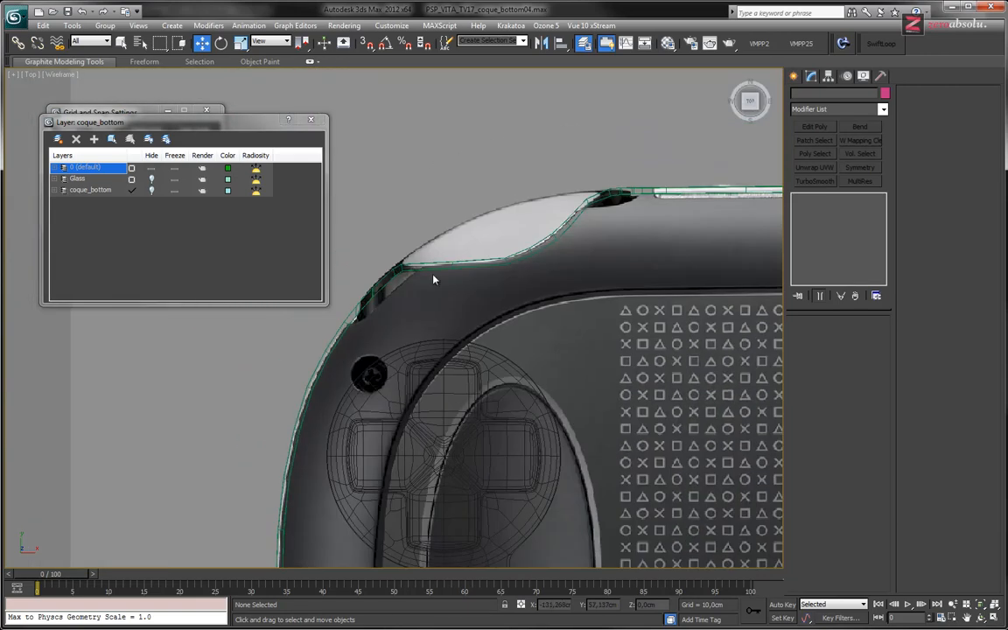
pyautogui.moveTo(531, 432); pyautogui.dragTo(525, 197, button='middle')
pyautogui.moveTo(492, 539); pyautogui.dragTo(437, 260, button='middle')
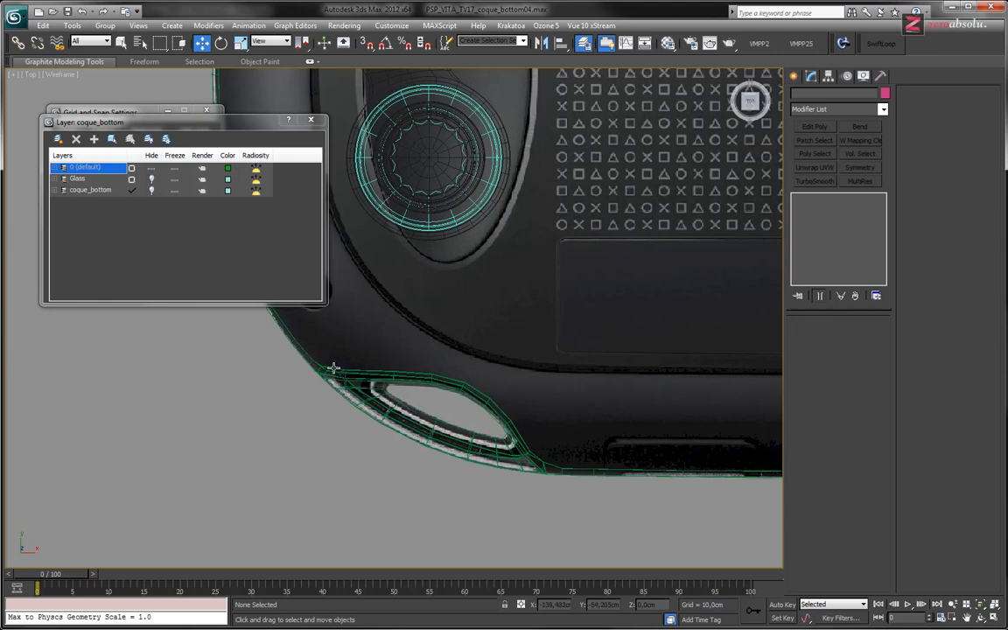
# Examine up close how the mesh edges follow the corner slot's outline in the Top view.
pyautogui.moveTo(375, 389); pyautogui.dragTo(385, 409, button='middle')
pyautogui.scroll(5, 385, 409)
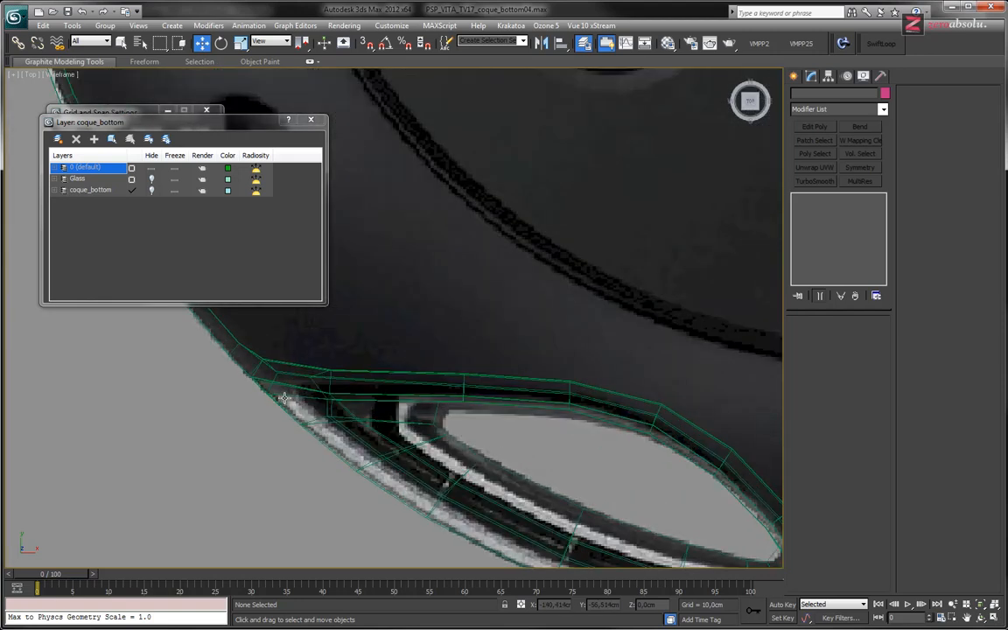
pyautogui.moveTo(560, 375); pyautogui.dragTo(512, 359, button='middle')
pyautogui.moveTo(609, 464); pyautogui.dragTo(666, 414, button='middle')
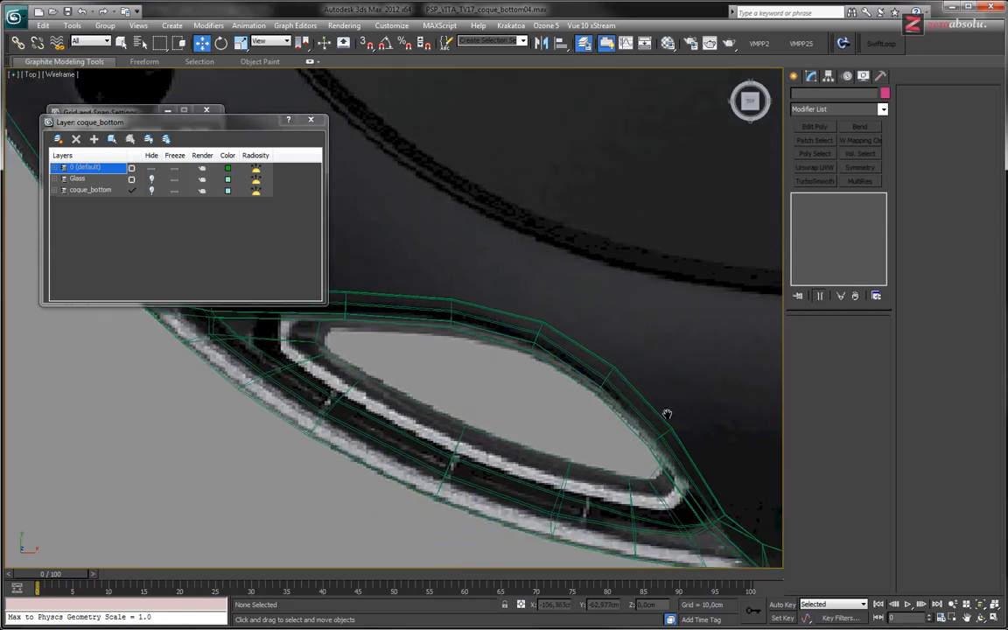
pyautogui.scroll(-4, 489, 342)
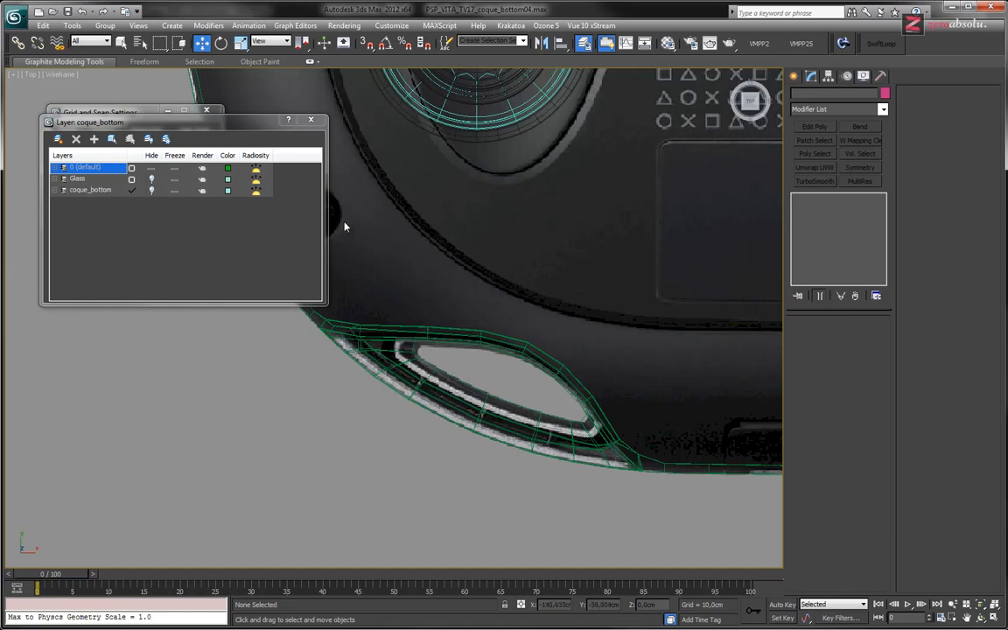
pyautogui.scroll(-3, 345, 226)
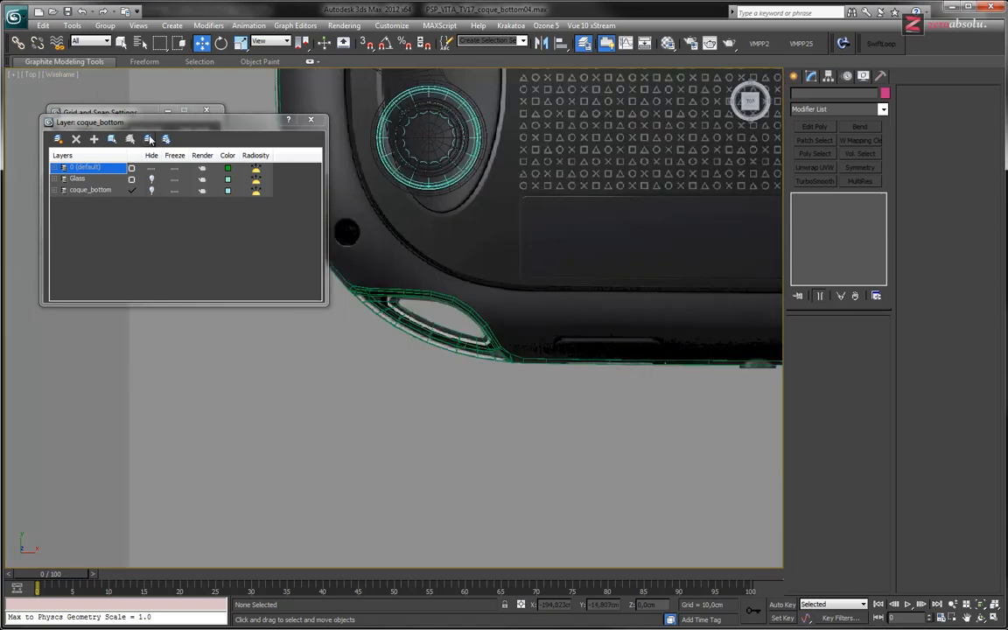
# Return to the Bottom view and hide the 0 (default) layer.
pyautogui.press('b')
pyautogui.moveTo(427, 559); pyautogui.dragTo(412, 367, button='middle')
pyautogui.moveTo(409, 480); pyautogui.dragTo(411, 360, button='middle')
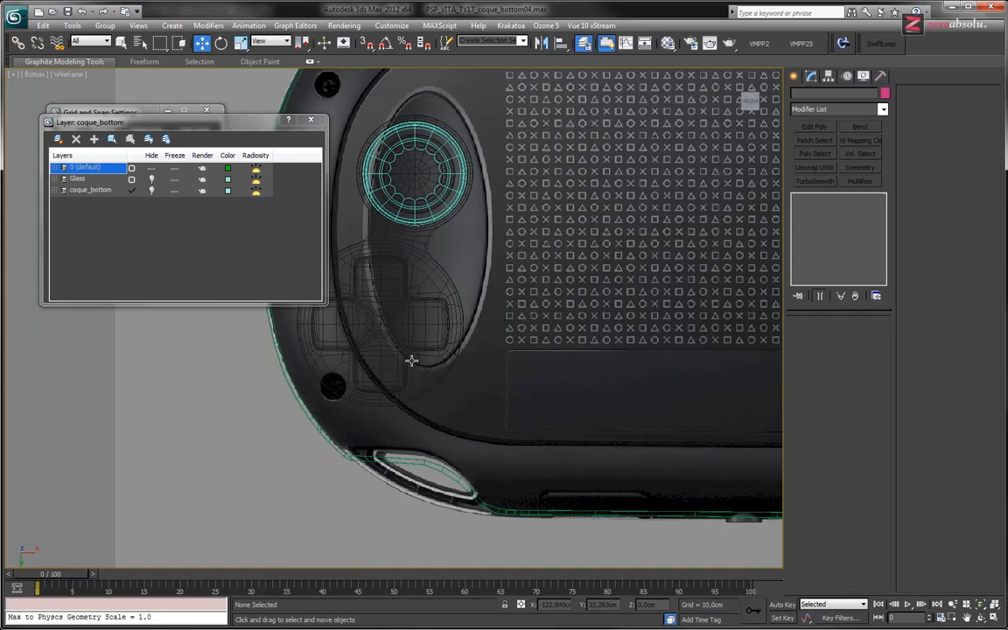
pyautogui.moveTo(401, 418); pyautogui.dragTo(400, 408, button='middle')
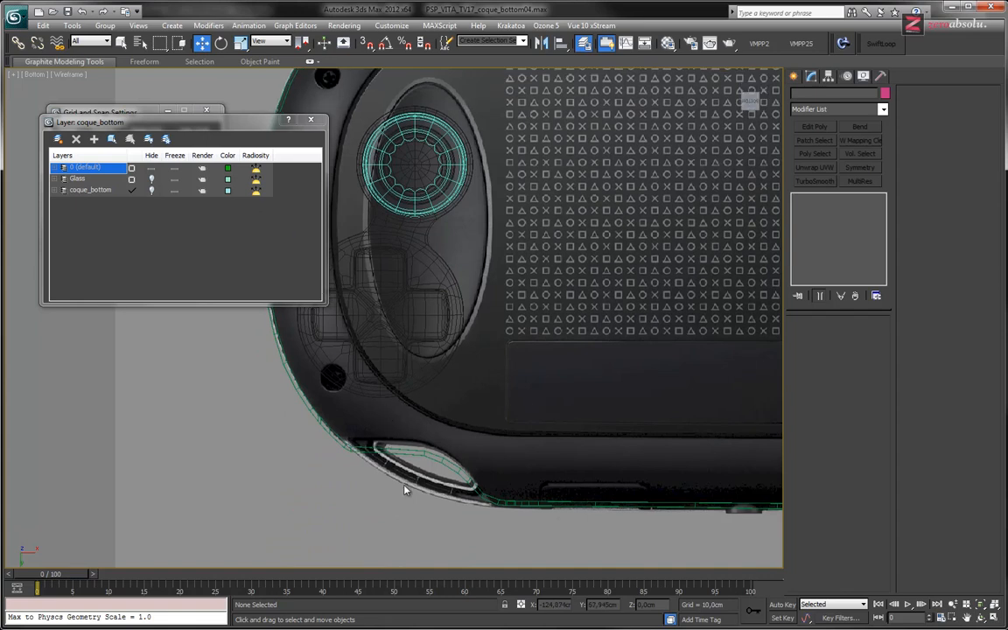
pyautogui.click(153, 168)
pyautogui.moveTo(393, 366); pyautogui.dragTo(412, 381, button='middle')
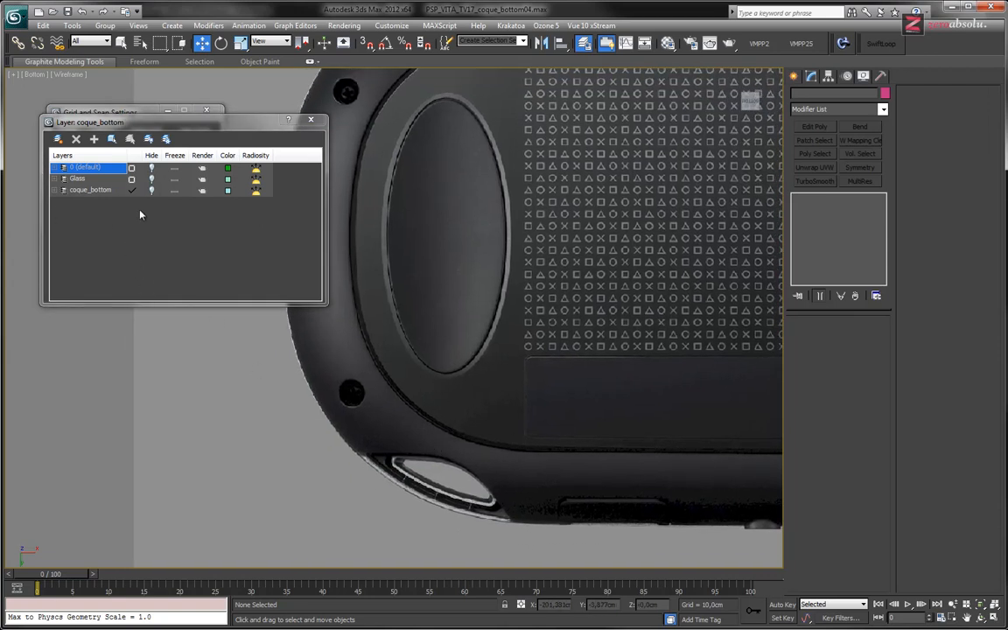
# Unhide the coque_bottom layer and select the coque_01 shell at the corner slot.
pyautogui.click(122, 190)
pyautogui.scroll(5, 472, 411)
pyautogui.moveTo(443, 402); pyautogui.dragTo(494, 422, button='middle')
pyautogui.click(431, 411)
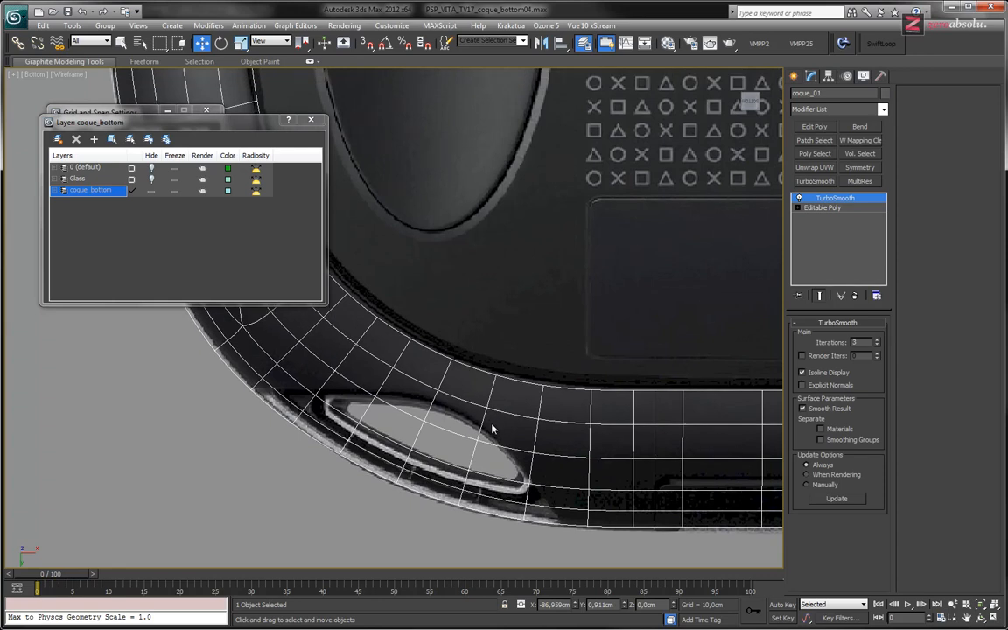
pyautogui.moveTo(461, 305); pyautogui.dragTo(498, 289, button='middle')
pyautogui.scroll(-2, 505, 292)
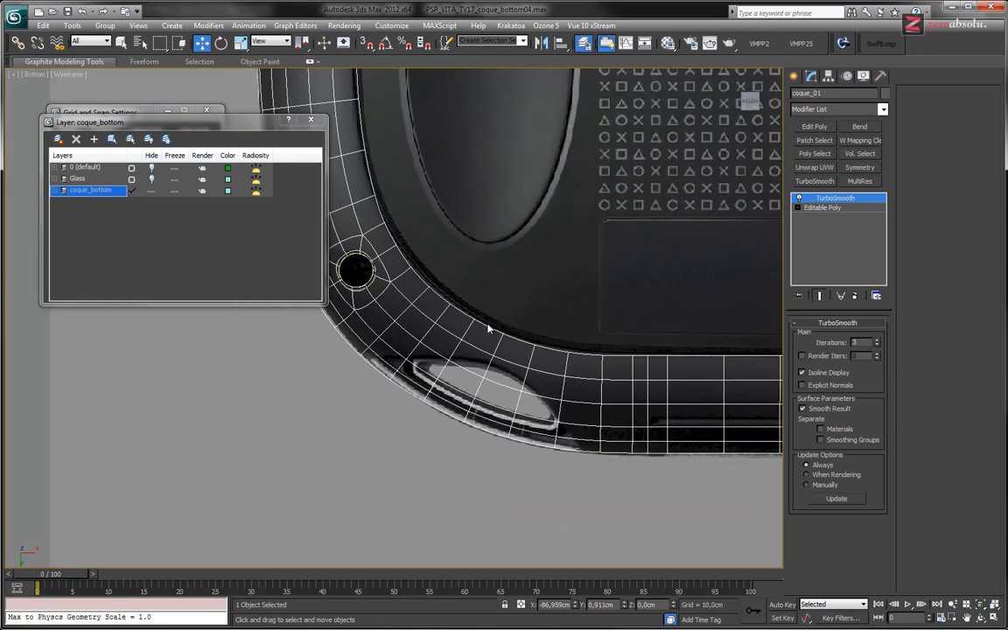
# Activate the Line spline tool and frame the corner slot closely for tracing.
pyautogui.click(799, 76)
pyautogui.click(812, 94)
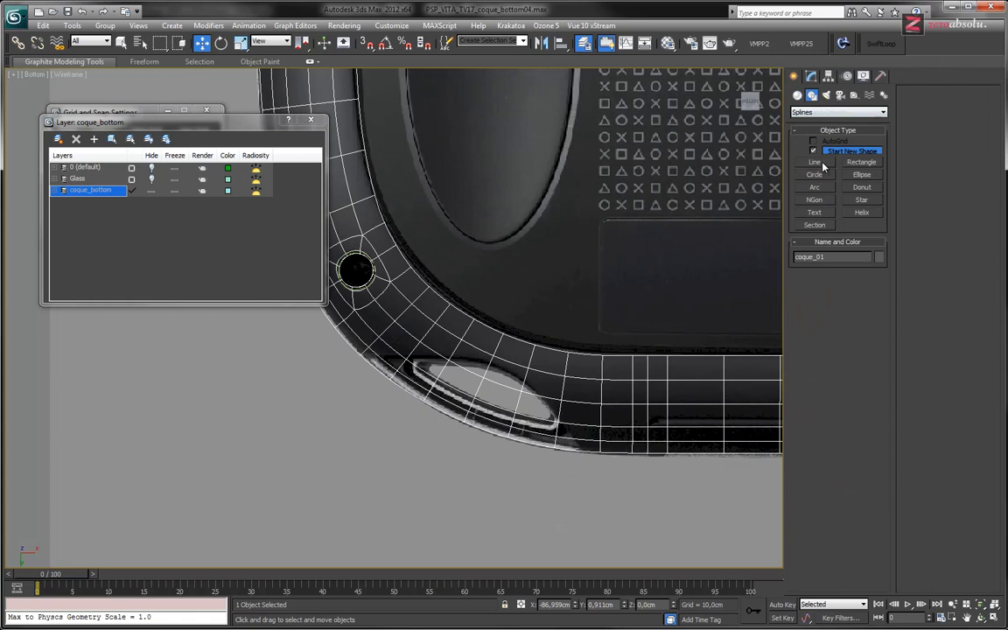
pyautogui.click(817, 162)
pyautogui.moveTo(329, 358); pyautogui.dragTo(302, 376, button='middle')
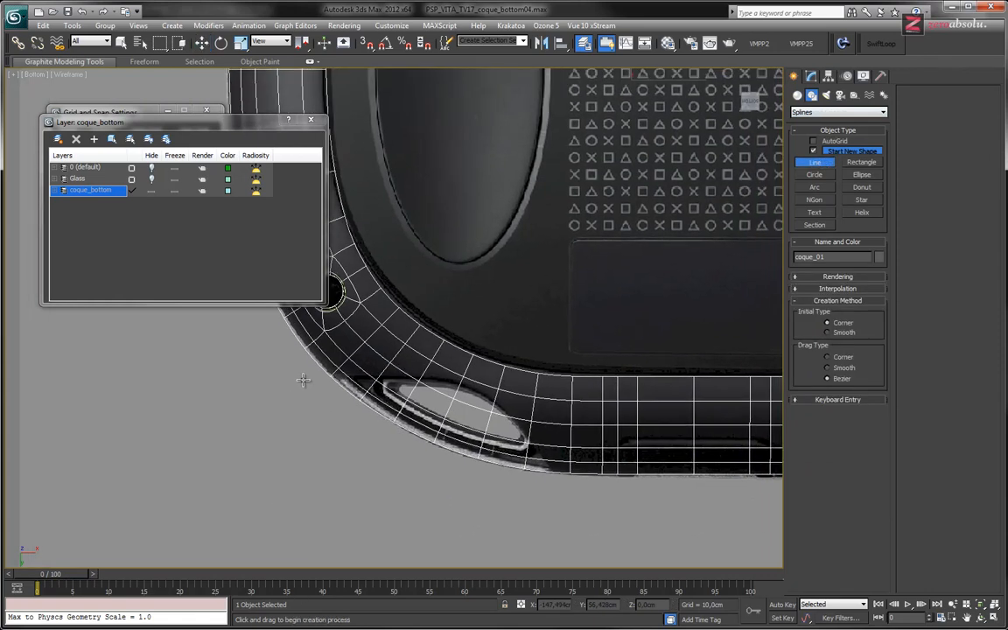
pyautogui.scroll(4, 303, 379)
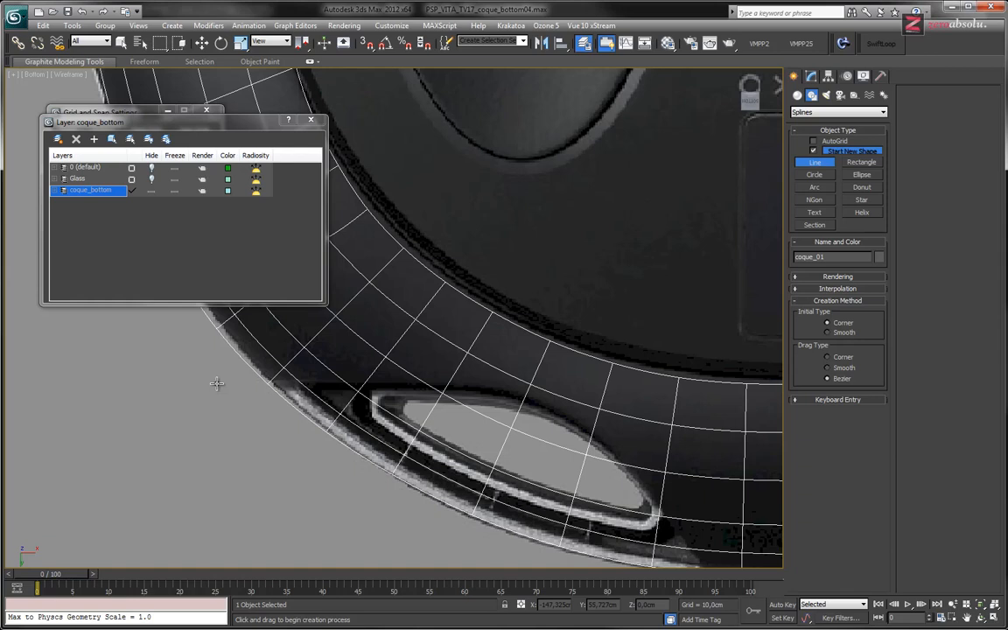
pyautogui.moveTo(381, 393); pyautogui.dragTo(371, 395, button='middle')
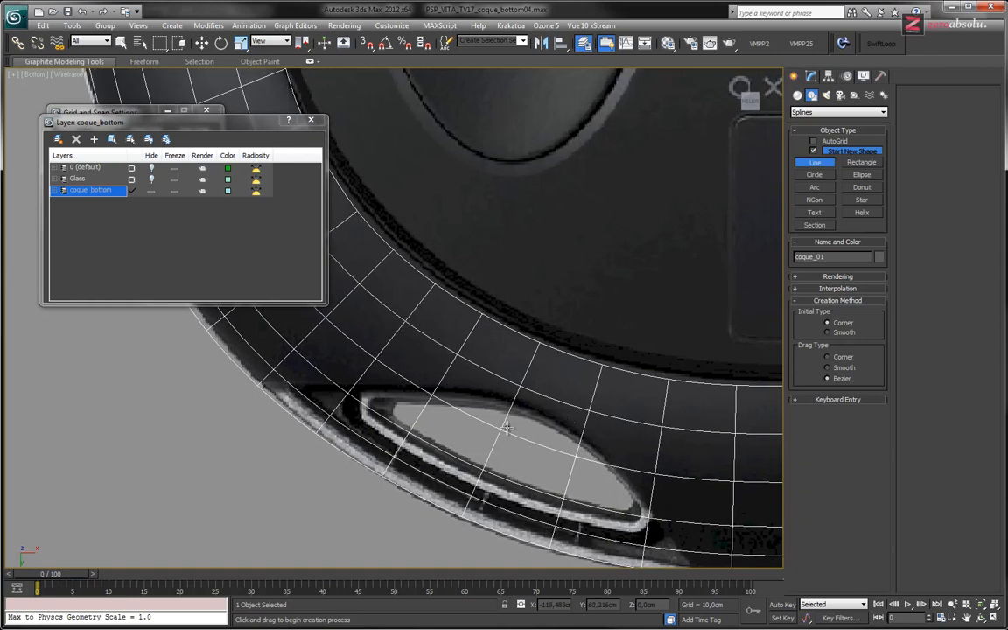
# Try to trace the slot's upper edge with a line starting outside the shell, and undo it.
pyautogui.click(223, 386)
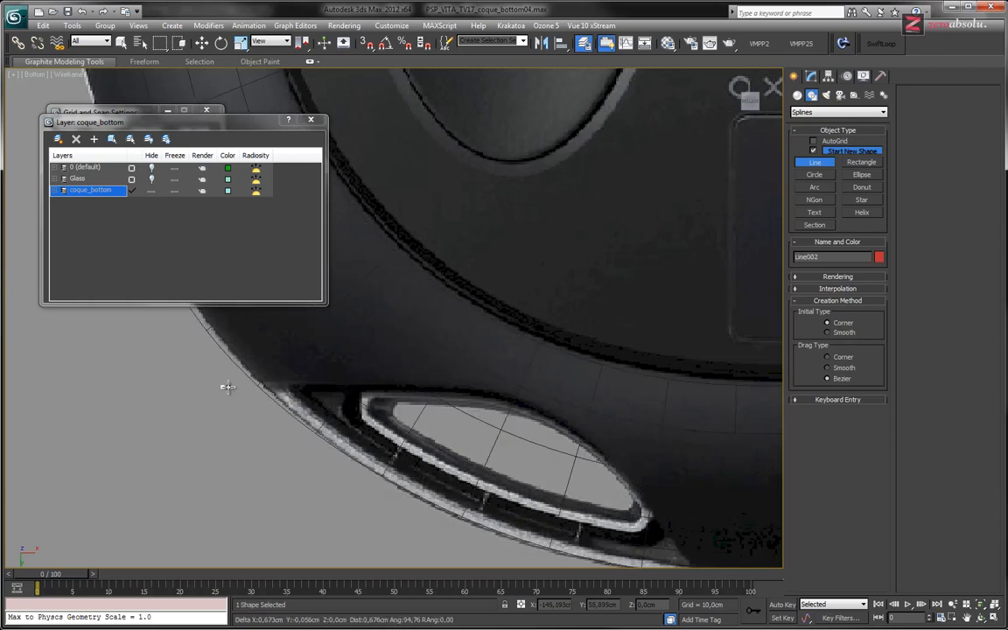
pyautogui.rightClick(449, 389)
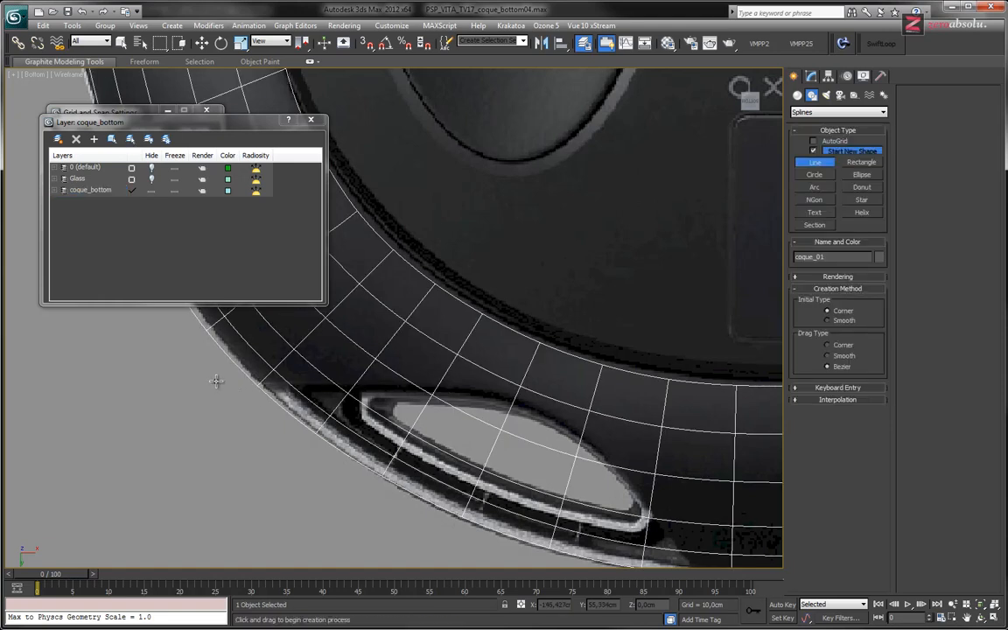
pyautogui.click(216, 382)
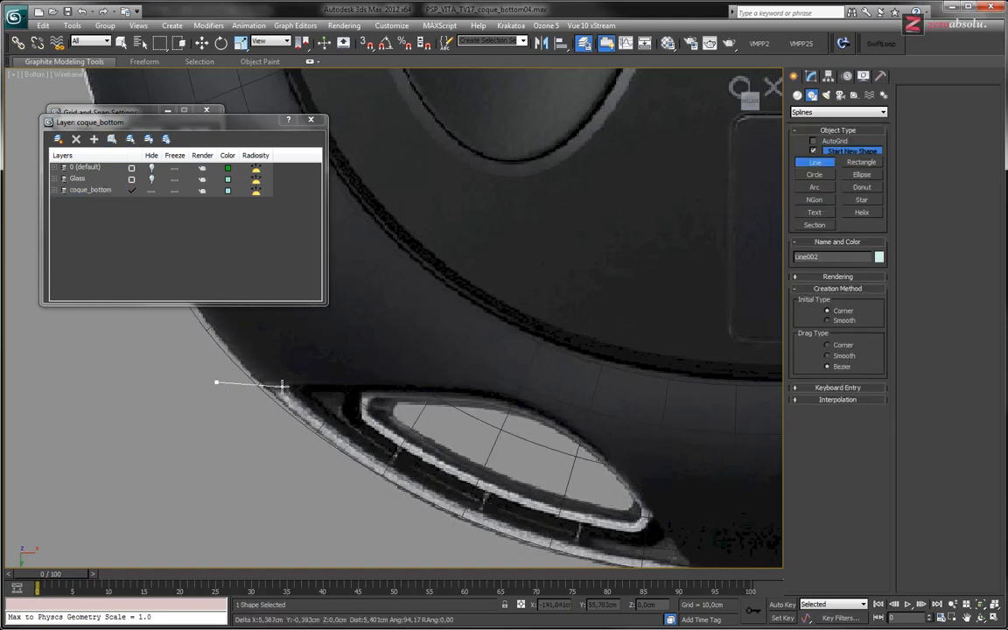
pyautogui.click(427, 386)
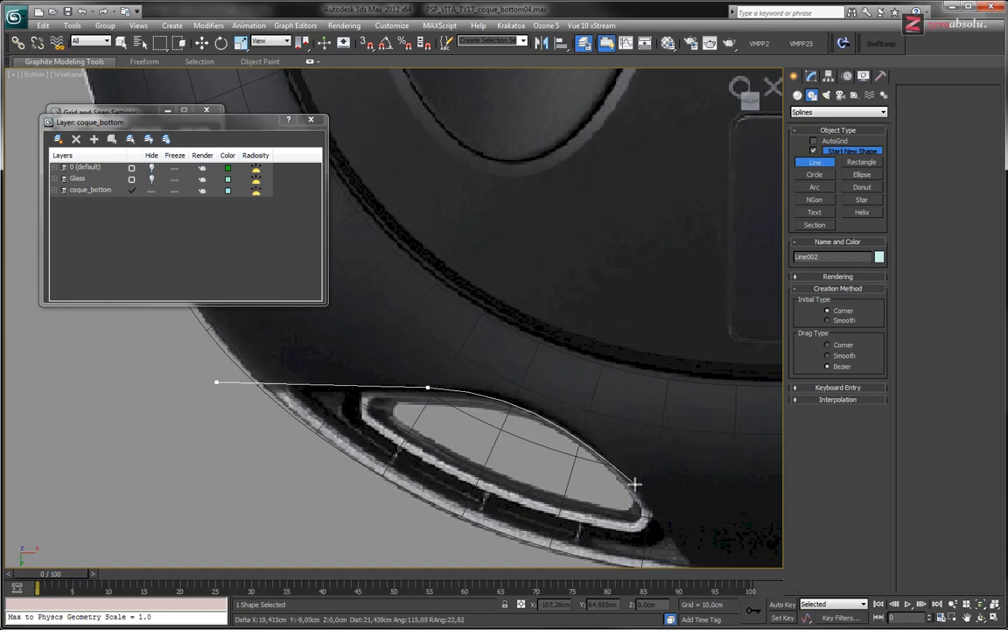
pyautogui.rightClick(633, 481)
pyautogui.moveTo(607, 431); pyautogui.dragTo(533, 344, button='middle')
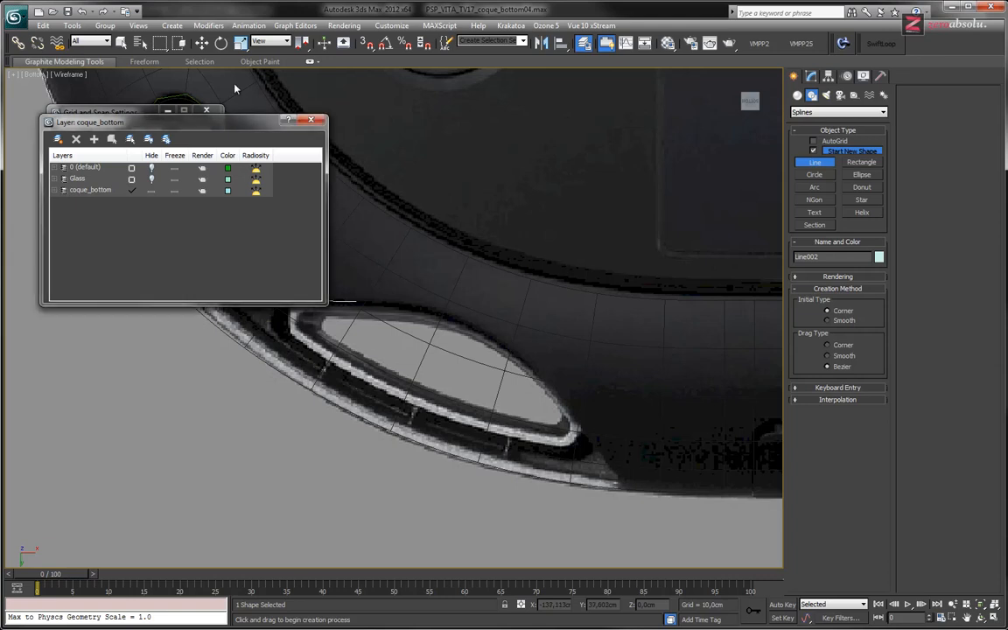
pyautogui.moveTo(219, 121); pyautogui.dragTo(172, 46)
pyautogui.moveTo(321, 340); pyautogui.dragTo(291, 358, button='middle')
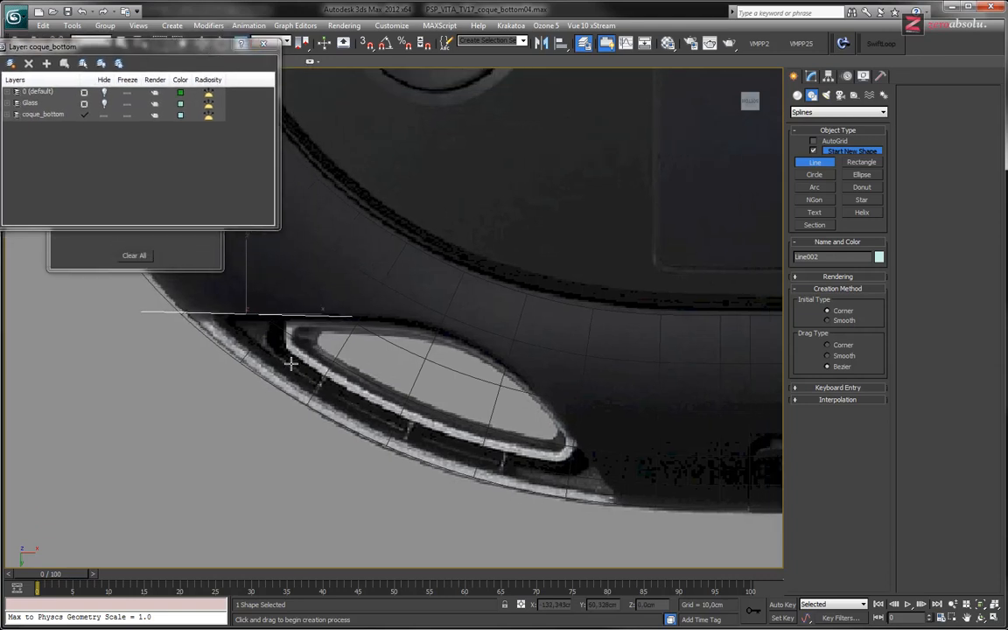
pyautogui.hotkey('ctrl', 'z')
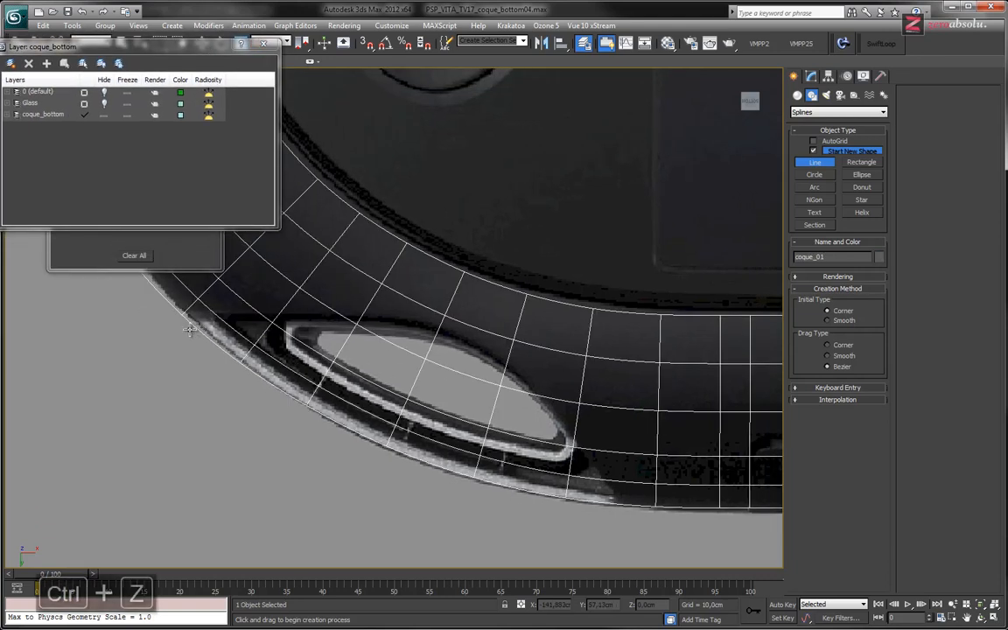
# Trace a closed spline along the corner slot's upper edge, extending past the shell's outer border and looping back around outside it.
pyautogui.click(128, 312)
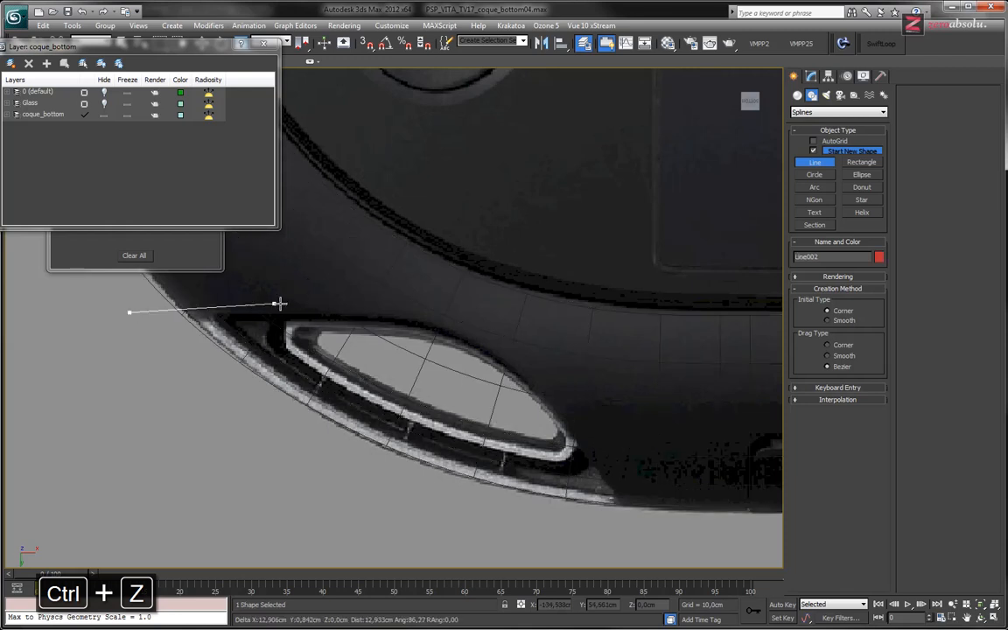
pyautogui.click(368, 317)
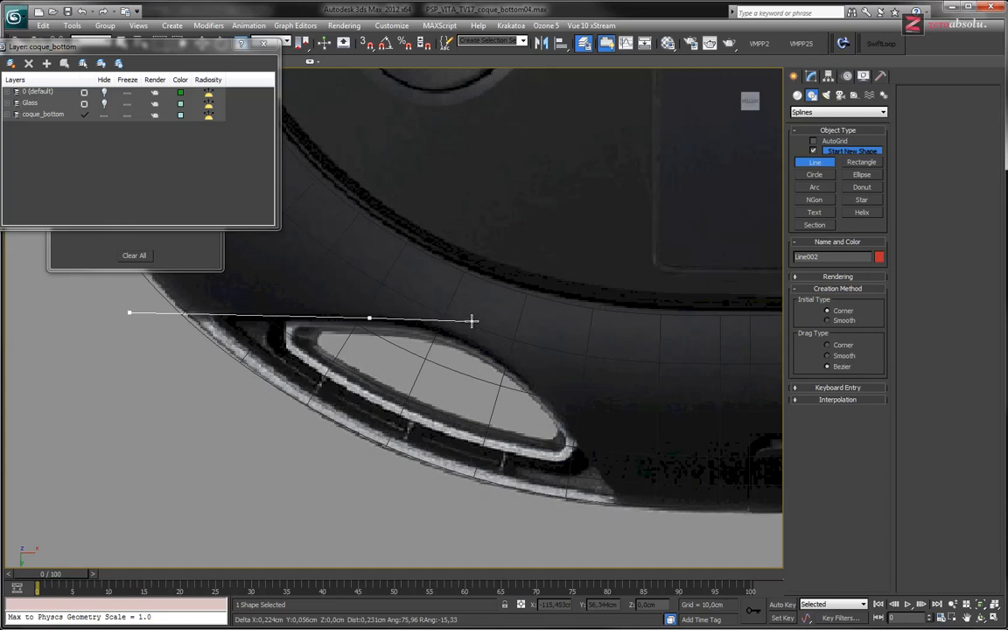
pyautogui.click(520, 317)
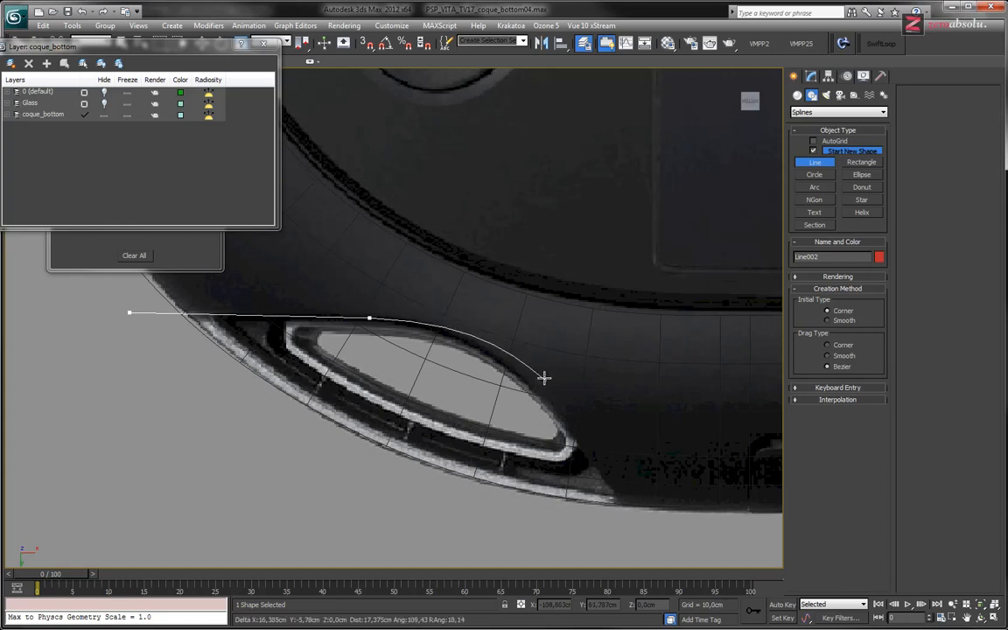
pyautogui.click(564, 421)
pyautogui.moveTo(578, 436); pyautogui.dragTo(606, 471)
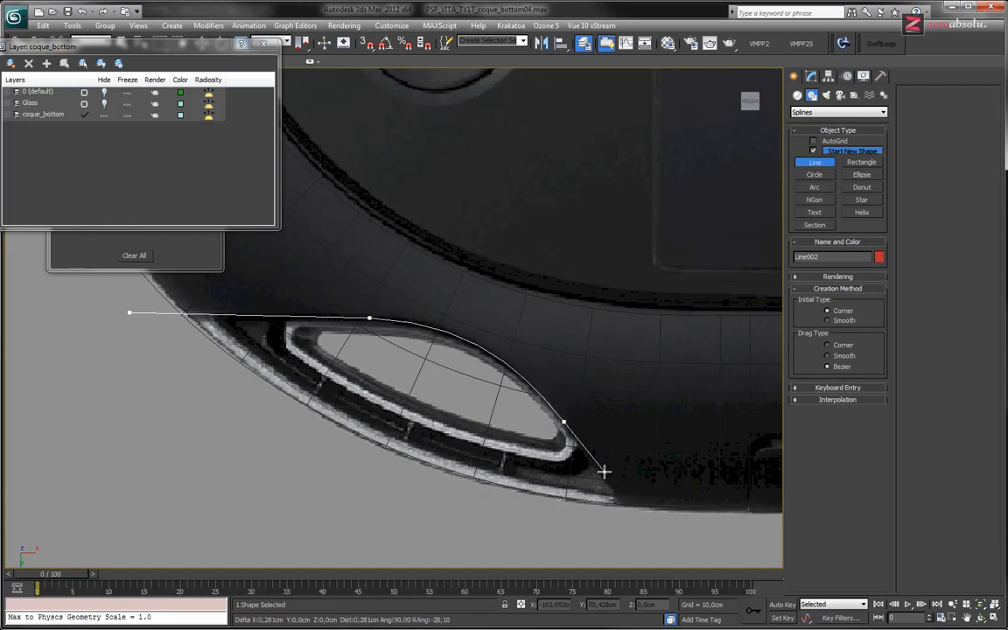
pyautogui.click(667, 558)
pyautogui.moveTo(329, 542); pyautogui.dragTo(292, 529)
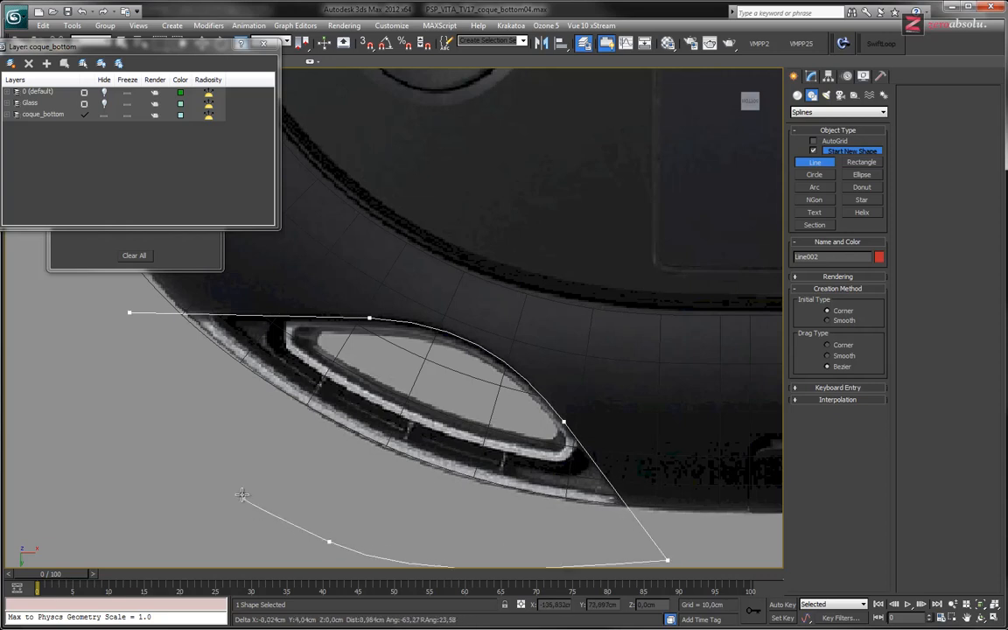
pyautogui.click(128, 313)
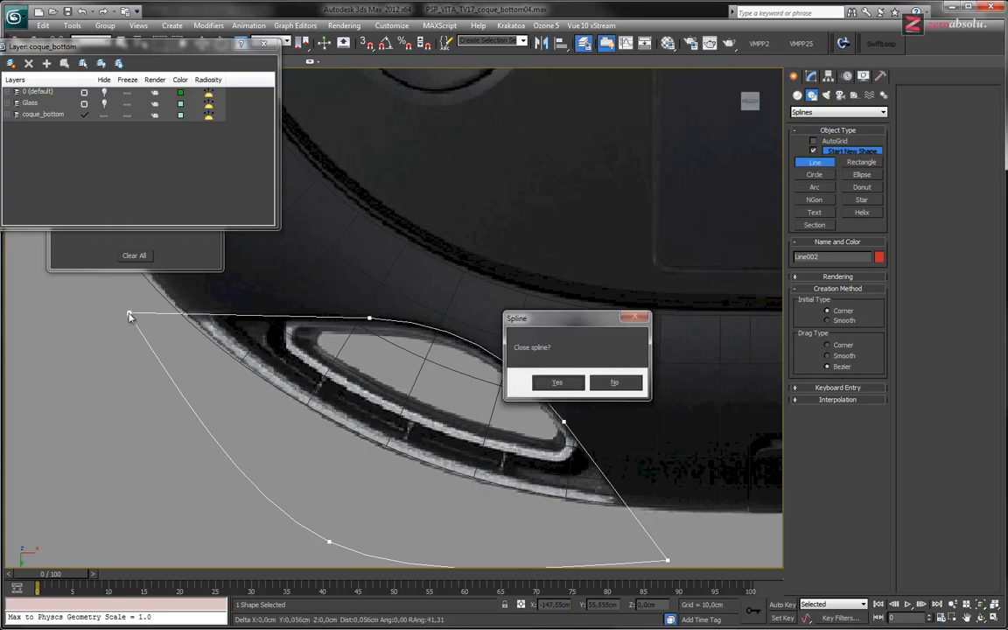
pyautogui.click(566, 384)
# Select the coque_01 shell in the Bottom view and remove its TurboSmooth modifier.
pyautogui.press('w')
pyautogui.keyDown('alt'); pyautogui.moveTo(513, 367); pyautogui.dragTo(501, 412, button='middle'); pyautogui.keyUp('alt')
pyautogui.scroll(-3, 560, 394)
pyautogui.keyDown('alt'); pyautogui.moveTo(482, 456); pyautogui.dragTo(515, 483, button='middle'); pyautogui.keyUp('alt')
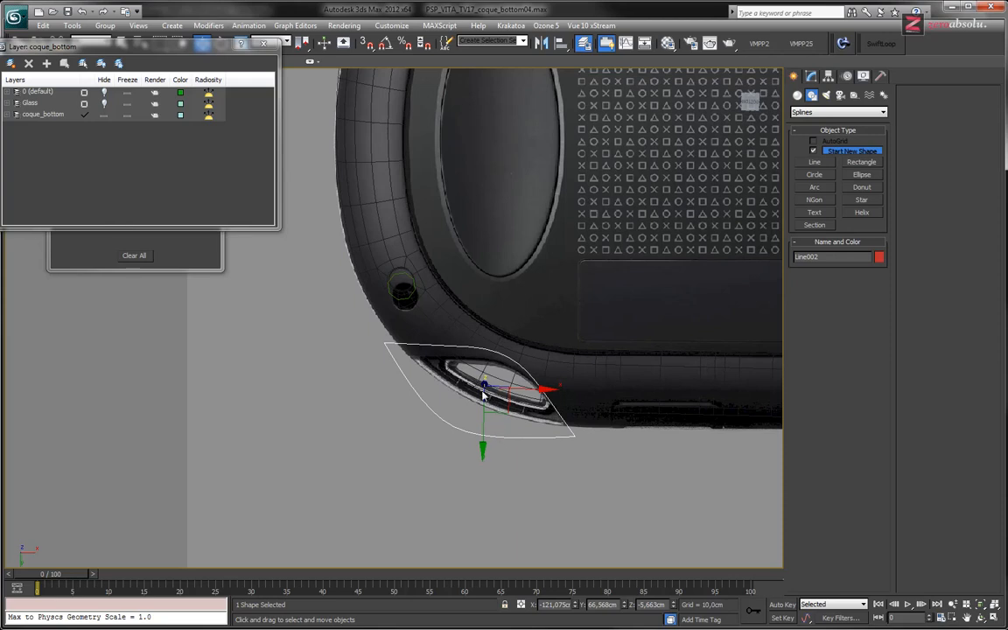
pyautogui.press('b')
pyautogui.scroll(5, 455, 312)
pyautogui.moveTo(294, 377); pyautogui.dragTo(480, 322, button='middle')
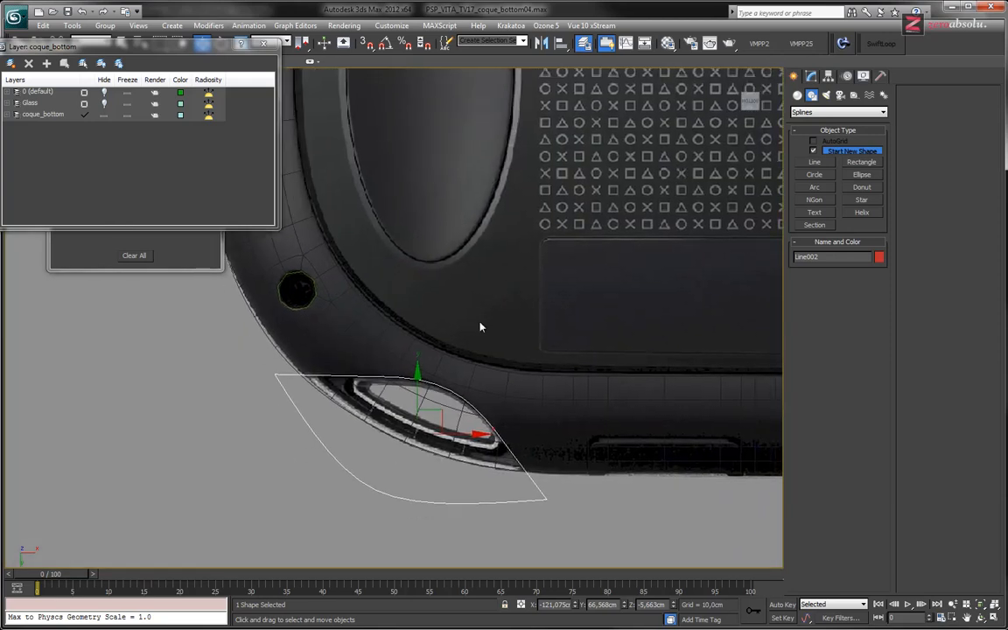
pyautogui.click(515, 397)
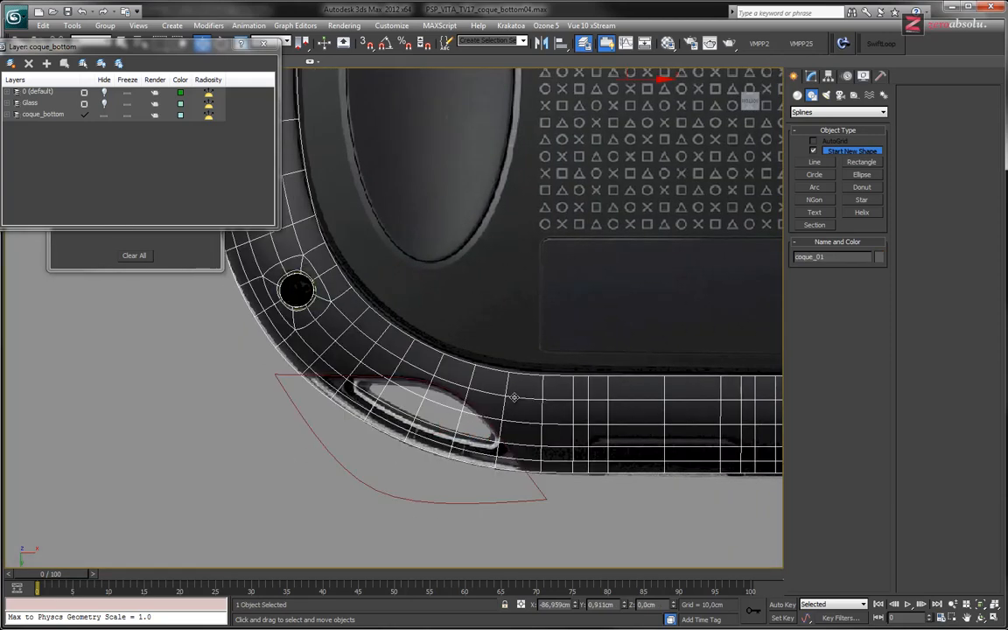
pyautogui.click(811, 77)
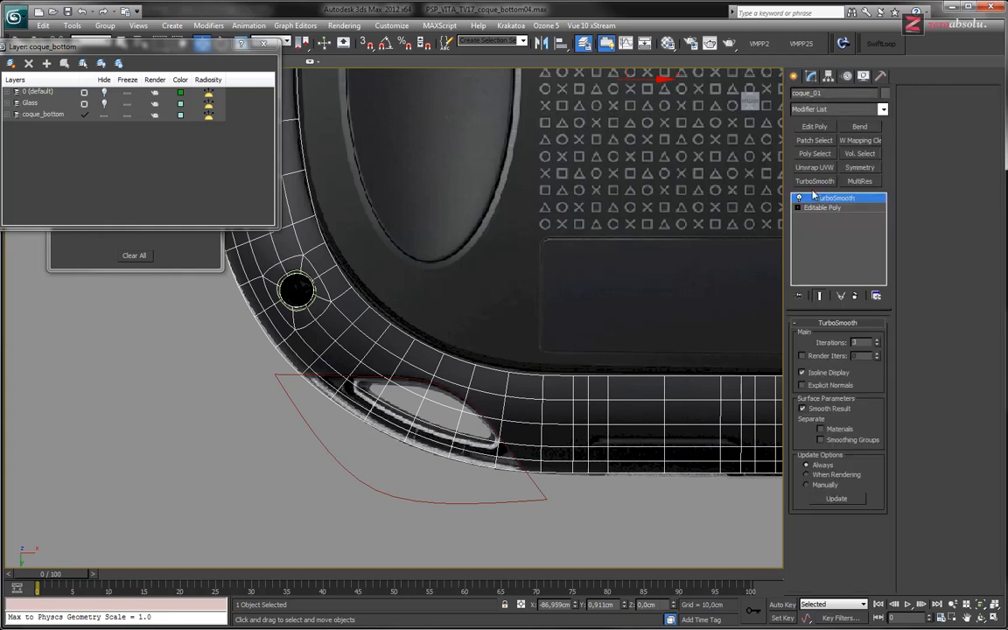
pyautogui.click(855, 296)
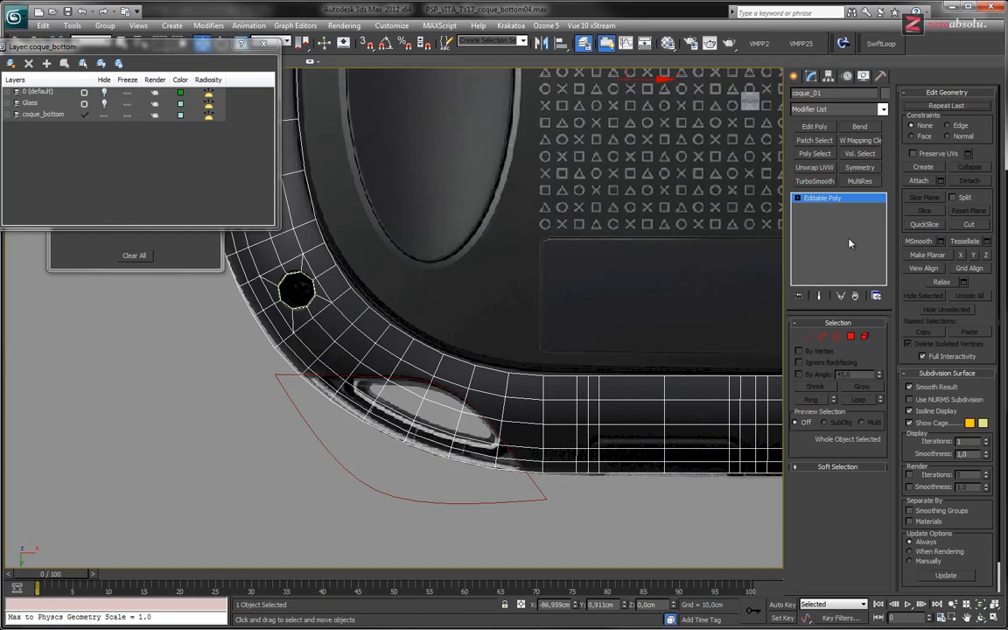
# Apply a ShapeMerge compound object to coque_01 and pick the slot outline spline as its shape.
pyautogui.click(796, 77)
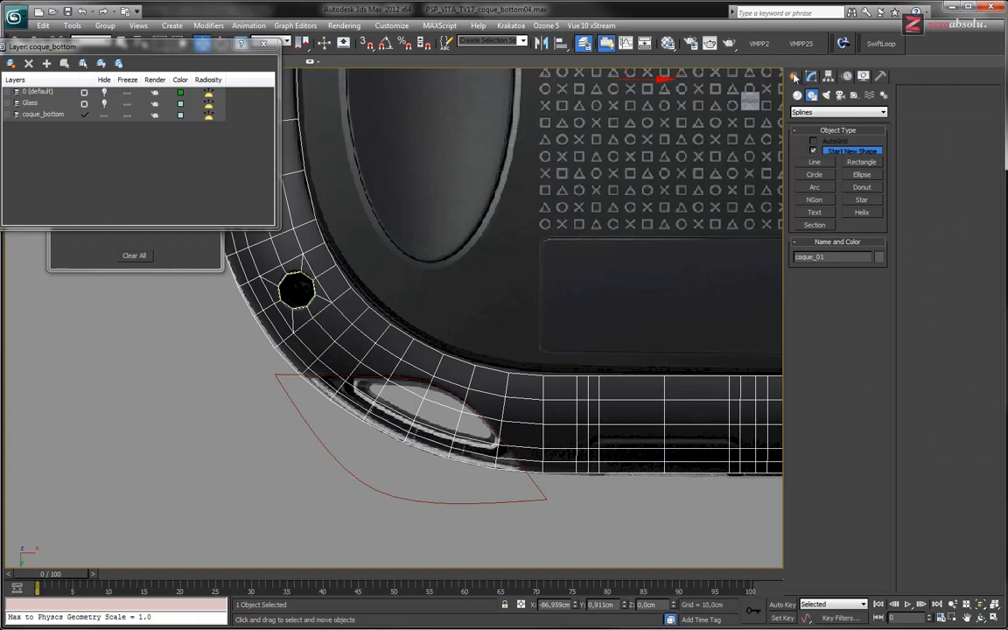
pyautogui.click(797, 95)
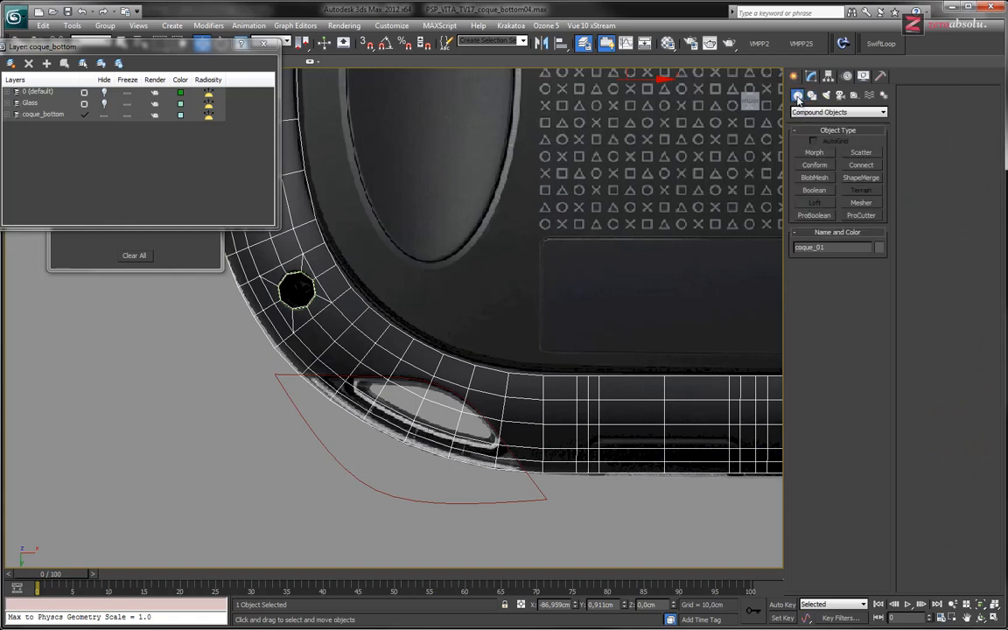
pyautogui.click(830, 113)
pyautogui.click(829, 123)
pyautogui.click(862, 178)
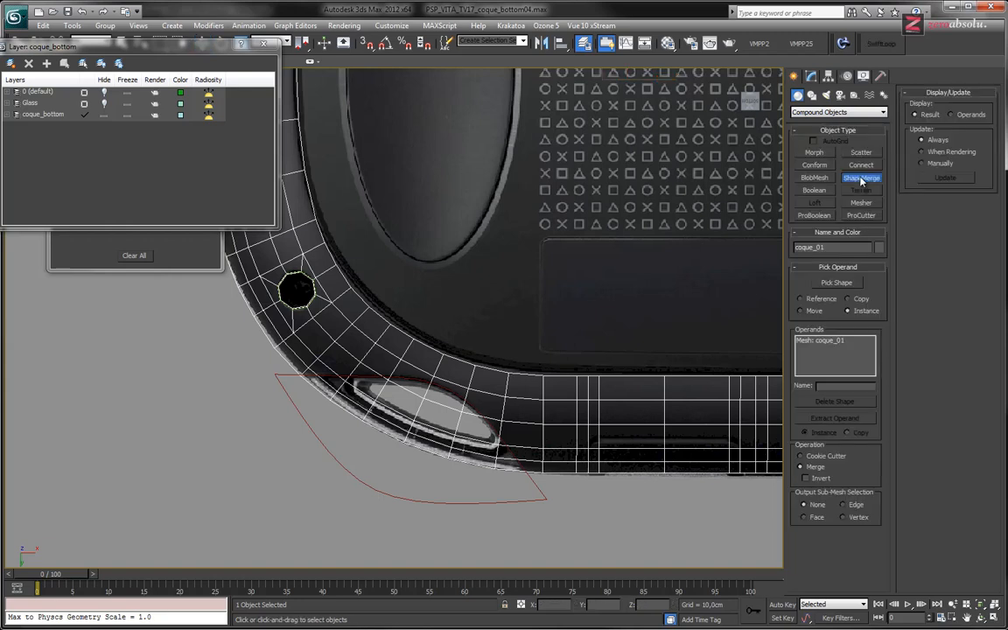
pyautogui.click(811, 77)
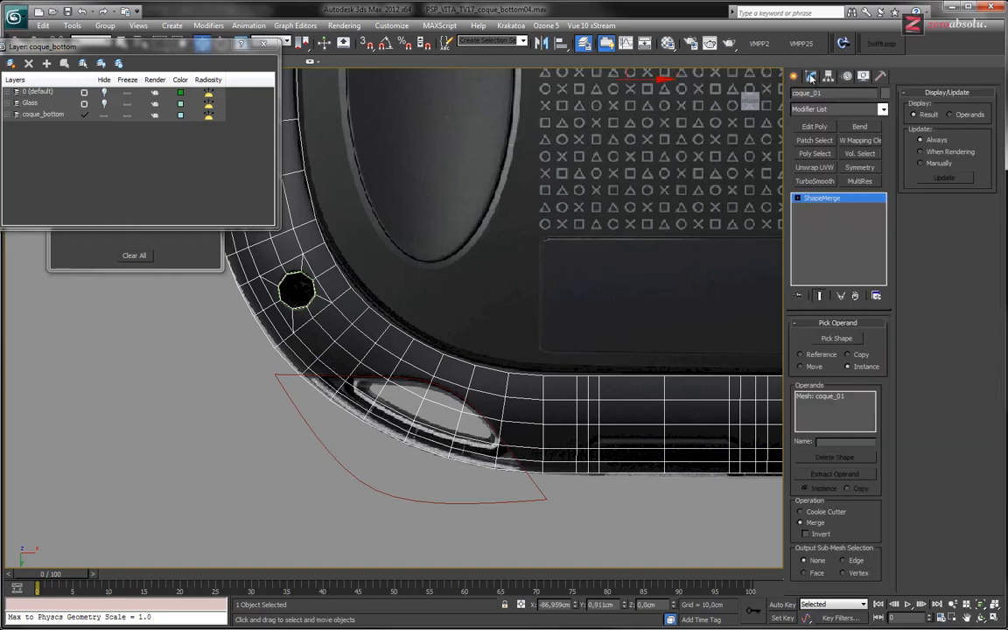
pyautogui.click(836, 338)
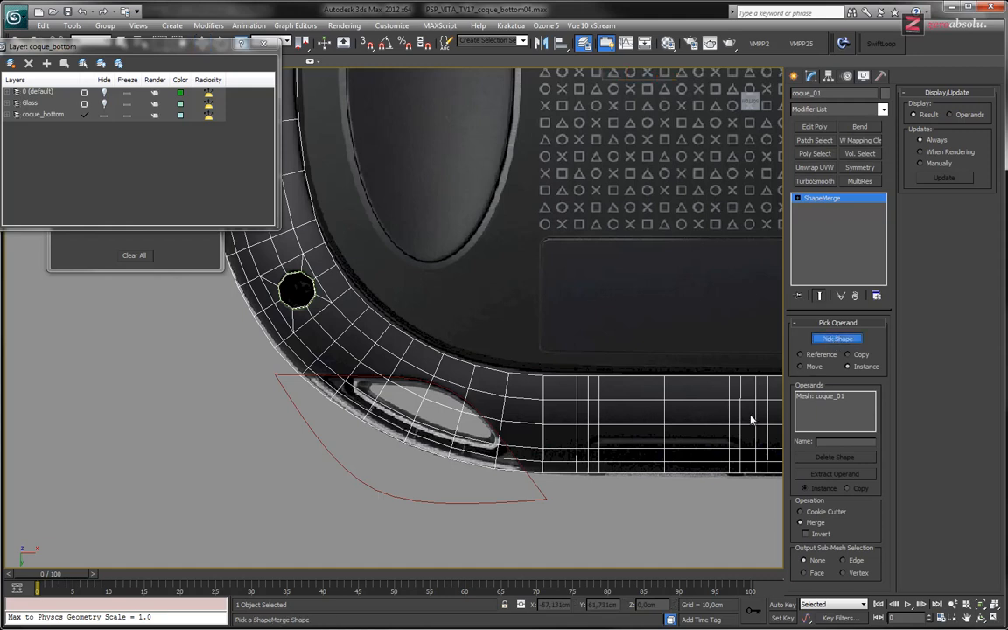
pyautogui.click(495, 502)
# Inspect the projected outline on the shell and hide Line002, Circle003 and Circle002 in the coque_bottom layer.
pyautogui.keyDown('alt'); pyautogui.moveTo(429, 346); pyautogui.dragTo(482, 357, button='middle'); pyautogui.keyUp('alt')
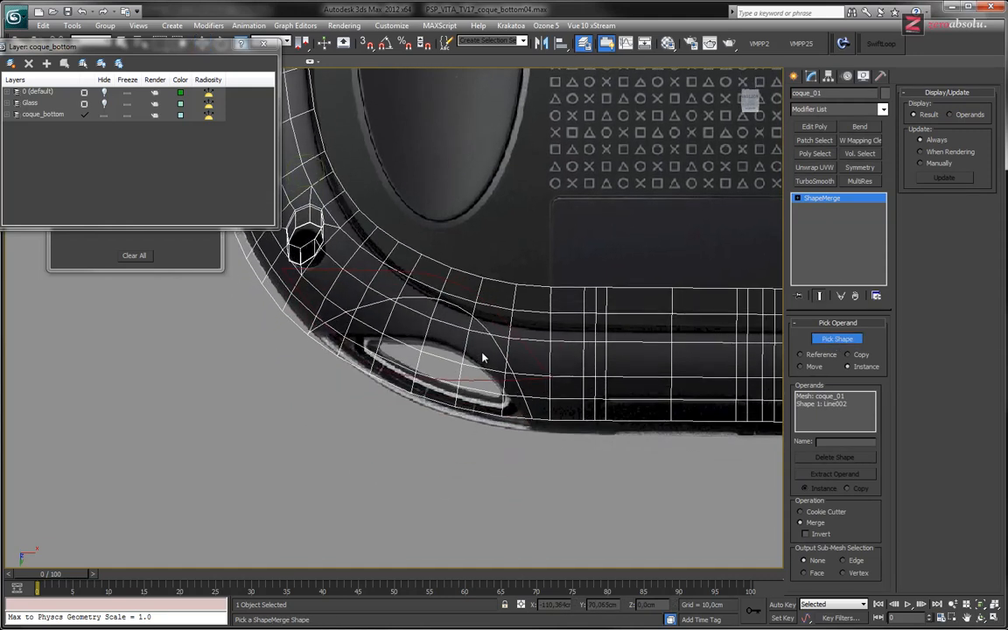
pyautogui.scroll(3, 450, 337)
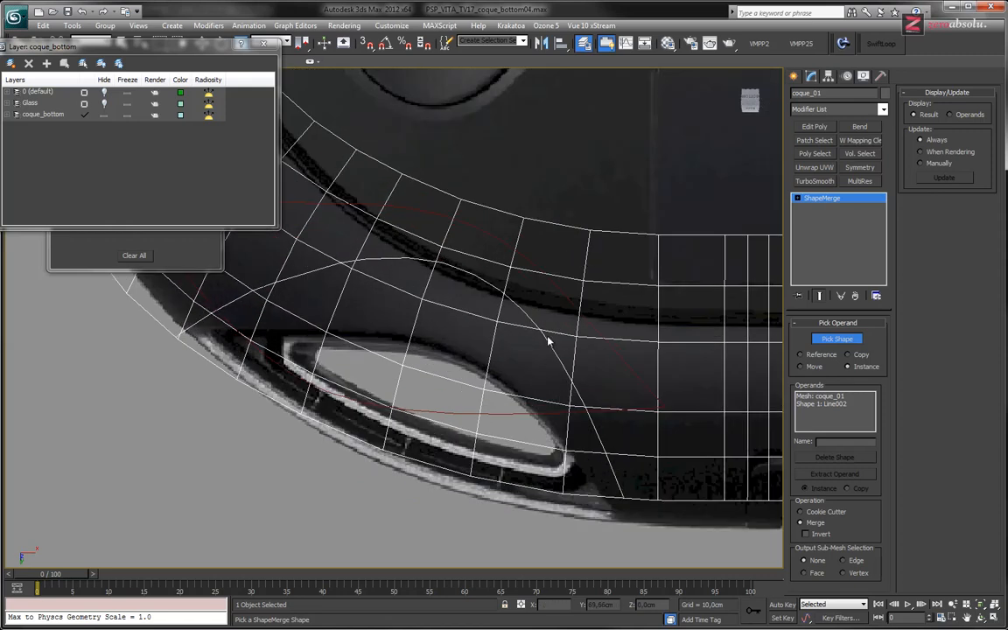
pyautogui.scroll(-5, 548, 289)
pyautogui.keyDown('alt'); pyautogui.moveTo(550, 290); pyautogui.dragTo(545, 309, button='middle'); pyautogui.keyUp('alt')
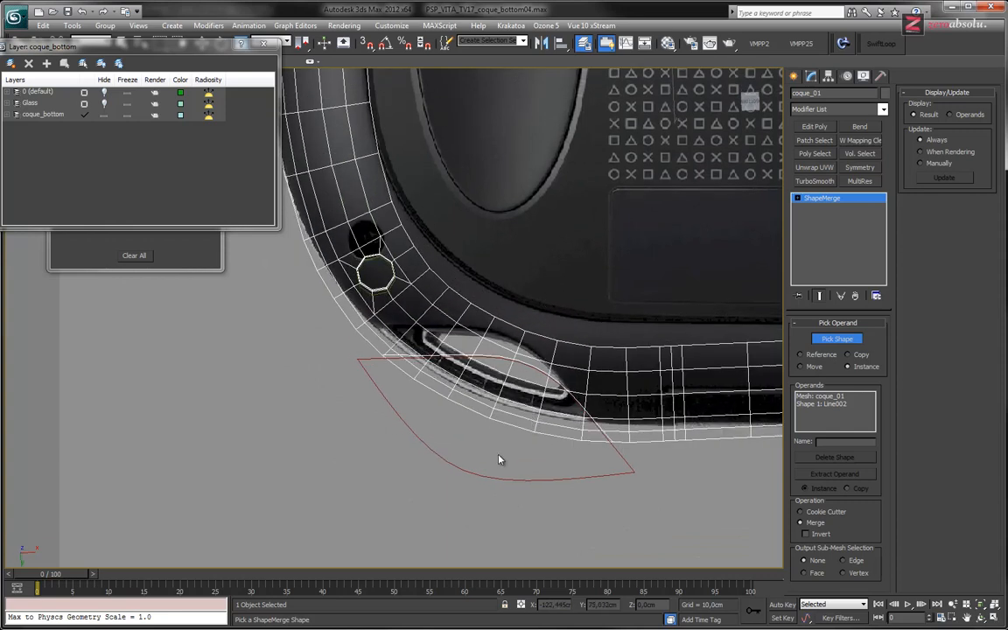
pyautogui.keyDown('alt'); pyautogui.moveTo(570, 335); pyautogui.dragTo(569, 331, button='middle'); pyautogui.keyUp('alt')
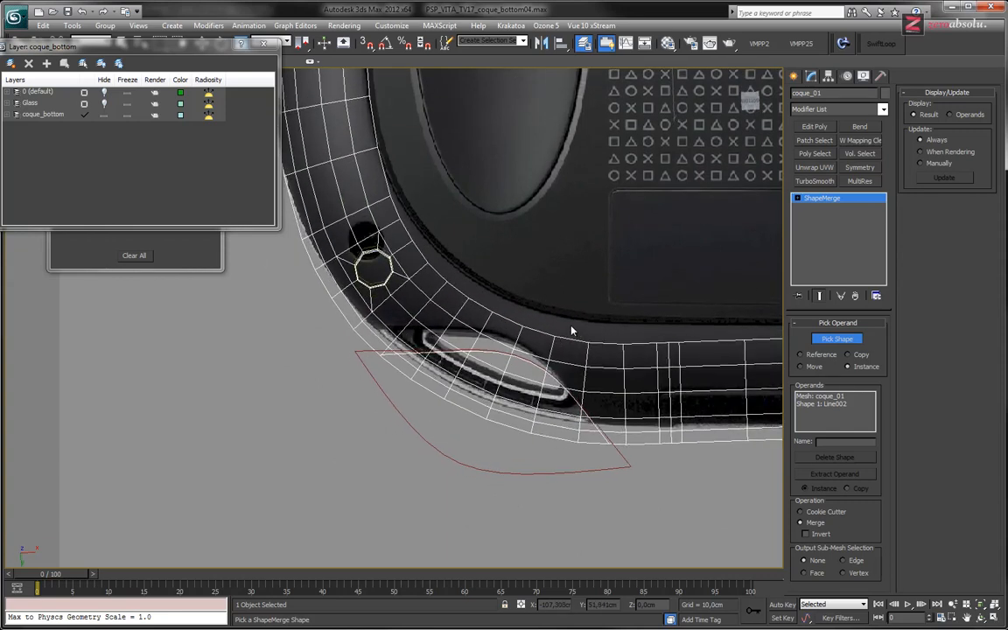
pyautogui.click(16, 114)
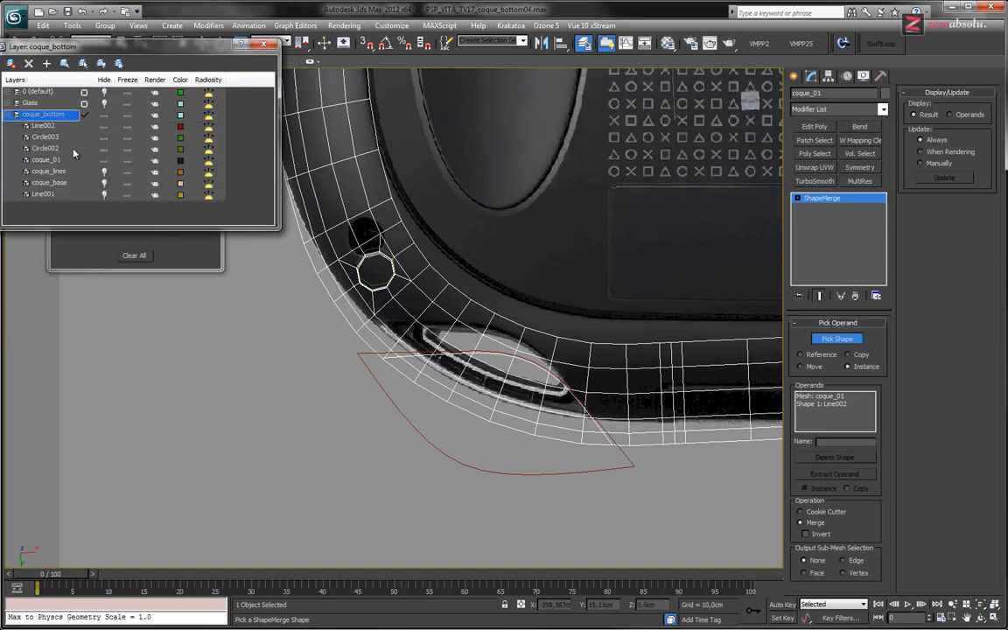
pyautogui.click(103, 136)
pyautogui.click(98, 127)
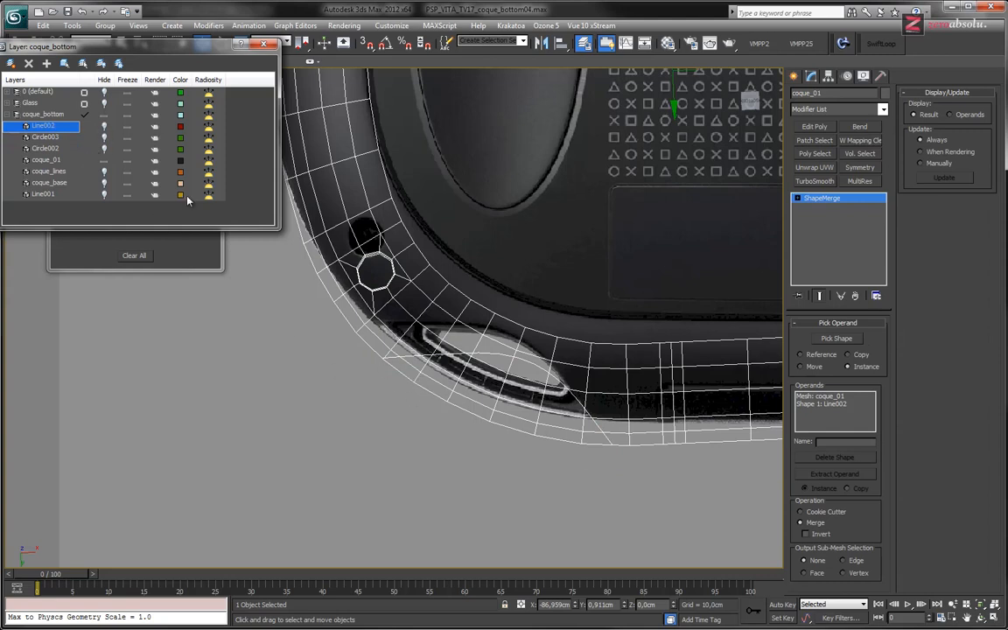
# Convert the ShapeMerge shell to an Editable Poly.
pyautogui.scroll(-5, 481, 366)
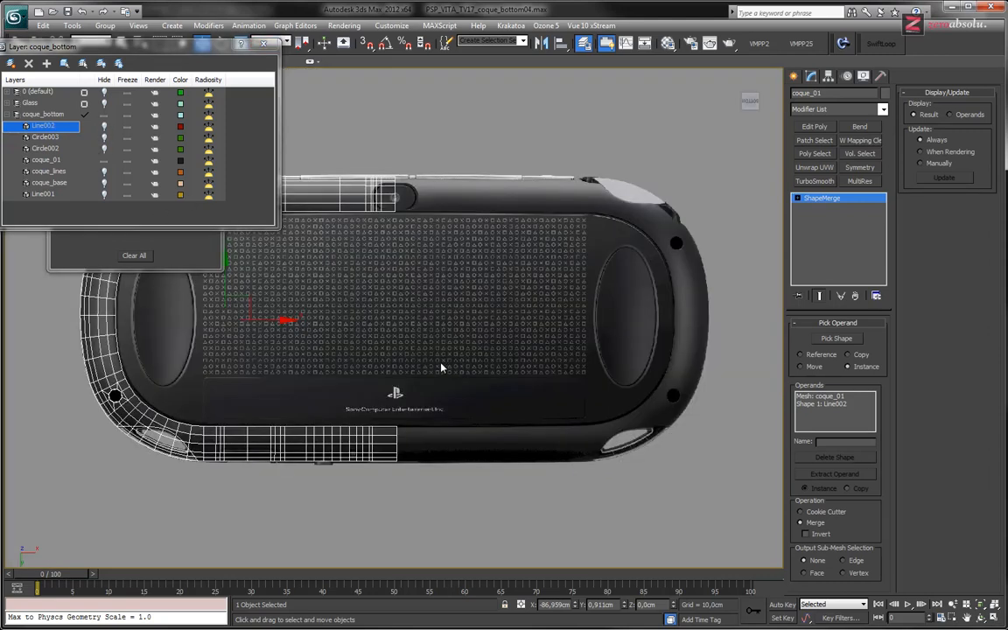
pyautogui.scroll(4, 490, 359)
pyautogui.scroll(5, 490, 358)
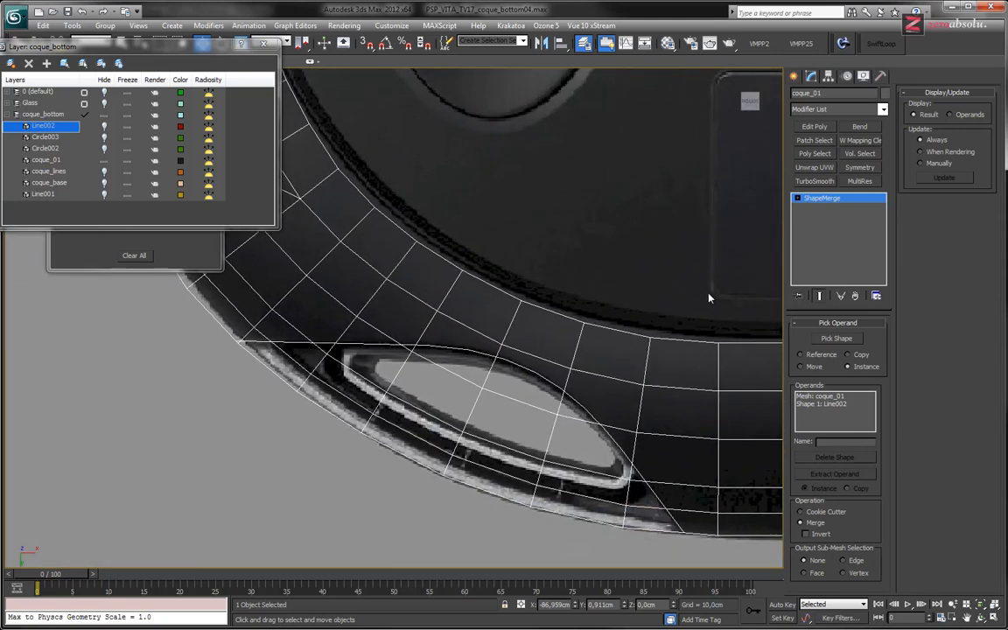
pyautogui.rightClick(835, 206)
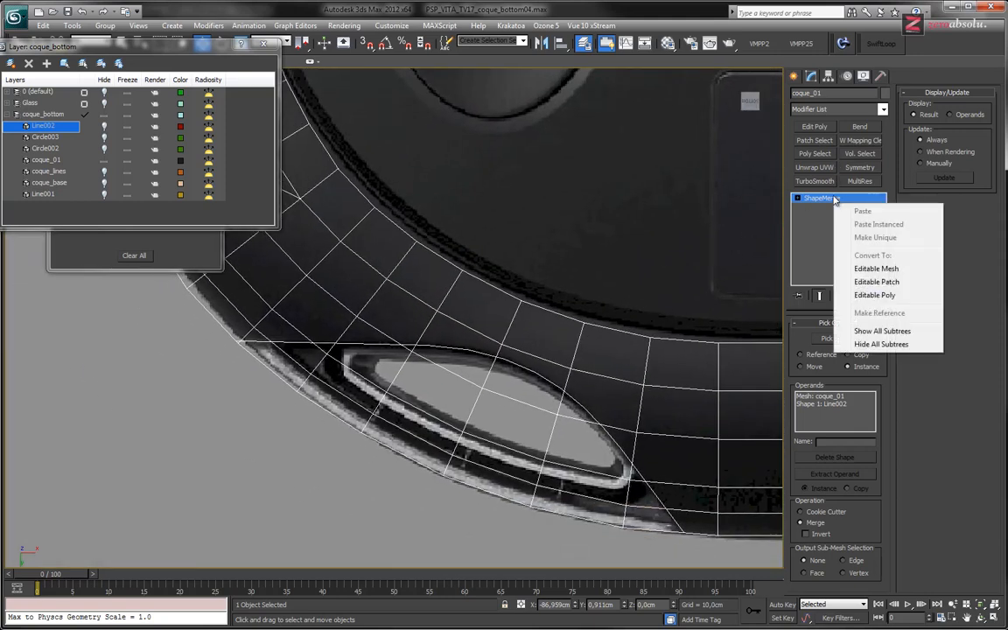
pyautogui.click(881, 294)
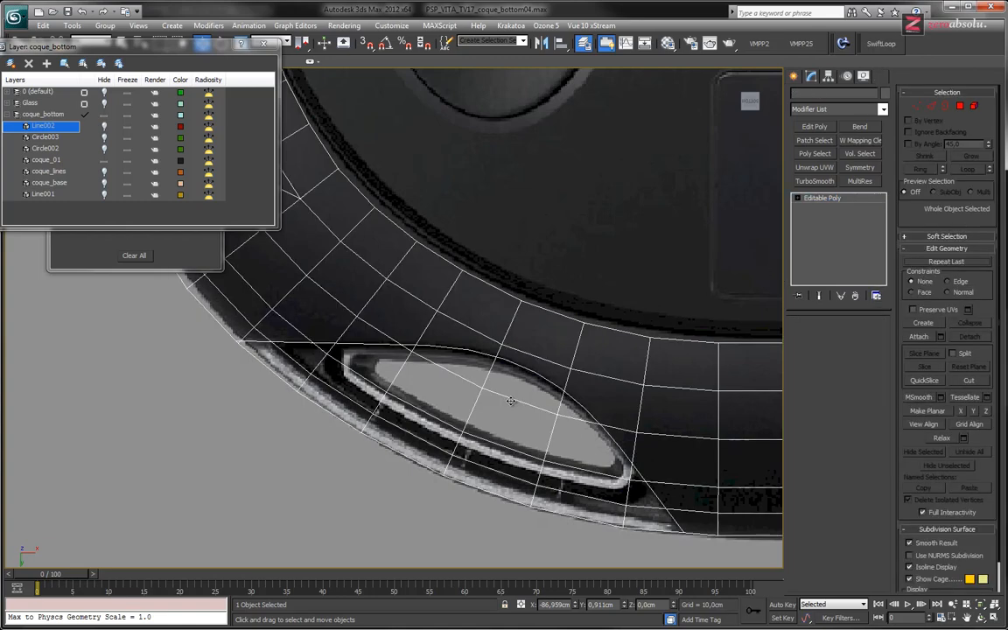
# Display the shell shaded around the projected slot outline and enter vertex editing.
pyautogui.moveTo(511, 400)
pyautogui.mouseDown(button='middle')
pyautogui.moveTo(525, 359)
pyautogui.moveTo(594, 363)
pyautogui.mouseUp(button='middle')
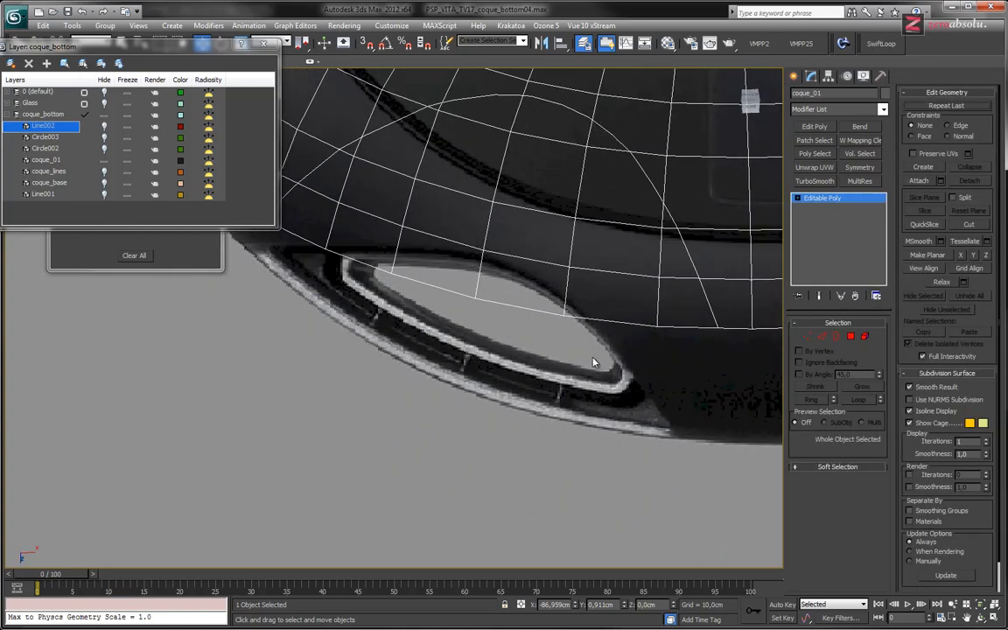
pyautogui.press('F3')
pyautogui.moveTo(543, 319); pyautogui.dragTo(510, 476, button='middle')
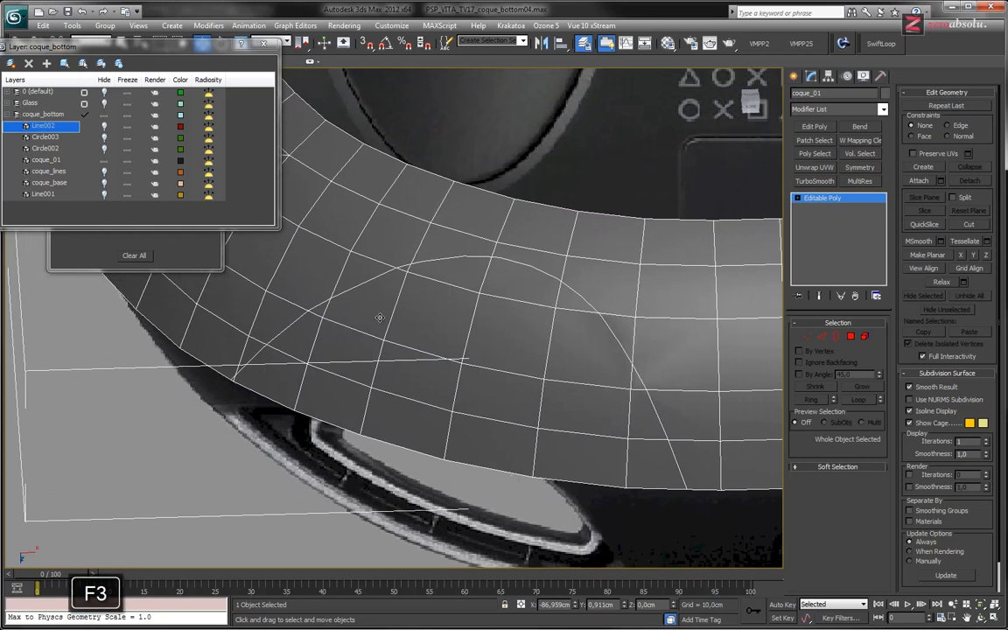
pyautogui.click(807, 336)
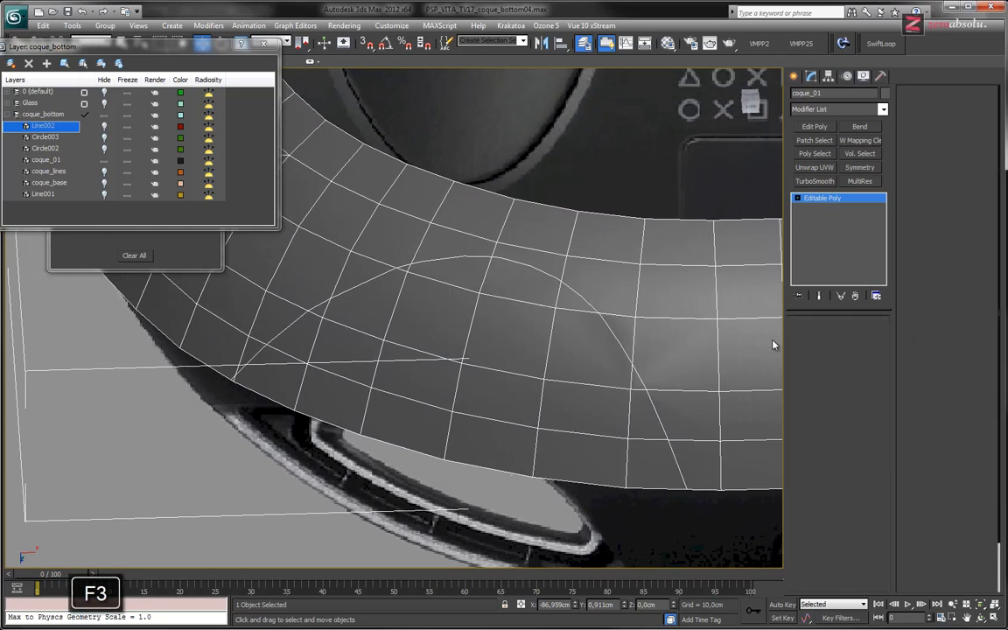
pyautogui.moveTo(432, 295); pyautogui.dragTo(435, 355, button='middle')
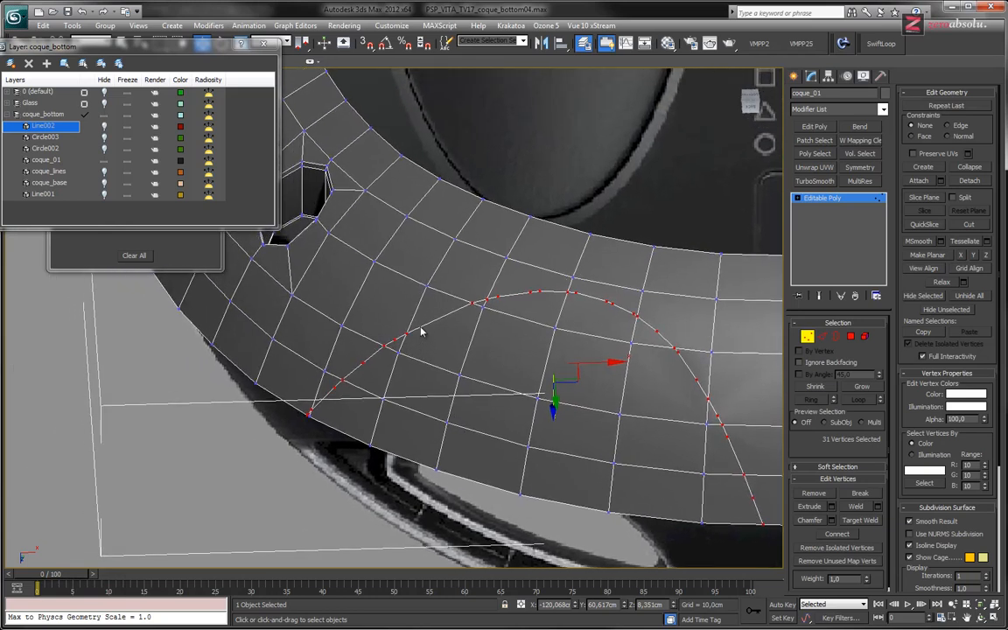
# Target-weld the outline's two end vertices near the shell's outer border onto the adjacent existing border vertex.
pyautogui.moveTo(418, 332); pyautogui.dragTo(434, 367, button='middle')
pyautogui.scroll(6, 342, 422)
pyautogui.moveTo(353, 420); pyautogui.dragTo(466, 429, button='middle')
pyautogui.moveTo(486, 383); pyautogui.dragTo(448, 385, button='middle')
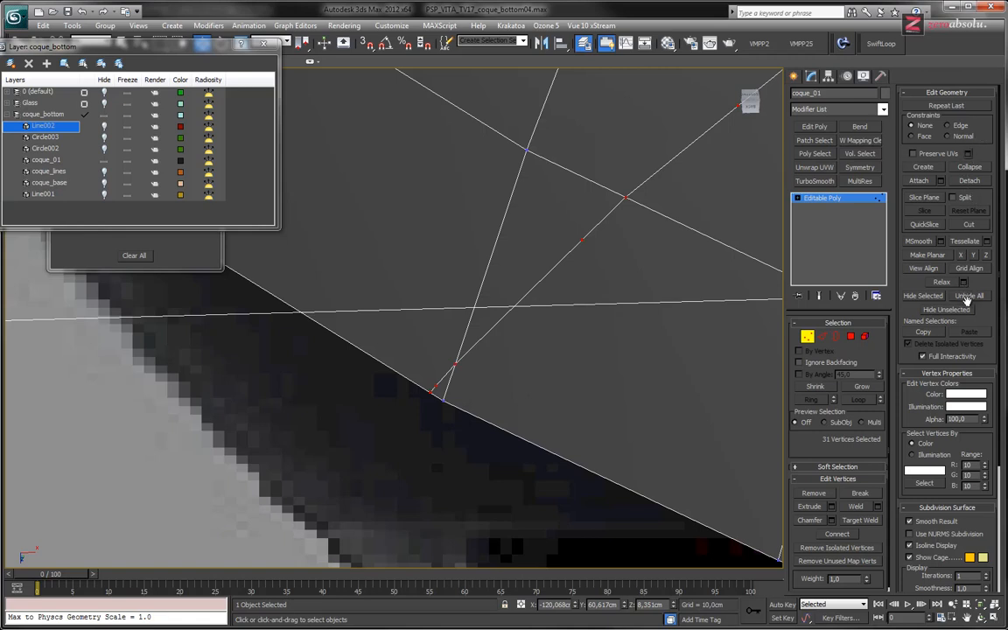
pyautogui.click(872, 521)
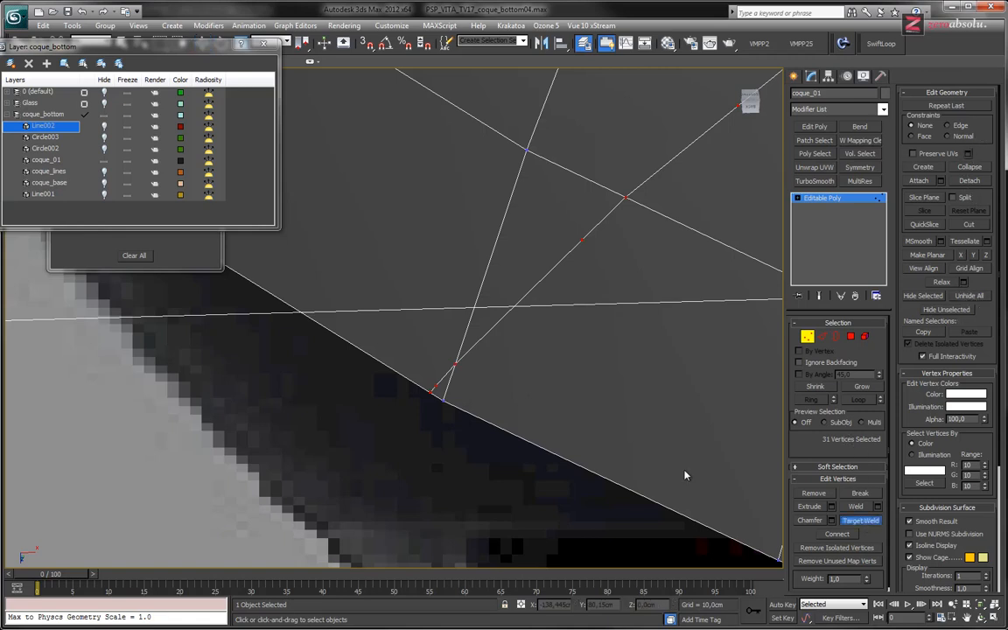
pyautogui.click(437, 387)
pyautogui.click(453, 364)
pyautogui.click(442, 400)
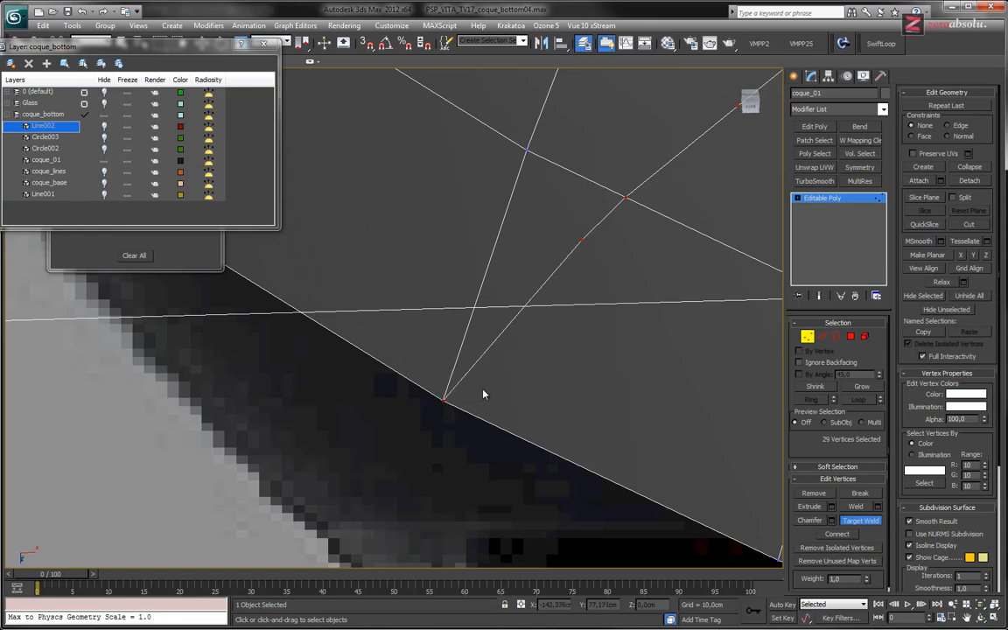
pyautogui.moveTo(620, 329); pyautogui.dragTo(479, 366, button='middle')
pyautogui.scroll(-2, 487, 359)
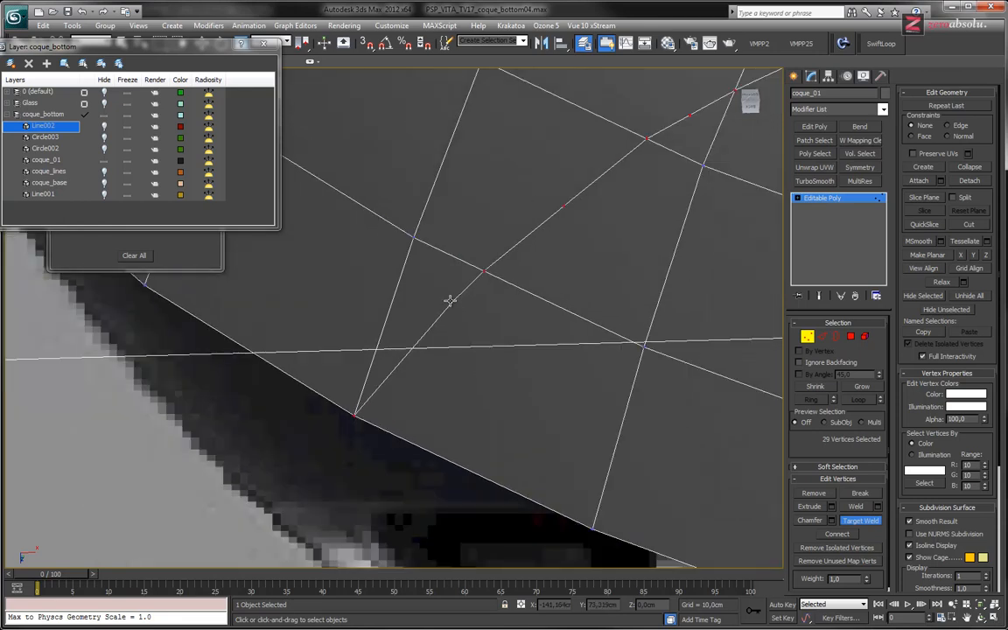
pyautogui.moveTo(450, 300); pyautogui.dragTo(523, 330, button='middle')
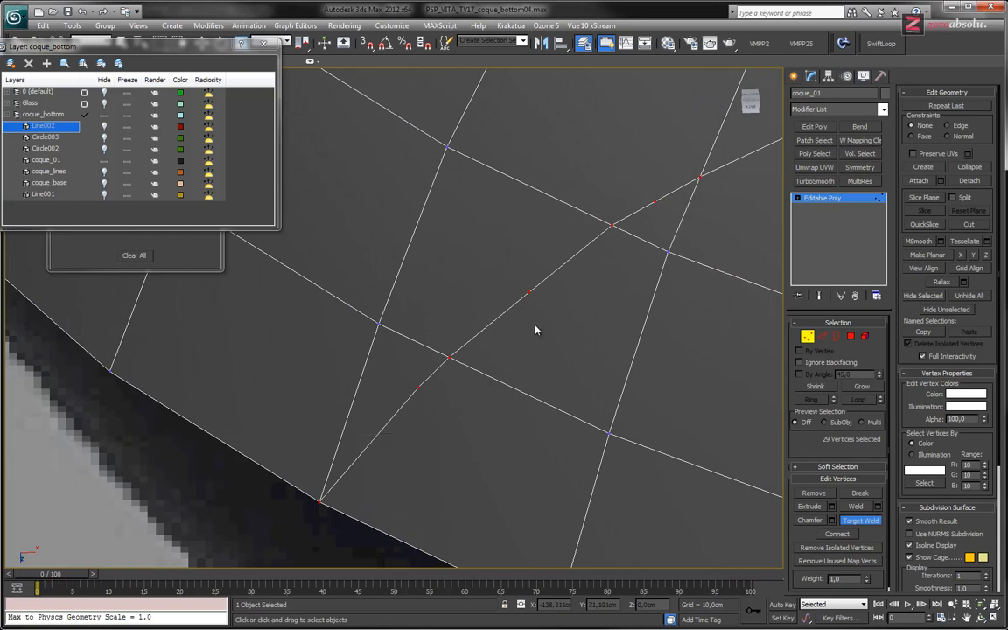
# Cut an edge from the outline's mid-span vertex near its lower end to the opposite grid corner on the inner side.
pyautogui.scroll(-5, 535, 330)
pyautogui.scroll(8, 536, 331)
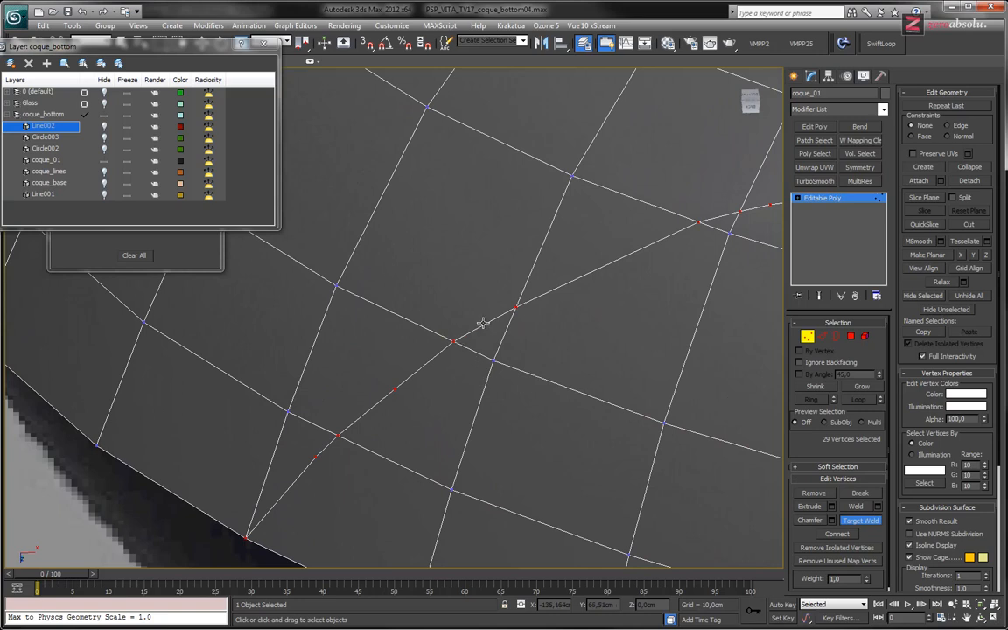
pyautogui.moveTo(581, 295); pyautogui.dragTo(481, 360, button='middle')
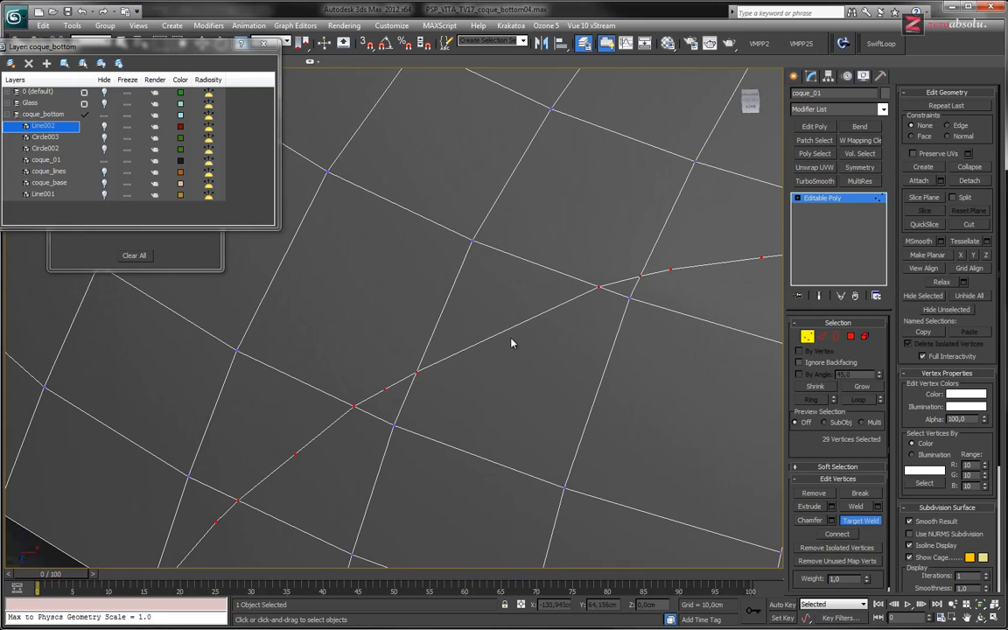
pyautogui.click(969, 224)
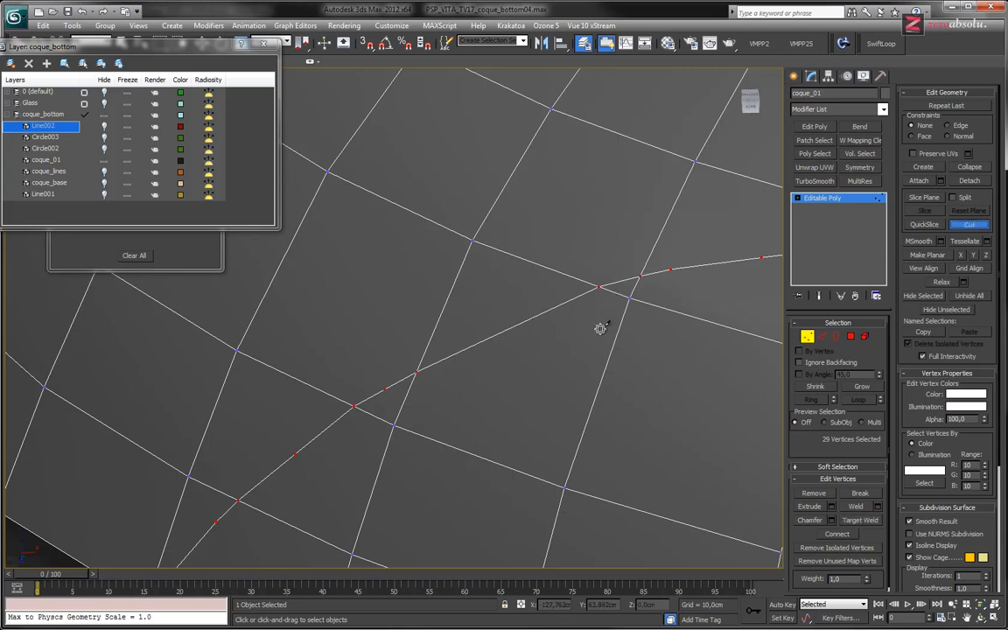
pyautogui.keyDown('alt'); pyautogui.moveTo(587, 336); pyautogui.dragTo(517, 296, button='middle'); pyautogui.keyUp('alt')
pyautogui.click(455, 303)
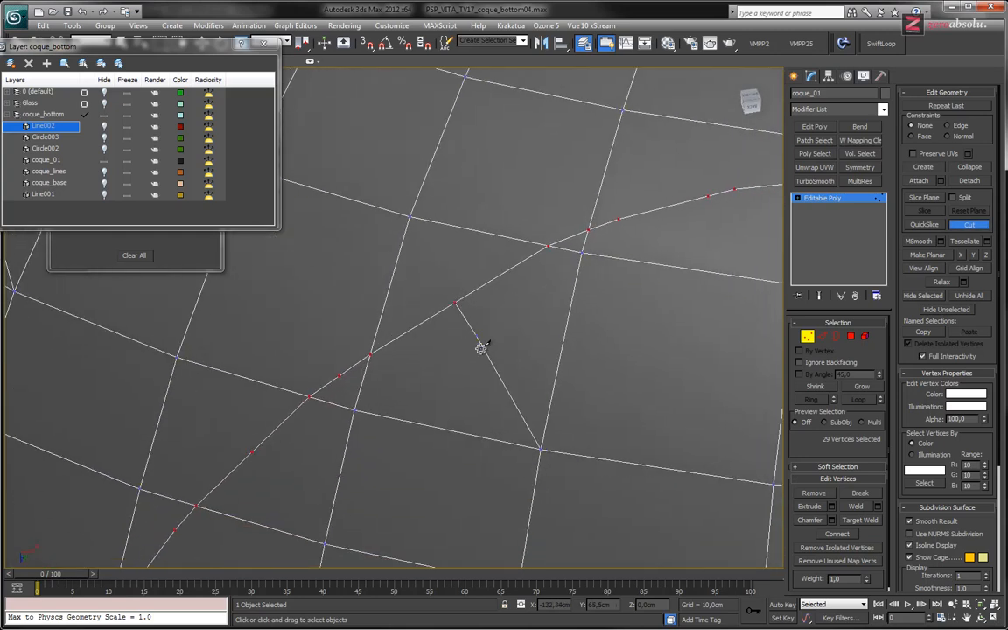
pyautogui.click(540, 449)
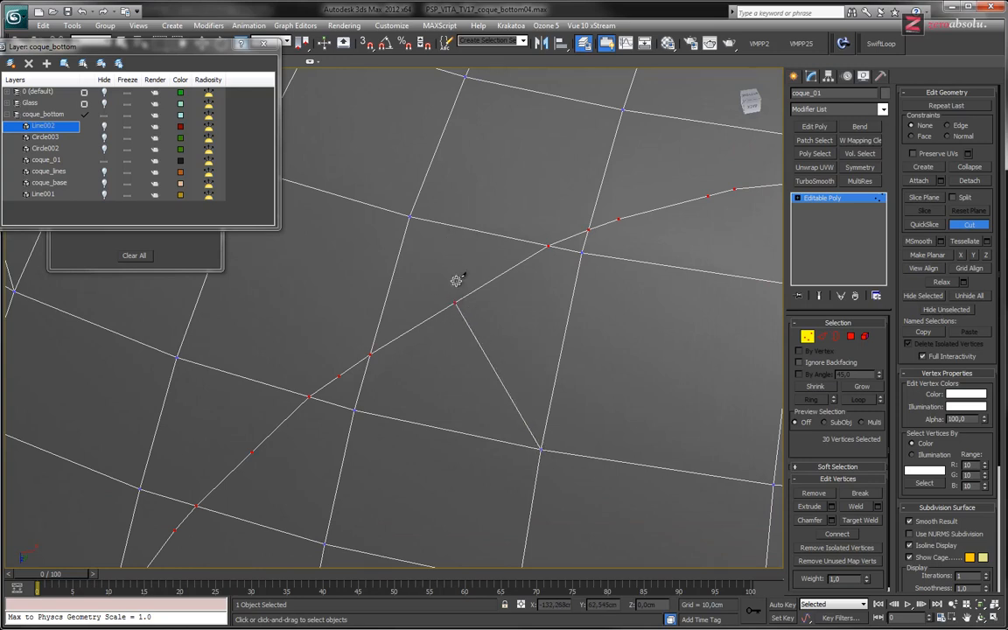
# Cut an edge from the short outline segment between two neighbouring grid crossings to the diagonally opposite grid vertex outside the outline.
pyautogui.moveTo(574, 275); pyautogui.dragTo(519, 408, button='middle')
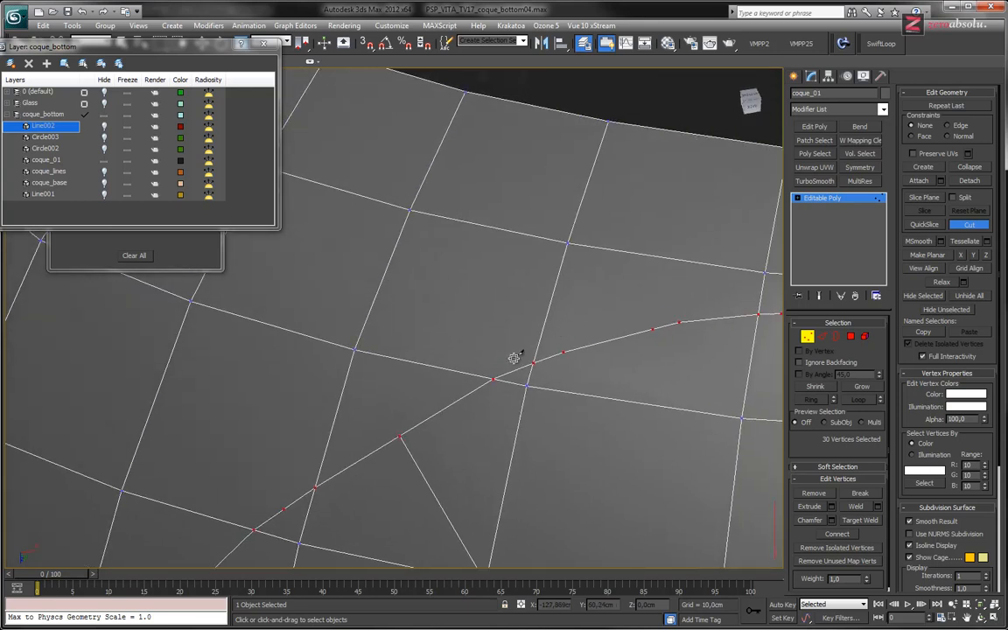
pyautogui.moveTo(516, 355); pyautogui.dragTo(501, 349, button='middle')
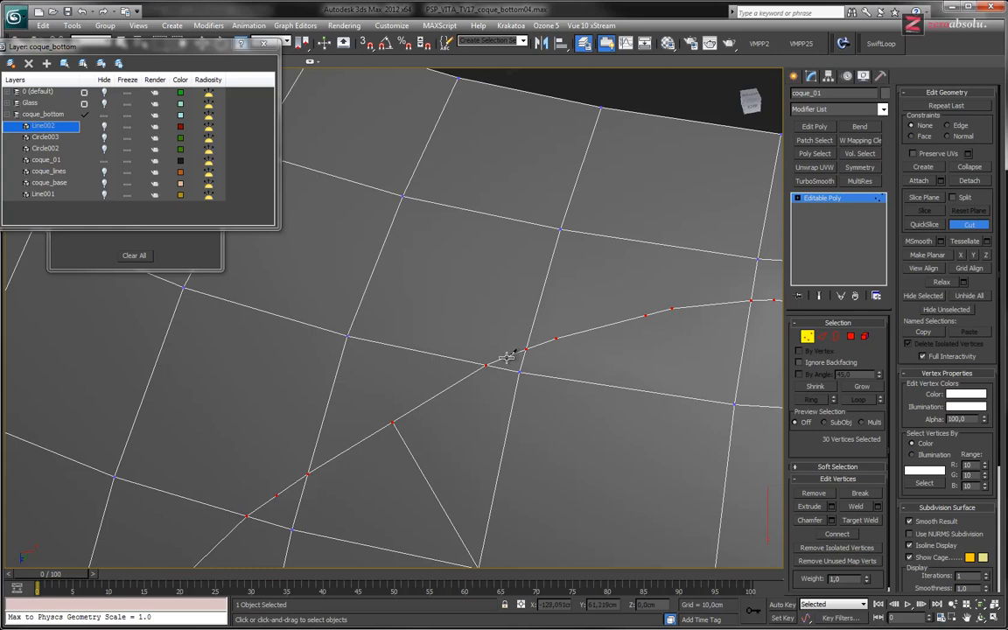
pyautogui.moveTo(506, 357); pyautogui.dragTo(437, 292, button='middle')
pyautogui.scroll(-2, 440, 291)
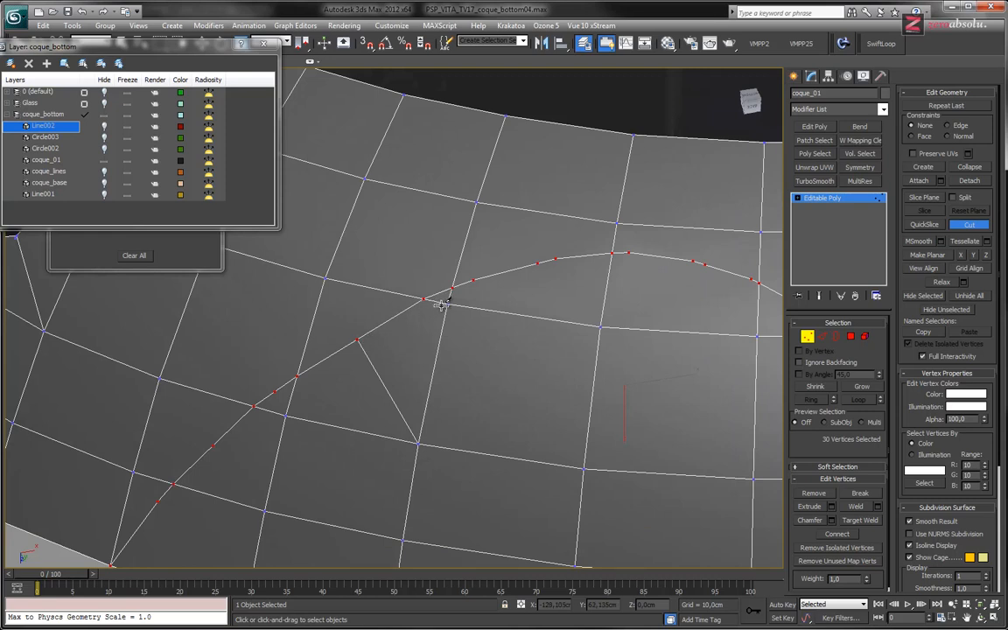
pyautogui.scroll(3, 427, 312)
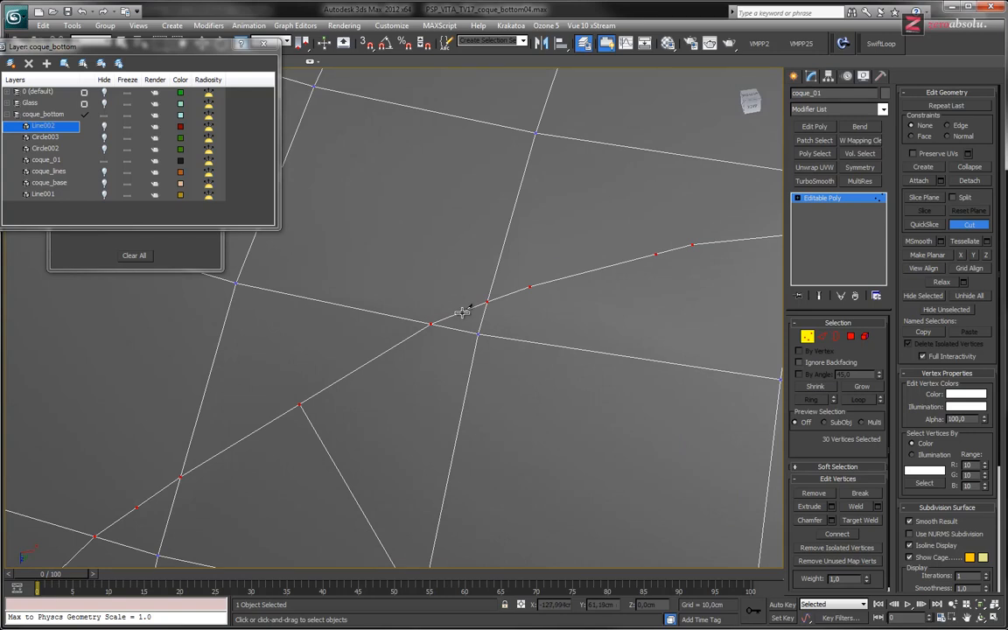
pyautogui.moveTo(437, 439)
pyautogui.keyDown('alt'); pyautogui.mouseDown(button='middle')
pyautogui.moveTo(438, 401)
pyautogui.moveTo(436, 436)
pyautogui.mouseUp(button='middle'); pyautogui.keyUp('alt')
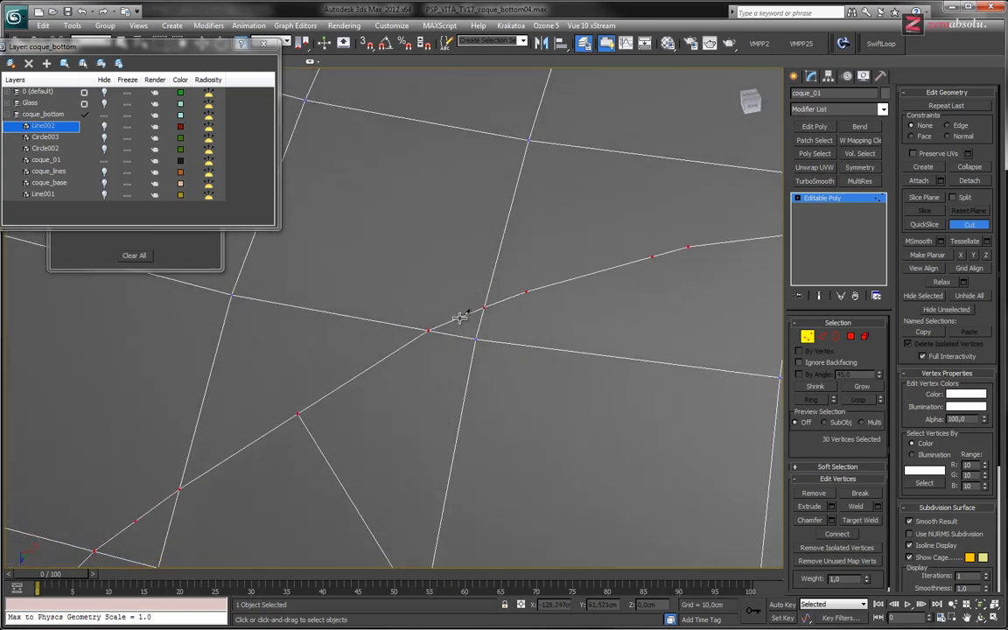
pyautogui.moveTo(459, 317); pyautogui.dragTo(510, 360, button='middle')
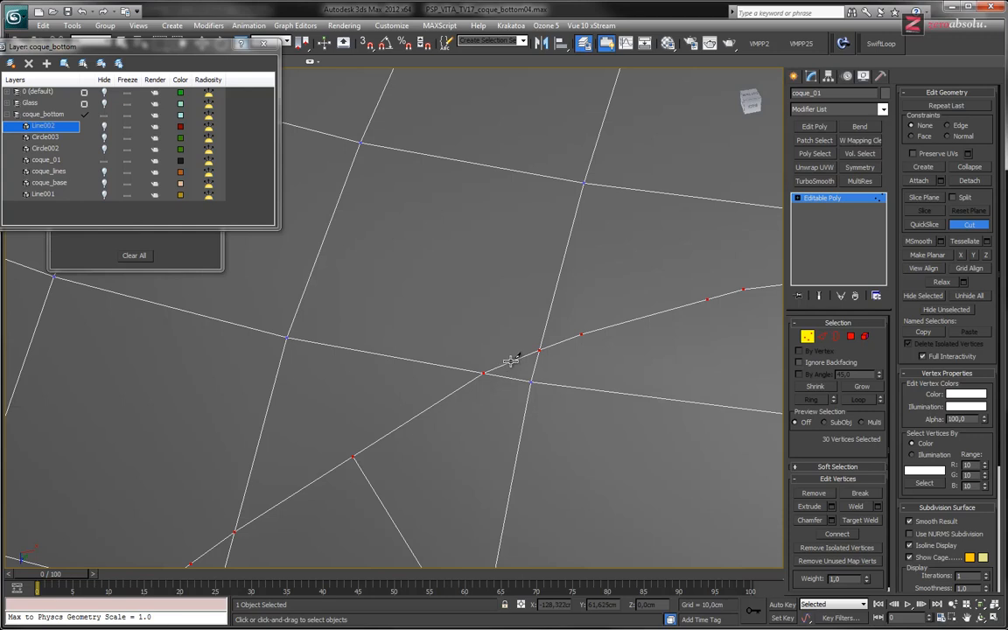
pyautogui.click(512, 361)
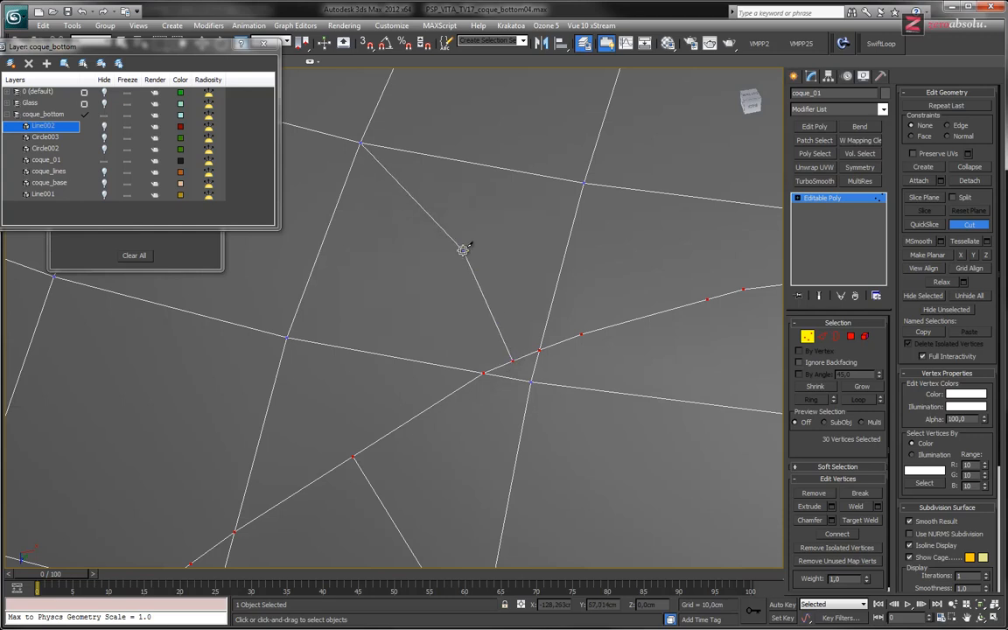
pyautogui.click(361, 141)
# Cut an edge from the first of the two close mid-span outline vertices in the adjacent quad to its outer grid corner.
pyautogui.moveTo(567, 286); pyautogui.dragTo(346, 328, button='middle')
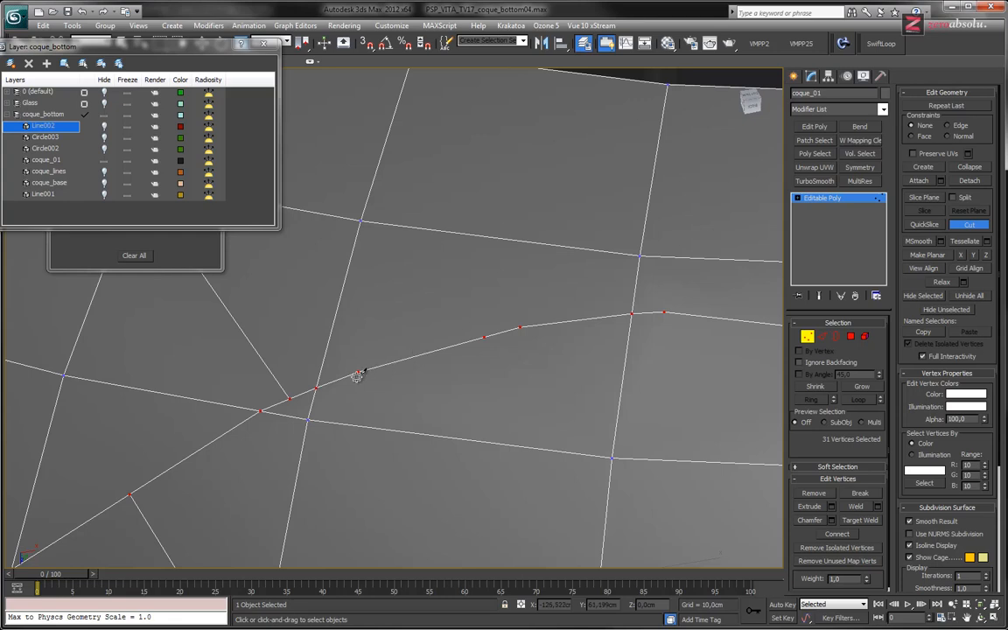
pyautogui.moveTo(486, 365); pyautogui.dragTo(615, 397, button='middle')
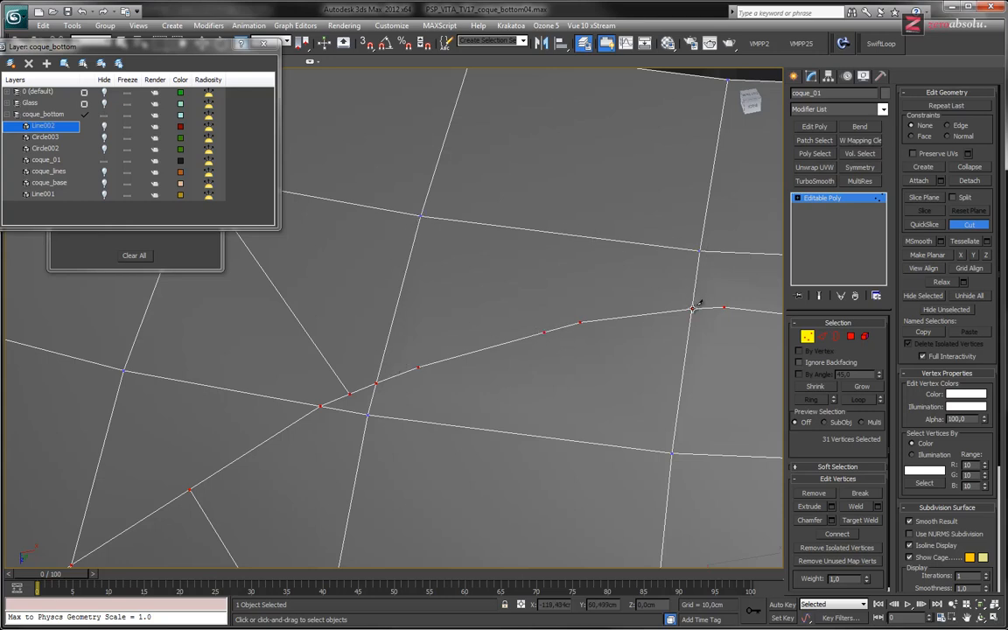
pyautogui.click(543, 332)
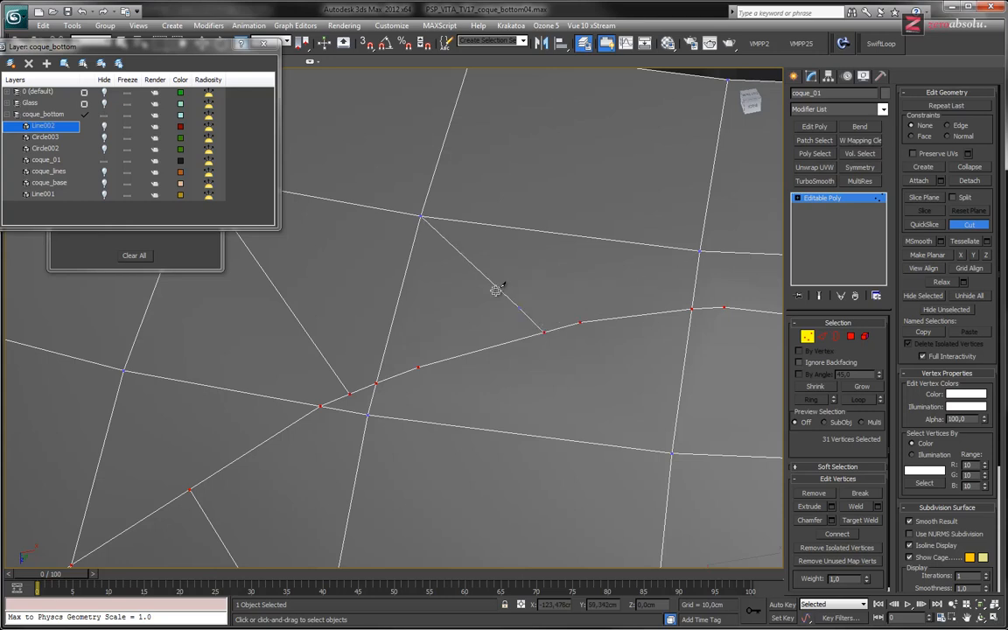
pyautogui.click(422, 214)
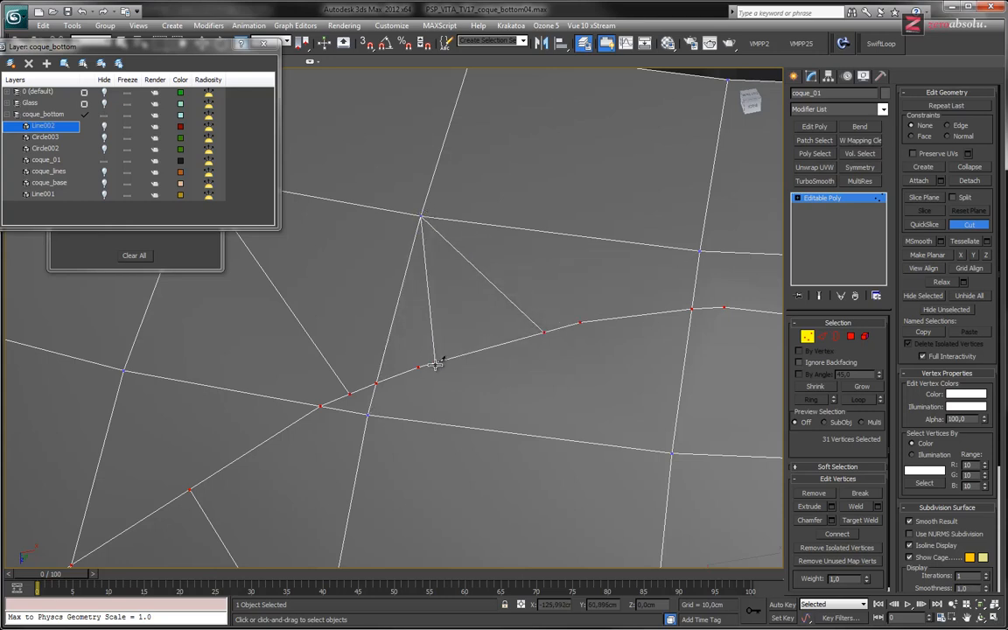
# Remove the two surplus outline vertices on either side of the newly cut edge's end vertex.
pyautogui.rightClick(416, 364)
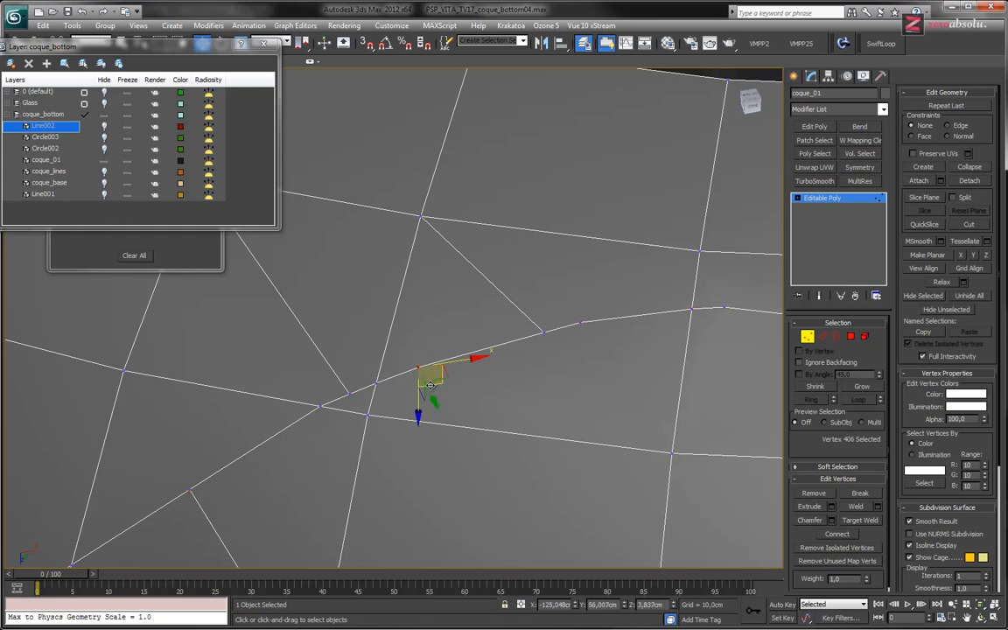
pyautogui.hotkey('ctrl', 'BackSpace')
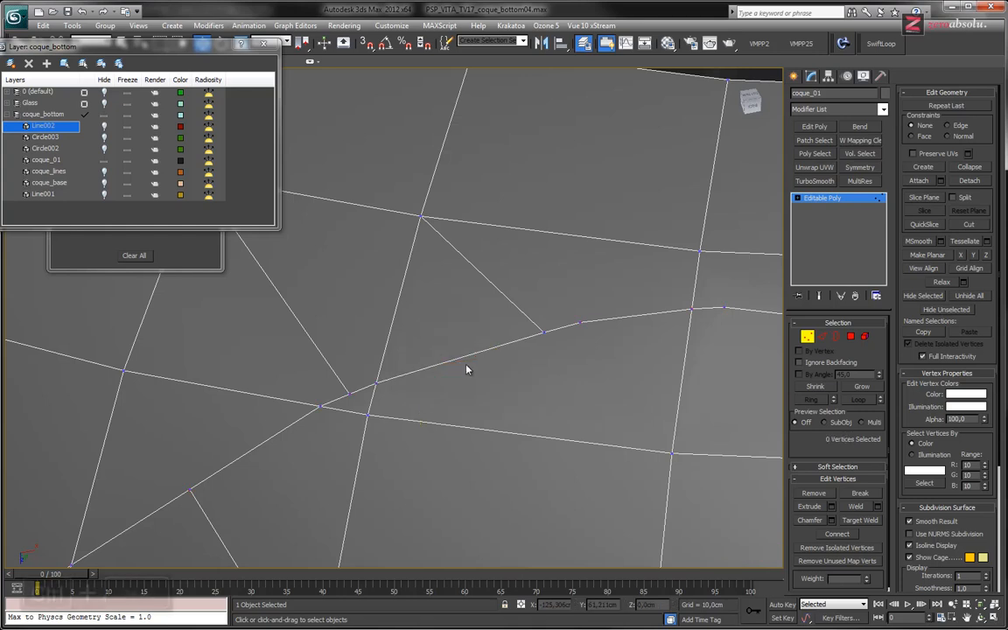
pyautogui.click(580, 324)
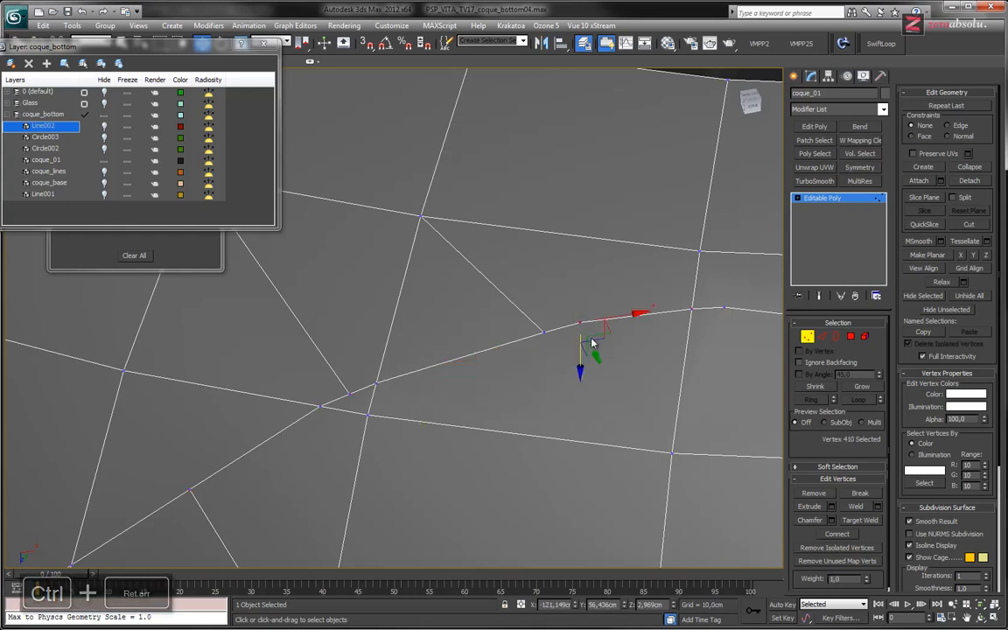
pyautogui.hotkey('ctrl', 'BackSpace')
# Remove the three surplus outline vertices in the quad at the curve's crest, keeping one mid-span vertex between the grid crossings.
pyautogui.keyDown('alt'); pyautogui.moveTo(592, 343); pyautogui.dragTo(514, 395, button='middle'); pyautogui.keyUp('alt')
pyautogui.click(390, 389)
pyautogui.keyDown('alt'); pyautogui.moveTo(421, 411); pyautogui.dragTo(462, 459, button='middle'); pyautogui.keyUp('alt')
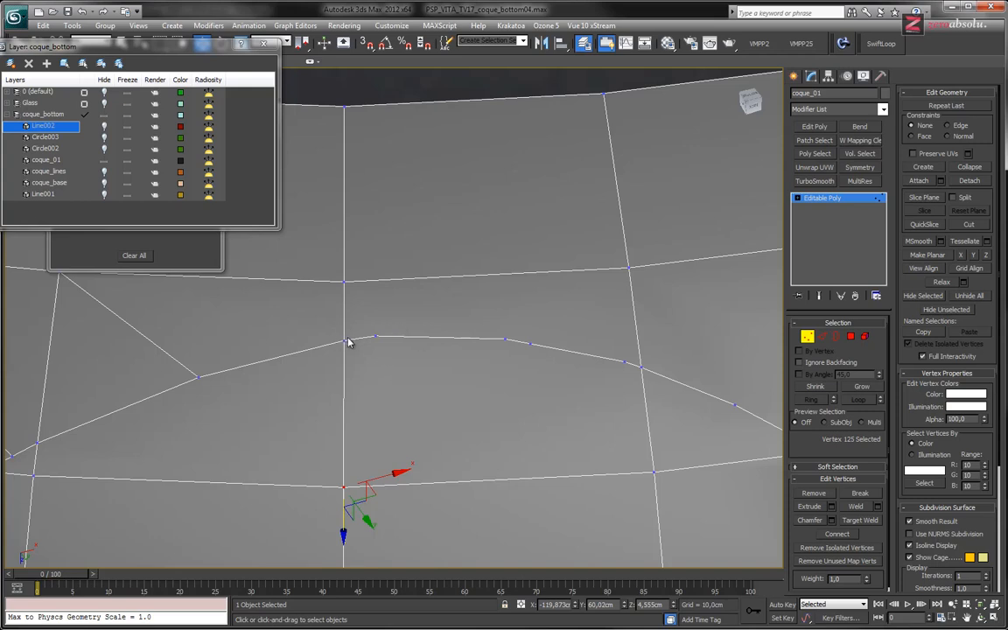
pyautogui.moveTo(401, 366); pyautogui.dragTo(415, 367, button='middle')
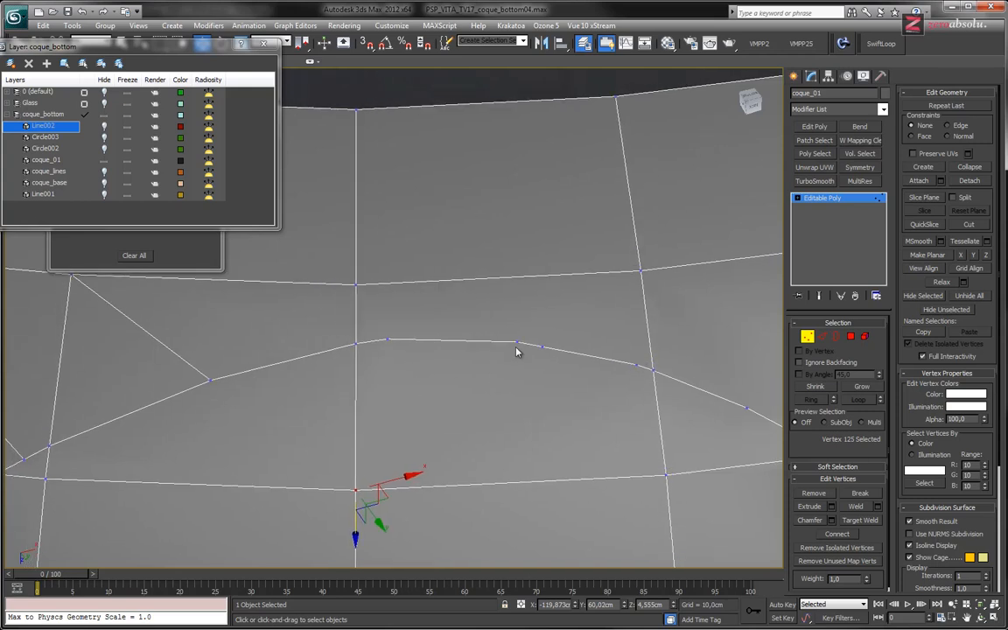
pyautogui.click(387, 340)
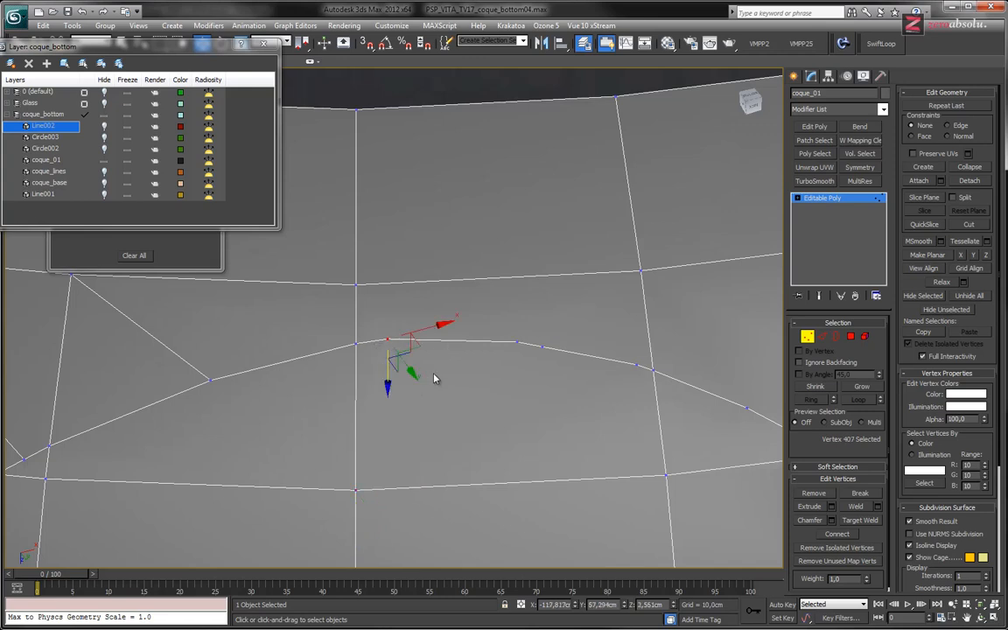
pyautogui.click(476, 367)
pyautogui.hotkey('ctrl', 'z')
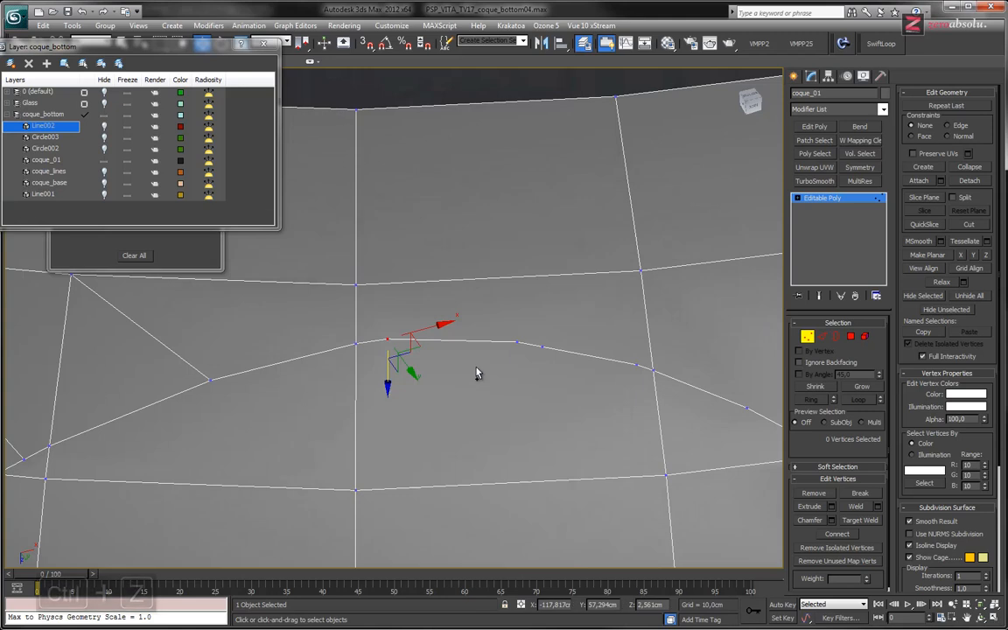
pyautogui.click(438, 339)
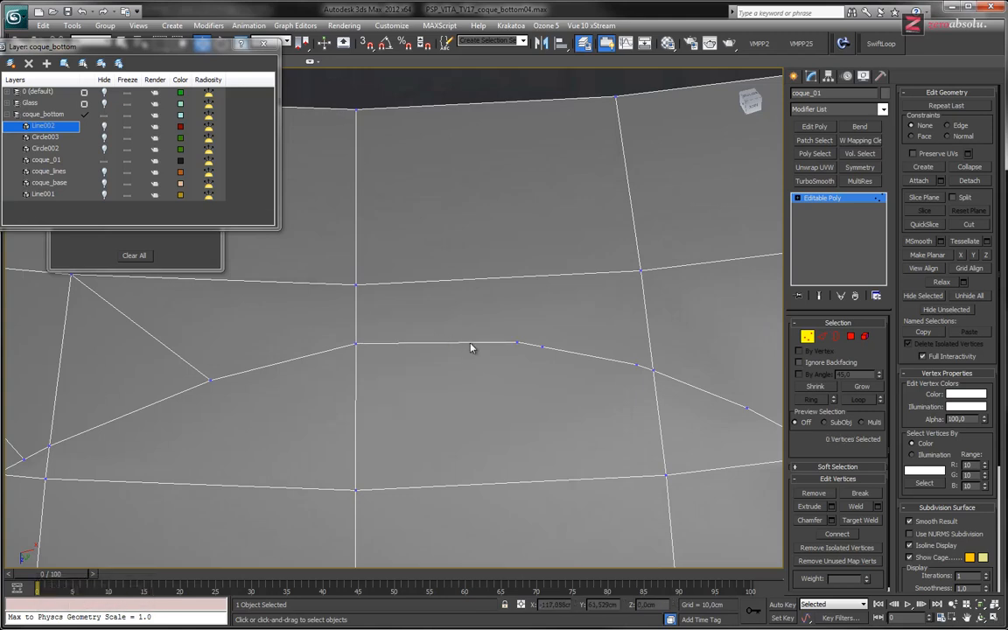
pyautogui.click(543, 348)
pyautogui.click(636, 362)
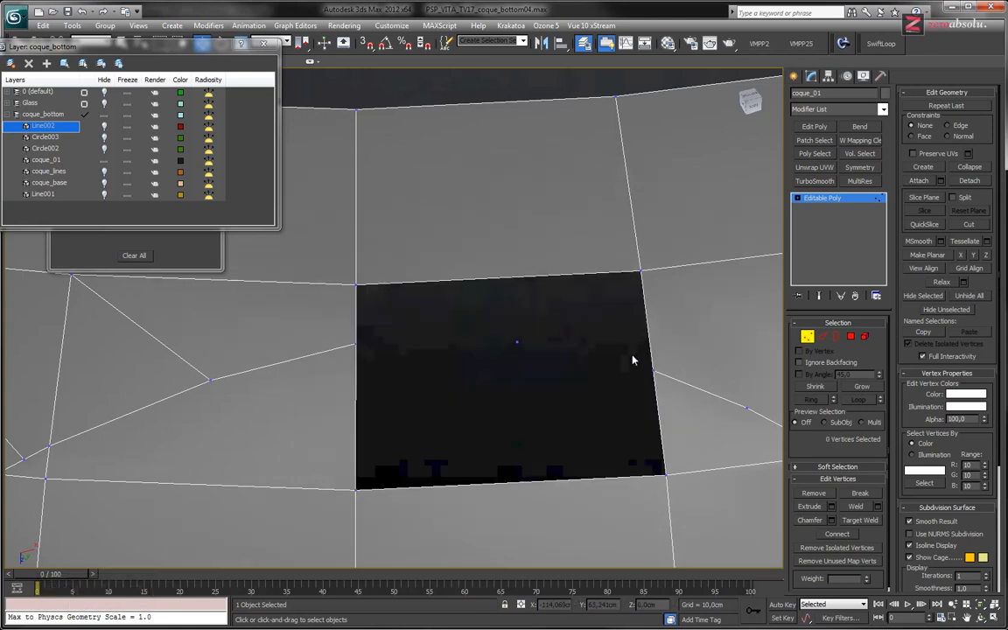
pyautogui.hotkey('ctrl', 'z')
pyautogui.click(635, 367)
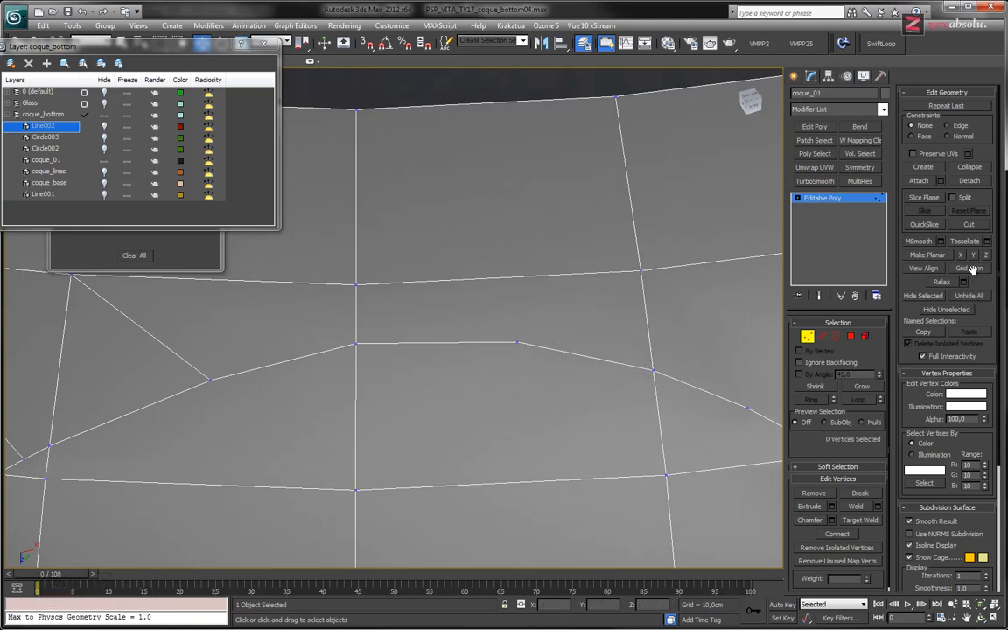
# Cut edges from the crest's mid-span vertex and the next mid-span outline vertex to the outer grid corners of their quads.
pyautogui.click(968, 224)
pyautogui.click(517, 341)
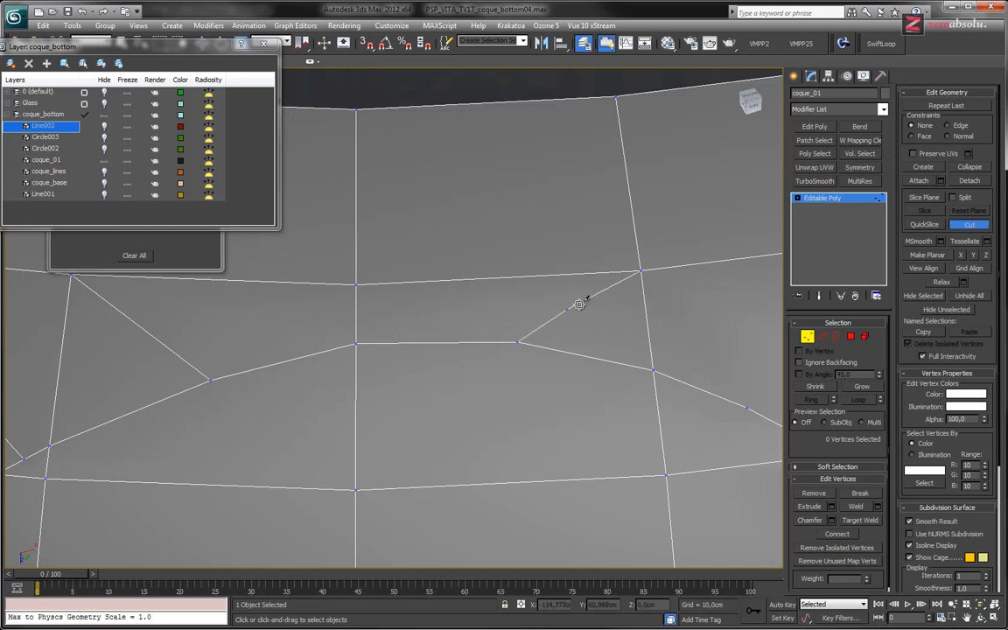
pyautogui.click(638, 269)
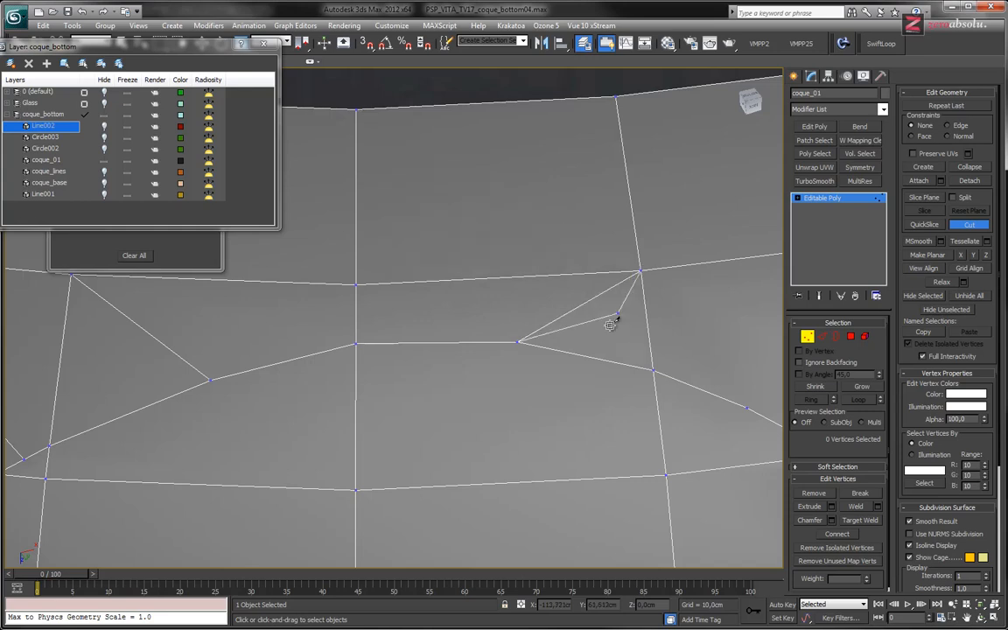
pyautogui.moveTo(614, 378); pyautogui.dragTo(379, 329, button='middle')
pyautogui.click(498, 358)
pyautogui.click(683, 206)
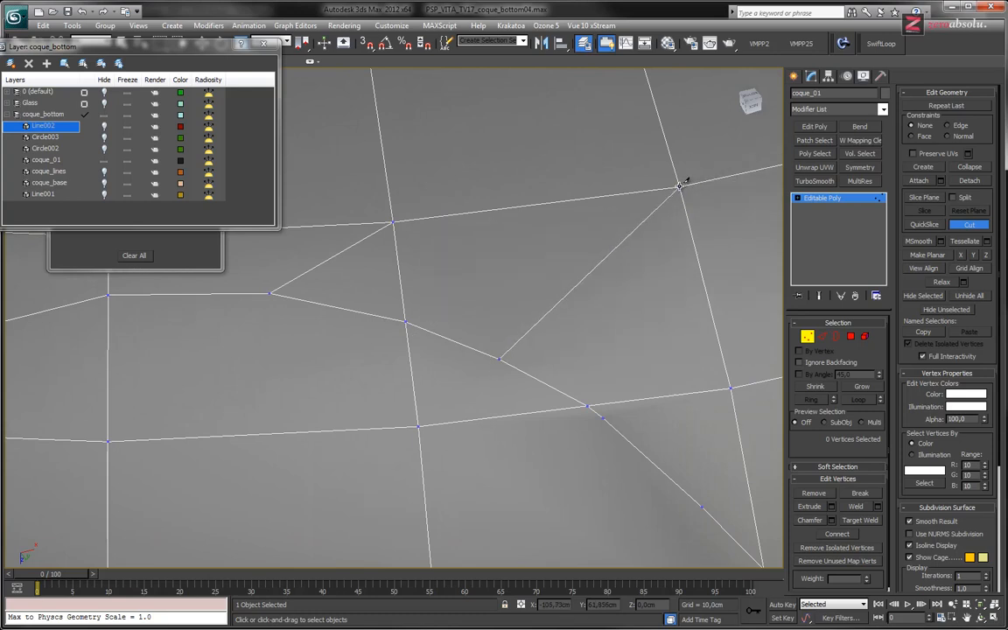
pyautogui.click(681, 186)
# Remove the surplus outline vertex just past the next grid crossing on the descending side of the curve.
pyautogui.moveTo(641, 354); pyautogui.dragTo(569, 232, button='middle')
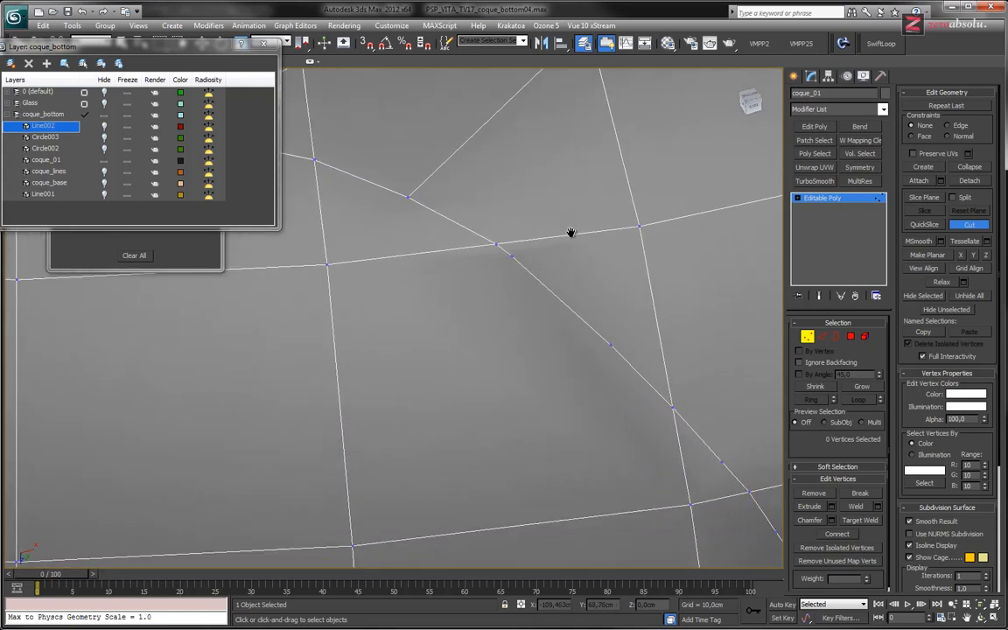
pyautogui.rightClick(513, 264)
pyautogui.click(512, 258)
pyautogui.press('BackSpace')
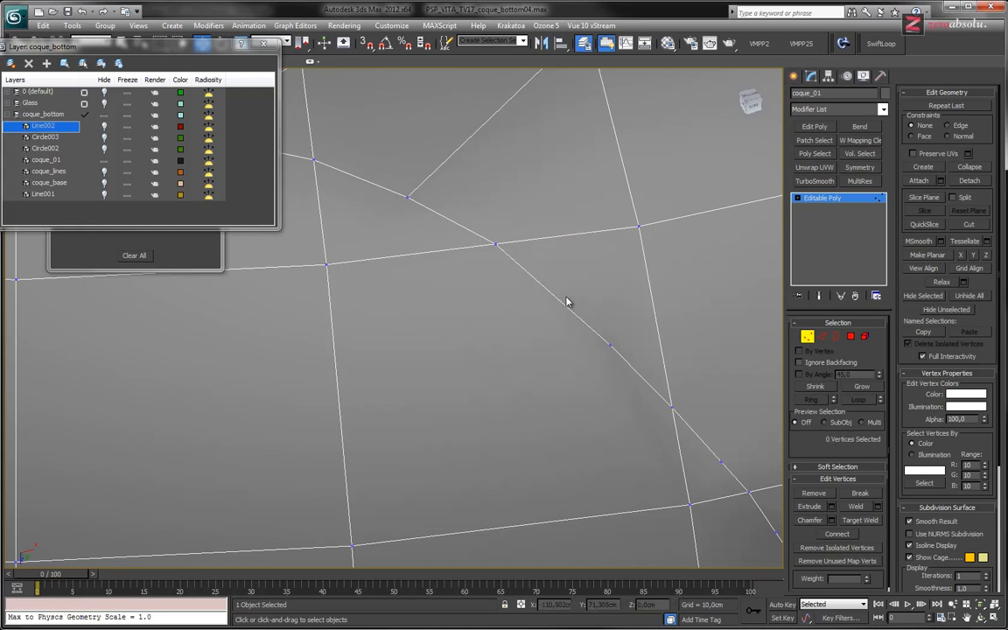
# Cut an edge from the outline vertex between the next two close grid crossings to the diagonally opposite grid vertex outside the outline.
pyautogui.moveTo(569, 365); pyautogui.dragTo(452, 280, button='middle')
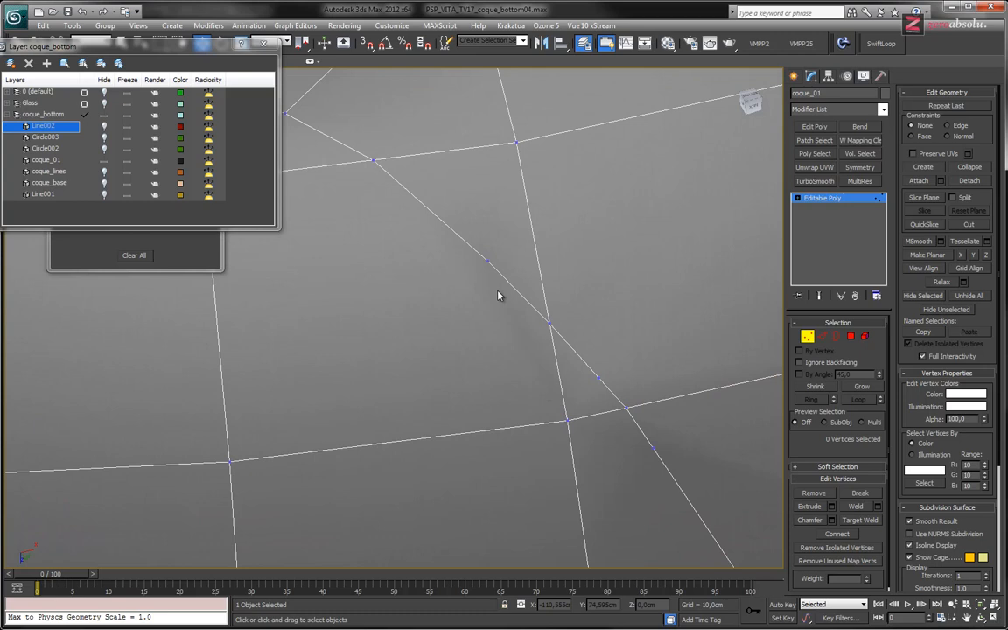
pyautogui.moveTo(483, 302); pyautogui.dragTo(439, 302, button='middle')
pyautogui.scroll(-3, 588, 319)
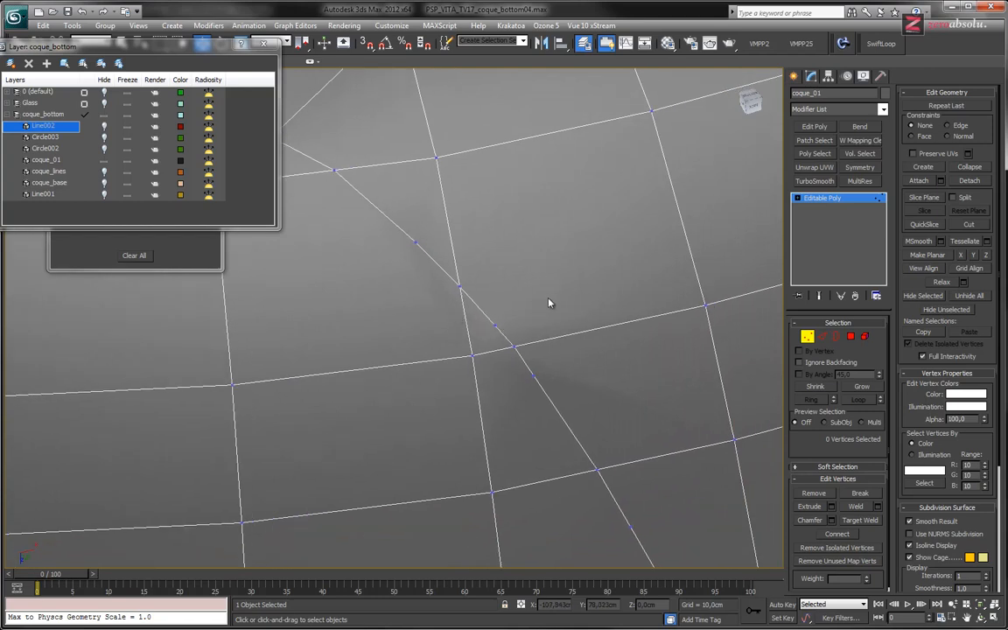
pyautogui.click(968, 225)
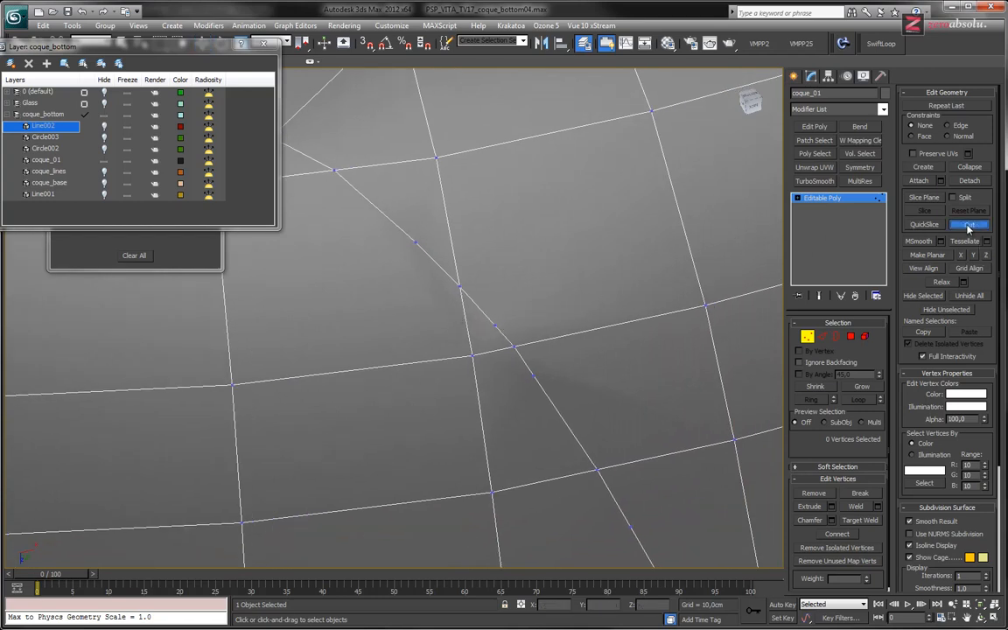
pyautogui.click(496, 324)
pyautogui.click(650, 111)
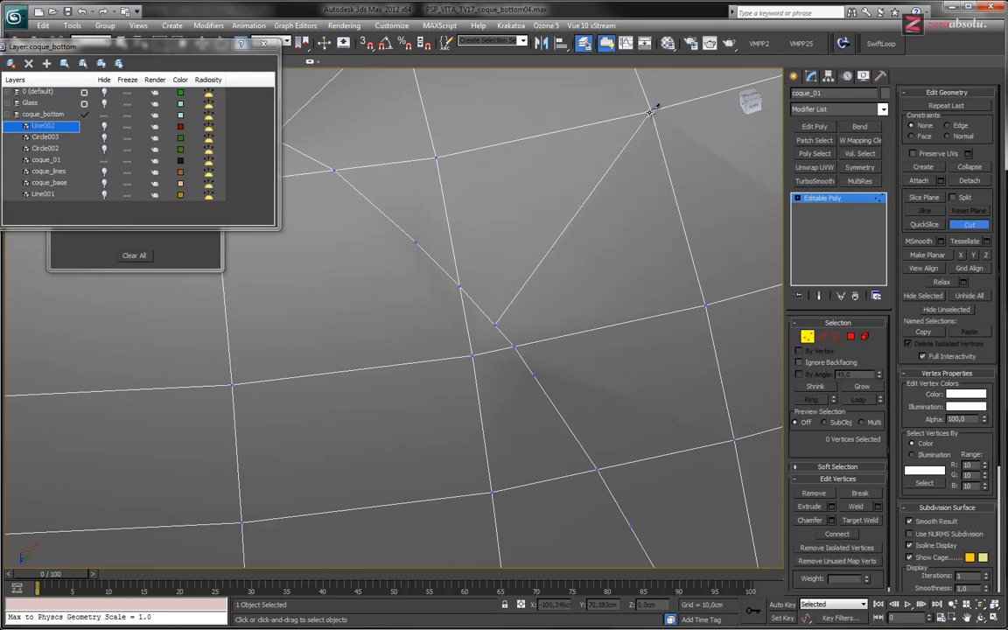
# Cut an edge from the next mid-span outline vertex on the descending side to the inner grid corner of its quad.
pyautogui.moveTo(576, 295); pyautogui.dragTo(464, 299, button='middle')
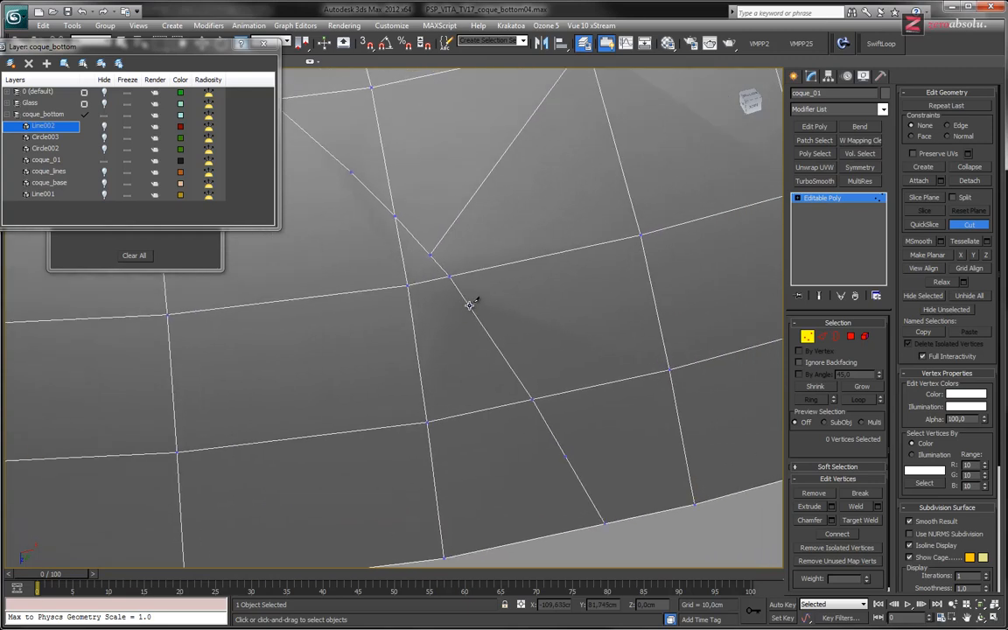
pyautogui.click(470, 304)
pyautogui.click(491, 338)
pyautogui.click(428, 422)
pyautogui.rightClick(452, 315)
pyautogui.click(468, 304)
pyautogui.click(544, 338)
pyautogui.moveTo(563, 333); pyautogui.dragTo(610, 399, button='middle')
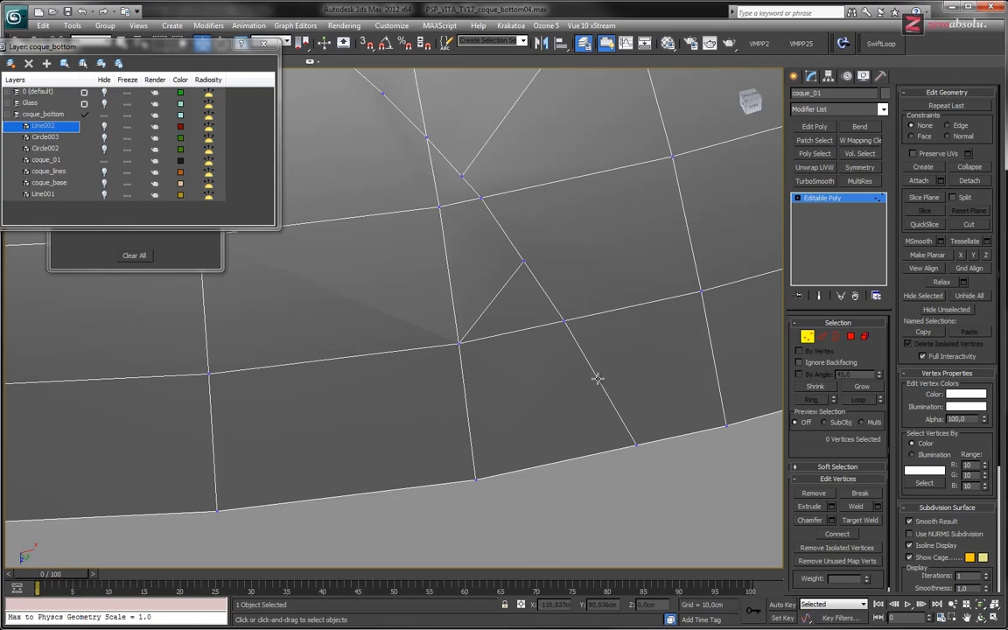
# On the ascending side, cut edges from the vertex between the lower close grid crossings and the next mid-span vertex to their outer grid corners.
pyautogui.moveTo(518, 285); pyautogui.dragTo(604, 296, button='middle')
pyautogui.scroll(-3, 583, 301)
pyautogui.moveTo(327, 313); pyautogui.dragTo(481, 378, button='middle')
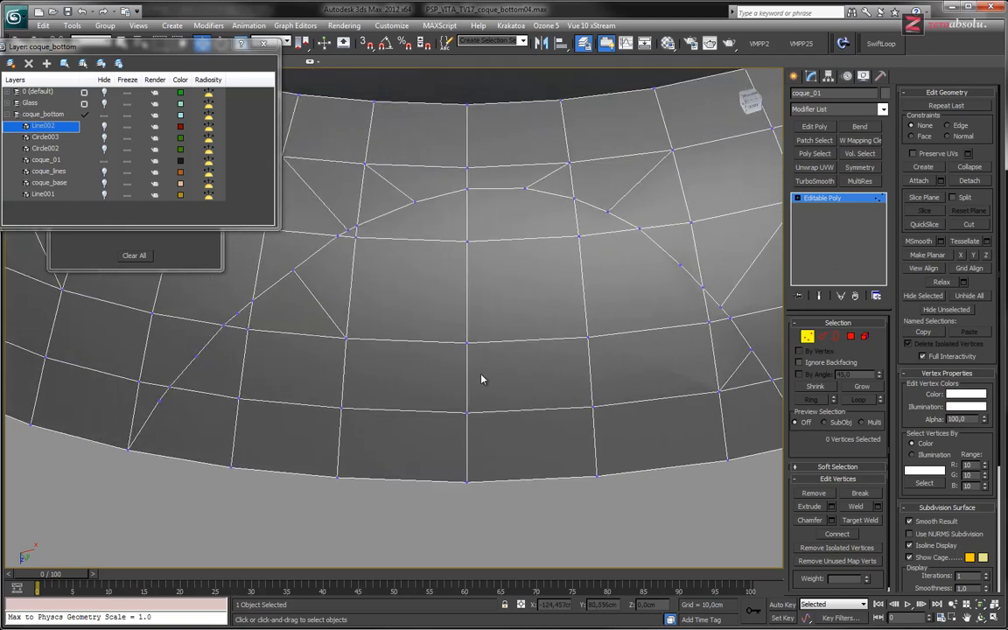
pyautogui.moveTo(392, 372); pyautogui.dragTo(445, 376, button='middle')
pyautogui.keyDown('alt'); pyautogui.moveTo(207, 416); pyautogui.dragTo(234, 418, button='middle'); pyautogui.keyUp('alt')
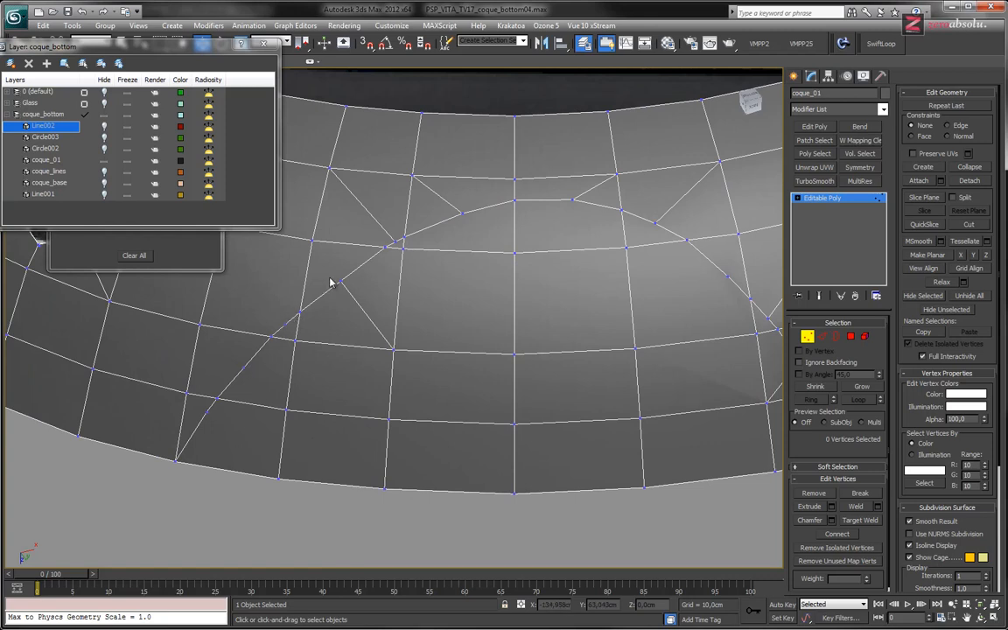
pyautogui.moveTo(448, 365); pyautogui.dragTo(537, 419, button='middle')
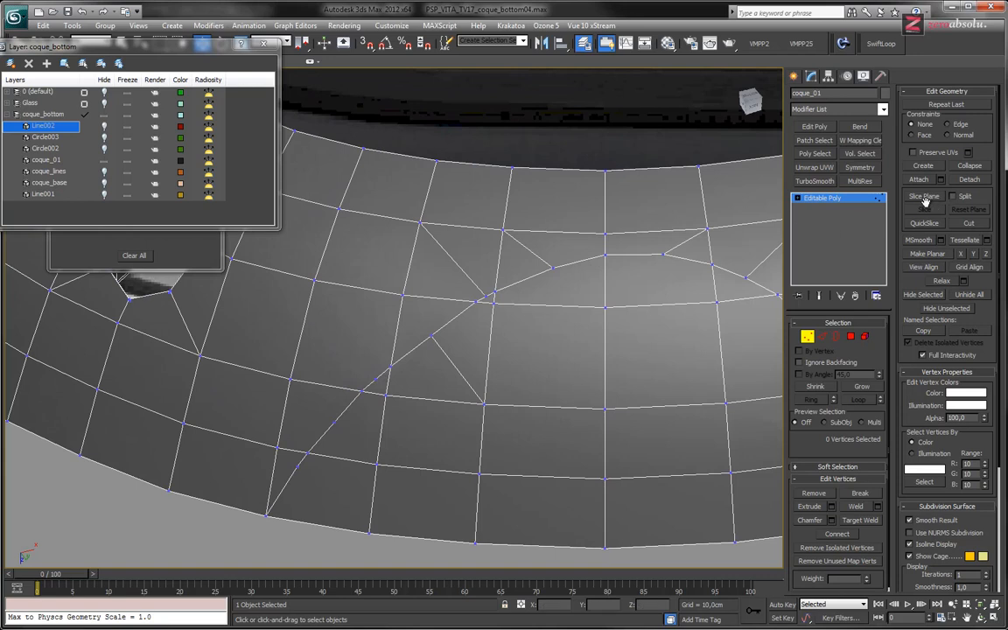
pyautogui.click(965, 225)
pyautogui.click(375, 380)
pyautogui.click(317, 278)
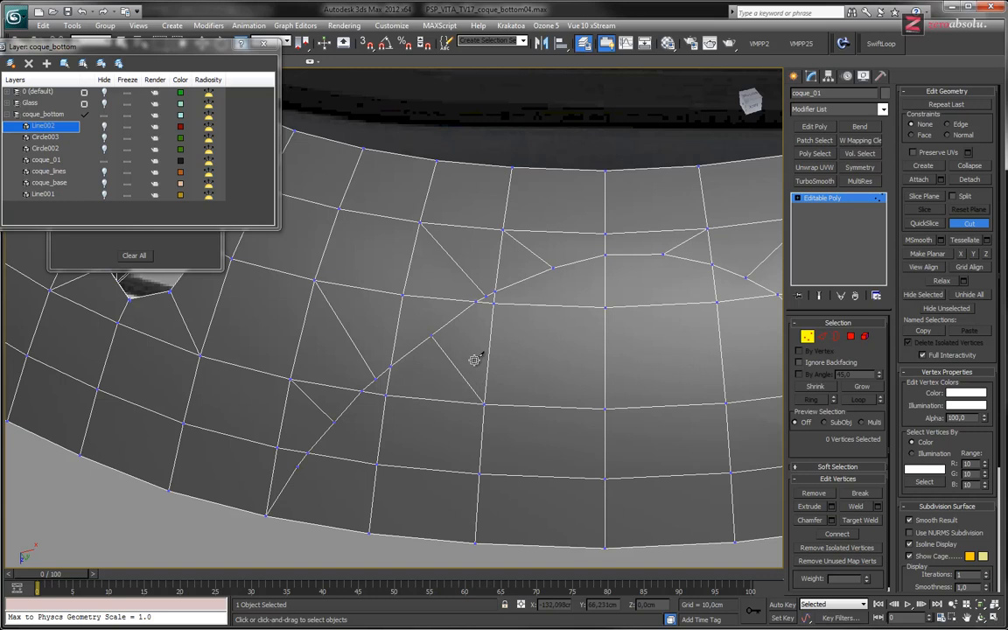
# Cut an edge from the ascending side's mid-span vertex, already joined to the inner grid corner, to the opposite outer grid corner.
pyautogui.keyDown('alt'); pyautogui.moveTo(614, 338); pyautogui.dragTo(441, 375, button='middle'); pyautogui.keyUp('alt')
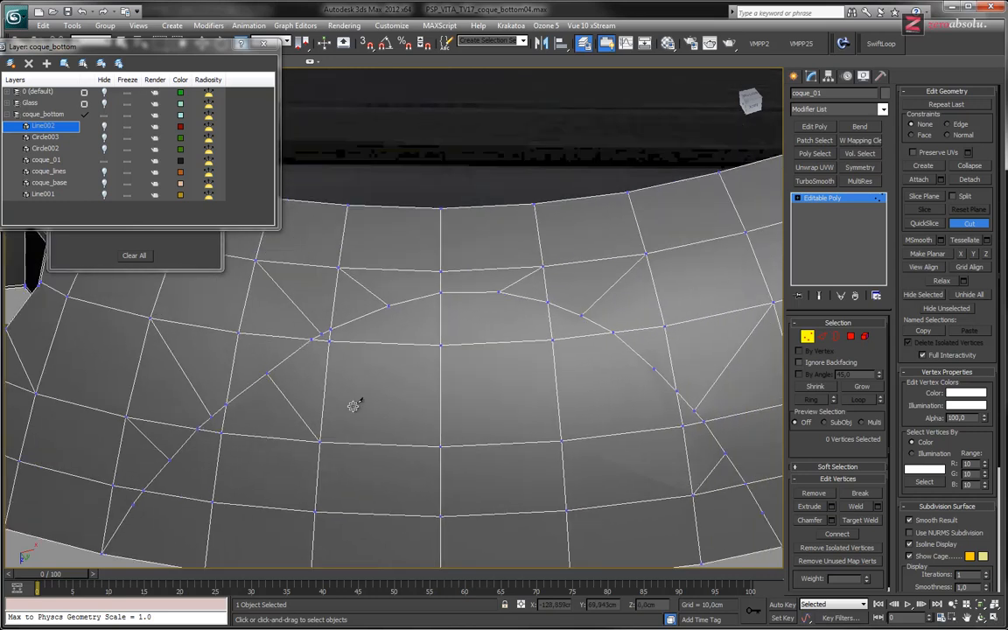
pyautogui.moveTo(535, 383); pyautogui.dragTo(517, 371, button='middle')
pyautogui.keyDown('alt'); pyautogui.moveTo(220, 406); pyautogui.dragTo(441, 439, button='middle'); pyautogui.keyUp('alt')
pyautogui.scroll(5, 443, 414)
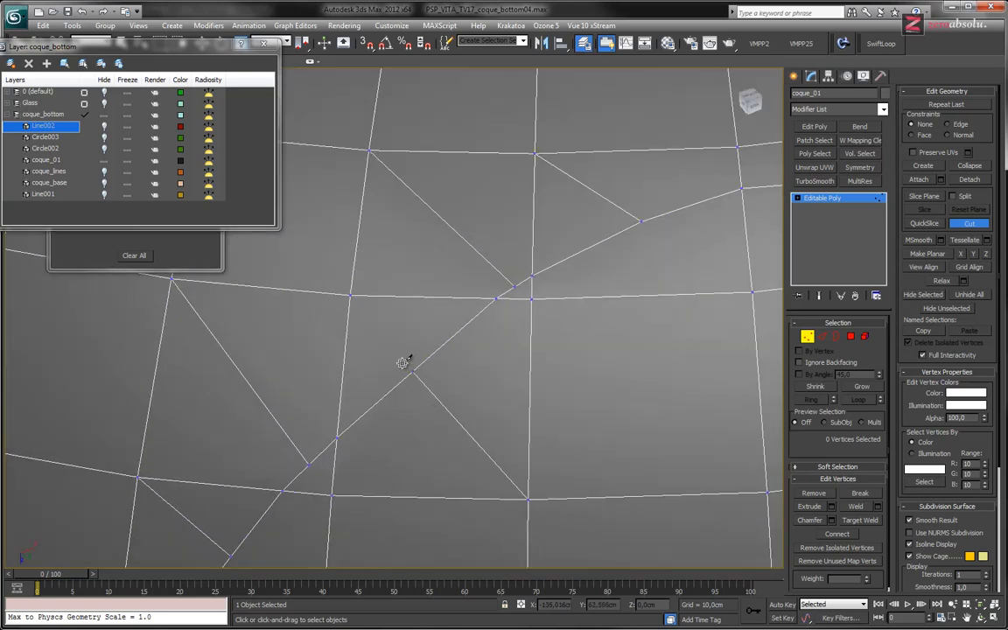
pyautogui.click(411, 369)
pyautogui.scroll(3, 418, 372)
pyautogui.rightClick(417, 372)
# Enable the Edge constraint and slide the ascending side's mid-span outline vertex slightly outward along its diagonal edge.
pyautogui.click(409, 371)
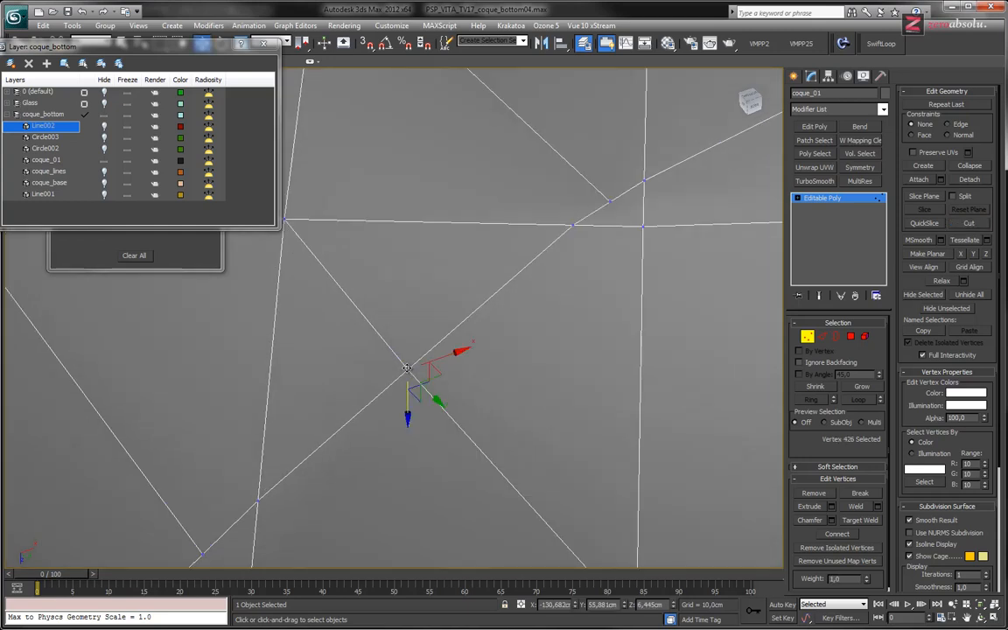
pyautogui.moveTo(450, 355); pyautogui.dragTo(453, 354)
pyautogui.hotkey('ctrl', 'z')
pyautogui.moveTo(477, 391); pyautogui.dragTo(496, 379, button='middle')
pyautogui.scroll(-2, 496, 380)
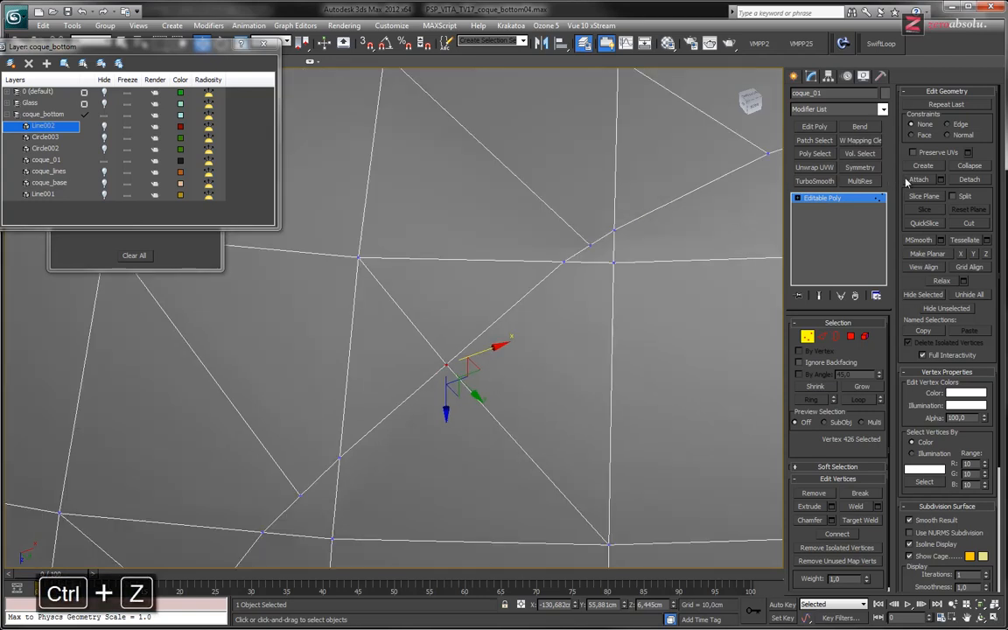
pyautogui.click(947, 124)
pyautogui.moveTo(470, 390); pyautogui.dragTo(471, 390)
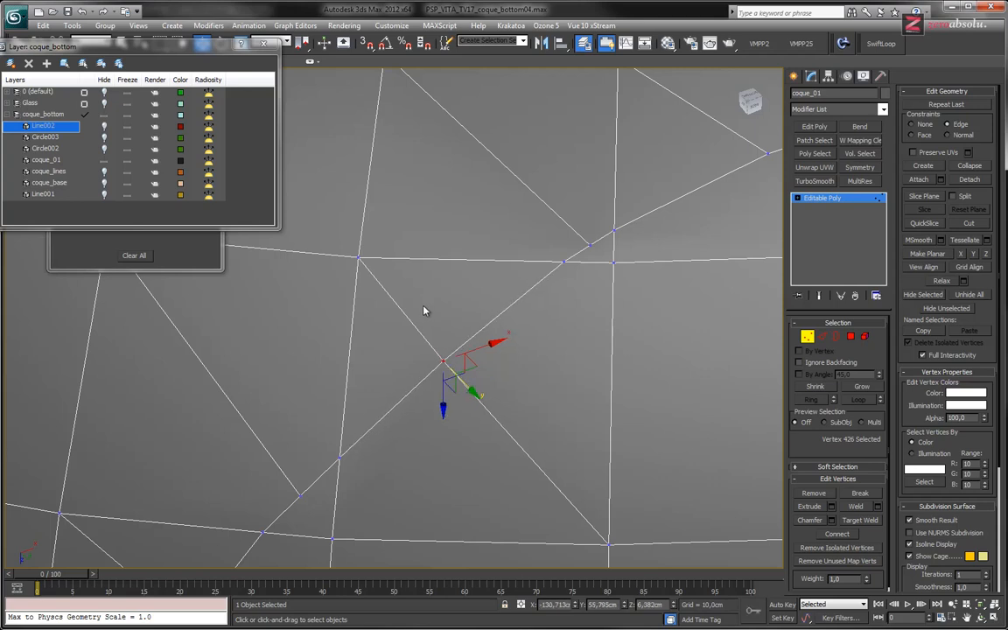
# Remove the diagonal edge running from the slid mid-span vertex to the outer grid corner.
pyautogui.press('r')
pyautogui.click(823, 336)
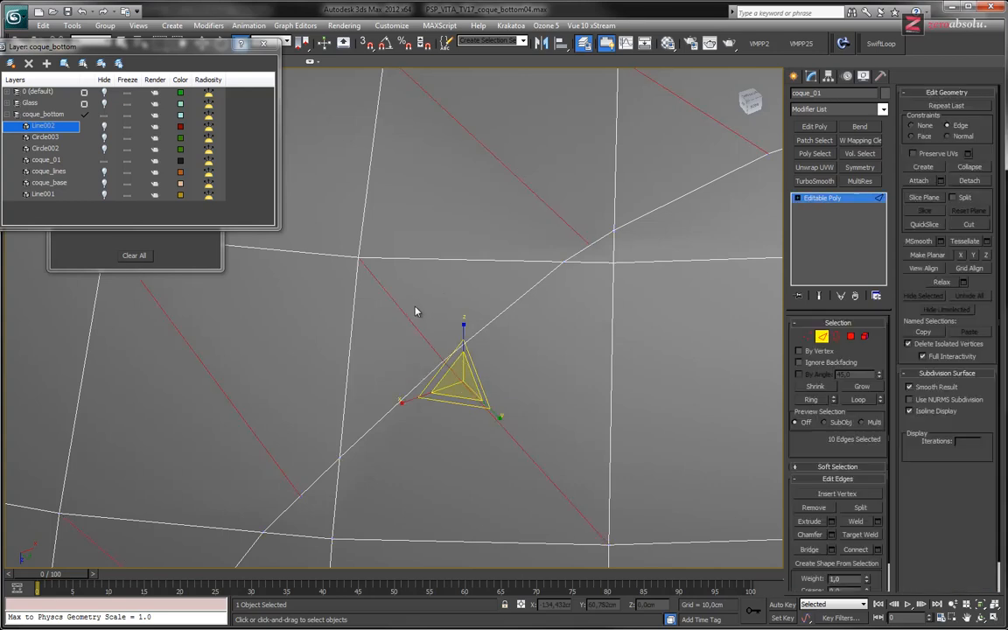
pyautogui.click(429, 335)
pyautogui.hotkey('ctrl', 'BackSpace')
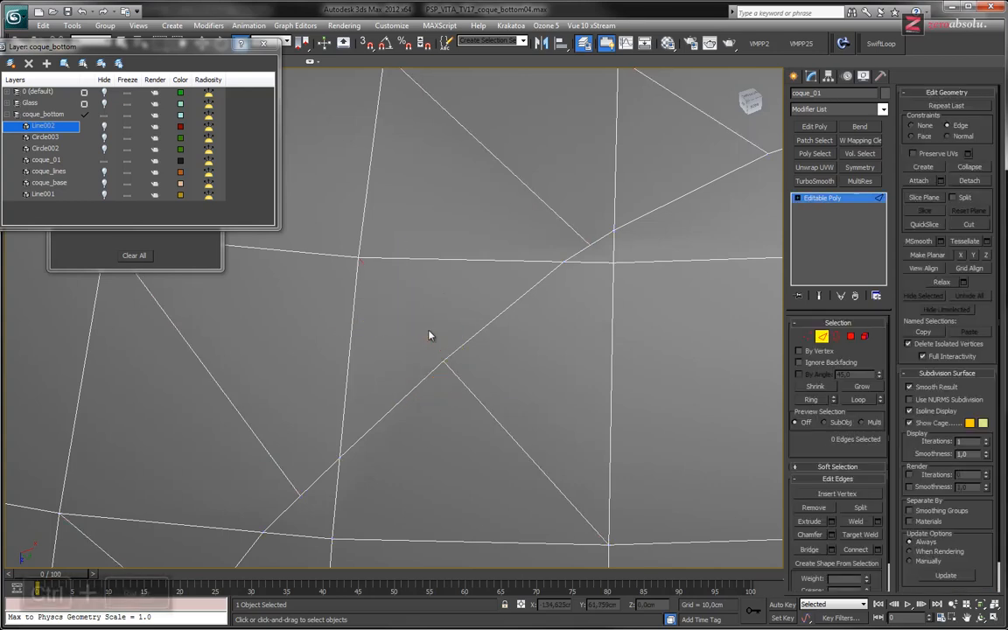
# Examine the outline vertices and connecting edges from the crest down the descending side to the shell's lower border.
pyautogui.moveTo(543, 401); pyautogui.dragTo(397, 386, button='middle')
pyautogui.scroll(-2, 468, 369)
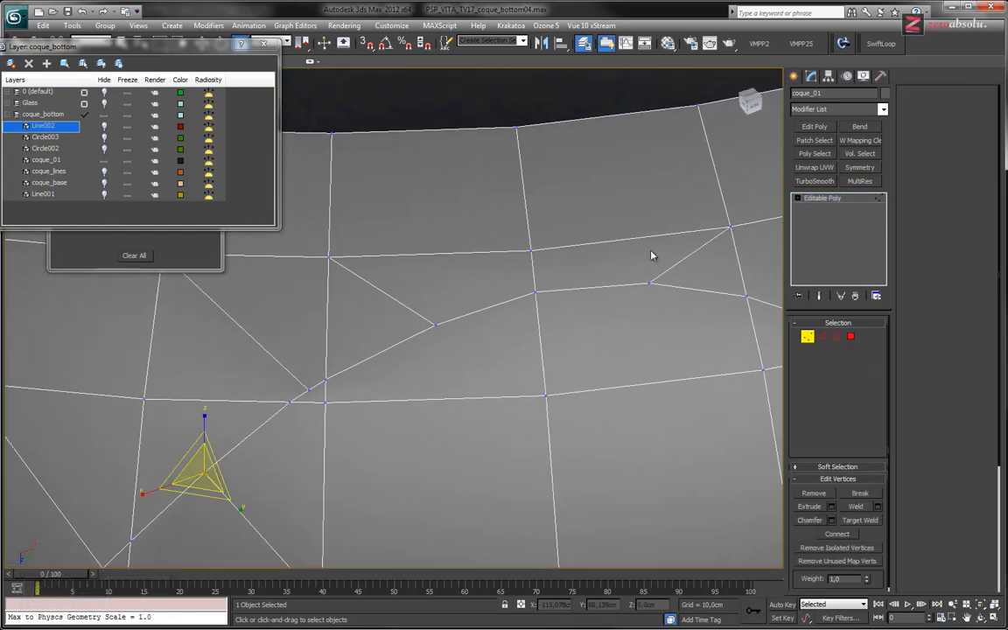
pyautogui.scroll(2, 596, 322)
pyautogui.moveTo(596, 322); pyautogui.dragTo(501, 318, button='middle')
pyautogui.moveTo(573, 368); pyautogui.dragTo(623, 407, button='middle')
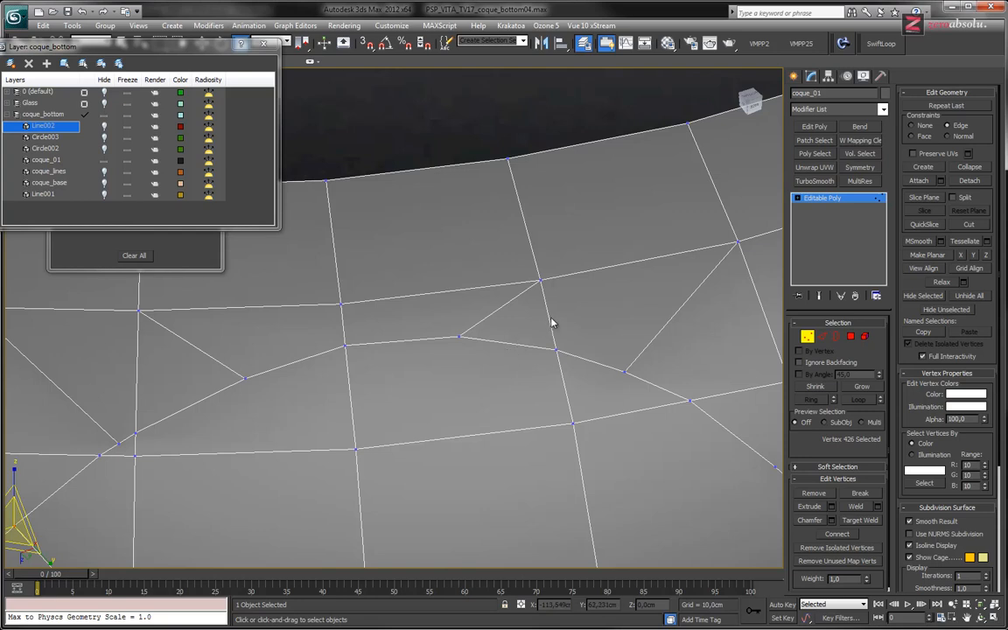
pyautogui.scroll(-1, 551, 322)
pyautogui.scroll(-1, 545, 325)
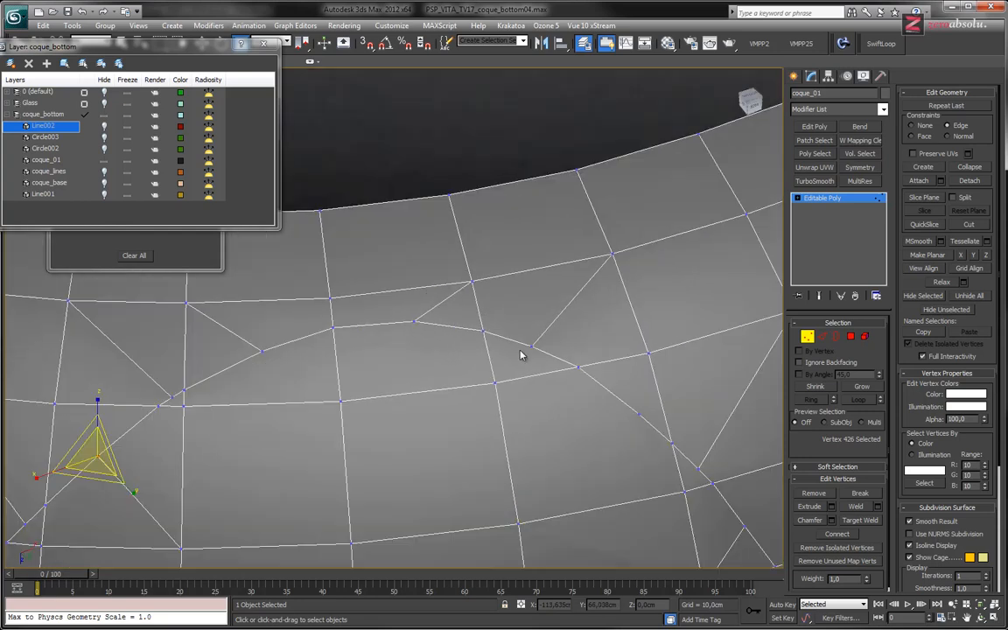
pyautogui.moveTo(639, 403); pyautogui.dragTo(590, 309, button='middle')
pyautogui.click(698, 361)
pyautogui.moveTo(697, 360); pyautogui.dragTo(520, 324, button='middle')
pyautogui.moveTo(614, 300); pyautogui.dragTo(512, 355, button='middle')
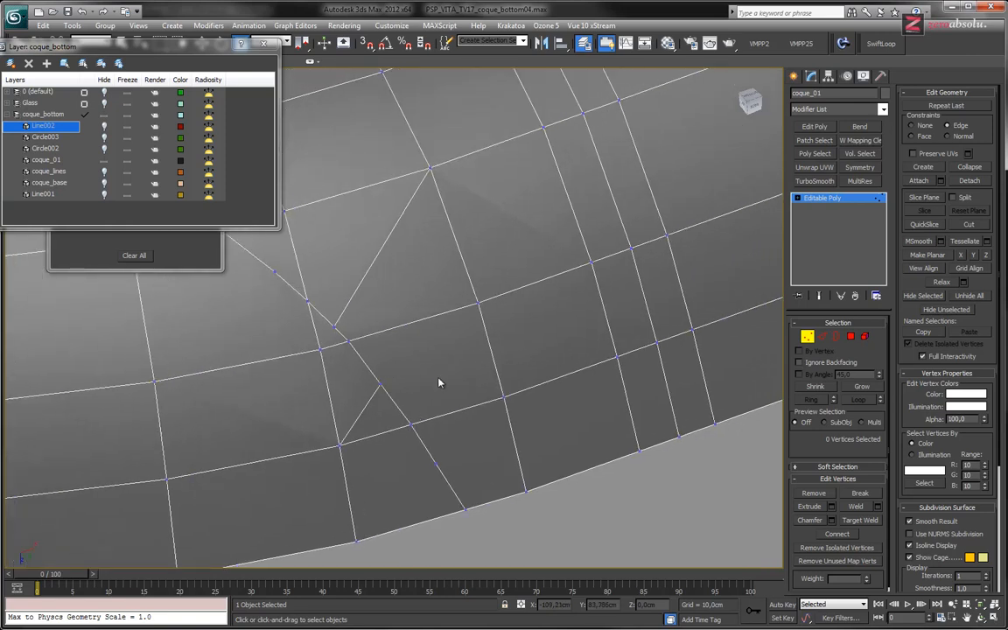
pyautogui.moveTo(389, 376); pyautogui.dragTo(502, 341, button='middle')
pyautogui.scroll(-2, 502, 341)
pyautogui.scroll(1, 502, 343)
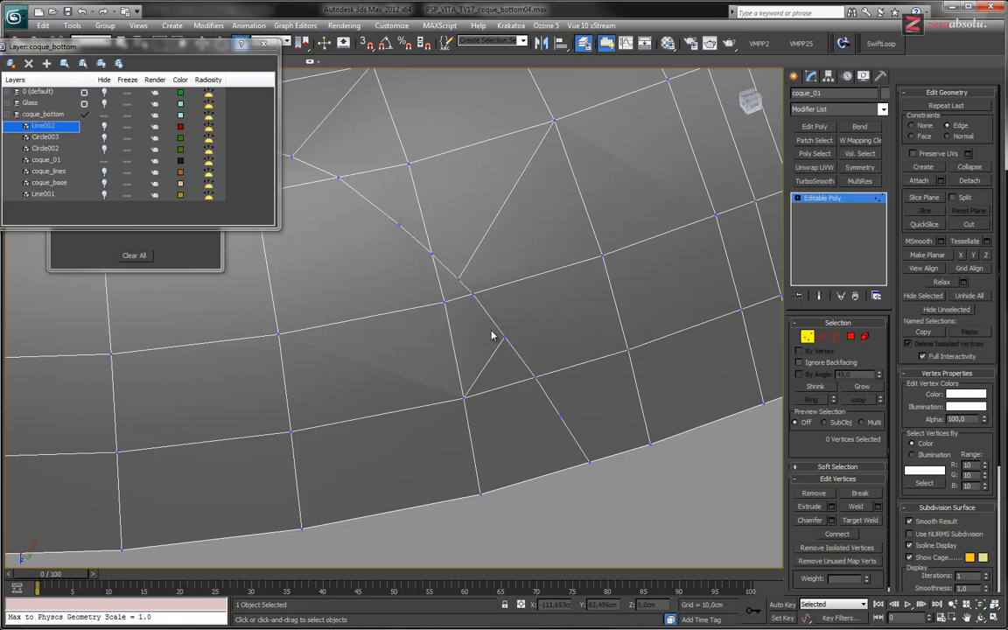
pyautogui.moveTo(505, 334); pyautogui.dragTo(535, 363, button='middle')
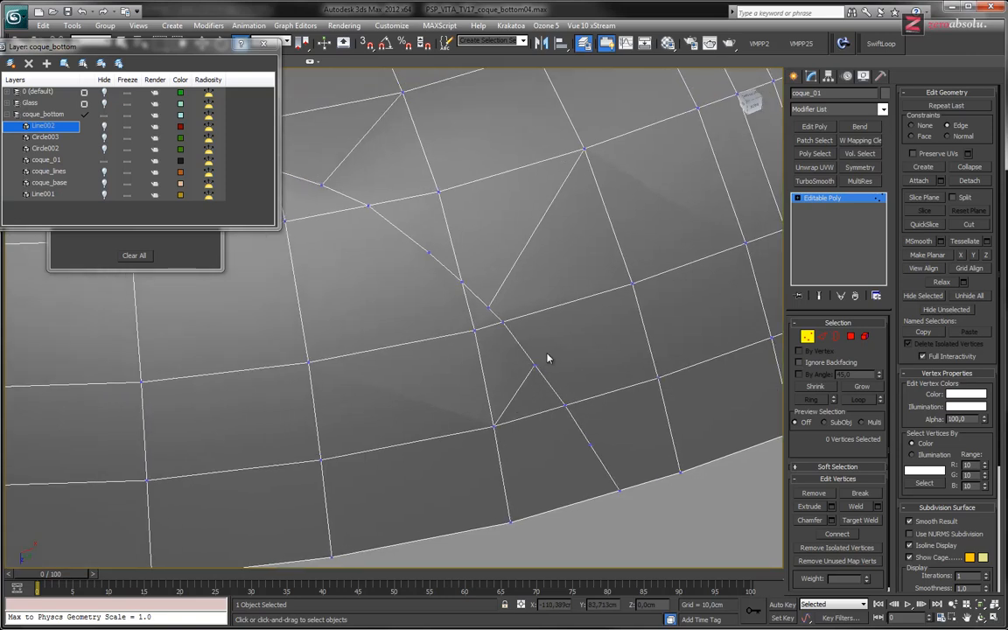
# Try removing the descending side's mid-span vertex that is joined to the inner grid corner, then undo the removal.
pyautogui.click(538, 363)
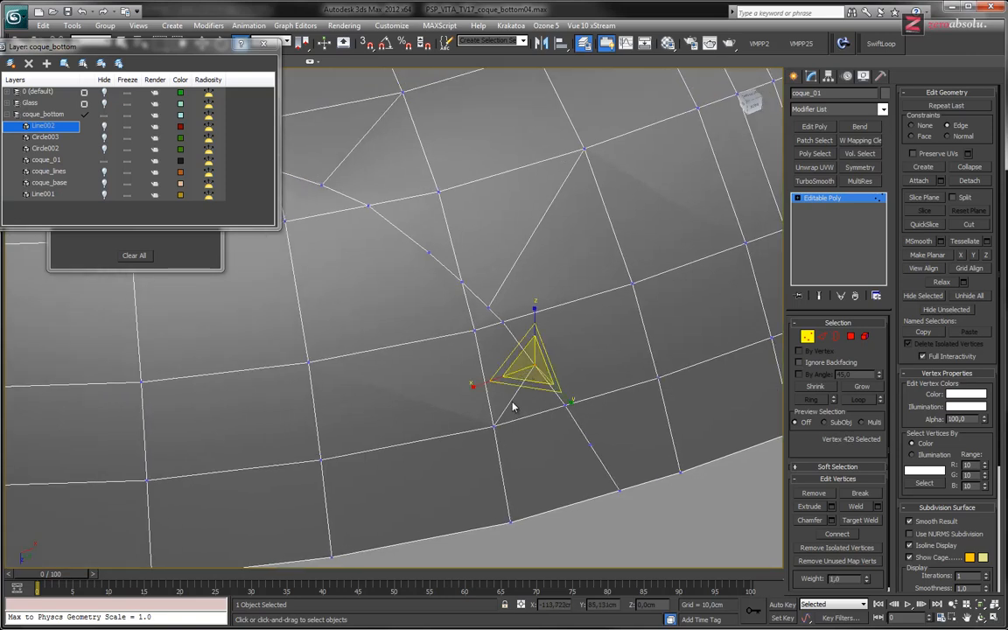
pyautogui.press('BackSpace')
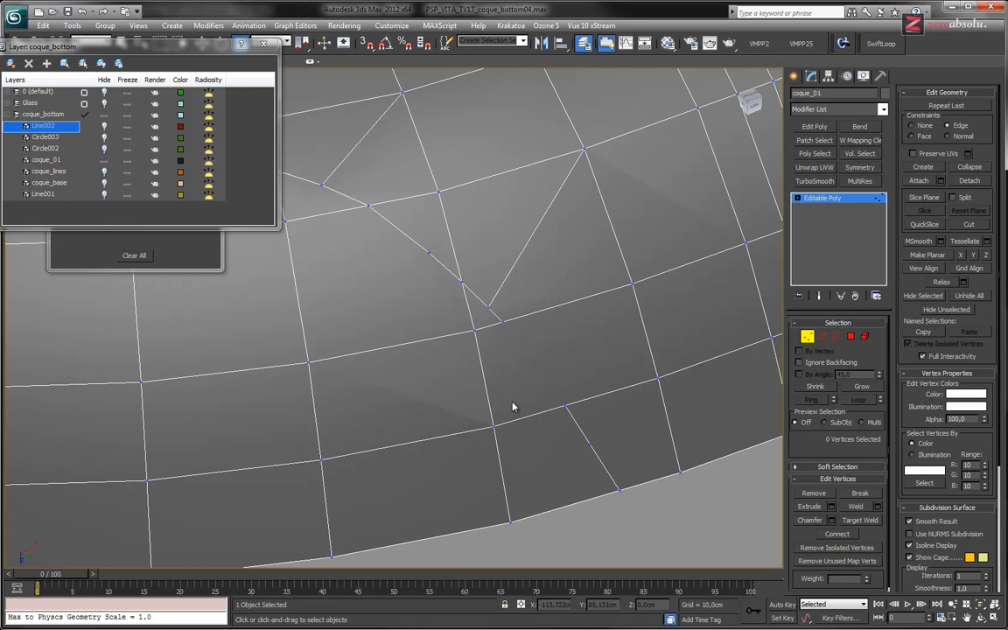
pyautogui.hotkey('ctrl', 'z')
pyautogui.hotkey('ctrl', 'BackSpace')
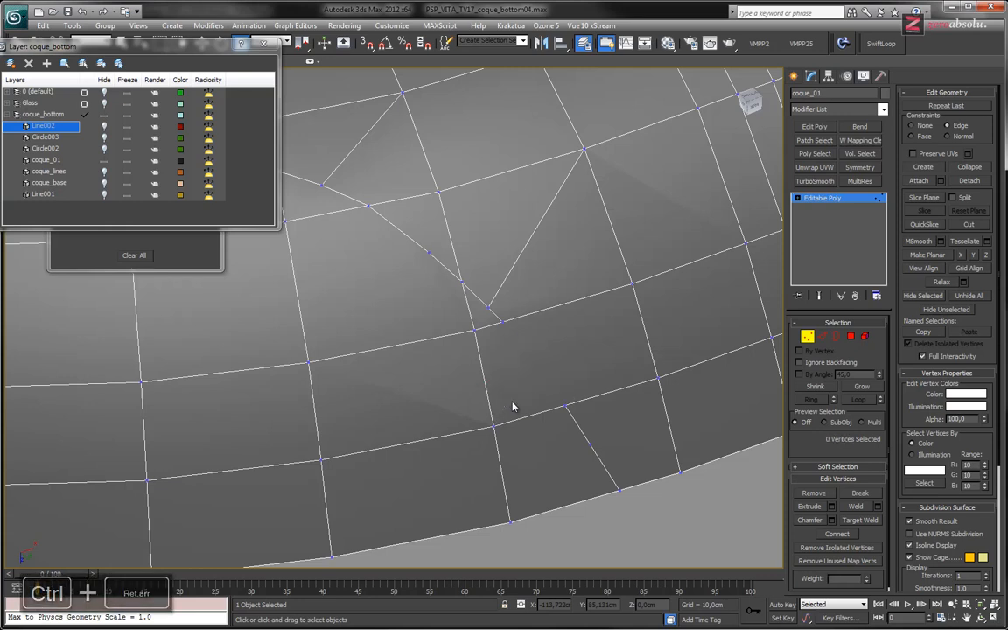
pyautogui.hotkey('ctrl', 'z')
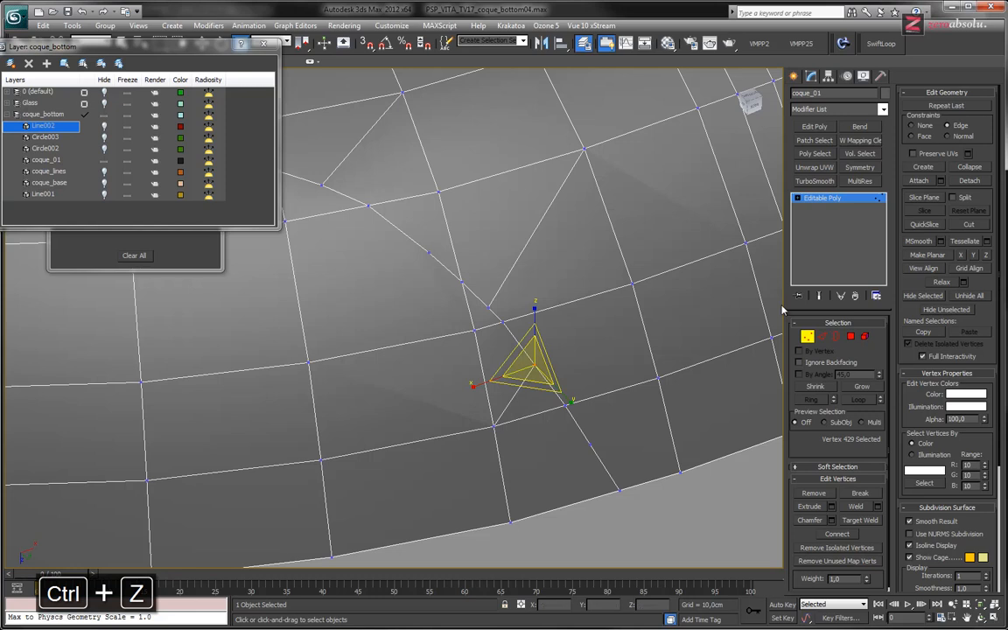
# Remove the short inner diagonal edge on the descending side together with its mid-span outline vertex, keeping the outline edge.
pyautogui.press('2')
pyautogui.click(523, 398)
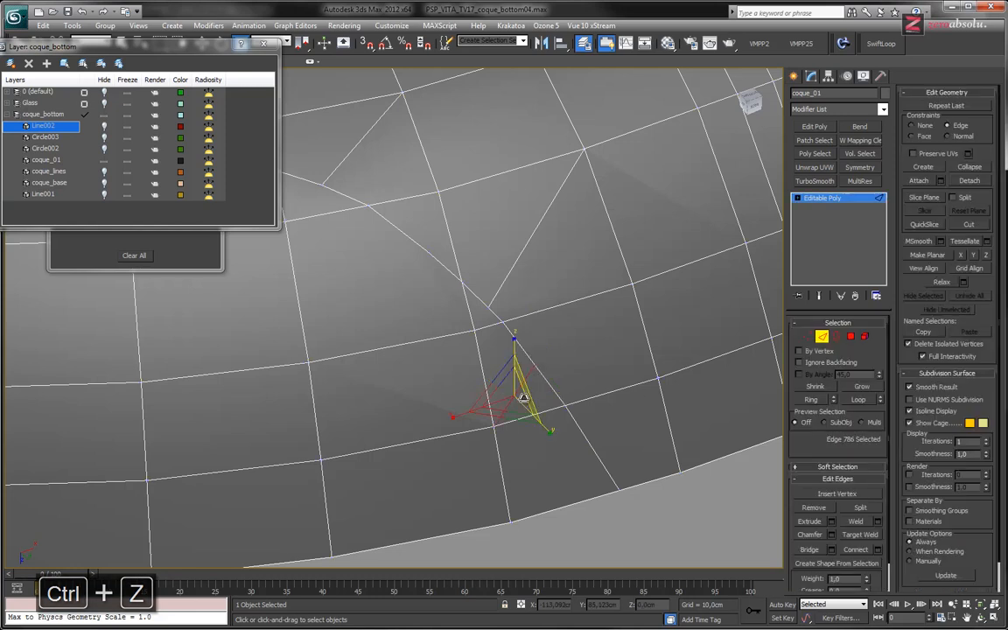
pyautogui.click(525, 398)
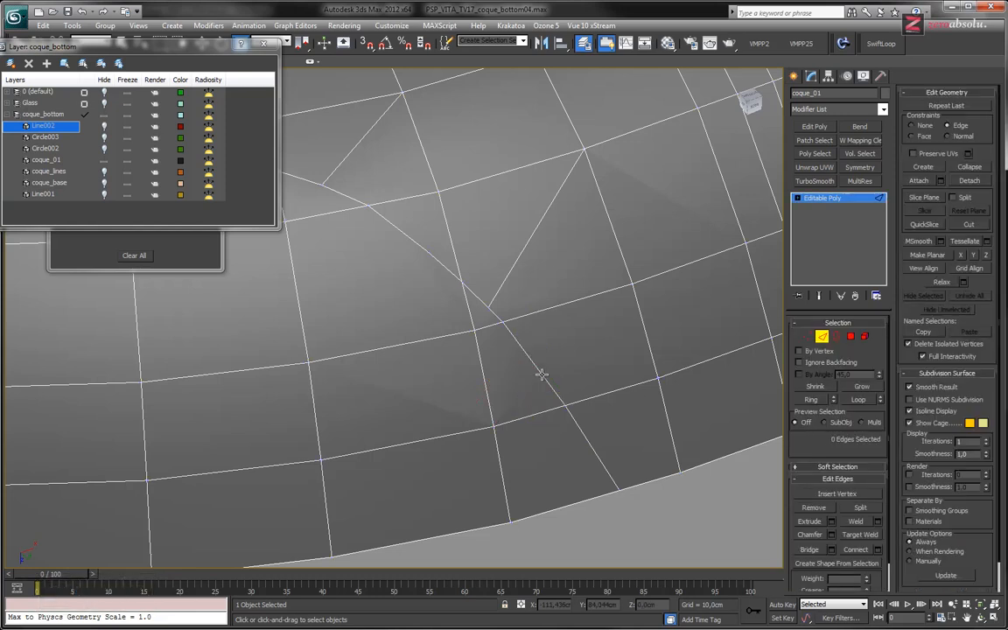
pyautogui.click(542, 374)
pyautogui.hotkey('ctrl', 'z')
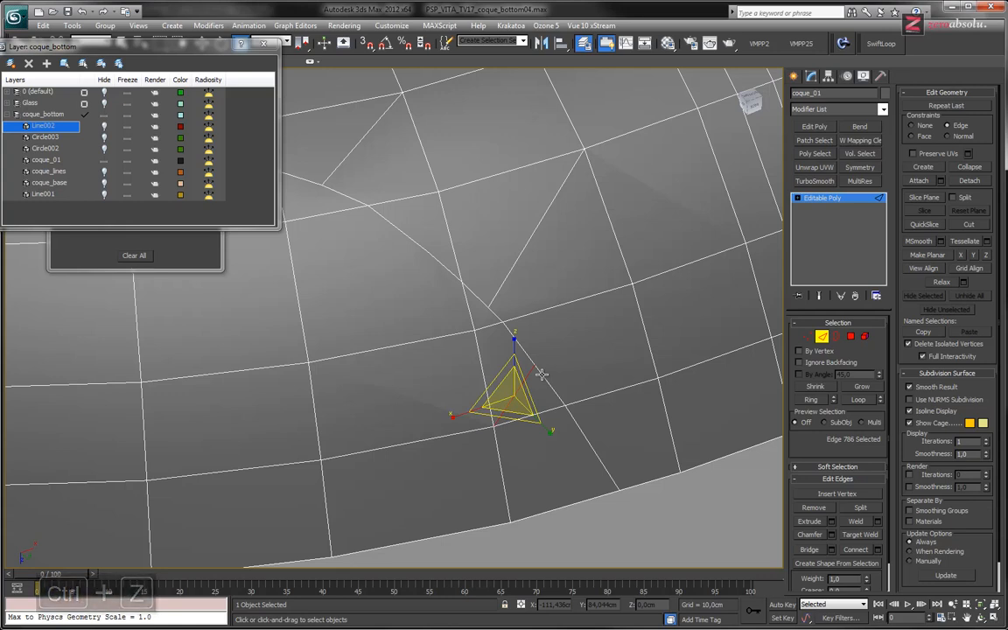
pyautogui.hotkey('ctrl', 'BackSpace')
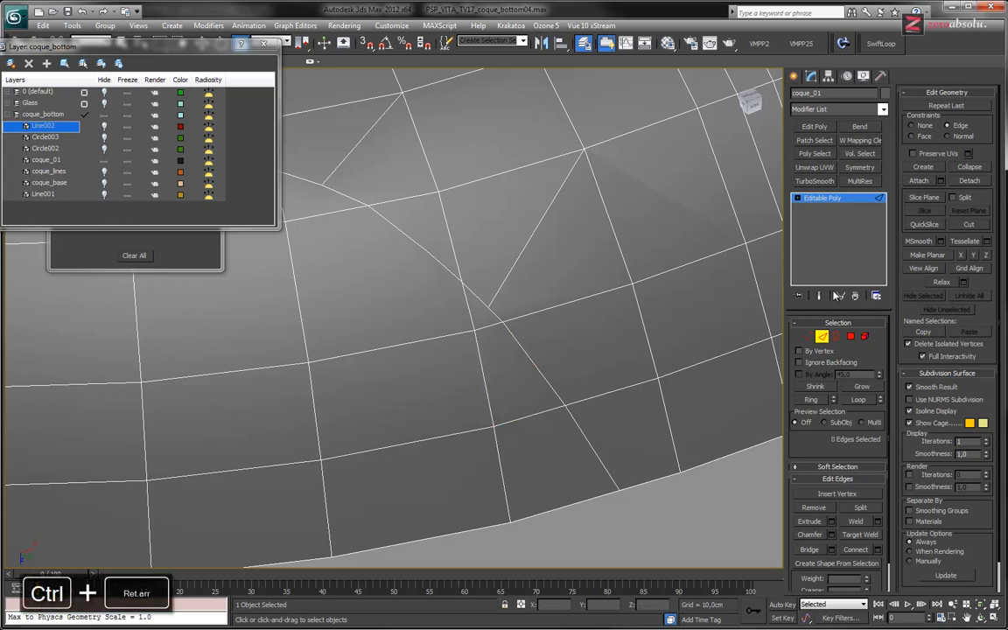
# Remove the surplus mid-span outline vertices in the last quads before the lower border at both ends of the curve.
pyautogui.click(807, 337)
pyautogui.moveTo(541, 361); pyautogui.dragTo(610, 385, button='middle')
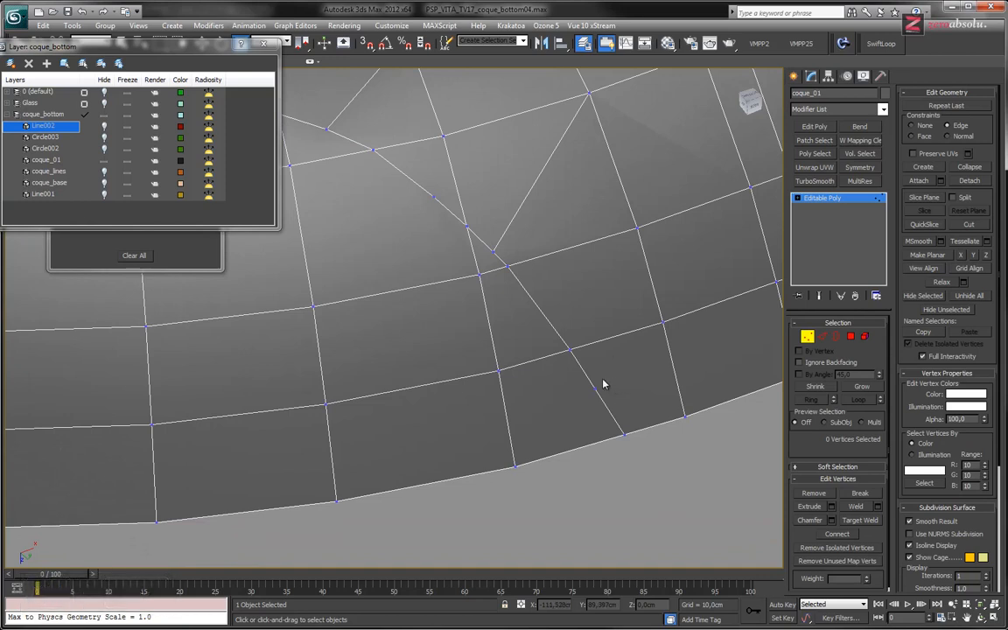
pyautogui.click(595, 388)
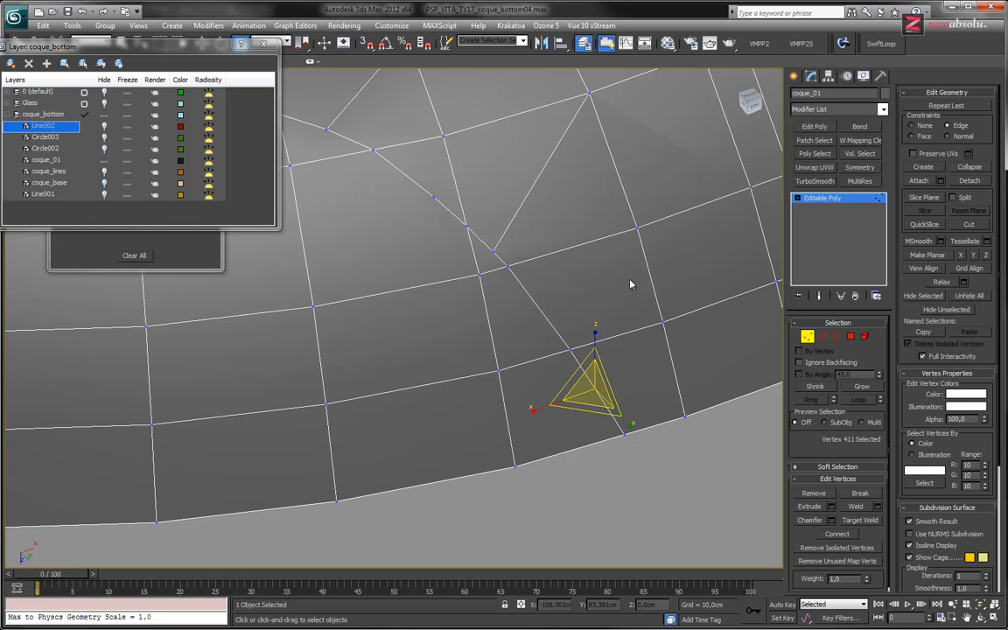
pyautogui.click(688, 327)
pyautogui.keyDown('alt'); pyautogui.moveTo(405, 393); pyautogui.dragTo(443, 419, button='middle'); pyautogui.keyUp('alt')
pyautogui.click(240, 403)
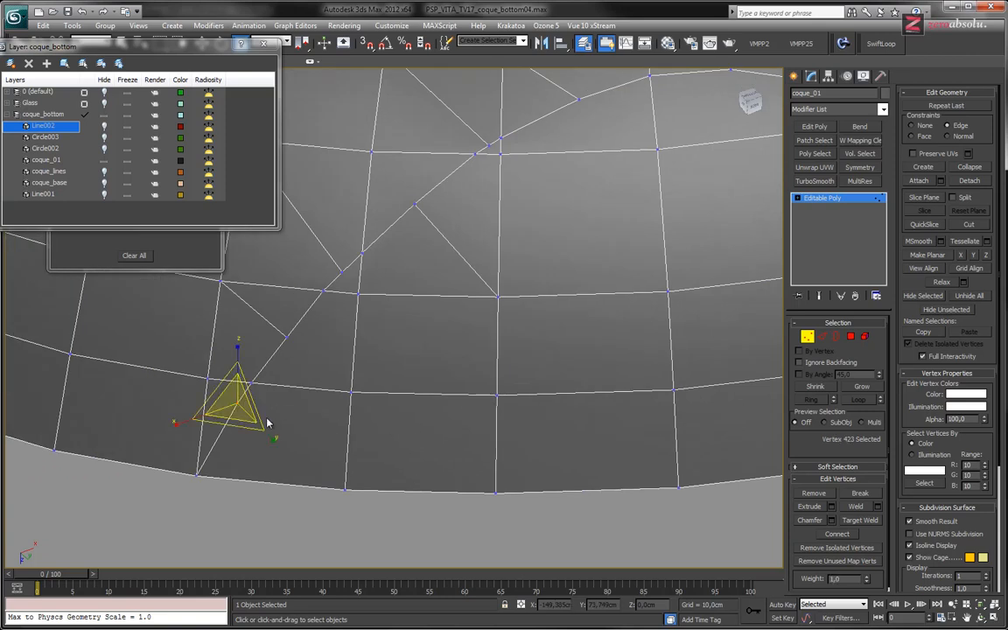
pyautogui.click(268, 424)
pyautogui.moveTo(289, 406); pyautogui.dragTo(321, 410, button='middle')
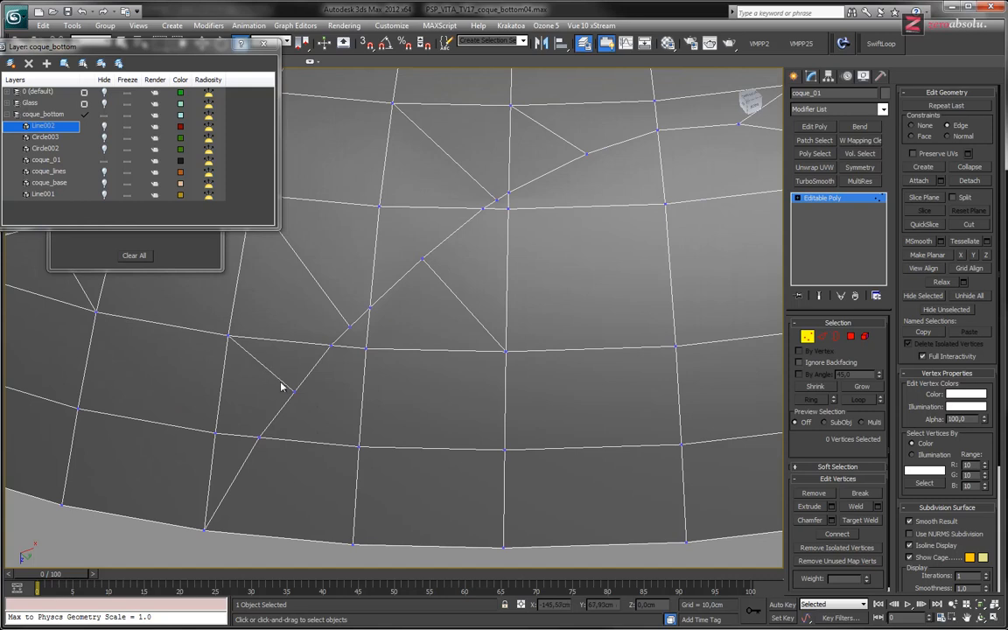
# Try removing the outer diagonal edge on the ascending side that meets the outline between its closely spaced vertices.
pyautogui.moveTo(283, 377); pyautogui.dragTo(286, 421, button='middle')
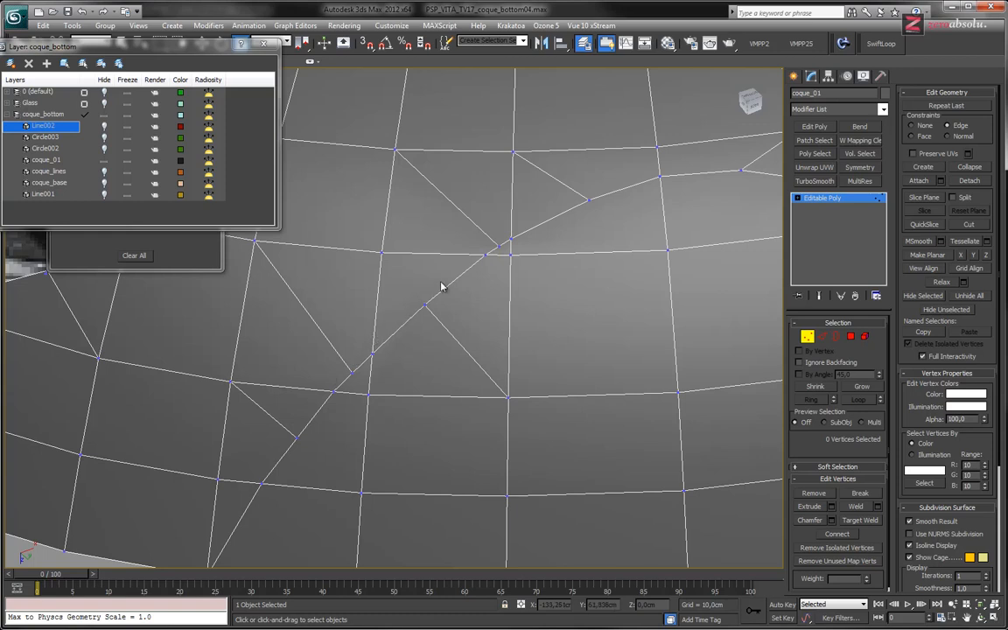
pyautogui.moveTo(382, 315); pyautogui.dragTo(385, 348, button='middle')
pyautogui.moveTo(502, 299); pyautogui.dragTo(499, 275, button='middle')
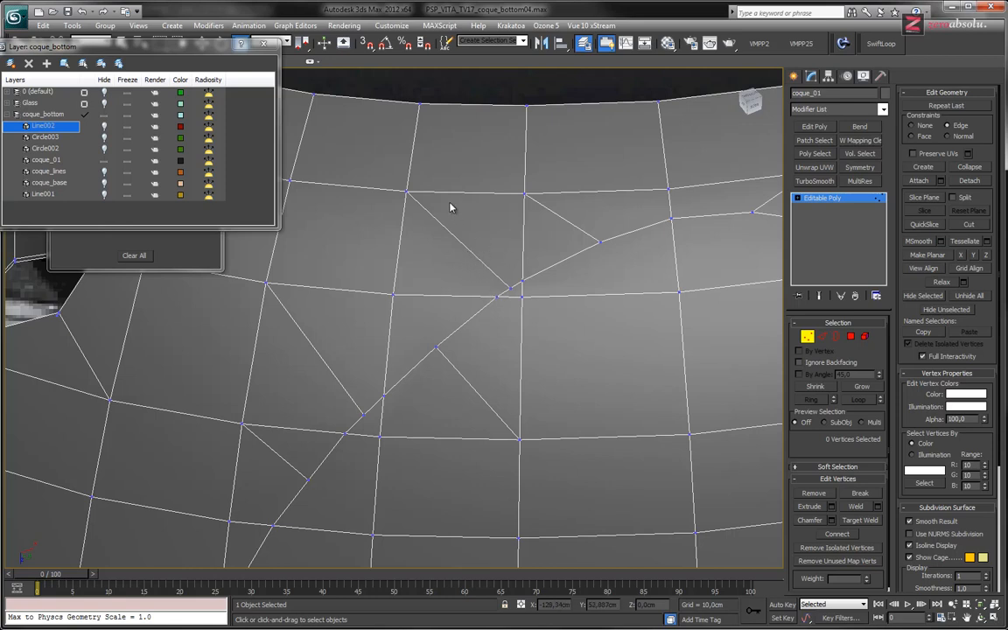
pyautogui.click(511, 288)
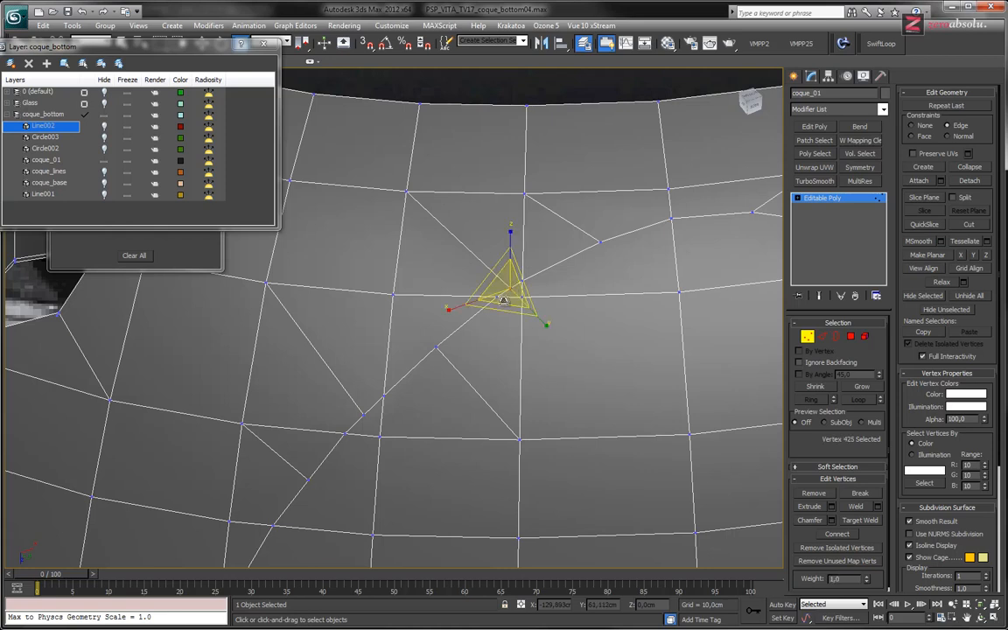
pyautogui.moveTo(483, 328); pyautogui.dragTo(448, 315, button='middle')
pyautogui.scroll(2, 448, 315)
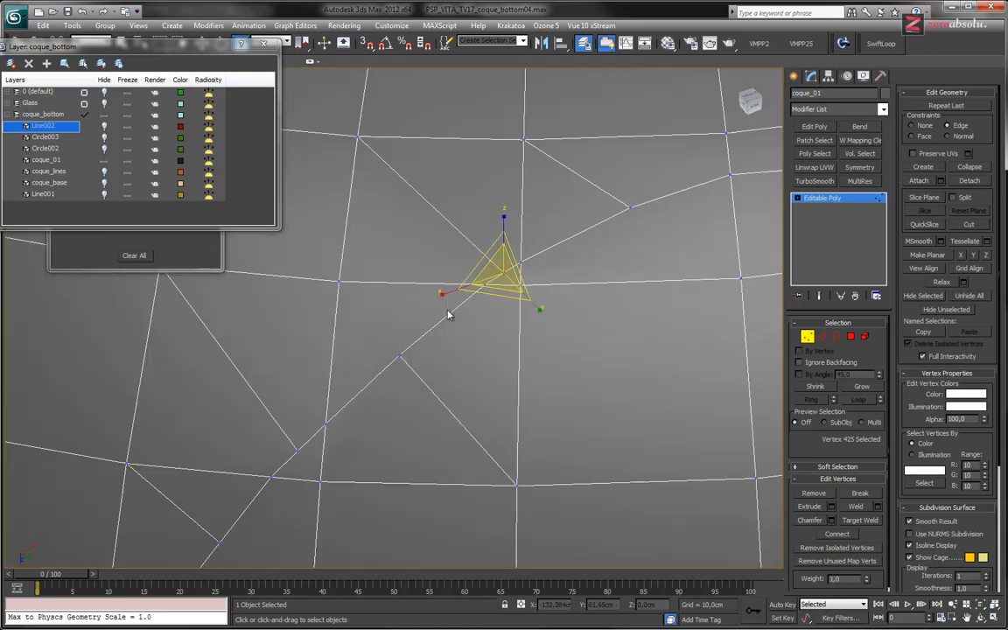
pyautogui.press('2')
pyautogui.click(457, 229)
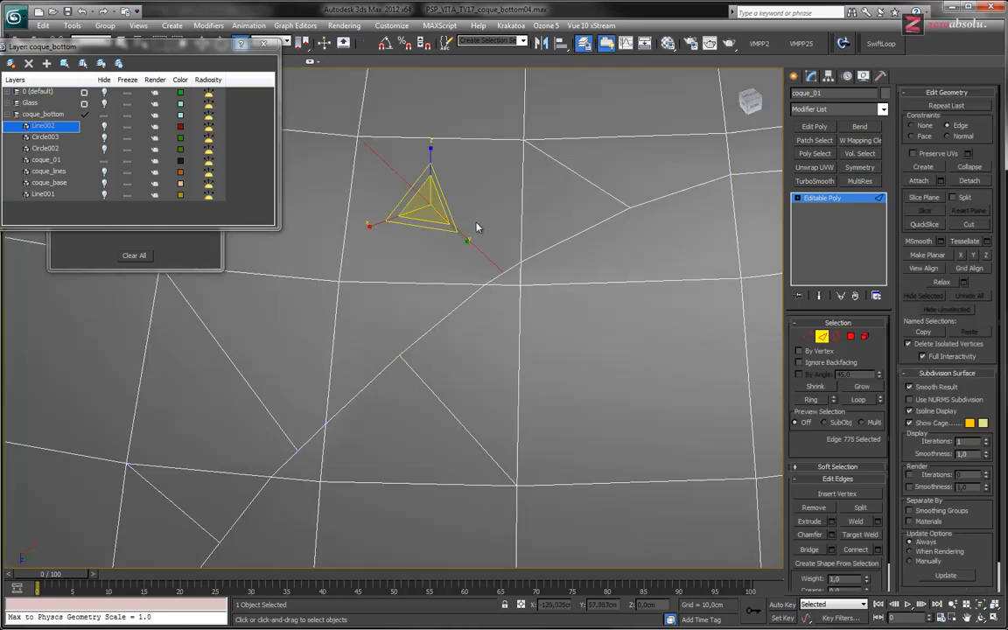
pyautogui.hotkey('ctrl', 'BackSpace')
# Inspect the next outer diagonal down the ascending side, then undo the previous diagonal edge removal.
pyautogui.moveTo(472, 310); pyautogui.dragTo(450, 295, button='middle')
pyautogui.click(429, 307)
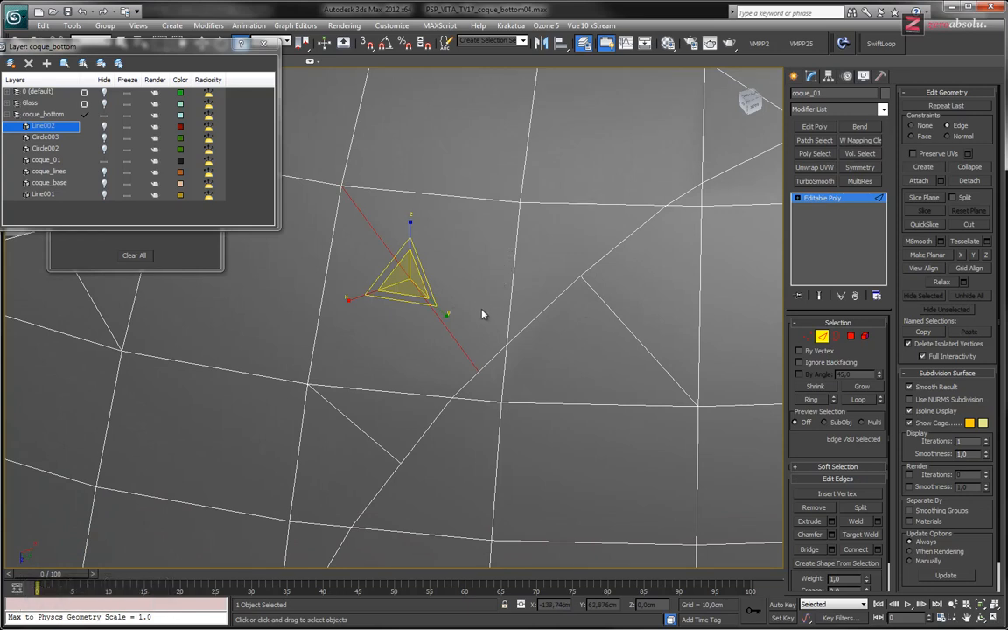
pyautogui.scroll(-2, 483, 295)
pyautogui.scroll(2, 483, 296)
pyautogui.moveTo(496, 295); pyautogui.dragTo(451, 313, button='middle')
pyautogui.scroll(-2, 475, 351)
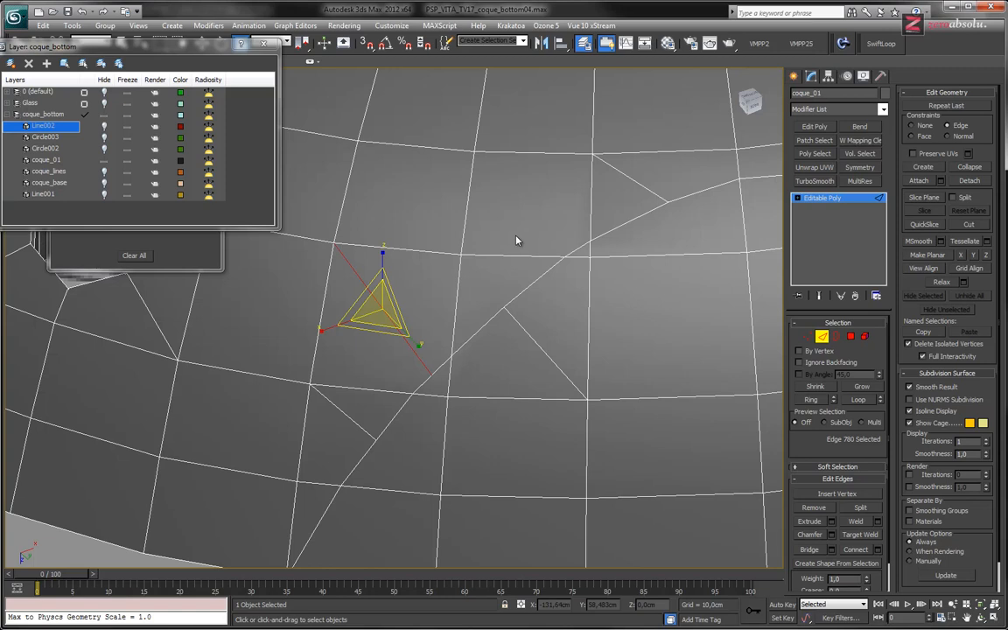
pyautogui.hotkey('ctrl', 'z')
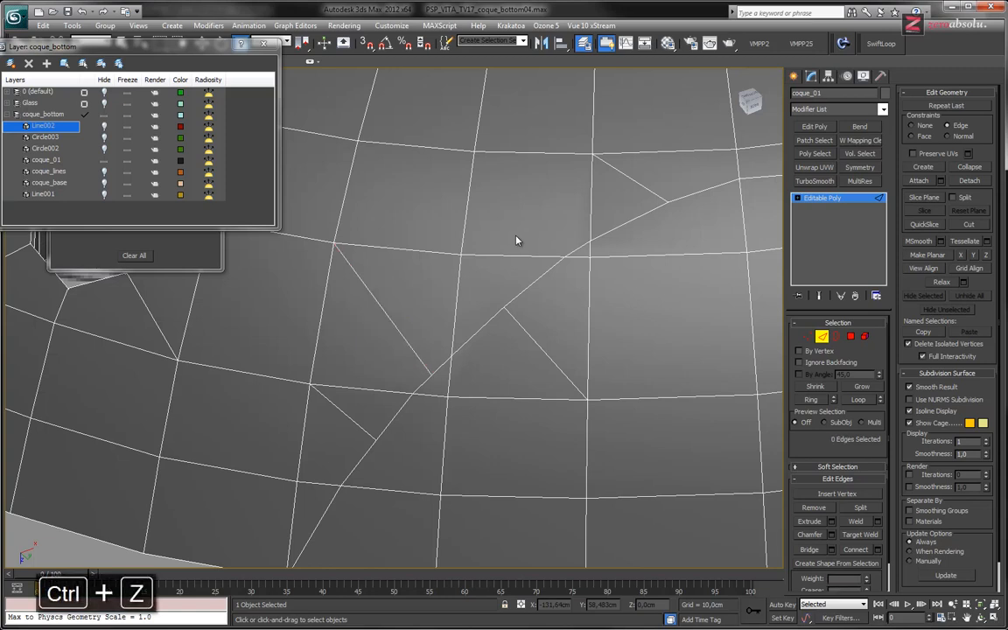
pyautogui.hotkey('ctrl', 'z')
# Delete all polygons enclosed between the curved slot outline and the shell's lower border.
pyautogui.moveTo(516, 241); pyautogui.dragTo(358, 328, button='middle')
pyautogui.keyDown('alt'); pyautogui.moveTo(661, 342); pyautogui.dragTo(607, 347, button='middle'); pyautogui.keyUp('alt')
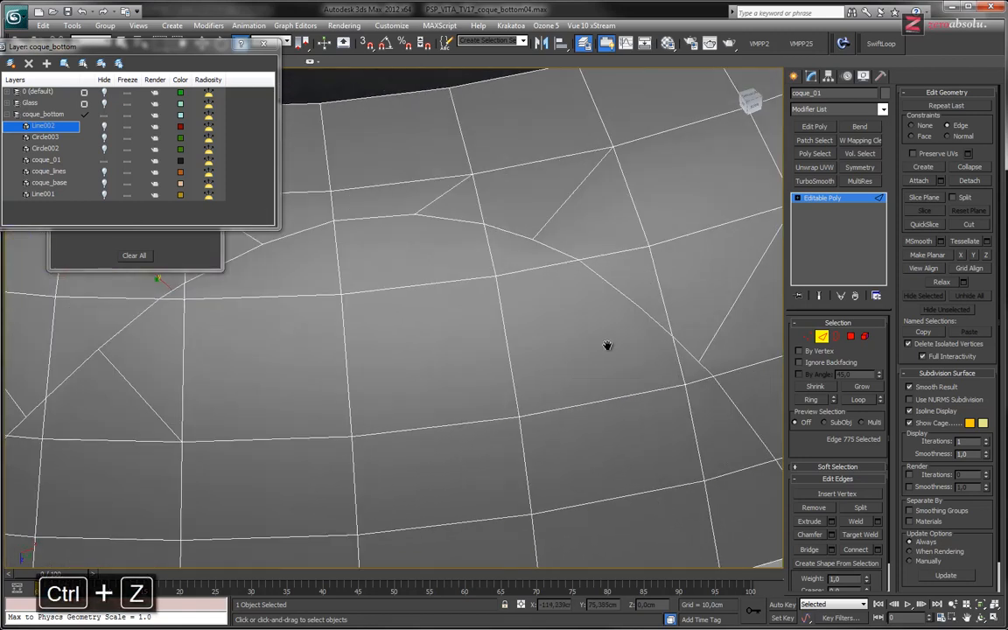
pyautogui.scroll(-3, 598, 330)
pyautogui.moveTo(571, 377); pyautogui.dragTo(571, 317, button='middle')
pyautogui.moveTo(506, 353); pyautogui.dragTo(479, 348, button='middle')
pyautogui.scroll(-3, 515, 388)
pyautogui.scroll(5, 502, 327)
pyautogui.scroll(-2, 516, 329)
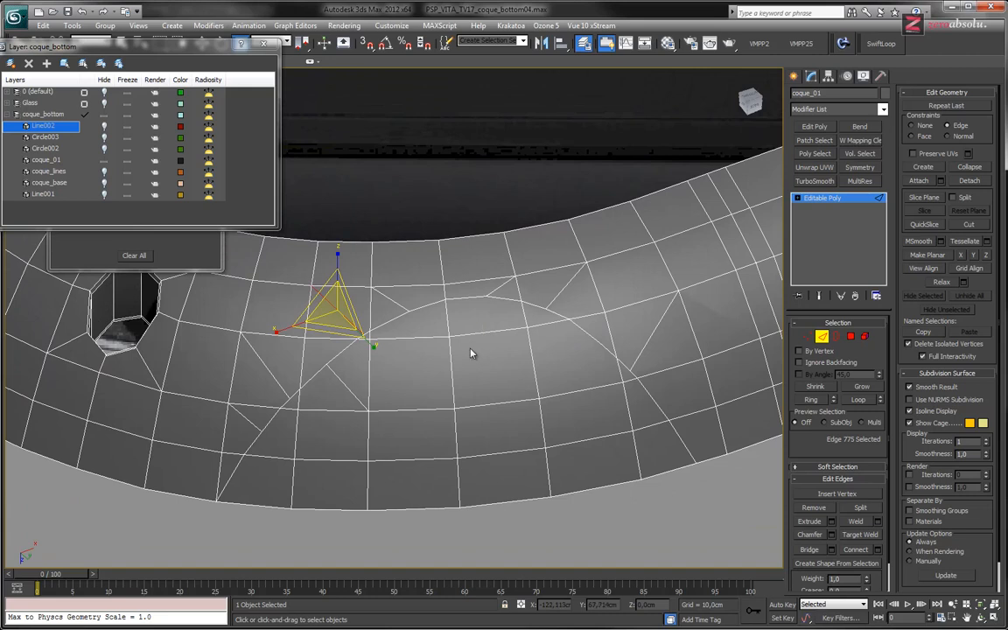
pyautogui.click(851, 336)
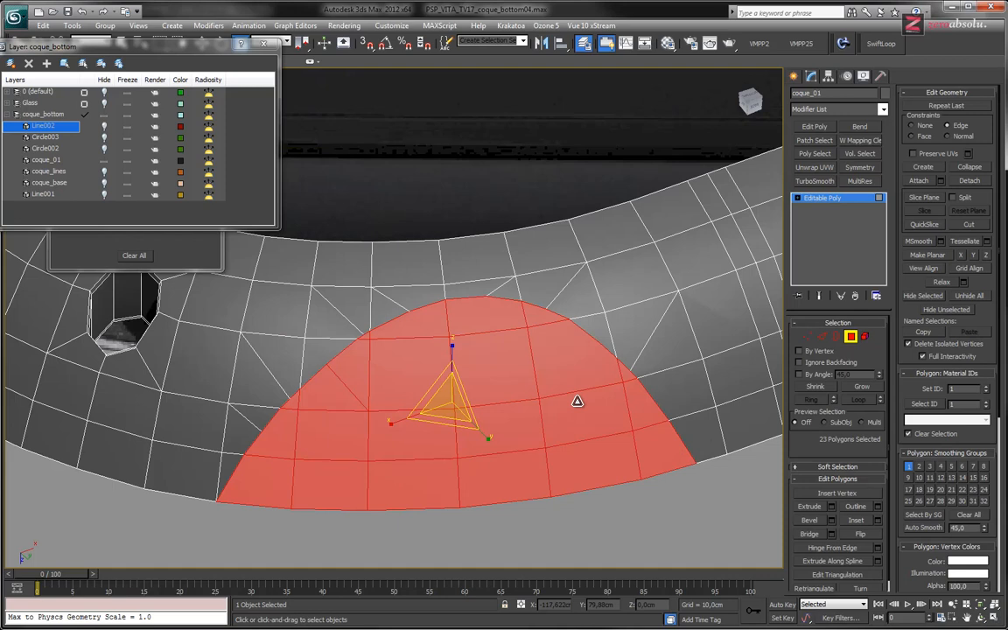
pyautogui.press('Delete')
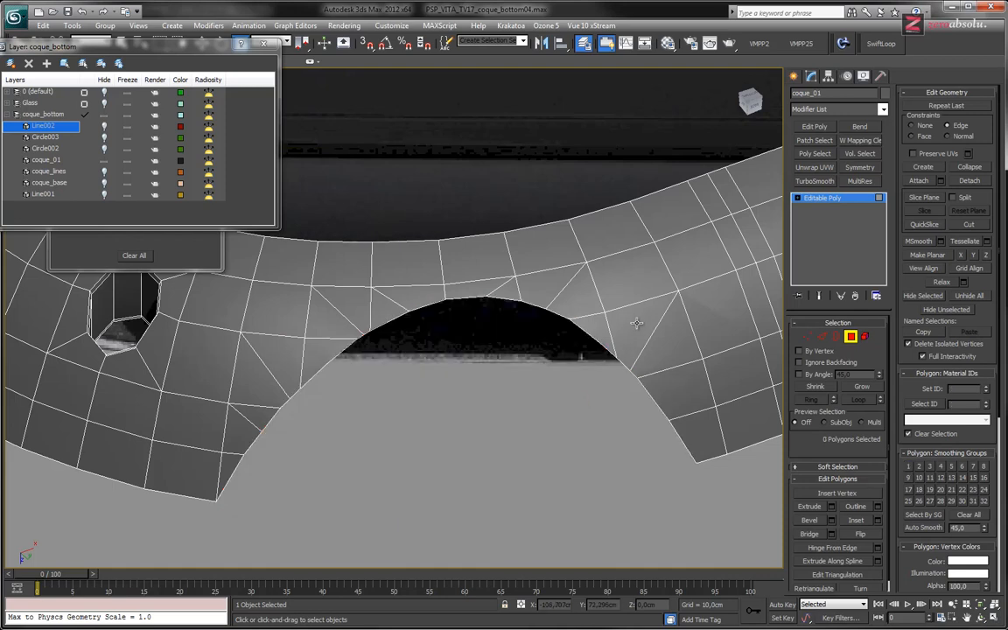
# Compare the opening with the reference image, then apply TurboSmooth to the shell with 3 iterations and Isoline Display enabled.
pyautogui.scroll(-5, 525, 370)
pyautogui.scroll(8, 274, 373)
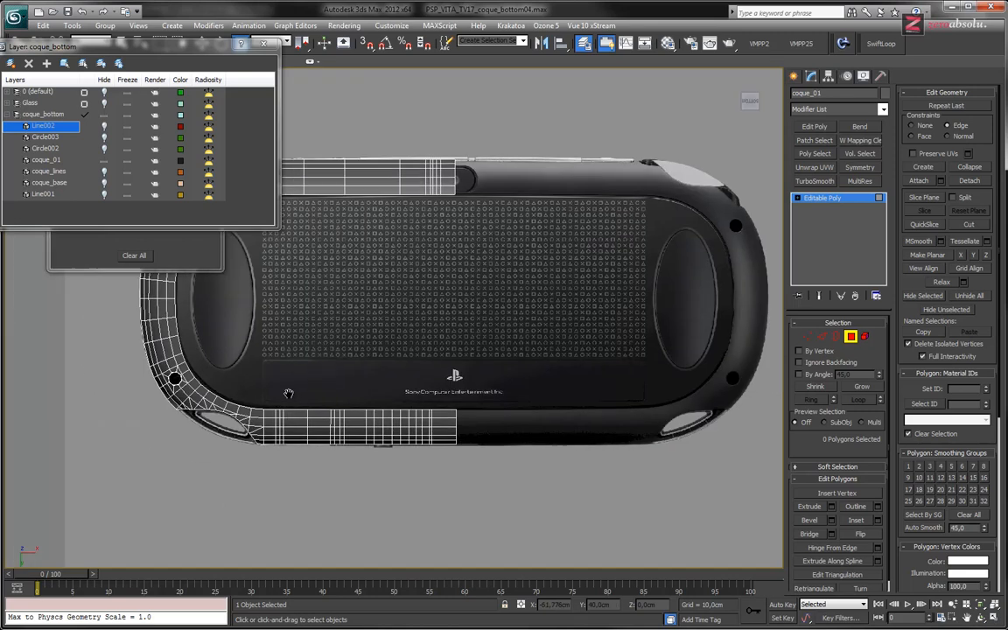
pyautogui.moveTo(400, 362); pyautogui.dragTo(340, 351, button='middle')
pyautogui.moveTo(537, 374); pyautogui.dragTo(560, 315, button='middle')
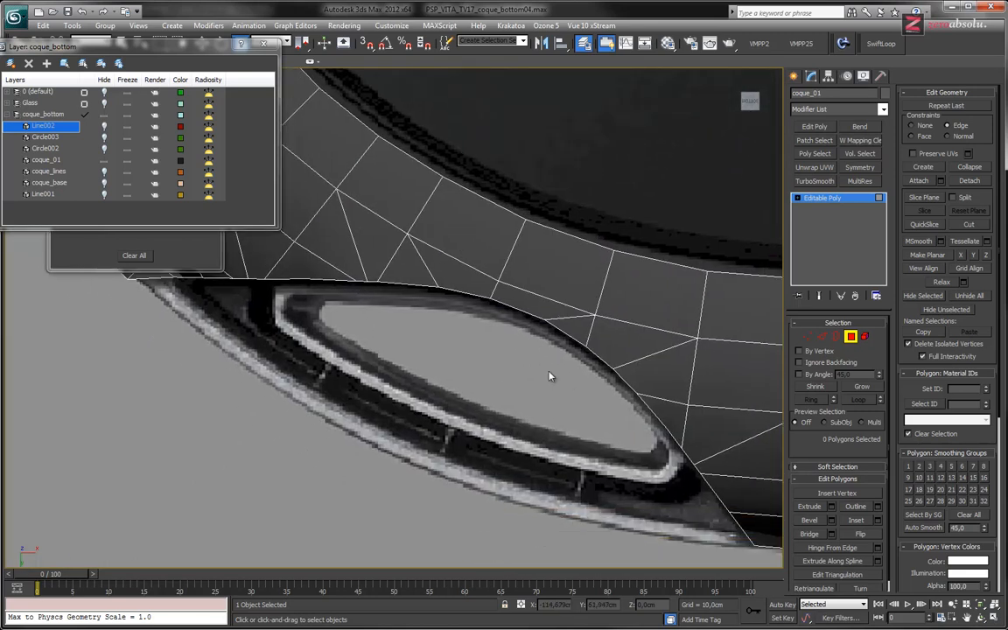
pyautogui.moveTo(560, 375)
pyautogui.keyDown('alt'); pyautogui.mouseDown(button='middle')
pyautogui.moveTo(565, 334)
pyautogui.moveTo(614, 438)
pyautogui.moveTo(647, 411)
pyautogui.mouseUp(button='middle'); pyautogui.keyUp('alt')
pyautogui.click(818, 182)
pyautogui.click(878, 341)
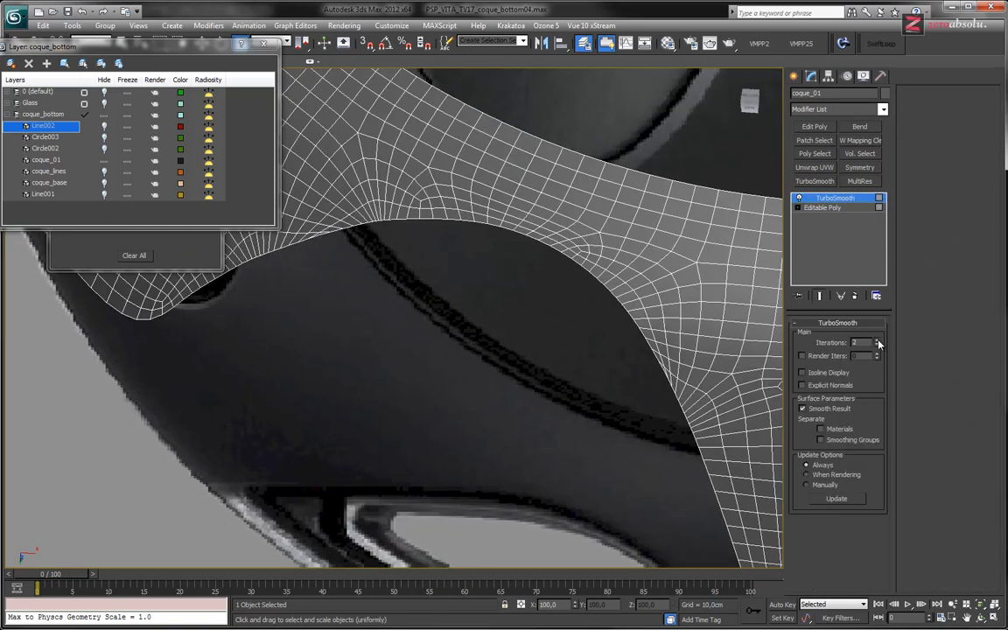
pyautogui.click(877, 340)
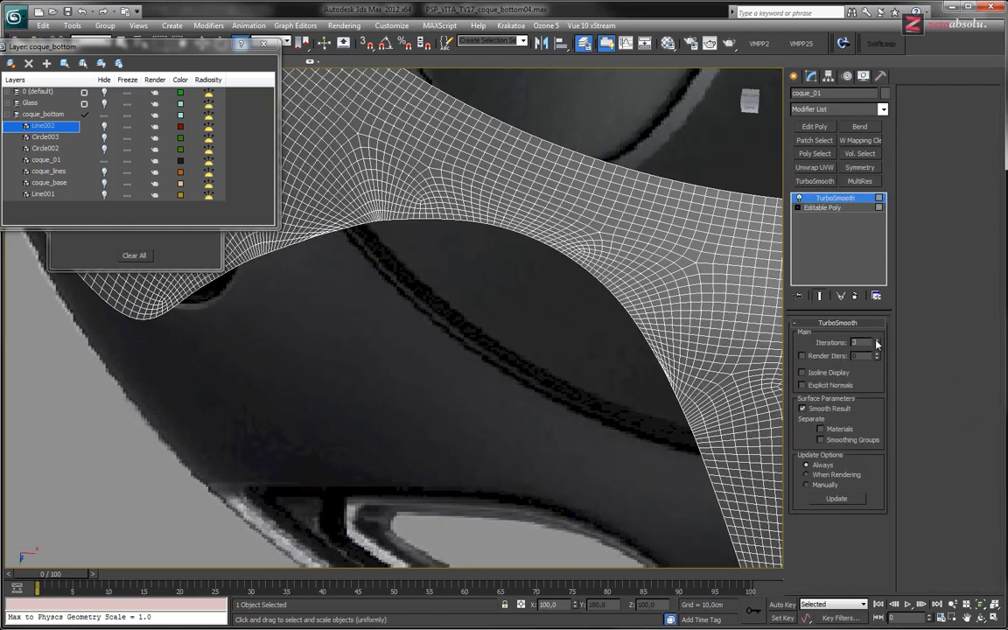
pyautogui.click(825, 374)
# Close the layer manager and examine the smoothed mesh around the curved opening's ascending side.
pyautogui.keyDown('alt'); pyautogui.moveTo(742, 371); pyautogui.dragTo(607, 353, button='middle'); pyautogui.keyUp('alt')
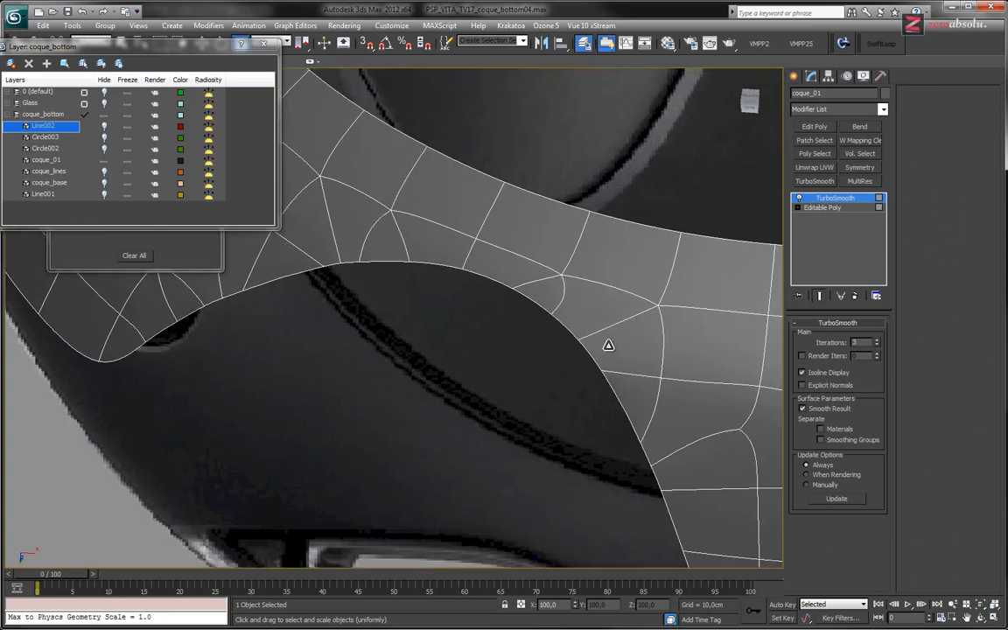
pyautogui.scroll(-5, 603, 359)
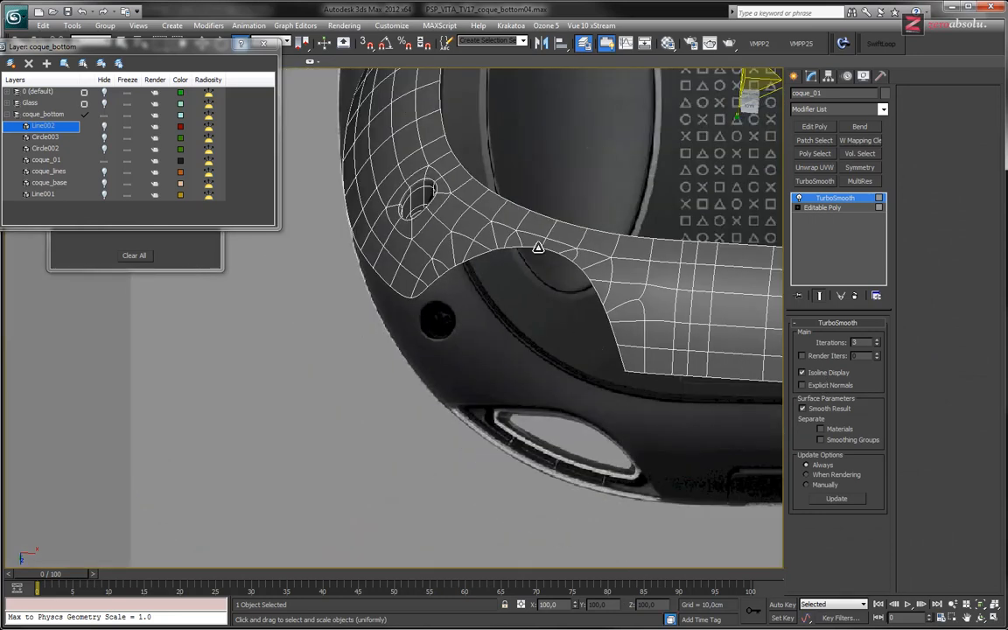
pyautogui.keyDown('alt'); pyautogui.moveTo(540, 252); pyautogui.dragTo(359, 325, button='middle'); pyautogui.keyUp('alt')
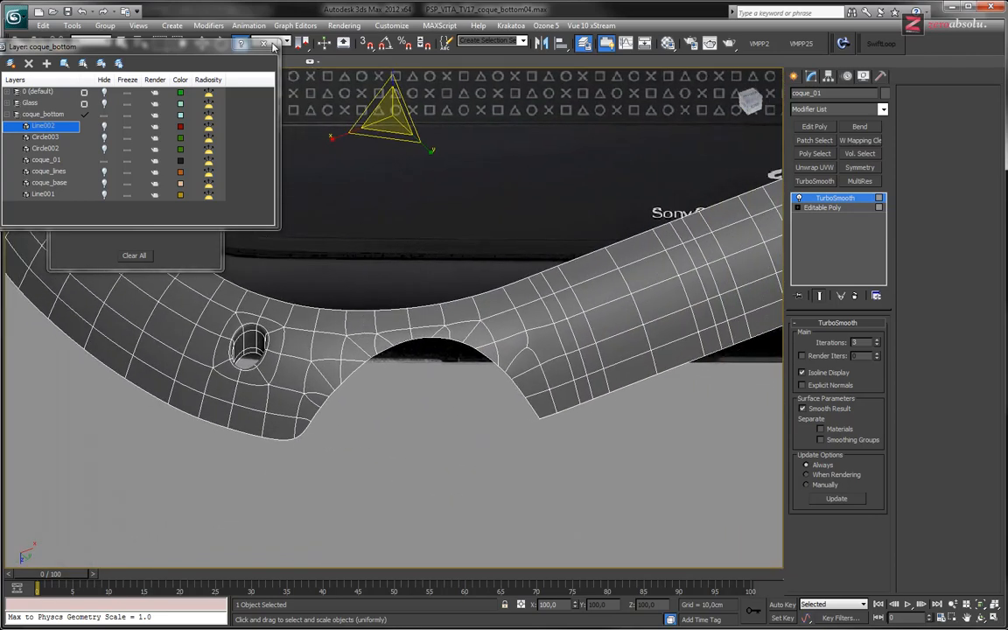
pyautogui.click(263, 43)
pyautogui.click(121, 43)
pyautogui.keyDown('alt'); pyautogui.moveTo(418, 264); pyautogui.dragTo(516, 382, button='middle'); pyautogui.keyUp('alt')
pyautogui.scroll(3, 428, 413)
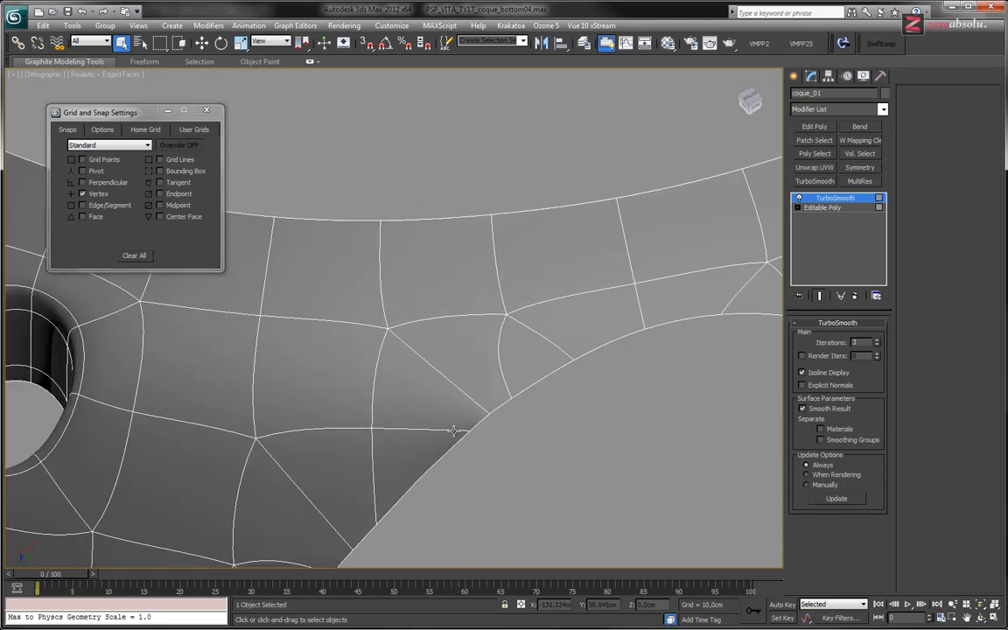
pyautogui.moveTo(536, 401); pyautogui.dragTo(503, 334, button='middle')
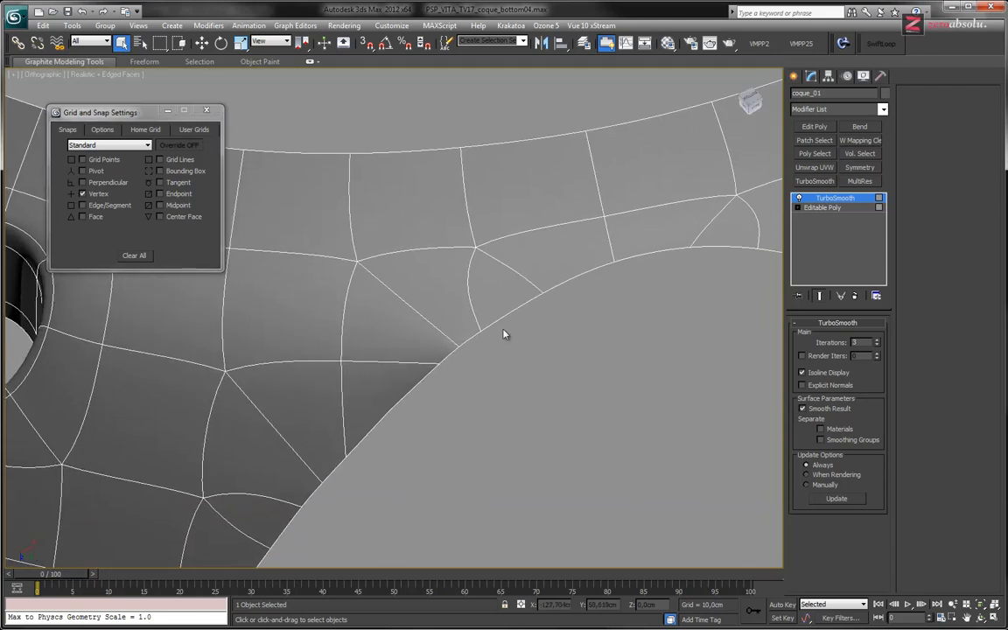
# Return to the base Editable Poly, try removing the upper outer diagonal beside the opening's ascending side, then undo it.
pyautogui.click(822, 208)
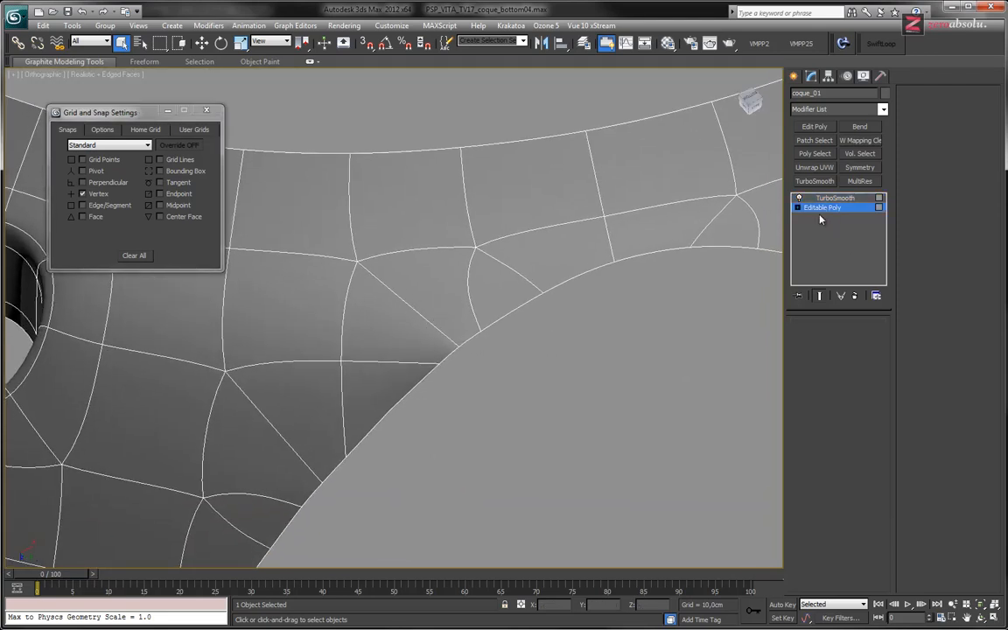
pyautogui.click(425, 321)
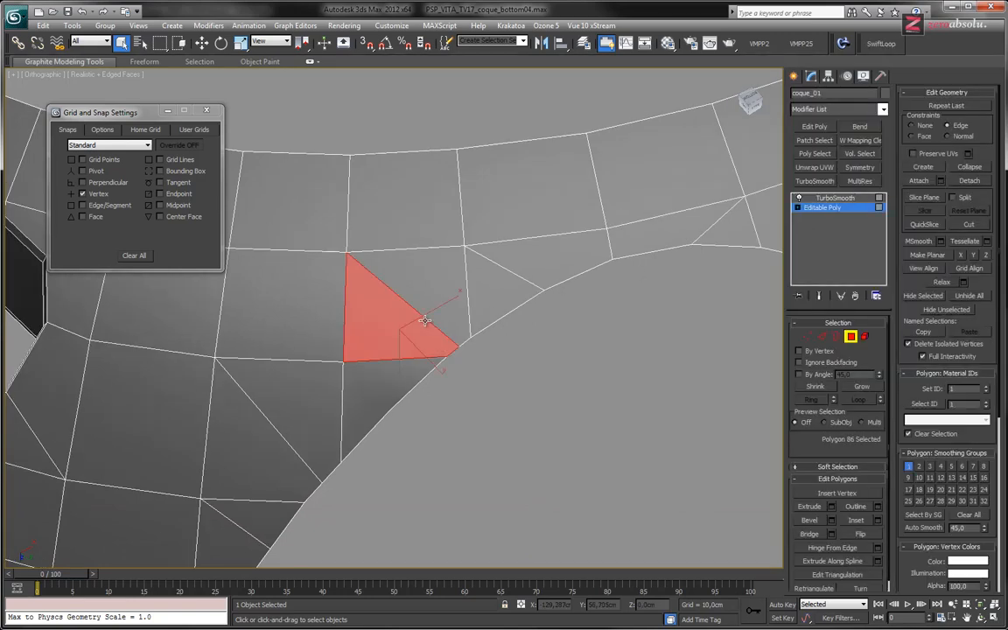
pyautogui.press('2')
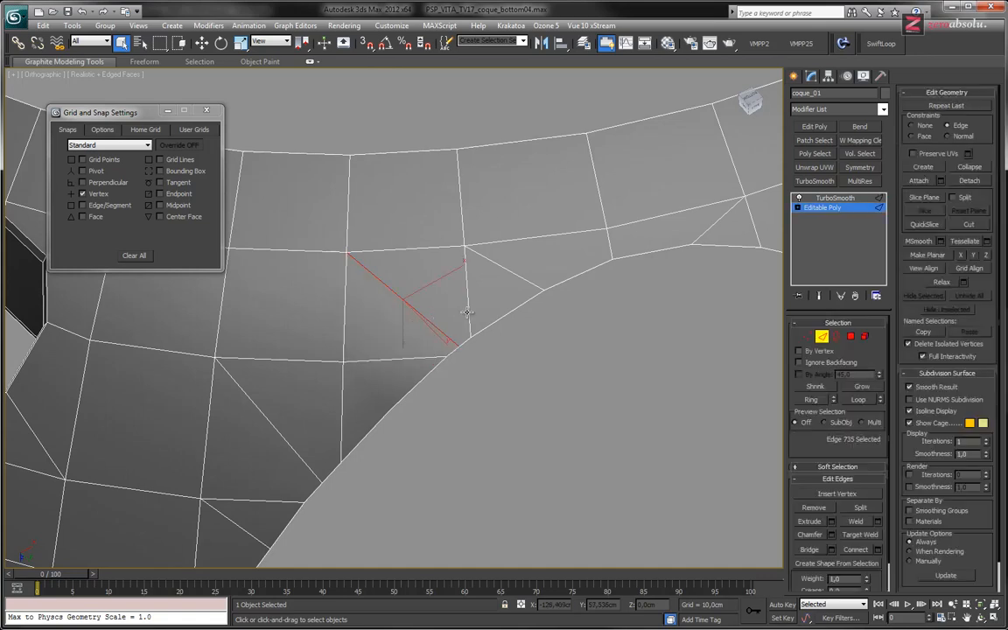
pyautogui.hotkey('ctrl', 'BackSpace')
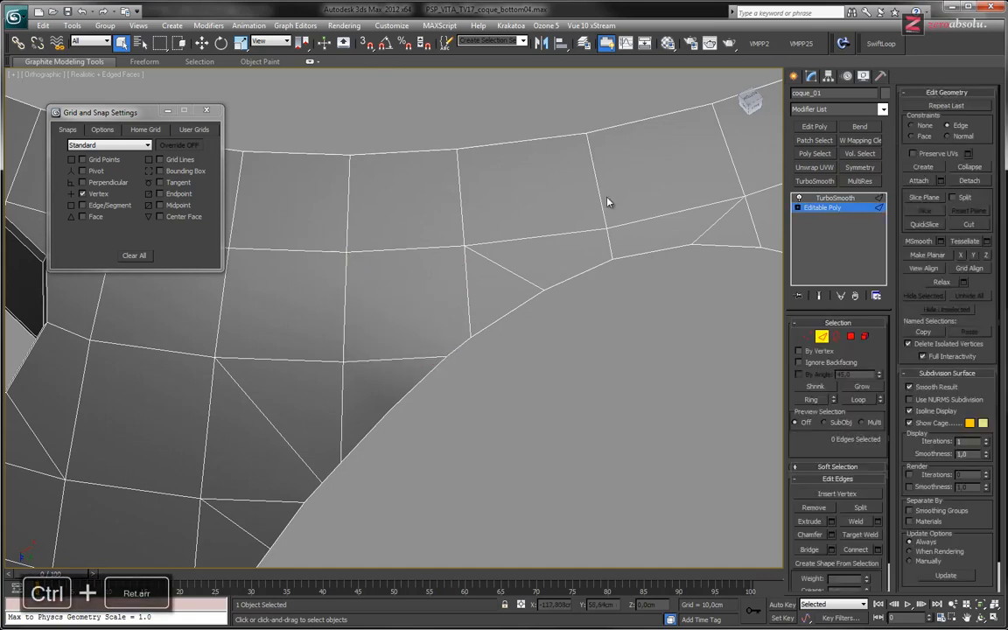
pyautogui.moveTo(653, 405); pyautogui.dragTo(567, 302, button='middle')
pyautogui.hotkey('ctrl', 'z')
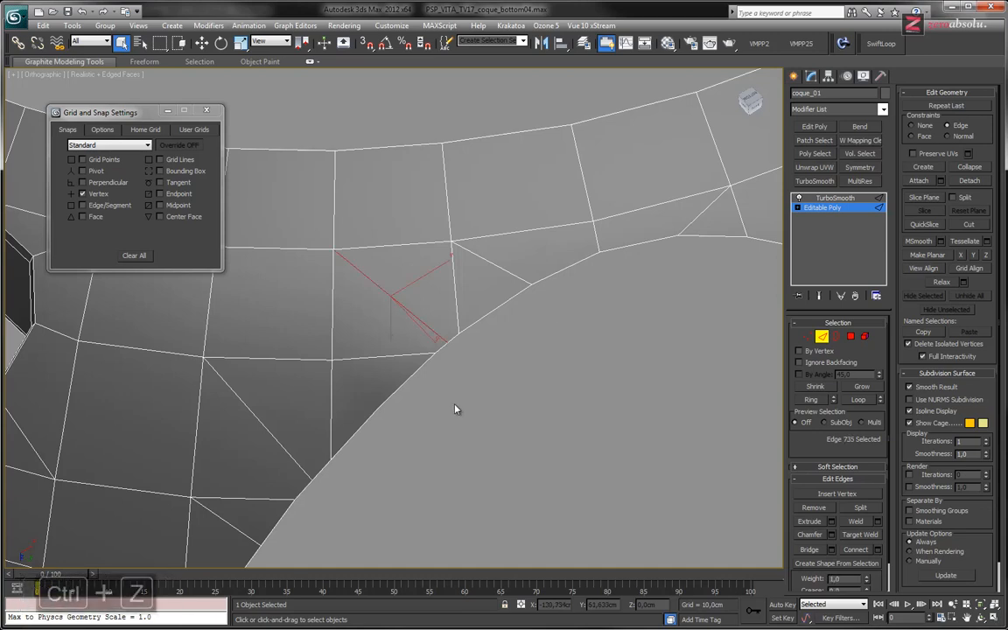
# Select the border edge loop from the opening's lower ascending side and check how far it runs along the curve.
pyautogui.scroll(-3, 495, 353)
pyautogui.moveTo(518, 355); pyautogui.dragTo(491, 346, button='middle')
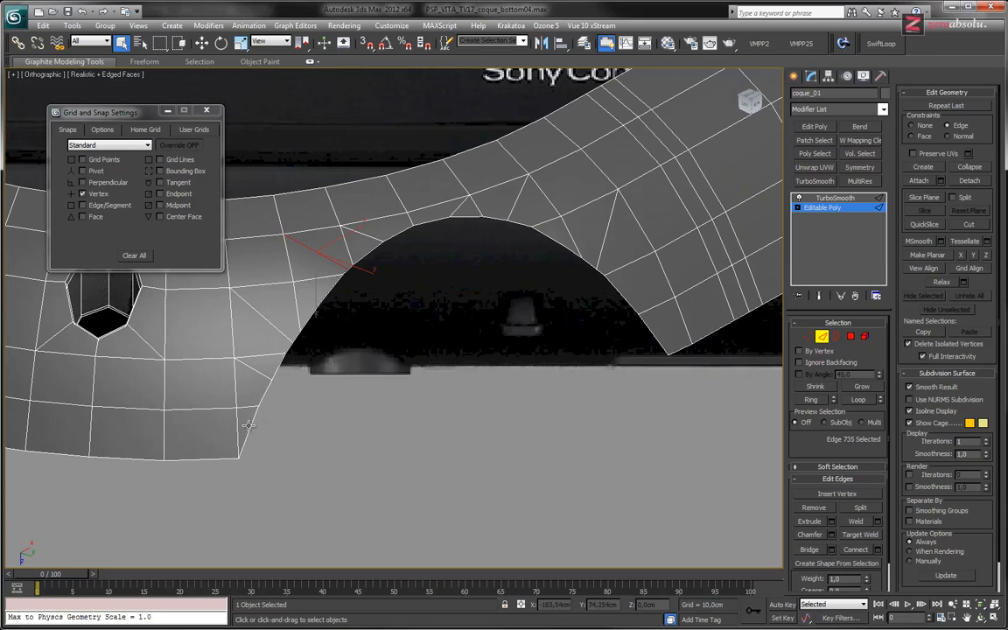
pyautogui.doubleClick(262, 399)
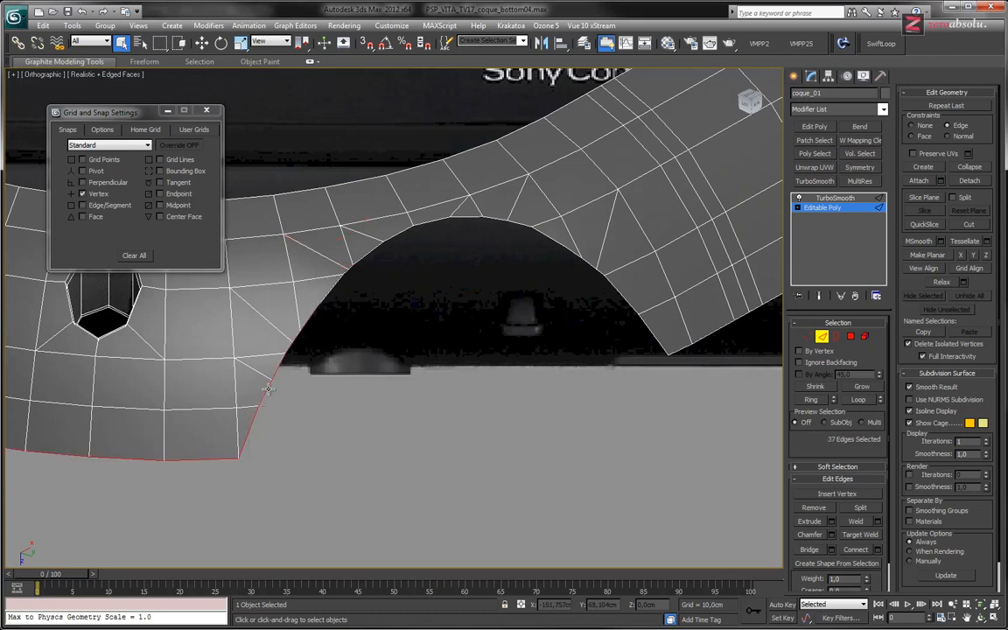
pyautogui.scroll(3, 359, 261)
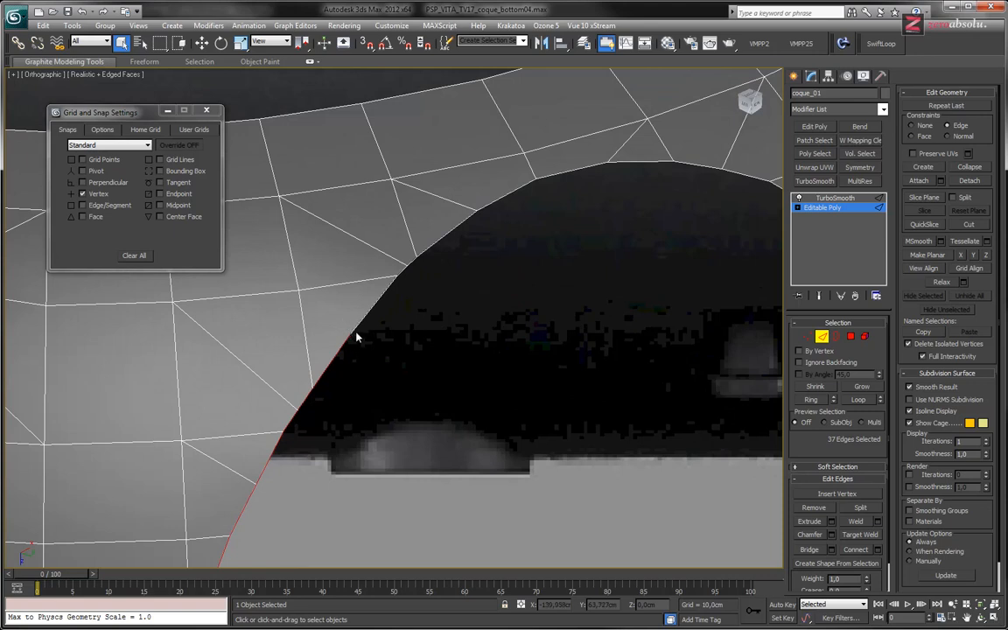
pyautogui.moveTo(377, 348); pyautogui.dragTo(395, 322, button='middle')
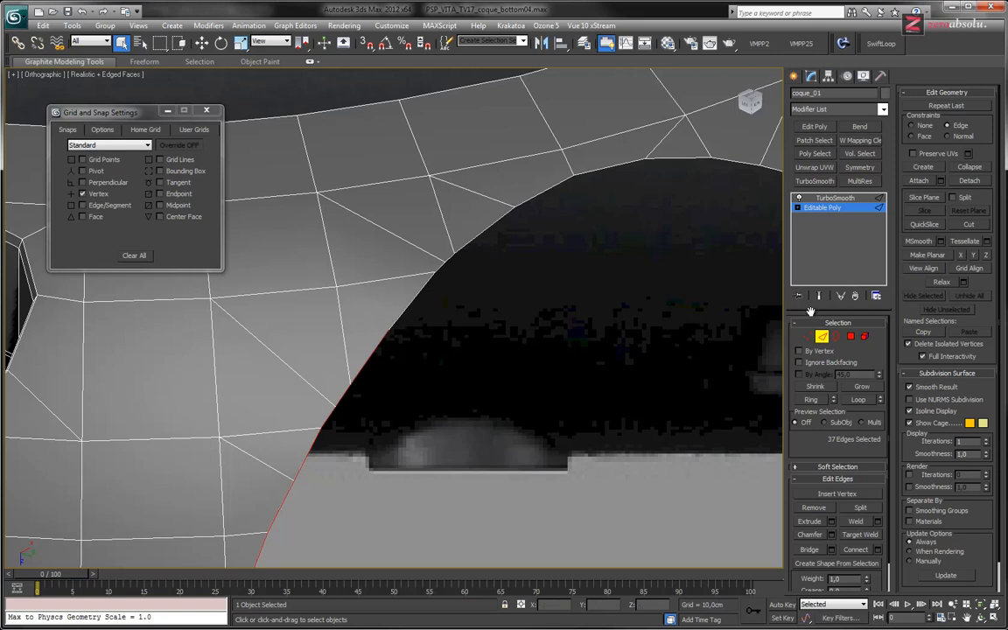
# Cut an edge from the ascending side's mid-span border vertex to the nearest grid corner of the shell.
pyautogui.press('1')
pyautogui.click(391, 332)
pyautogui.click(489, 369)
pyautogui.hotkey('ctrl', 'z')
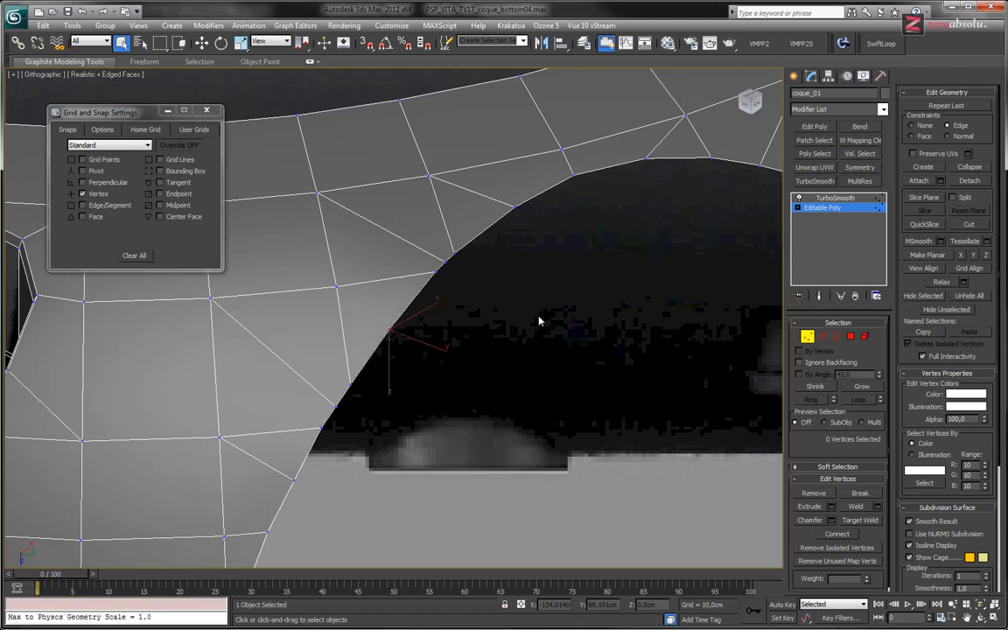
pyautogui.keyDown('alt'); pyautogui.moveTo(521, 373); pyautogui.dragTo(627, 428, button='middle'); pyautogui.keyUp('alt')
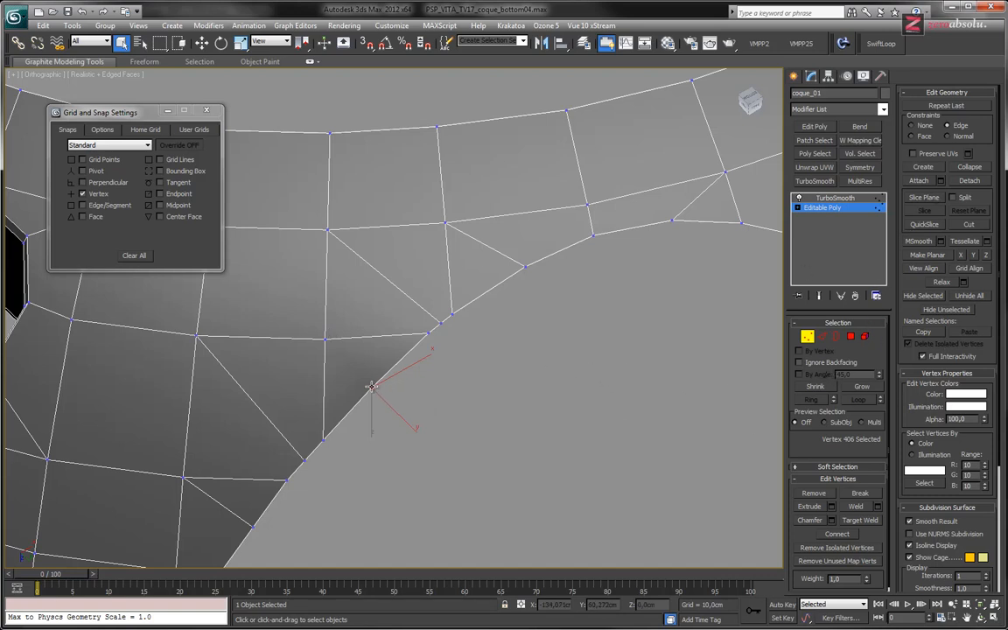
pyautogui.click(969, 224)
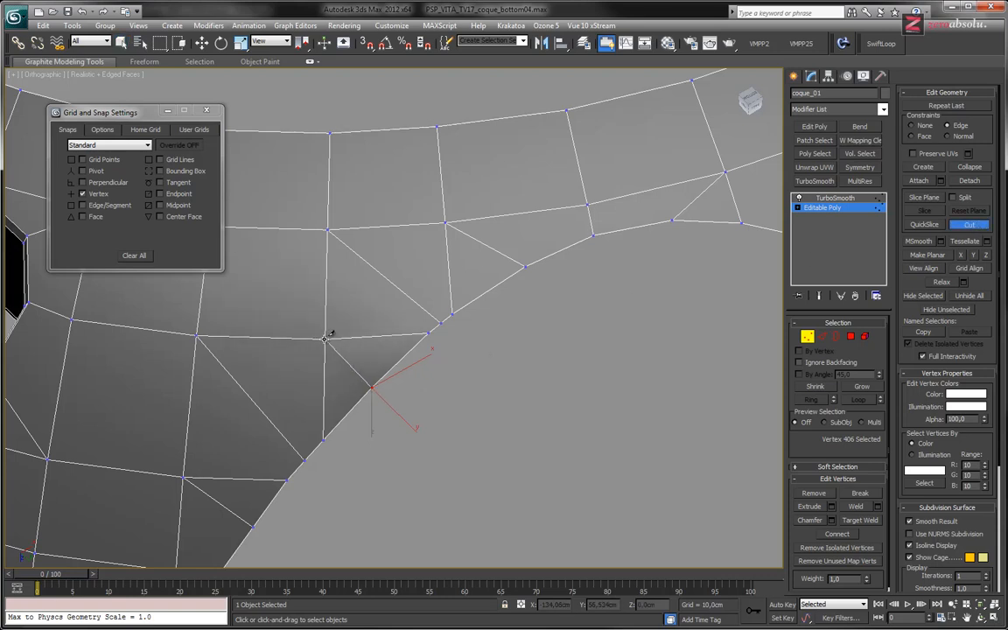
# Cut an edge from the unconnected border vertex on the opening's descending side to the nearest grid corner of the shell.
pyautogui.keyDown('alt'); pyautogui.moveTo(454, 379); pyautogui.dragTo(383, 384, button='middle'); pyautogui.keyUp('alt')
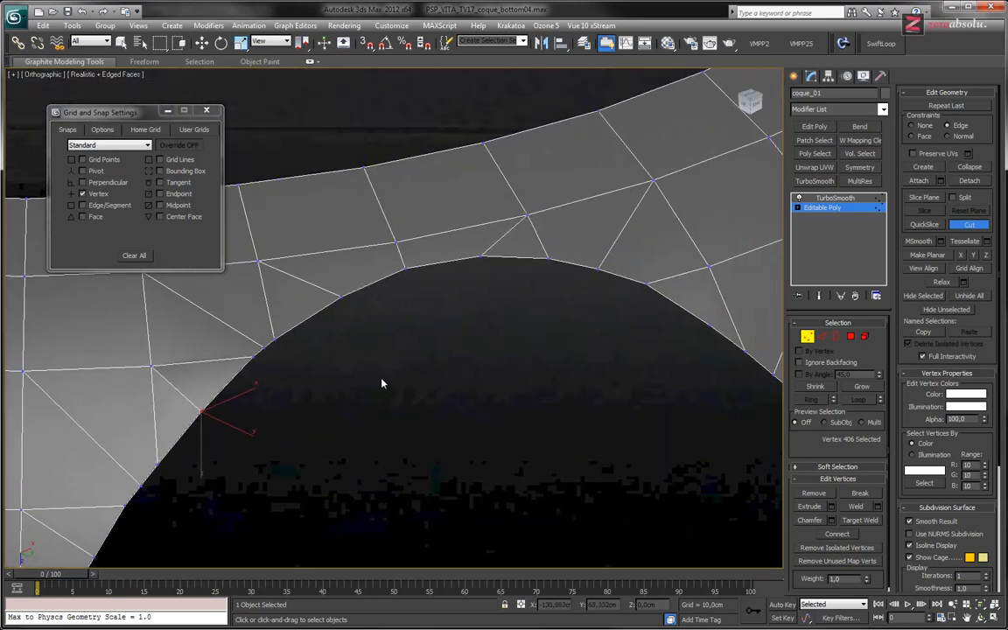
pyautogui.keyDown('alt'); pyautogui.moveTo(501, 363); pyautogui.dragTo(311, 412, button='middle'); pyautogui.keyUp('alt')
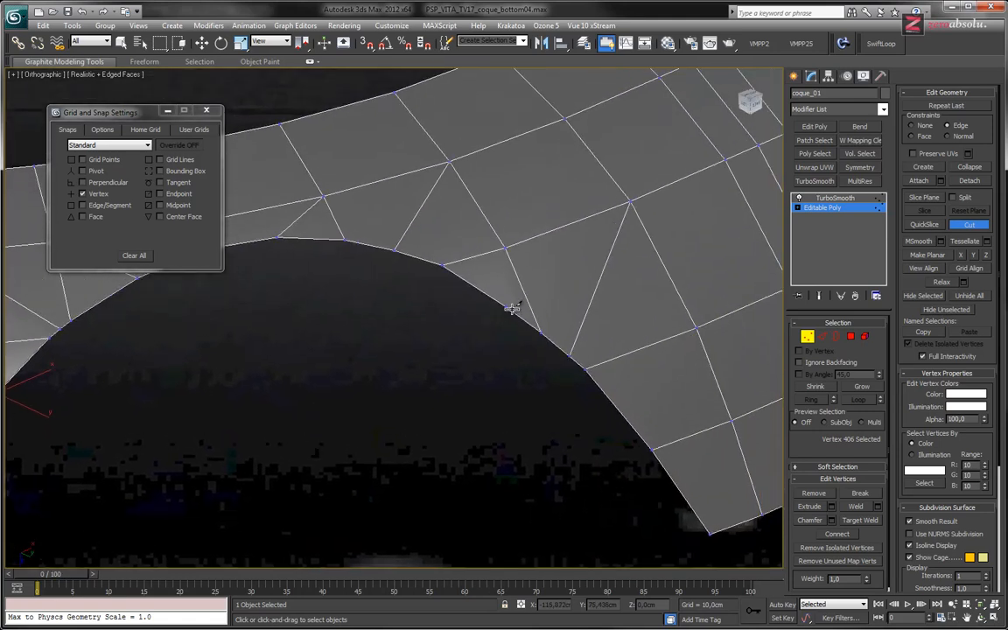
pyautogui.click(506, 306)
pyautogui.click(505, 249)
pyautogui.keyDown('alt'); pyautogui.moveTo(486, 382); pyautogui.dragTo(496, 418, button='middle'); pyautogui.keyUp('alt')
# Compare the base and smoothed mesh around the three close-set border vertices on the opening's ascending side.
pyautogui.scroll(3, 426, 385)
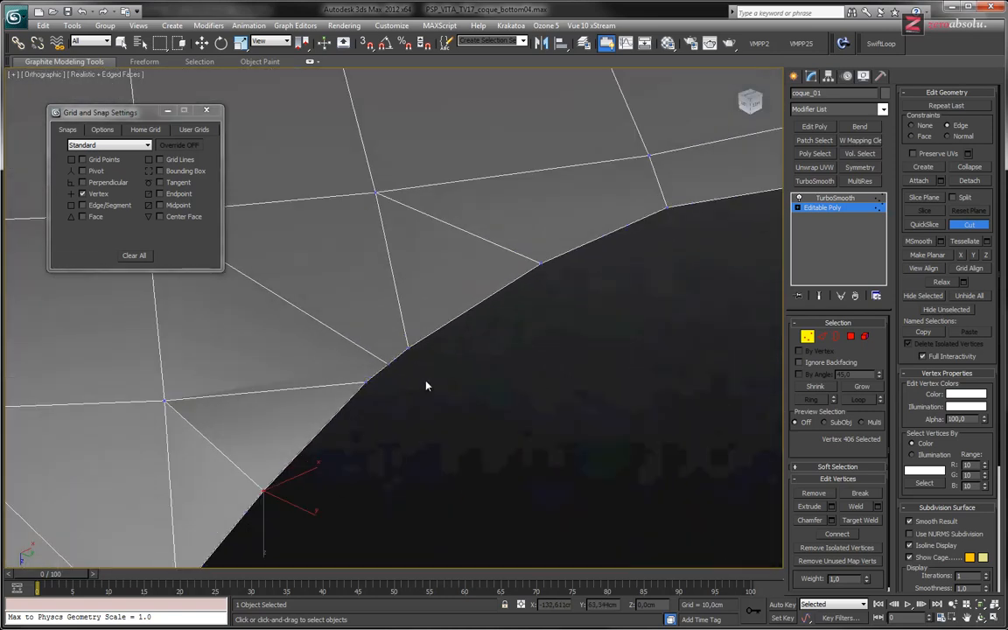
pyautogui.moveTo(425, 381); pyautogui.dragTo(523, 419, button='middle')
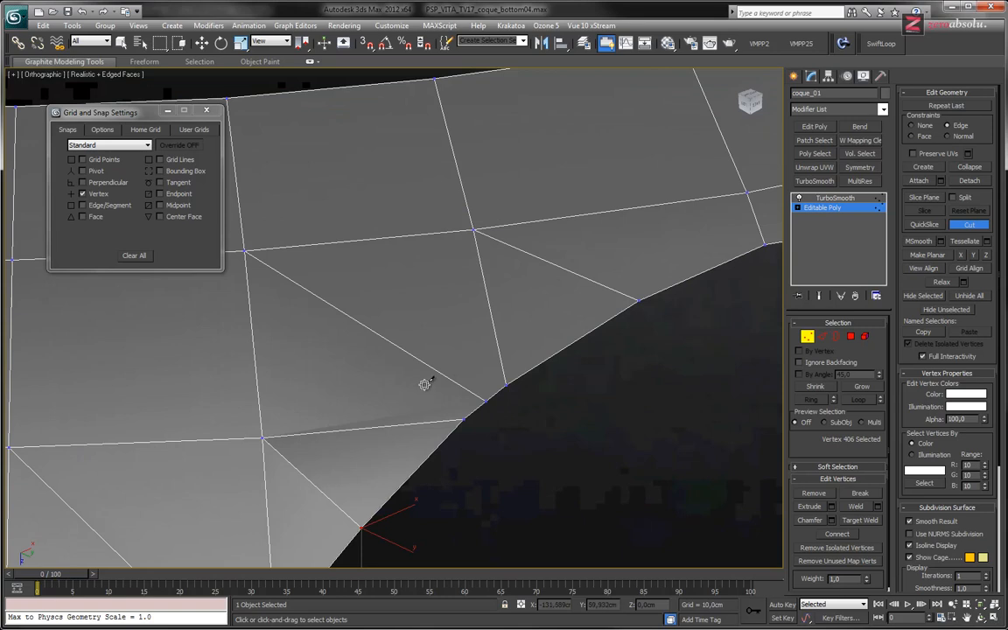
pyautogui.keyDown('alt'); pyautogui.moveTo(446, 405); pyautogui.dragTo(560, 371, button='middle'); pyautogui.keyUp('alt')
pyautogui.click(819, 296)
pyautogui.click(819, 296)
pyautogui.keyDown('alt'); pyautogui.moveTo(603, 353); pyautogui.dragTo(613, 375, button='middle'); pyautogui.keyUp('alt')
# Try sliding the lowest of the three close-set border vertices along its edge, then undo the move.
pyautogui.click(602, 392)
pyautogui.keyDown('alt'); pyautogui.moveTo(536, 414); pyautogui.dragTo(515, 459, button='middle'); pyautogui.keyUp('alt')
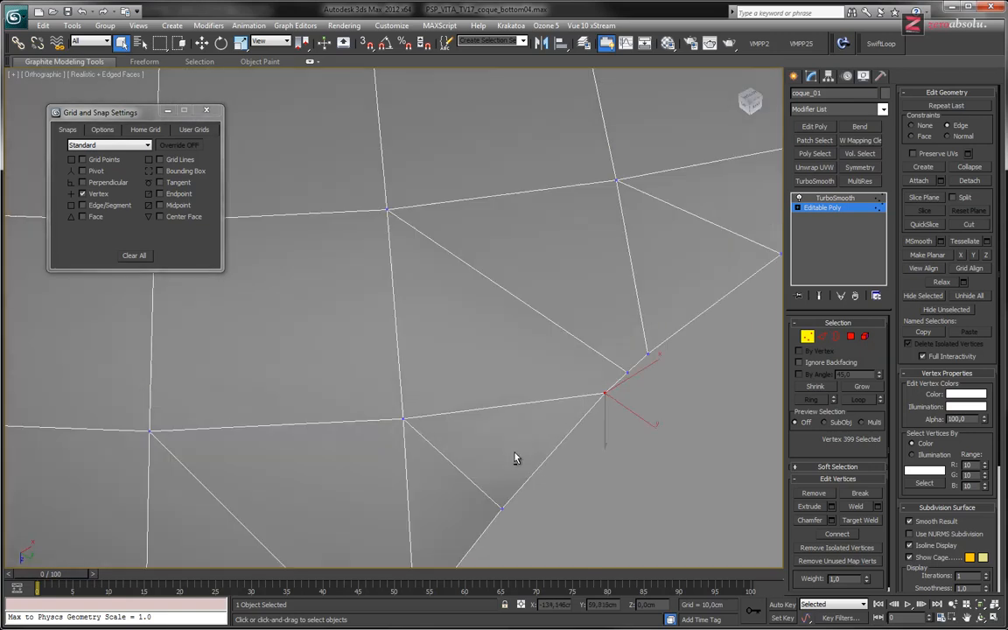
pyautogui.press('w')
pyautogui.moveTo(604, 425); pyautogui.dragTo(604, 435)
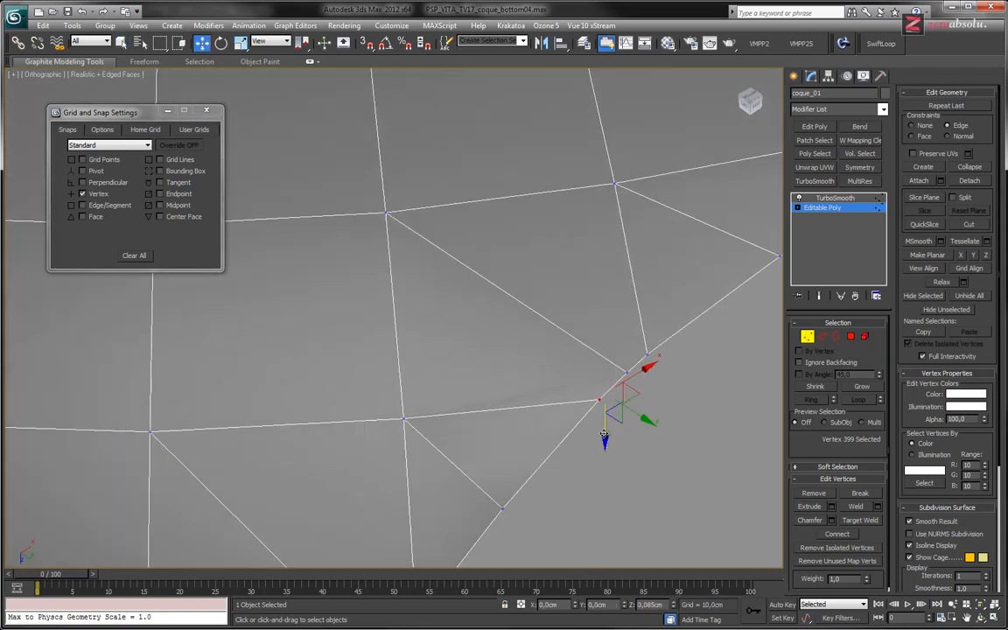
pyautogui.hotkey('ctrl', 'z')
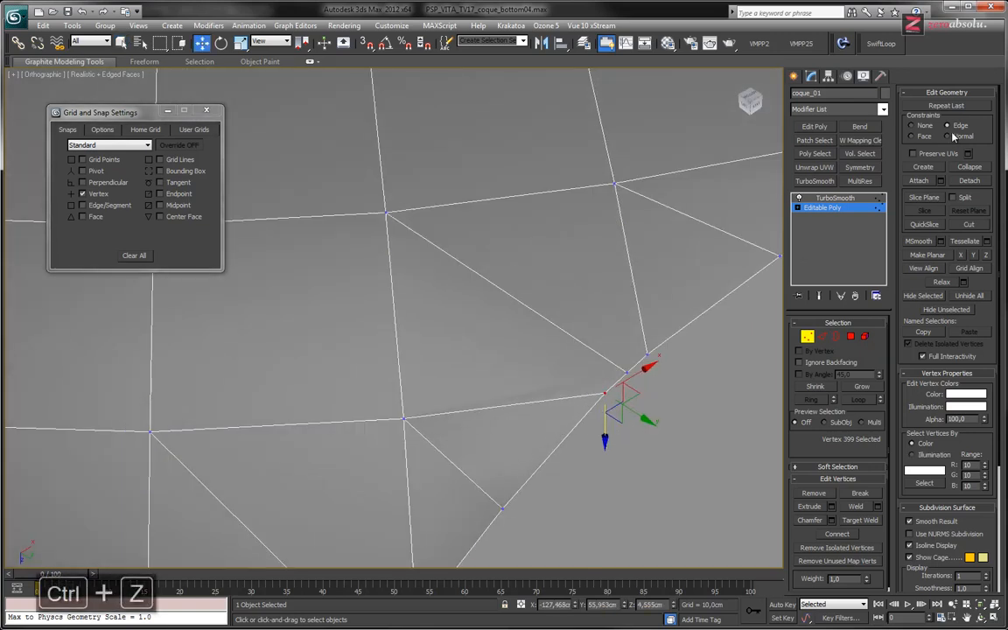
# Set the movement constraint to None, try moving the lowest and middle close-set border vertices, and undo both moves.
pyautogui.moveTo(604, 424); pyautogui.dragTo(605, 430)
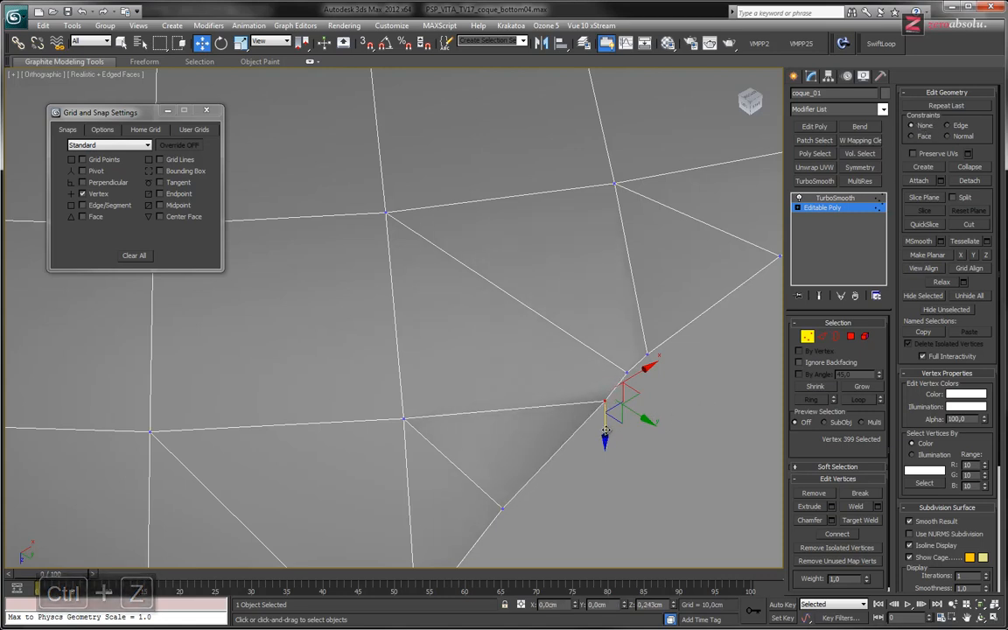
pyautogui.hotkey('ctrl', 'z')
pyautogui.click(629, 377)
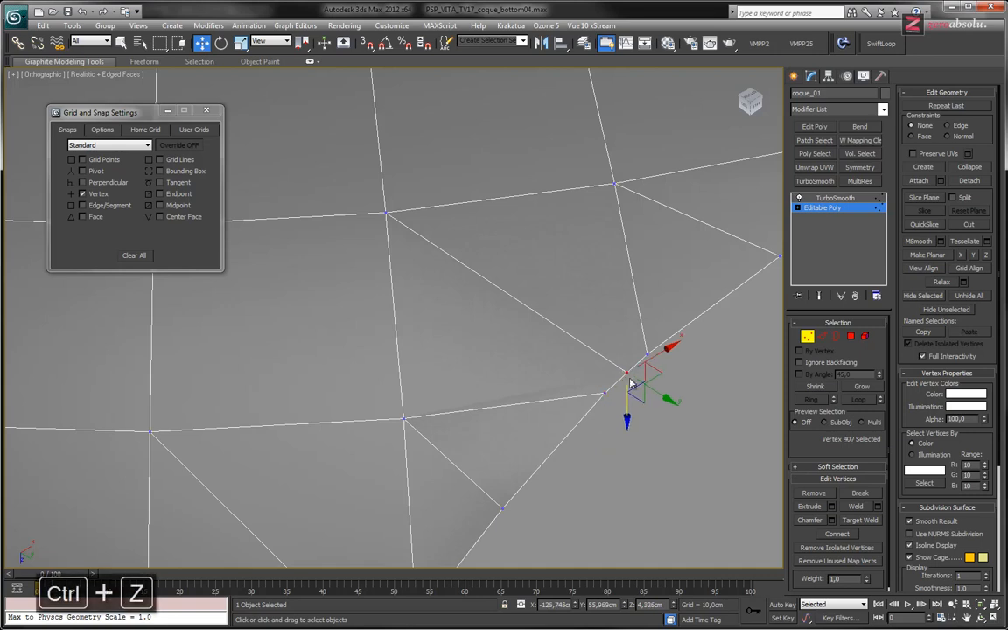
pyautogui.moveTo(653, 375); pyautogui.dragTo(672, 379)
pyautogui.hotkey('ctrl', 'z')
# Target Weld the lower and upper close-set border vertices on the ascending side into the middle one.
pyautogui.moveTo(672, 379); pyautogui.dragTo(497, 391, button='middle')
pyautogui.scroll(-4, 497, 386)
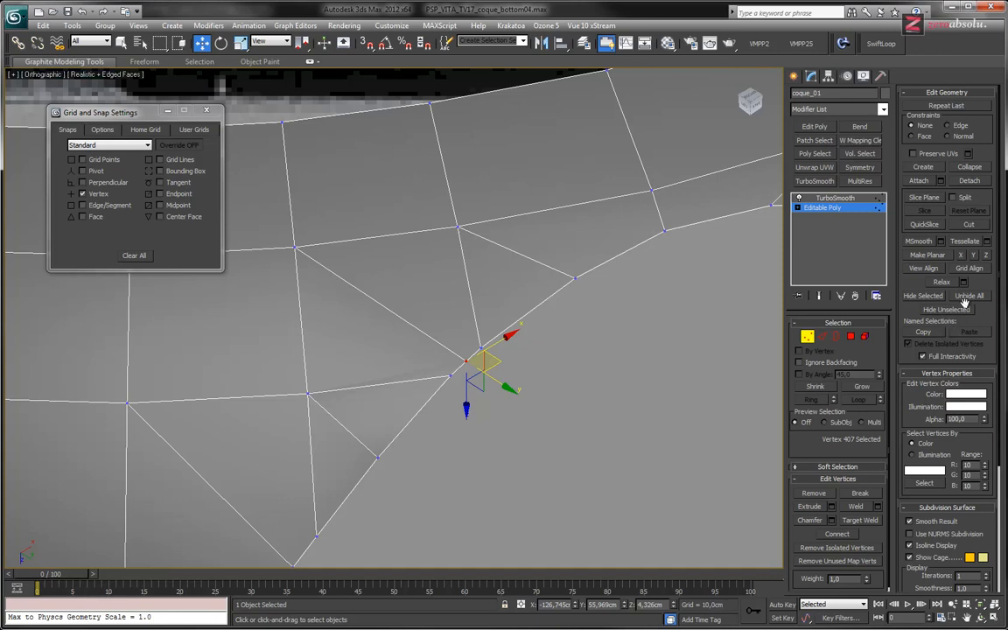
pyautogui.click(862, 521)
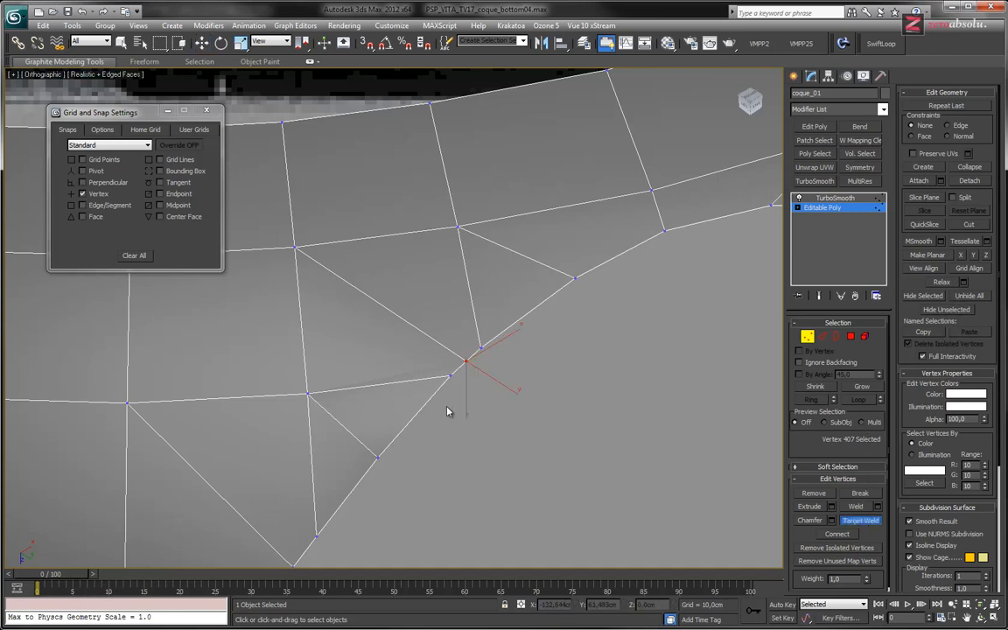
pyautogui.click(466, 360)
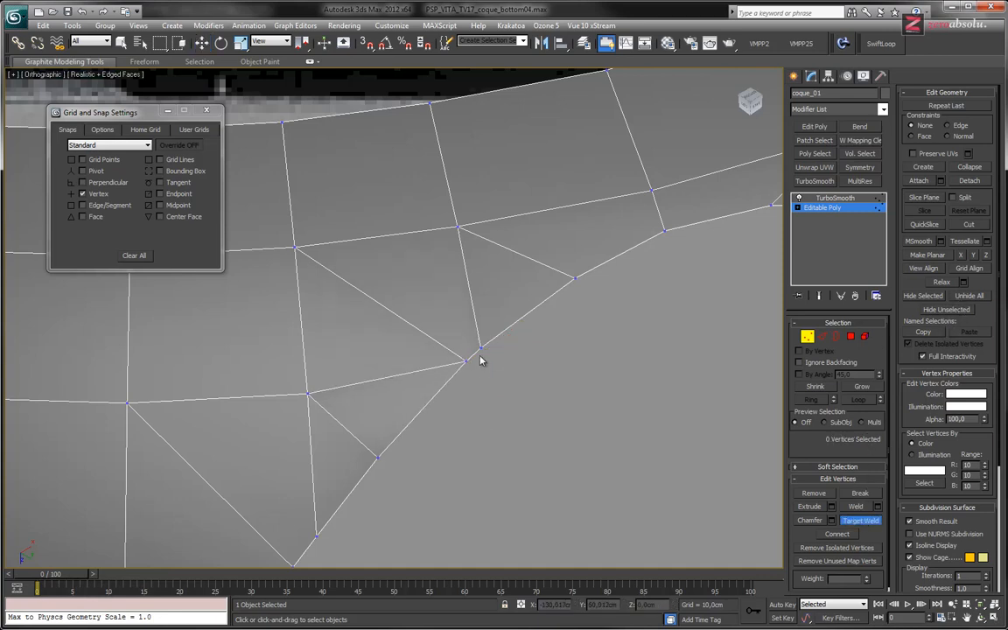
pyautogui.scroll(-3, 531, 380)
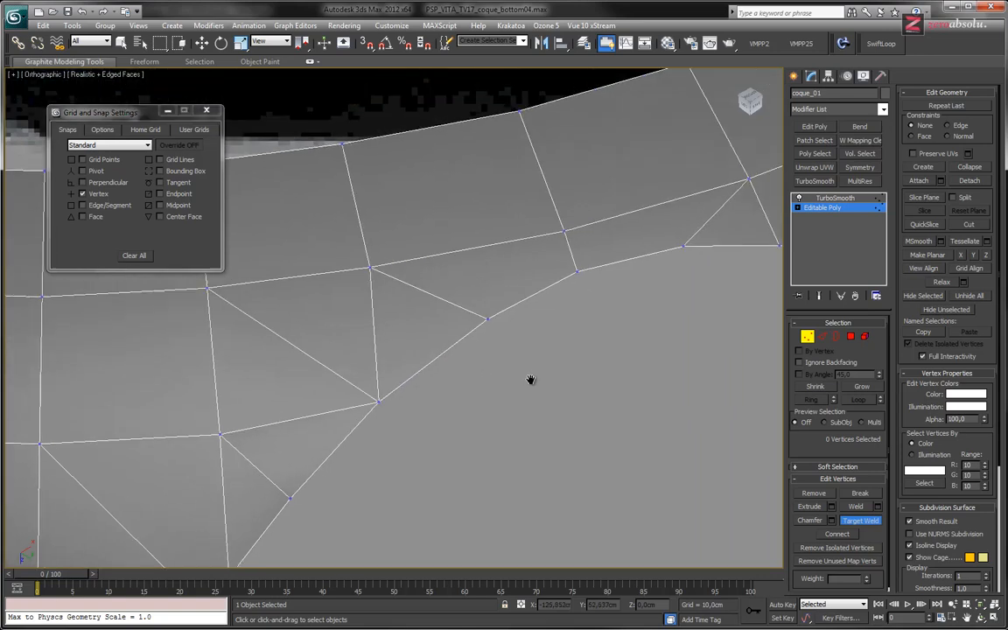
# Weld the two overlapping vertices at the grid corner beside the opening's descending side with a 0.1 cm threshold.
pyautogui.moveTo(528, 378); pyautogui.dragTo(518, 412, button='middle')
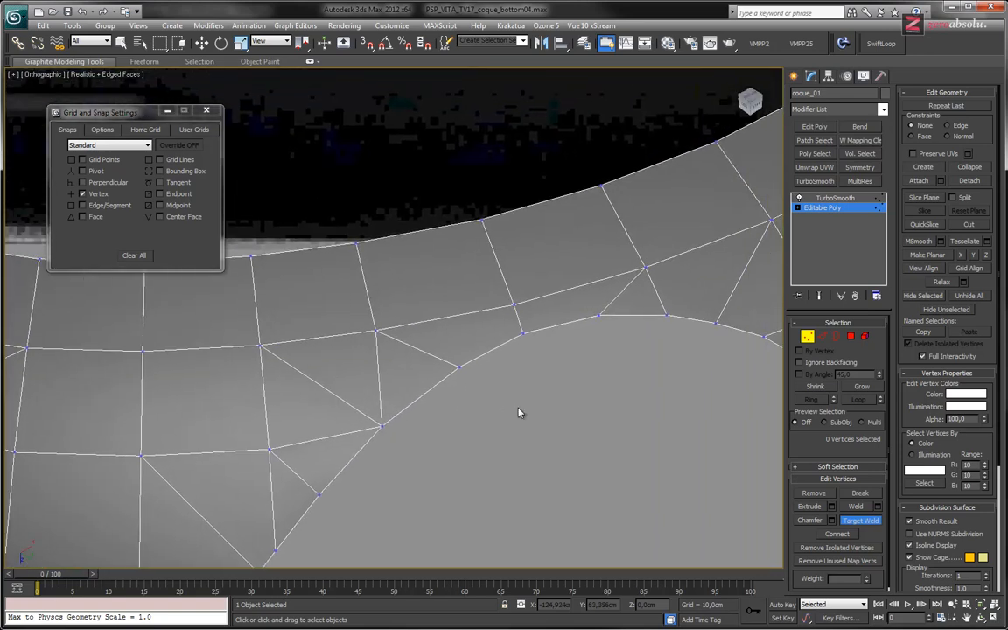
pyautogui.moveTo(574, 371); pyautogui.dragTo(502, 362, button='middle')
pyautogui.scroll(-2, 501, 364)
pyautogui.moveTo(479, 403); pyautogui.dragTo(564, 369, button='middle')
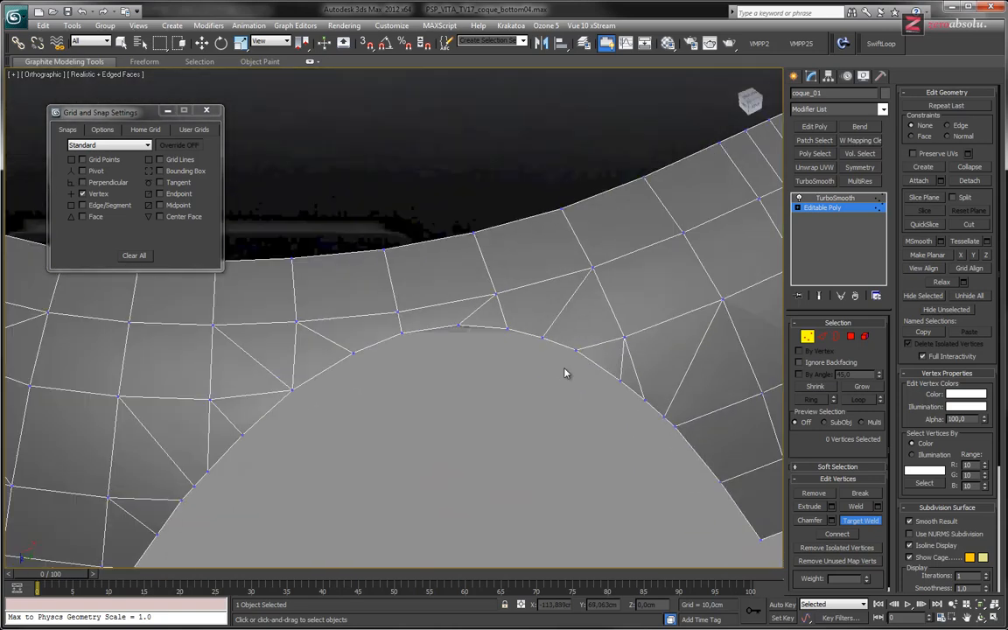
pyautogui.moveTo(525, 294); pyautogui.dragTo(543, 318, button='middle')
pyautogui.moveTo(476, 400); pyautogui.dragTo(464, 425, button='middle')
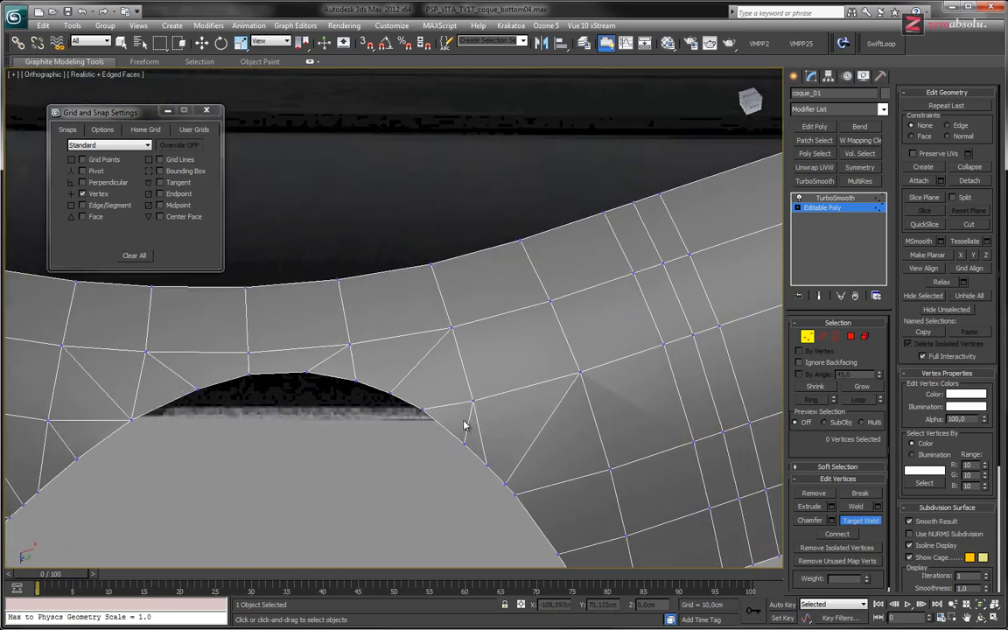
pyautogui.press('w')
pyautogui.click(580, 372)
pyautogui.moveTo(608, 375); pyautogui.dragTo(632, 401)
pyautogui.hotkey('ctrl', 'z')
pyautogui.hotkey('ctrl', 'z')
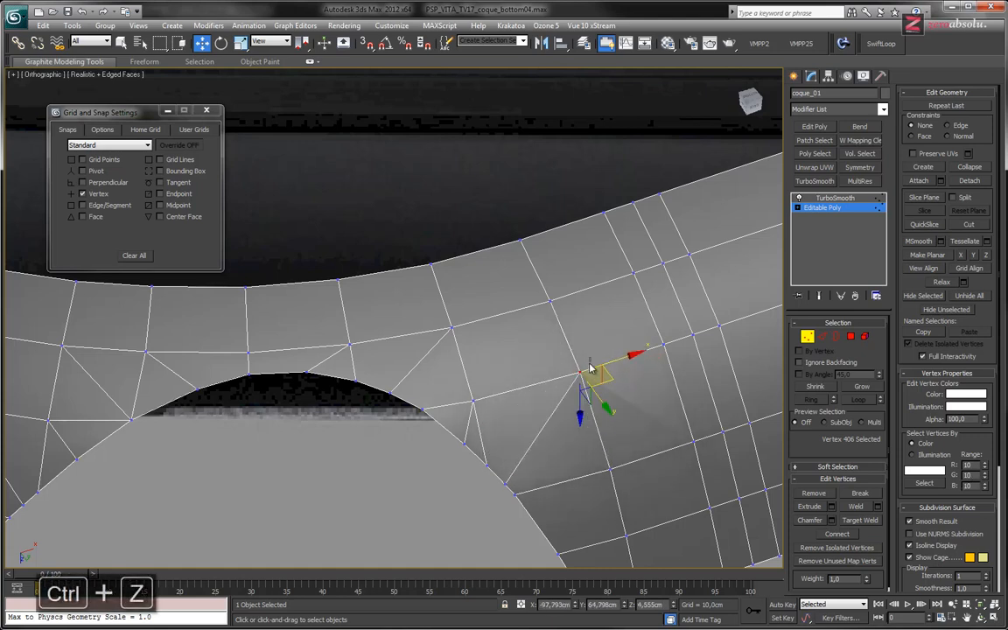
pyautogui.click(877, 508)
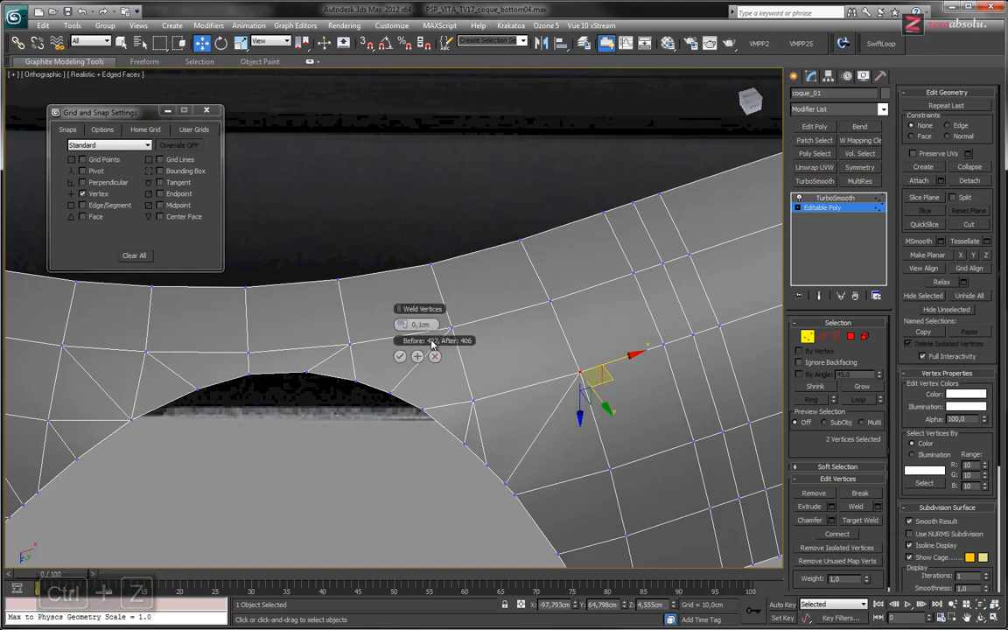
pyautogui.click(401, 356)
# Select the border edge loop from the opening's lower ascending side and check where it breaks at the welded vertex.
pyautogui.moveTo(498, 354); pyautogui.dragTo(579, 271, button='middle')
pyautogui.keyDown('alt'); pyautogui.moveTo(564, 341); pyautogui.dragTo(568, 308, button='middle'); pyautogui.keyUp('alt')
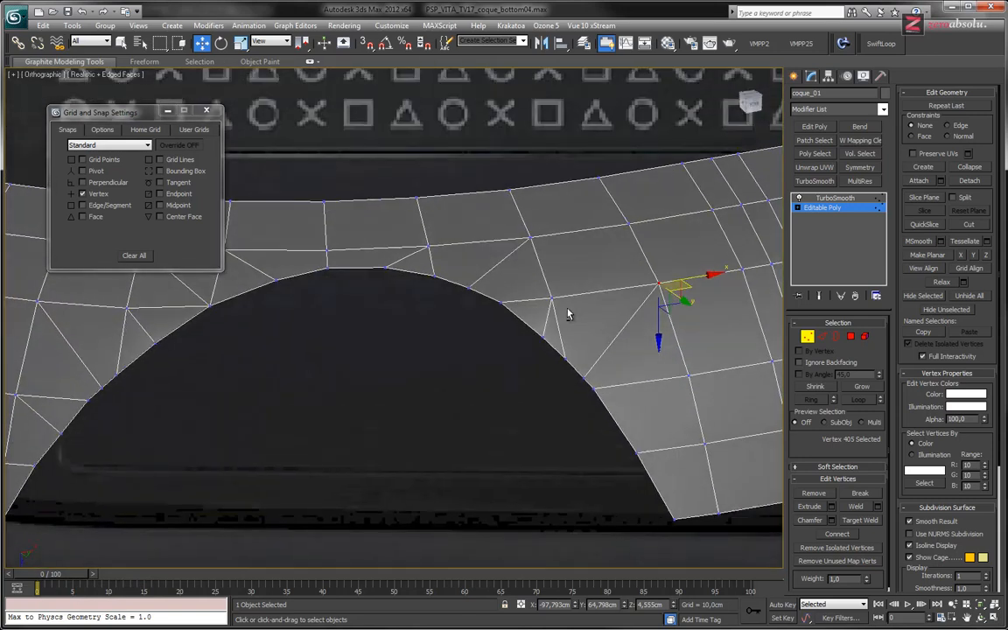
pyautogui.scroll(4, 568, 314)
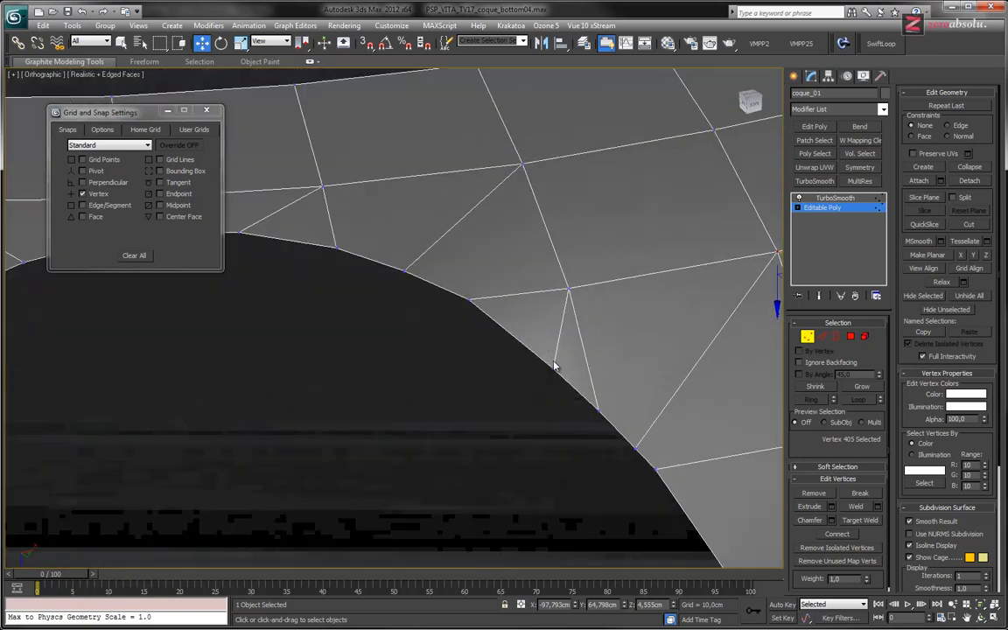
pyautogui.keyDown('alt'); pyautogui.moveTo(530, 374); pyautogui.dragTo(510, 321, button='middle'); pyautogui.keyUp('alt')
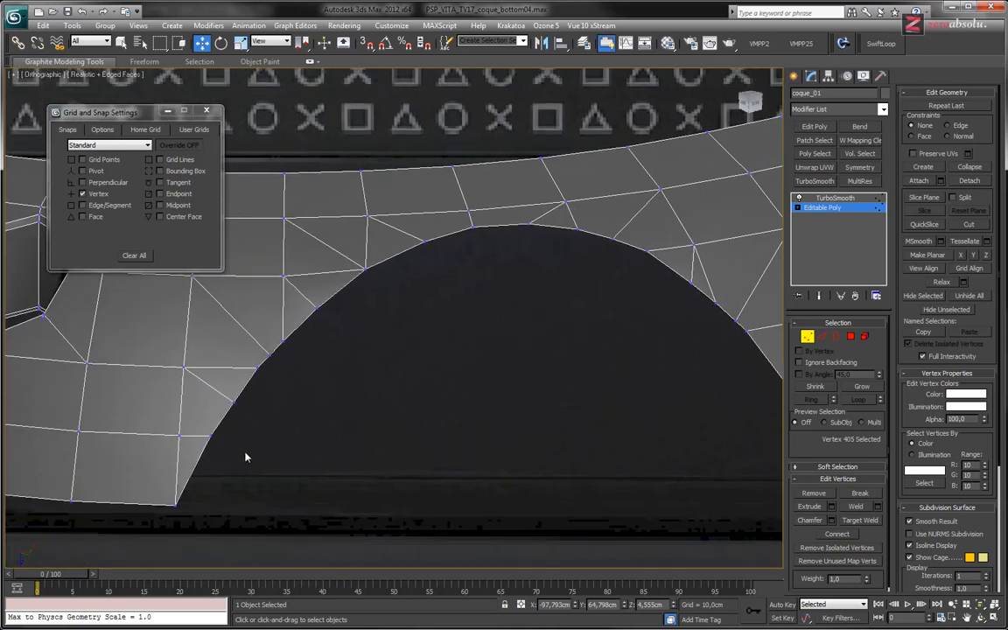
pyautogui.press('2')
pyautogui.click(203, 457)
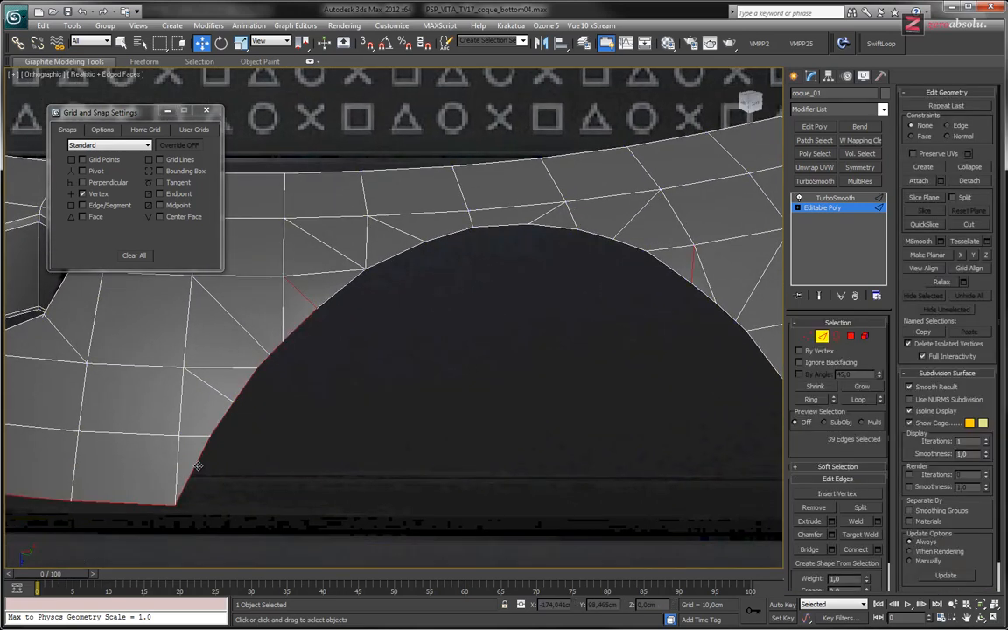
pyautogui.doubleClick(226, 410)
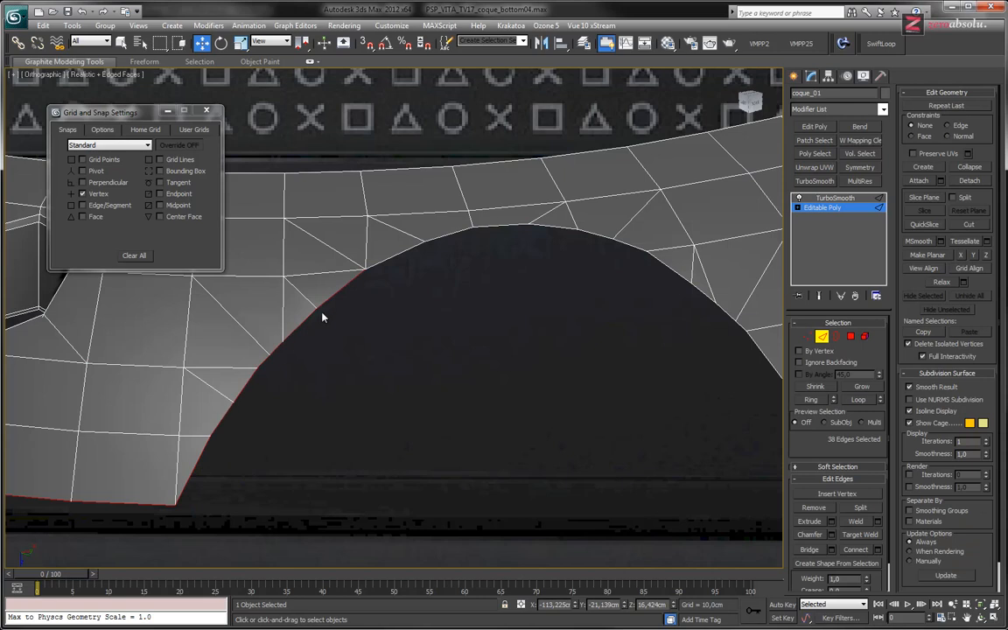
pyautogui.scroll(5, 372, 285)
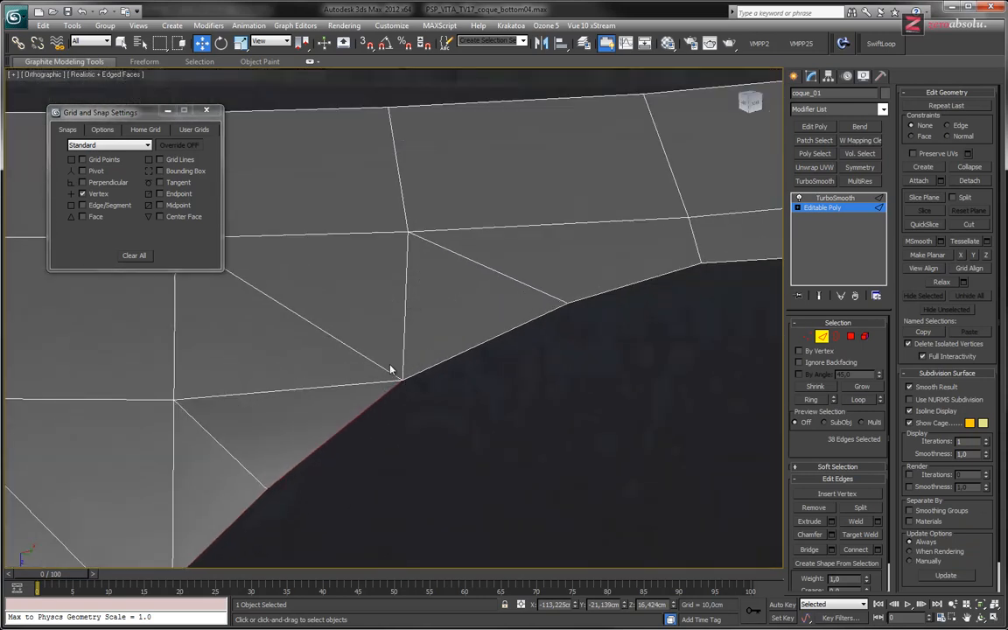
pyautogui.scroll(-2, 455, 370)
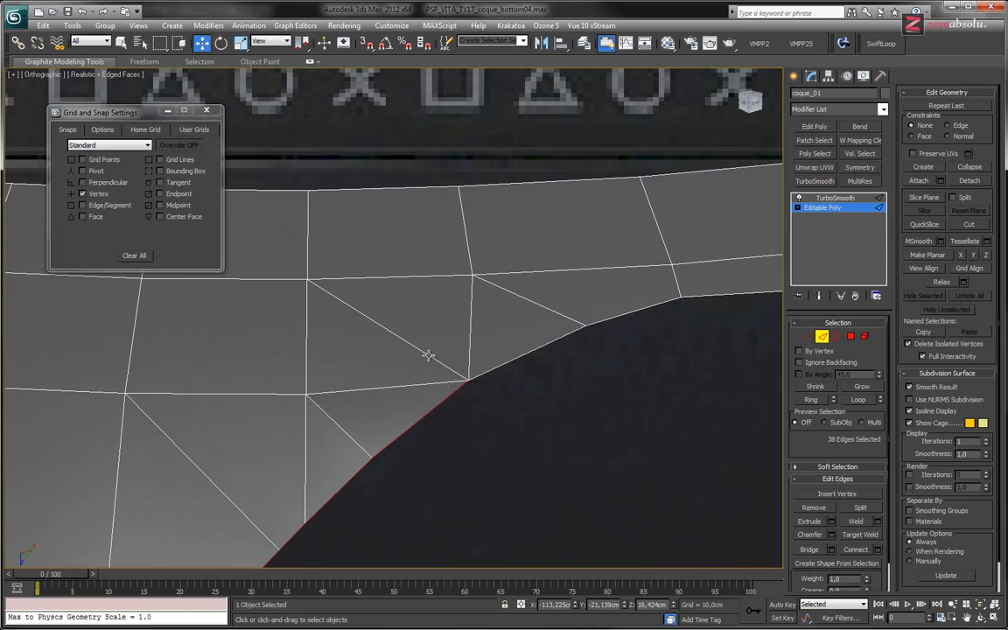
pyautogui.moveTo(428, 334); pyautogui.dragTo(430, 353, button='middle')
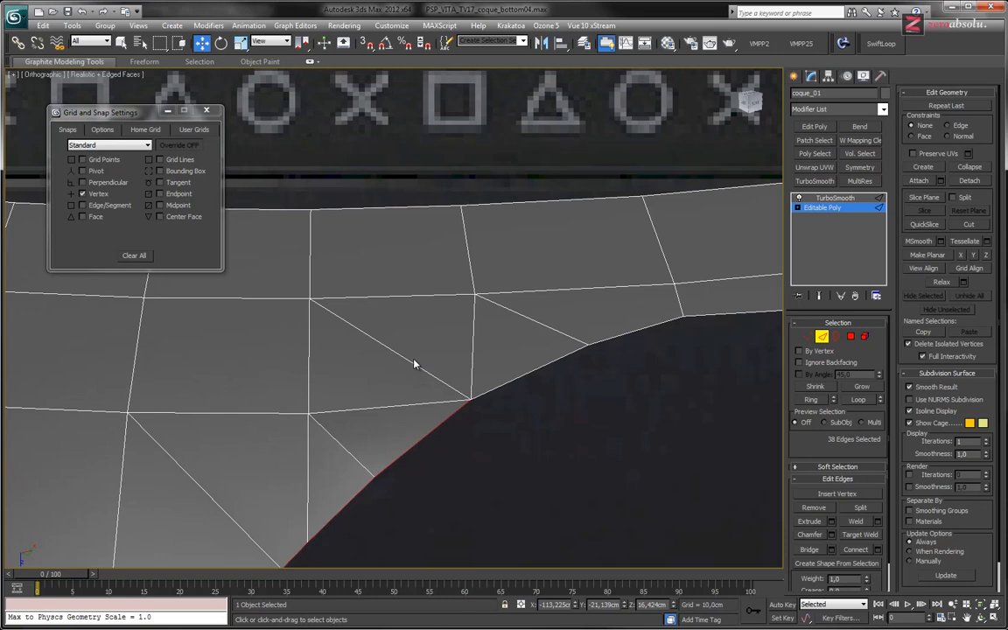
# Undo the loop selections and remove the diagonal edge running from the welded border vertex to the upper grid corner.
pyautogui.hotkey('ctrl', 'z')
pyautogui.hotkey('ctrl', 'z')
pyautogui.hotkey('ctrl', 'z')
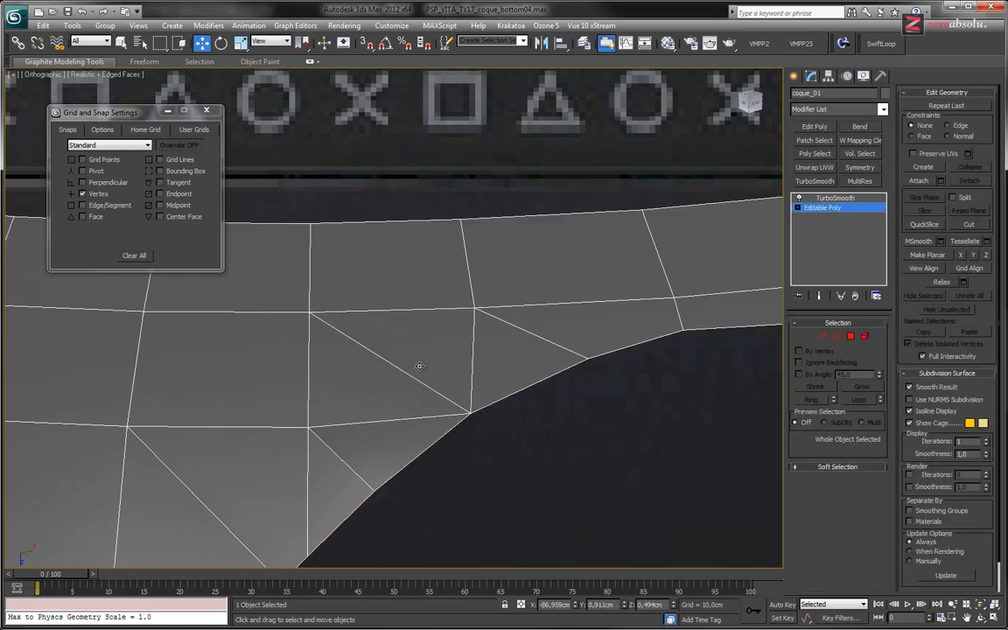
pyautogui.press('2')
pyautogui.click(412, 363)
pyautogui.hotkey('ctrl', 'BackSpace')
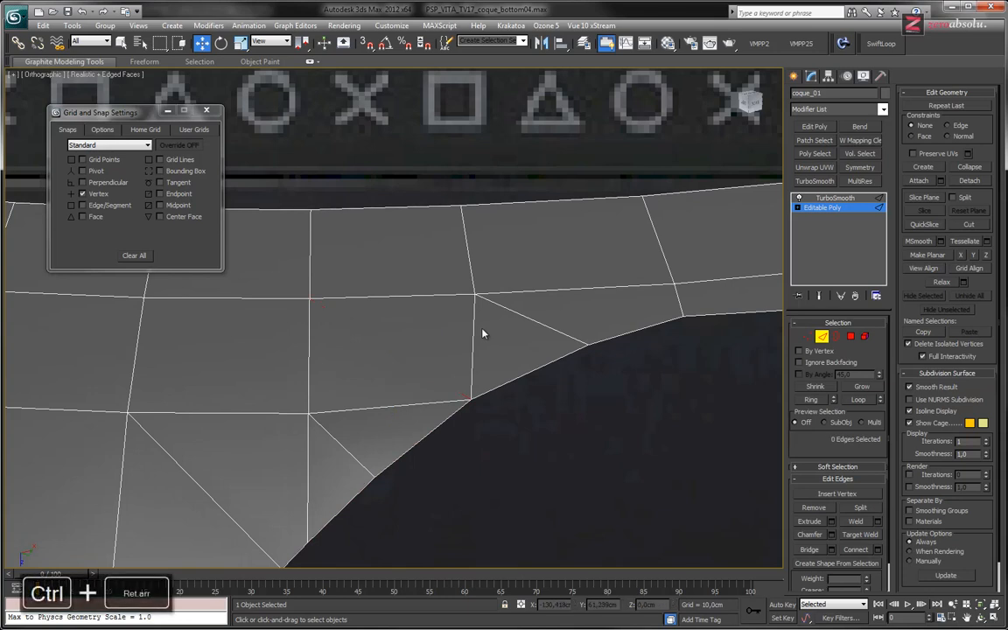
# Reselect the border edge loop below the welded vertex and check which way it continues from there.
pyautogui.moveTo(463, 411); pyautogui.dragTo(411, 343, button='middle')
pyautogui.scroll(-2, 411, 343)
pyautogui.click(407, 344)
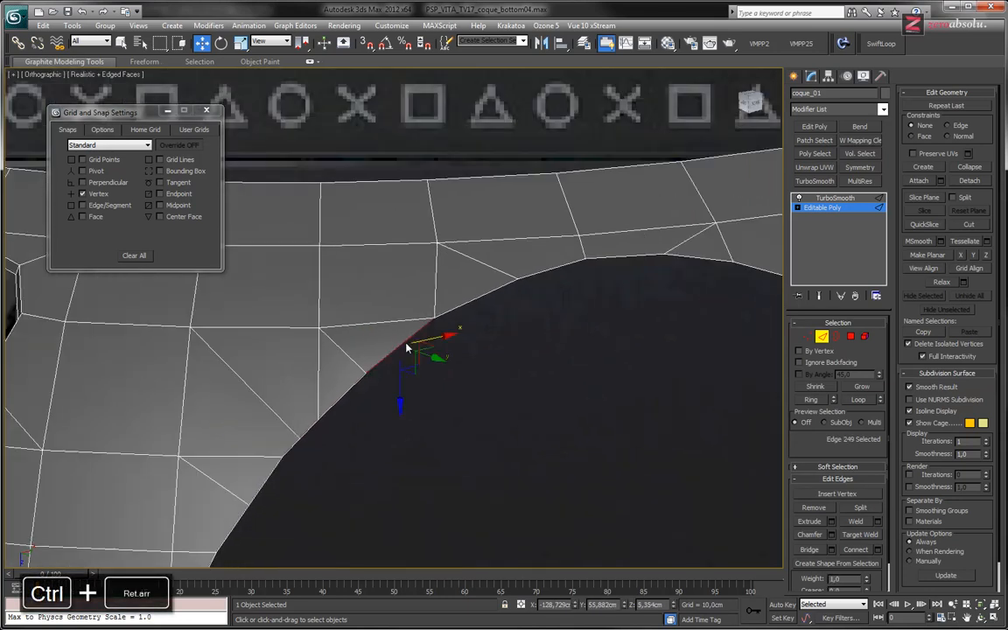
pyautogui.click(341, 398)
pyautogui.doubleClick(385, 356)
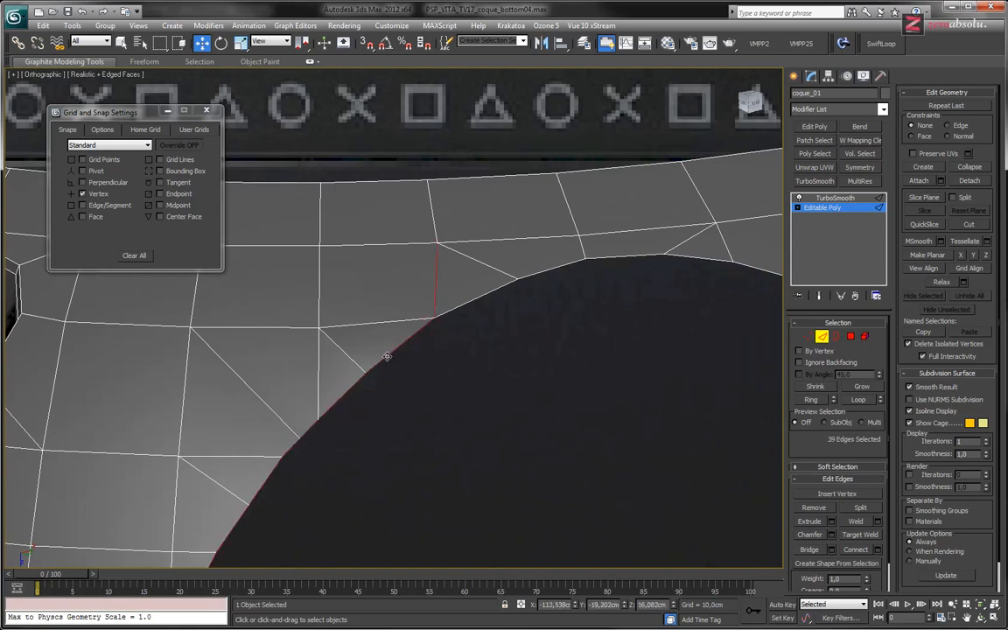
pyautogui.scroll(4, 459, 337)
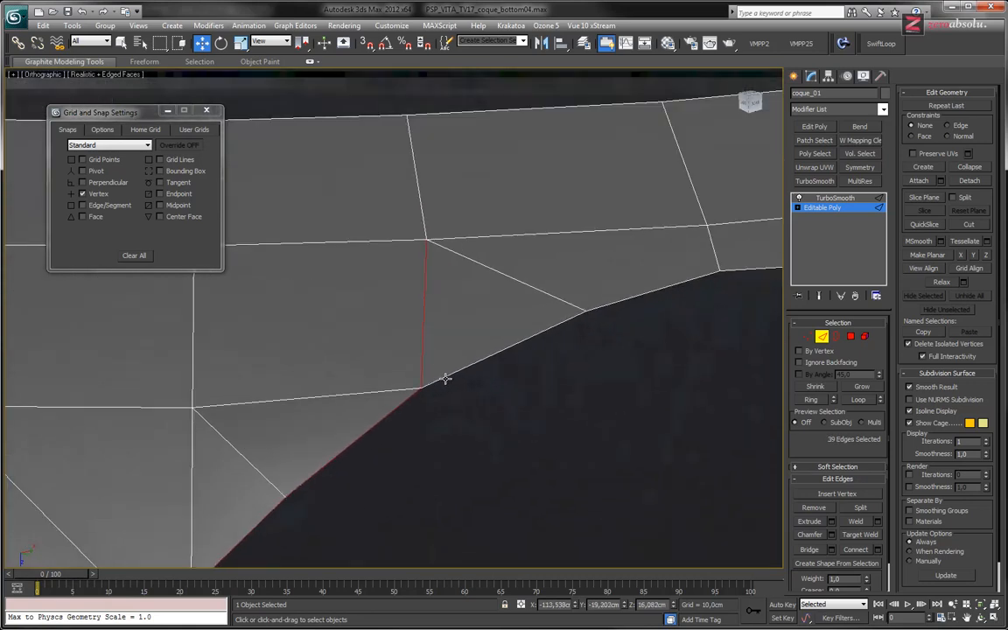
# Try adjusting the welded border vertex on the opening's ascending side, then undo the changes.
pyautogui.press('1')
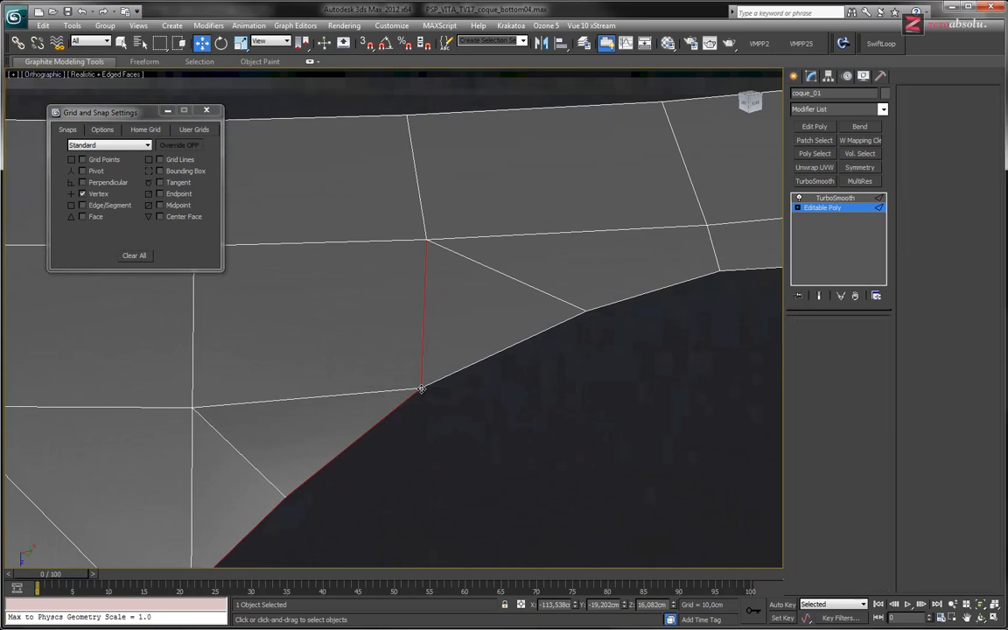
pyautogui.click(421, 389)
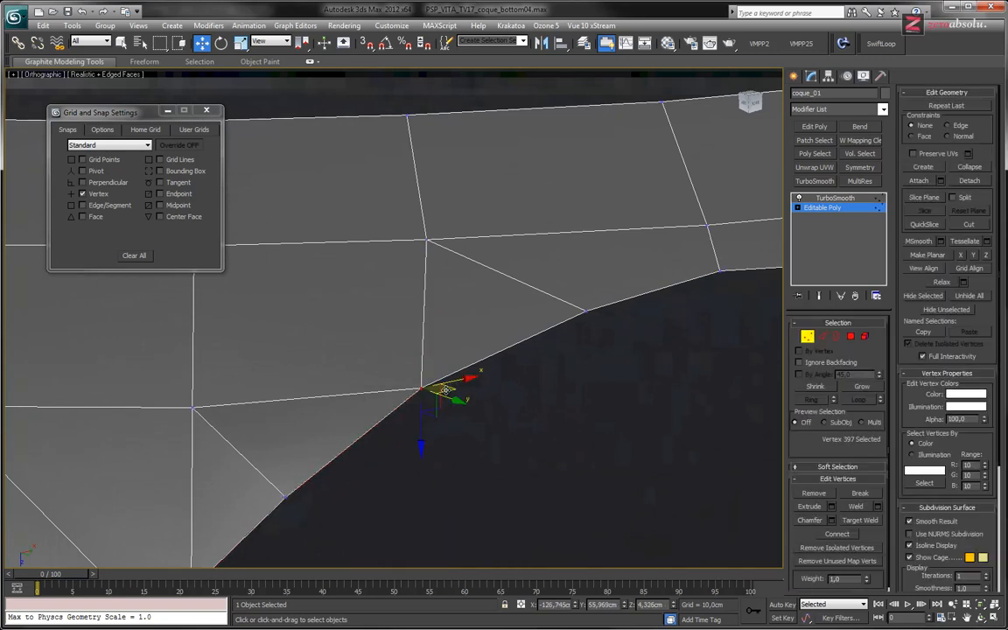
pyautogui.hotkey('ctrl', 'z')
pyautogui.hotkey('ctrl', 'z')
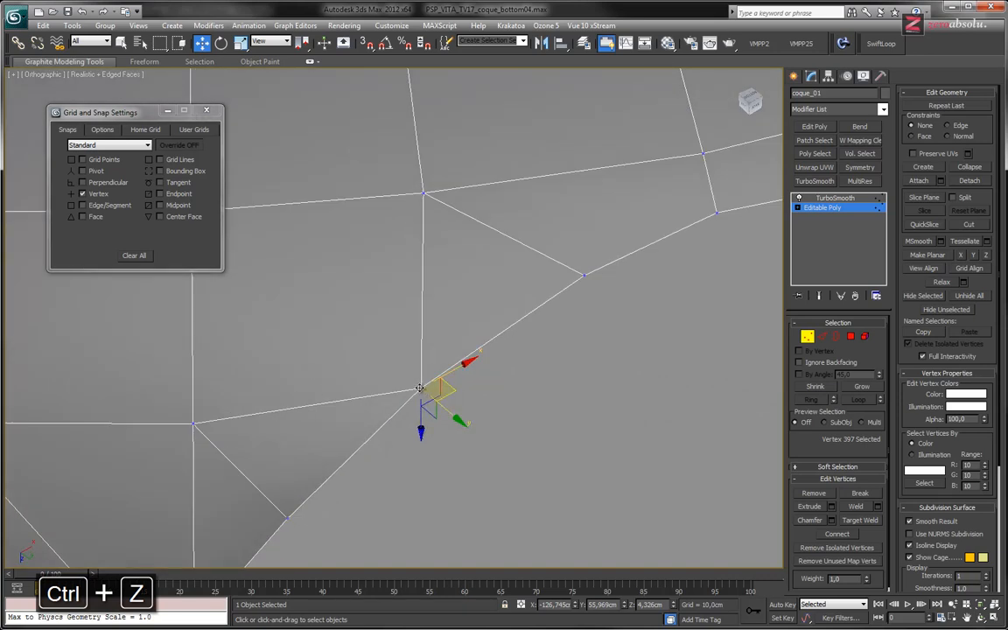
pyautogui.scroll(-3, 496, 266)
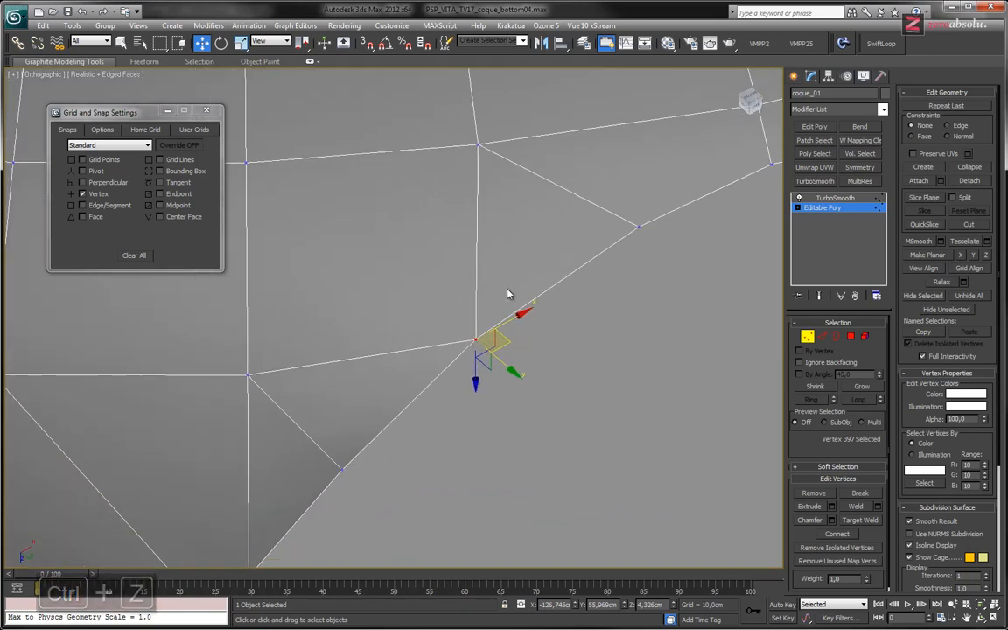
pyautogui.scroll(-4, 441, 349)
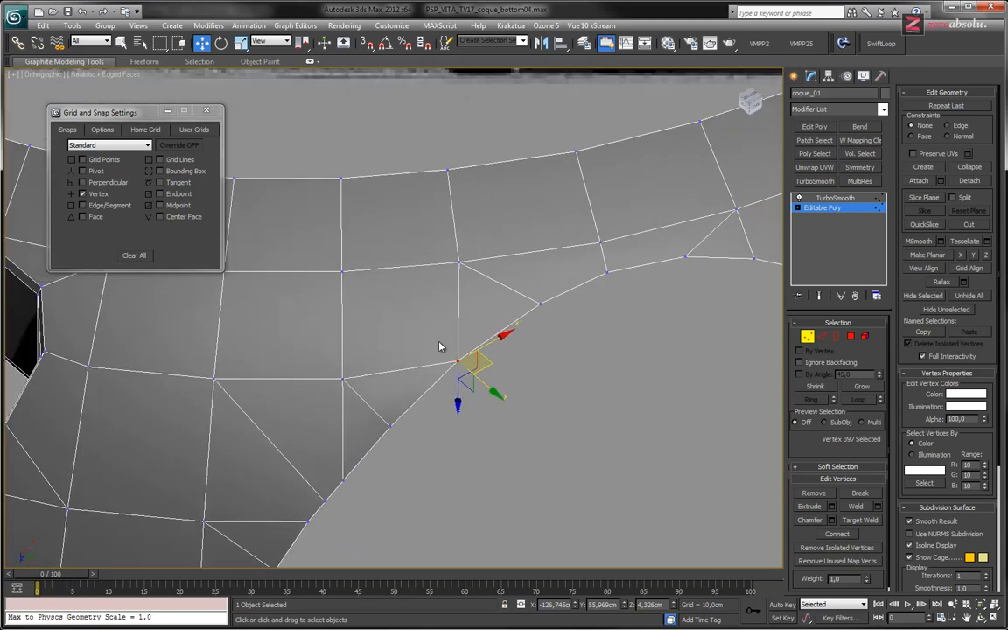
pyautogui.moveTo(440, 347); pyautogui.dragTo(398, 341, button='middle')
pyautogui.scroll(-3, 385, 426)
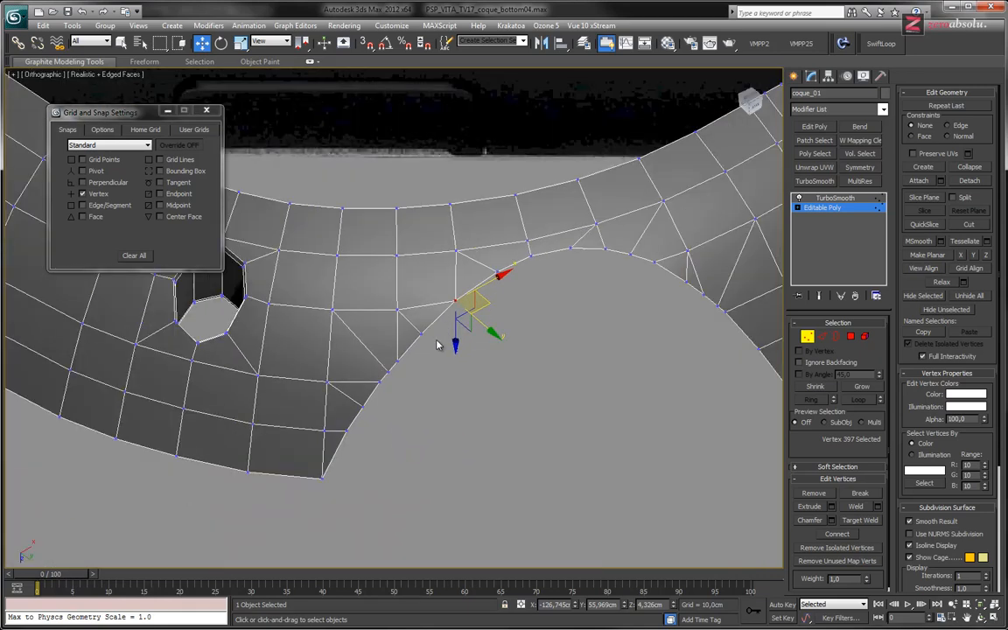
pyautogui.click(347, 443)
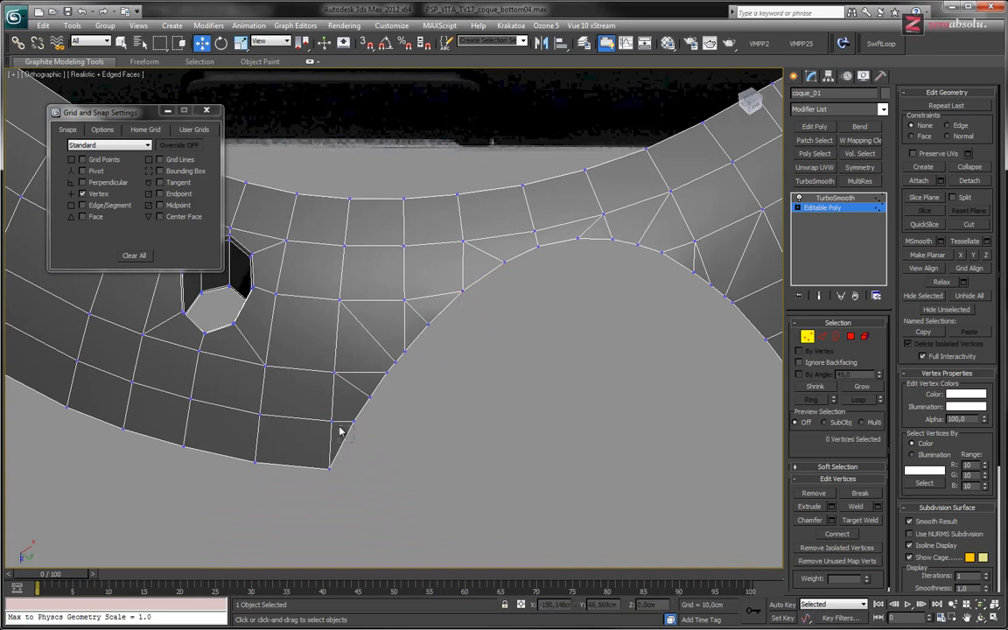
pyautogui.press('2')
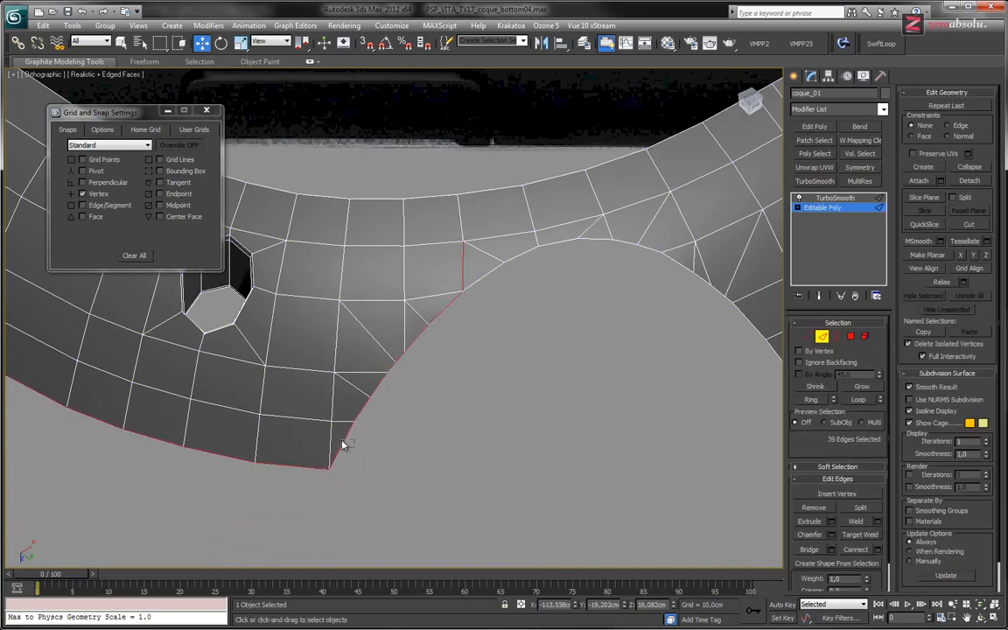
pyautogui.keyDown('ctrl'); pyautogui.click(363, 409); pyautogui.keyUp('ctrl')
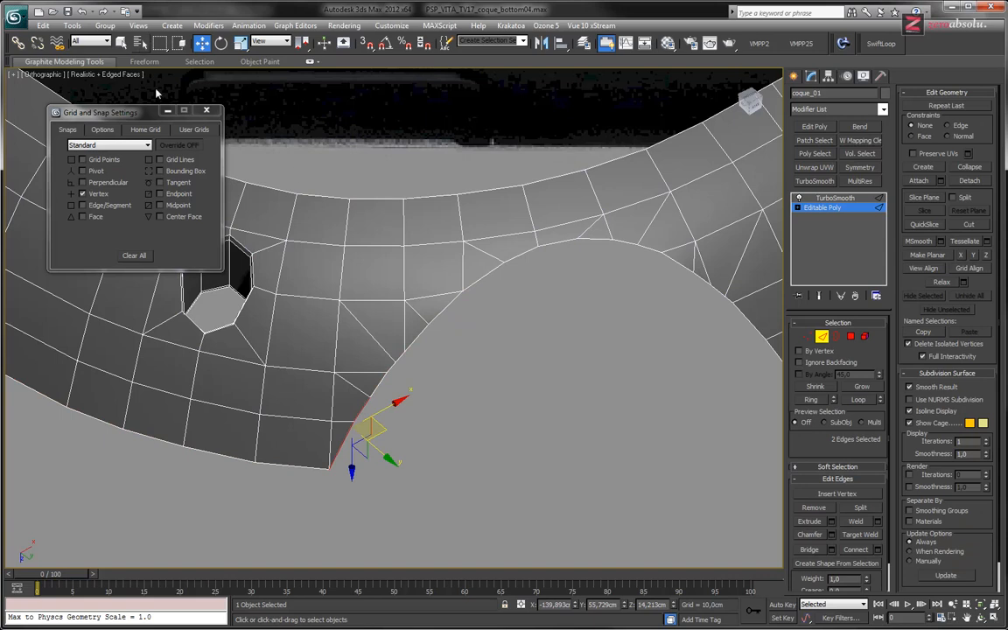
pyautogui.press('q')
pyautogui.scroll(5, 413, 400)
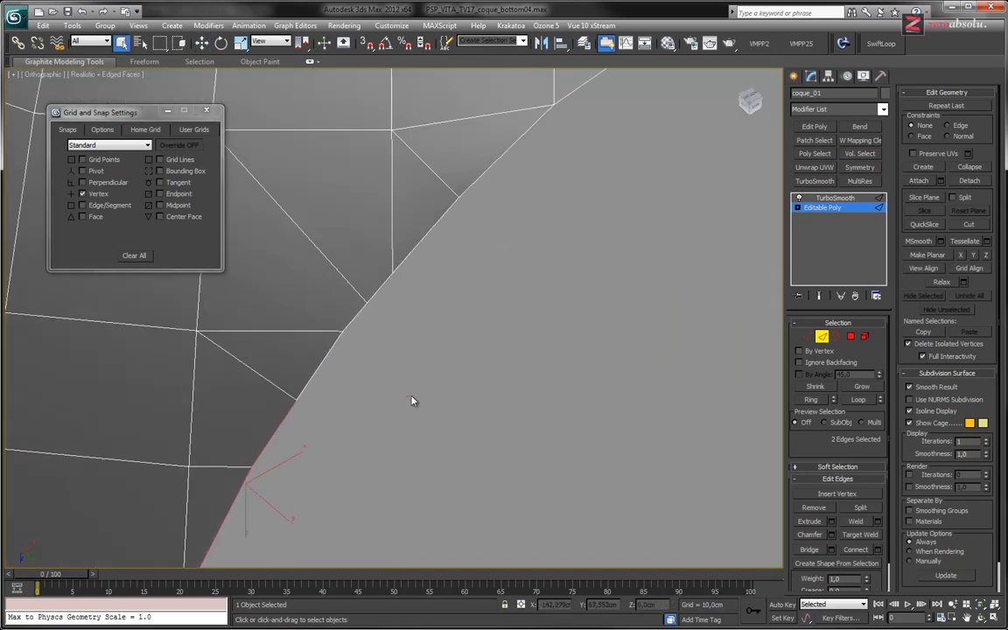
pyautogui.keyDown('ctrl'); pyautogui.click(337, 348); pyautogui.keyUp('ctrl')
pyautogui.keyDown('ctrl'); pyautogui.click(359, 312); pyautogui.keyUp('ctrl')
pyautogui.keyDown('ctrl'); pyautogui.click(382, 282); pyautogui.keyUp('ctrl')
pyautogui.keyDown('ctrl'); pyautogui.click(429, 231); pyautogui.keyUp('ctrl')
pyautogui.keyDown('ctrl'); pyautogui.click(472, 185); pyautogui.keyUp('ctrl')
pyautogui.moveTo(473, 185); pyautogui.dragTo(485, 364, button='middle')
pyautogui.scroll(-4, 512, 410)
pyautogui.click(485, 368)
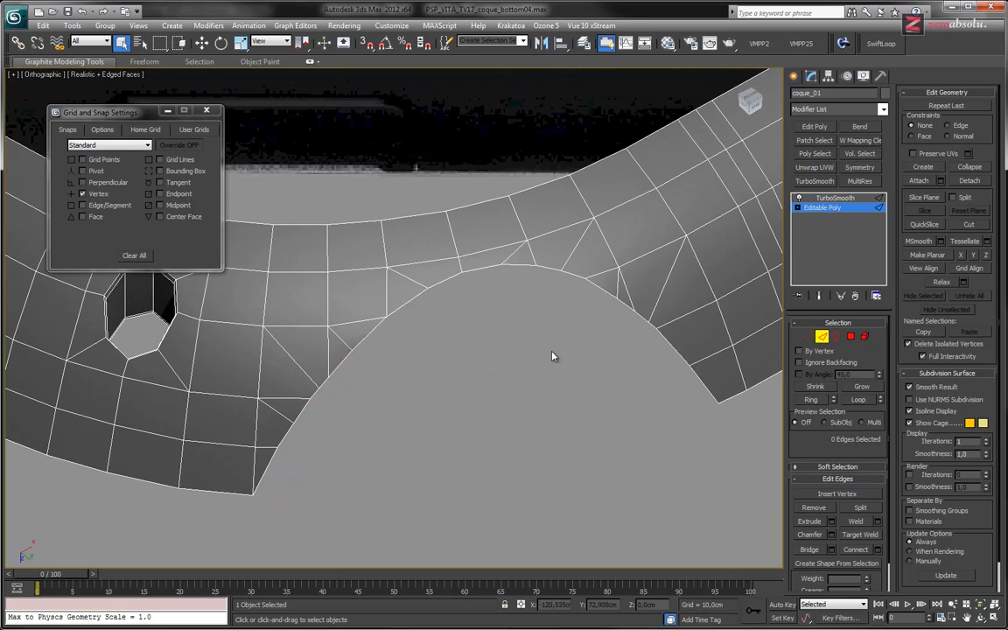
# Select all the vertices along the opening's curved border, including both end corners.
pyautogui.press('1')
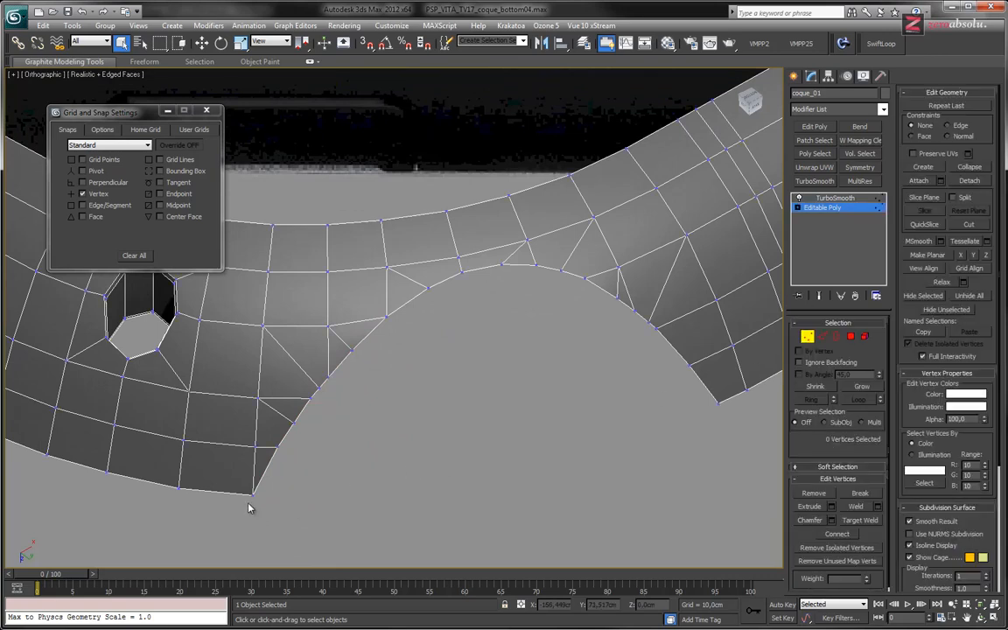
pyautogui.moveTo(321, 401); pyautogui.dragTo(344, 368)
pyautogui.keyDown('ctrl'); pyautogui.click(351, 350); pyautogui.keyUp('ctrl')
pyautogui.keyDown('ctrl'); pyautogui.click(386, 317); pyautogui.keyUp('ctrl')
pyautogui.keyDown('ctrl'); pyautogui.click(427, 287); pyautogui.keyUp('ctrl')
pyautogui.keyDown('ctrl'); pyautogui.click(462, 272); pyautogui.keyUp('ctrl')
pyautogui.keyDown('ctrl'); pyautogui.click(501, 264); pyautogui.keyUp('ctrl')
pyautogui.keyDown('ctrl'); pyautogui.click(535, 266); pyautogui.keyUp('ctrl')
pyautogui.keyDown('ctrl'); pyautogui.click(560, 270); pyautogui.keyUp('ctrl')
pyautogui.keyDown('ctrl'); pyautogui.click(585, 278); pyautogui.keyUp('ctrl')
pyautogui.keyDown('ctrl'); pyautogui.moveTo(660, 333); pyautogui.dragTo(722, 416); pyautogui.keyUp('ctrl')
pyautogui.keyDown('ctrl'); pyautogui.click(254, 495); pyautogui.keyUp('ctrl')
# Try welding the selected border vertices with a threshold of about 0,278 cm, then cancel the weld.
pyautogui.click(877, 506)
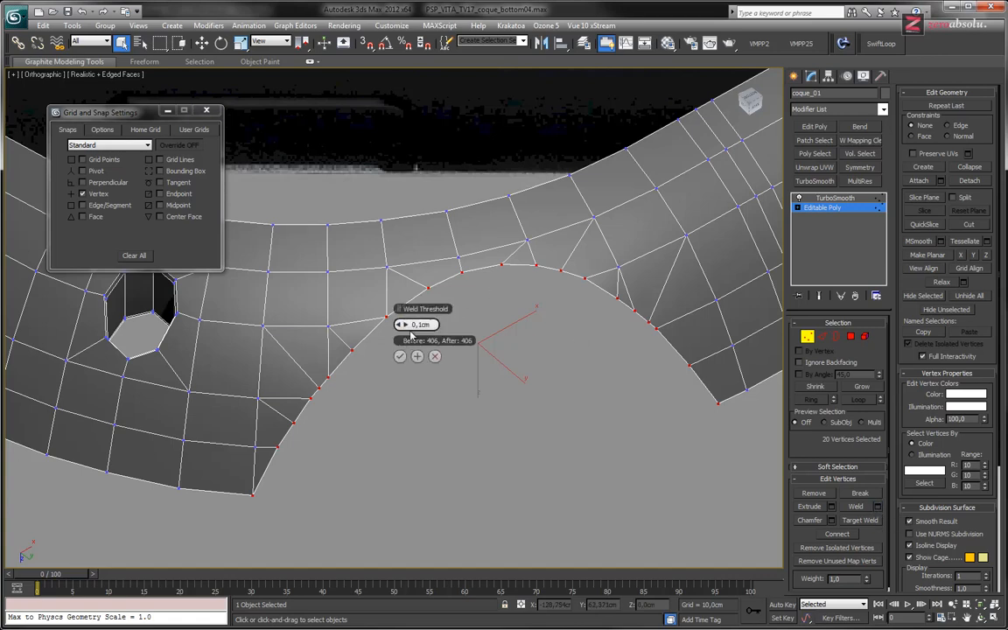
pyautogui.moveTo(404, 324); pyautogui.dragTo(404, 323)
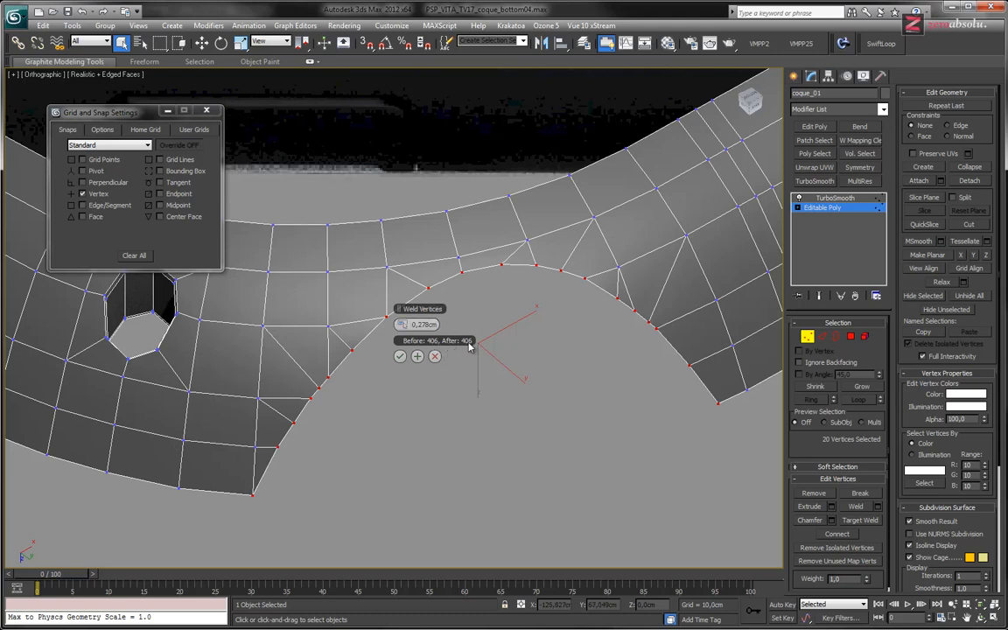
pyautogui.click(434, 356)
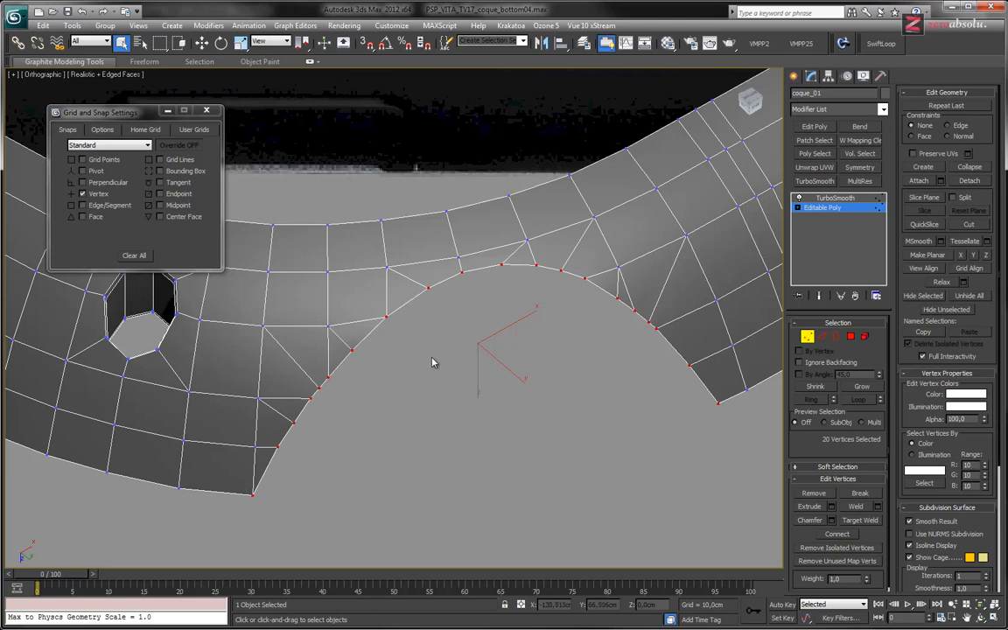
# Convert the vertex selection to edges and deselect every edge running off the border, keeping only the opening's curved border edges.
pyautogui.moveTo(524, 320); pyautogui.dragTo(539, 321, button='middle')
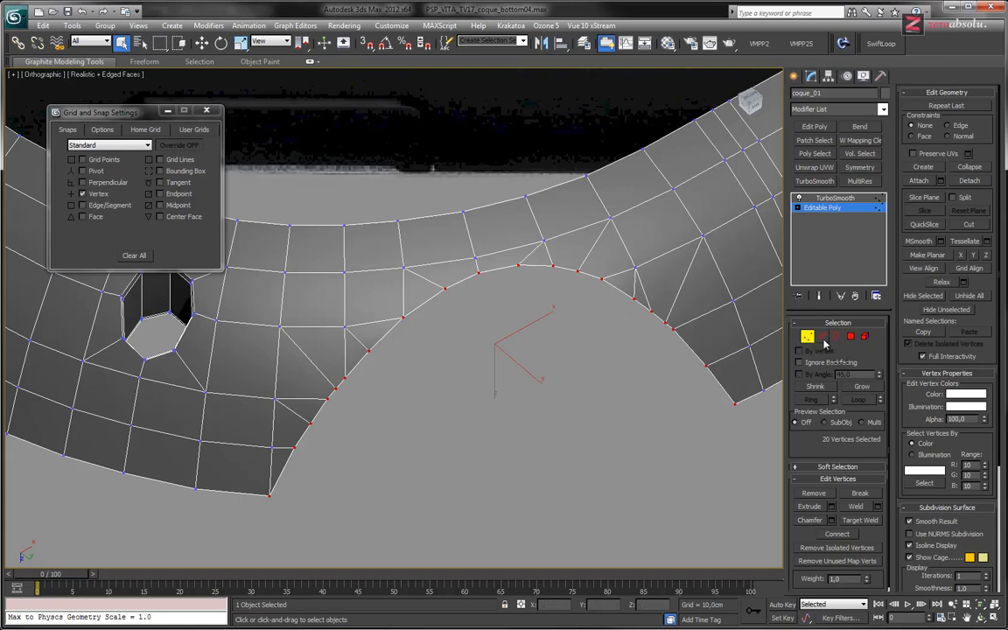
pyautogui.keyDown('ctrl'); pyautogui.click(826, 338); pyautogui.keyUp('ctrl')
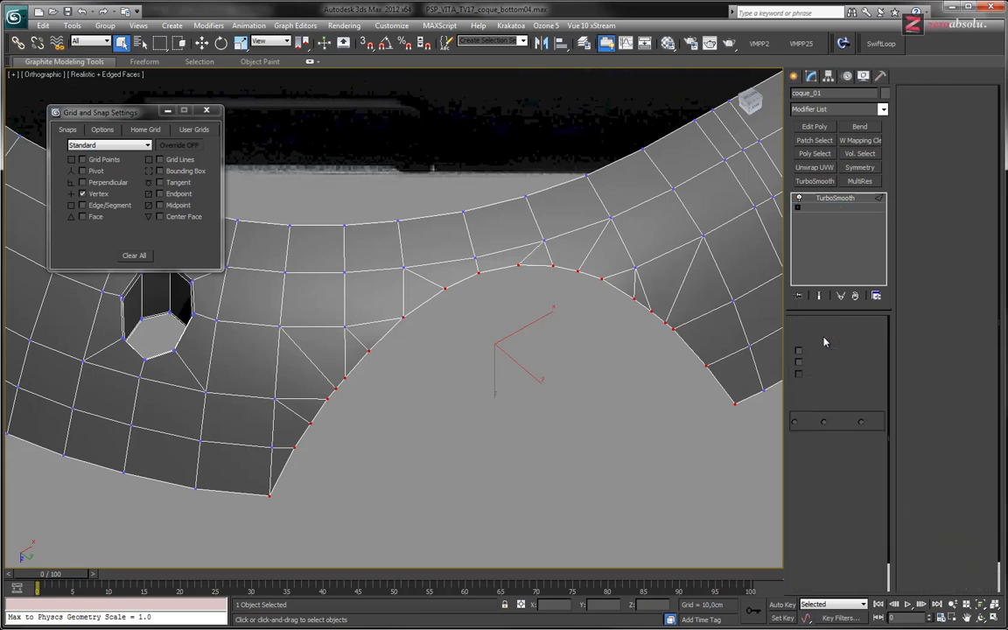
pyautogui.keyDown('alt'); pyautogui.click(302, 349); pyautogui.keyUp('alt')
pyautogui.moveTo(293, 383)
pyautogui.keyDown('alt'); pyautogui.mouseDown()
pyautogui.moveTo(266, 427)
pyautogui.moveTo(252, 484)
pyautogui.mouseUp(); pyautogui.keyUp('alt')
pyautogui.keyDown('alt'); pyautogui.click(277, 447); pyautogui.keyUp('alt')
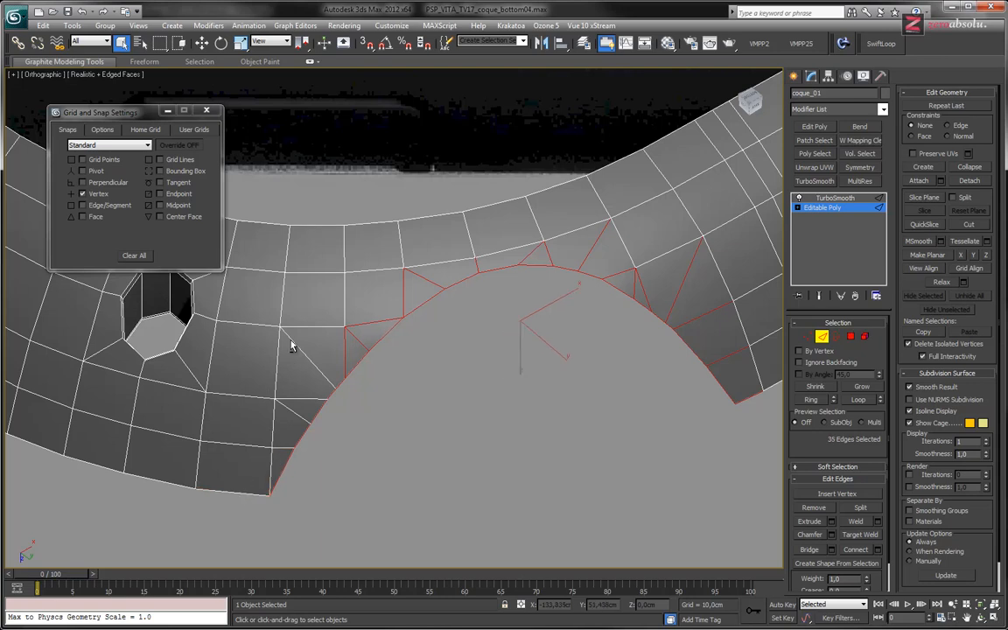
pyautogui.keyDown('alt'); pyautogui.moveTo(348, 338); pyautogui.dragTo(429, 261); pyautogui.keyUp('alt')
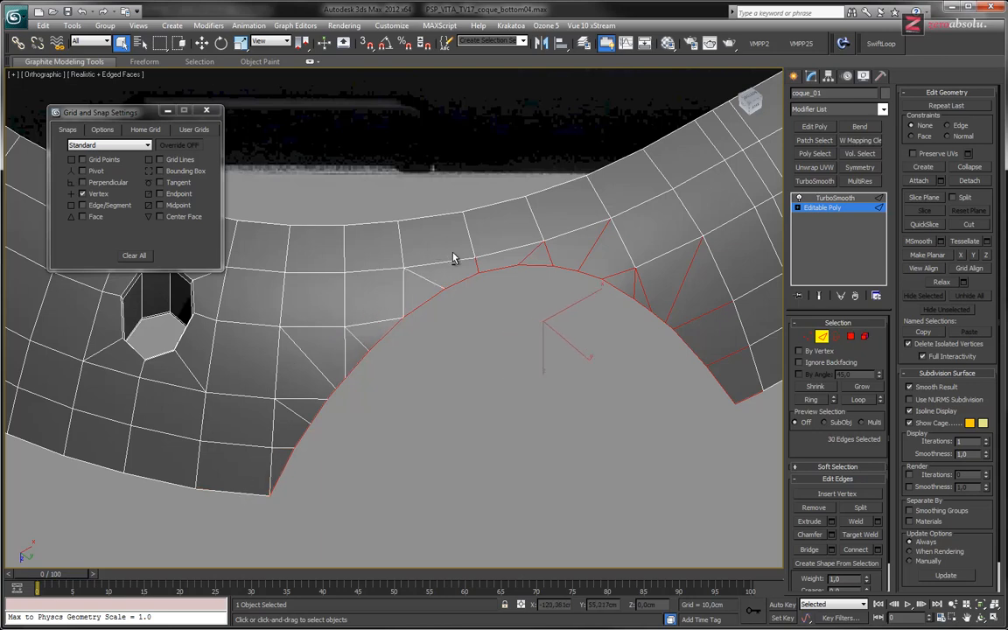
pyautogui.keyDown('alt'); pyautogui.click(519, 255); pyautogui.keyUp('alt')
pyautogui.moveTo(518, 255)
pyautogui.keyDown('alt'); pyautogui.mouseDown()
pyautogui.moveTo(620, 242)
pyautogui.moveTo(652, 272)
pyautogui.moveTo(727, 292)
pyautogui.moveTo(737, 311)
pyautogui.mouseUp(); pyautogui.keyUp('alt')
pyautogui.keyDown('alt'); pyautogui.click(738, 351); pyautogui.keyUp('alt')
pyautogui.keyDown('alt'); pyautogui.click(753, 398); pyautogui.keyUp('alt')
# Extrude the opening's border edges about 0,84 cm along Z to form a thin strip.
pyautogui.moveTo(572, 378); pyautogui.dragTo(552, 375, button='middle')
pyautogui.press('w')
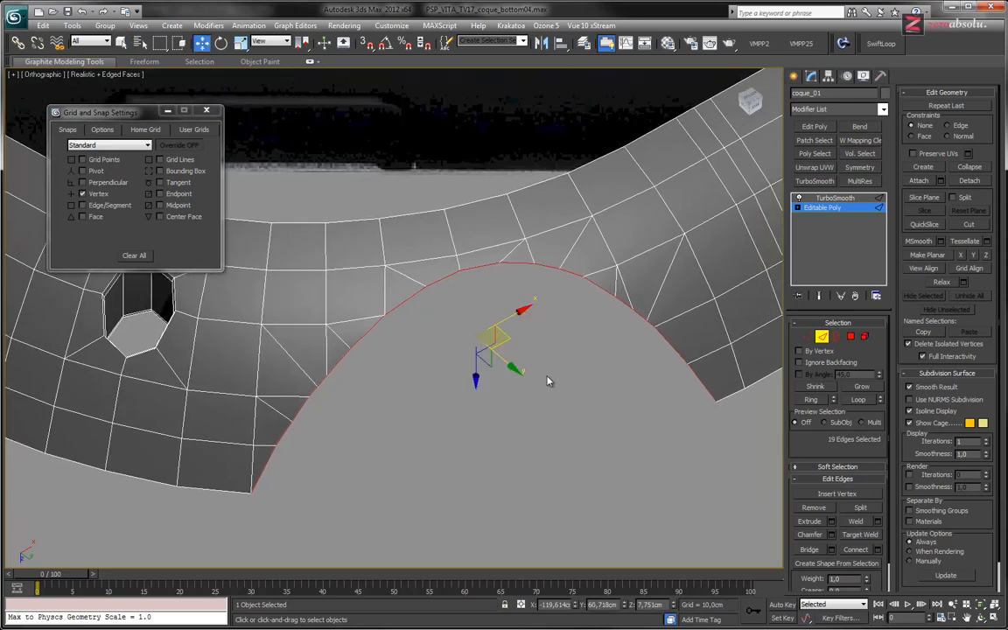
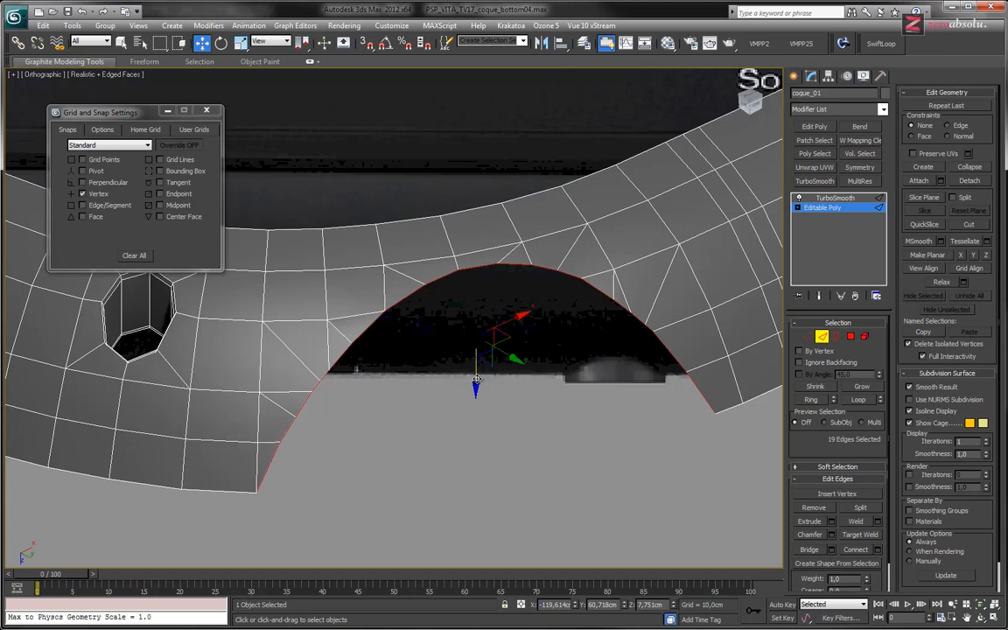
pyautogui.moveTo(475, 379); pyautogui.dragTo(477, 384)
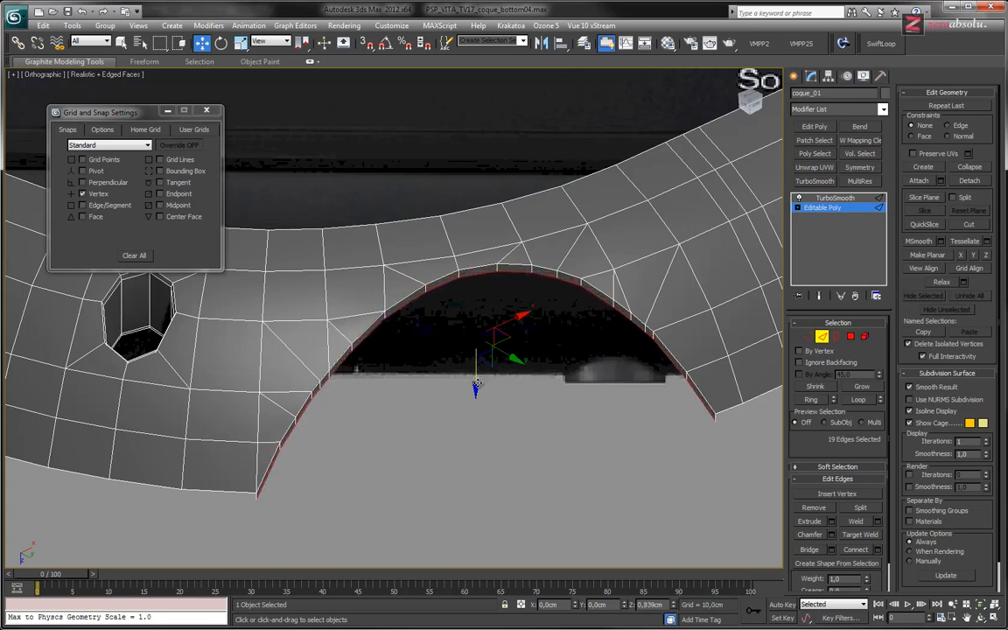
# Try several inward scalings of the extruded border edges, including an extruded copy at 97%, and undo each one.
pyautogui.moveTo(475, 384)
pyautogui.keyDown('alt'); pyautogui.mouseDown(button='middle')
pyautogui.moveTo(436, 355)
pyautogui.moveTo(439, 376)
pyautogui.moveTo(451, 380)
pyautogui.moveTo(443, 365)
pyautogui.moveTo(481, 376)
pyautogui.moveTo(472, 367)
pyautogui.moveTo(477, 389)
pyautogui.mouseUp(button='middle'); pyautogui.keyUp('alt')
pyautogui.press('e')
pyautogui.press('r')
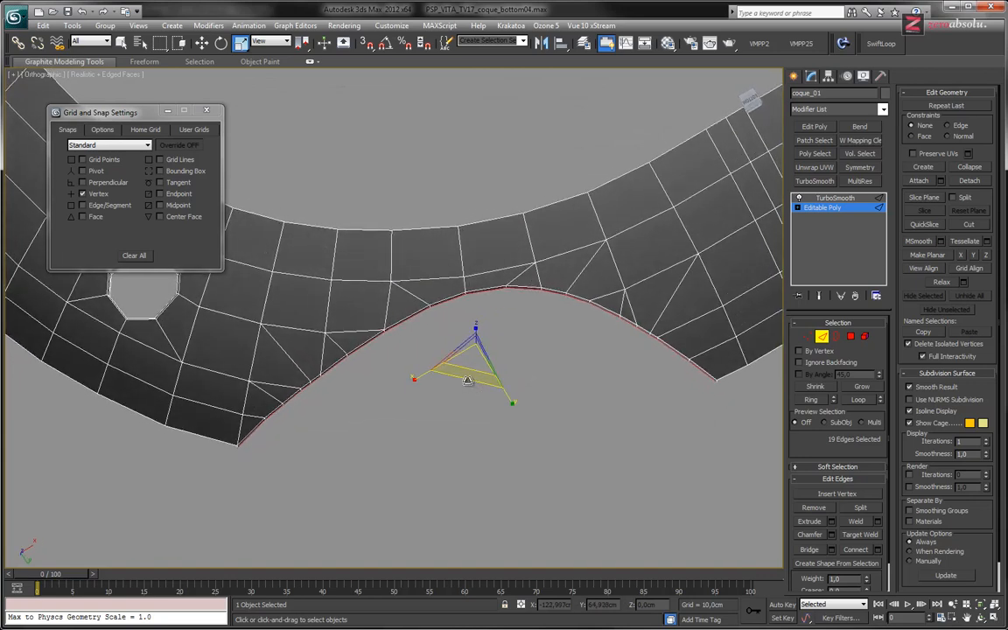
pyautogui.moveTo(468, 378); pyautogui.dragTo(504, 148)
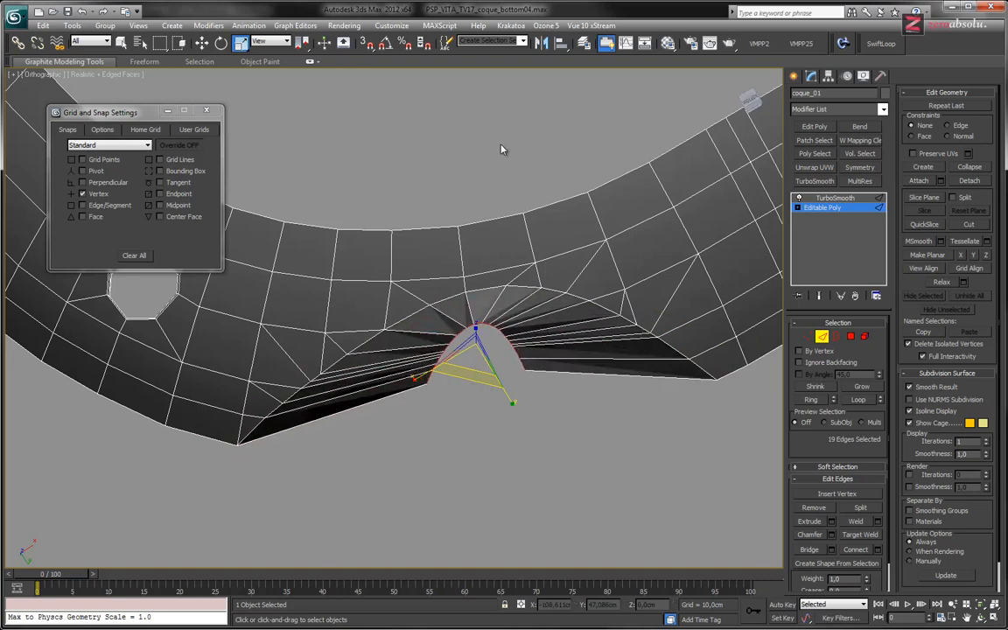
pyautogui.hotkey('ctrl', 'z')
pyautogui.moveTo(465, 355)
pyautogui.mouseDown()
pyautogui.moveTo(474, 293)
pyautogui.moveTo(474, 353)
pyautogui.mouseUp()
pyautogui.hotkey('ctrl', 'z')
pyautogui.keyDown('alt'); pyautogui.moveTo(475, 353); pyautogui.dragTo(470, 408, button='middle'); pyautogui.keyUp('alt')
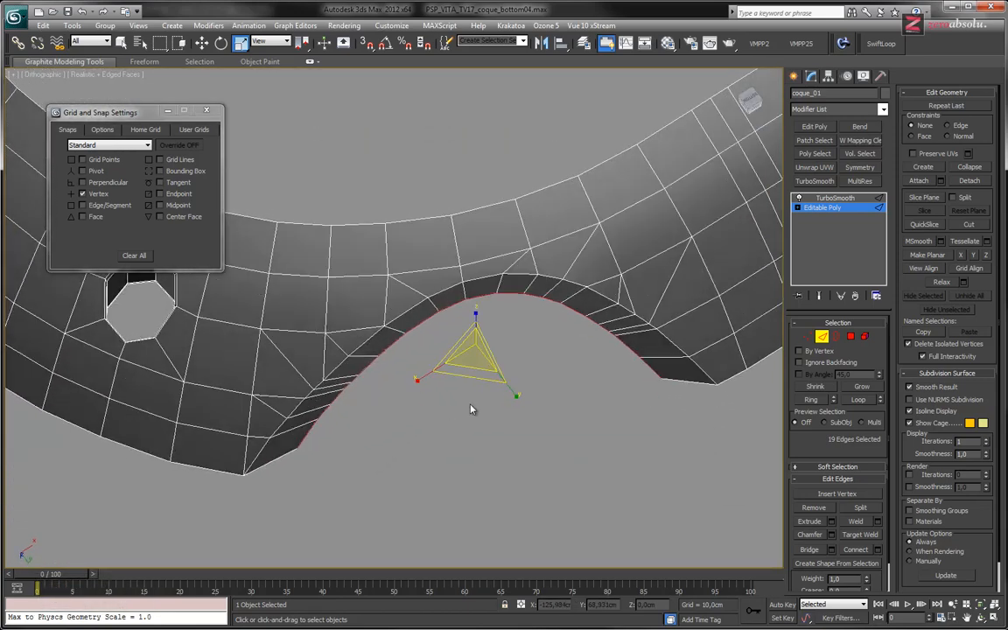
pyautogui.hotkey('ctrl', 'z')
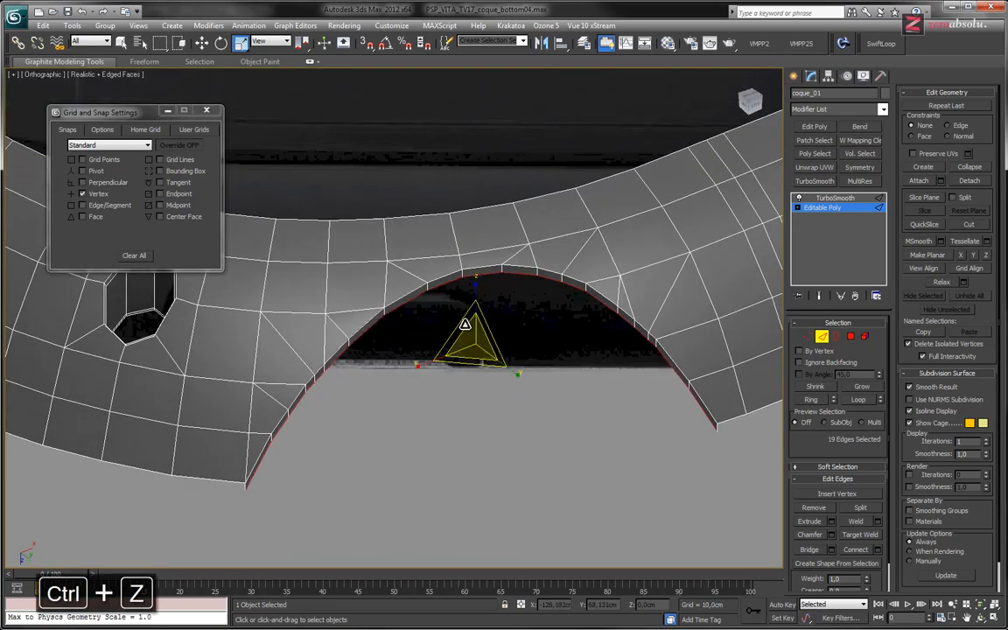
pyautogui.keyDown('alt'); pyautogui.moveTo(468, 339); pyautogui.dragTo(453, 354, button='middle'); pyautogui.keyUp('alt')
pyautogui.keyDown('shift'); pyautogui.moveTo(469, 352); pyautogui.dragTo(470, 355); pyautogui.keyUp('shift')
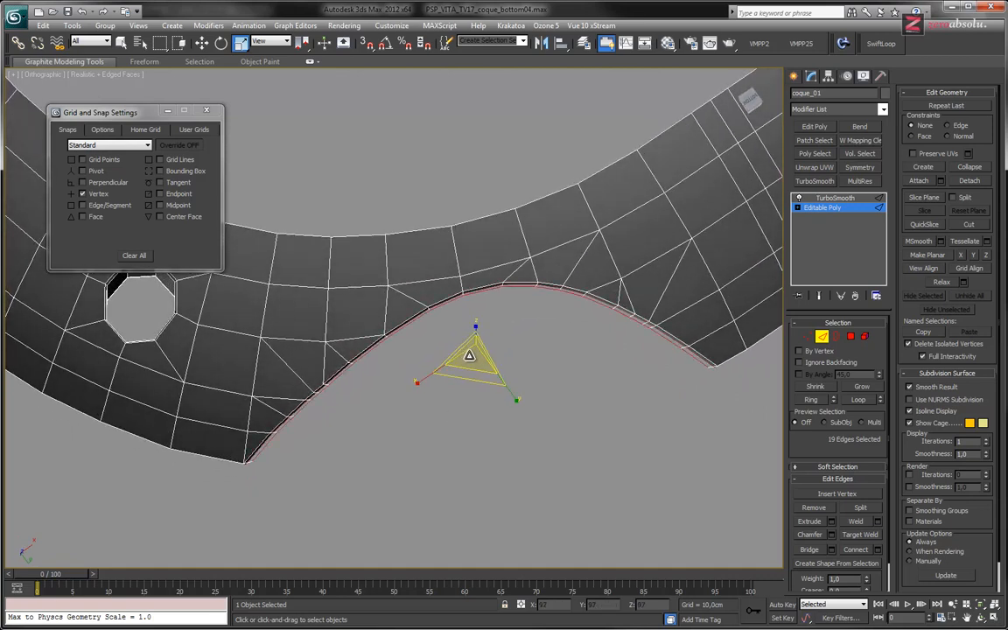
pyautogui.moveTo(468, 351)
pyautogui.keyDown('alt'); pyautogui.mouseDown(button='middle')
pyautogui.moveTo(465, 387)
pyautogui.moveTo(473, 338)
pyautogui.moveTo(455, 308)
pyautogui.moveTo(472, 359)
pyautogui.mouseUp(button='middle'); pyautogui.keyUp('alt')
pyautogui.hotkey('ctrl', 'z')
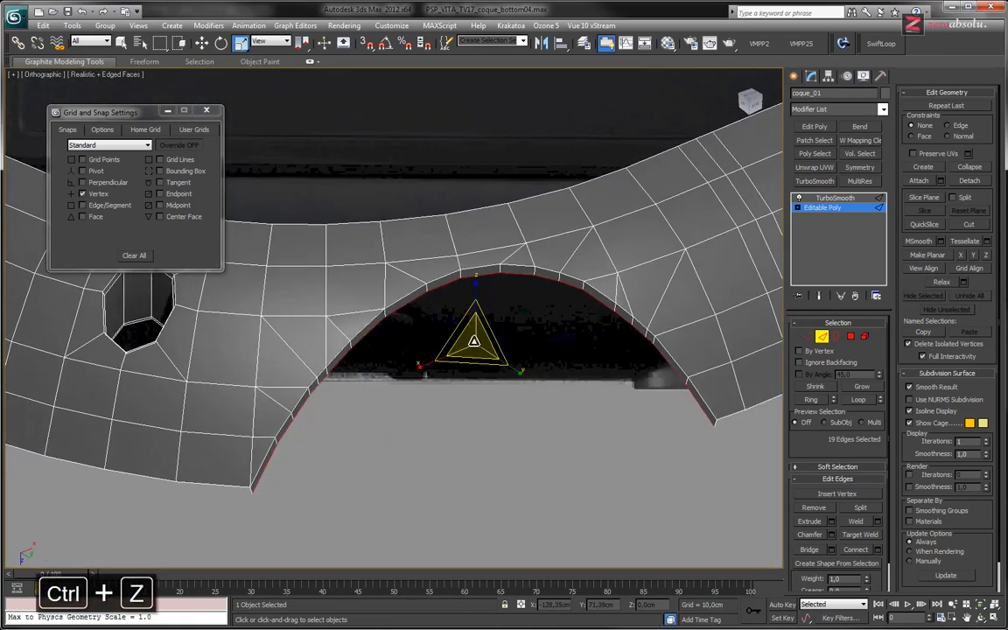
# Scale the extruded border edges uniformly to 97% and move them back along Z to about 8,28 cm to bevel the strip.
pyautogui.moveTo(474, 340); pyautogui.dragTo(475, 343)
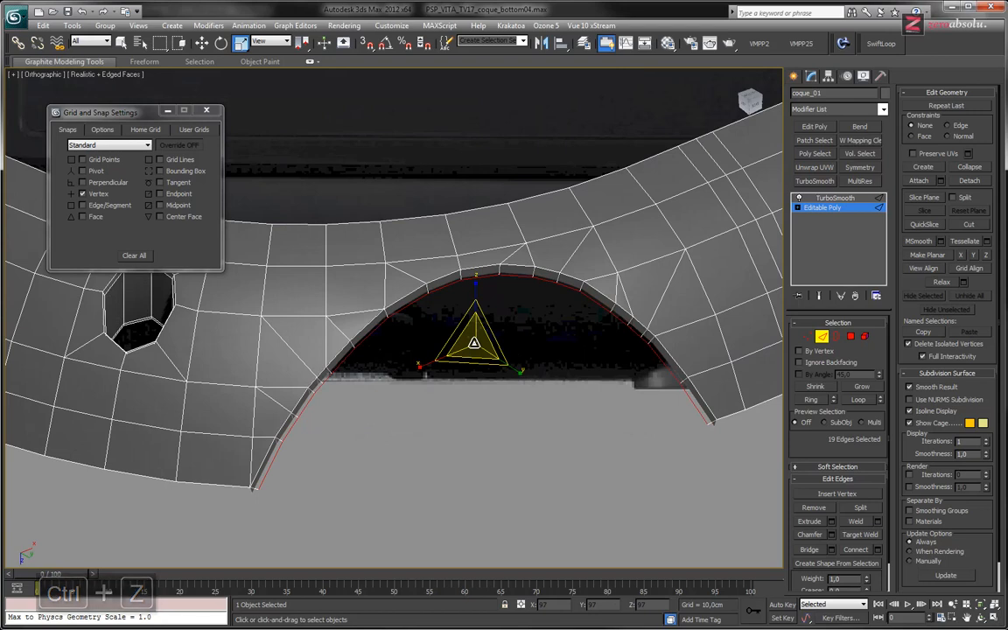
pyautogui.press('w')
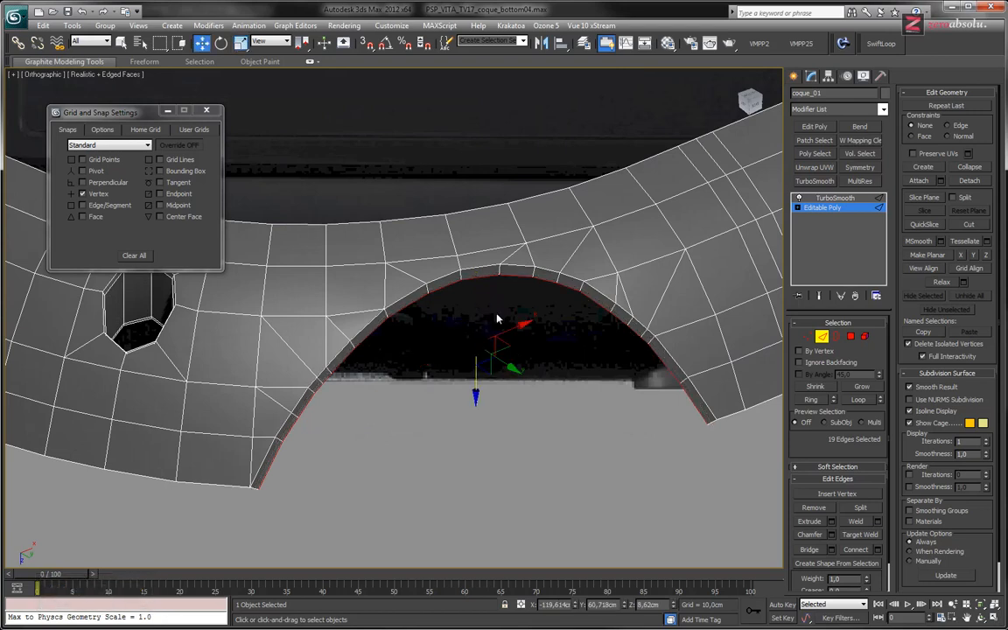
pyautogui.moveTo(476, 383); pyautogui.dragTo(476, 381)
# Extrude the border edges along Z to about 26,17 cm as a deep wall and make its free edge planar in Z.
pyautogui.moveTo(438, 374)
pyautogui.keyDown('alt'); pyautogui.mouseDown(button='middle')
pyautogui.moveTo(417, 337)
pyautogui.moveTo(382, 342)
pyautogui.moveTo(421, 354)
pyautogui.moveTo(435, 382)
pyautogui.mouseUp(button='middle'); pyautogui.keyUp('alt')
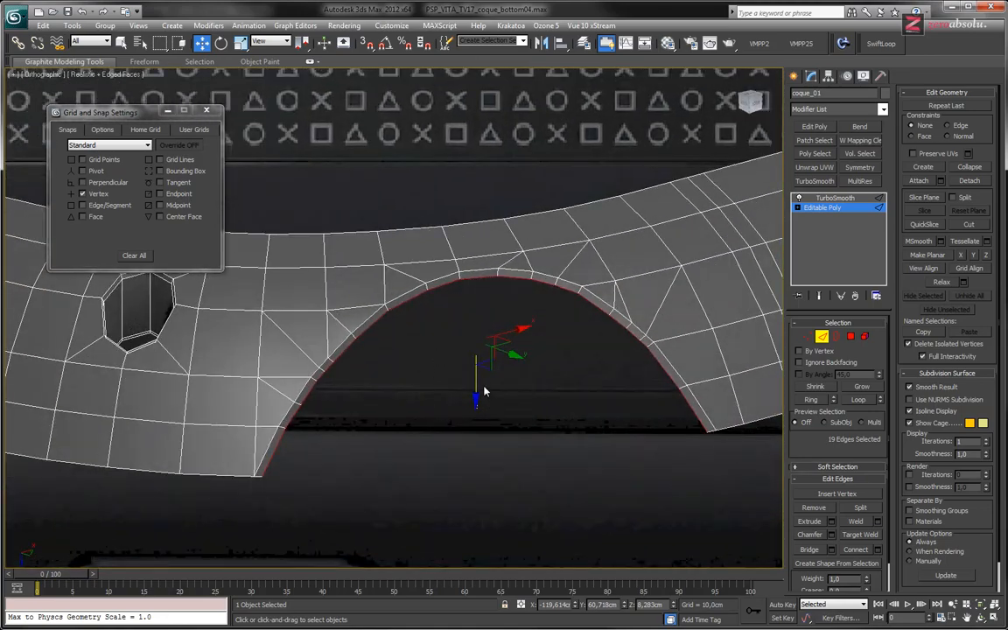
pyautogui.keyDown('shift'); pyautogui.moveTo(475, 382); pyautogui.dragTo(487, 536); pyautogui.keyUp('shift')
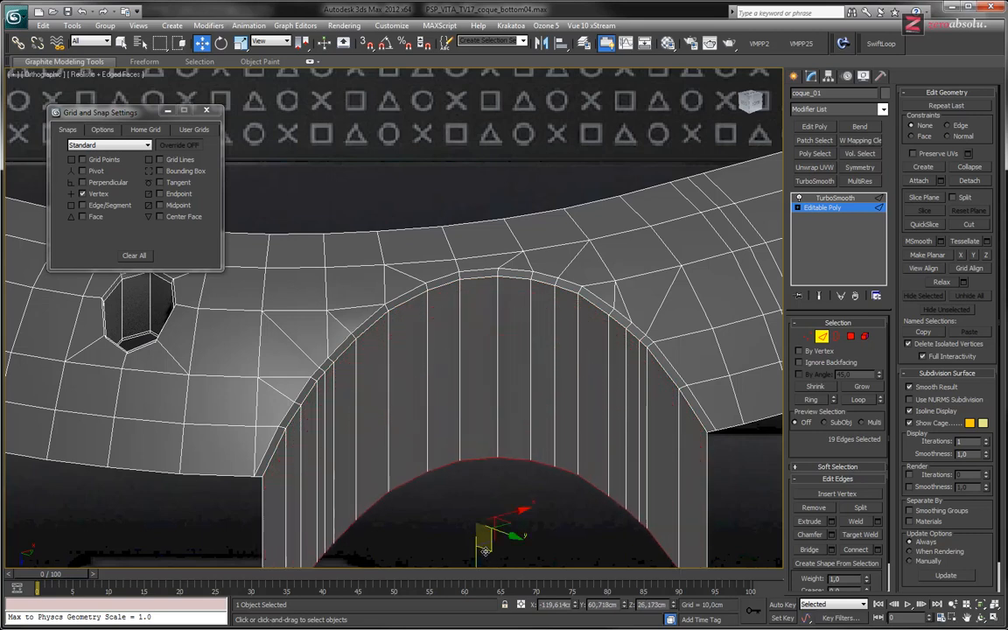
pyautogui.moveTo(475, 450); pyautogui.dragTo(456, 285, button='middle')
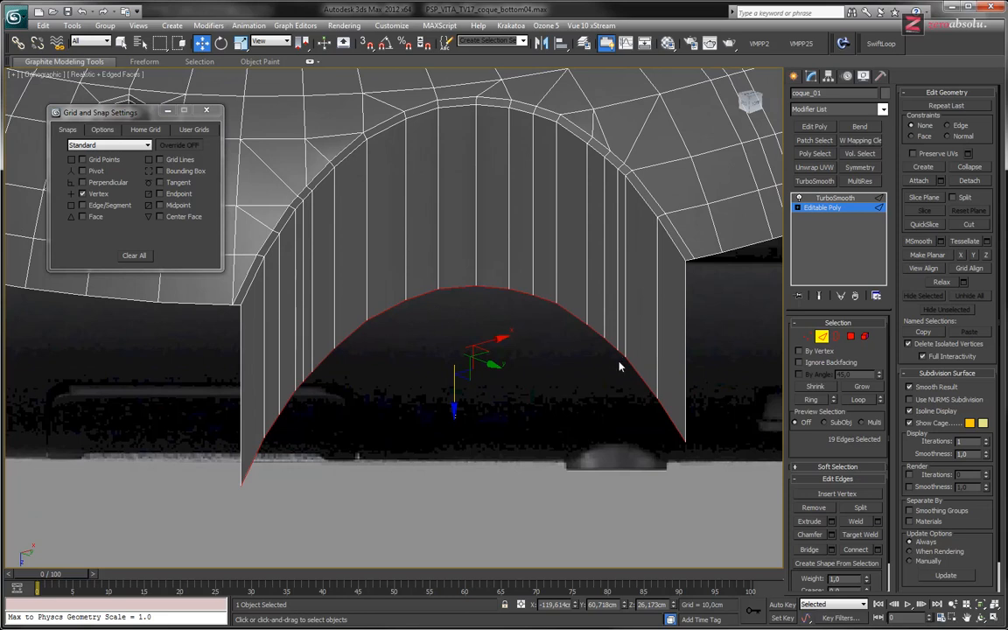
pyautogui.click(986, 256)
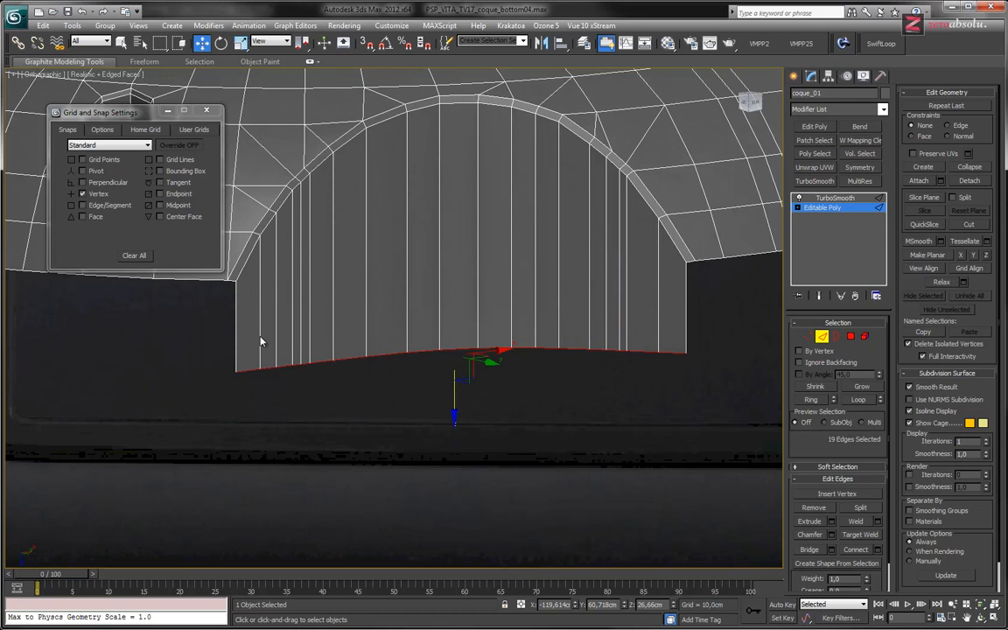
# Move the wall's flattened free edge back along Z to about 18,33 cm, just past the shell's end corner.
pyautogui.moveTo(462, 405); pyautogui.dragTo(456, 313)
pyautogui.scroll(8, 257, 335)
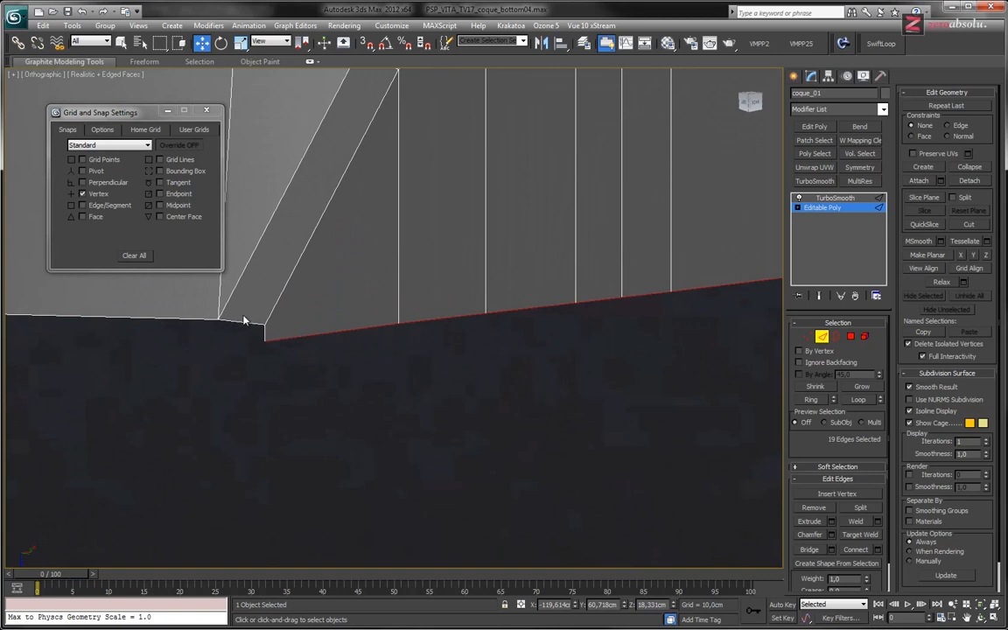
pyautogui.moveTo(244, 320); pyautogui.dragTo(289, 429, button='middle')
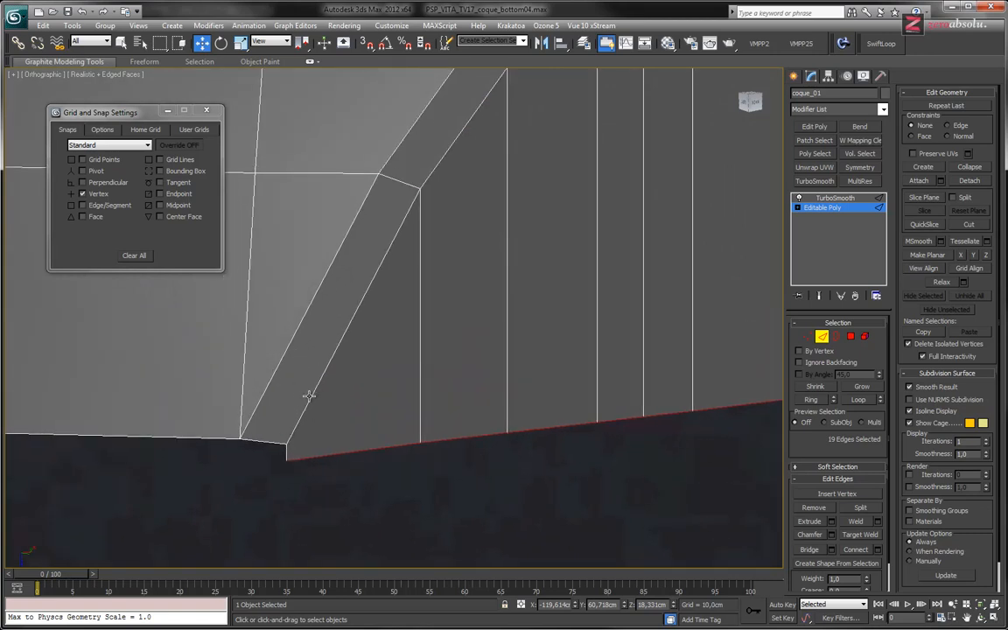
pyautogui.moveTo(338, 384); pyautogui.dragTo(354, 355, button='middle')
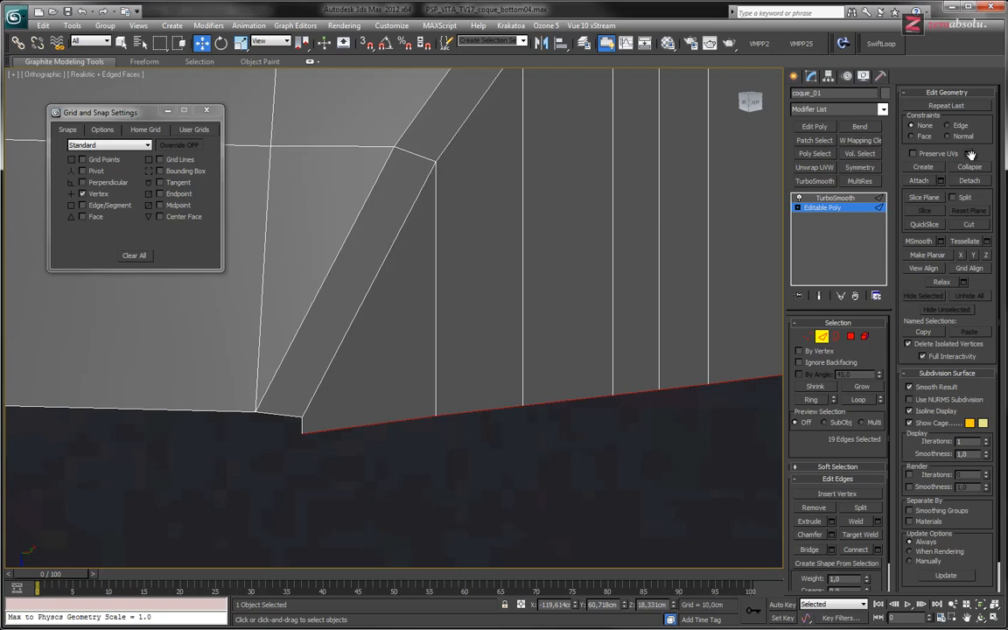
pyautogui.click(860, 535)
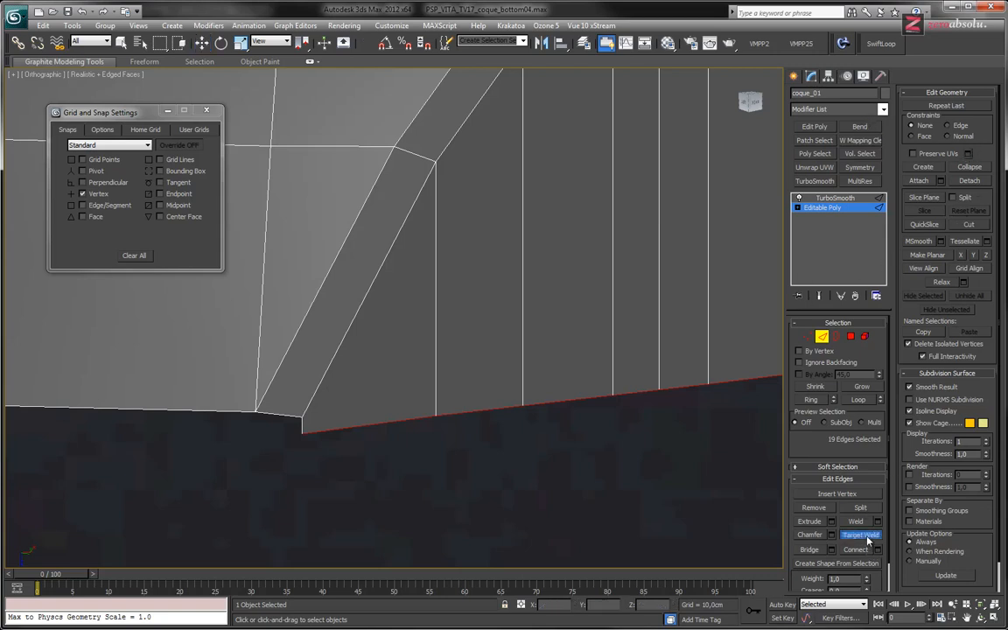
pyautogui.rightClick(284, 440)
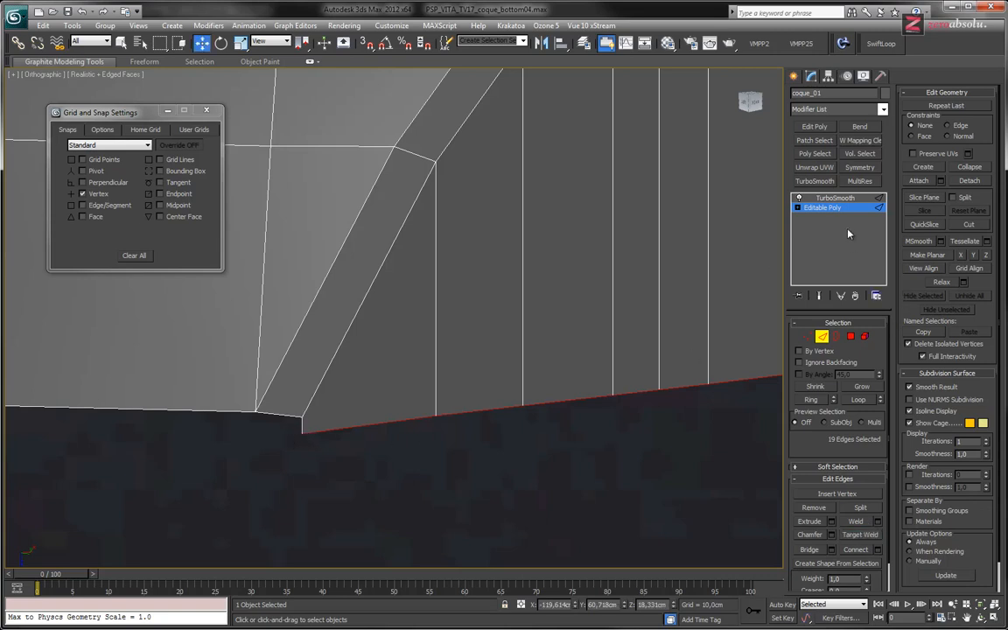
# Try moving the end corner vertex of the border strip away from the wall's end, and undo the move.
pyautogui.click(809, 337)
pyautogui.click(303, 420)
pyautogui.moveTo(306, 423); pyautogui.dragTo(287, 459)
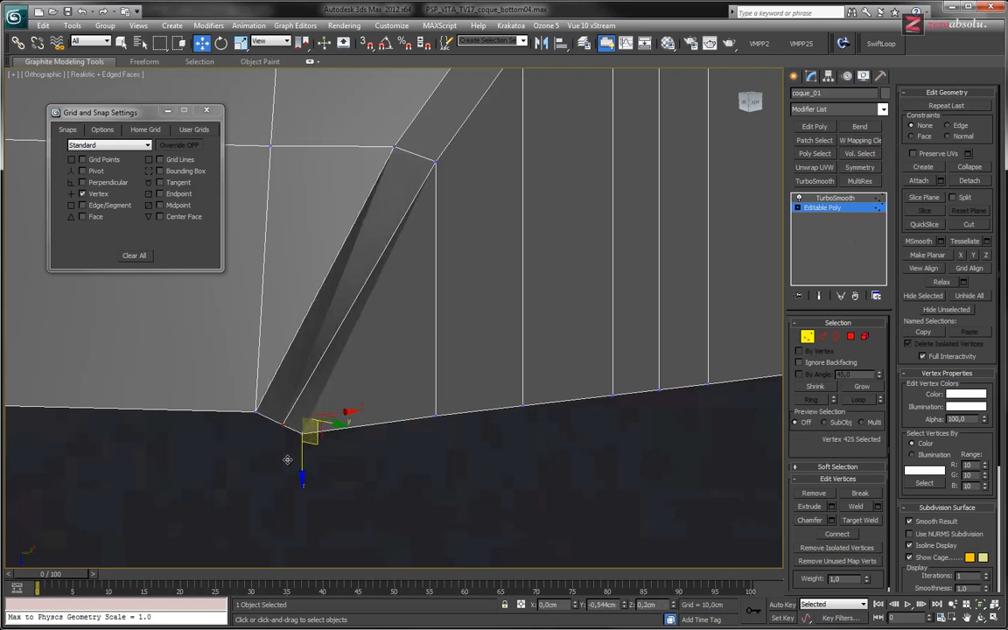
pyautogui.hotkey('ctrl', 'z')
pyautogui.hotkey('ctrl', 'z')
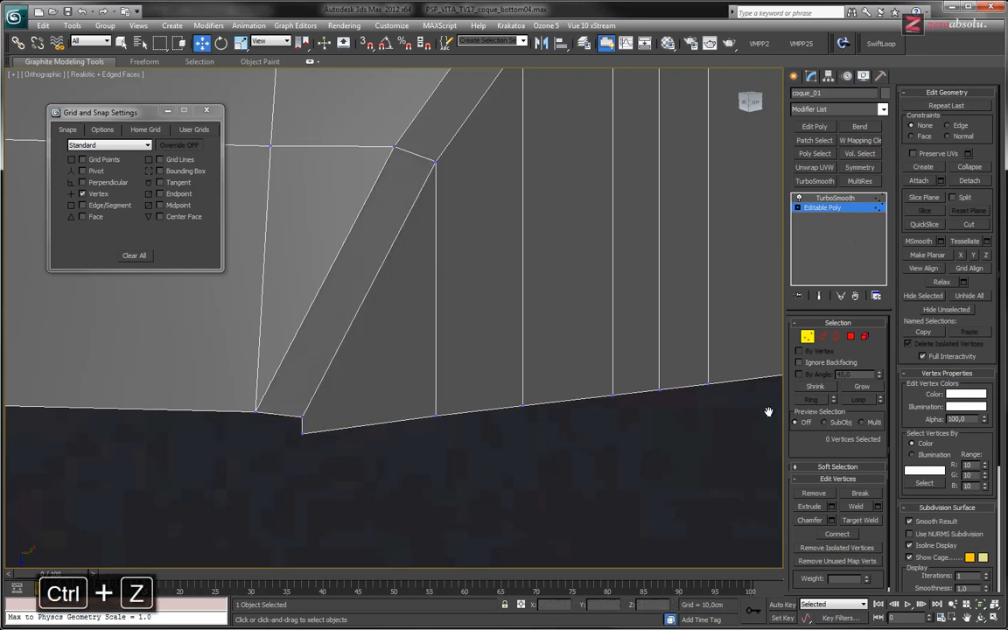
# Target-weld the bevel strip's end corner vertex onto the wall's free-edge vertex directly beneath it.
pyautogui.click(860, 520)
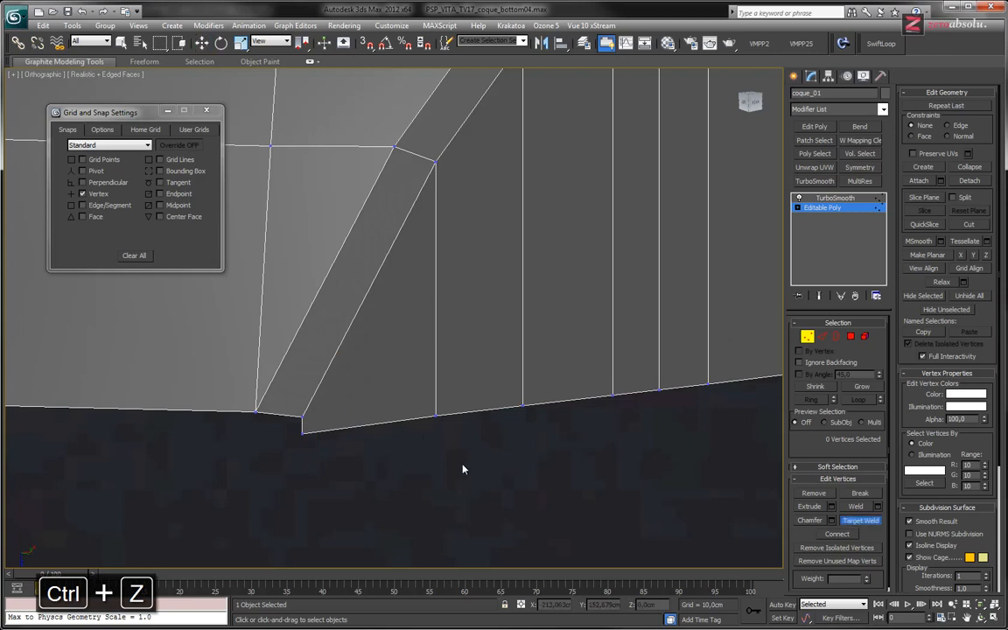
pyautogui.click(303, 418)
pyautogui.click(303, 433)
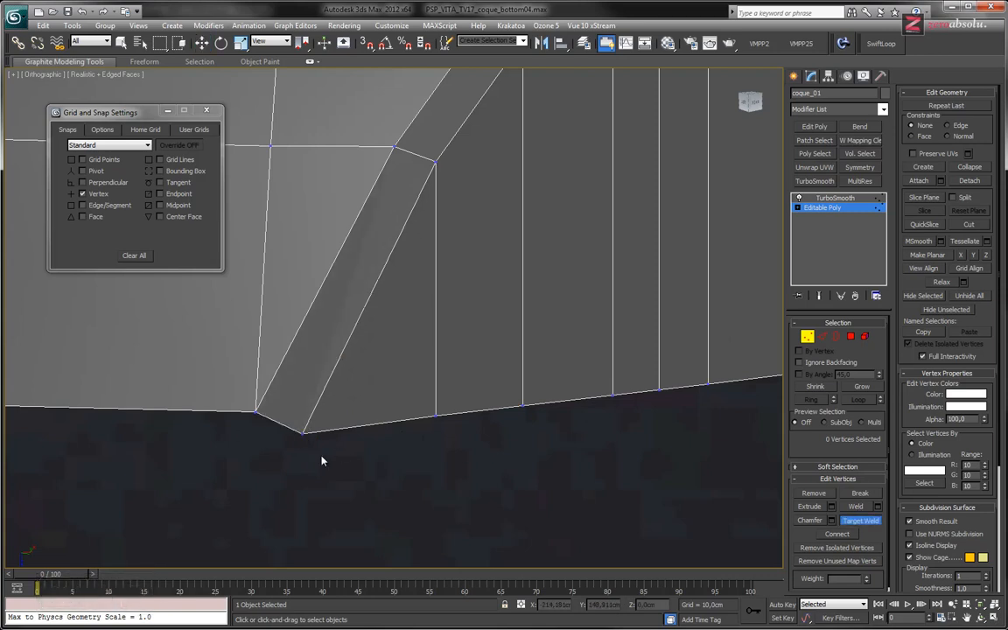
# Examine the wall's free edge and the border strip along the curved opening, including its opposite end corner.
pyautogui.moveTo(556, 355); pyautogui.dragTo(253, 357, button='middle')
pyautogui.moveTo(561, 372); pyautogui.dragTo(361, 381, button='middle')
pyautogui.scroll(-4, 445, 383)
pyautogui.moveTo(683, 373); pyautogui.dragTo(498, 382, button='middle')
pyautogui.moveTo(586, 384); pyautogui.dragTo(469, 387, button='middle')
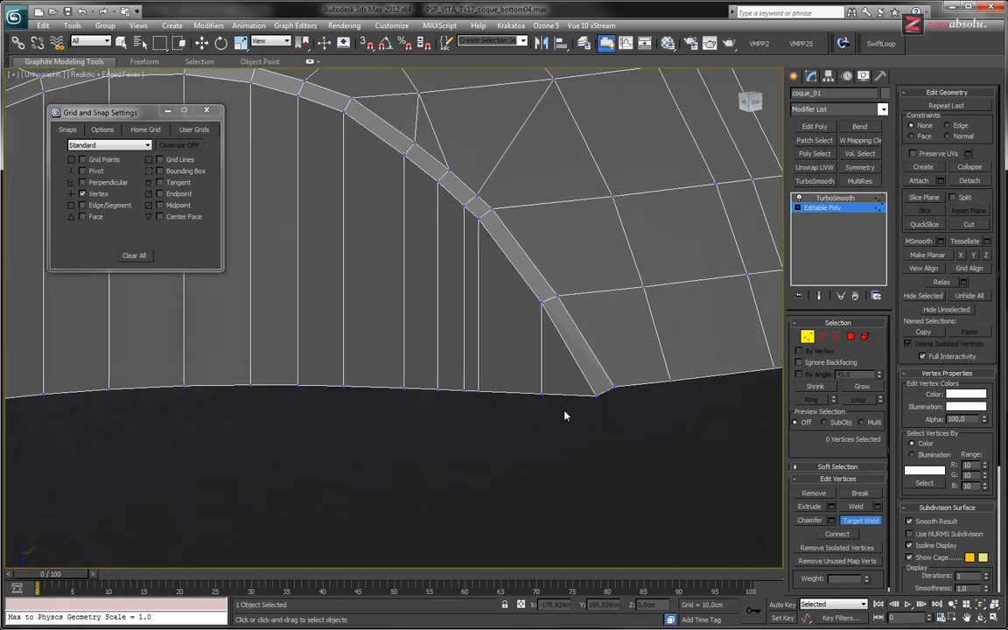
pyautogui.moveTo(446, 395); pyautogui.dragTo(571, 411, button='middle')
pyautogui.scroll(-3, 443, 391)
pyautogui.moveTo(303, 416); pyautogui.dragTo(454, 410, button='middle')
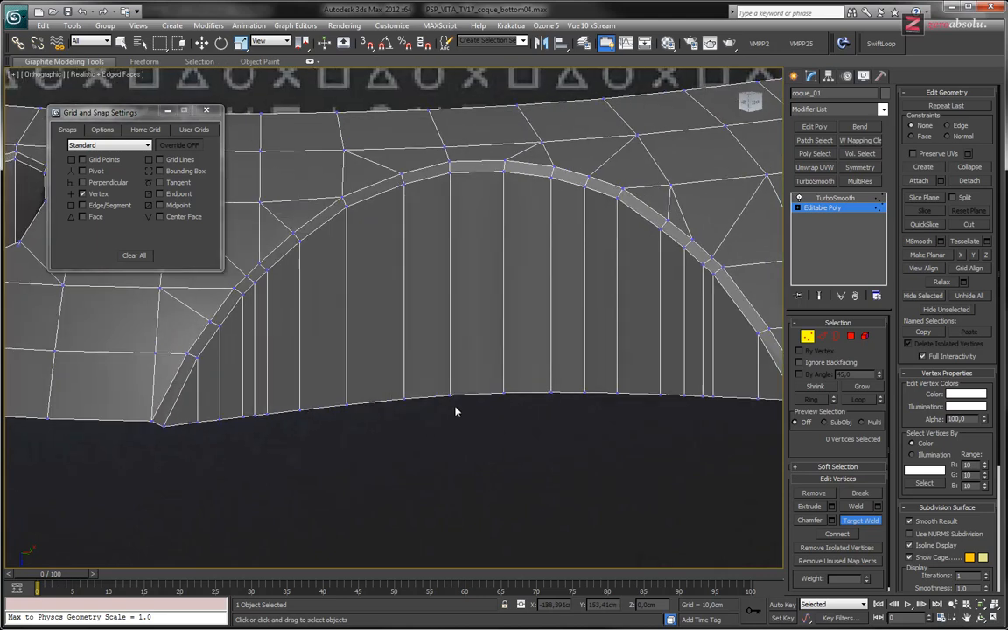
# Select the edge loop along the notch's open lower border and move it down level with the shell's rim in the left view.
pyautogui.rightClick(215, 432)
pyautogui.press('2')
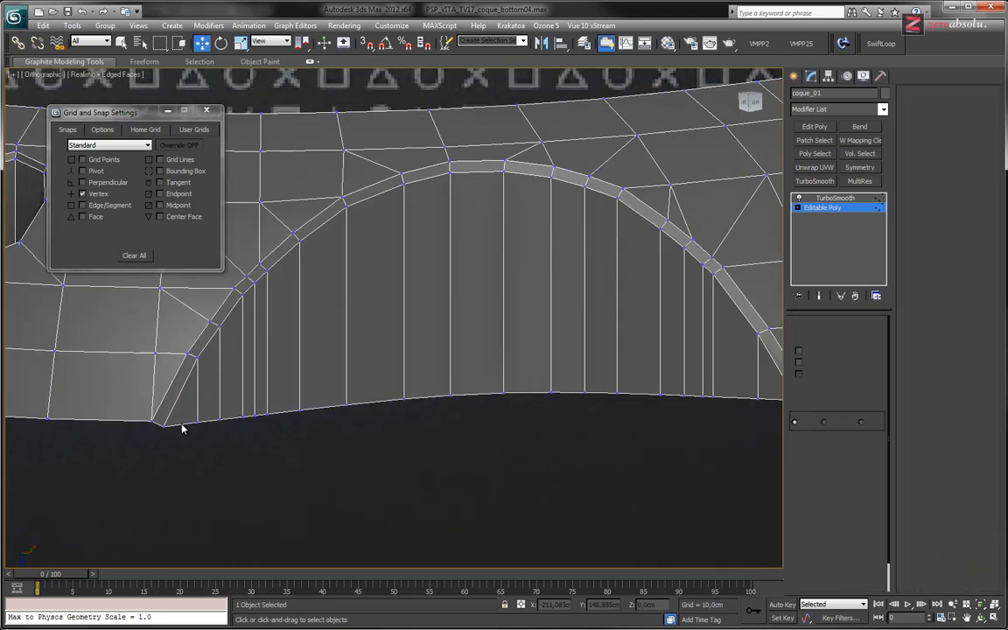
pyautogui.doubleClick(180, 424)
pyautogui.moveTo(664, 396); pyautogui.dragTo(593, 403, button='middle')
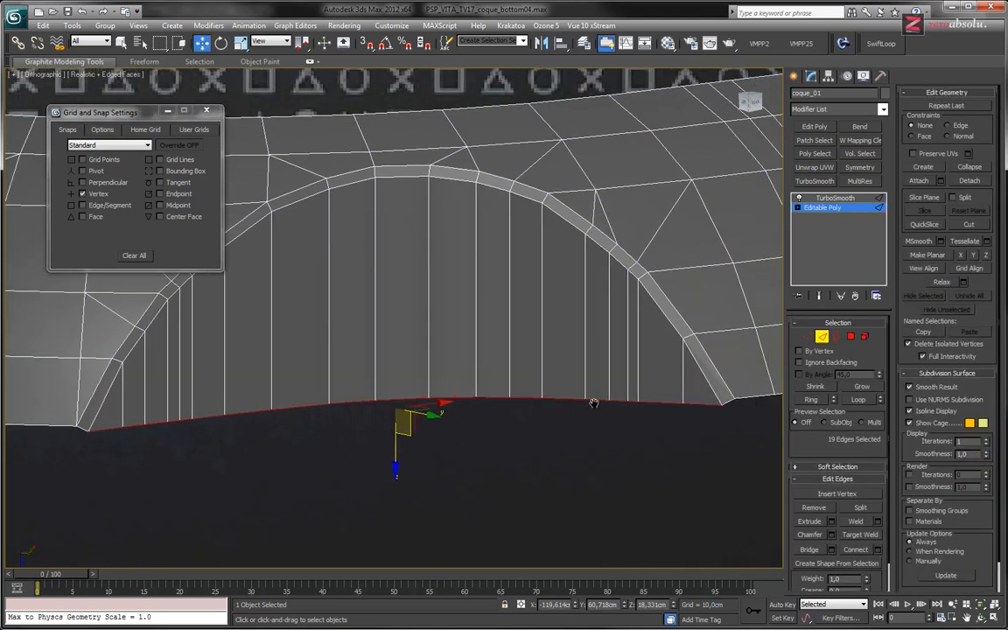
pyautogui.press('l')
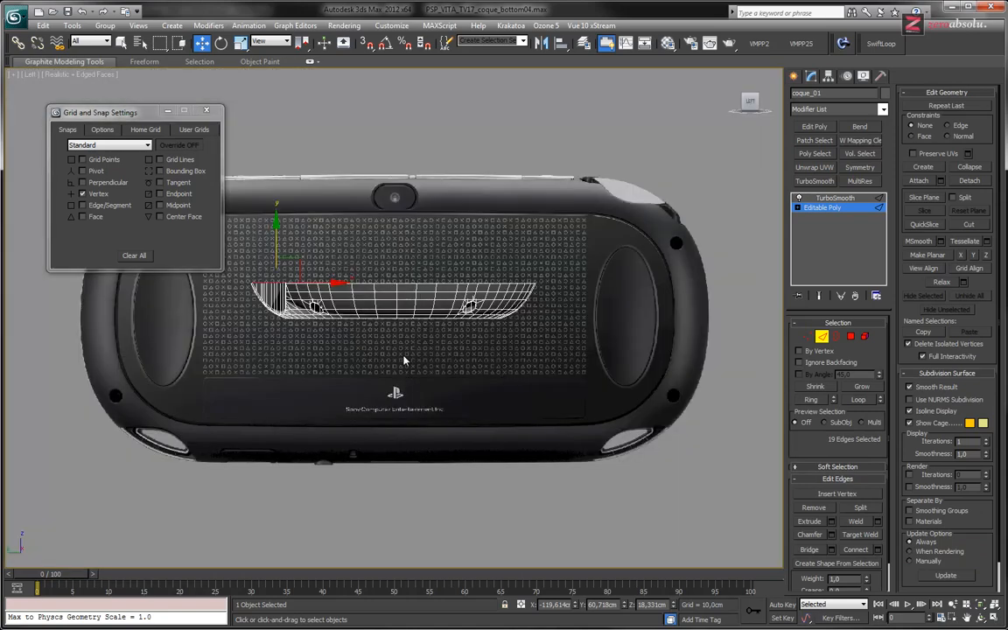
pyautogui.scroll(15, 404, 360)
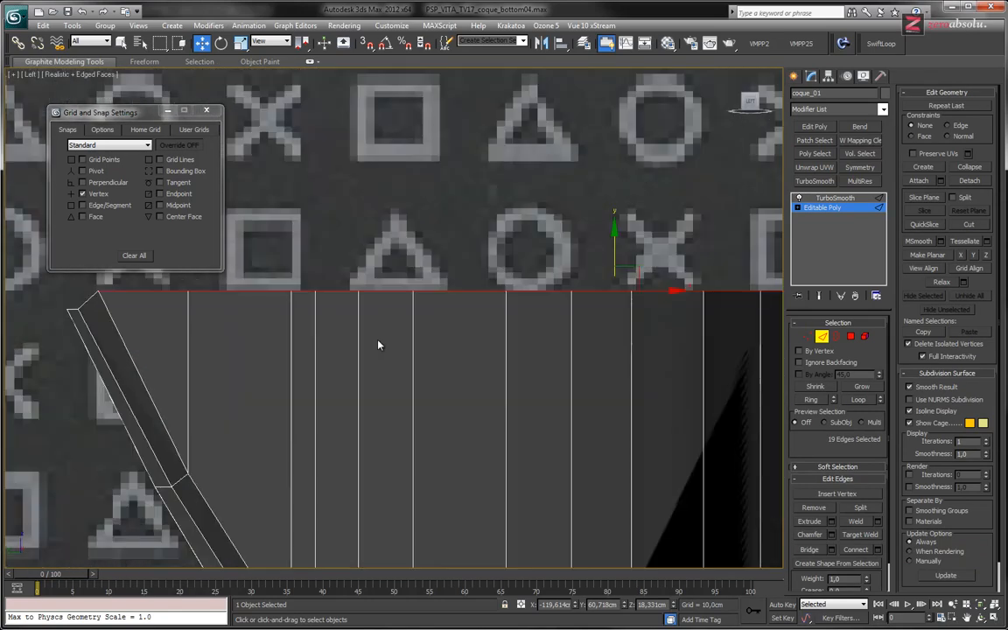
pyautogui.moveTo(378, 345); pyautogui.dragTo(317, 355, button='middle')
pyautogui.scroll(-2, 333, 348)
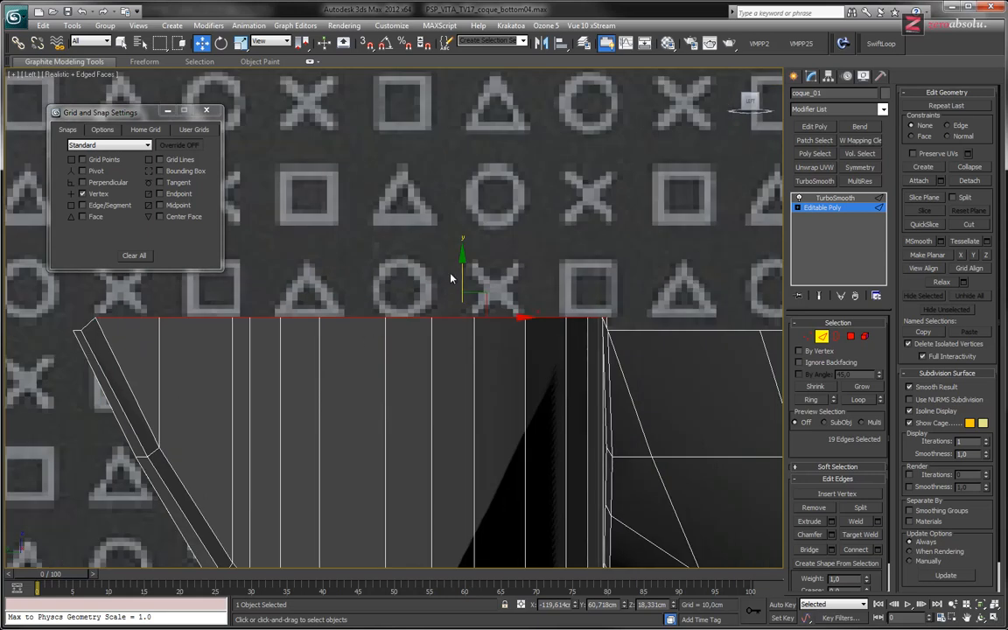
pyautogui.moveTo(461, 271); pyautogui.dragTo(462, 284)
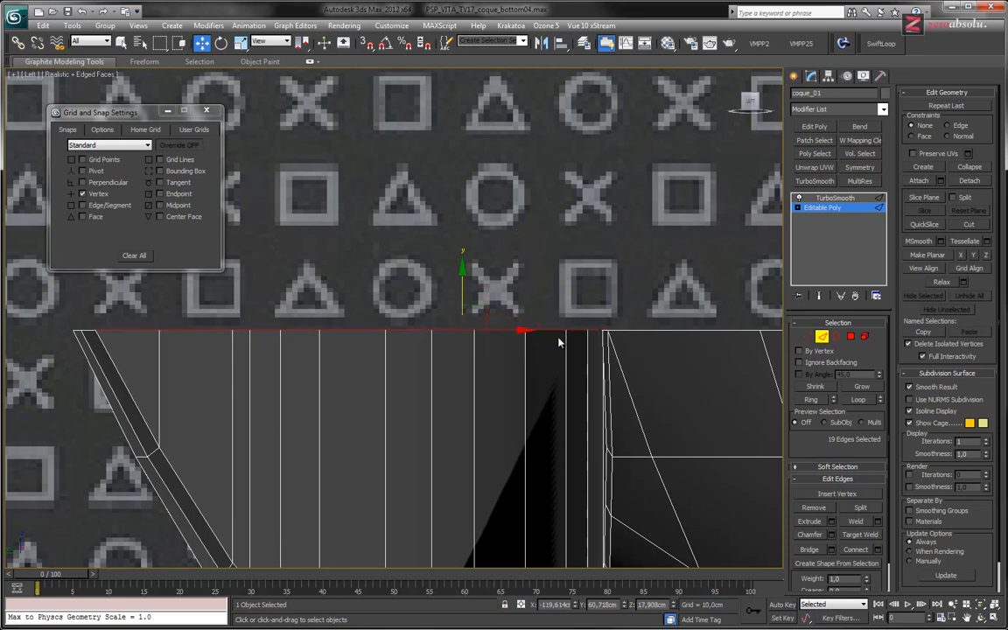
# Fine-tune the height of the selected notch border until it lines up exactly with the adjoining rim edge.
pyautogui.scroll(5, 560, 342)
pyautogui.scroll(-2, 517, 322)
pyautogui.moveTo(517, 322); pyautogui.dragTo(422, 371, button='middle')
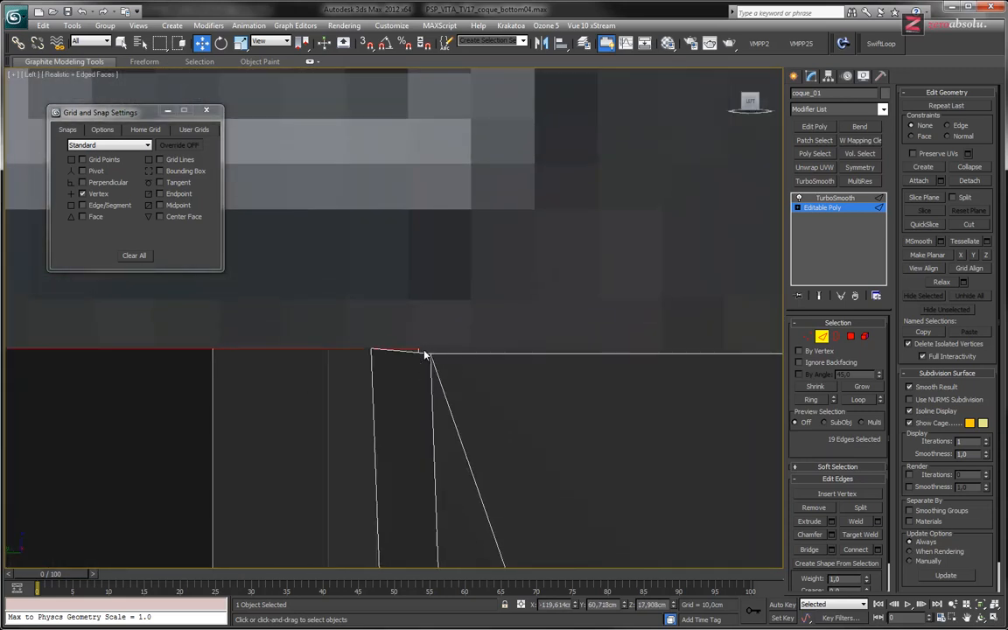
pyautogui.moveTo(411, 348); pyautogui.dragTo(411, 354)
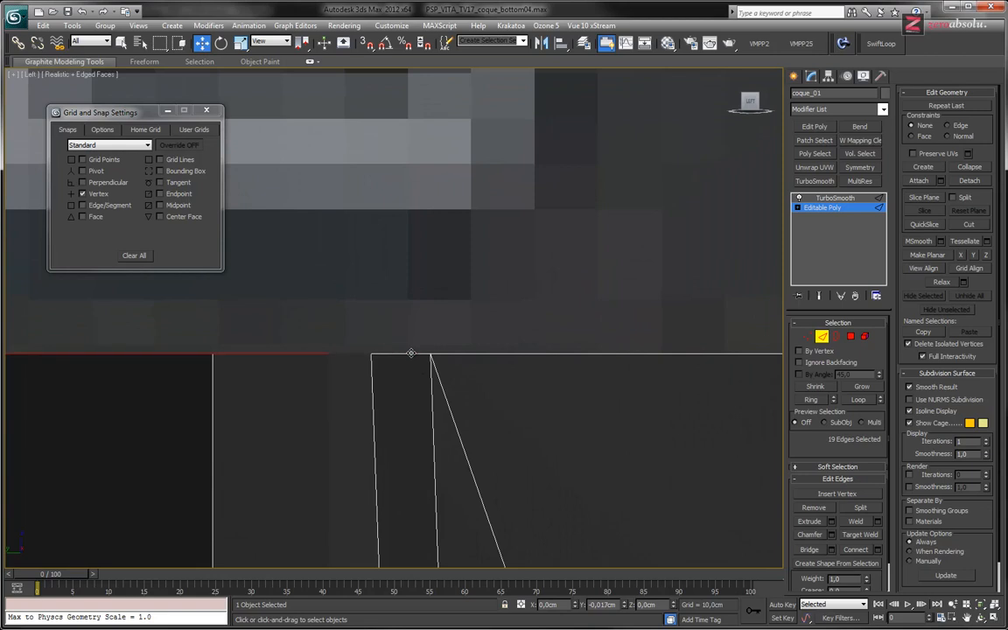
pyautogui.scroll(4, 386, 358)
pyautogui.scroll(3, 498, 326)
pyautogui.moveTo(618, 344); pyautogui.dragTo(348, 365, button='middle')
pyautogui.scroll(4, 362, 356)
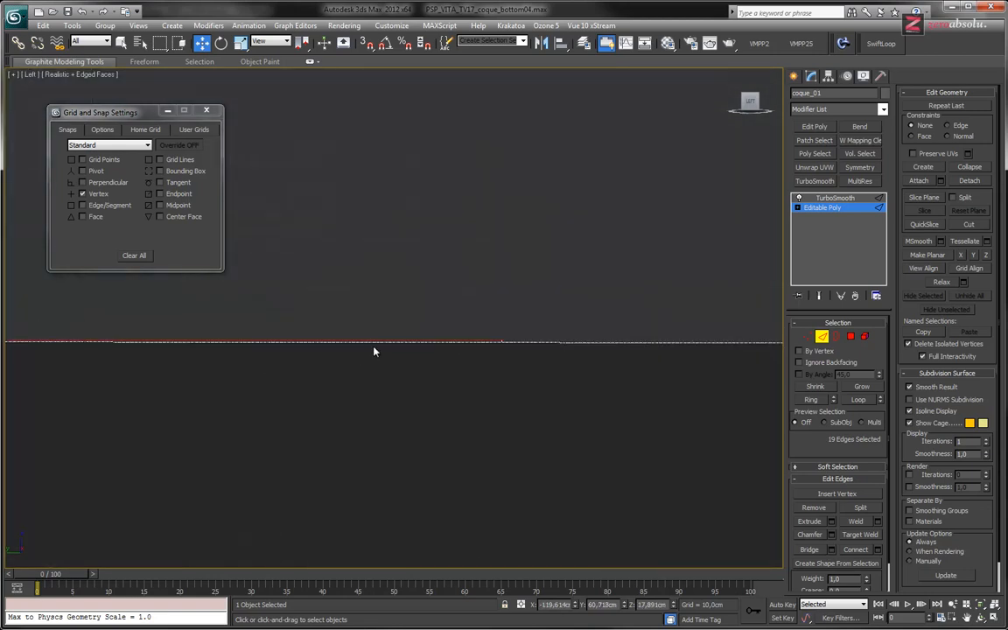
pyautogui.moveTo(412, 339); pyautogui.dragTo(411, 343)
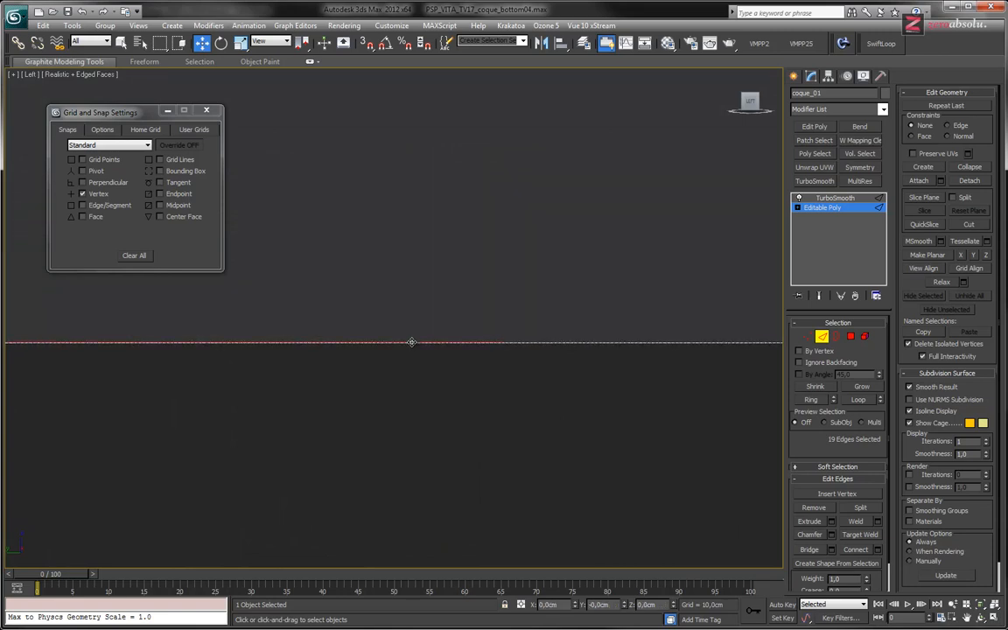
pyautogui.scroll(-8, 411, 342)
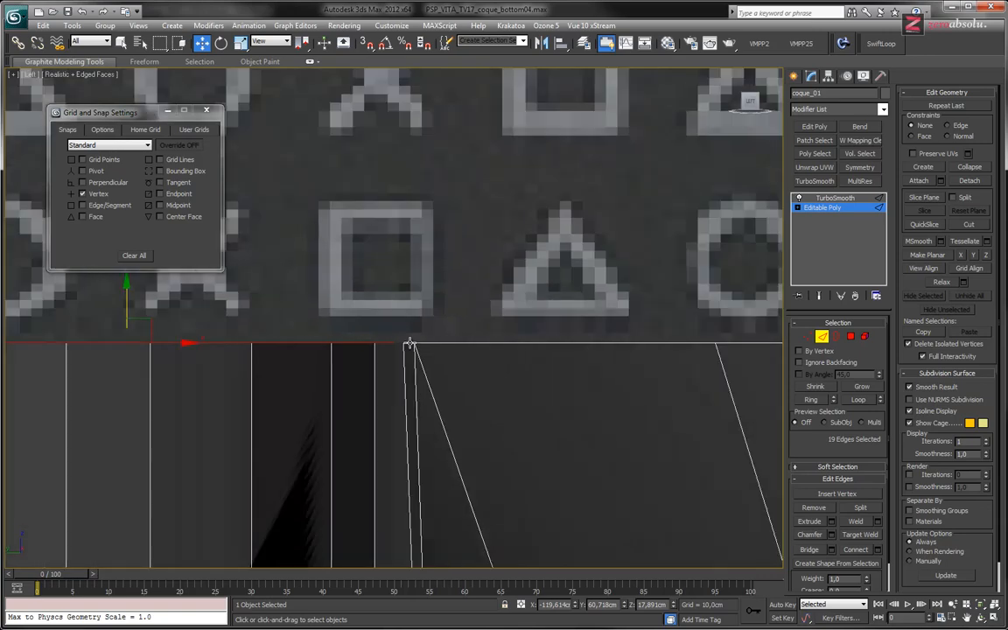
# Turn on the TurboSmooth end result and view the notch from below at an angle.
pyautogui.press('b')
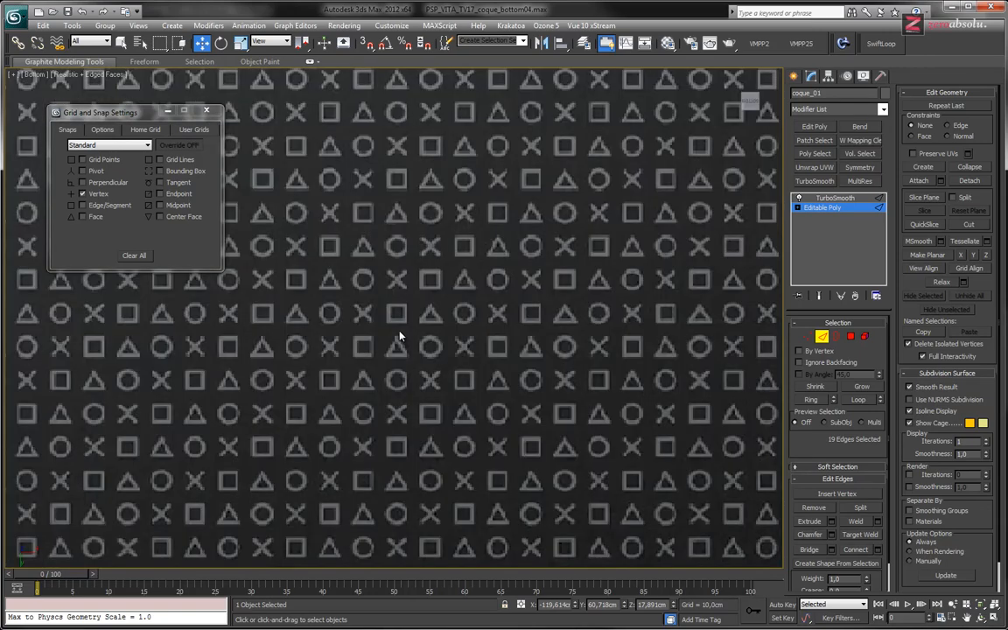
pyautogui.scroll(-10, 437, 345)
pyautogui.keyDown('alt'); pyautogui.moveTo(437, 346); pyautogui.dragTo(445, 385, button='middle'); pyautogui.keyUp('alt')
pyautogui.scroll(10, 426, 367)
pyautogui.scroll(3, 427, 372)
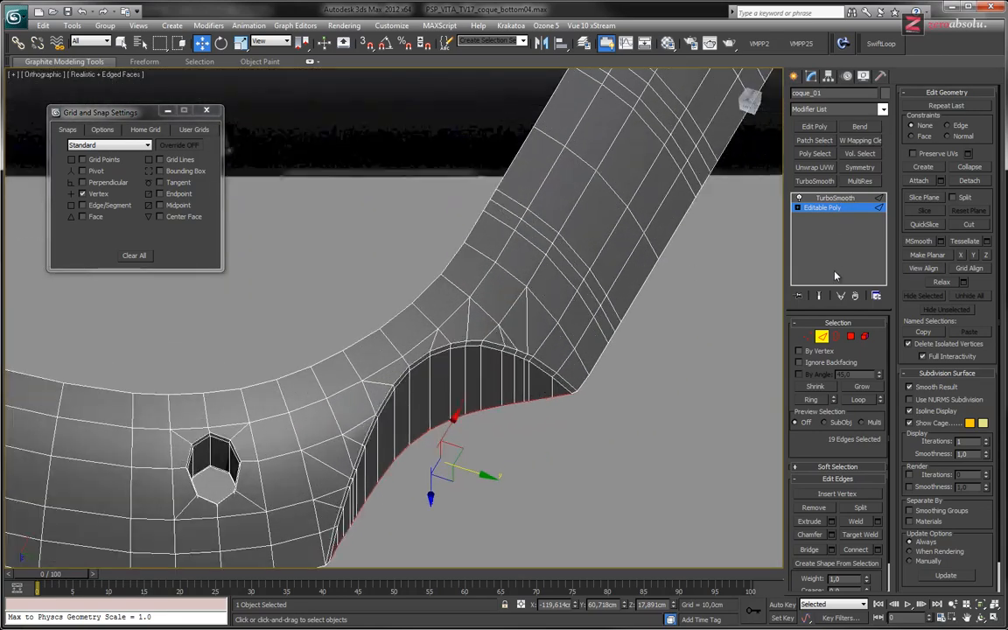
pyautogui.click(820, 296)
pyautogui.keyDown('alt'); pyautogui.moveTo(551, 306); pyautogui.dragTo(541, 376, button='middle'); pyautogui.keyUp('alt')
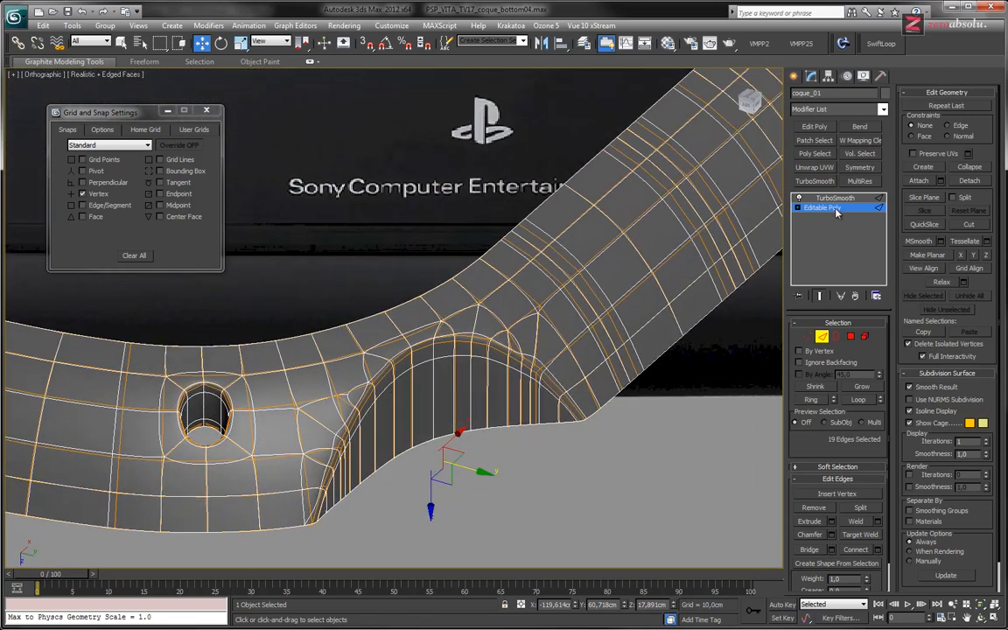
# Leave edge editing, hide the wireframe edges and examine the shading of the smoothed surface around the arched notch.
pyautogui.click(837, 209)
pyautogui.press('F3')
pyautogui.press('F3')
pyautogui.press('F4')
pyautogui.keyDown('alt'); pyautogui.moveTo(511, 340); pyautogui.dragTo(484, 423, button='middle'); pyautogui.keyUp('alt')
pyautogui.keyDown('alt'); pyautogui.moveTo(308, 452); pyautogui.dragTo(468, 378, button='middle'); pyautogui.keyUp('alt')
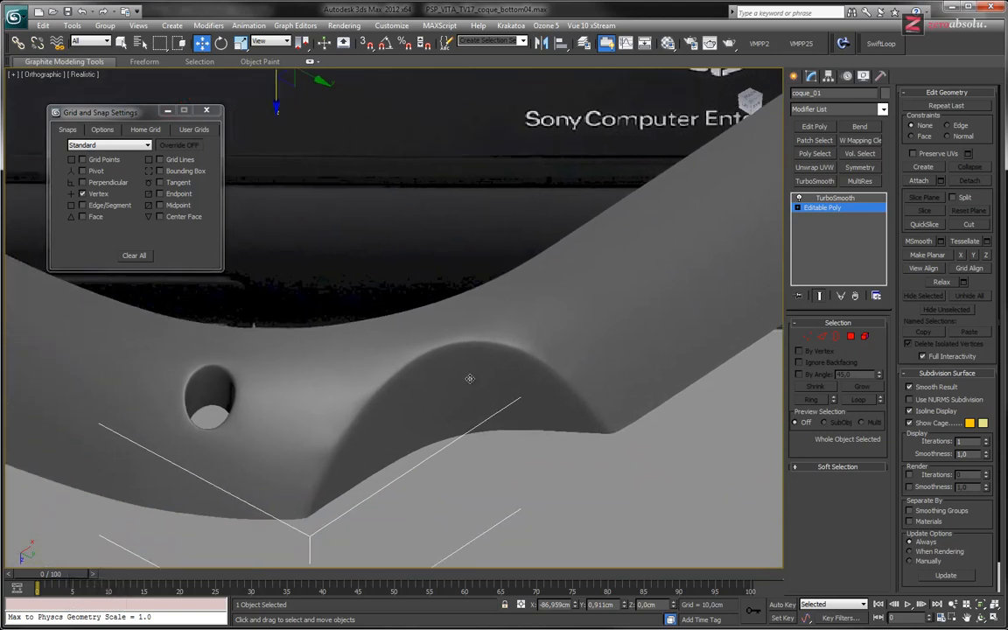
pyautogui.scroll(5, 343, 388)
pyautogui.moveTo(357, 433); pyautogui.dragTo(405, 281, button='middle')
pyautogui.scroll(-5, 403, 294)
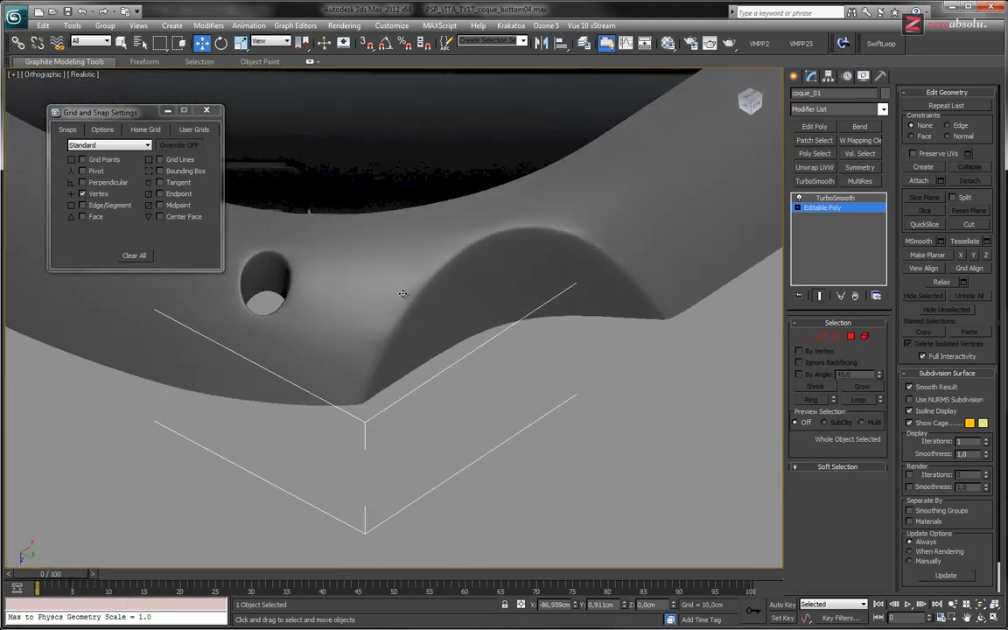
pyautogui.moveTo(551, 255); pyautogui.dragTo(532, 354, button='middle')
pyautogui.scroll(2, 533, 351)
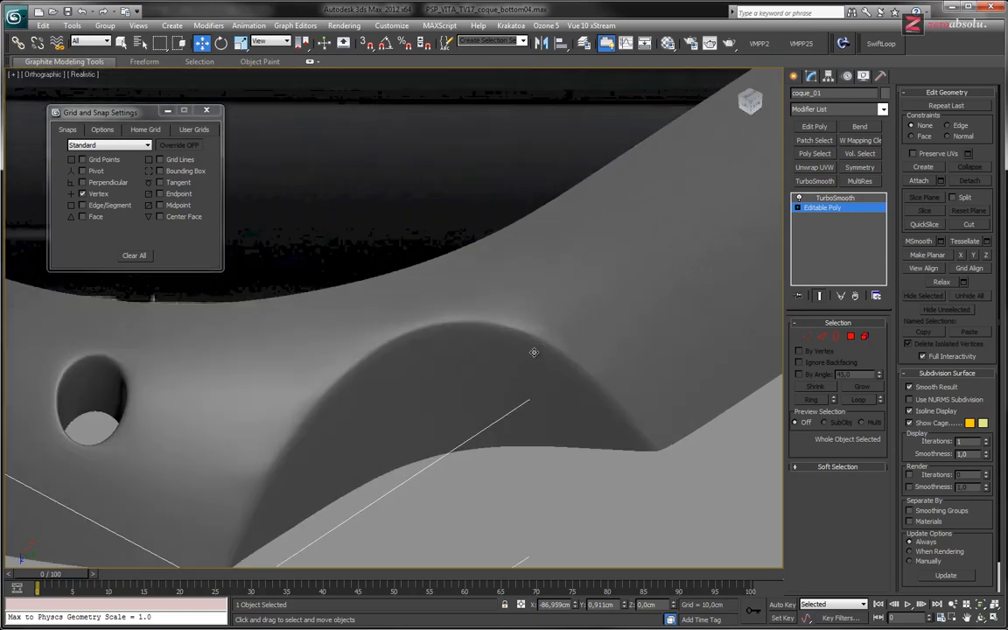
pyautogui.scroll(-2, 529, 340)
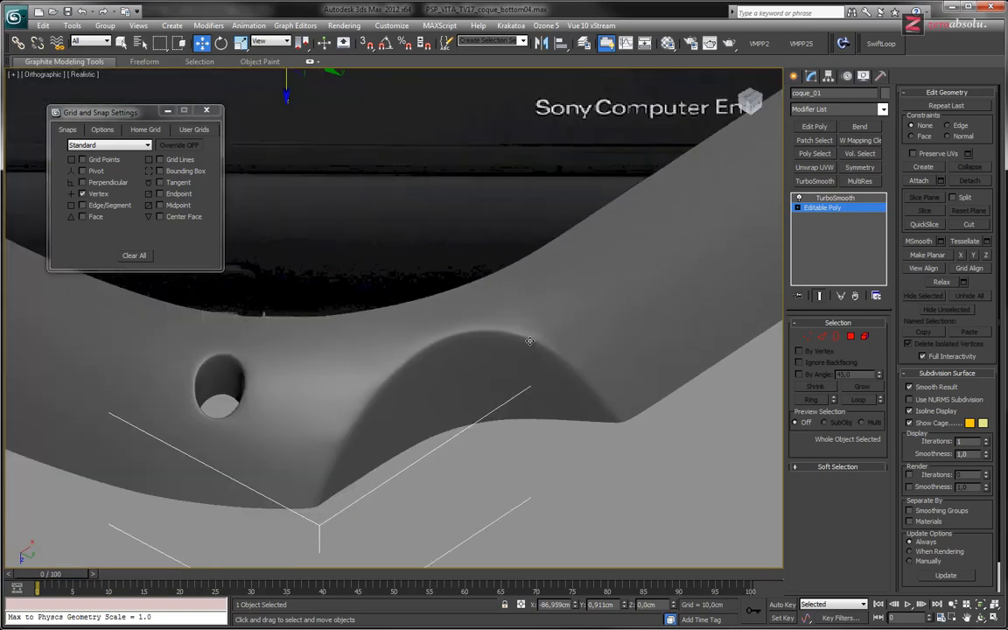
# Turn off the smoothed end result and display the cage edges along the left side of the notch.
pyautogui.click(796, 209)
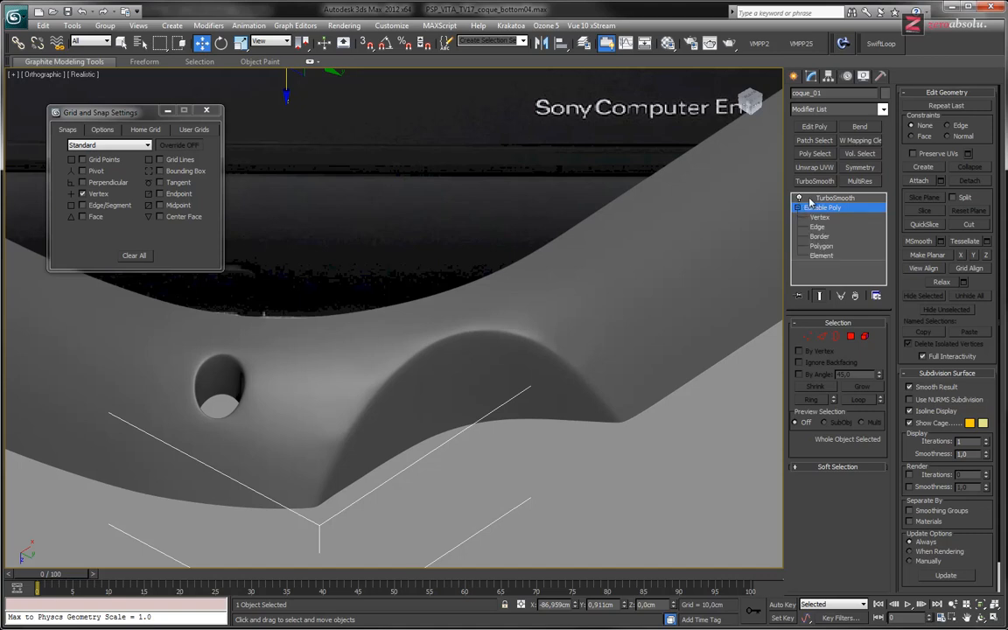
pyautogui.click(820, 297)
pyautogui.keyDown('alt'); pyautogui.moveTo(588, 322); pyautogui.dragTo(567, 338, button='middle'); pyautogui.keyUp('alt')
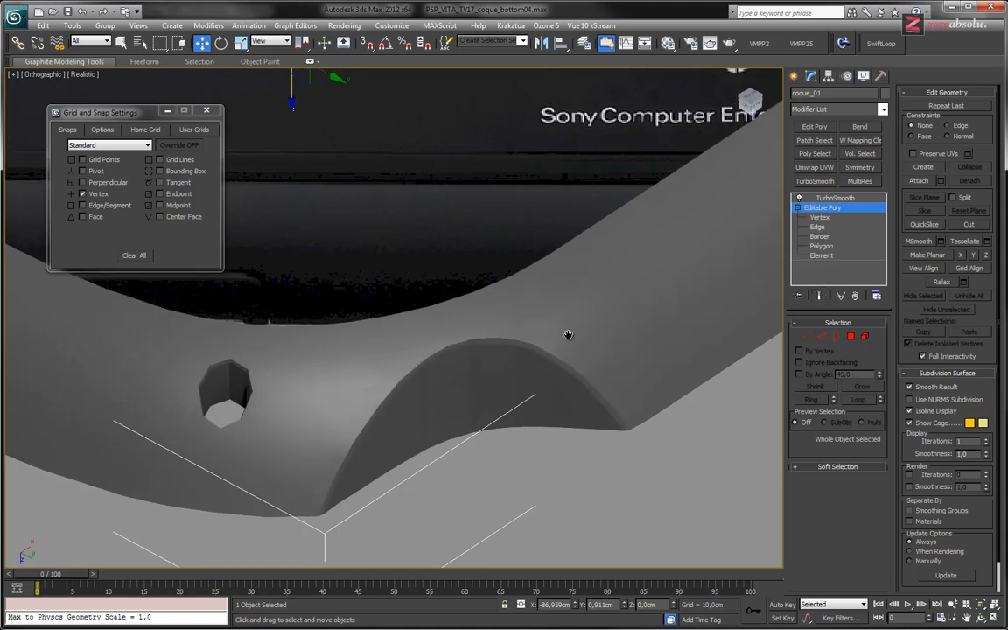
pyautogui.press('F4')
pyautogui.moveTo(452, 331)
pyautogui.keyDown('alt'); pyautogui.mouseDown(button='middle')
pyautogui.moveTo(447, 356)
pyautogui.moveTo(535, 332)
pyautogui.moveTo(436, 345)
pyautogui.moveTo(461, 311)
pyautogui.mouseUp(button='middle'); pyautogui.keyUp('alt')
pyautogui.scroll(3, 447, 356)
pyautogui.scroll(2, 437, 346)
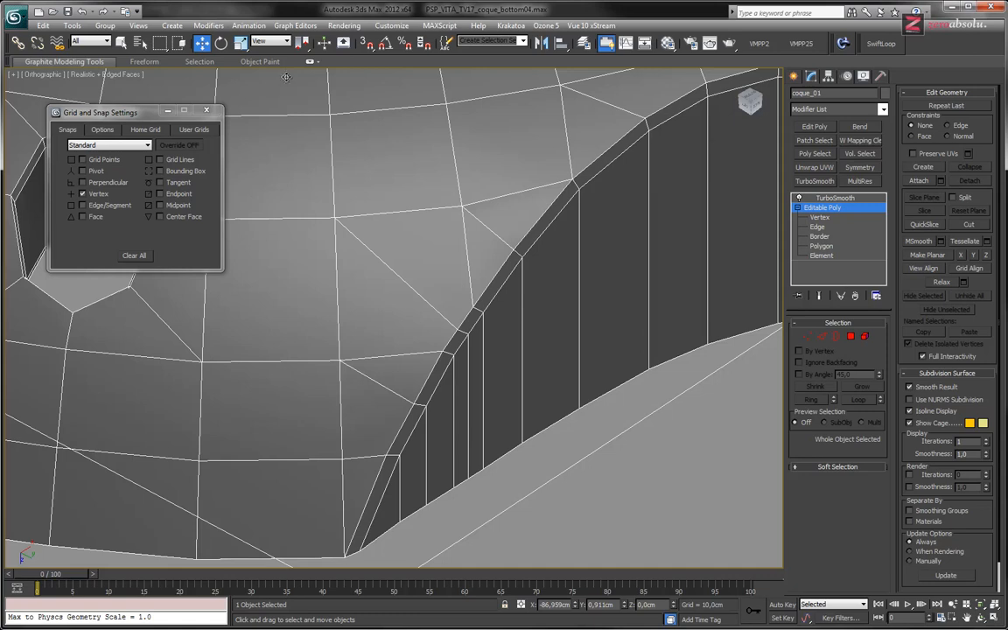
# Cut new edges parallel to the notch's rim, from the shell's lower border up the arch's left side.
pyautogui.click(969, 225)
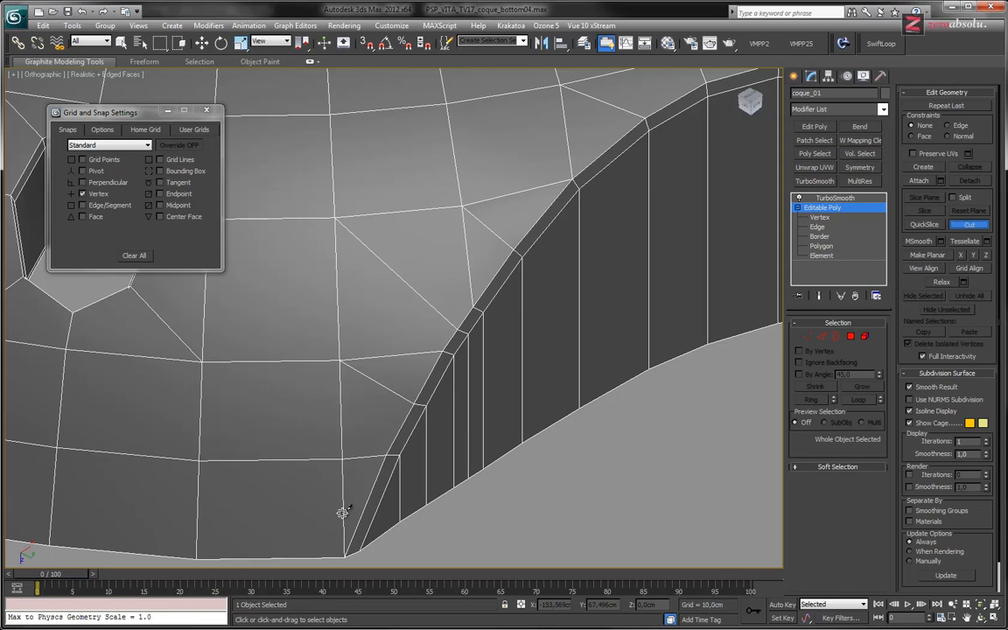
pyautogui.click(310, 557)
pyautogui.click(342, 460)
pyautogui.click(398, 352)
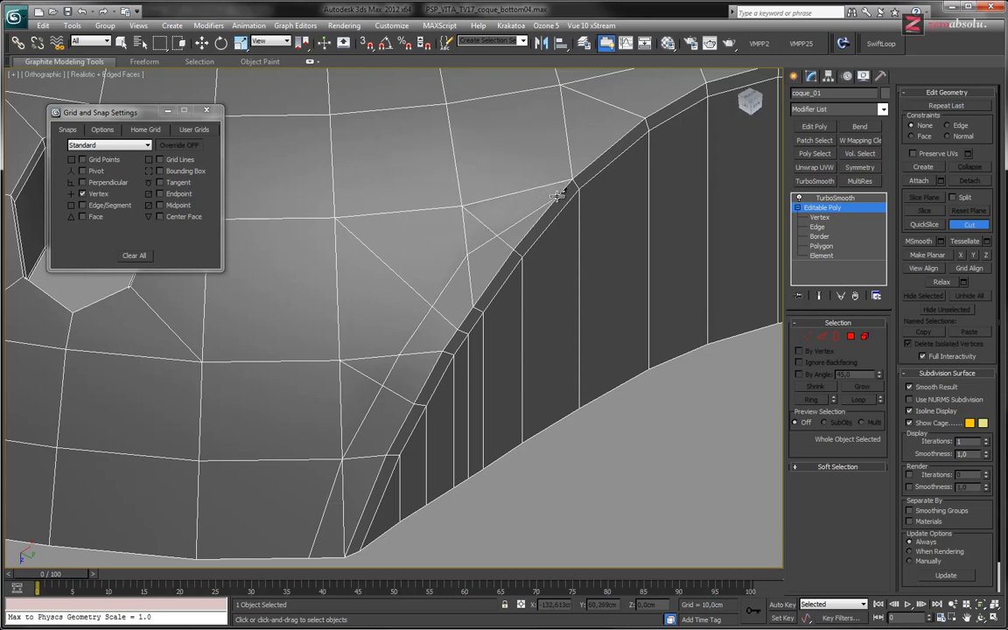
# Continue the parallel cut along the arch's upper left shoulder towards its crown.
pyautogui.moveTo(560, 229); pyautogui.dragTo(499, 294, button='middle')
pyautogui.keyDown('alt'); pyautogui.moveTo(413, 335); pyautogui.dragTo(472, 302, button='middle'); pyautogui.keyUp('alt')
pyautogui.moveTo(311, 383); pyautogui.dragTo(659, 305, button='middle')
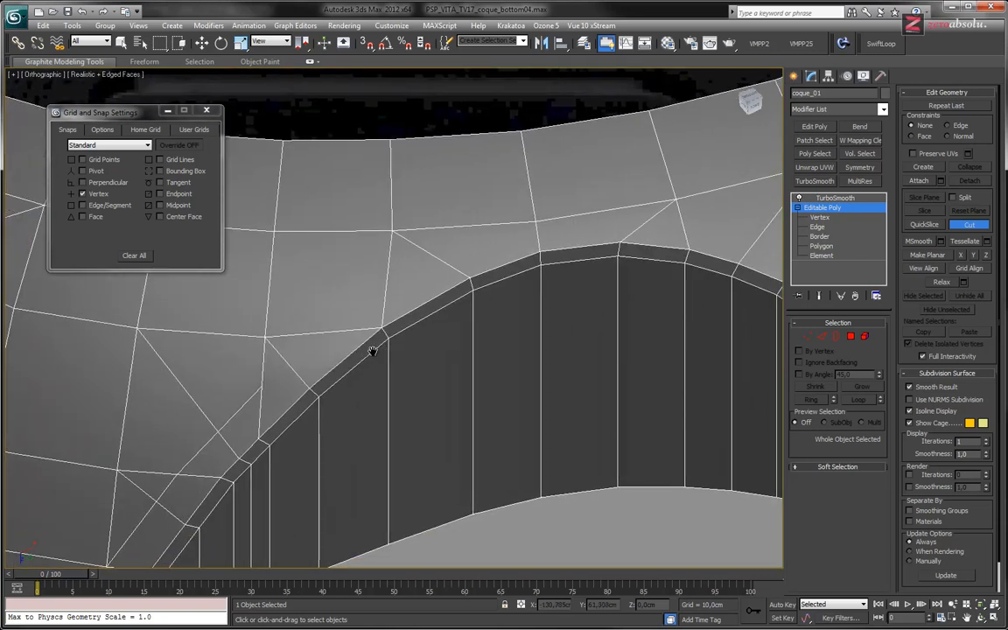
pyautogui.moveTo(373, 351); pyautogui.dragTo(384, 352, button='middle')
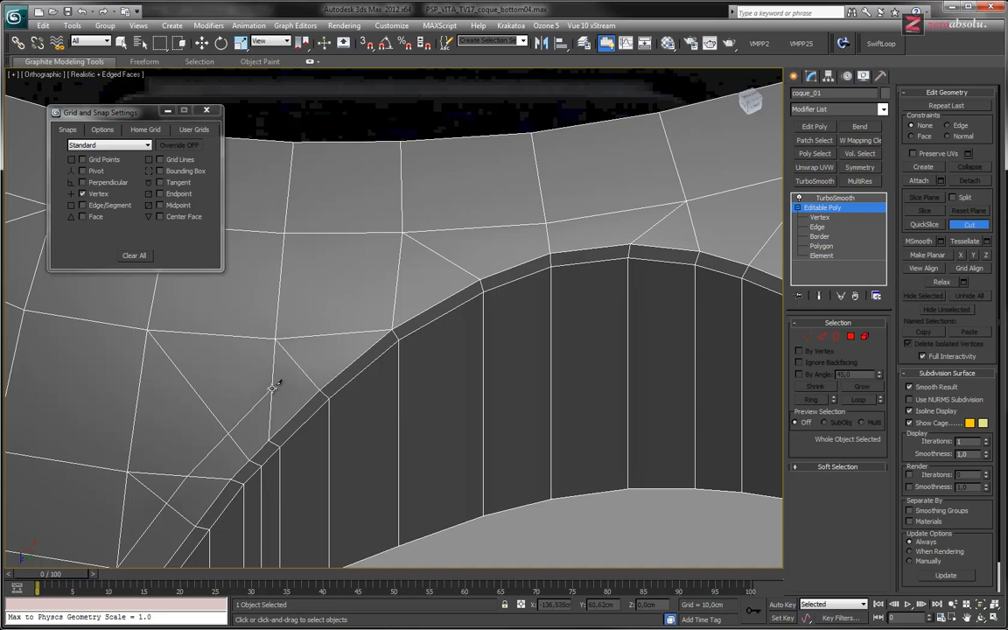
pyautogui.click(340, 333)
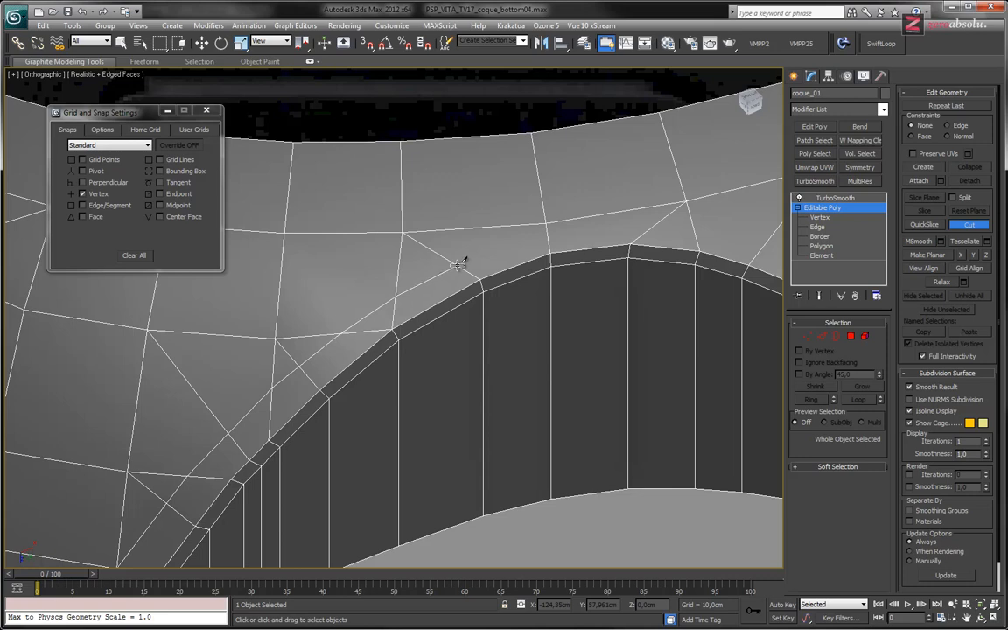
pyautogui.click(548, 232)
pyautogui.rightClick(559, 295)
# Extend the cut across the arch's crown and down its right shoulder, undoing the last cut.
pyautogui.keyDown('alt'); pyautogui.moveTo(590, 319); pyautogui.dragTo(500, 312, button='middle'); pyautogui.keyUp('alt')
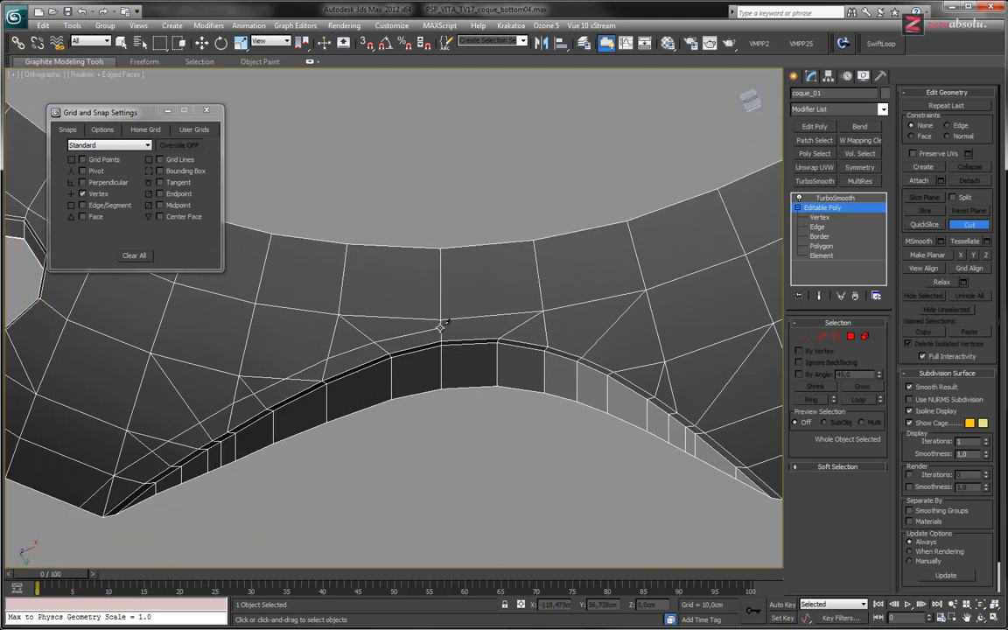
pyautogui.scroll(2, 443, 324)
pyautogui.moveTo(443, 322); pyautogui.dragTo(322, 317, button='middle')
pyautogui.click(310, 317)
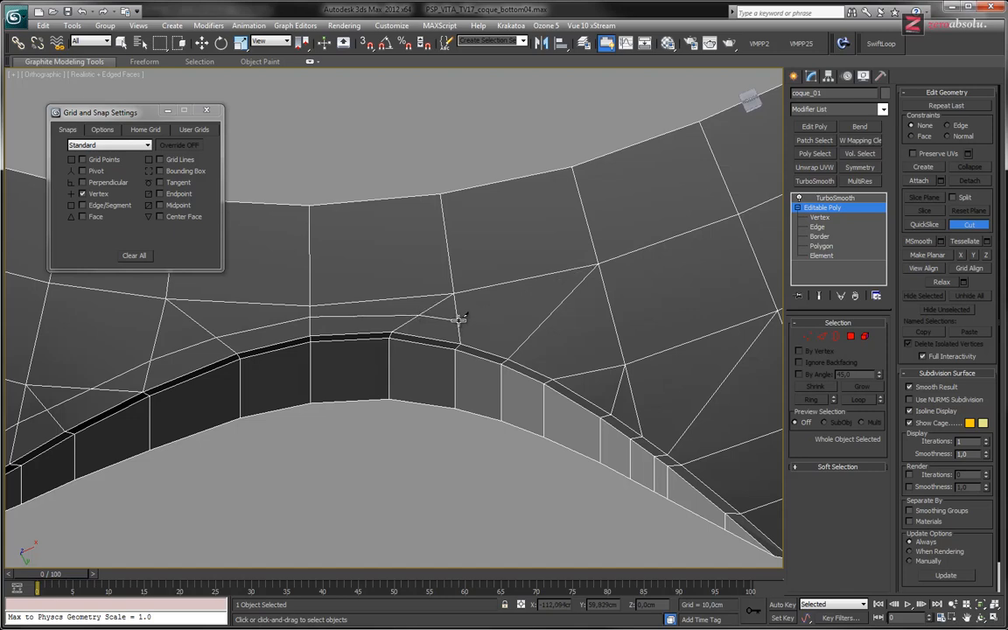
pyautogui.click(458, 318)
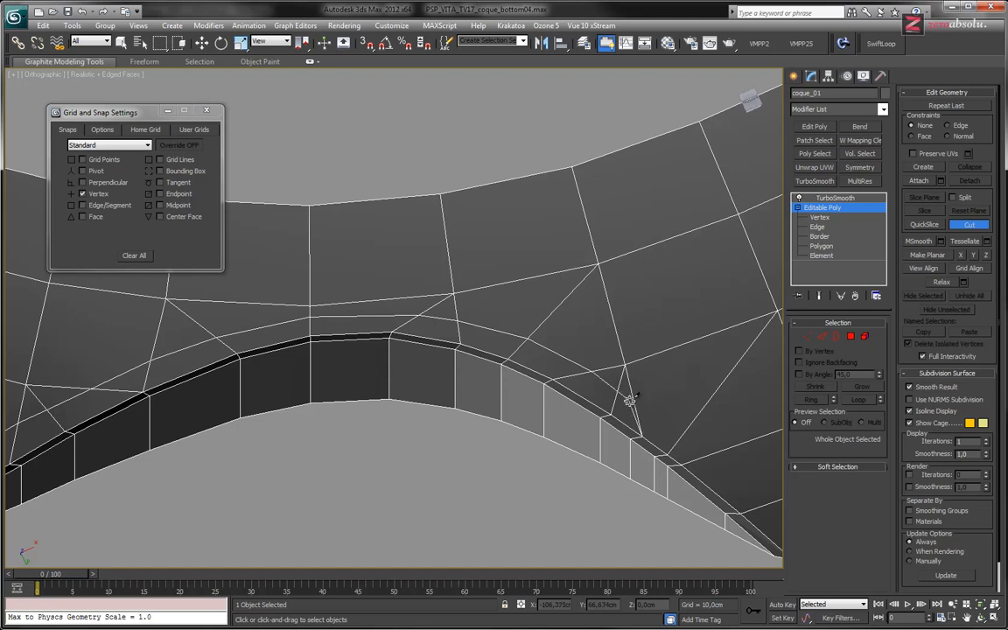
pyautogui.hotkey('ctrl', 'z')
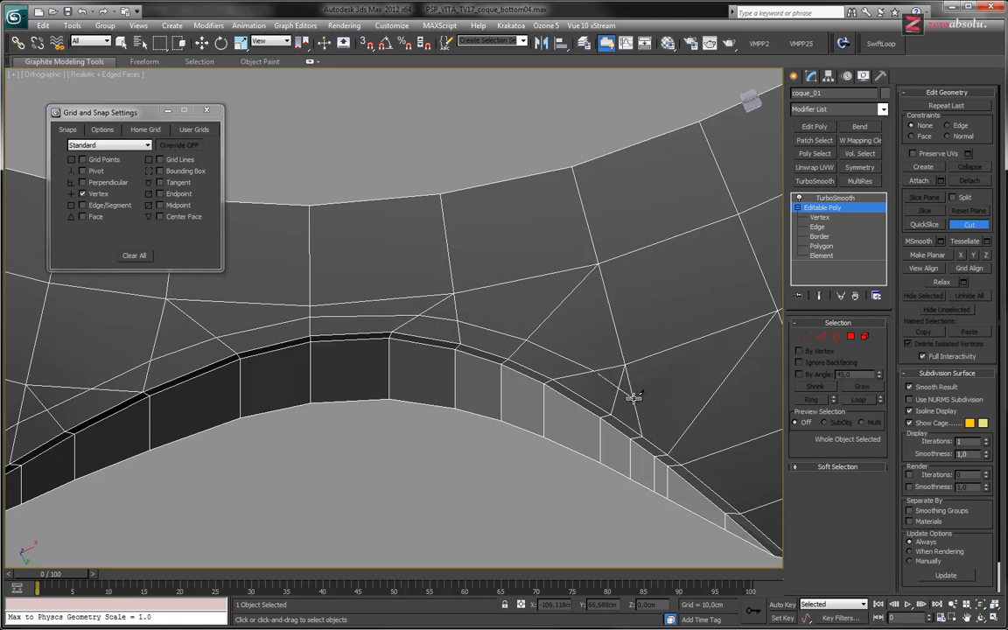
# Finish the parallel cut down the arch's right side to the shell's lower border.
pyautogui.moveTo(670, 438); pyautogui.dragTo(401, 343, button='middle')
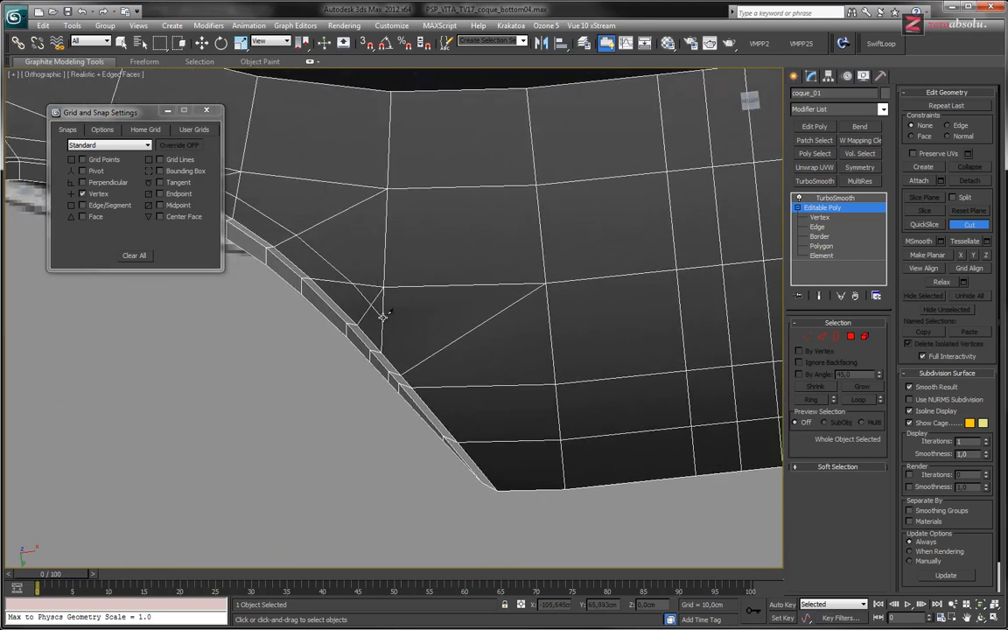
pyautogui.click(383, 318)
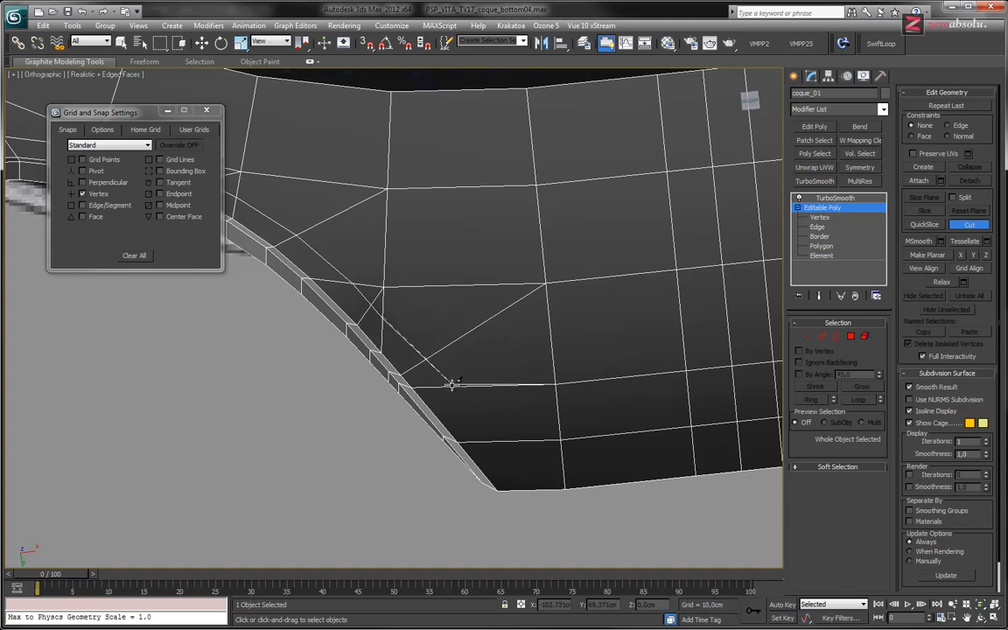
pyautogui.click(449, 385)
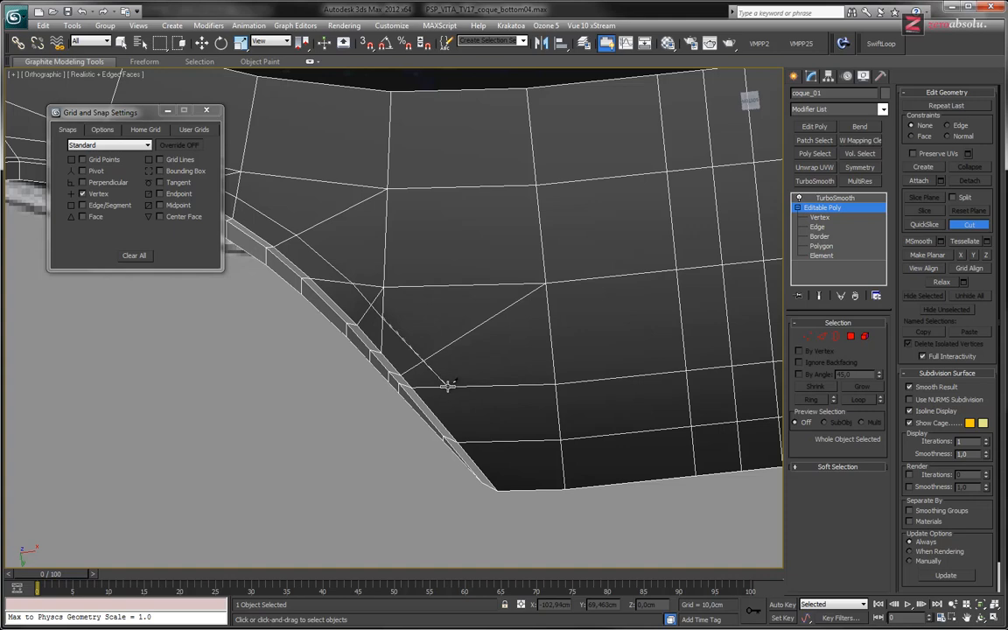
pyautogui.click(495, 442)
pyautogui.click(525, 490)
pyautogui.rightClick(437, 336)
# Turn on the smoothed end result and inspect the notch's new edge flow with and without wireframe edges.
pyautogui.keyDown('alt'); pyautogui.moveTo(437, 336); pyautogui.dragTo(557, 361, button='middle'); pyautogui.keyUp('alt')
pyautogui.click(819, 297)
pyautogui.keyDown('alt'); pyautogui.moveTo(620, 324); pyautogui.dragTo(558, 288, button='middle'); pyautogui.keyUp('alt')
pyautogui.press('F4')
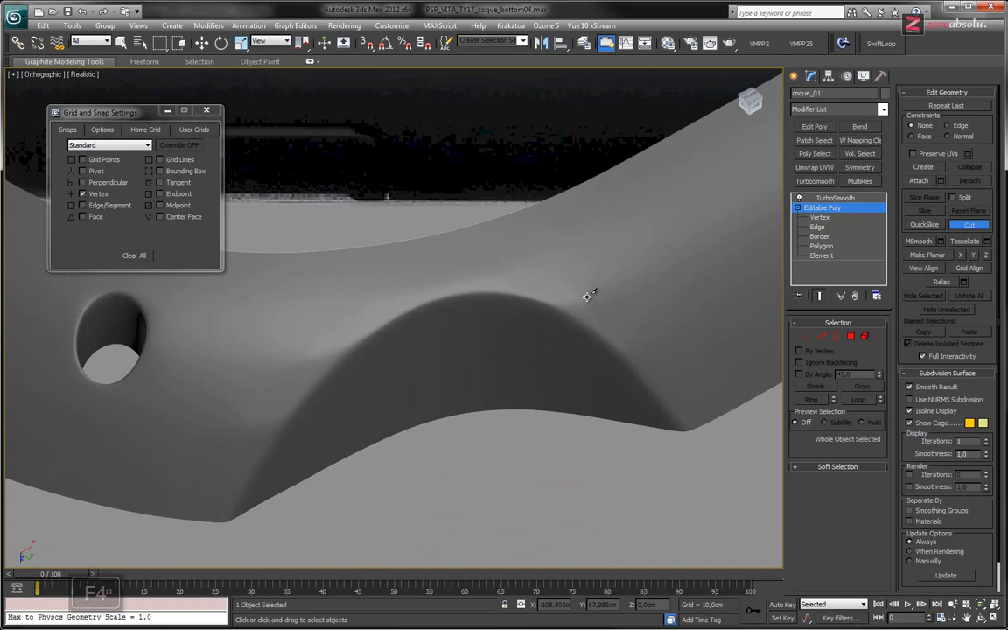
pyautogui.press('F4')
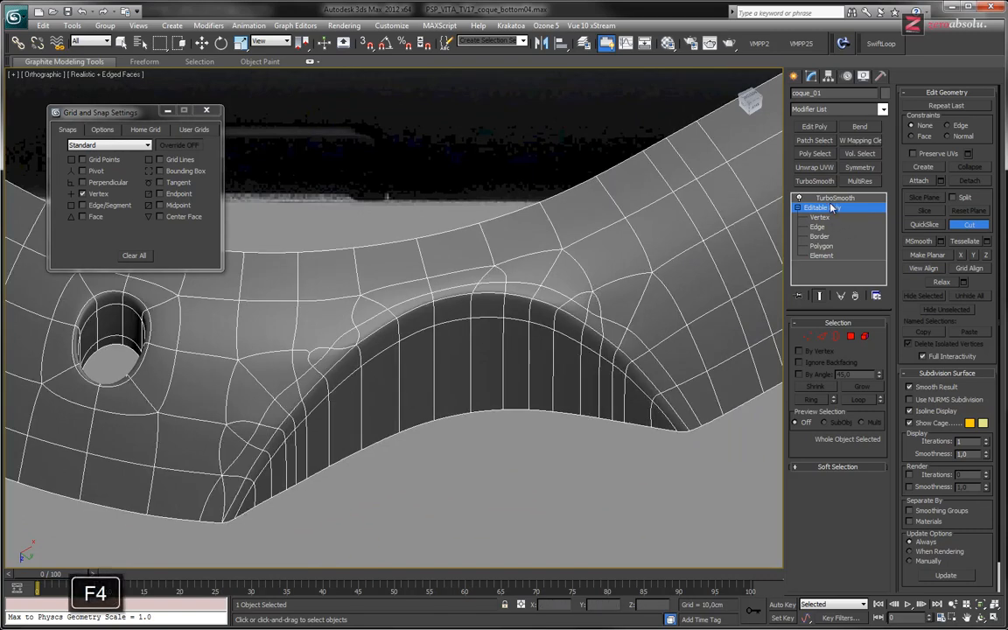
# Turn off the smoothed end result and remove the short vertical edge in the shell face at the notch's lower left corner.
pyautogui.click(821, 296)
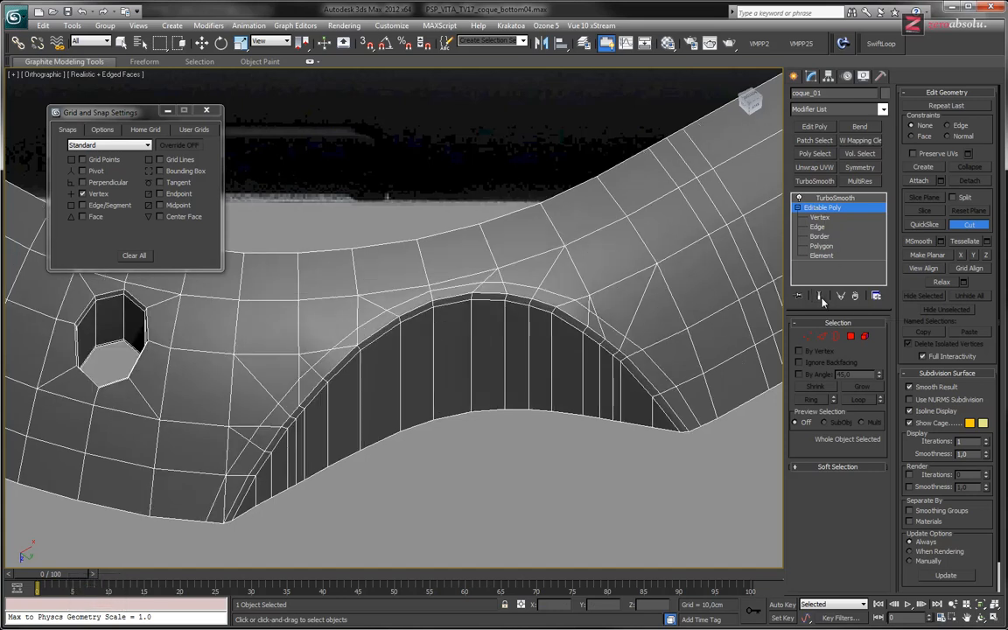
pyautogui.scroll(5, 562, 314)
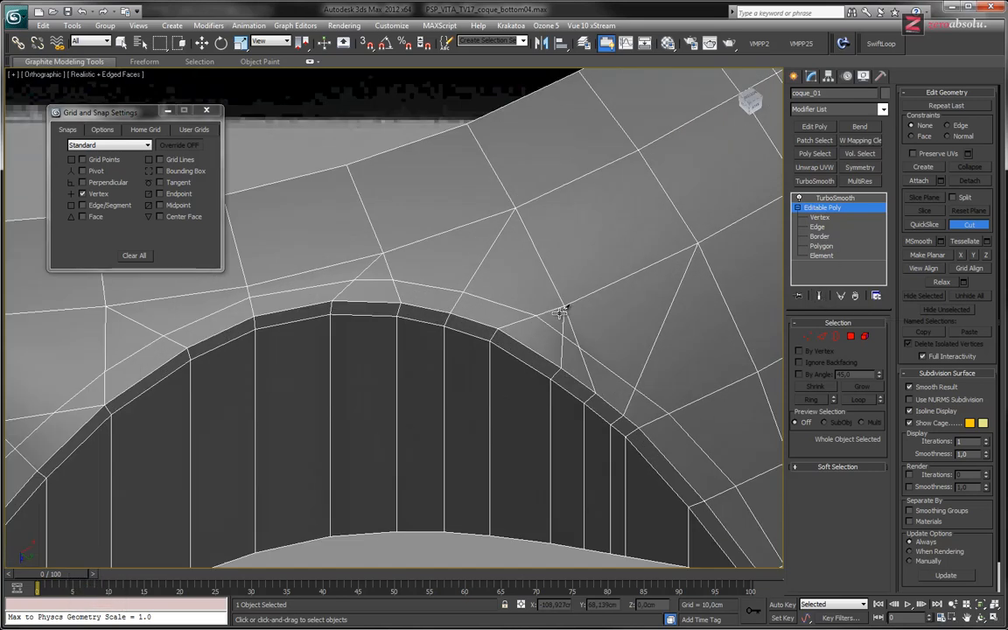
pyautogui.scroll(2, 564, 311)
pyautogui.moveTo(569, 342); pyautogui.dragTo(405, 414, button='middle')
pyautogui.press('w')
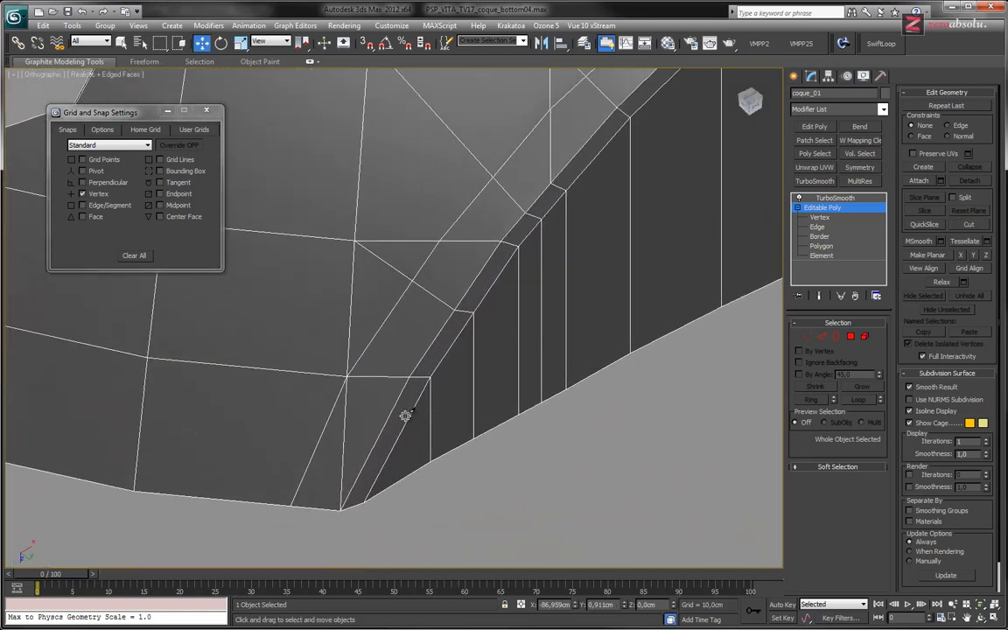
pyautogui.press('2')
pyautogui.click(343, 433)
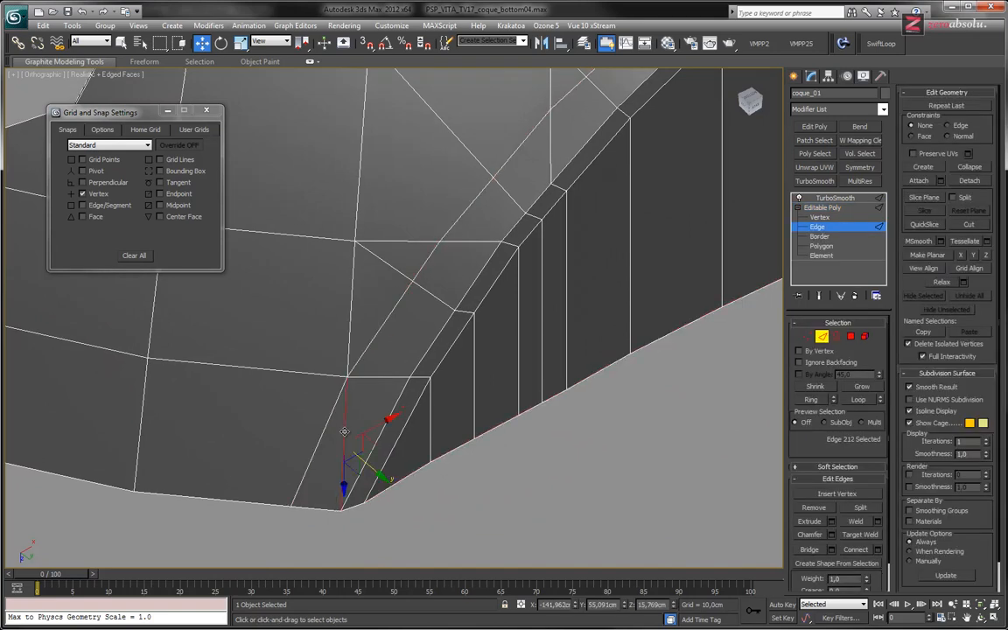
pyautogui.click(455, 396)
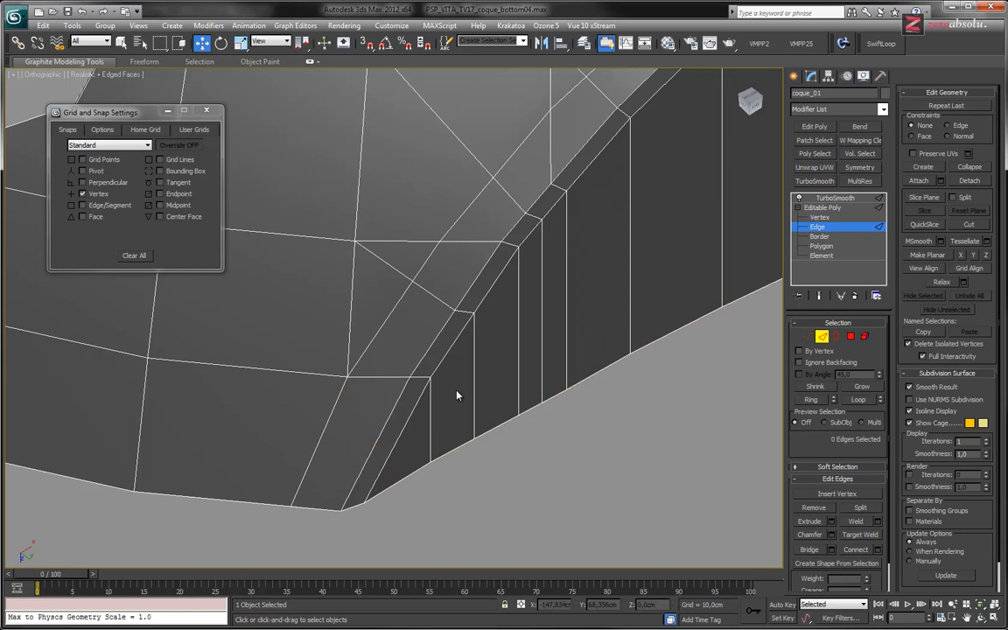
# Try removing the inner segment of the lowest diagonal edge on the arch's left side, then undo the removal.
pyautogui.click(427, 292)
pyautogui.press('BackSpace')
pyautogui.click(394, 271)
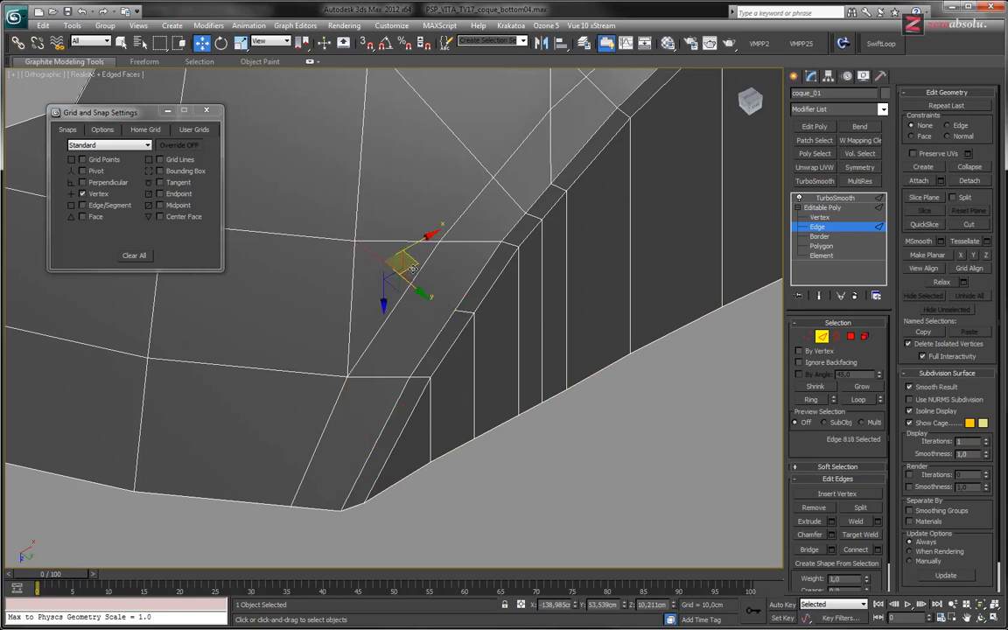
pyautogui.moveTo(431, 295); pyautogui.dragTo(427, 322, button='middle')
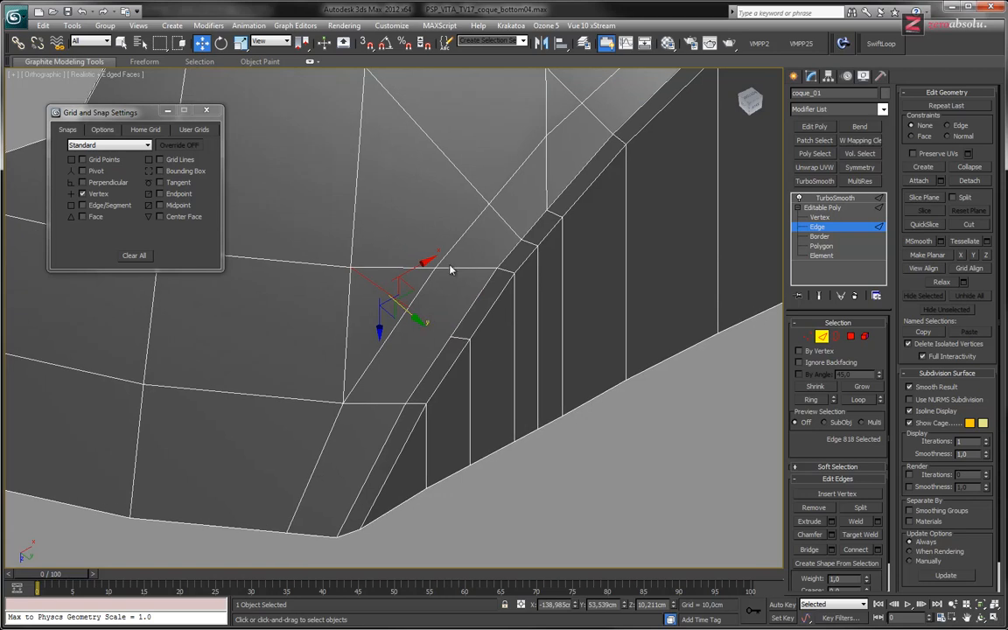
pyautogui.hotkey('ctrl', 'z')
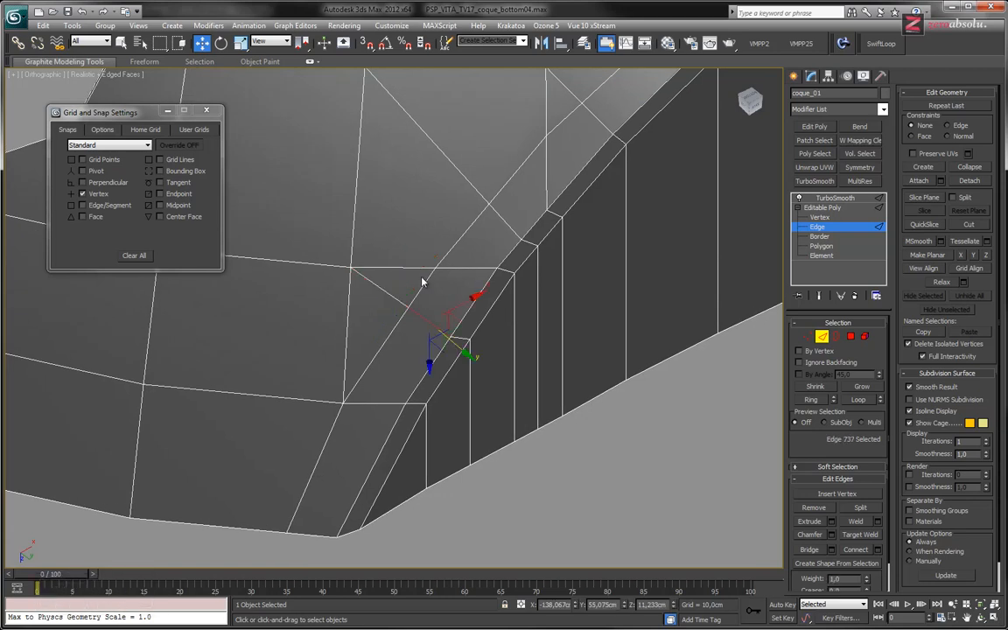
# Remove both segments of the lowest diagonal edge on the arch's left side, including their leftover vertices.
pyautogui.moveTo(408, 301)
pyautogui.mouseDown(button='middle')
pyautogui.moveTo(417, 288)
pyautogui.moveTo(436, 305)
pyautogui.moveTo(435, 294)
pyautogui.moveTo(404, 318)
pyautogui.mouseUp(button='middle')
pyautogui.hotkey('ctrl', 'q')
pyautogui.hotkey('ctrl', 'q')
pyautogui.scroll(-2, 437, 296)
pyautogui.scroll(2, 430, 338)
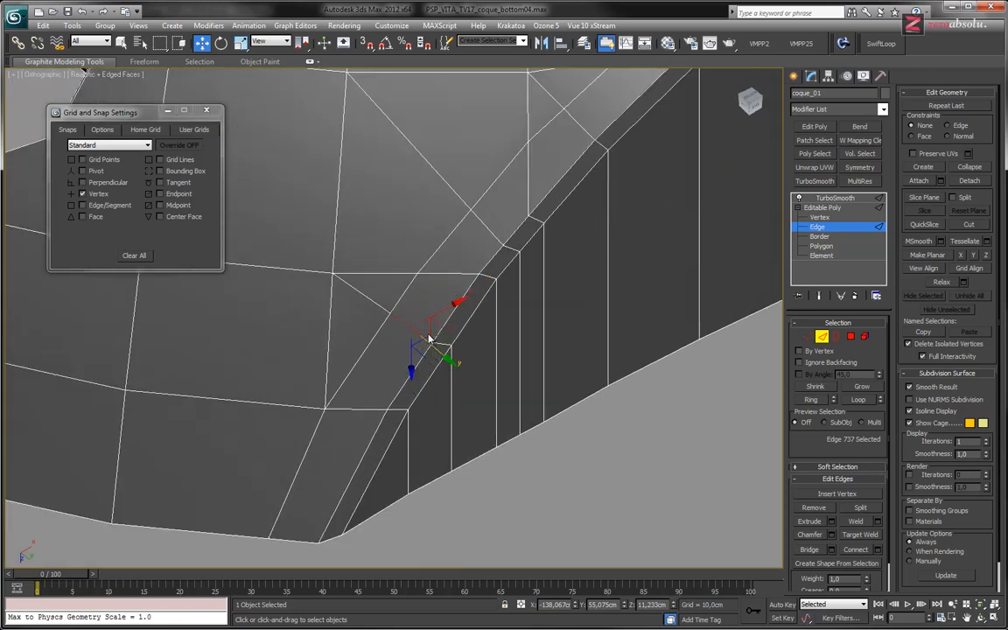
pyautogui.click(376, 307)
pyautogui.hotkey('ctrl', 'BackSpace')
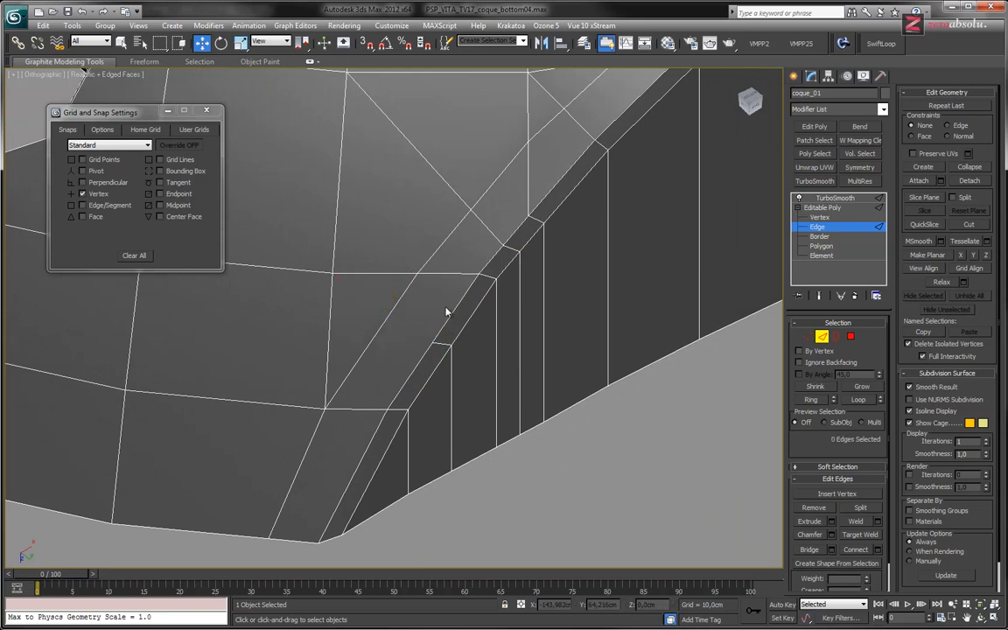
# Remove both segments of the next diagonal edge up the arch's left side, across the parallel cut.
pyautogui.scroll(2, 498, 302)
pyautogui.moveTo(499, 302); pyautogui.dragTo(494, 330, button='middle')
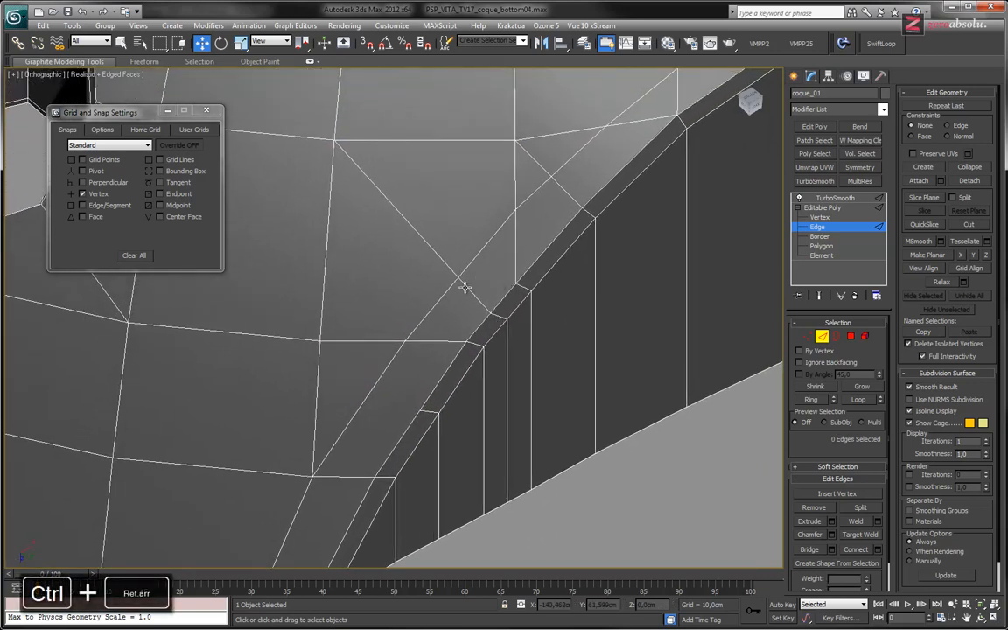
pyautogui.click(469, 290)
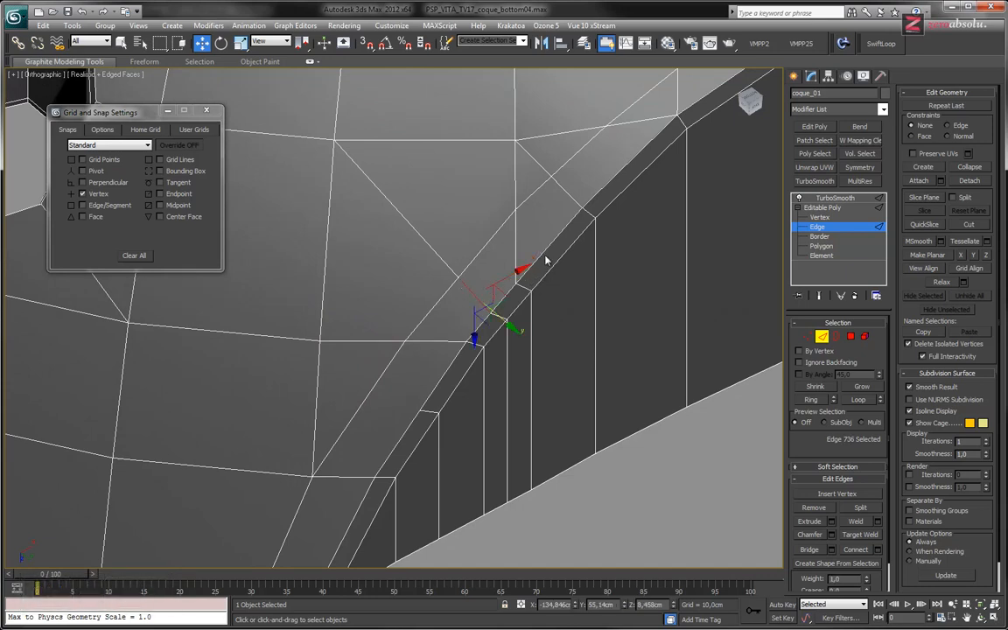
pyautogui.click(441, 257)
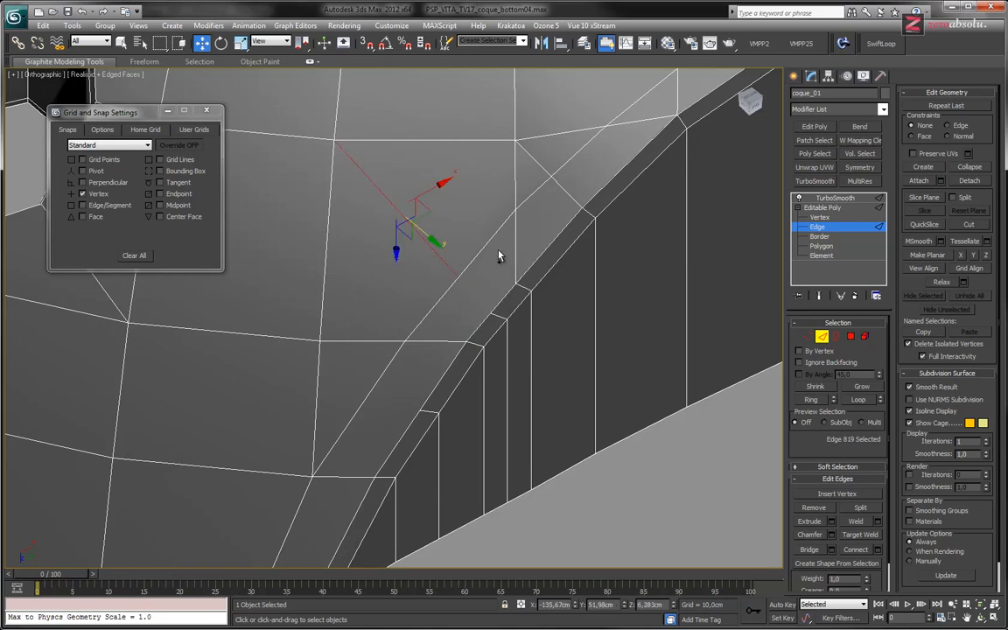
pyautogui.moveTo(405, 258); pyautogui.dragTo(450, 290, button='middle')
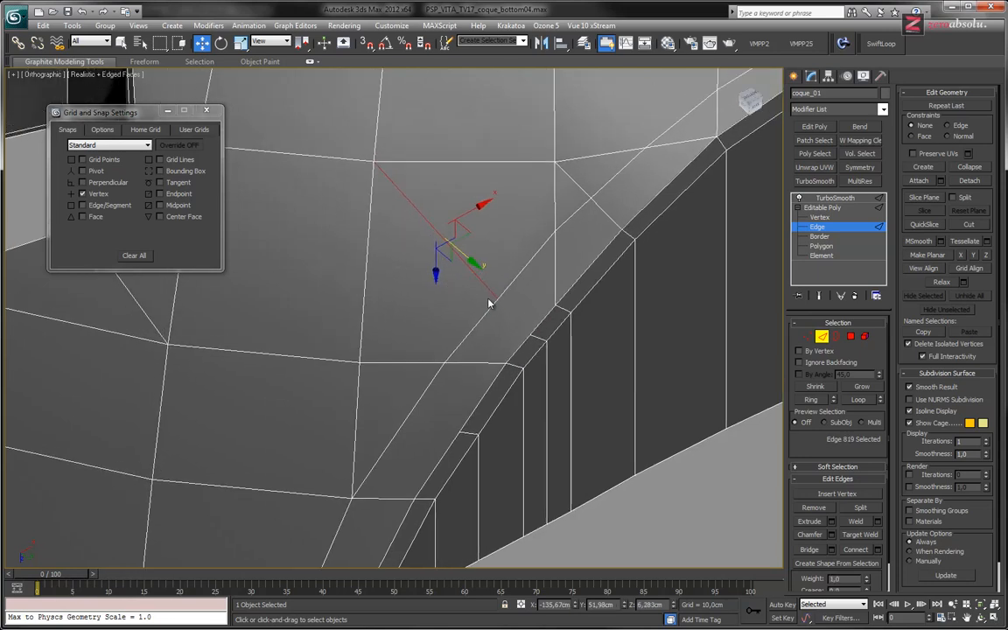
pyautogui.moveTo(486, 322); pyautogui.dragTo(471, 449, button='middle')
pyautogui.moveTo(486, 495); pyautogui.dragTo(508, 437, button='middle')
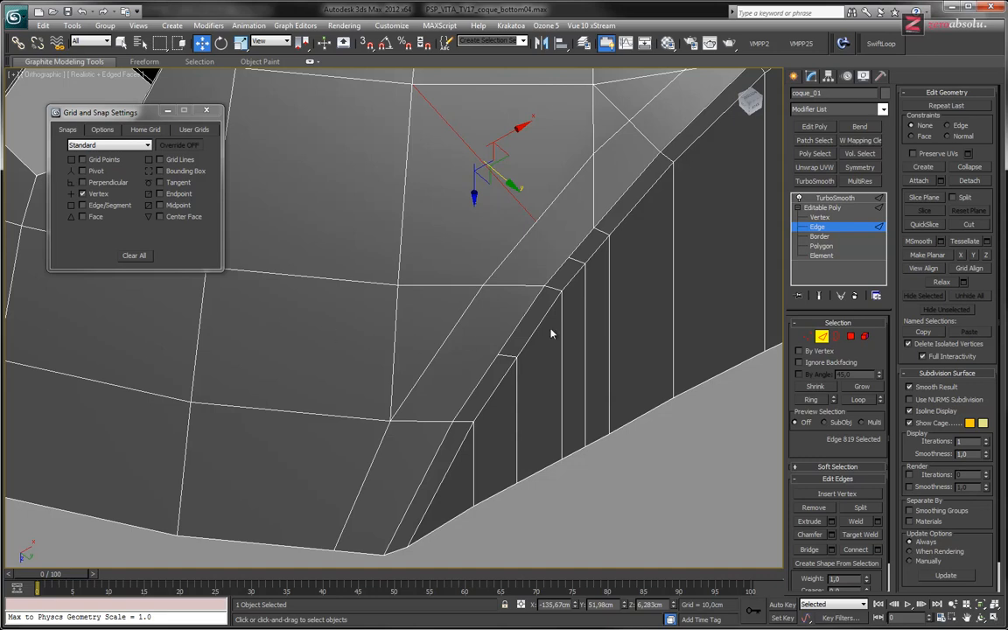
pyautogui.moveTo(551, 332); pyautogui.dragTo(548, 473, button='middle')
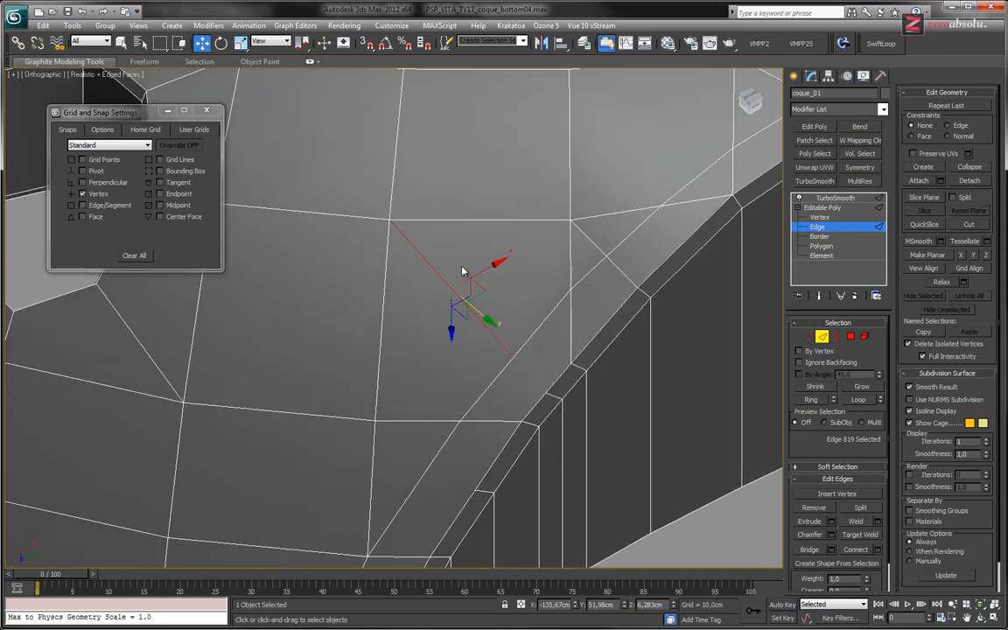
pyautogui.moveTo(501, 336)
pyautogui.mouseDown(button='middle')
pyautogui.moveTo(480, 288)
pyautogui.moveTo(501, 347)
pyautogui.mouseUp(button='middle')
pyautogui.scroll(-2, 481, 290)
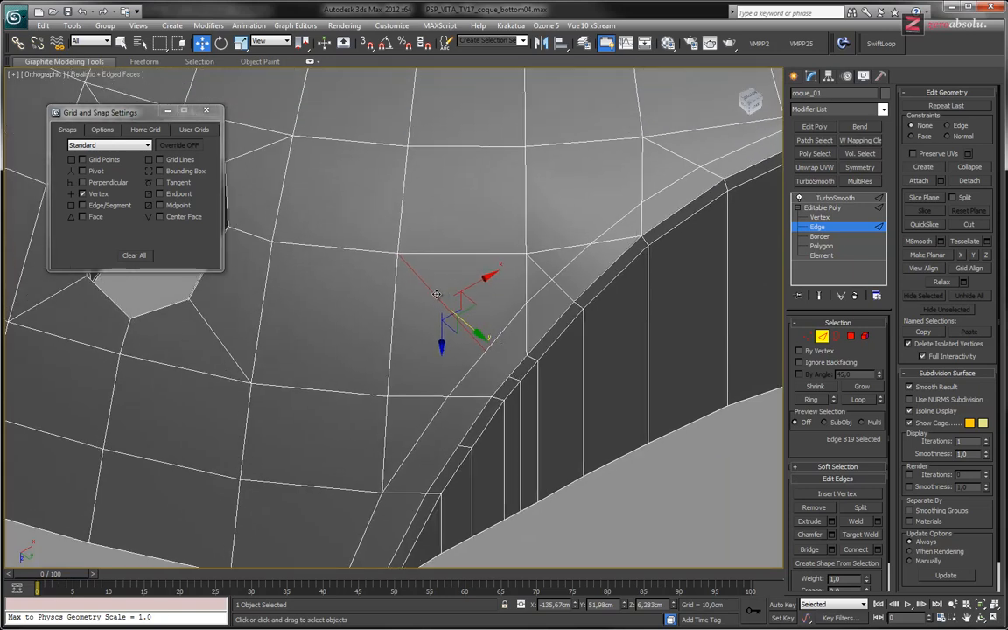
pyautogui.hotkey('ctrl', 'BackSpace')
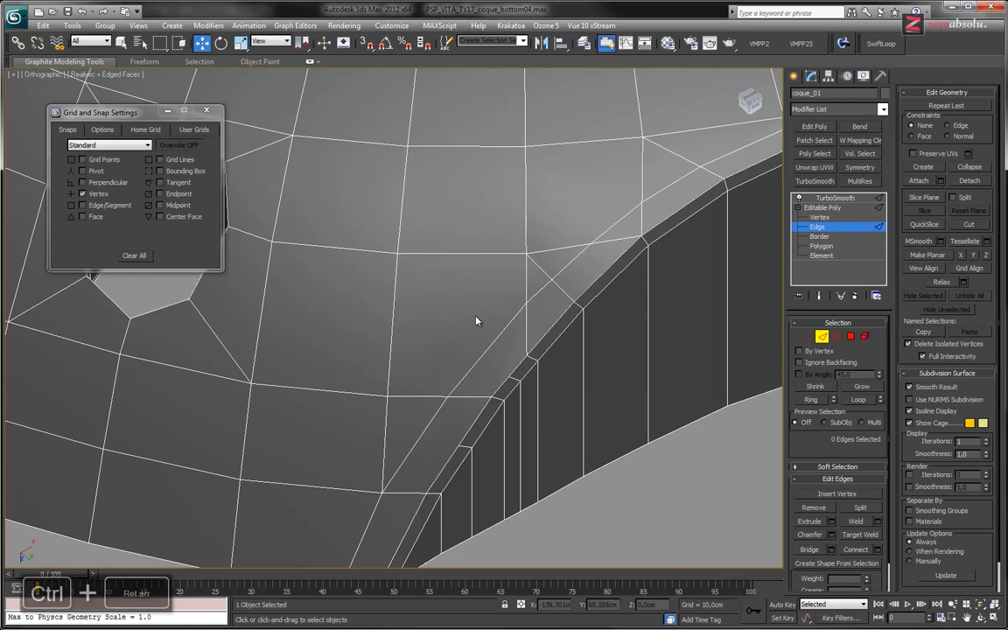
# Remove the rim segment and the notch wall edge left over below the deleted diagonal, including their vertices.
pyautogui.click(515, 380)
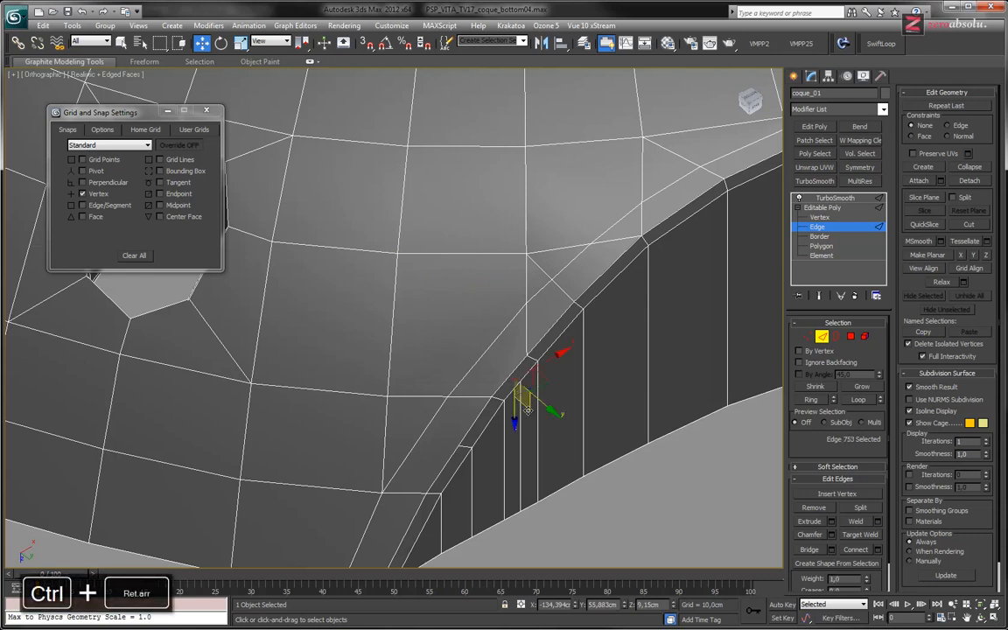
pyautogui.keyDown('ctrl'); pyautogui.click(519, 418); pyautogui.keyUp('ctrl')
pyautogui.hotkey('ctrl', 'BackSpace')
# Remove both segments of the diagonal edge crossing the parallel cut midway up the arch's left side.
pyautogui.keyDown('alt'); pyautogui.moveTo(595, 392); pyautogui.dragTo(439, 382, button='middle'); pyautogui.keyUp('alt')
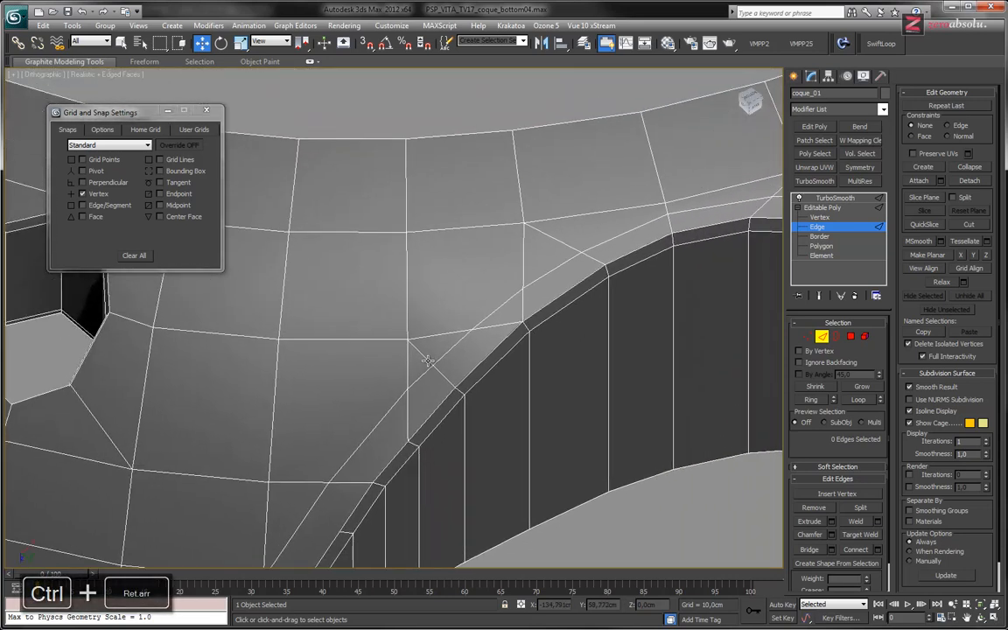
pyautogui.click(409, 390)
pyautogui.hotkey('ctrl', 'BackSpace')
pyautogui.click(450, 378)
pyautogui.hotkey('ctrl', 'BackSpace')
# Remove the outer diagonal segments above the parallel cut on the arch's upper left shoulder and at its crown.
pyautogui.moveTo(524, 333); pyautogui.dragTo(515, 409, button='middle')
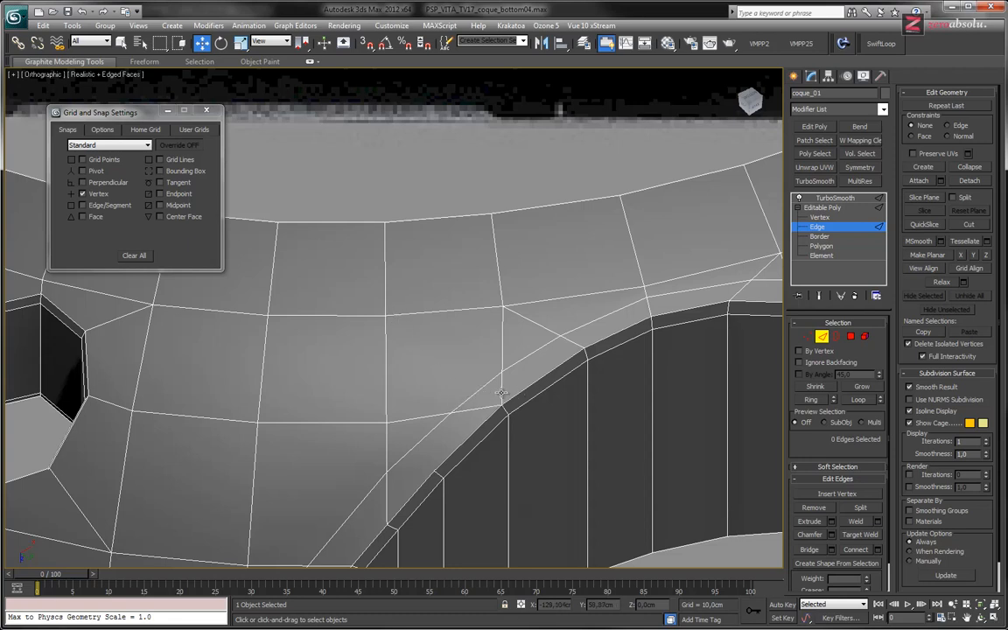
pyautogui.moveTo(500, 393); pyautogui.dragTo(510, 404, button='middle')
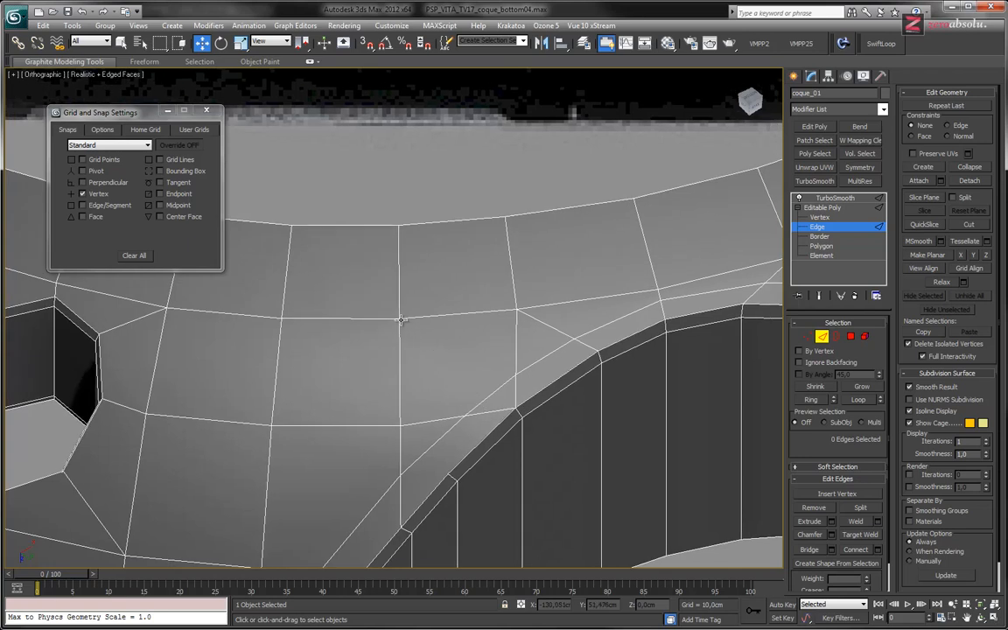
pyautogui.click(550, 327)
pyautogui.hotkey('ctrl', 'BackSpace')
pyautogui.keyDown('alt'); pyautogui.moveTo(607, 394); pyautogui.dragTo(432, 416, button='middle'); pyautogui.keyUp('alt')
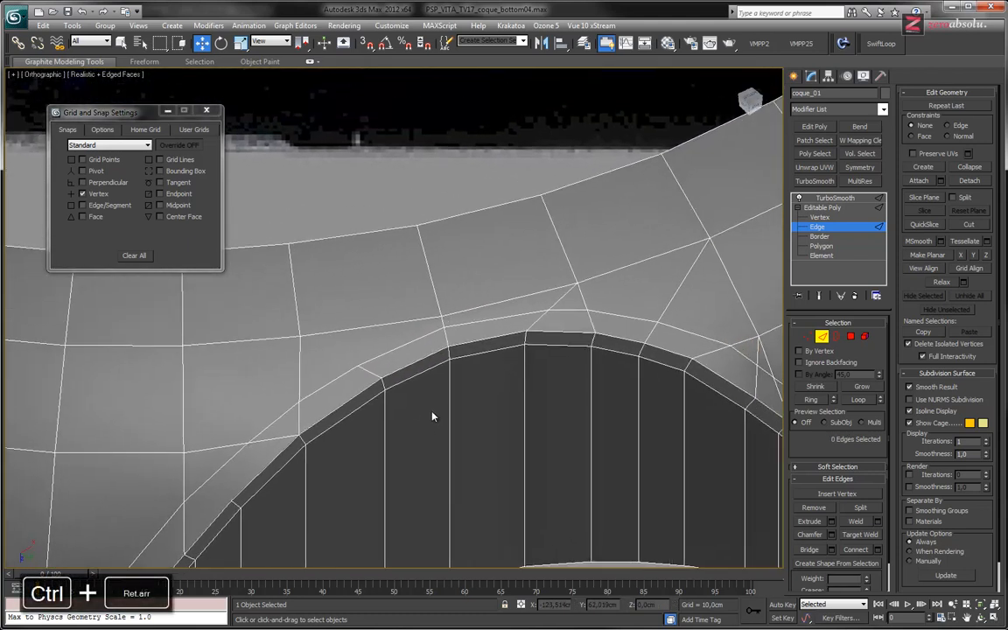
pyautogui.click(560, 314)
pyautogui.hotkey('ctrl', 'BackSpace')
# Remove the short vertical edge joining the grid to the rim on the right shoulder, and briefly preview the smoothed result.
pyautogui.moveTo(682, 330); pyautogui.dragTo(571, 366, button='middle')
pyautogui.scroll(2, 497, 344)
pyautogui.click(544, 354)
pyautogui.hotkey('ctrl', 'BackSpace')
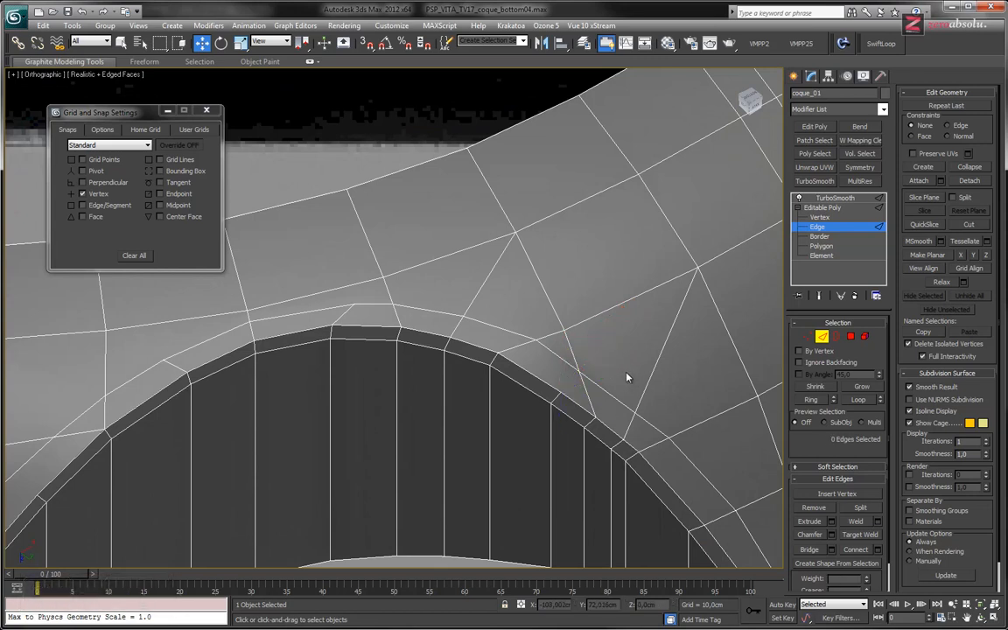
pyautogui.click(821, 297)
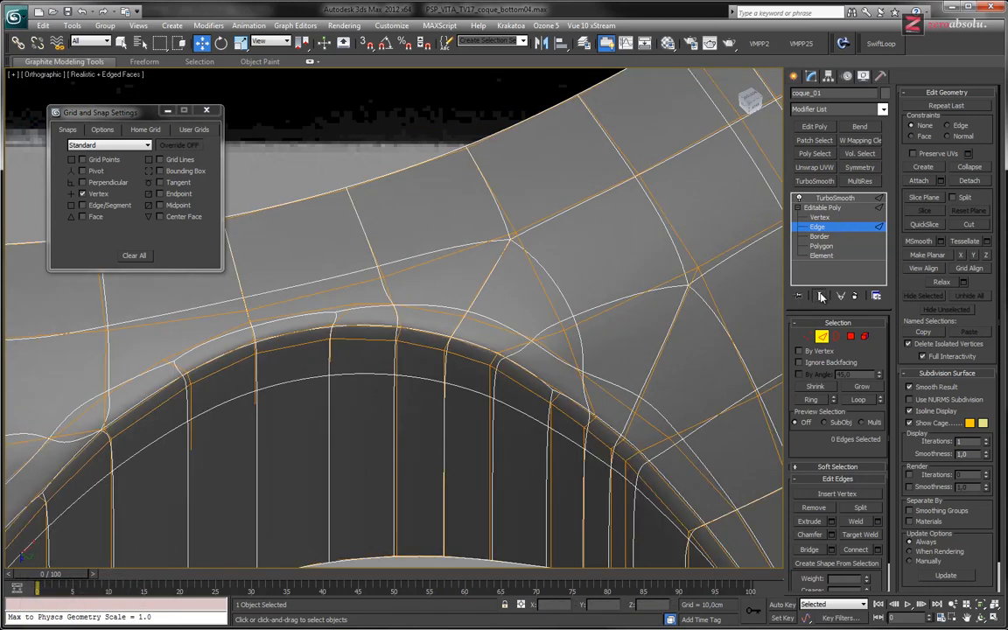
pyautogui.click(820, 296)
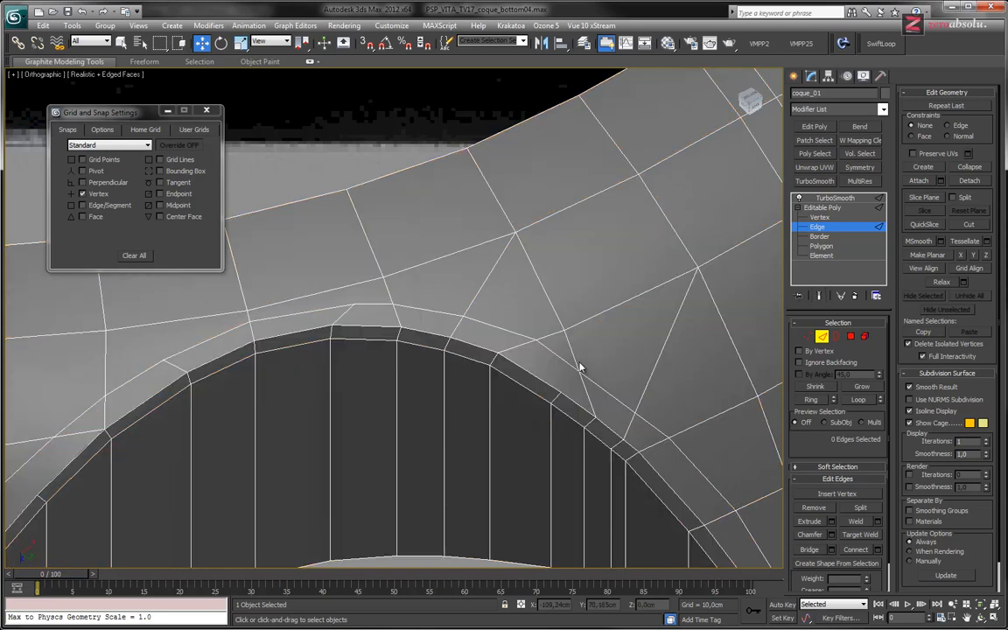
# Cut a new edge on the arch's right shoulder from the rim across the parallel cut to the grid vertex above.
pyautogui.scroll(3, 584, 370)
pyautogui.moveTo(580, 361); pyautogui.dragTo(599, 349, button='middle')
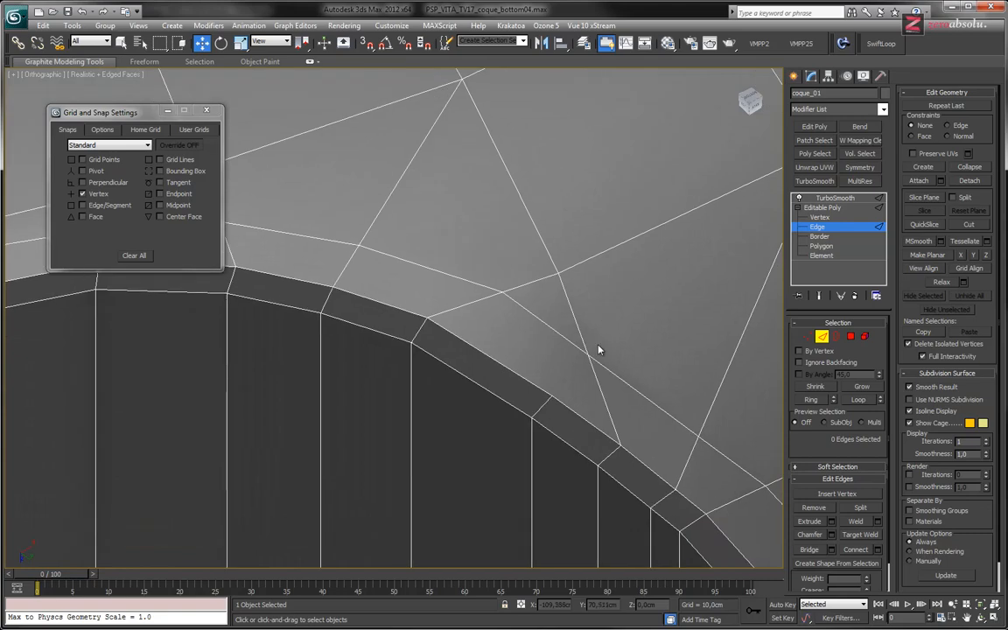
pyautogui.press('1')
pyautogui.click(590, 358)
pyautogui.keyDown('alt'); pyautogui.moveTo(591, 378); pyautogui.dragTo(652, 280, button='middle'); pyautogui.keyUp('alt')
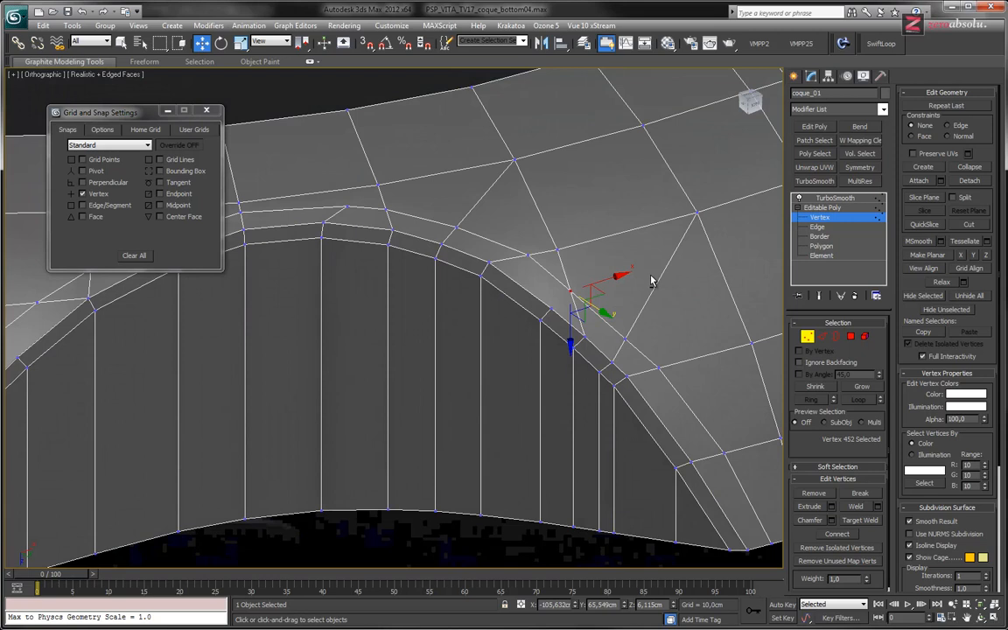
pyautogui.keyDown('alt'); pyautogui.moveTo(548, 307); pyautogui.dragTo(575, 332, button='middle'); pyautogui.keyUp('alt')
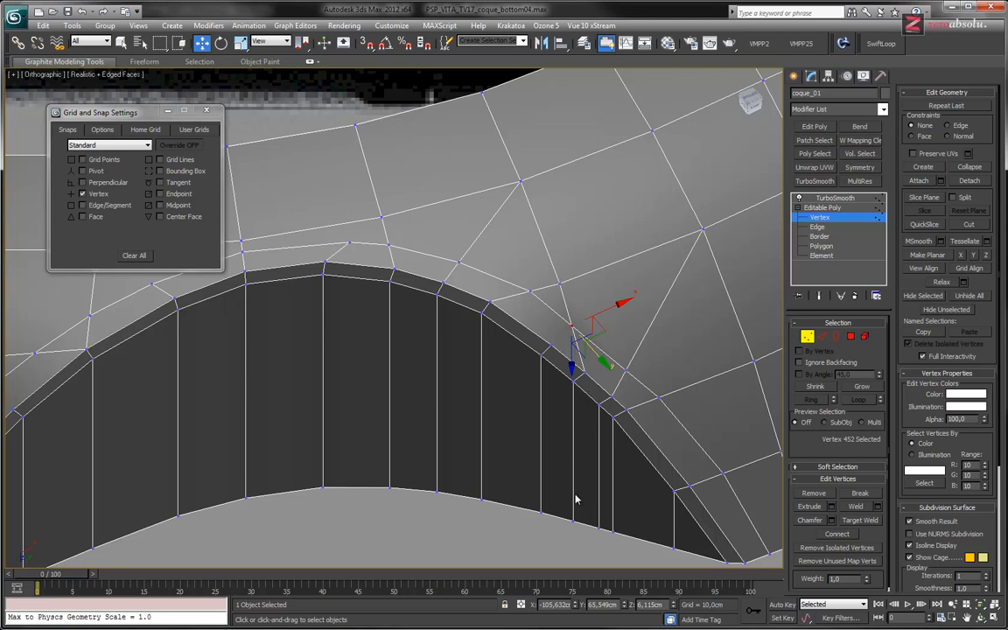
pyautogui.click(970, 226)
pyautogui.click(555, 312)
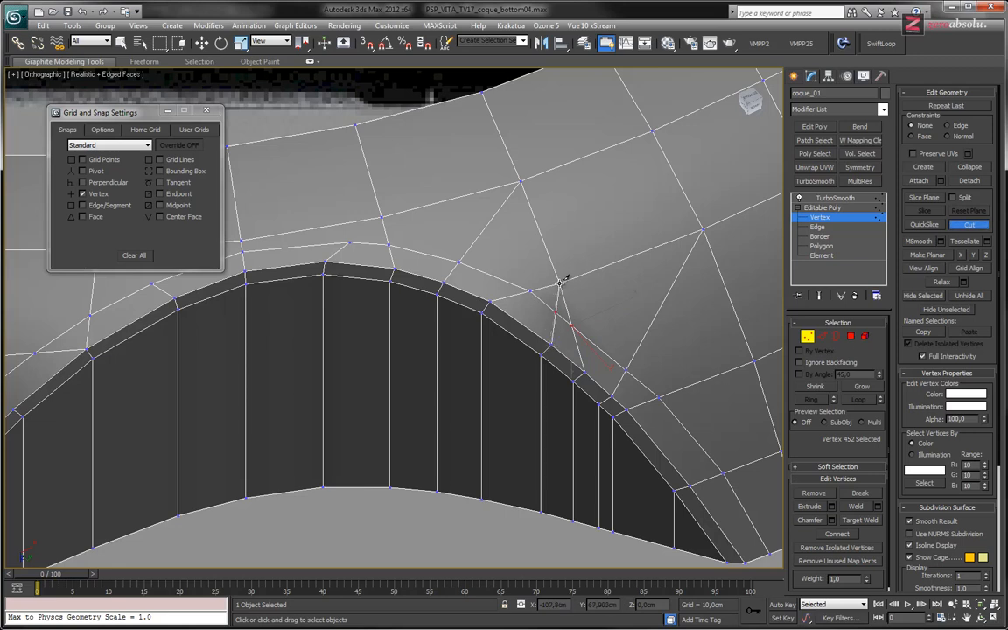
pyautogui.click(560, 282)
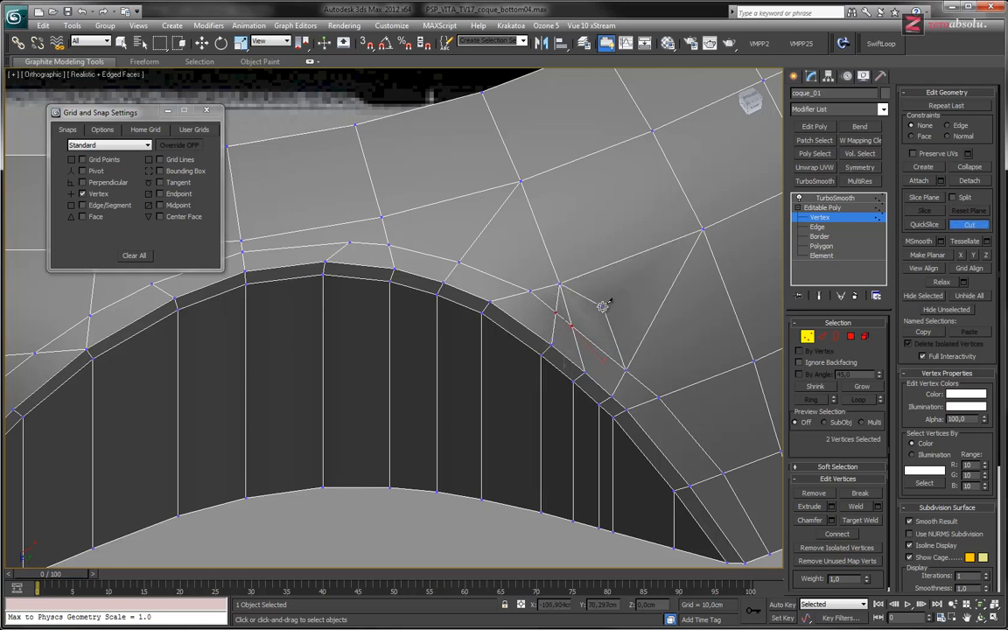
pyautogui.rightClick(595, 311)
pyautogui.press('w')
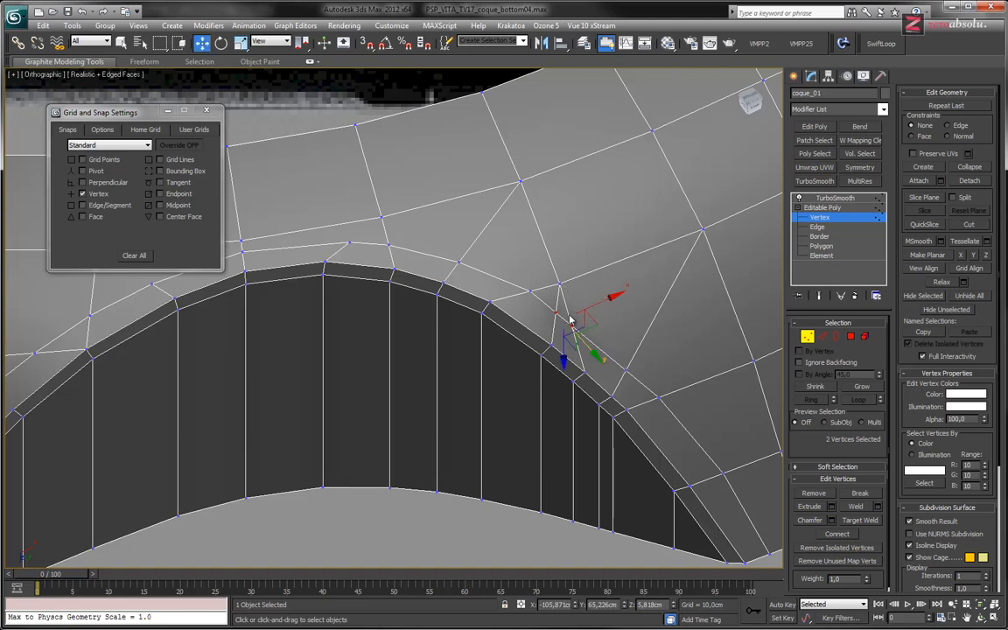
# Remove the old slanted edge beside the new cut, together with its rim segment and notch wall edge.
pyautogui.press('2')
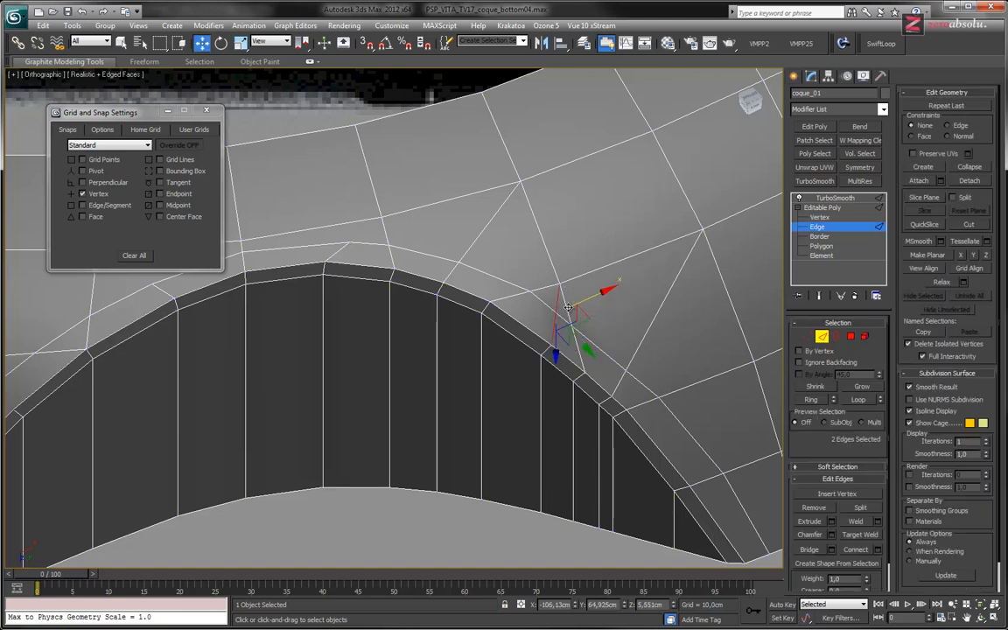
pyautogui.hotkey('ctrl', 'BackSpace')
pyautogui.click(577, 378)
pyautogui.keyDown('ctrl'); pyautogui.click(574, 401); pyautogui.keyUp('ctrl')
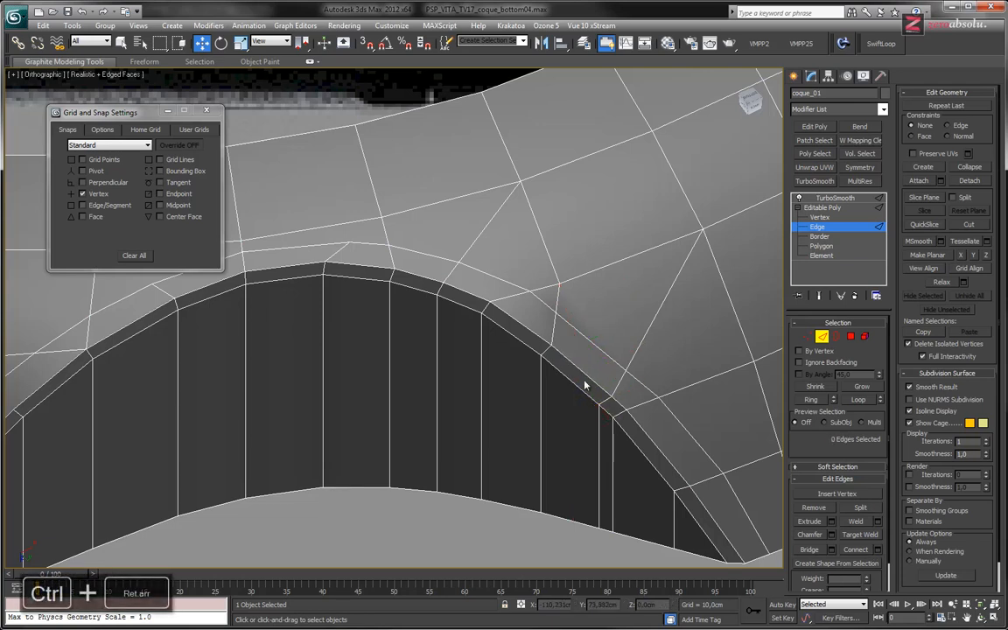
pyautogui.hotkey('ctrl', 'BackSpace')
pyautogui.moveTo(587, 387); pyautogui.dragTo(592, 389, button='middle')
pyautogui.scroll(-4, 597, 343)
pyautogui.scroll(6, 596, 348)
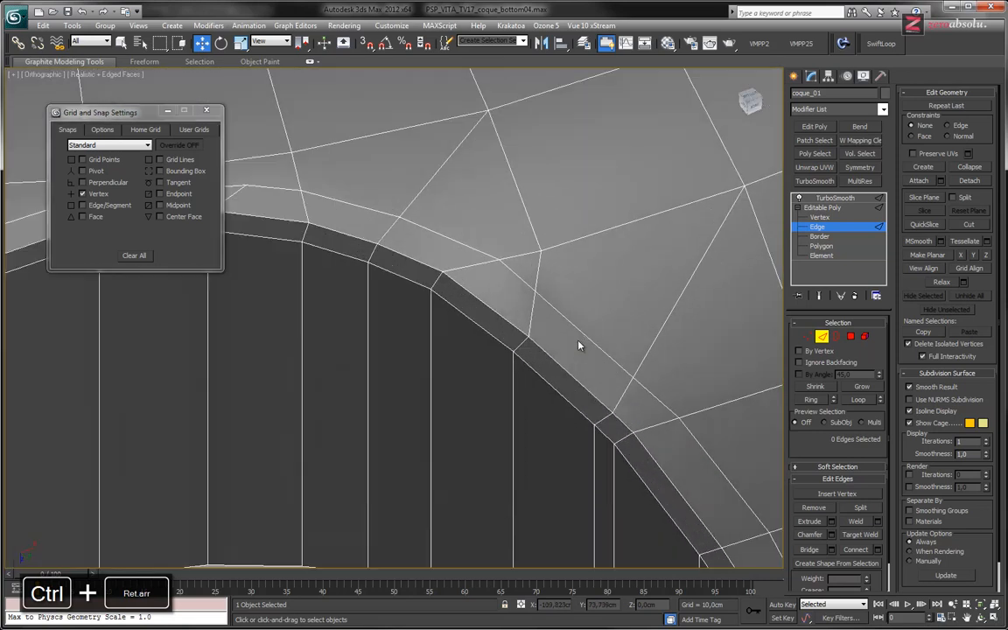
# Examine the edge flow around the arched notch, from its crown down the right shoulder.
pyautogui.moveTo(577, 346); pyautogui.dragTo(564, 387, button='middle')
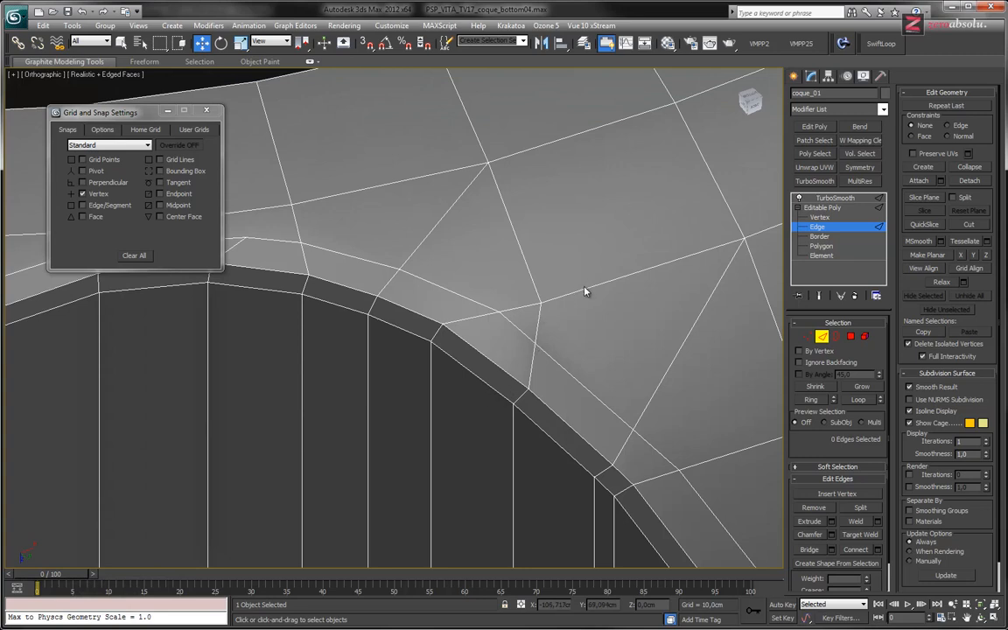
pyautogui.scroll(-3, 585, 291)
pyautogui.moveTo(516, 359); pyautogui.dragTo(508, 391, button='middle')
pyautogui.moveTo(631, 434); pyautogui.dragTo(665, 394, button='middle')
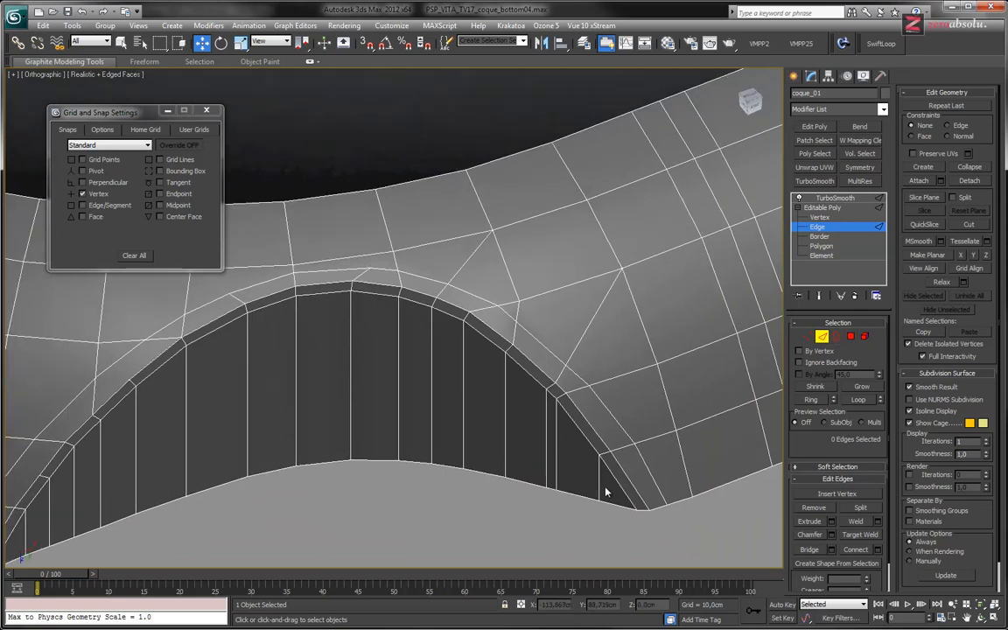
pyautogui.keyDown('alt'); pyautogui.moveTo(581, 468); pyautogui.dragTo(570, 469, button='middle'); pyautogui.keyUp('alt')
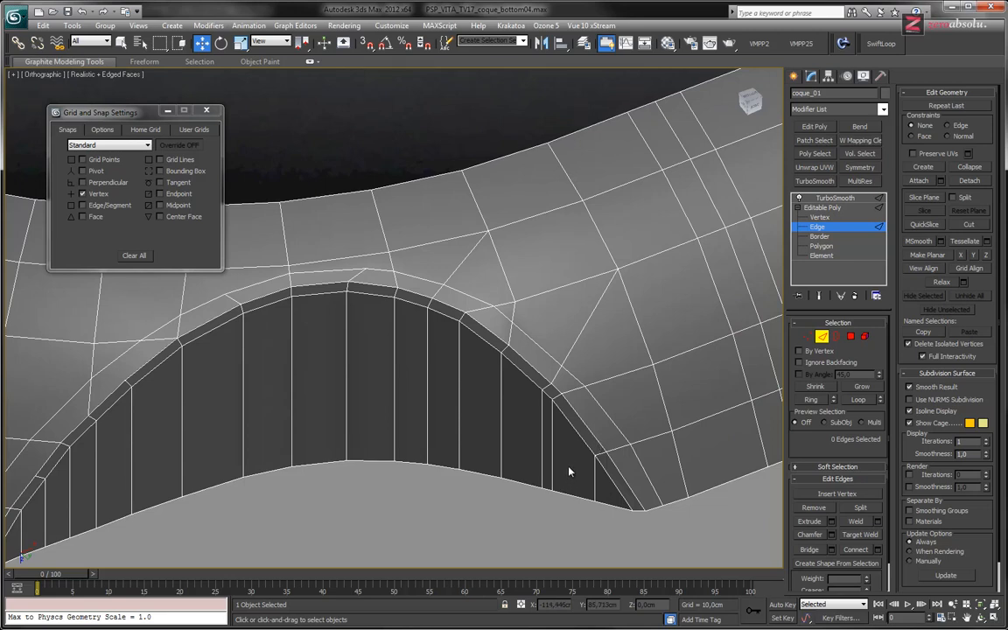
pyautogui.moveTo(581, 438); pyautogui.dragTo(560, 438, button='middle')
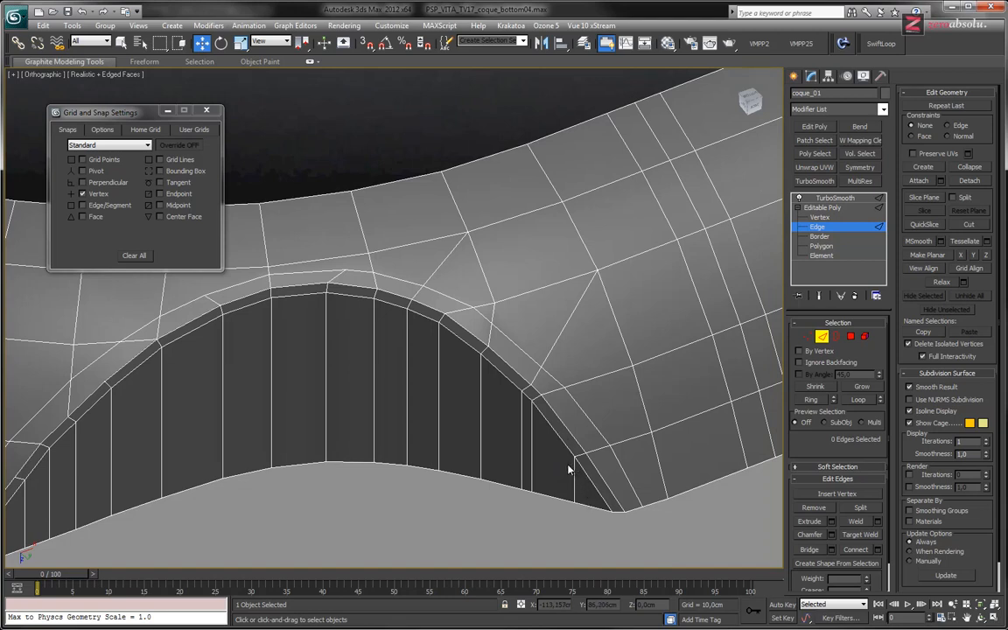
pyautogui.scroll(3, 568, 470)
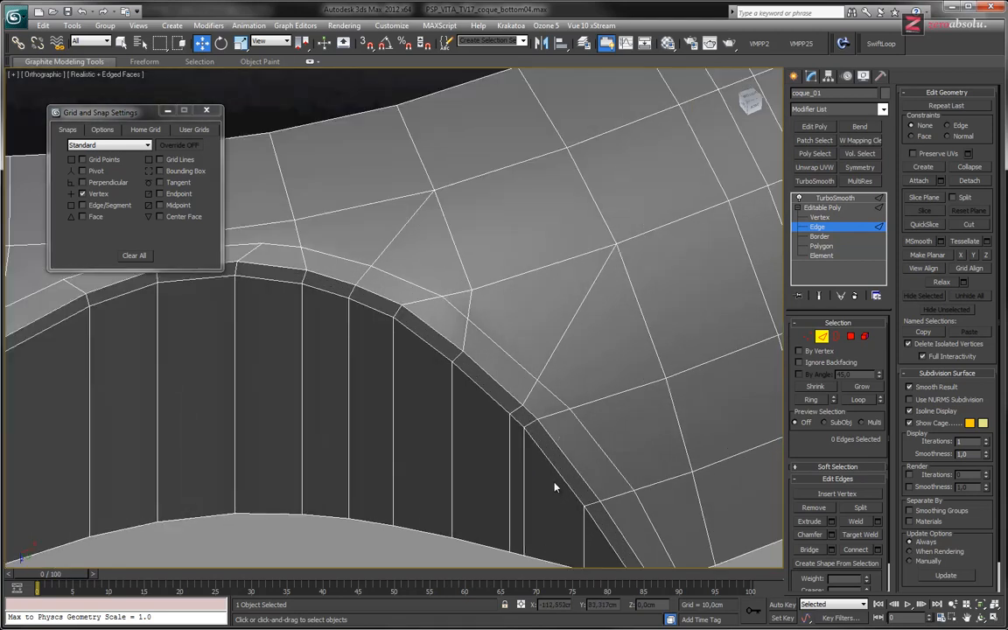
pyautogui.moveTo(631, 400); pyautogui.dragTo(555, 382, button='middle')
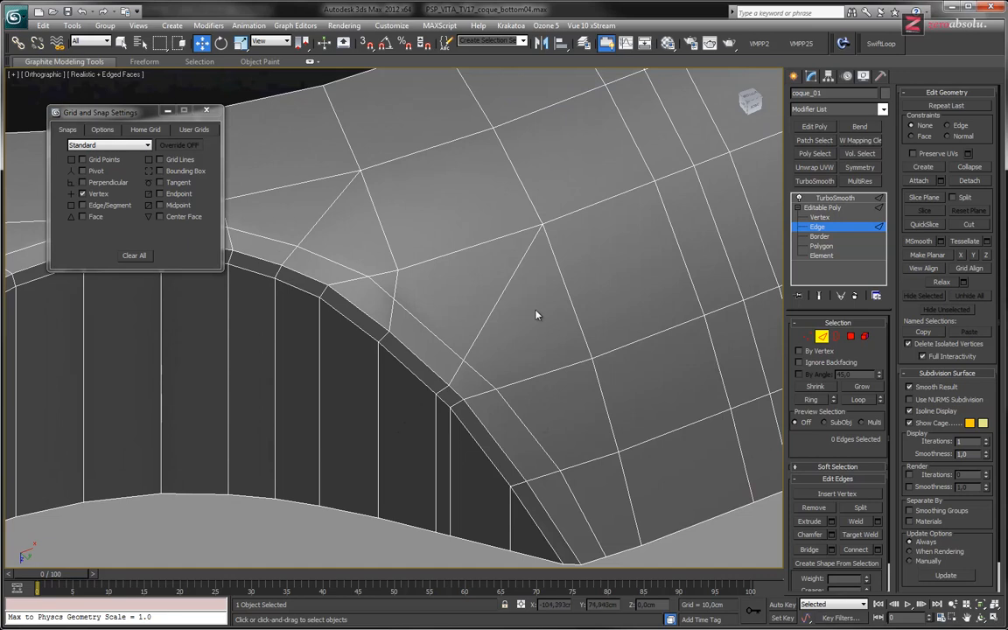
pyautogui.moveTo(428, 362); pyautogui.dragTo(533, 374, button='middle')
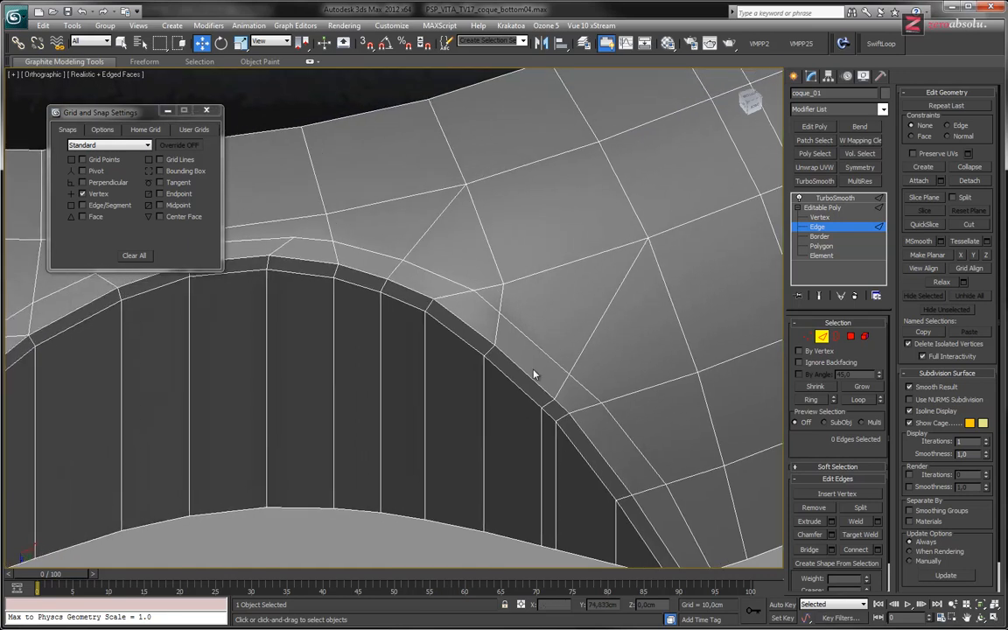
# Remove the long diagonal edge on the arch's lower right shoulder, together with its rim segment and notch wall edge.
pyautogui.moveTo(662, 284); pyautogui.dragTo(673, 277, button='middle')
pyautogui.click(598, 331)
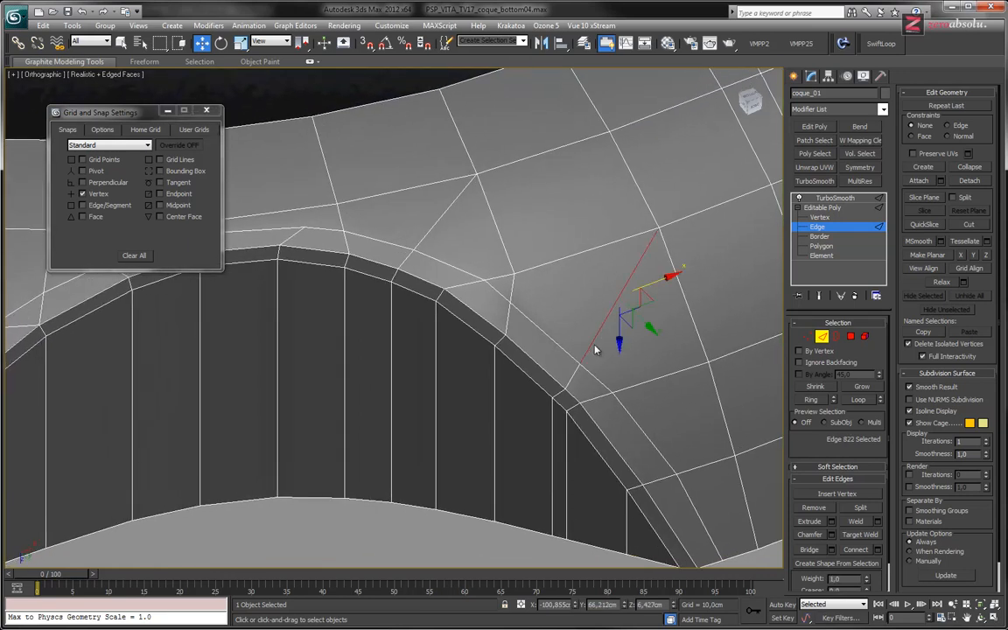
pyautogui.keyDown('ctrl'); pyautogui.click(574, 372); pyautogui.keyUp('ctrl')
pyautogui.keyDown('ctrl'); pyautogui.click(559, 393); pyautogui.keyUp('ctrl')
pyautogui.keyDown('ctrl'); pyautogui.click(551, 408); pyautogui.keyUp('ctrl')
pyautogui.hotkey('ctrl', 'BackSpace')
# Remove the two short edge segments joining the grid vertex to the rim on the arch's upper right shoulder.
pyautogui.moveTo(621, 236); pyautogui.dragTo(604, 285, button='middle')
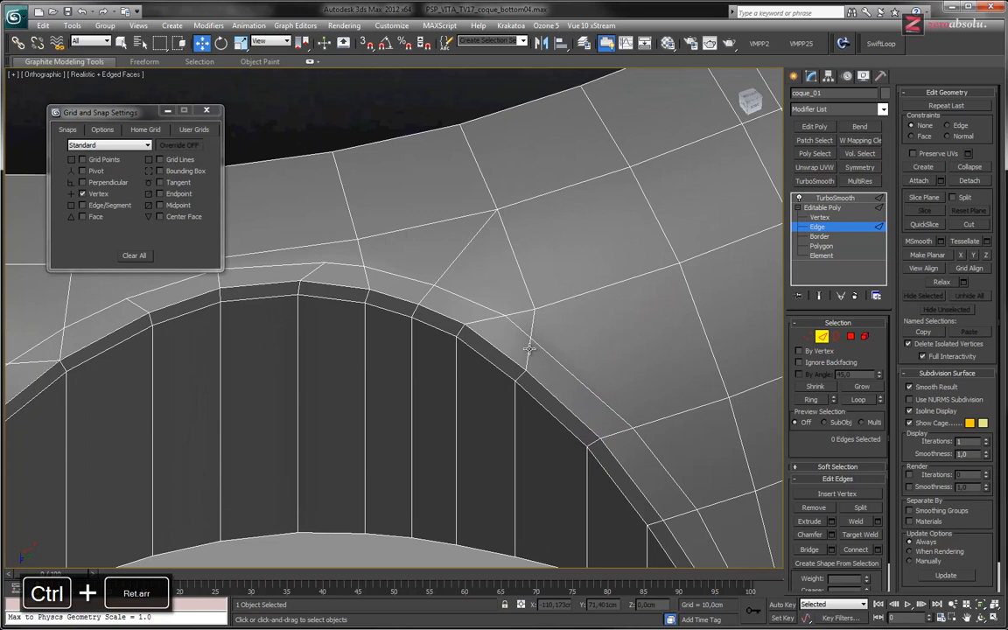
pyautogui.click(529, 349)
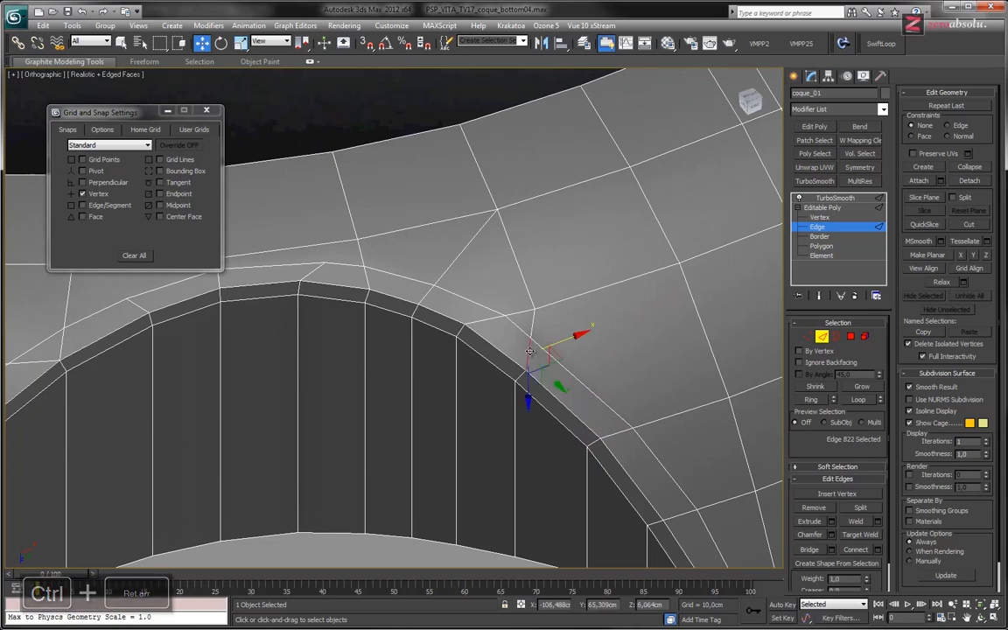
pyautogui.keyDown('ctrl'); pyautogui.click(530, 332); pyautogui.keyUp('ctrl')
pyautogui.keyDown('ctrl'); pyautogui.click(521, 378); pyautogui.keyUp('ctrl')
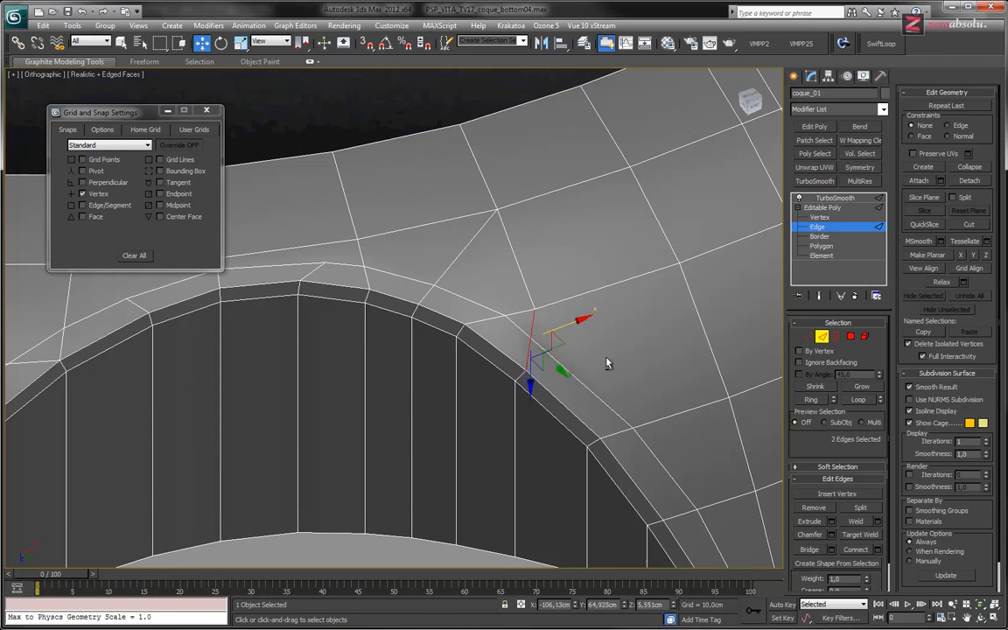
pyautogui.hotkey('ctrl', 'BackSpace')
# Preview the TurboSmooth result on the whole shell and inspect the notch shading with and without edged faces.
pyautogui.moveTo(618, 263)
pyautogui.keyDown('alt'); pyautogui.mouseDown(button='middle')
pyautogui.moveTo(621, 328)
pyautogui.moveTo(592, 369)
pyautogui.moveTo(622, 284)
pyautogui.mouseUp(button='middle'); pyautogui.keyUp('alt')
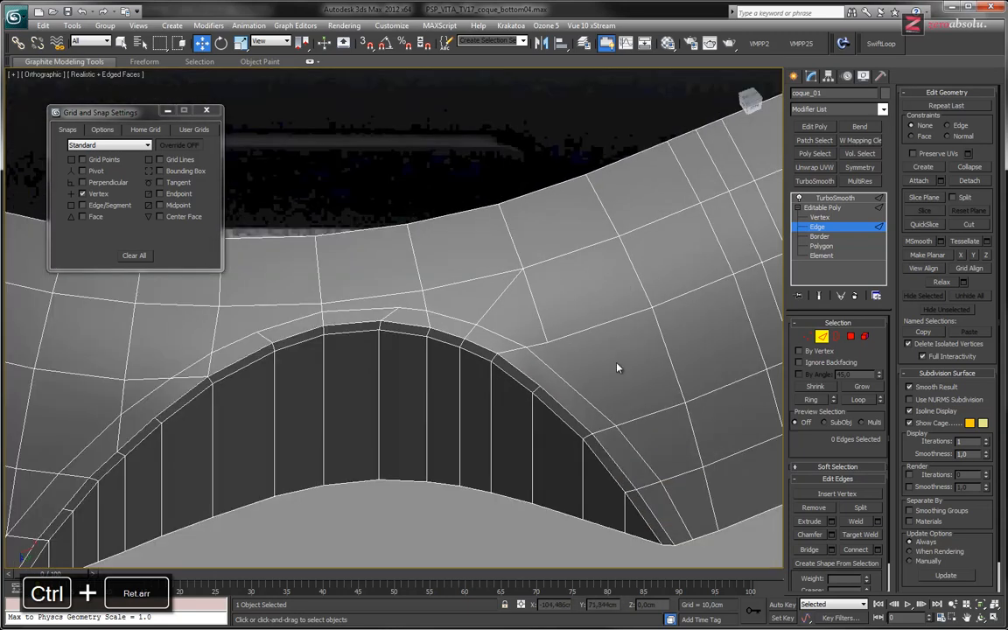
pyautogui.click(819, 295)
pyautogui.keyDown('alt'); pyautogui.moveTo(644, 364); pyautogui.dragTo(595, 407, button='middle'); pyautogui.keyUp('alt')
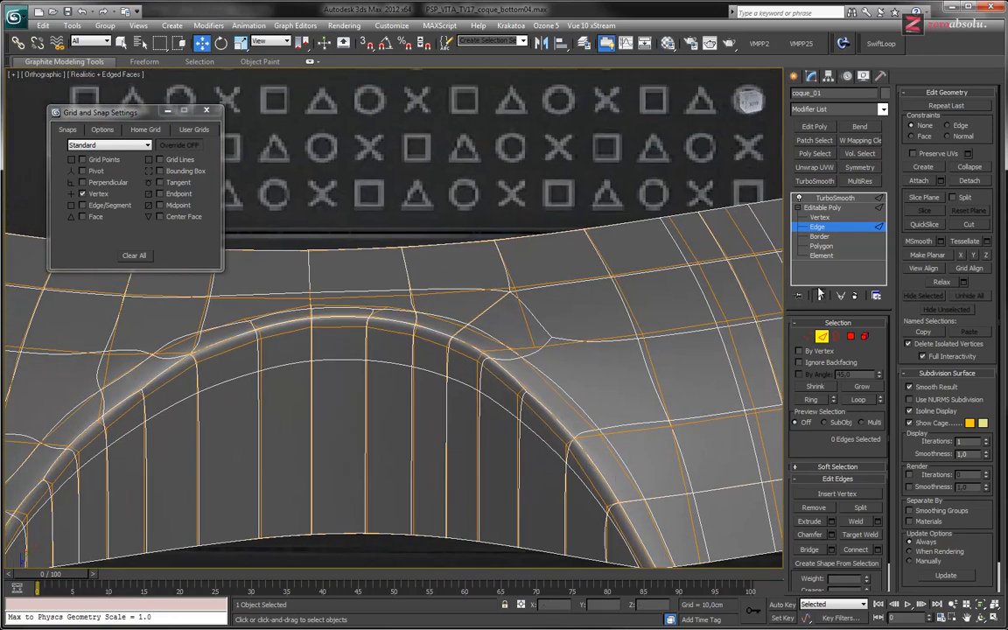
pyautogui.click(818, 209)
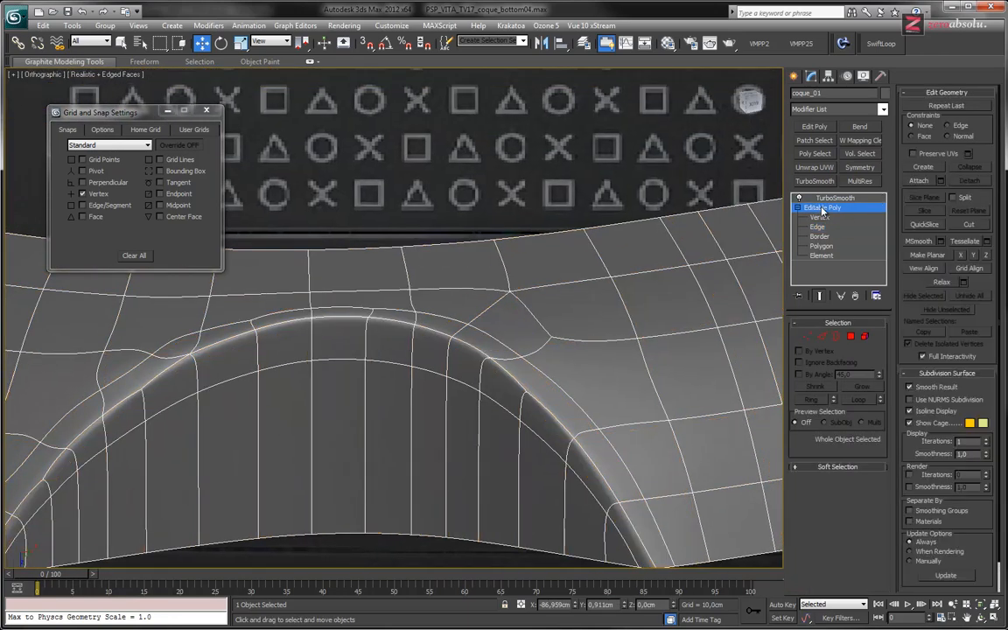
pyautogui.moveTo(513, 276); pyautogui.dragTo(562, 339, button='middle')
pyautogui.moveTo(603, 437); pyautogui.dragTo(574, 252, button='middle')
pyautogui.keyDown('alt'); pyautogui.moveTo(550, 316); pyautogui.dragTo(547, 327, button='middle'); pyautogui.keyUp('alt')
pyautogui.moveTo(560, 434); pyautogui.dragTo(551, 263, button='middle')
pyautogui.scroll(-3, 542, 301)
pyautogui.keyDown('alt'); pyautogui.moveTo(543, 319); pyautogui.dragTo(551, 369, button='middle'); pyautogui.keyUp('alt')
pyautogui.moveTo(646, 262); pyautogui.dragTo(481, 397, button='middle')
pyautogui.scroll(2, 541, 355)
pyautogui.scroll(-2, 540, 355)
pyautogui.press('F4')
pyautogui.keyDown('alt'); pyautogui.moveTo(546, 351); pyautogui.dragTo(419, 387, button='middle'); pyautogui.keyUp('alt')
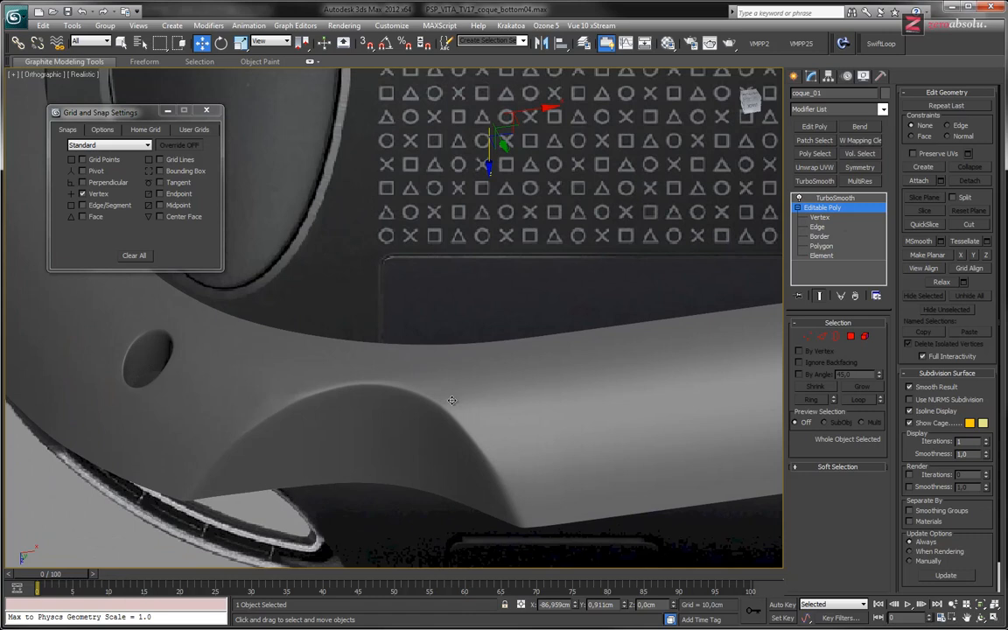
pyautogui.press('F4')
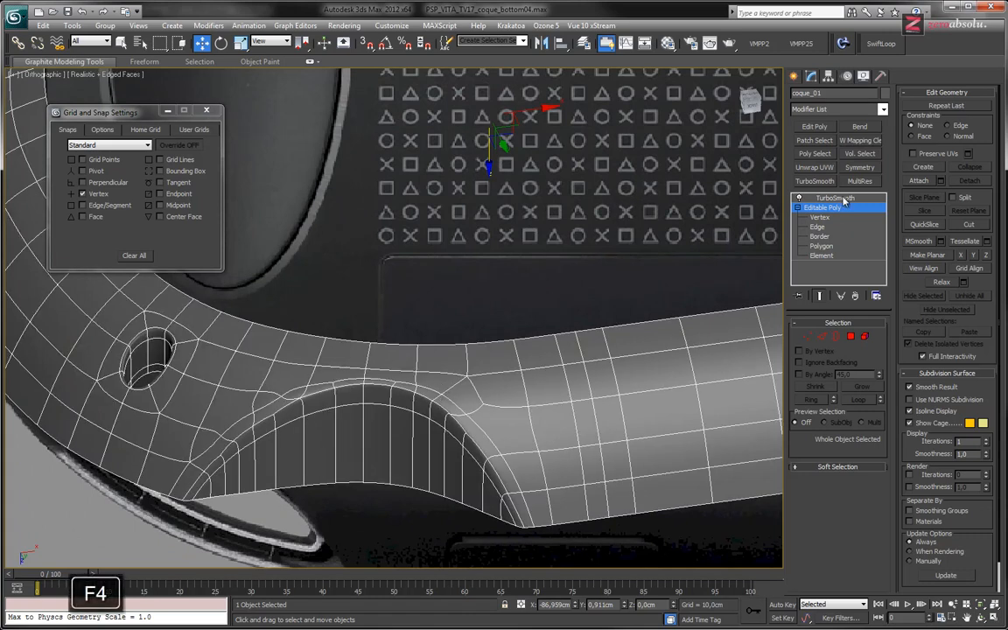
# Turn off the smoothing and remove the diagonal edge between the grid vertex and the parallel cut on the right shoulder.
pyautogui.click(827, 227)
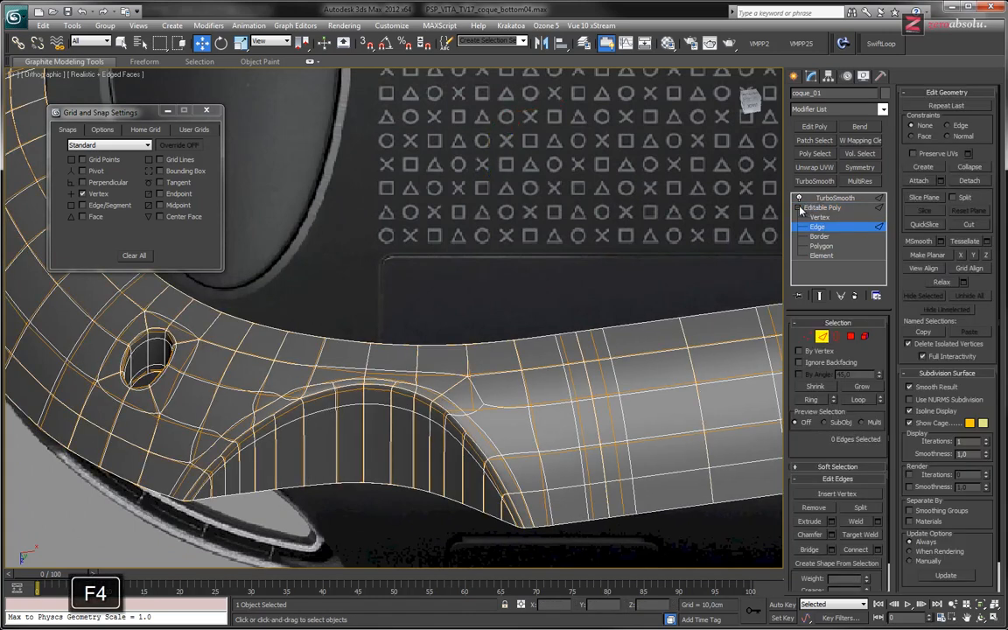
pyautogui.click(797, 199)
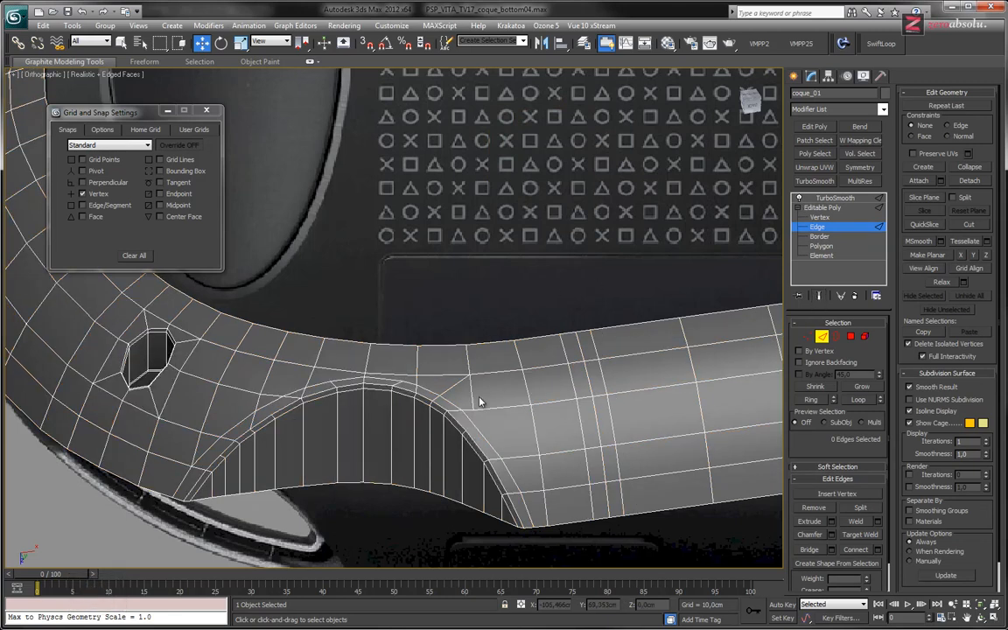
pyautogui.keyDown('alt'); pyautogui.moveTo(480, 396); pyautogui.dragTo(471, 382, button='middle'); pyautogui.keyUp('alt')
pyautogui.scroll(3, 470, 382)
pyautogui.click(534, 338)
pyautogui.hotkey('ctrl', 'BackSpace')
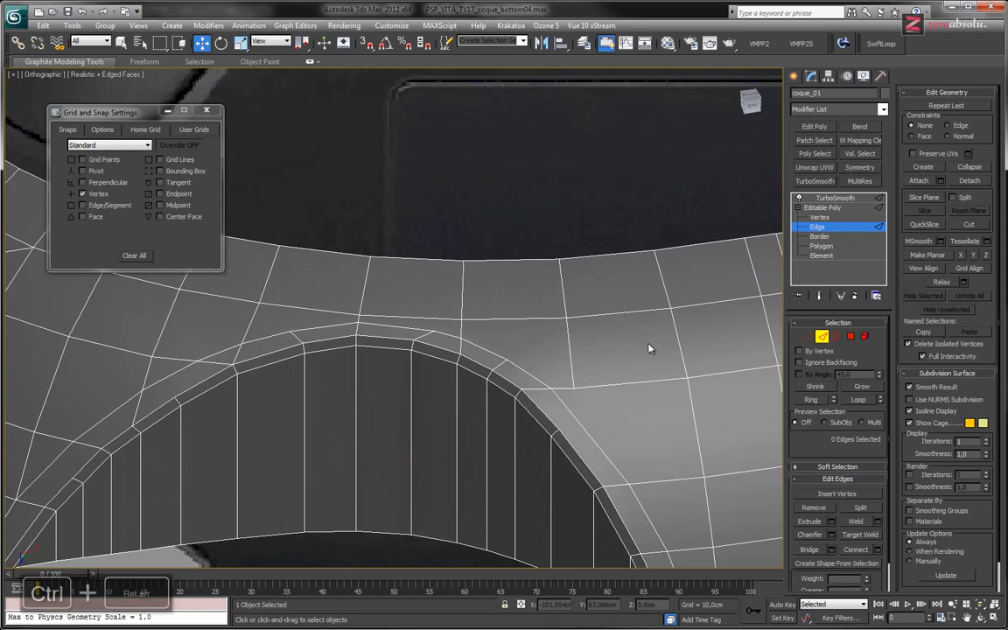
# Remove the leftover short segment between the parallel cut and rim on the right shoulder, plus the redundant rim and wall edges nearby.
pyautogui.keyDown('alt'); pyautogui.moveTo(594, 360); pyautogui.dragTo(600, 280, button='middle'); pyautogui.keyUp('alt')
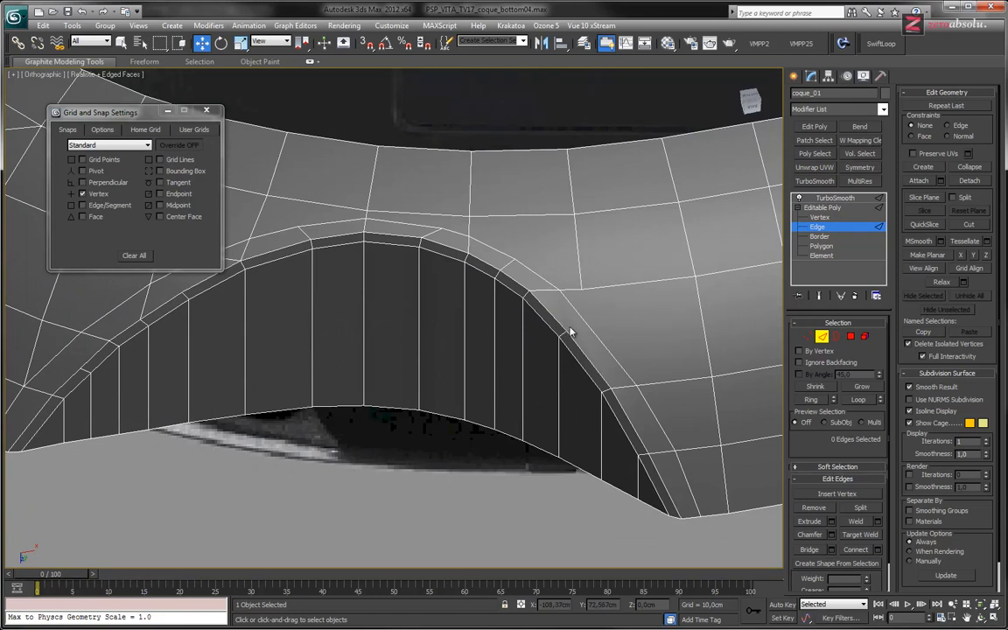
pyautogui.keyDown('alt'); pyautogui.moveTo(580, 310); pyautogui.dragTo(582, 361, button='middle'); pyautogui.keyUp('alt')
pyautogui.click(573, 352)
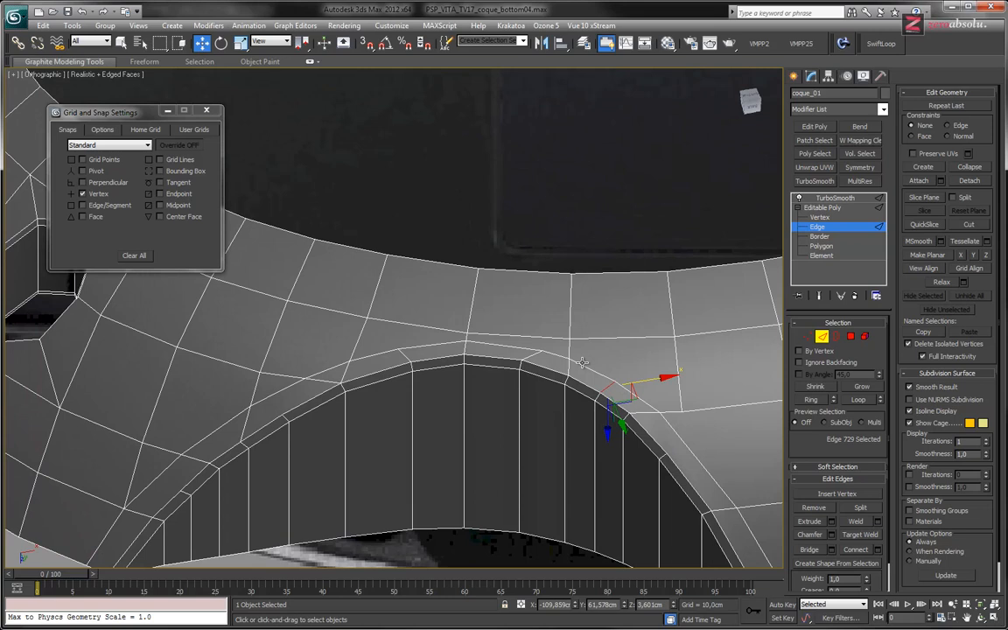
pyautogui.hotkey('ctrl', 'BackSpace')
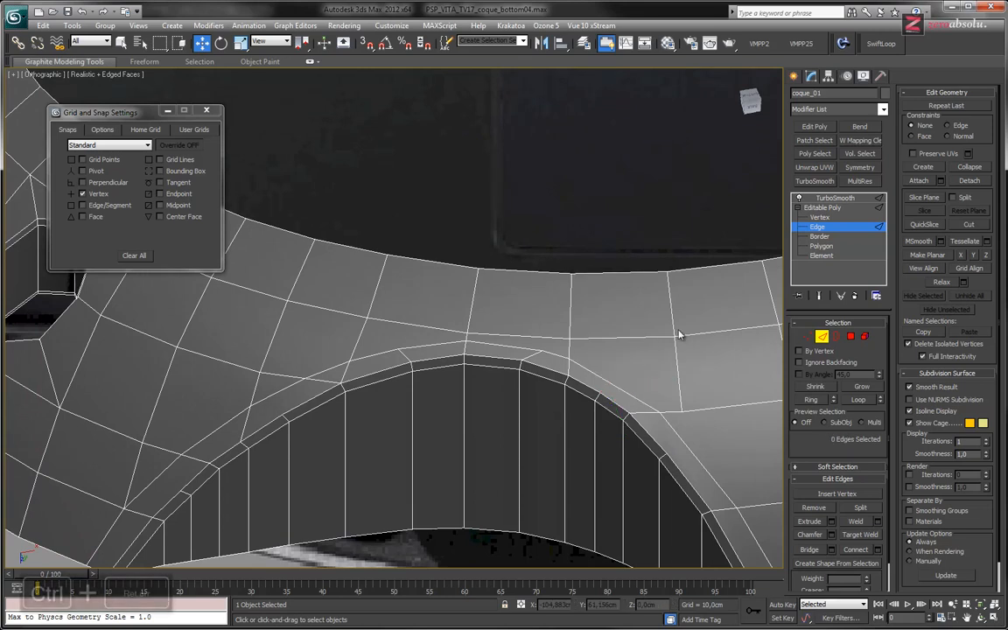
pyautogui.click(595, 396)
pyautogui.click(759, 475)
pyautogui.hotkey('ctrl', 'BackSpace')
pyautogui.scroll(2, 664, 355)
pyautogui.click(578, 370)
pyautogui.hotkey('ctrl', 'BackSpace')
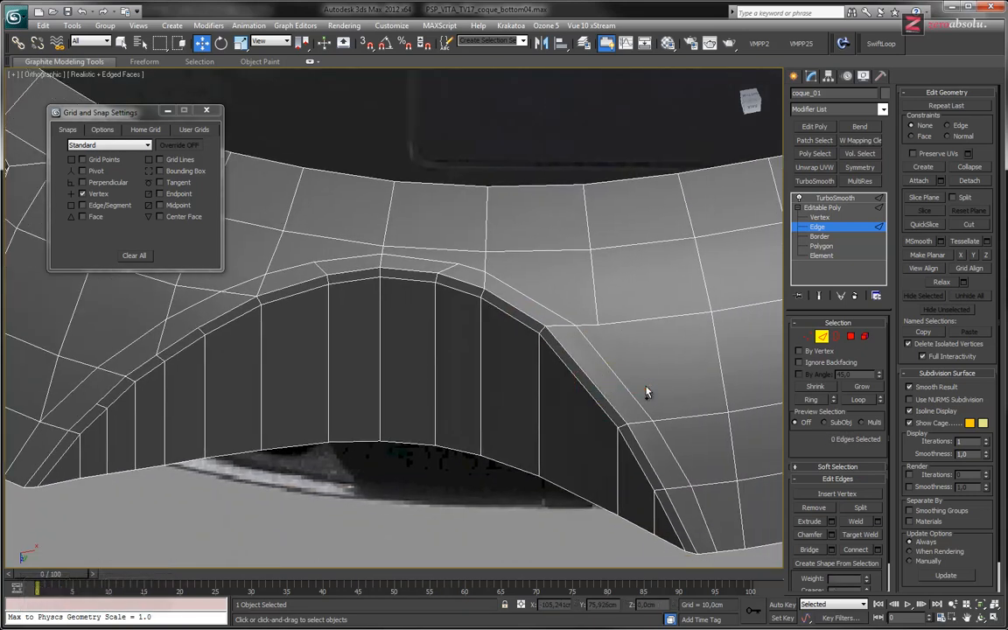
# Remove the short cross edge just right of the arch's crown, together with its rim segment and notch wall edge.
pyautogui.moveTo(496, 271); pyautogui.dragTo(545, 312, button='middle')
pyautogui.click(500, 307)
pyautogui.keyDown('ctrl'); pyautogui.click(488, 317); pyautogui.keyUp('ctrl')
pyautogui.keyDown('ctrl'); pyautogui.click(485, 329); pyautogui.keyUp('ctrl')
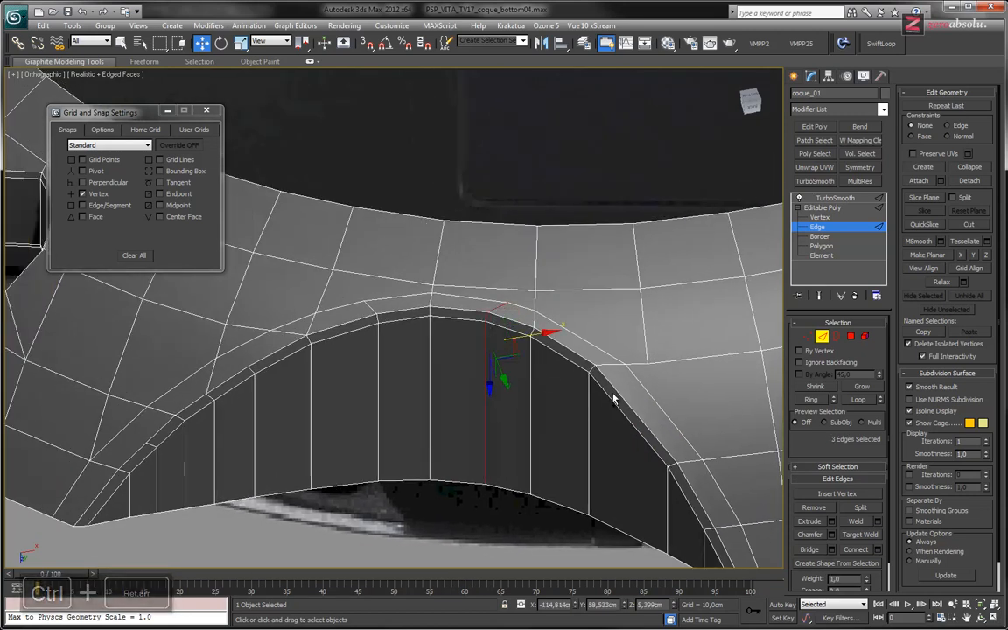
pyautogui.hotkey('ctrl', 'BackSpace')
# Remove the matching short cross edge just left of the arch's crown, together with its rim segment and notch wall edge.
pyautogui.moveTo(516, 253); pyautogui.dragTo(584, 257, button='middle')
pyautogui.click(513, 345)
pyautogui.keyDown('ctrl'); pyautogui.click(520, 356); pyautogui.keyUp('ctrl')
pyautogui.keyDown('ctrl'); pyautogui.click(522, 378); pyautogui.keyUp('ctrl')
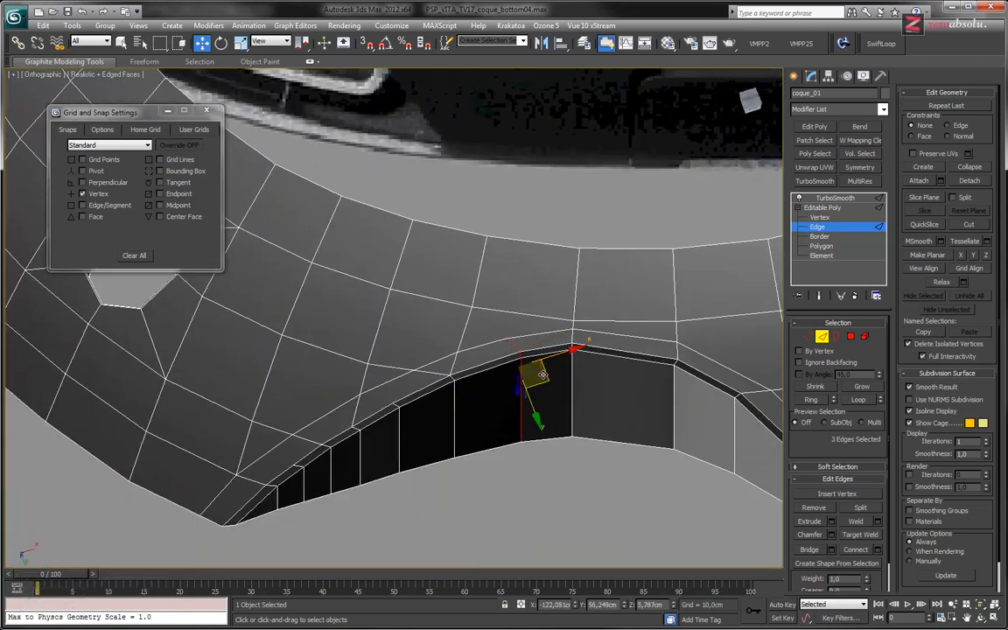
pyautogui.hotkey('ctrl', 'BackSpace')
# Return to the TurboSmooth level of the stack and inspect the smoothed notch from below.
pyautogui.moveTo(559, 348); pyautogui.dragTo(587, 379, button='middle')
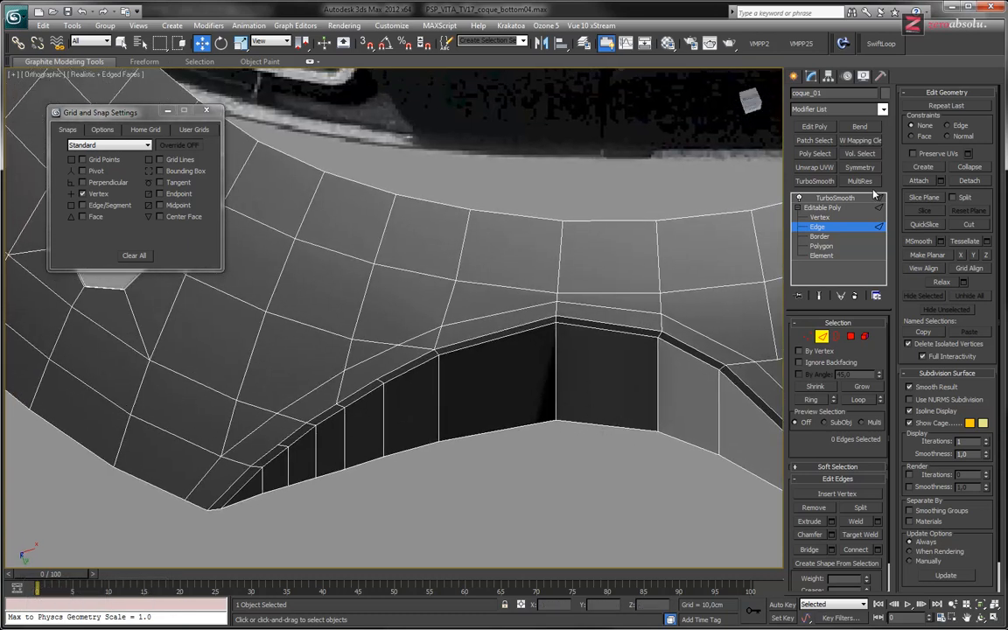
pyautogui.click(825, 208)
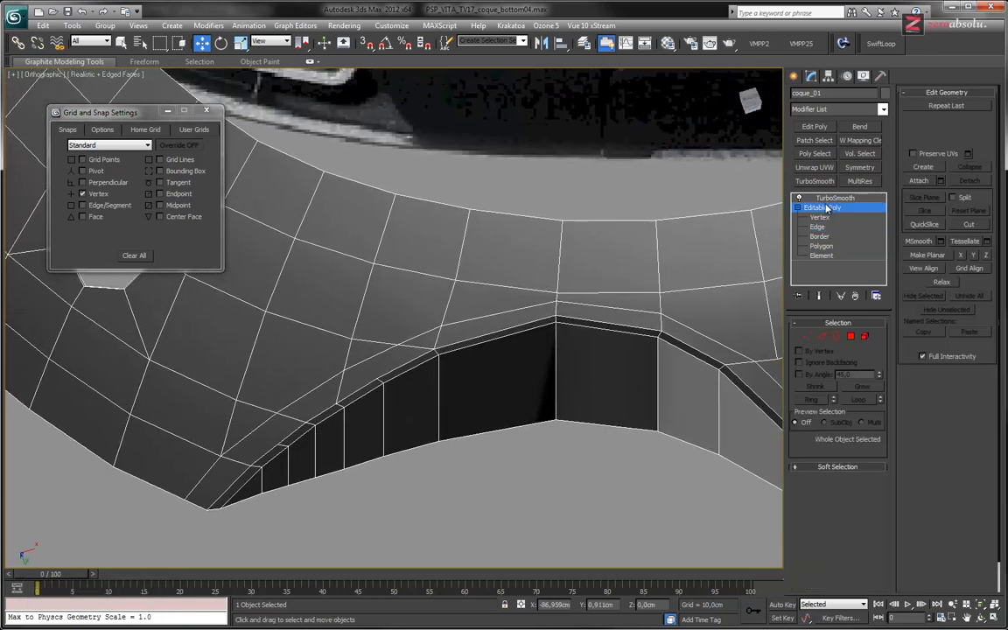
pyautogui.click(828, 198)
pyautogui.keyDown('alt'); pyautogui.moveTo(612, 315); pyautogui.dragTo(563, 368, button='middle'); pyautogui.keyUp('alt')
pyautogui.scroll(10, 543, 350)
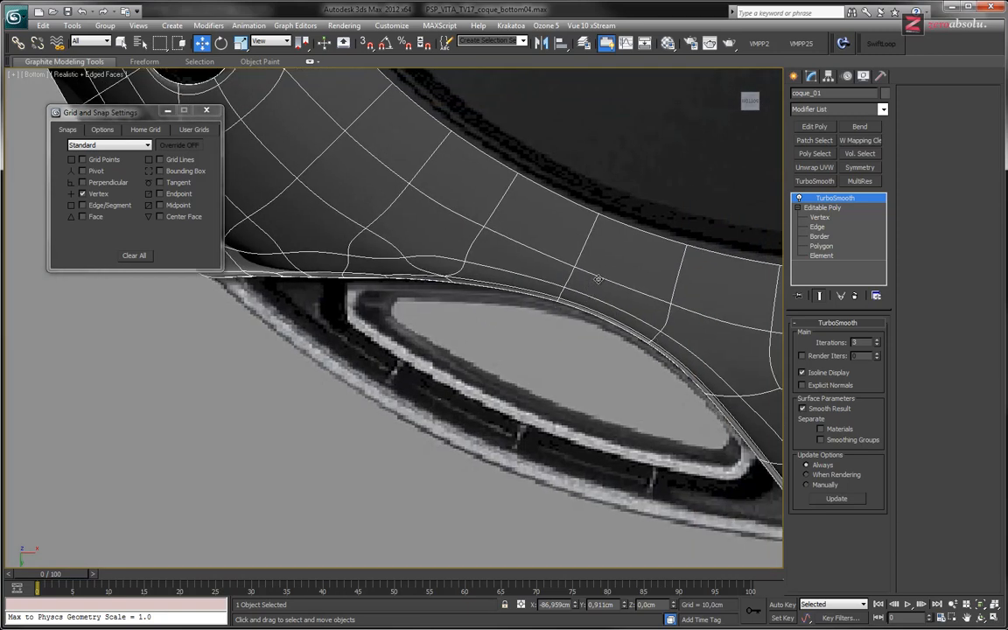
pyautogui.moveTo(573, 313); pyautogui.dragTo(554, 329, button='middle')
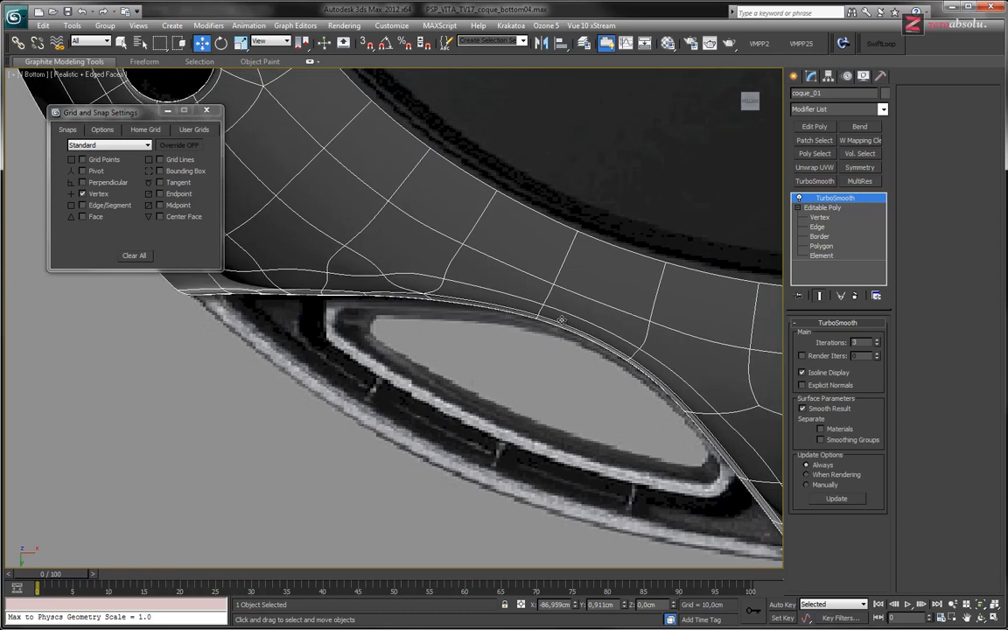
pyautogui.scroll(-2, 612, 364)
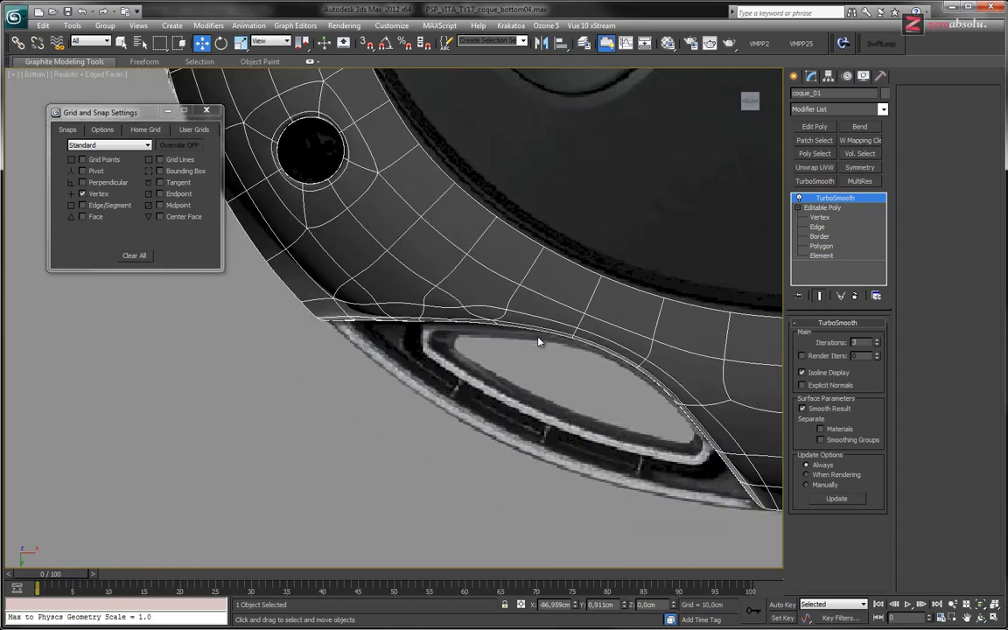
pyautogui.scroll(1, 559, 359)
pyautogui.keyDown('alt'); pyautogui.moveTo(548, 380); pyautogui.dragTo(595, 368, button='middle'); pyautogui.keyUp('alt')
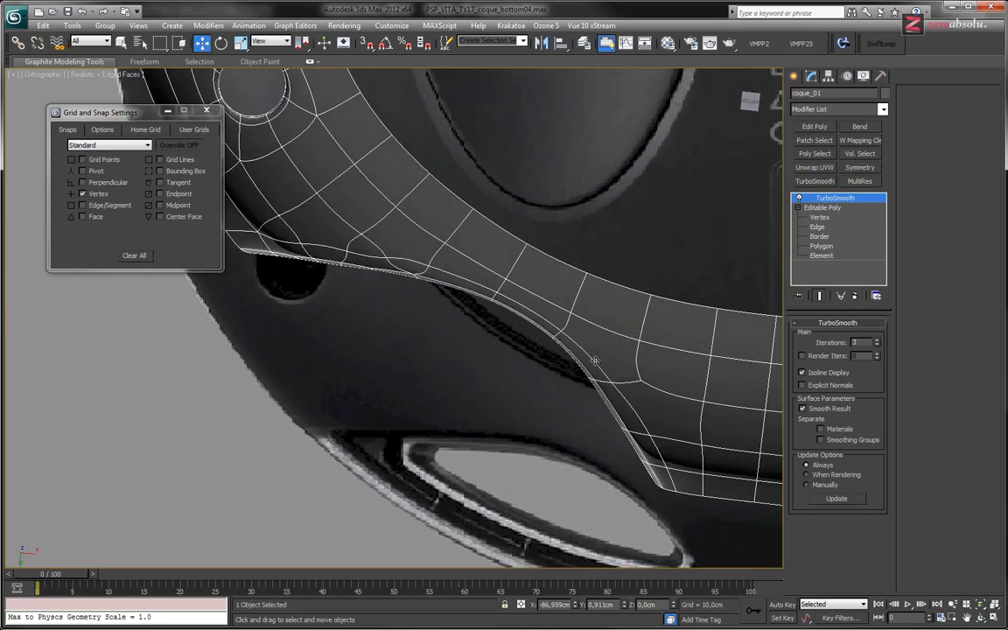
# Compare the smoothed notch contour with the reference image in the Bottom view, in wireframe and shaded display.
pyautogui.press('b')
pyautogui.scroll(2, 494, 305)
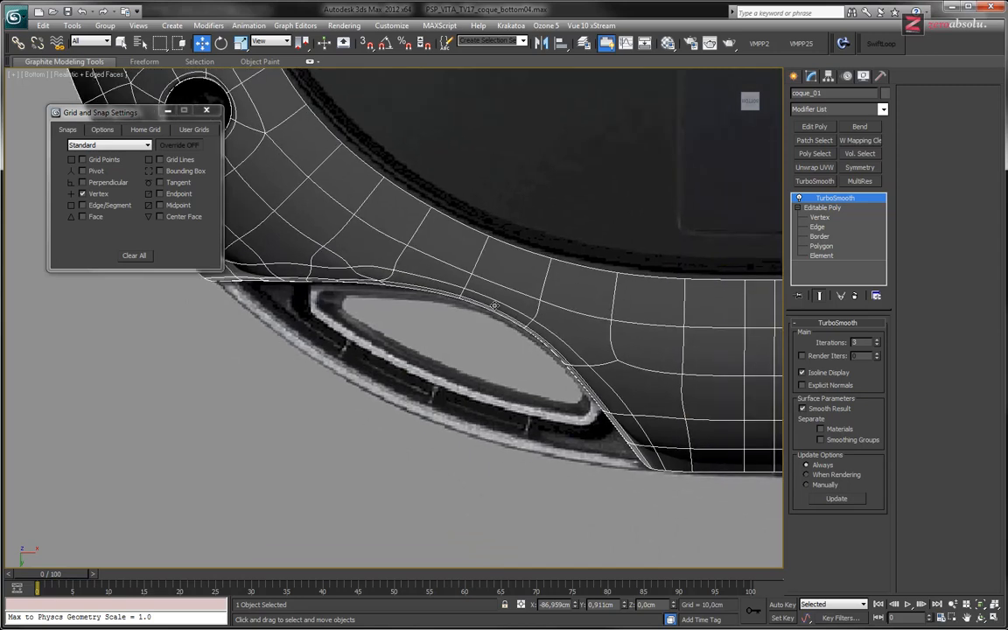
pyautogui.press('F3')
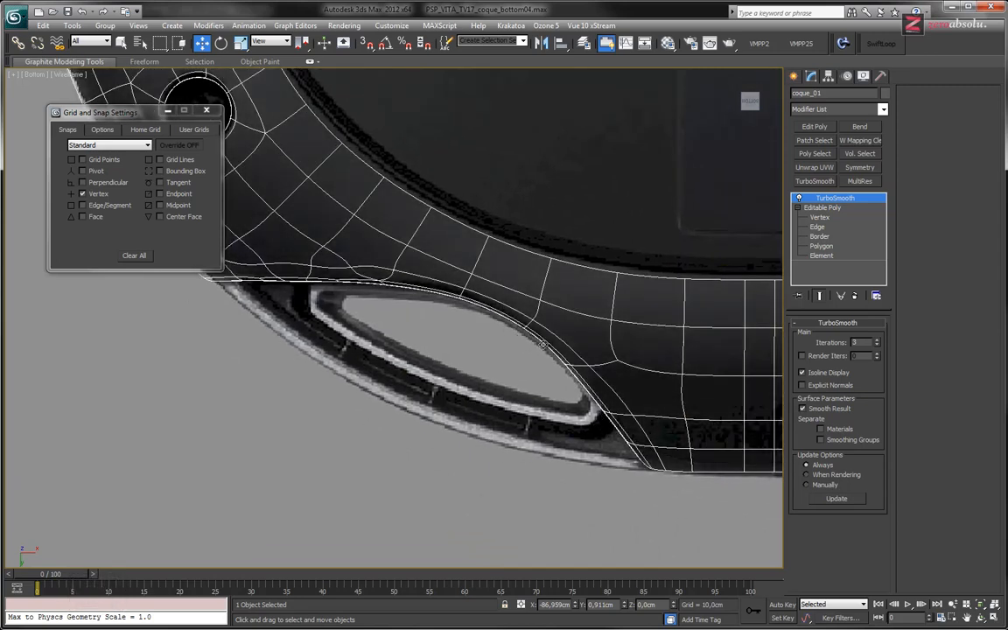
pyautogui.press('F3')
pyautogui.scroll(2, 542, 346)
pyautogui.scroll(-1, 538, 350)
pyautogui.moveTo(481, 341); pyautogui.dragTo(660, 424, button='middle')
pyautogui.moveTo(527, 347); pyautogui.dragTo(517, 336, button='middle')
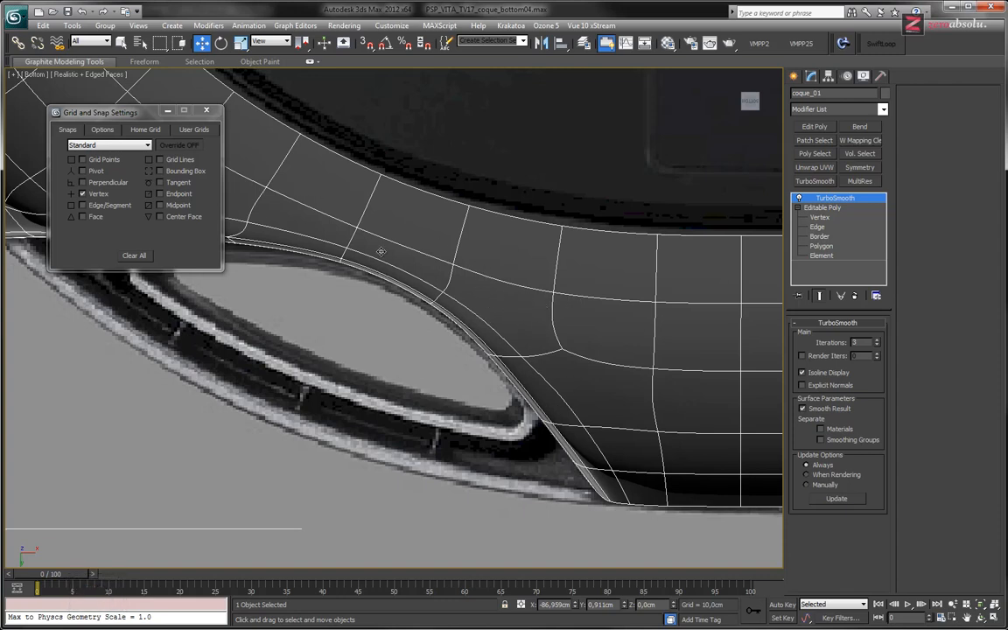
pyautogui.moveTo(381, 252); pyautogui.dragTo(380, 197, button='middle')
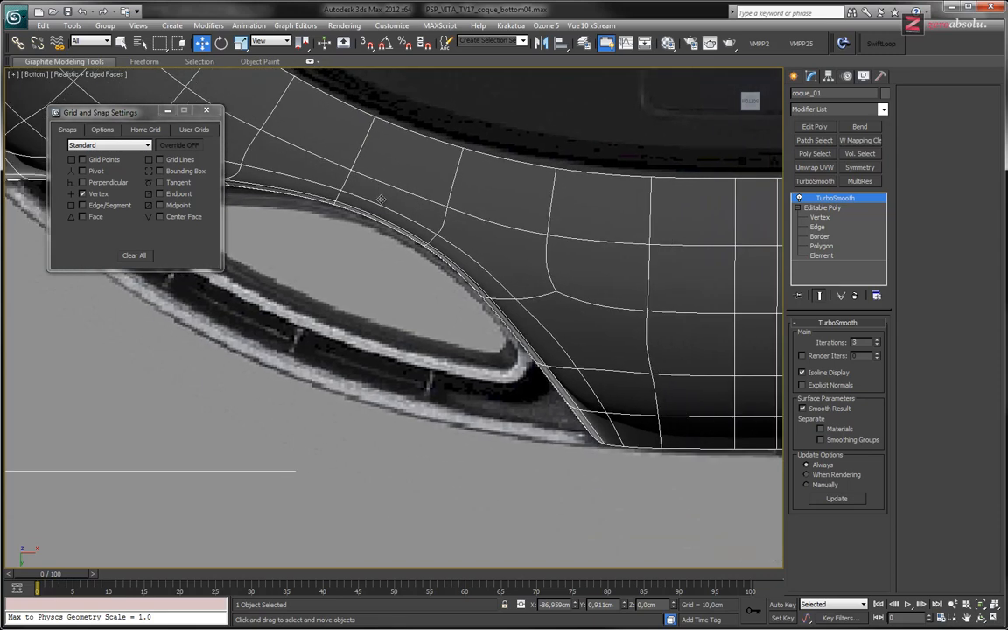
# At Edge level, remove the redundant vertical wall edge midway up the notch's left flank, together with its short rim segment.
pyautogui.scroll(-3, 504, 381)
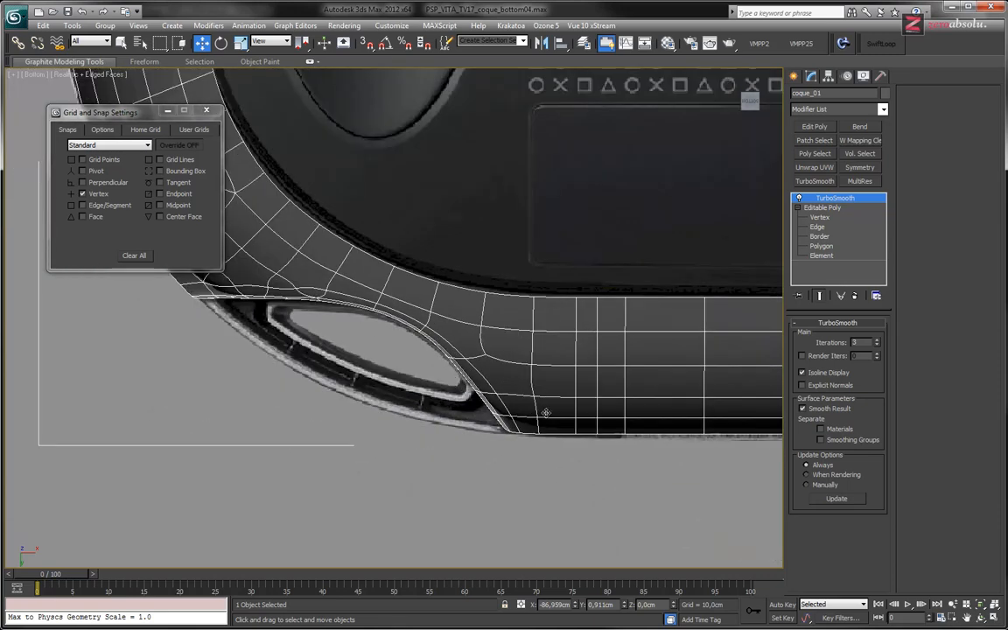
pyautogui.moveTo(545, 412); pyautogui.dragTo(732, 440, button='middle')
pyautogui.click(817, 226)
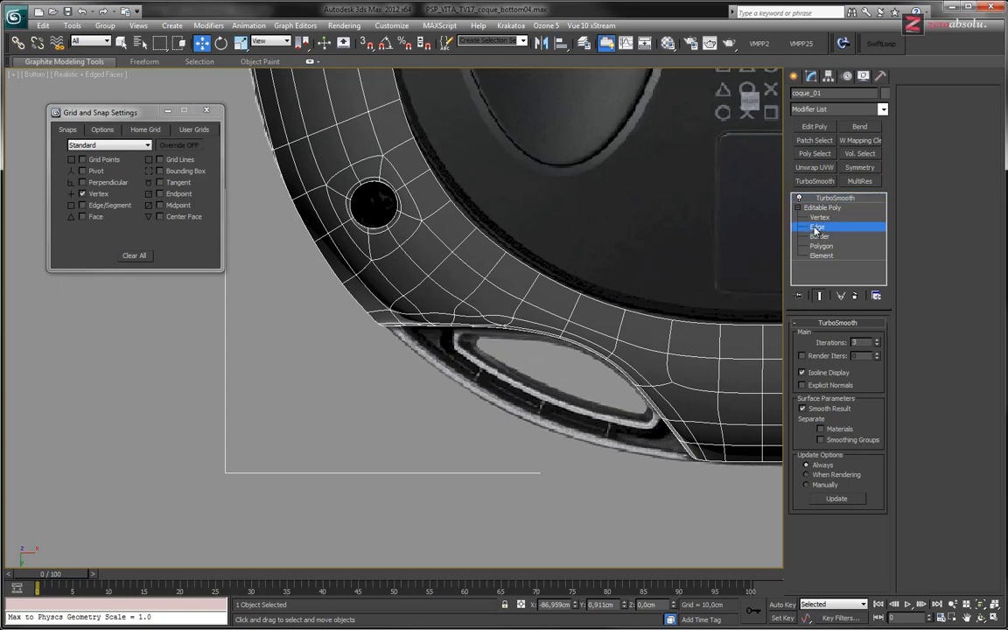
pyautogui.keyDown('alt'); pyautogui.moveTo(591, 336); pyautogui.dragTo(438, 325, button='middle'); pyautogui.keyUp('alt')
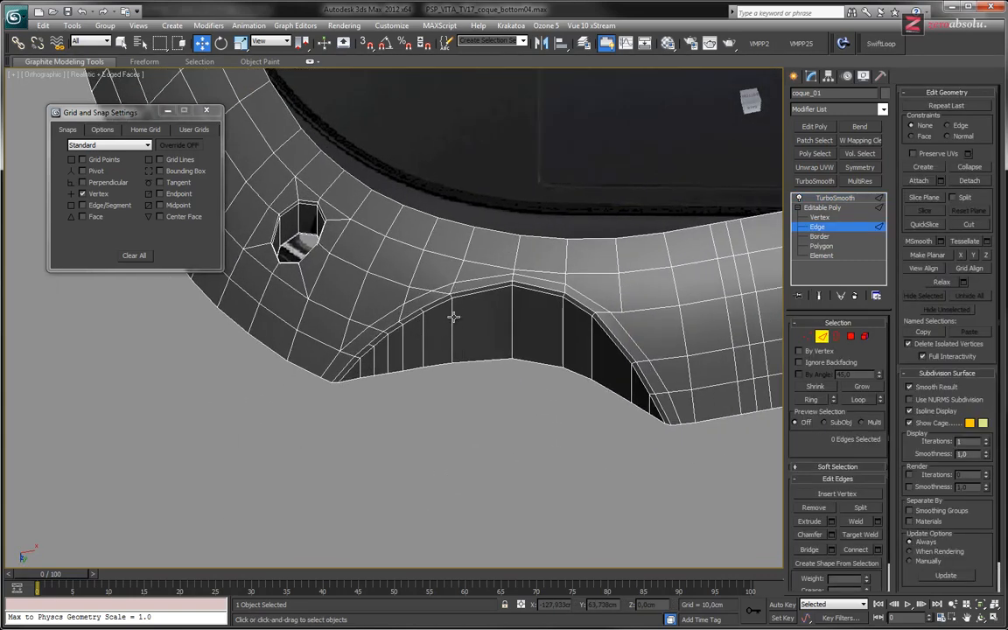
pyautogui.click(384, 291)
pyautogui.scroll(3, 385, 292)
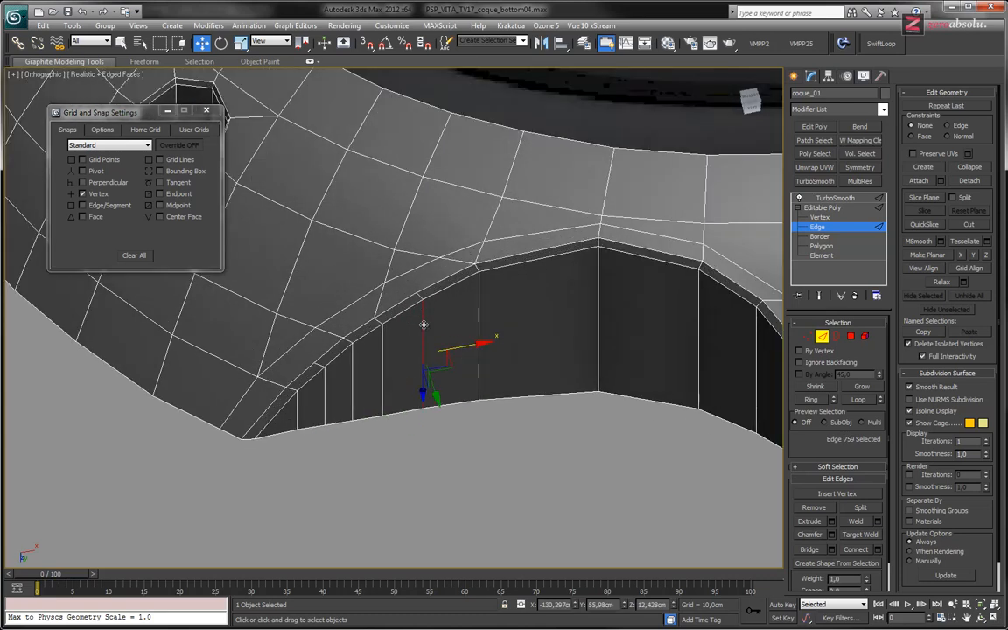
pyautogui.keyDown('ctrl'); pyautogui.click(418, 296); pyautogui.keyUp('ctrl')
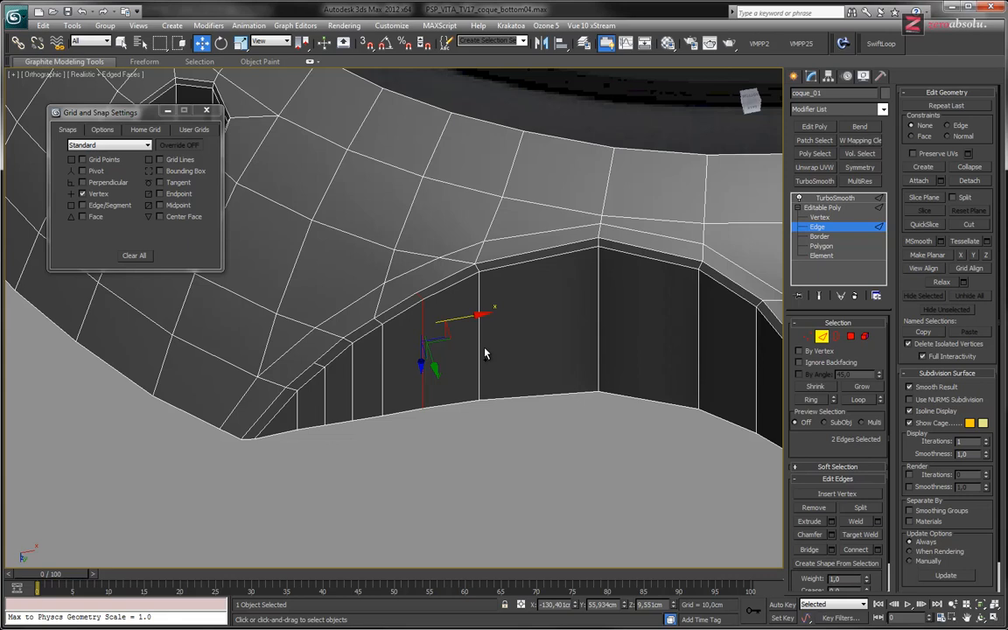
pyautogui.hotkey('ctrl', 'BackSpace')
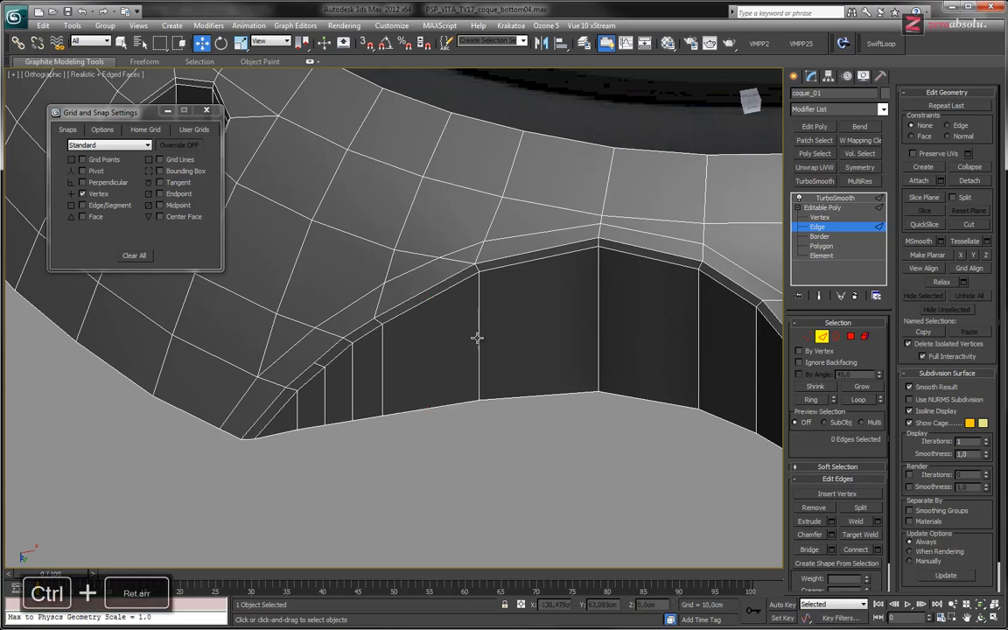
# Remove the second vertical wall edge from the notch's left end, together with its short rim segment.
pyautogui.keyDown('alt'); pyautogui.moveTo(551, 295); pyautogui.dragTo(463, 349, button='middle'); pyautogui.keyUp('alt')
pyautogui.click(431, 392)
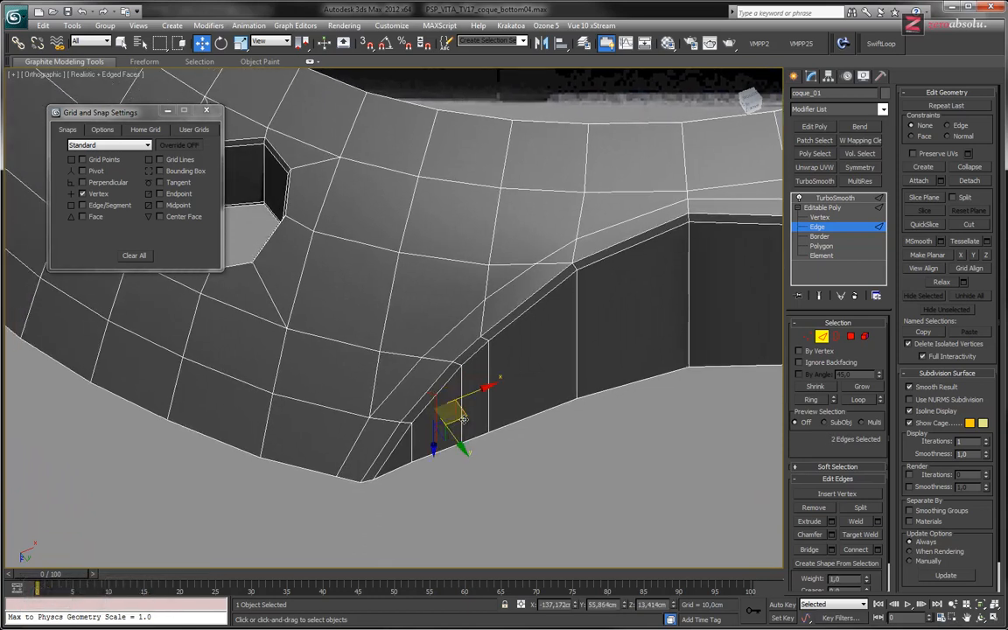
pyautogui.hotkey('ctrl', 'BackSpace')
# Examine the edge flow along the whole notch rim for narrow triangles and closely spaced vertices.
pyautogui.keyDown('alt'); pyautogui.moveTo(494, 417); pyautogui.dragTo(332, 383, button='middle'); pyautogui.keyUp('alt')
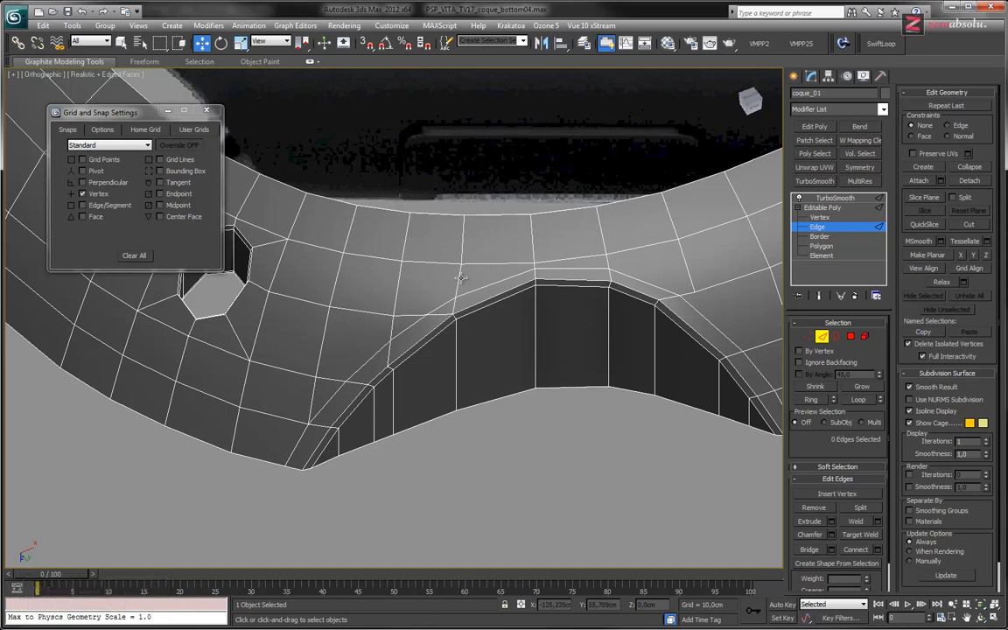
pyautogui.moveTo(466, 335); pyautogui.dragTo(444, 361, button='middle')
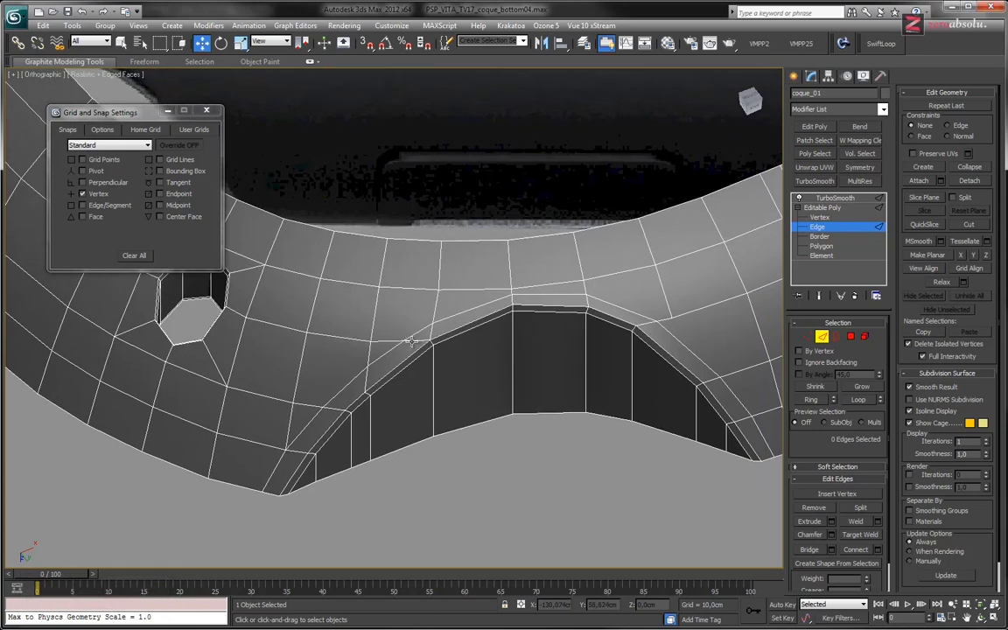
pyautogui.scroll(6, 435, 393)
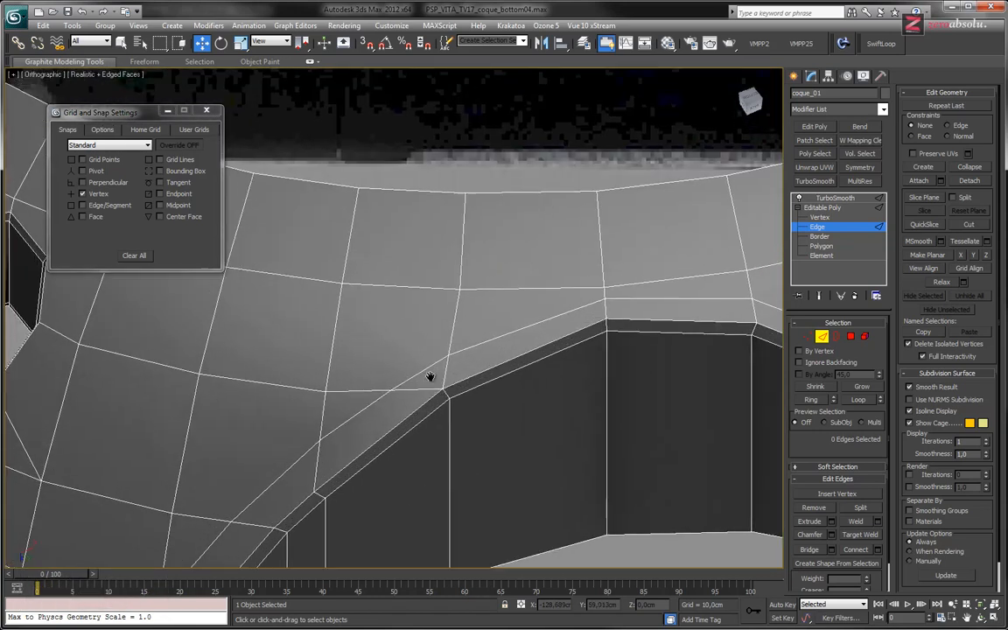
pyautogui.moveTo(454, 398); pyautogui.dragTo(466, 353, button='middle')
pyautogui.scroll(-2, 432, 388)
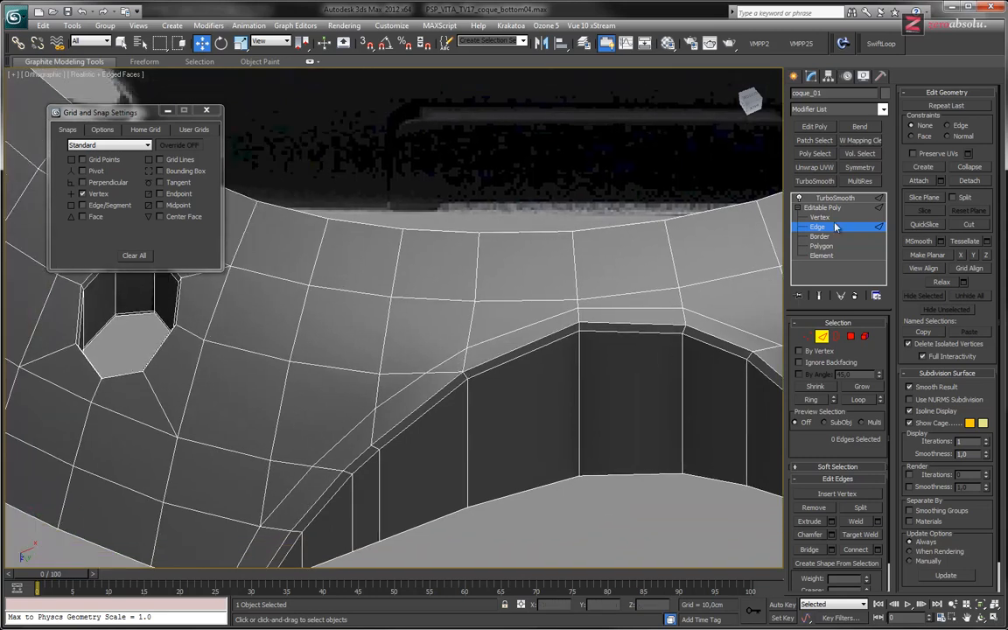
pyautogui.click(835, 198)
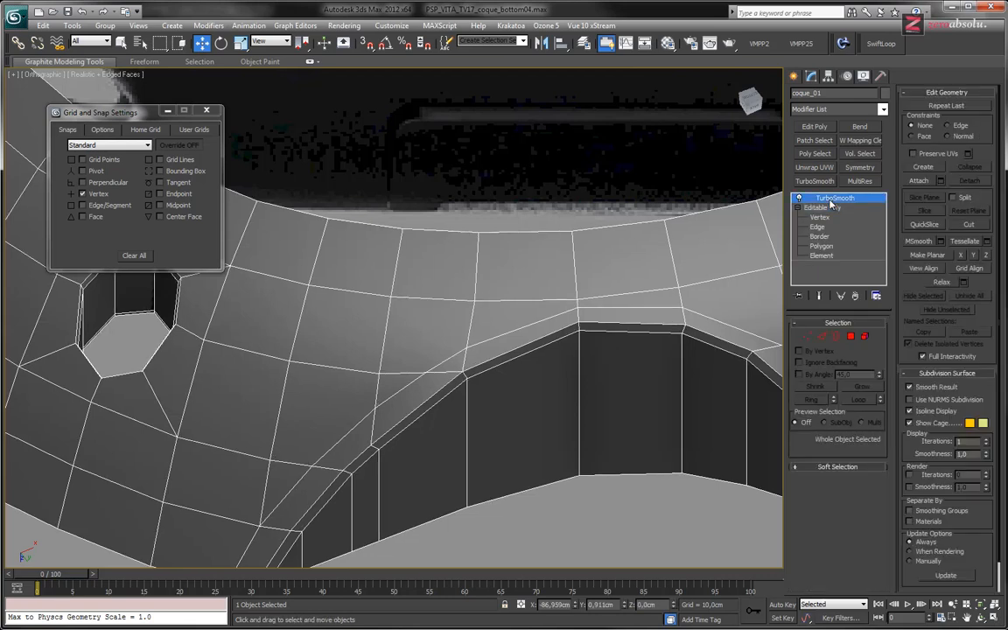
pyautogui.moveTo(572, 362)
pyautogui.keyDown('alt'); pyautogui.mouseDown(button='middle')
pyautogui.moveTo(585, 348)
pyautogui.moveTo(595, 360)
pyautogui.mouseUp(button='middle'); pyautogui.keyUp('alt')
pyautogui.keyDown('alt'); pyautogui.moveTo(473, 405); pyautogui.dragTo(507, 385, button='middle'); pyautogui.keyUp('alt')
pyautogui.moveTo(641, 387); pyautogui.dragTo(337, 357, button='middle')
pyautogui.scroll(-3, 542, 383)
pyautogui.moveTo(542, 383); pyautogui.dragTo(503, 356, button='middle')
# Using the Edge constraint, slide the vertex just right of the arch's crown slightly outward and target-weld its close neighbour onto it.
pyautogui.click(839, 219)
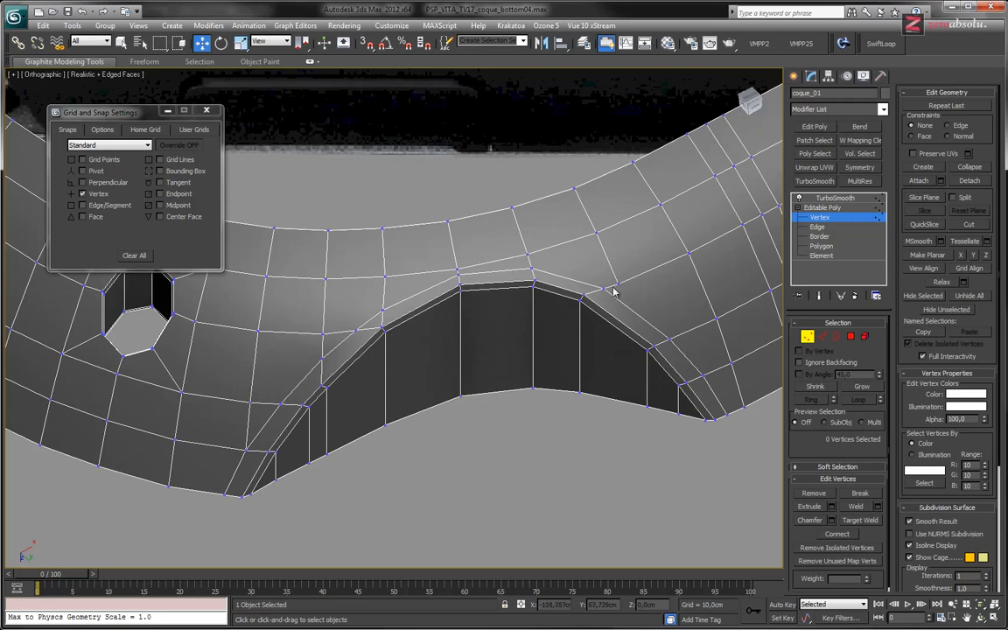
pyautogui.click(861, 520)
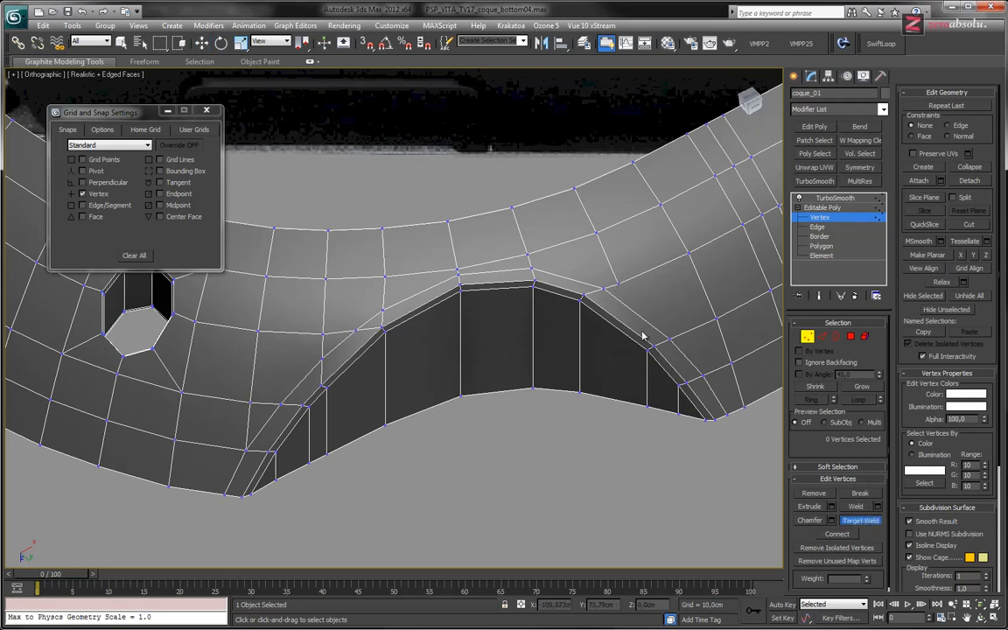
pyautogui.click(604, 289)
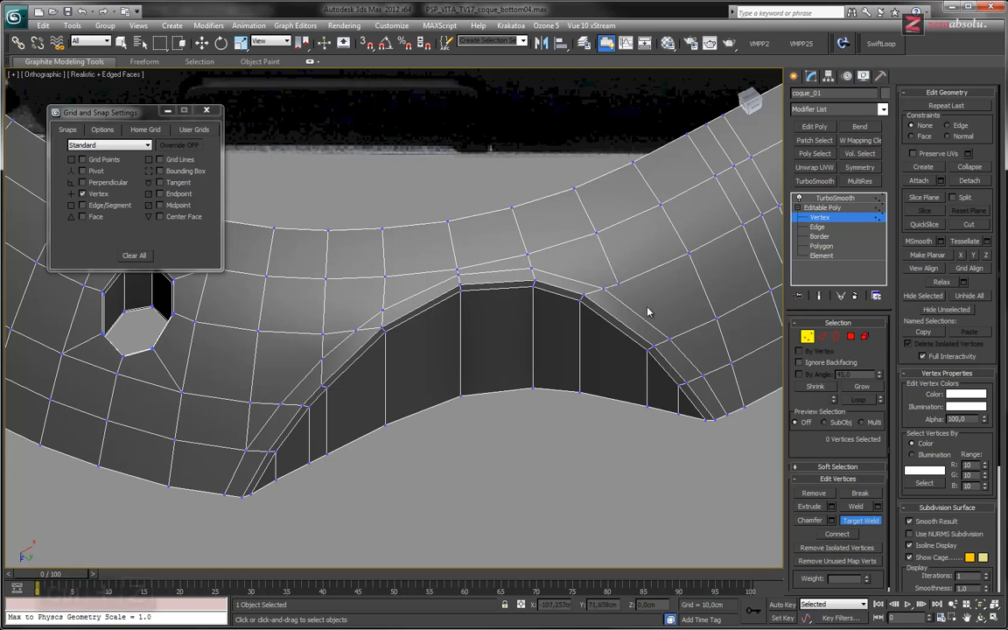
pyautogui.hotkey('ctrl', 'z')
pyautogui.scroll(5, 588, 355)
pyautogui.moveTo(584, 357); pyautogui.dragTo(577, 389, button='middle')
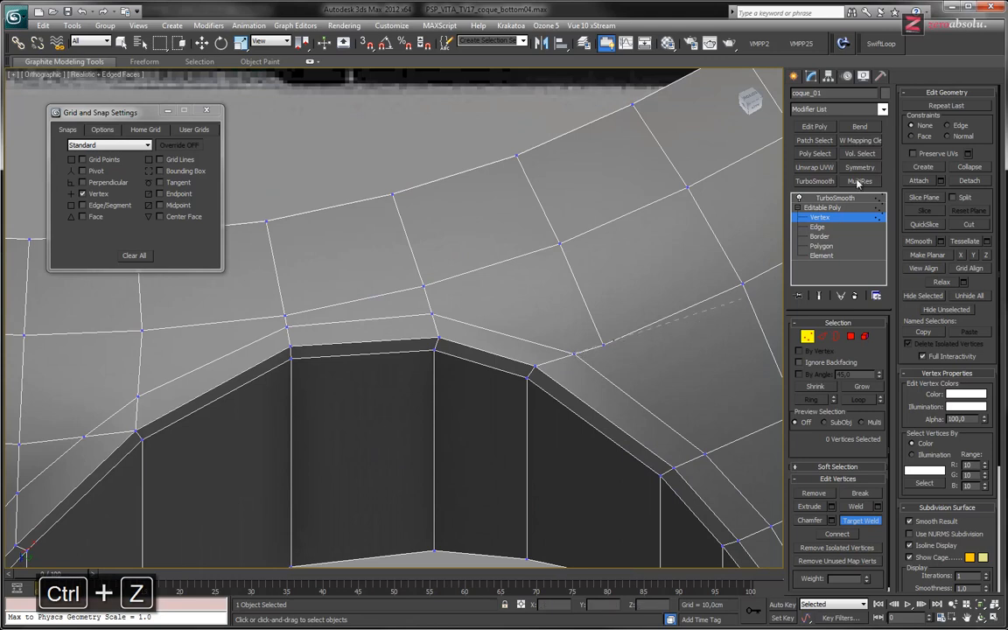
pyautogui.press('w')
pyautogui.click(575, 356)
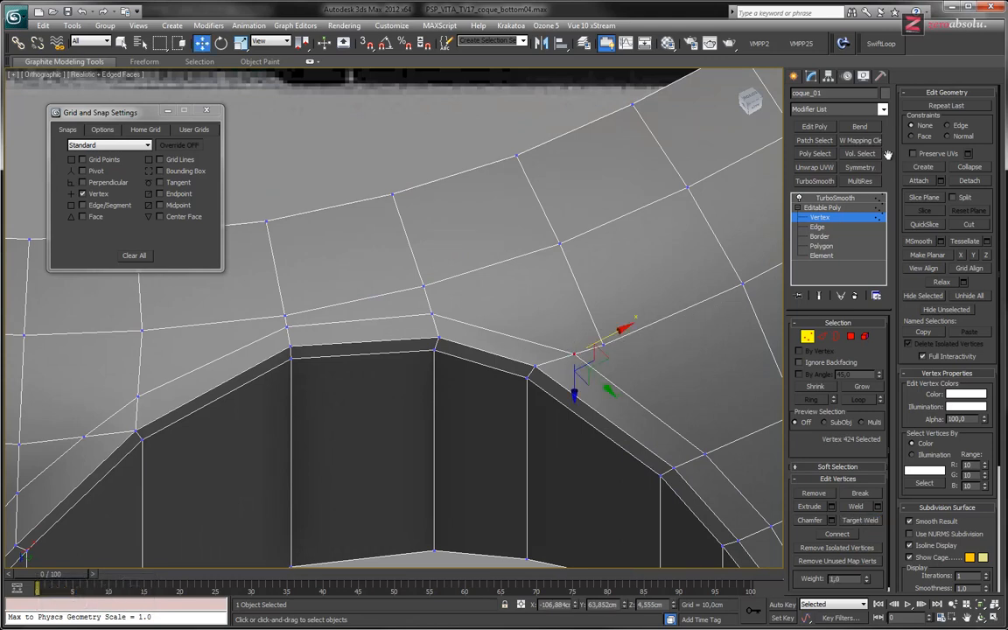
pyautogui.click(960, 126)
pyautogui.moveTo(615, 335); pyautogui.dragTo(623, 340)
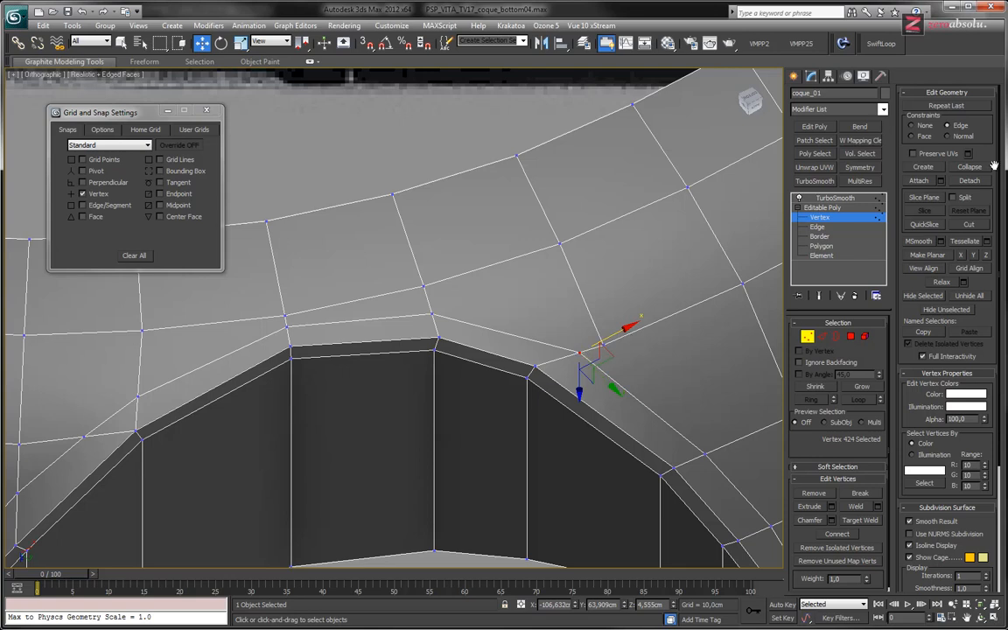
pyautogui.click(860, 520)
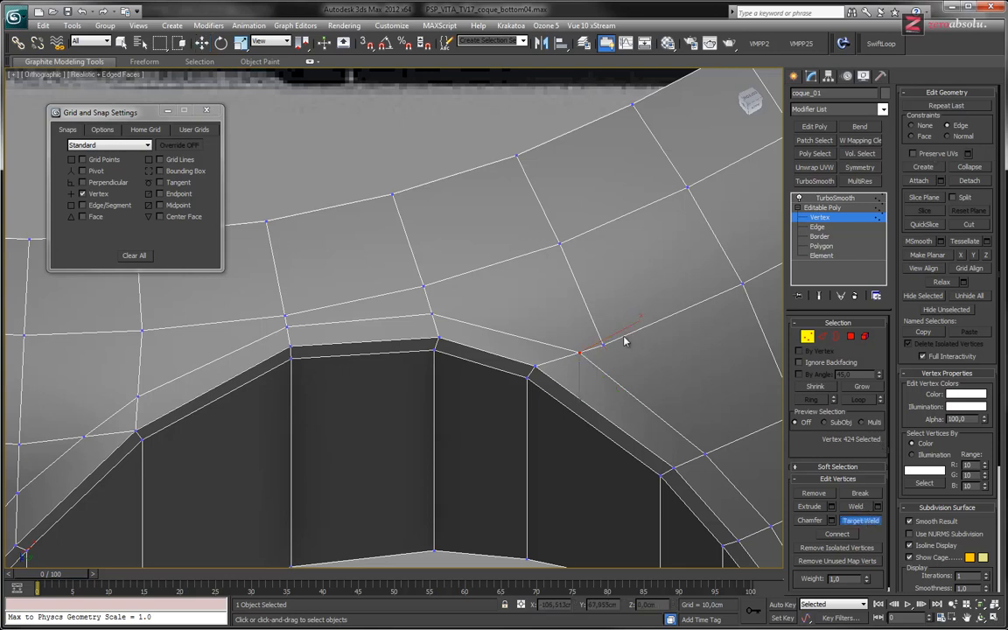
pyautogui.click(578, 355)
# Cut a short edge from the rim vertex left of the crown into the small triangle beside it.
pyautogui.moveTo(619, 348); pyautogui.dragTo(752, 261, button='middle')
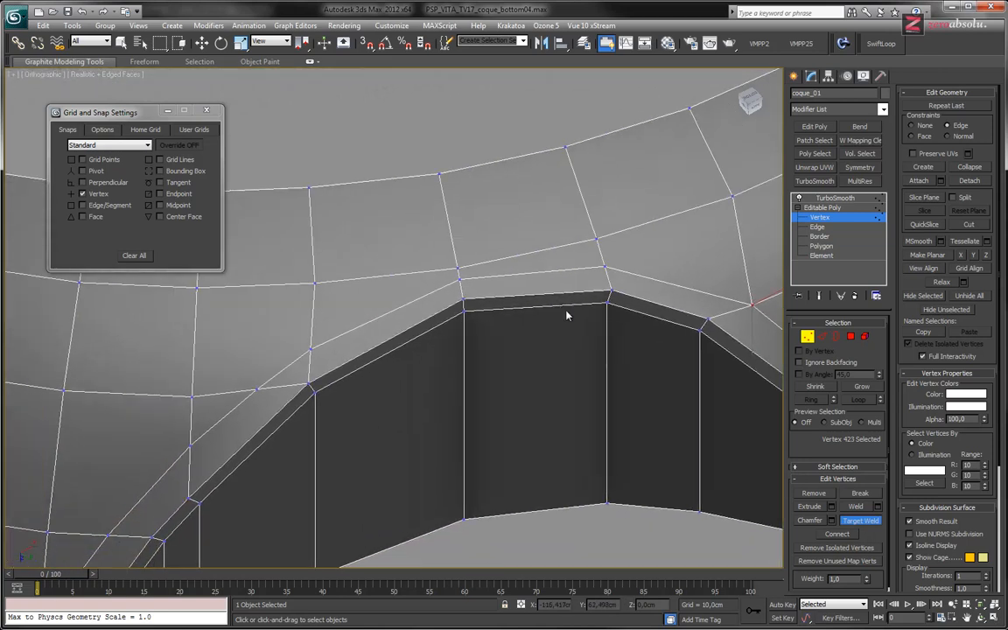
pyautogui.moveTo(252, 331); pyautogui.dragTo(378, 286, button='middle')
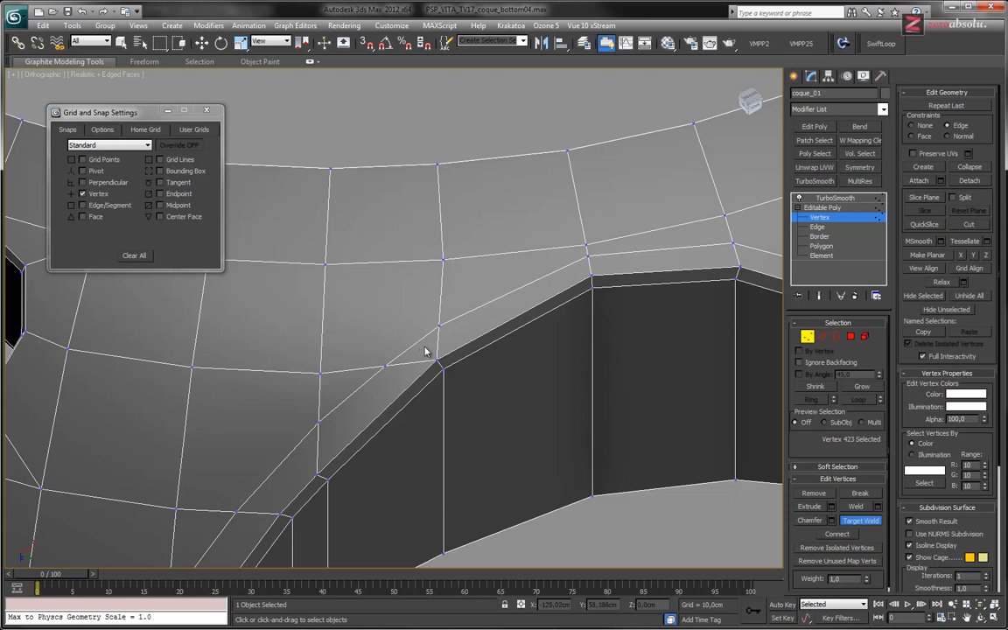
pyautogui.click(966, 226)
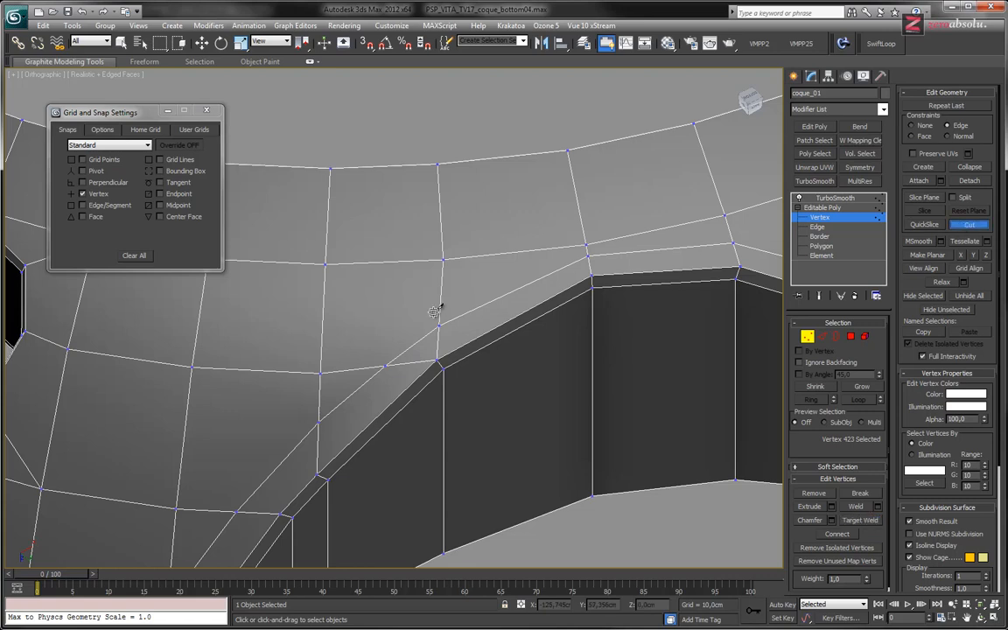
pyautogui.click(423, 349)
# Target-weld the two outer corner vertices of the small triangle left of the crown onto the newly cut vertex.
pyautogui.click(870, 521)
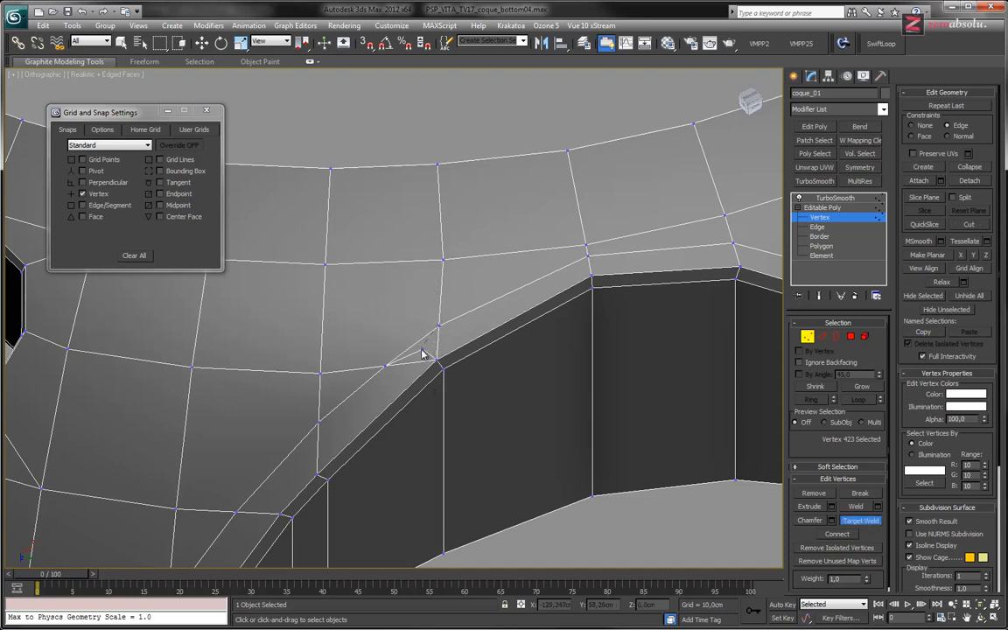
pyautogui.rightClick(422, 353)
pyautogui.click(386, 363)
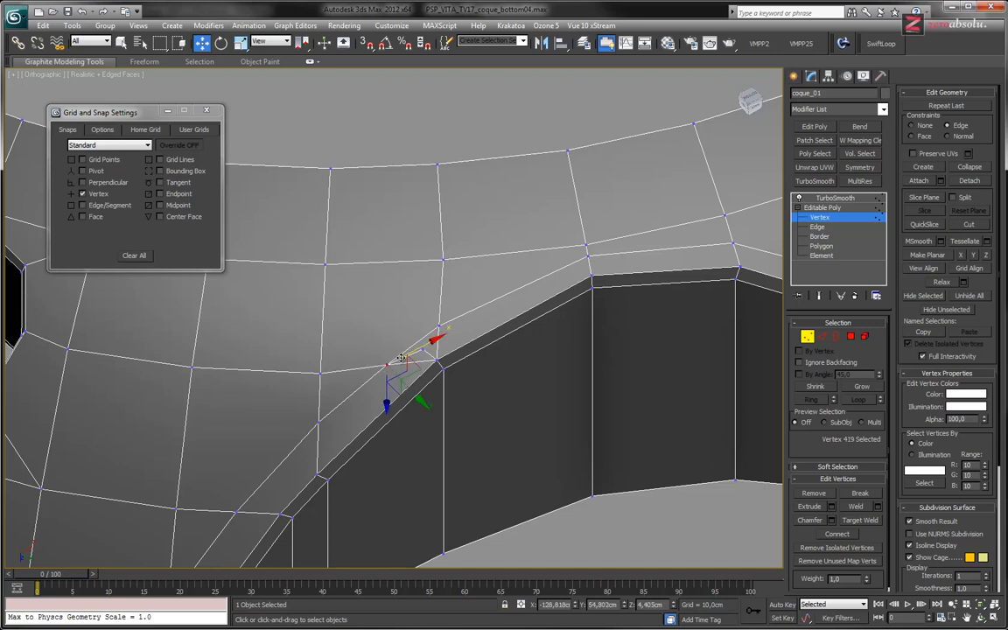
pyautogui.hotkey('ctrl', 'z')
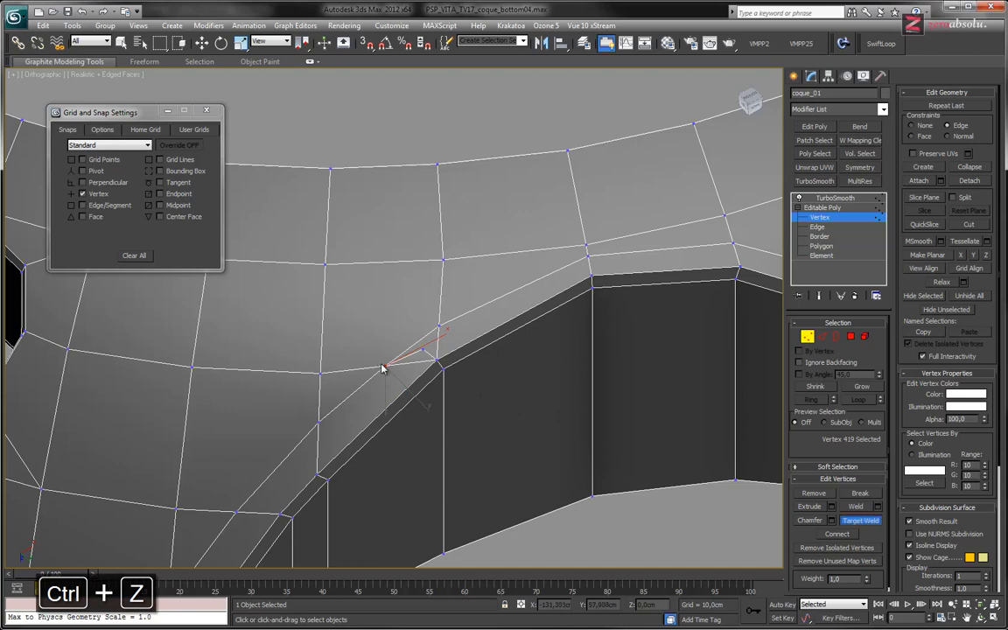
pyautogui.click(385, 365)
pyautogui.click(424, 350)
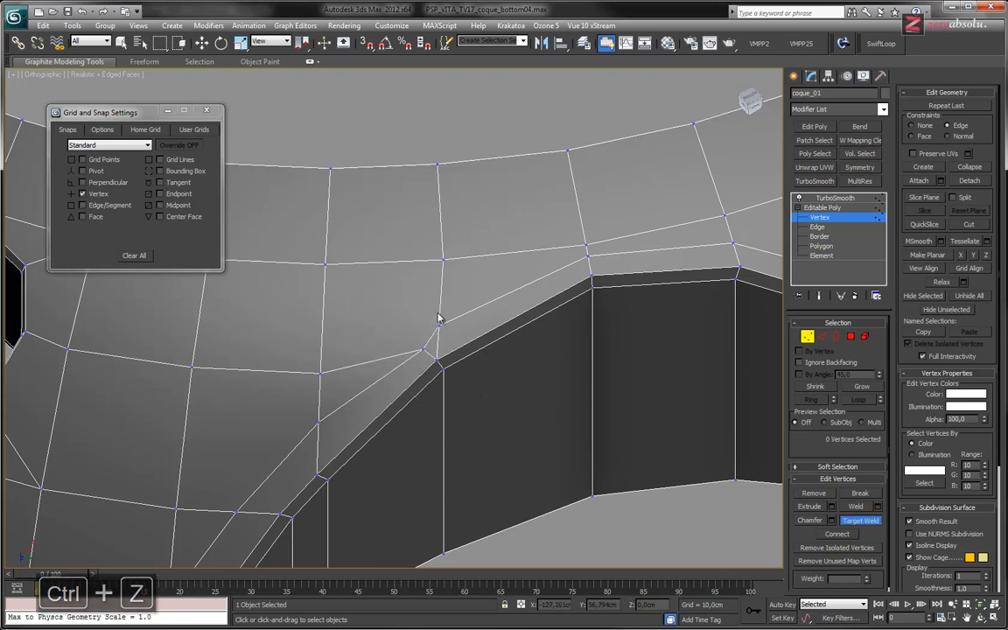
pyautogui.click(422, 349)
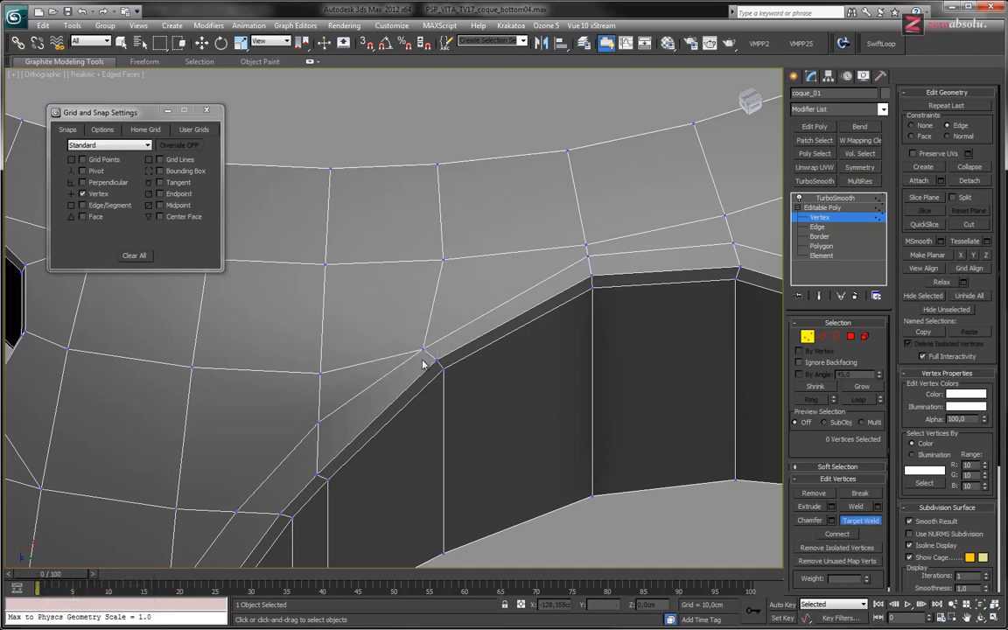
# Return to the TurboSmooth level with the end result shown and inspect the notch's left shading with and without edged faces.
pyautogui.click(843, 208)
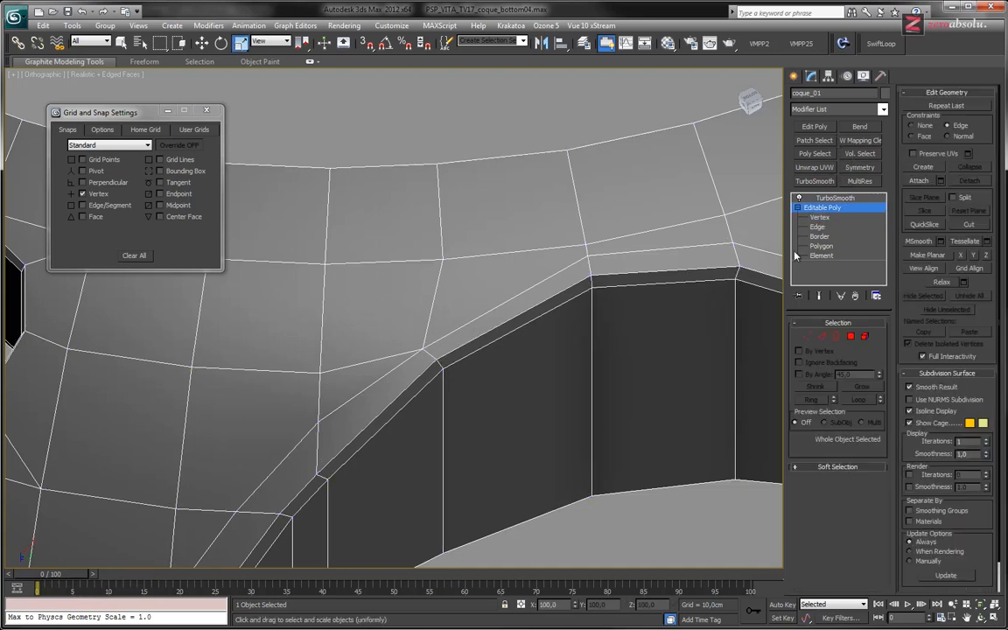
pyautogui.click(819, 296)
pyautogui.click(818, 199)
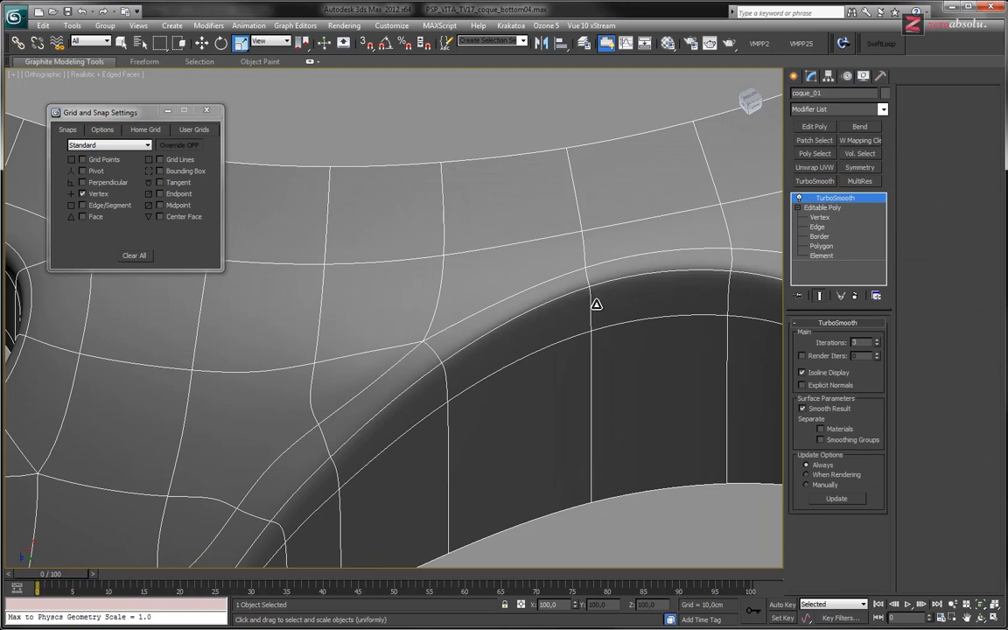
pyautogui.press('F4')
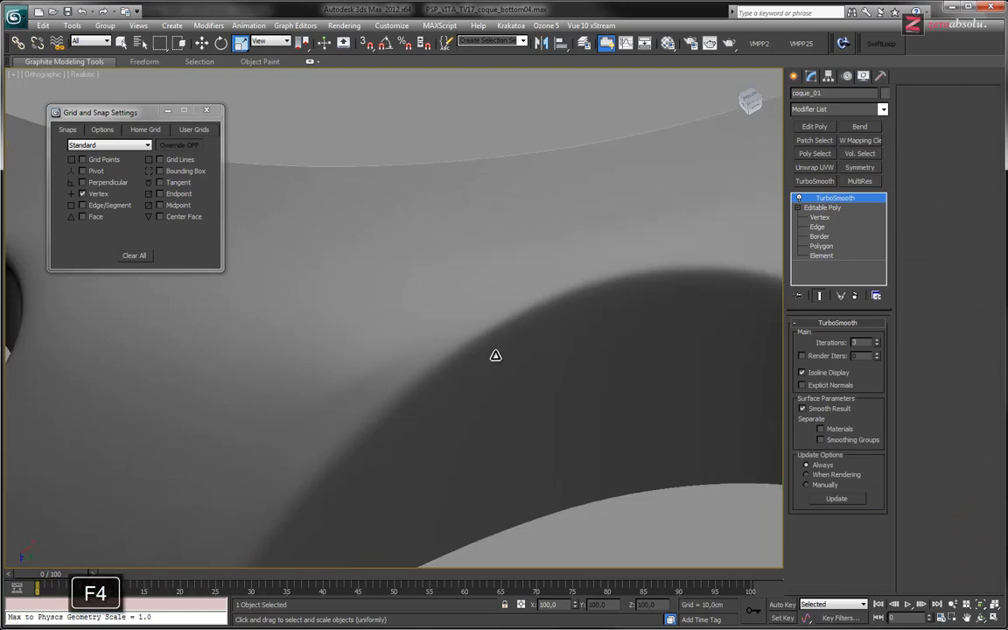
pyautogui.keyDown('alt'); pyautogui.moveTo(527, 315); pyautogui.dragTo(495, 355, button='middle'); pyautogui.keyUp('alt')
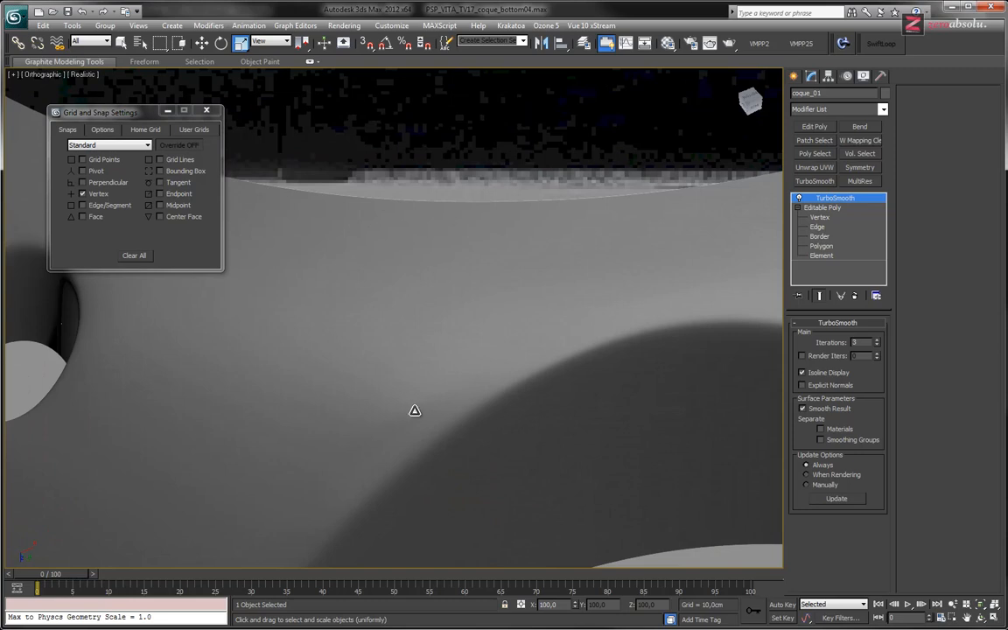
pyautogui.press('F4')
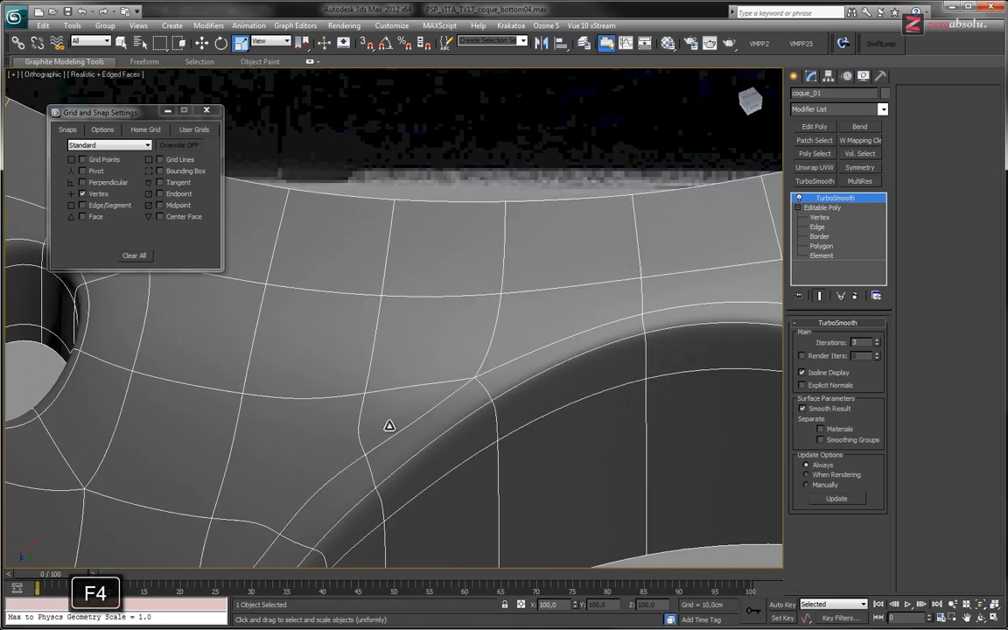
# With the end result hidden and the Face constraint on, move the outer-loop vertex on the notch's left slope closer to the rim.
pyautogui.click(819, 217)
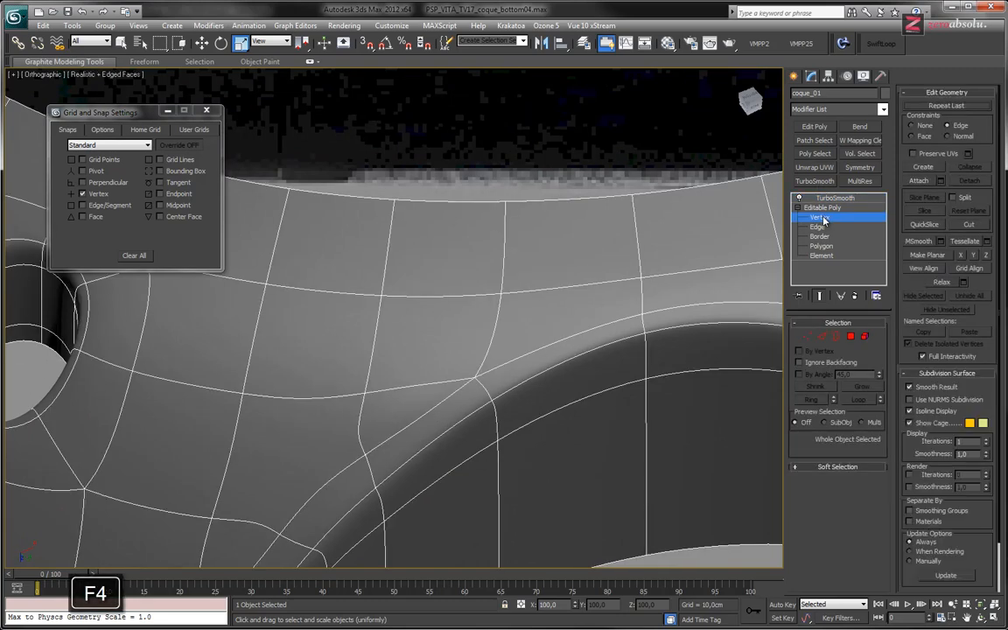
pyautogui.moveTo(536, 308); pyautogui.dragTo(623, 253, button='middle')
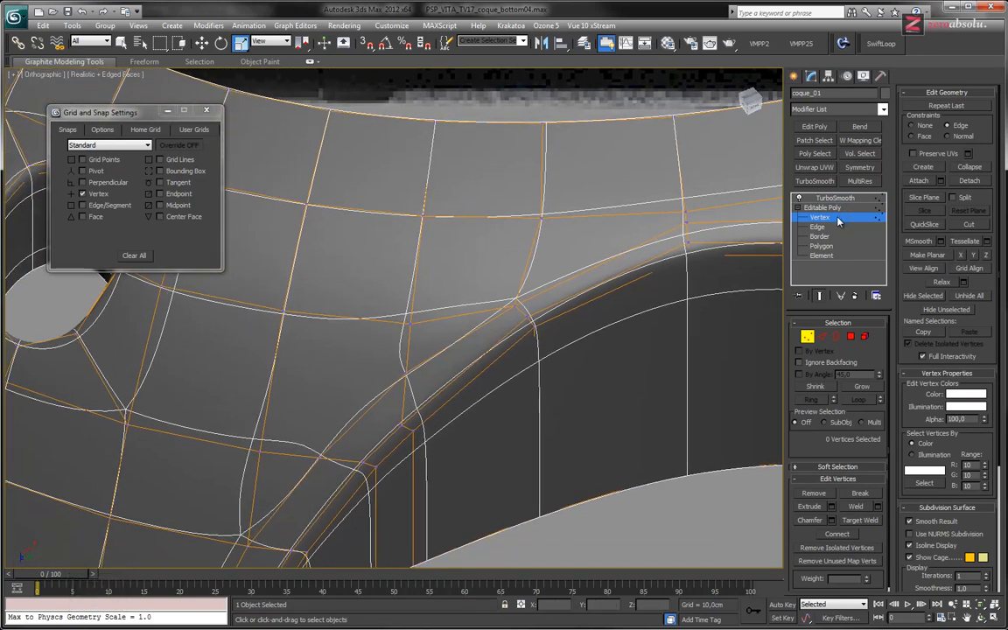
pyautogui.click(819, 295)
pyautogui.keyDown('alt'); pyautogui.moveTo(486, 341); pyautogui.dragTo(446, 411, button='middle'); pyautogui.keyUp('alt')
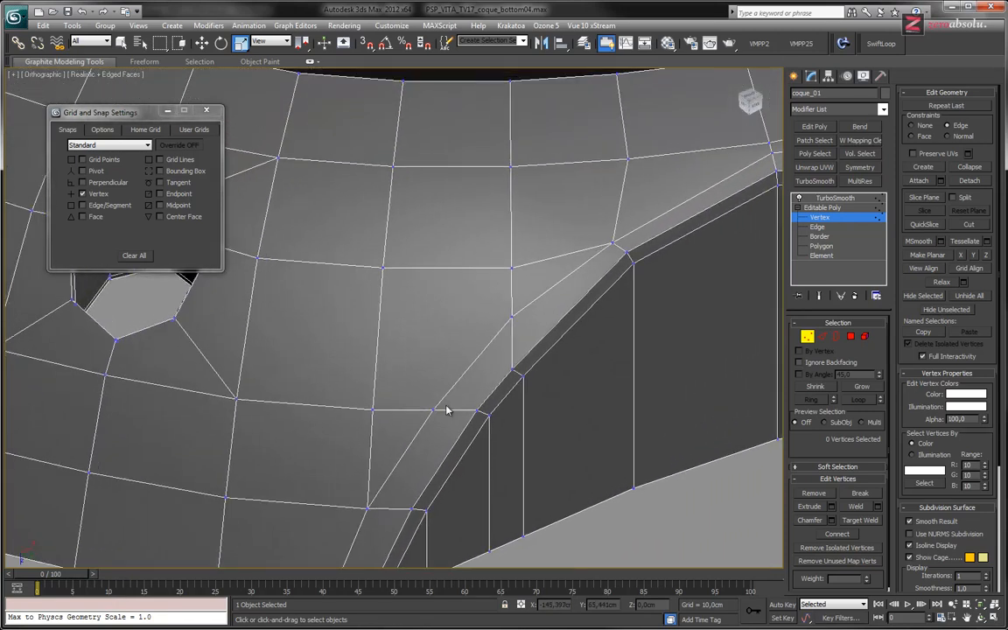
pyautogui.click(511, 316)
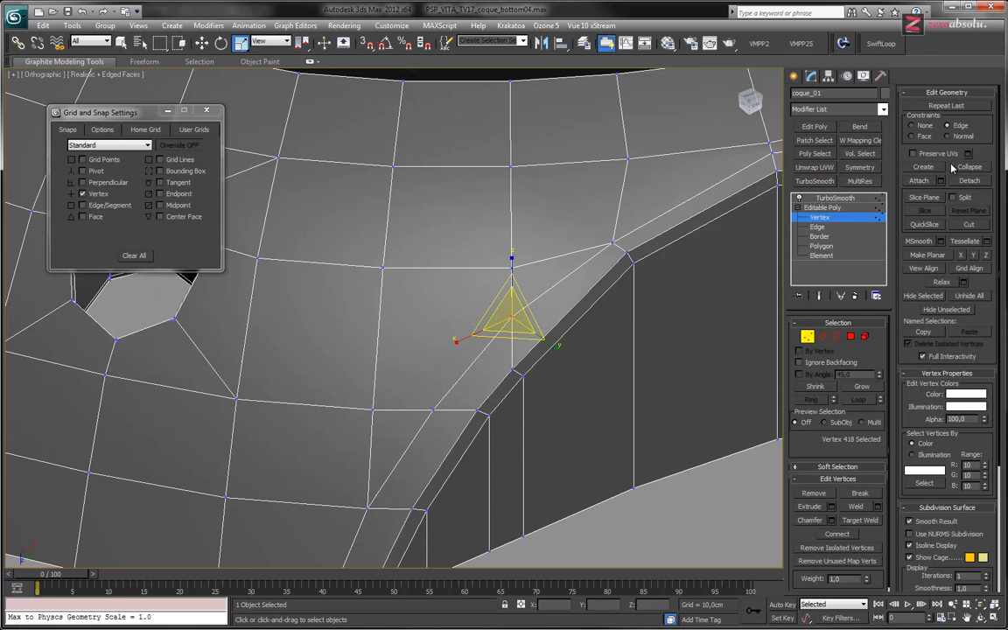
pyautogui.click(914, 137)
pyautogui.press('w')
pyautogui.moveTo(512, 314); pyautogui.dragTo(476, 394)
pyautogui.moveTo(501, 338); pyautogui.dragTo(514, 349)
pyautogui.keyDown('alt'); pyautogui.moveTo(565, 317); pyautogui.dragTo(600, 314, button='middle'); pyautogui.keyUp('alt')
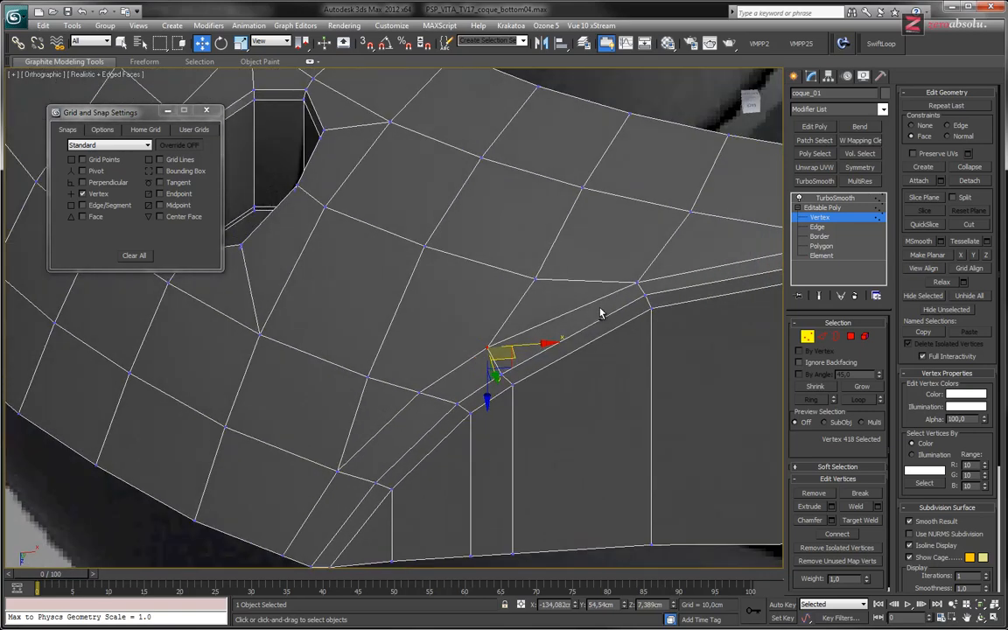
# Try to slide the single rim vertex beside the moved one toward the crown with the Edge constraint, and undo it.
pyautogui.click(502, 375)
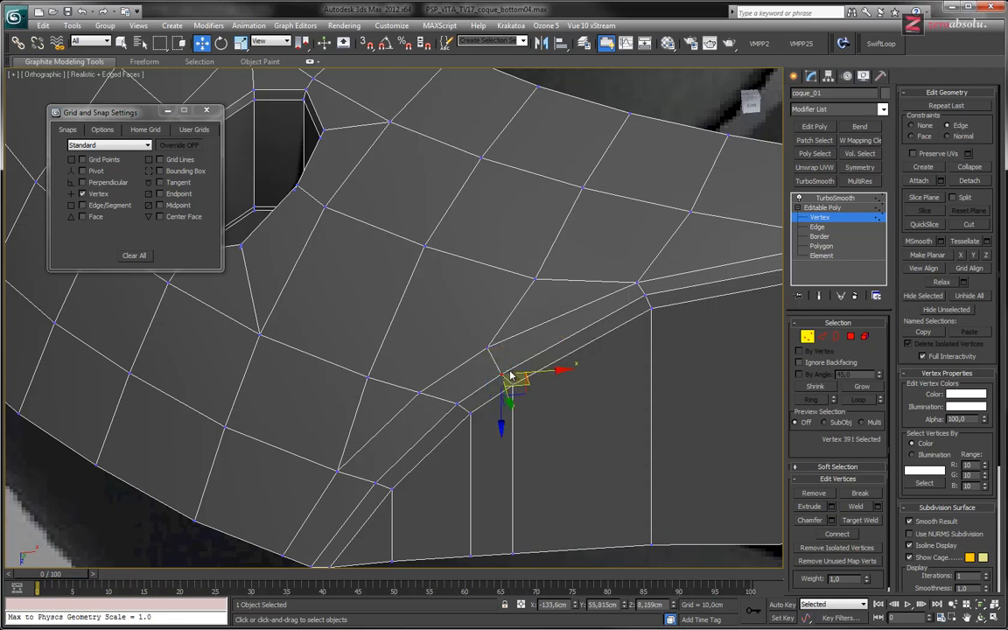
pyautogui.moveTo(501, 372); pyautogui.dragTo(515, 369)
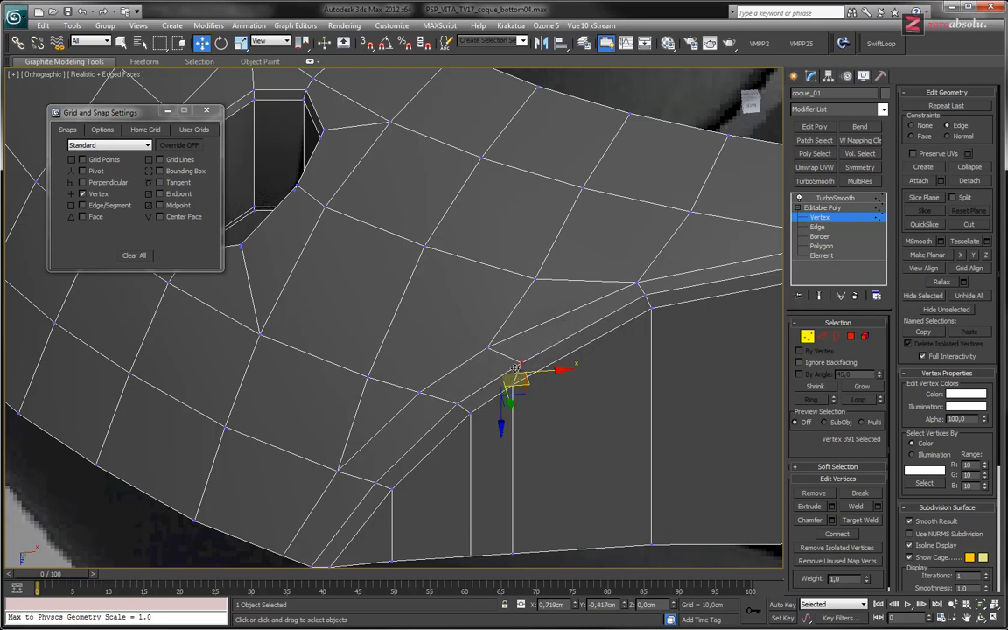
pyautogui.moveTo(515, 369); pyautogui.dragTo(534, 364)
pyautogui.hotkey('ctrl', 'z')
# Select the three vertices of the vertical edge row on the notch's left slope and slide them along their edges toward the crown.
pyautogui.keyDown('alt'); pyautogui.moveTo(560, 382); pyautogui.dragTo(528, 421, button='middle'); pyautogui.keyUp('alt')
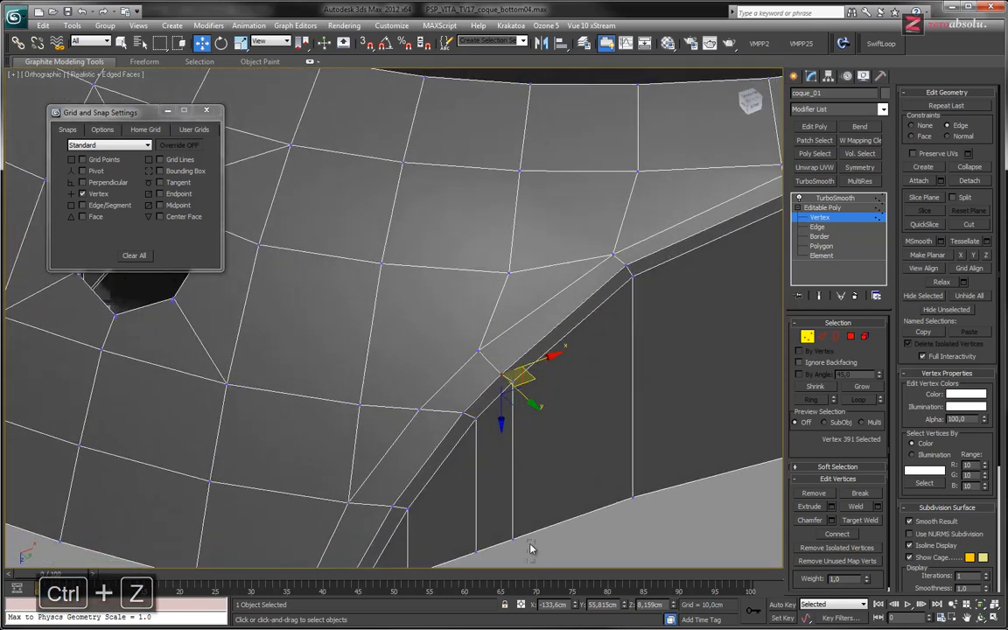
pyautogui.moveTo(501, 357); pyautogui.dragTo(530, 366)
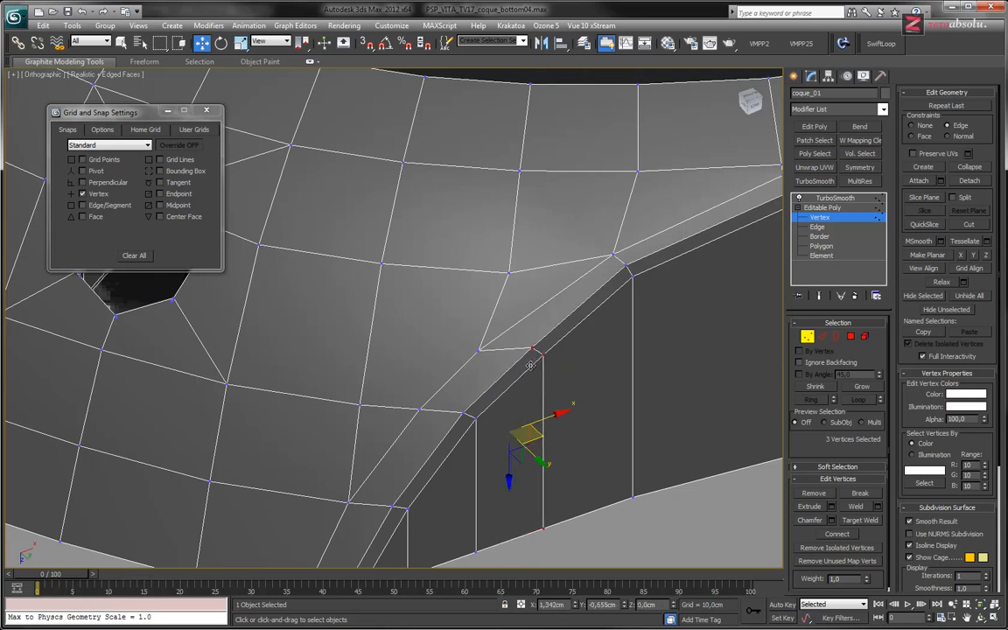
pyautogui.moveTo(586, 381); pyautogui.dragTo(458, 333, button='middle')
pyautogui.scroll(-2, 495, 338)
pyautogui.keyDown('alt'); pyautogui.moveTo(397, 341); pyautogui.dragTo(442, 349, button='middle'); pyautogui.keyUp('alt')
pyautogui.keyDown('alt'); pyautogui.moveTo(469, 298); pyautogui.dragTo(394, 345, button='middle'); pyautogui.keyUp('alt')
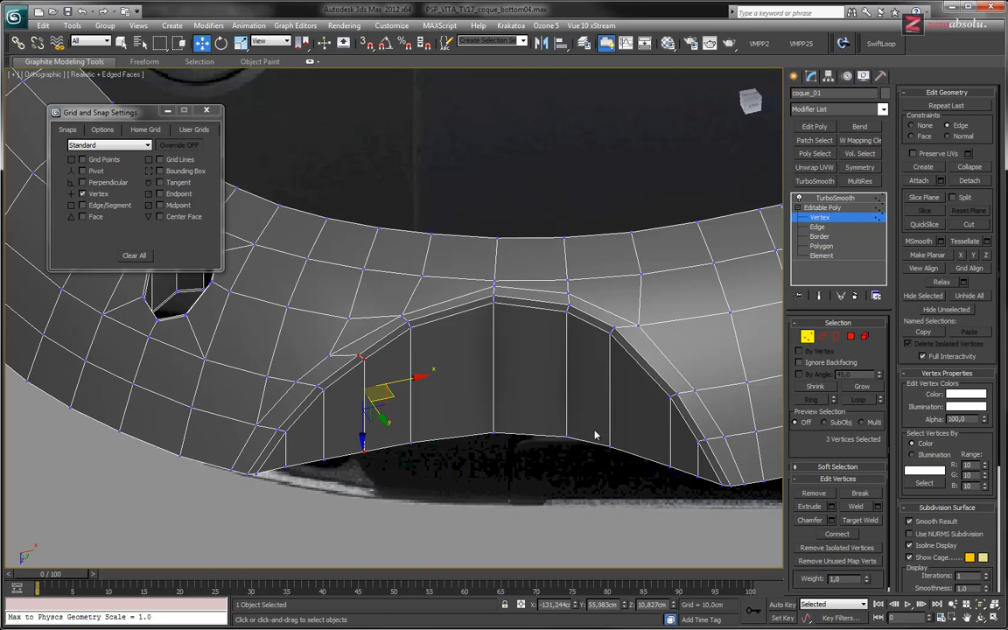
# Slide the adjacent outer-loop vertex along its edge toward the crown to line up with the shifted vertical row.
pyautogui.scroll(4, 345, 369)
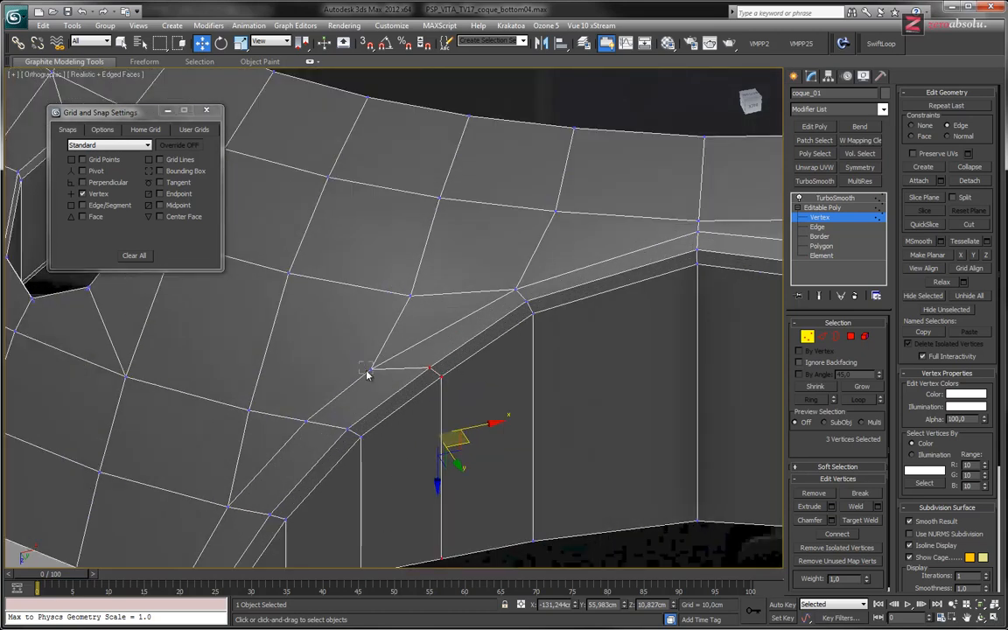
pyautogui.click(367, 373)
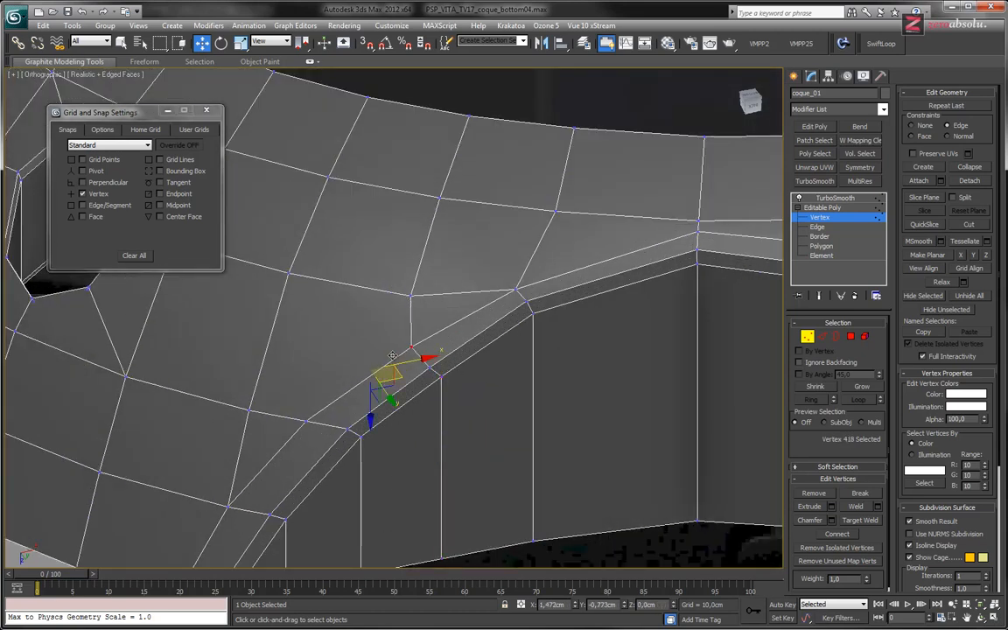
pyautogui.moveTo(374, 367); pyautogui.dragTo(391, 361)
pyautogui.keyDown('alt'); pyautogui.moveTo(390, 362); pyautogui.dragTo(470, 297, button='middle'); pyautogui.keyUp('alt')
pyautogui.moveTo(438, 341); pyautogui.dragTo(489, 340, button='middle')
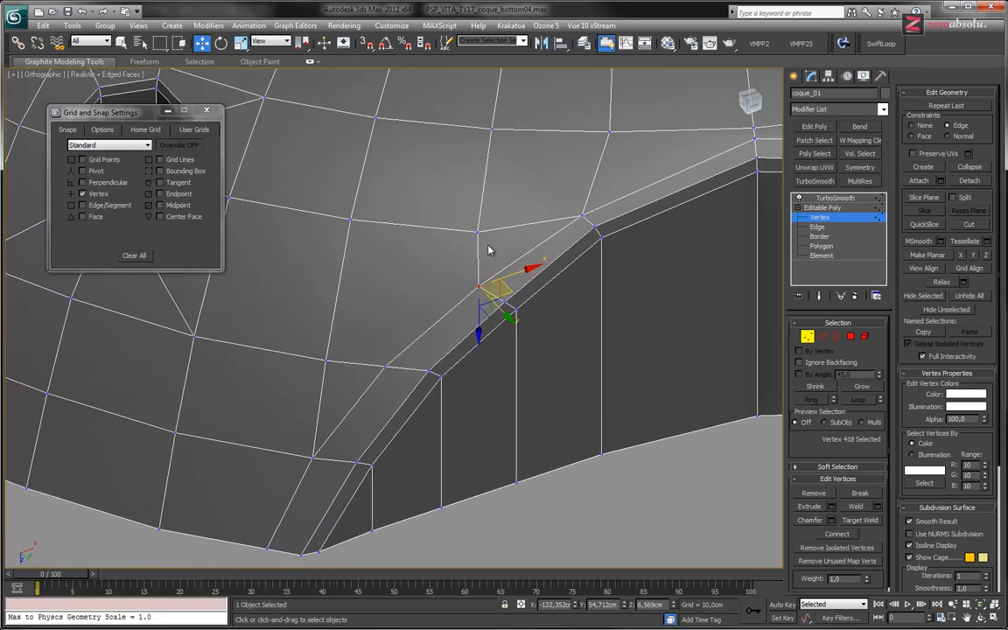
# Switch to the TurboSmooth level and examine the smoothed edge flow between the notch's left slope and the round hole.
pyautogui.moveTo(542, 263); pyautogui.dragTo(329, 317, button='middle')
pyautogui.scroll(-2, 464, 317)
pyautogui.moveTo(464, 318); pyautogui.dragTo(506, 350, button='middle')
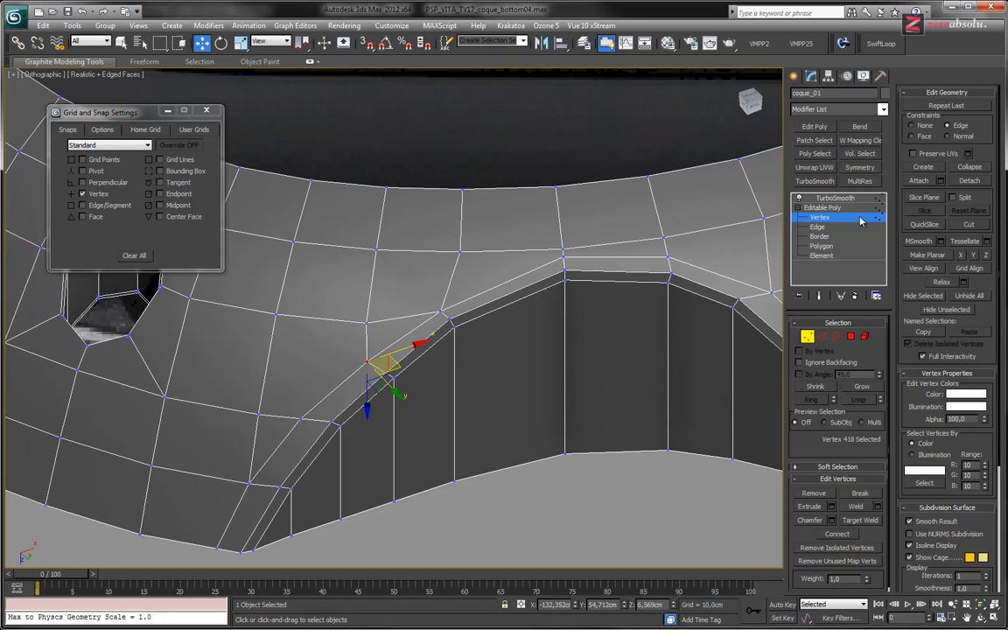
pyautogui.click(836, 198)
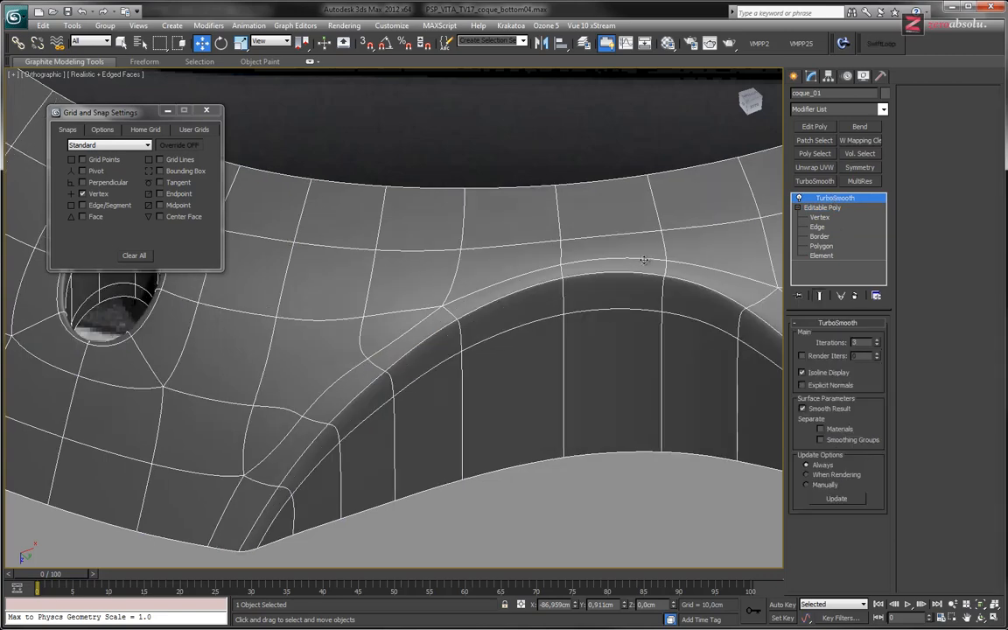
pyautogui.scroll(3, 603, 295)
pyautogui.keyDown('alt'); pyautogui.moveTo(612, 310); pyautogui.dragTo(568, 411, button='middle'); pyautogui.keyUp('alt')
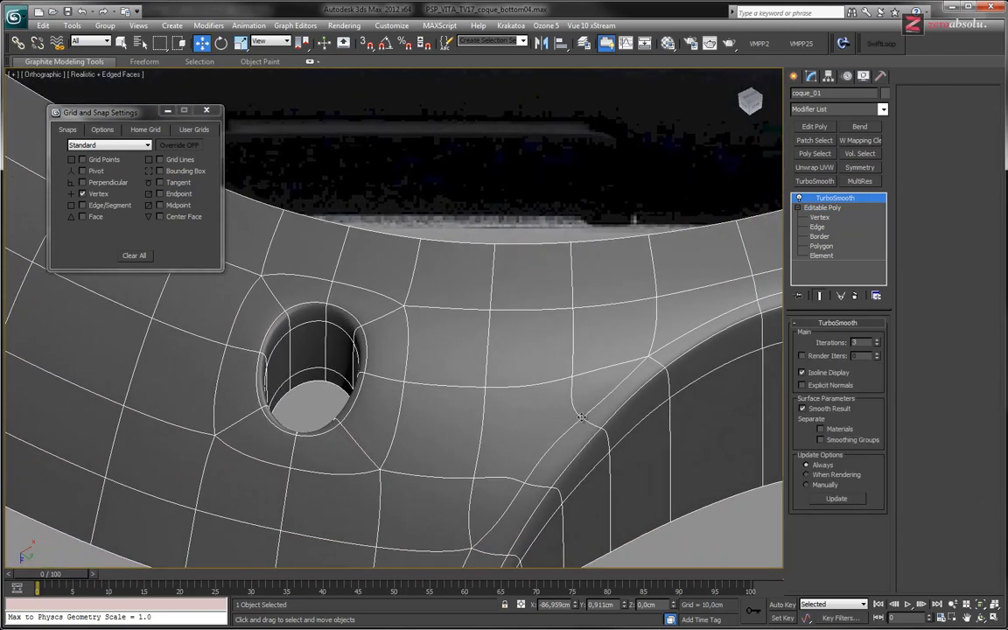
# Try nudging the outer-loop vertex slightly along Z with the constraint set to None, preview it under TurboSmooth, and undo the move.
pyautogui.click(828, 216)
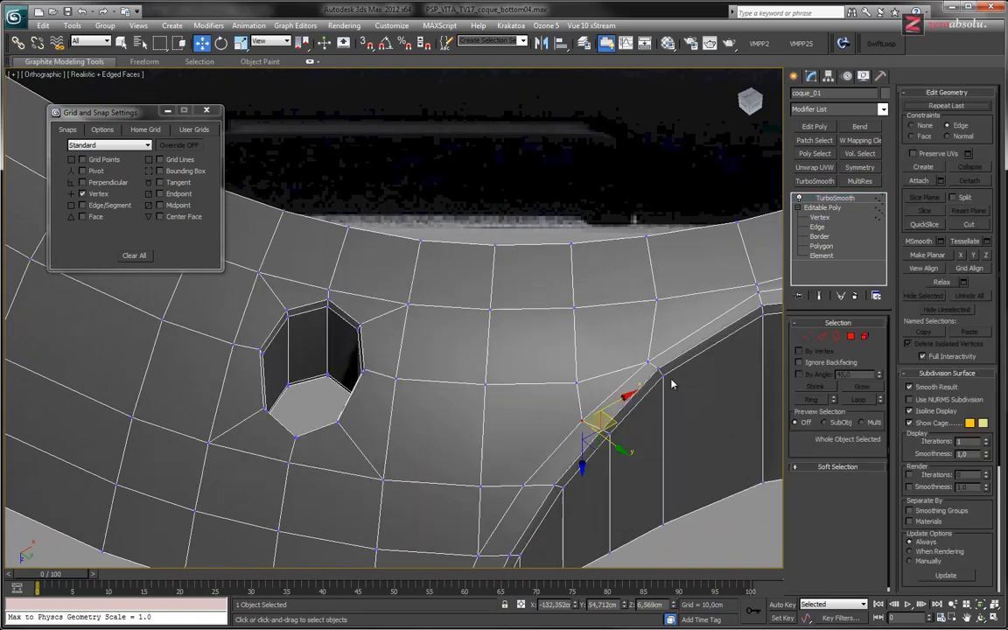
pyautogui.keyDown('alt'); pyautogui.moveTo(544, 339); pyautogui.dragTo(474, 328, button='middle'); pyautogui.keyUp('alt')
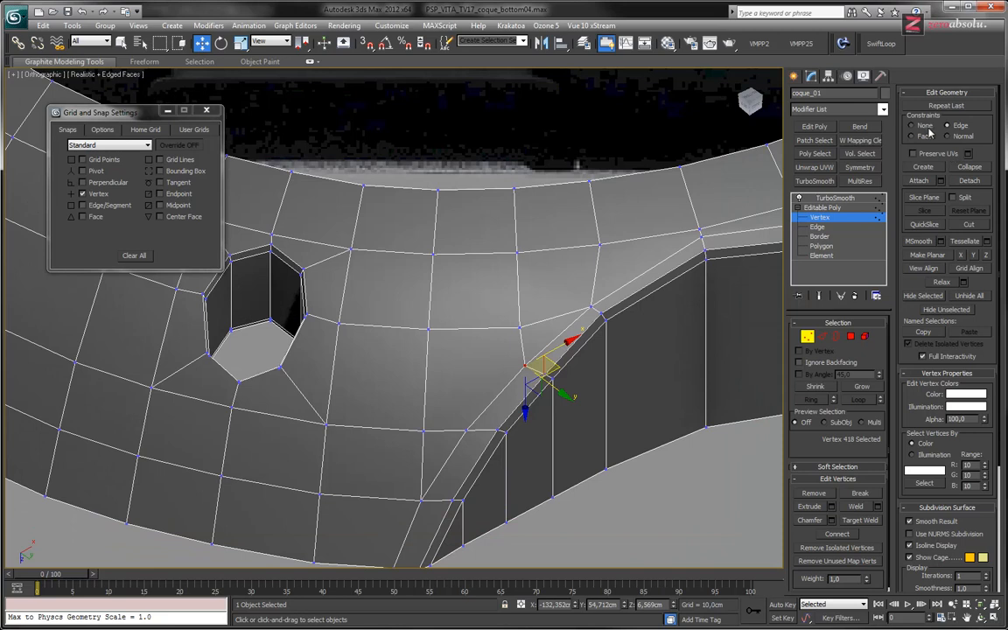
pyautogui.scroll(5, 538, 376)
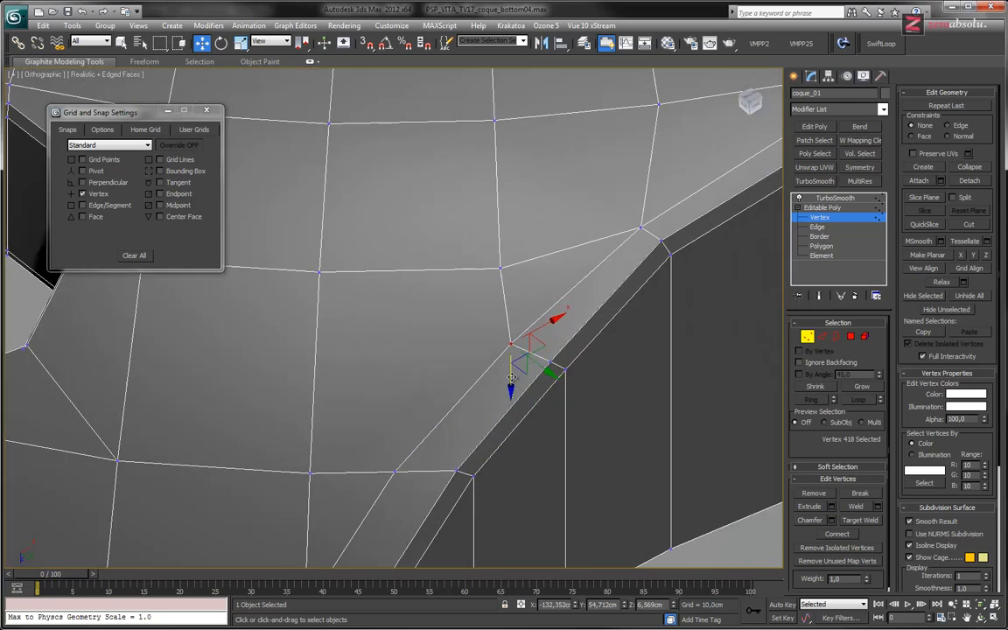
pyautogui.moveTo(512, 377); pyautogui.dragTo(511, 376)
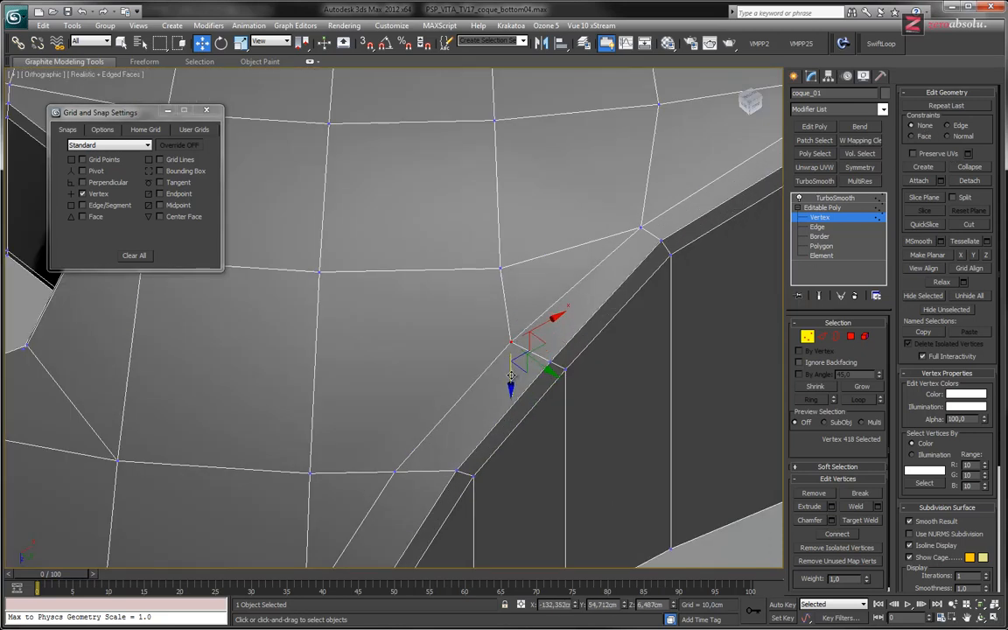
pyautogui.click(827, 218)
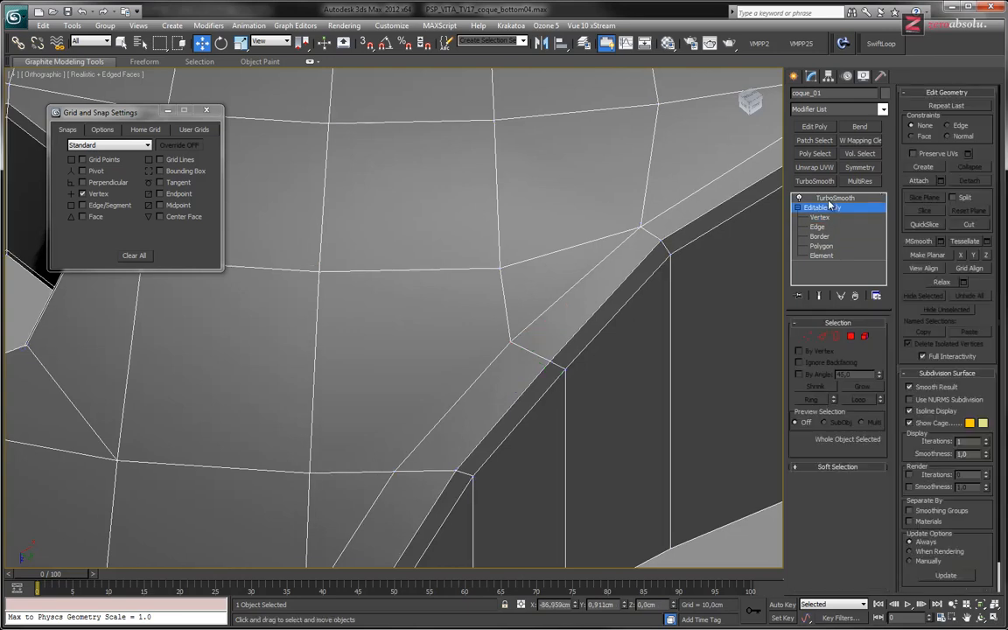
pyautogui.click(827, 199)
pyautogui.moveTo(568, 323); pyautogui.dragTo(531, 321, button='middle')
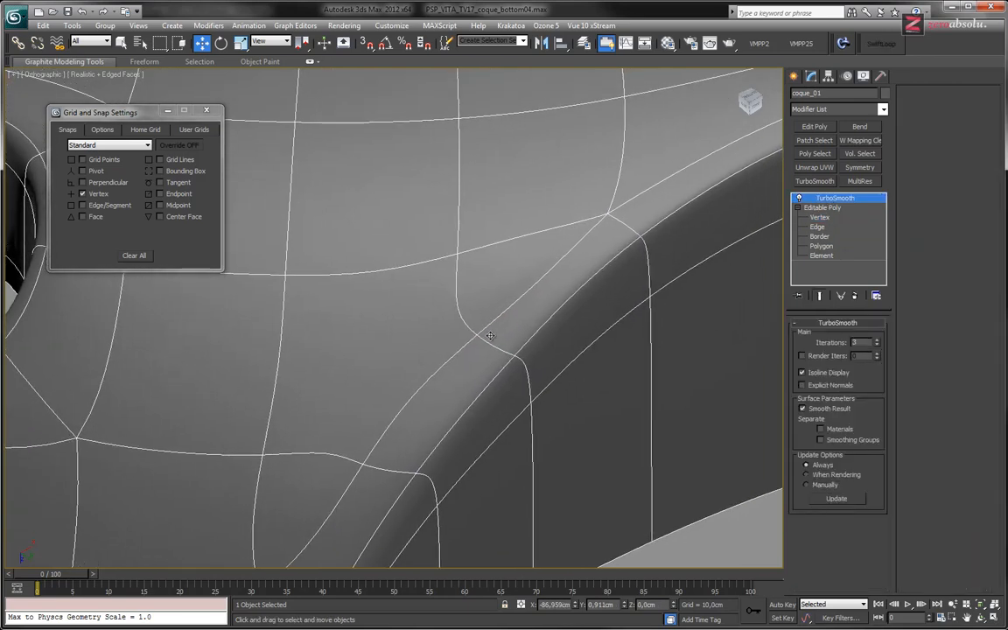
pyautogui.click(828, 219)
pyautogui.hotkey('ctrl', 'z')
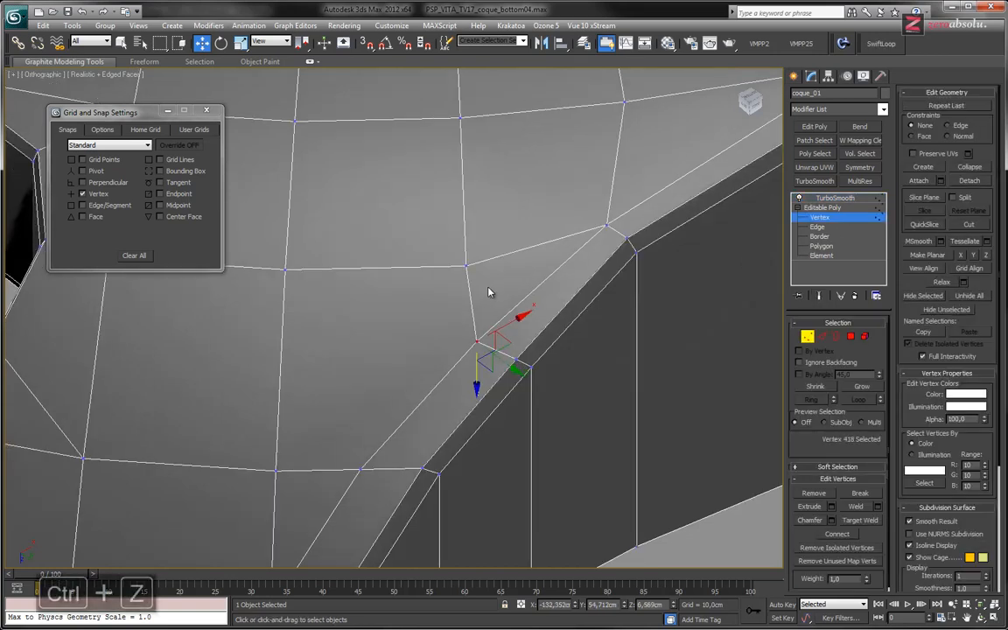
# Target-weld the vertex just above the notch's left slope onto the outer-loop vertex below it.
pyautogui.scroll(-5, 490, 288)
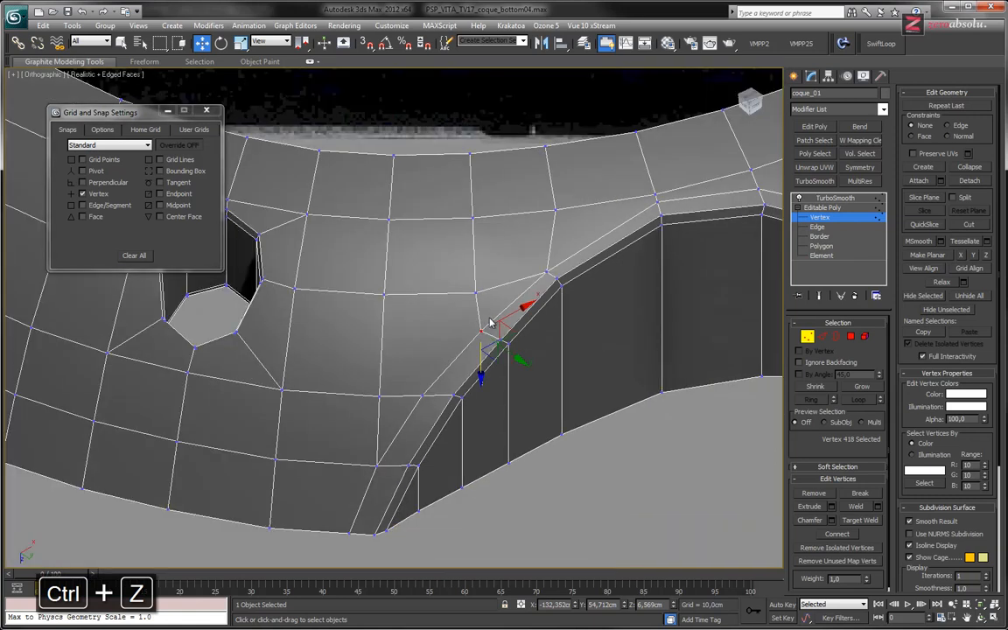
pyautogui.moveTo(490, 324); pyautogui.dragTo(448, 350, button='middle')
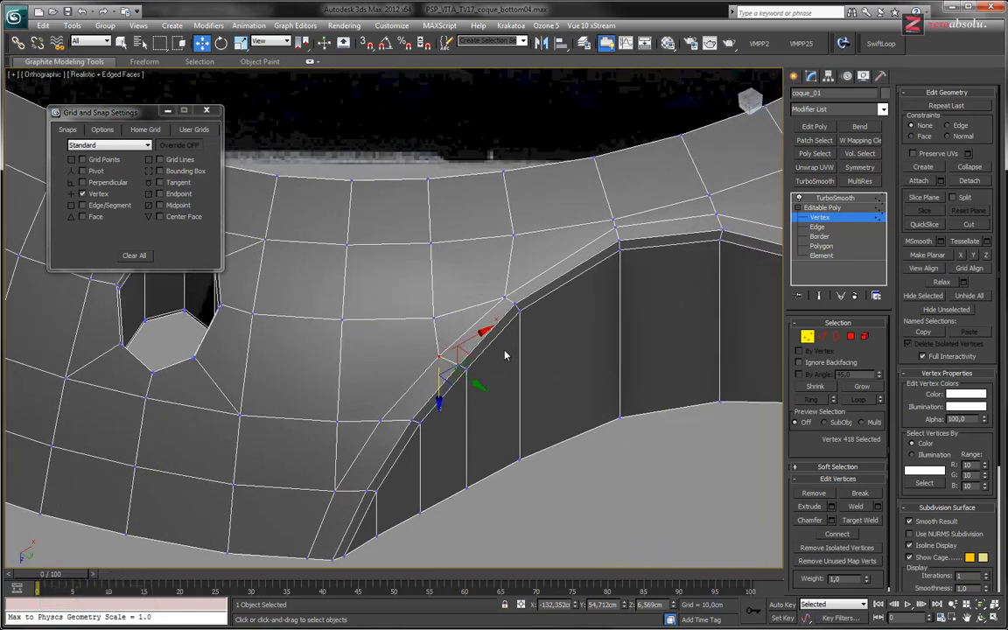
pyautogui.click(860, 521)
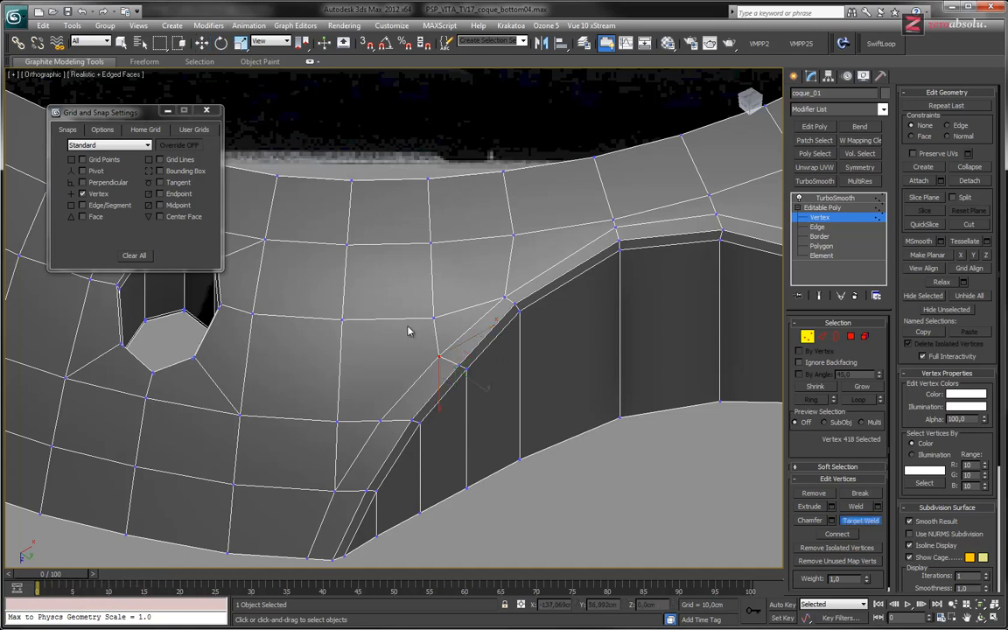
pyautogui.click(435, 320)
pyautogui.click(438, 355)
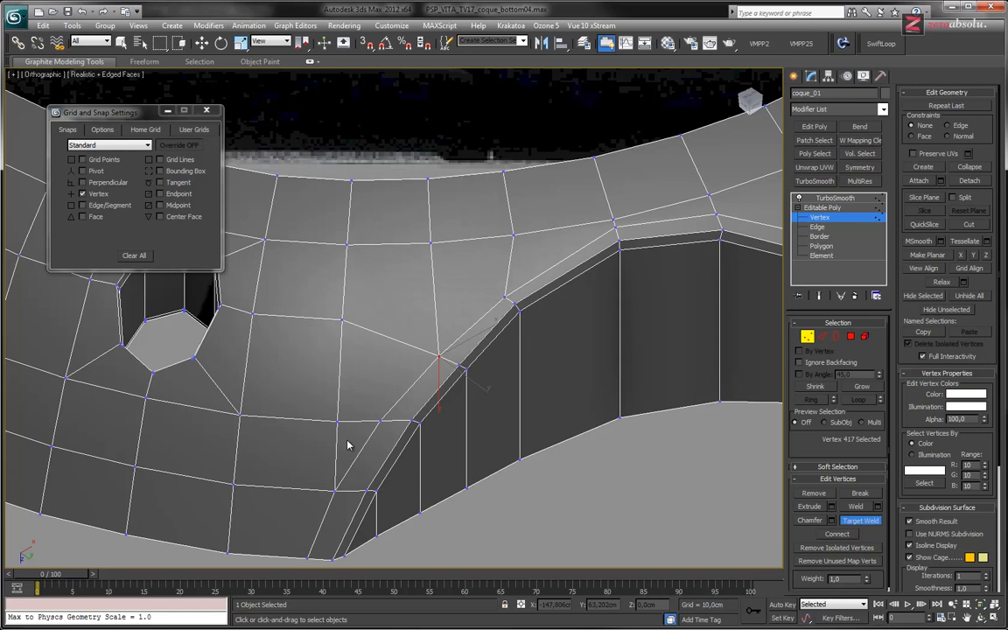
# Return to the TurboSmooth level and inspect the shading around the notch's left slope and crown with edged faces off.
pyautogui.keyDown('alt'); pyautogui.moveTo(386, 404); pyautogui.dragTo(395, 366, button='middle'); pyautogui.keyUp('alt')
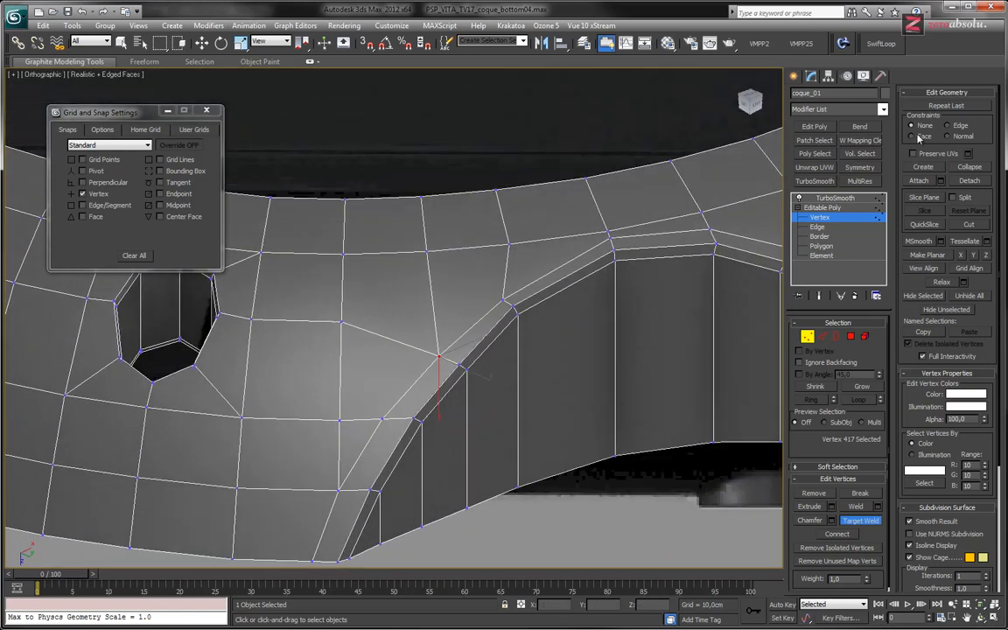
pyautogui.click(820, 207)
pyautogui.click(826, 198)
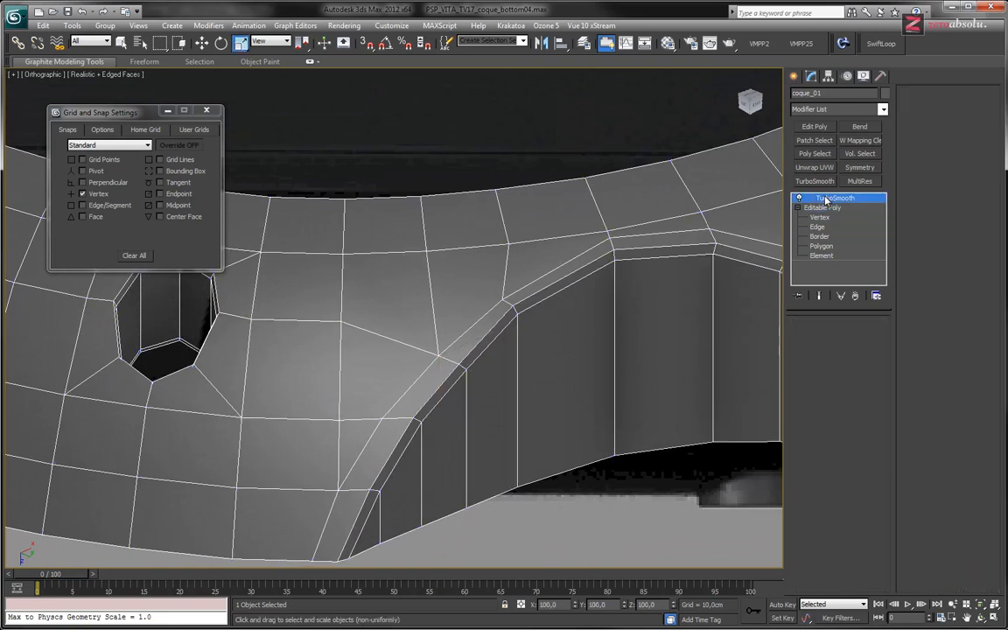
pyautogui.moveTo(569, 265)
pyautogui.keyDown('alt'); pyautogui.mouseDown(button='middle')
pyautogui.moveTo(572, 253)
pyautogui.moveTo(569, 284)
pyautogui.mouseUp(button='middle'); pyautogui.keyUp('alt')
pyautogui.press('F4')
pyautogui.keyDown('alt'); pyautogui.moveTo(535, 355); pyautogui.dragTo(513, 300, button='middle'); pyautogui.keyUp('alt')
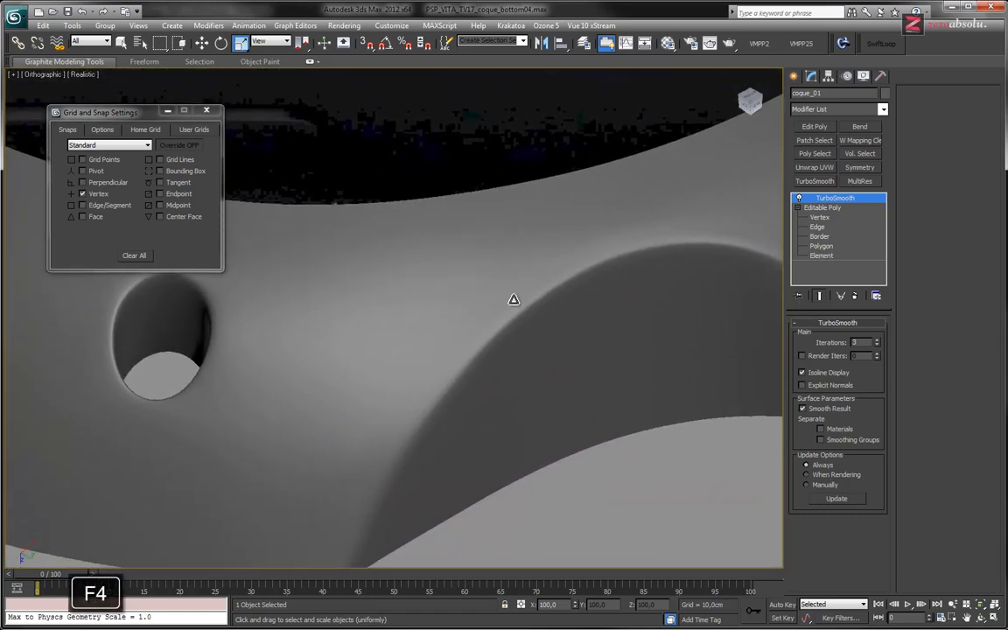
pyautogui.moveTo(612, 223); pyautogui.dragTo(490, 354, button='middle')
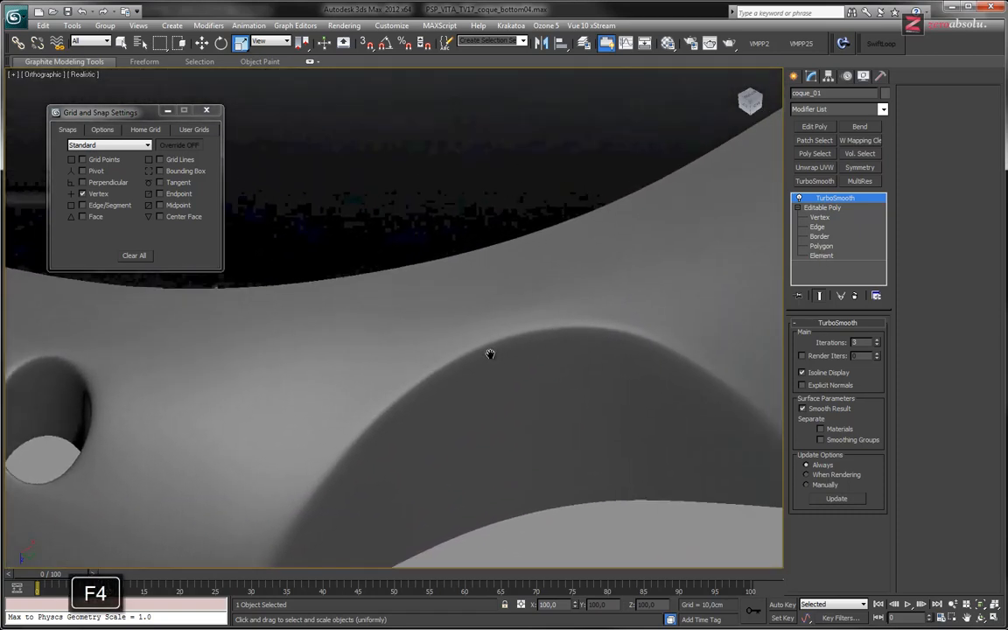
pyautogui.moveTo(259, 406); pyautogui.dragTo(451, 296, button='middle')
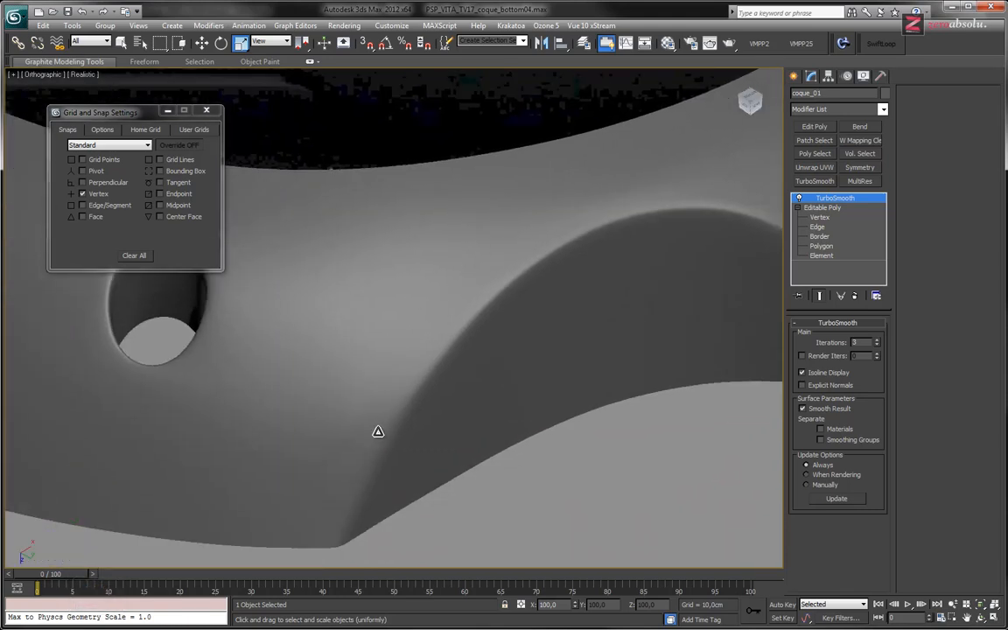
# Return to the Editable Poly vertices with edged faces shown and examine the topology around the notch's left slope and lower corner.
pyautogui.click(823, 208)
pyautogui.press('F4')
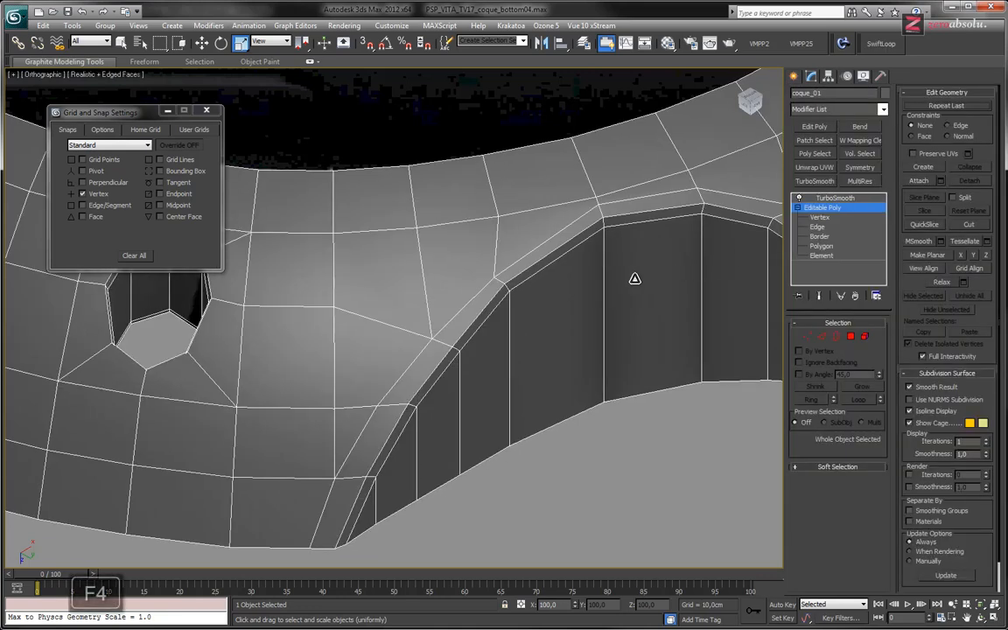
pyautogui.click(819, 218)
pyautogui.click(432, 336)
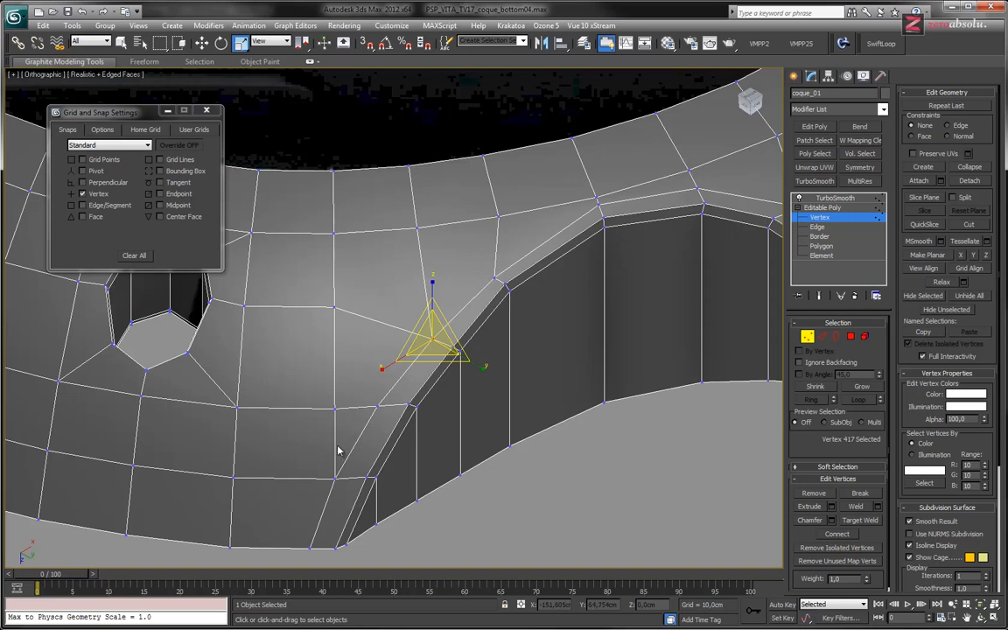
pyautogui.keyDown('alt'); pyautogui.moveTo(363, 375); pyautogui.dragTo(429, 396, button='middle'); pyautogui.keyUp('alt')
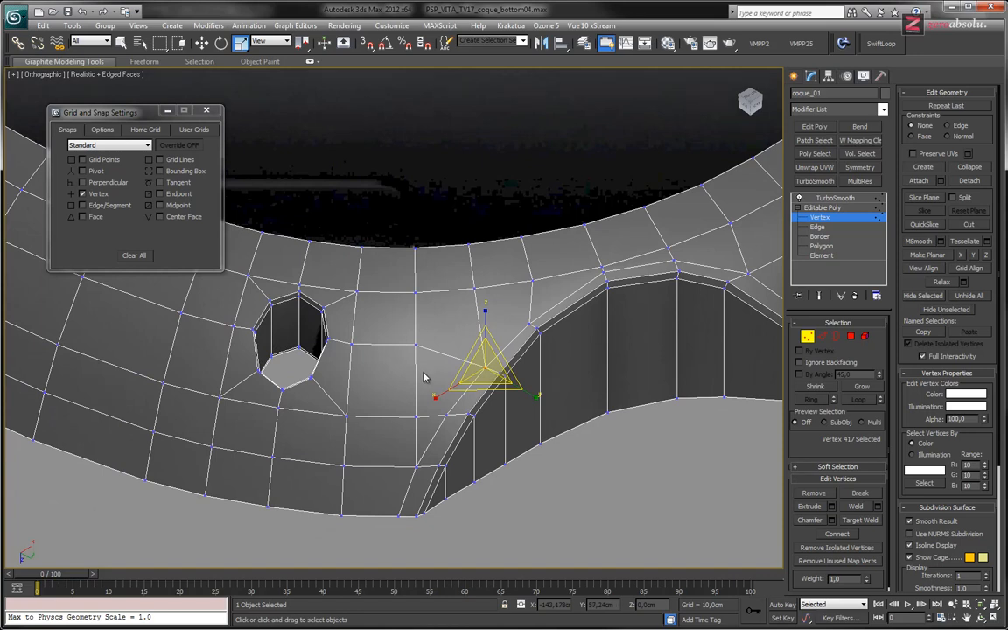
pyautogui.moveTo(423, 377); pyautogui.dragTo(448, 362, button='middle')
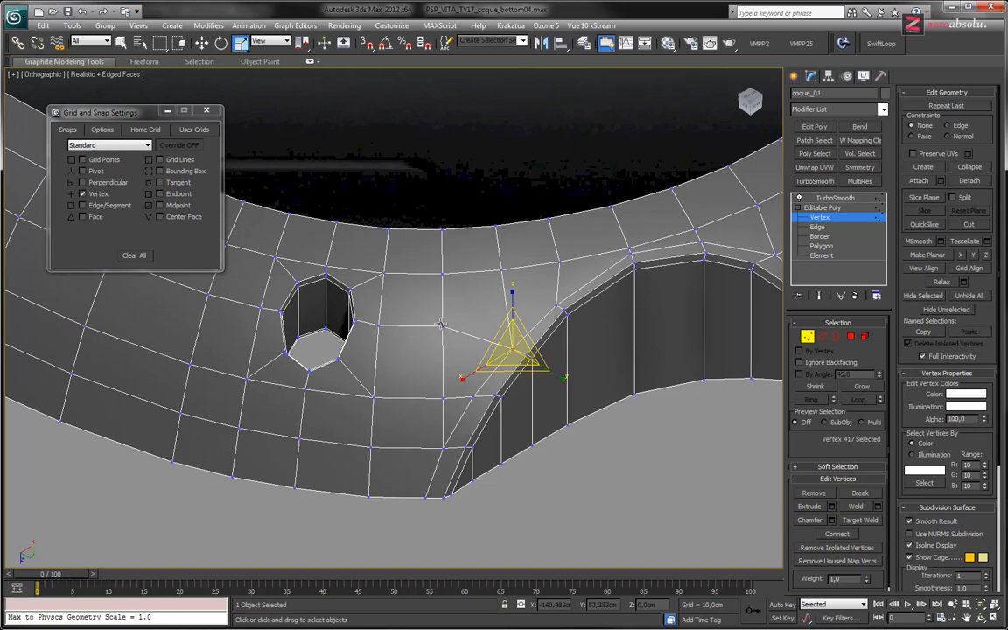
pyautogui.moveTo(418, 329); pyautogui.dragTo(426, 341, button='middle')
pyautogui.keyDown('alt'); pyautogui.moveTo(453, 402); pyautogui.dragTo(477, 455, button='middle'); pyautogui.keyUp('alt')
pyautogui.click(438, 466)
pyautogui.scroll(3, 482, 424)
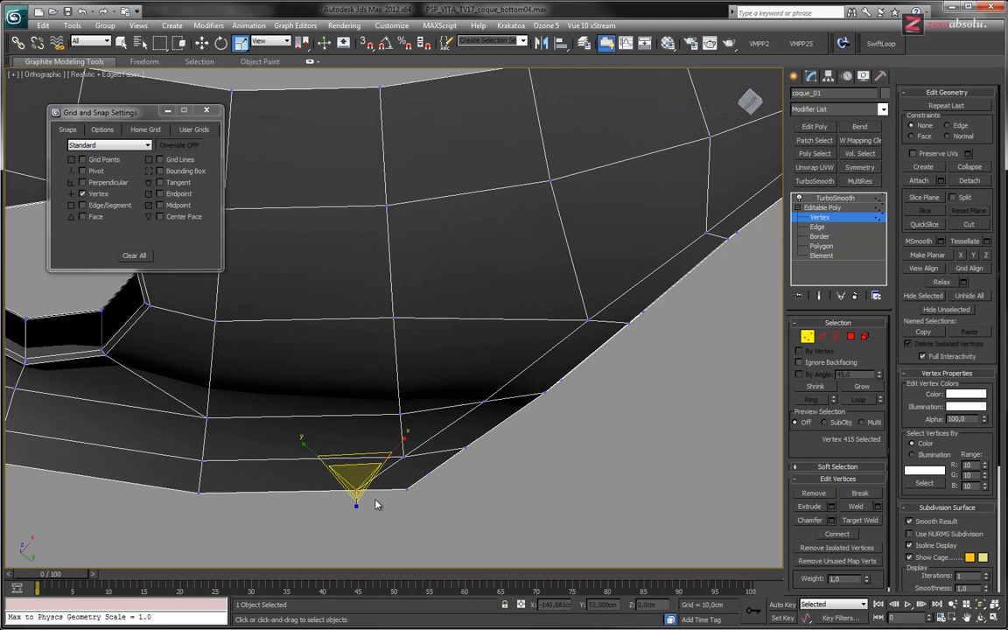
pyautogui.press('w')
pyautogui.moveTo(515, 491); pyautogui.dragTo(454, 427, button='middle')
pyautogui.hotkey('shift', 'z')
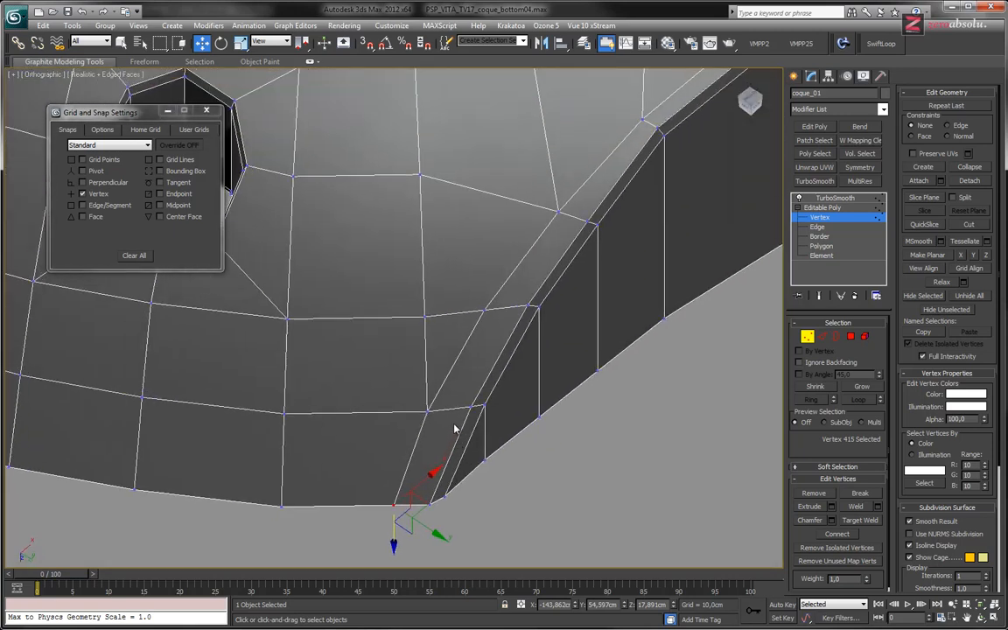
# Switch to the TurboSmooth level and inspect the shading at the notch's lower-left corner with edged faces off.
pyautogui.click(822, 207)
pyautogui.click(825, 198)
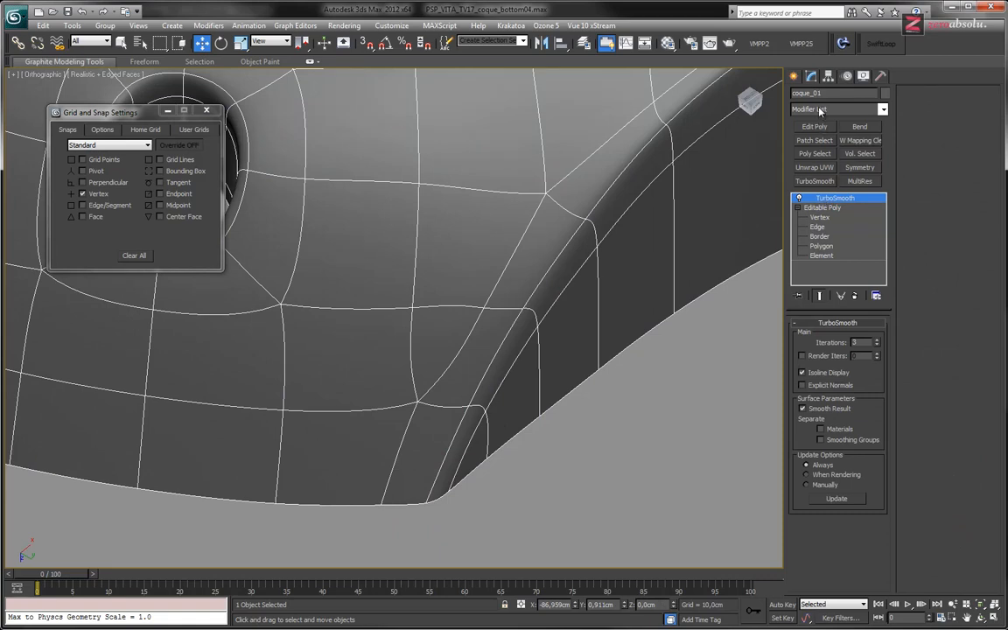
pyautogui.press('F4')
pyautogui.keyDown('alt'); pyautogui.moveTo(562, 289); pyautogui.dragTo(587, 279, button='middle'); pyautogui.keyUp('alt')
pyautogui.scroll(-3, 598, 227)
# Return to the Vertex level with edged faces on and compare the base cage with the smoothed end result between the hole and notch.
pyautogui.click(819, 218)
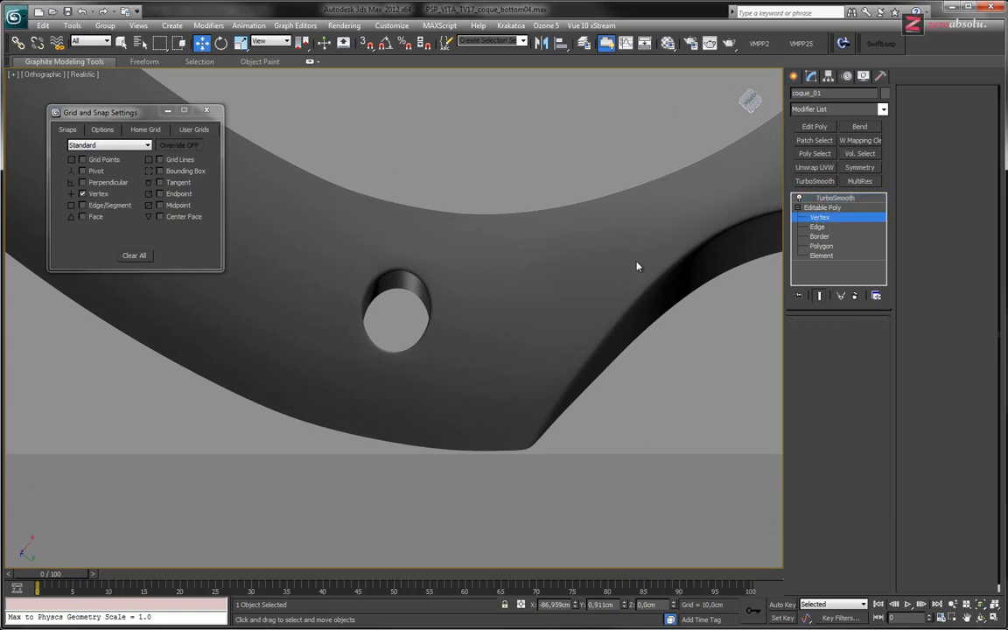
pyautogui.press('F4')
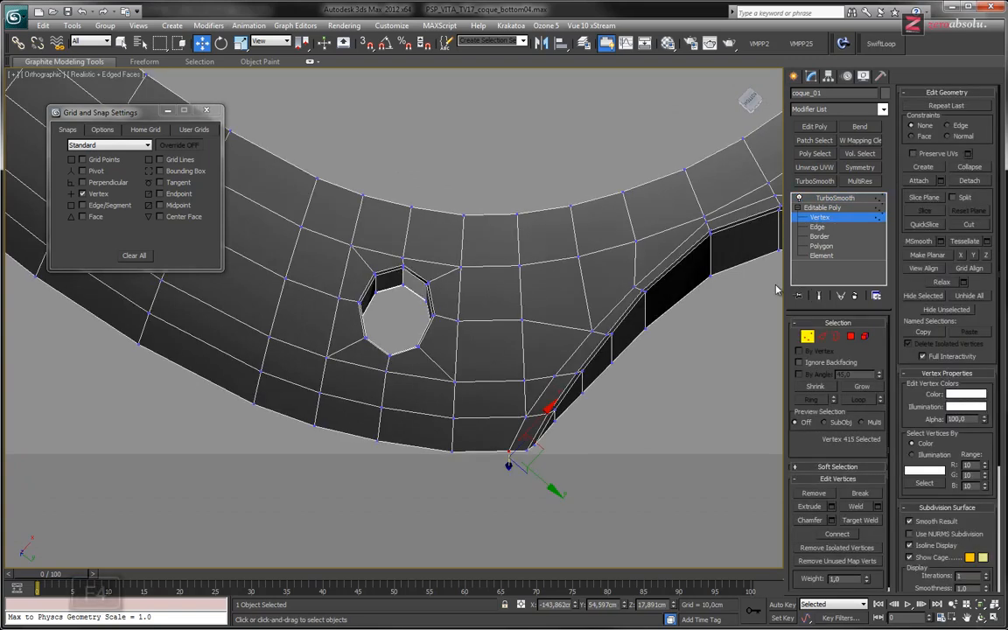
pyautogui.moveTo(517, 353); pyautogui.dragTo(461, 308, button='middle')
pyautogui.scroll(2, 434, 339)
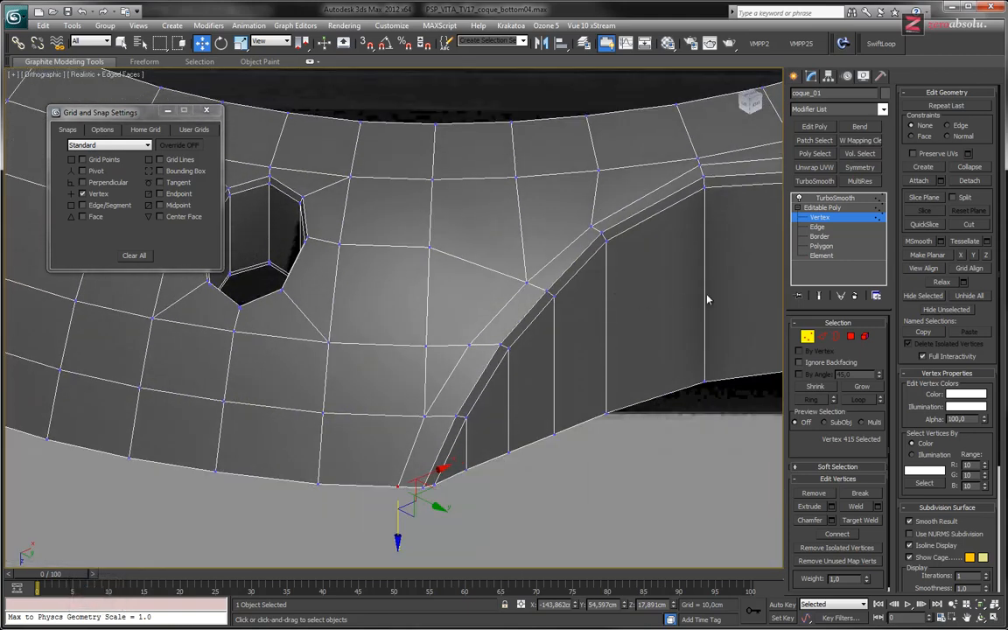
pyautogui.click(818, 296)
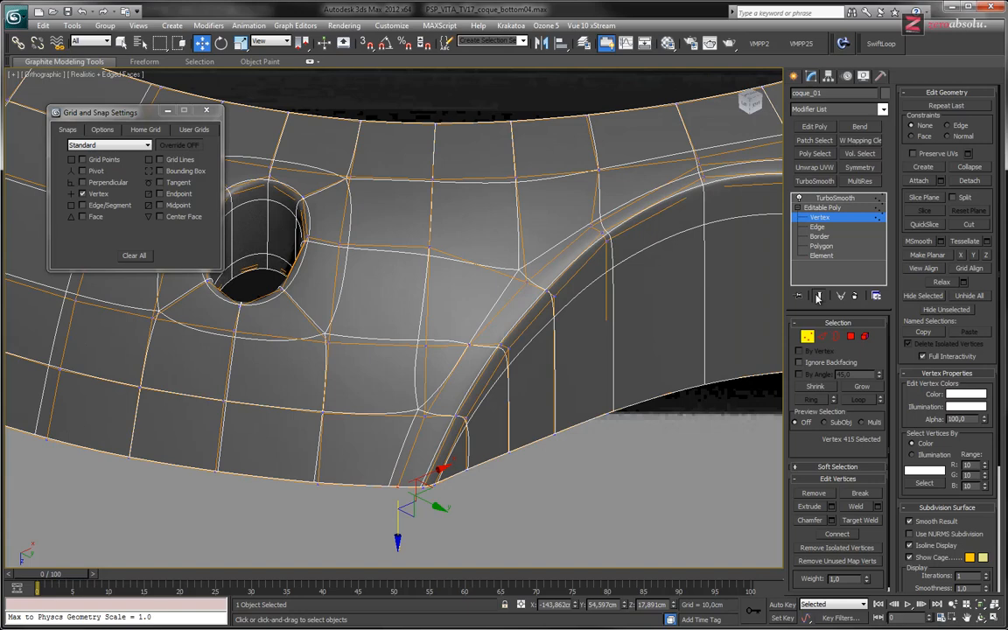
pyautogui.click(818, 297)
pyautogui.moveTo(528, 291)
pyautogui.keyDown('alt'); pyautogui.mouseDown(button='middle')
pyautogui.moveTo(528, 304)
pyautogui.moveTo(547, 283)
pyautogui.moveTo(535, 308)
pyautogui.moveTo(531, 295)
pyautogui.mouseUp(button='middle'); pyautogui.keyUp('alt')
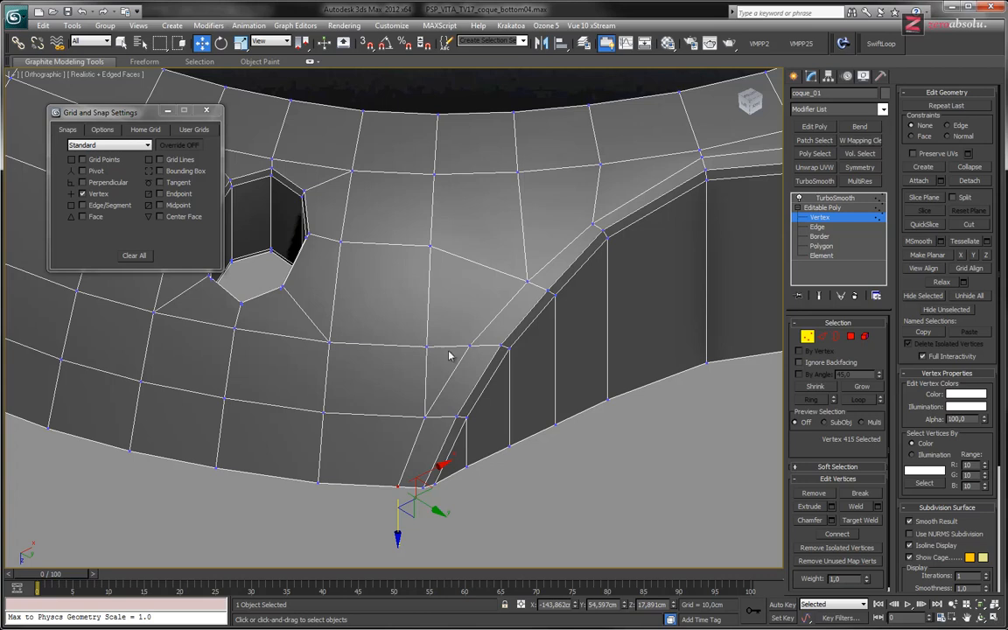
pyautogui.keyDown('alt'); pyautogui.moveTo(446, 349); pyautogui.dragTo(444, 410, button='middle'); pyautogui.keyUp('alt')
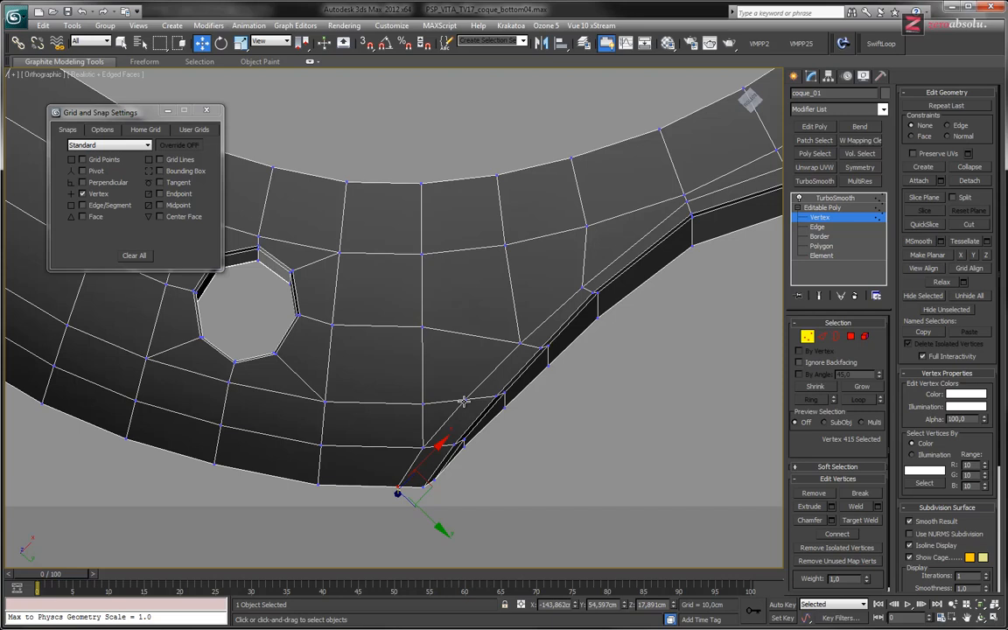
# Try welding the two neighbouring vertices beside the notch's left slope with a 3.31 cm threshold, check the smoothed preview, and cancel the weld.
pyautogui.moveTo(410, 399); pyautogui.dragTo(477, 409)
pyautogui.keyDown('alt'); pyautogui.moveTo(477, 410); pyautogui.dragTo(519, 324, button='middle'); pyautogui.keyUp('alt')
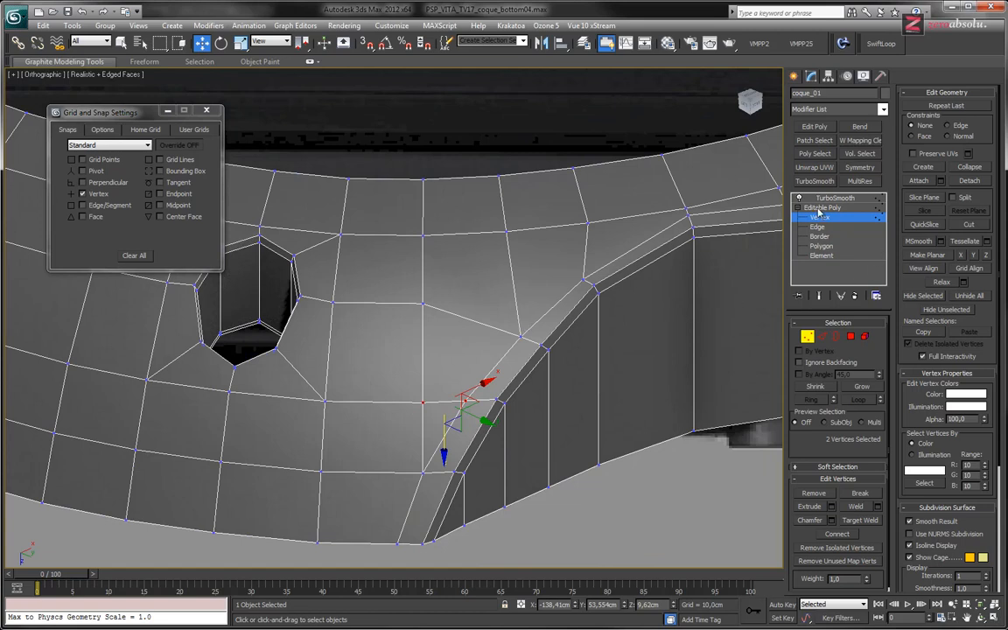
pyautogui.click(820, 297)
pyautogui.keyDown('alt'); pyautogui.moveTo(743, 326); pyautogui.dragTo(584, 374, button='middle'); pyautogui.keyUp('alt')
pyautogui.moveTo(771, 452); pyautogui.dragTo(771, 453, button='middle')
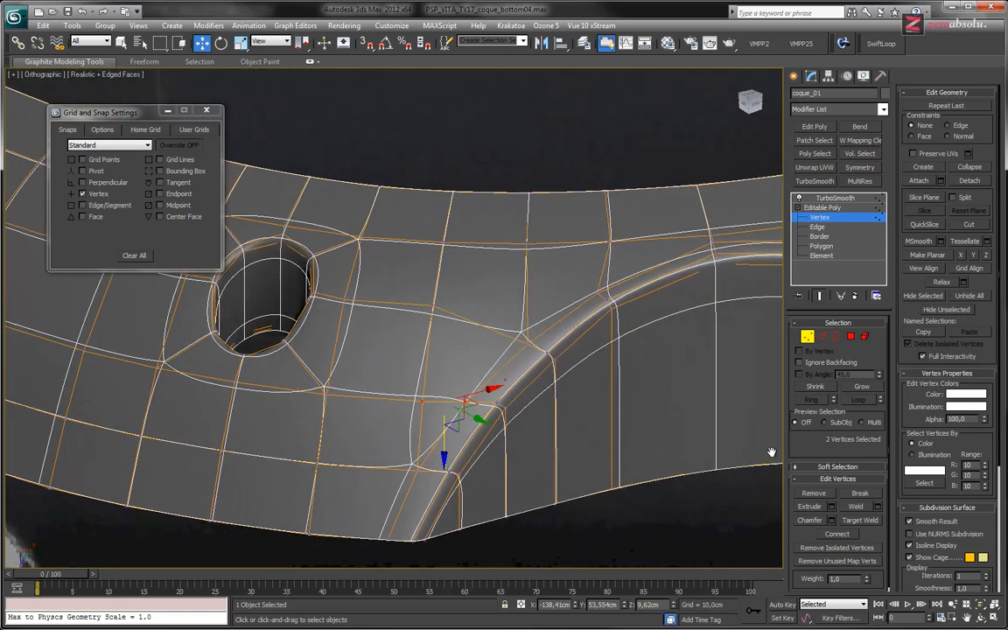
pyautogui.click(877, 506)
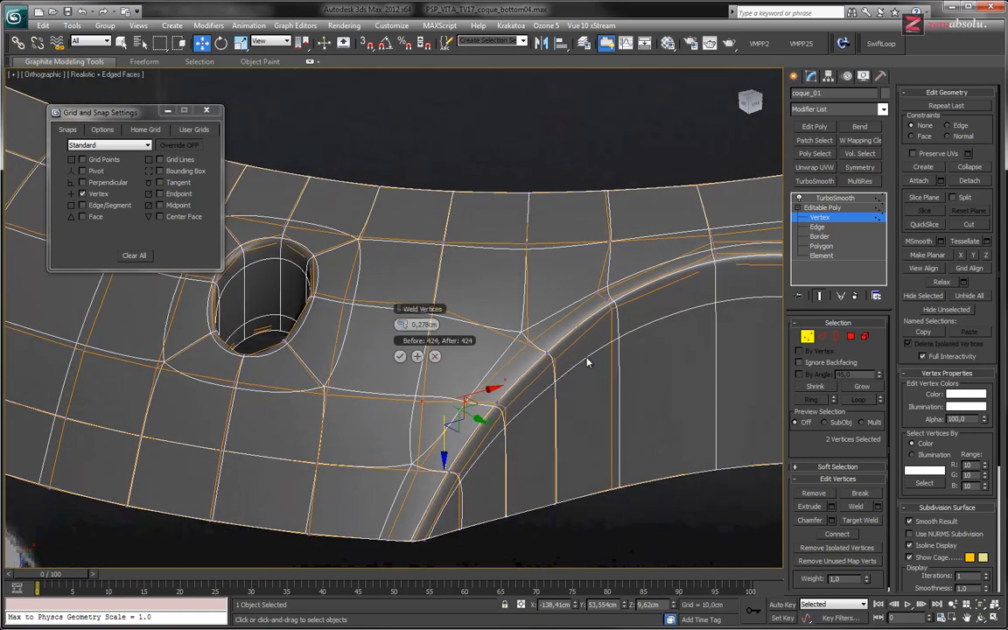
pyautogui.moveTo(400, 325); pyautogui.dragTo(444, 331)
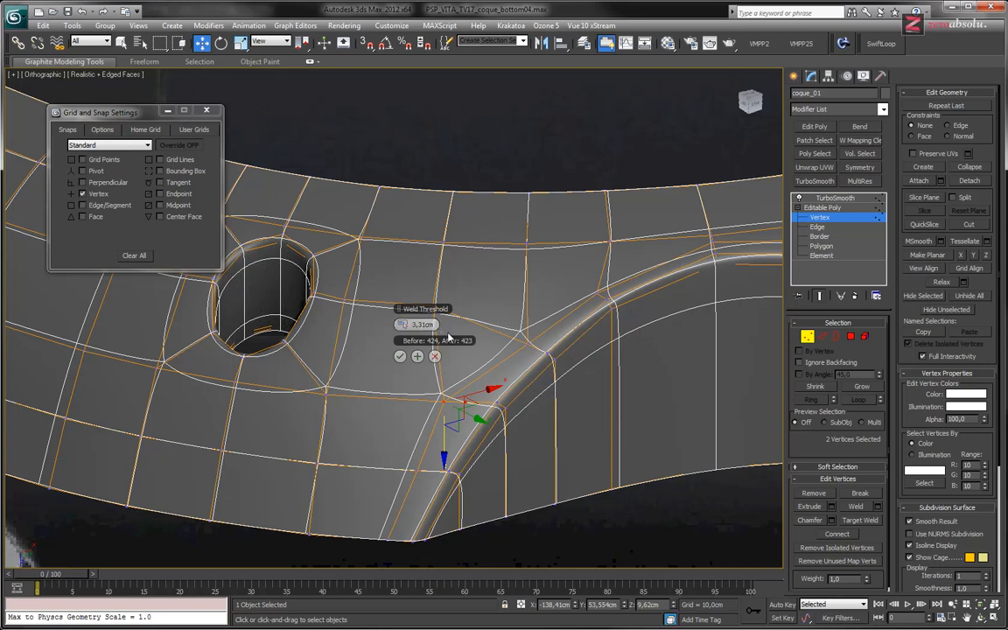
pyautogui.moveTo(524, 326)
pyautogui.keyDown('alt'); pyautogui.mouseDown(button='middle')
pyautogui.moveTo(509, 378)
pyautogui.moveTo(518, 343)
pyautogui.mouseUp(button='middle'); pyautogui.keyUp('alt')
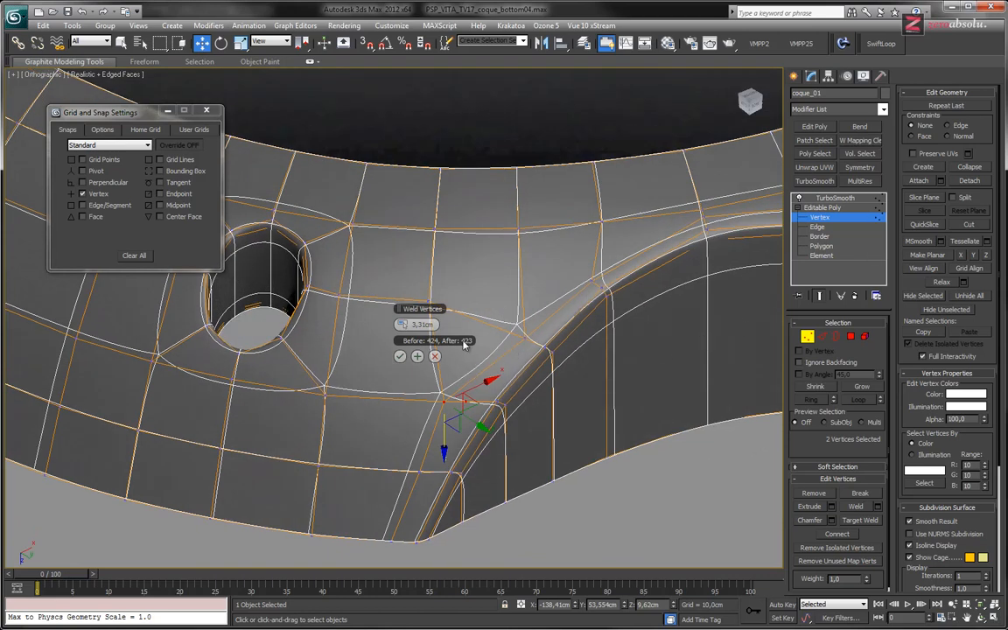
pyautogui.click(817, 297)
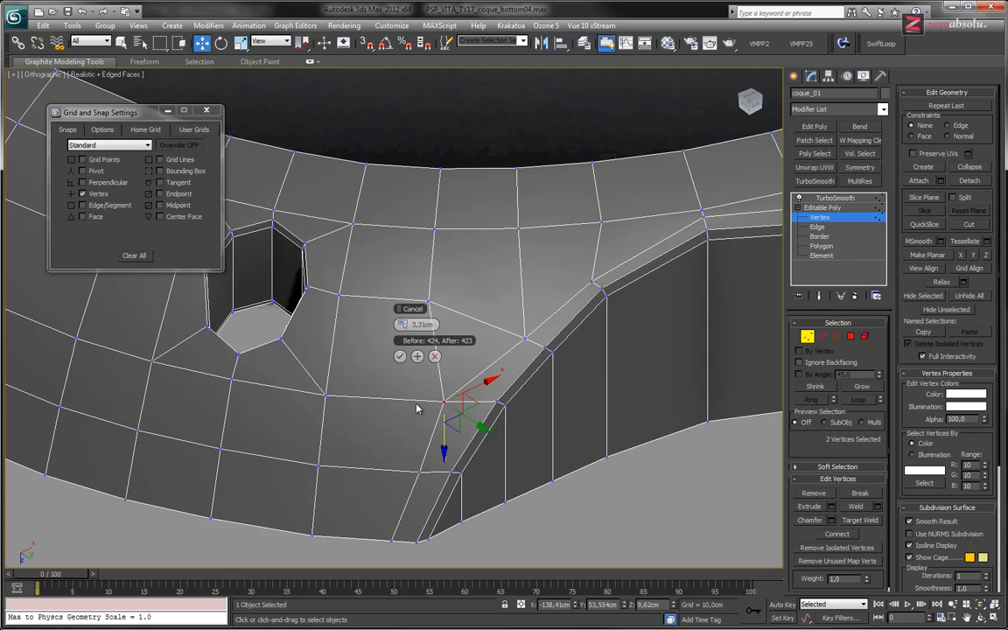
pyautogui.click(435, 356)
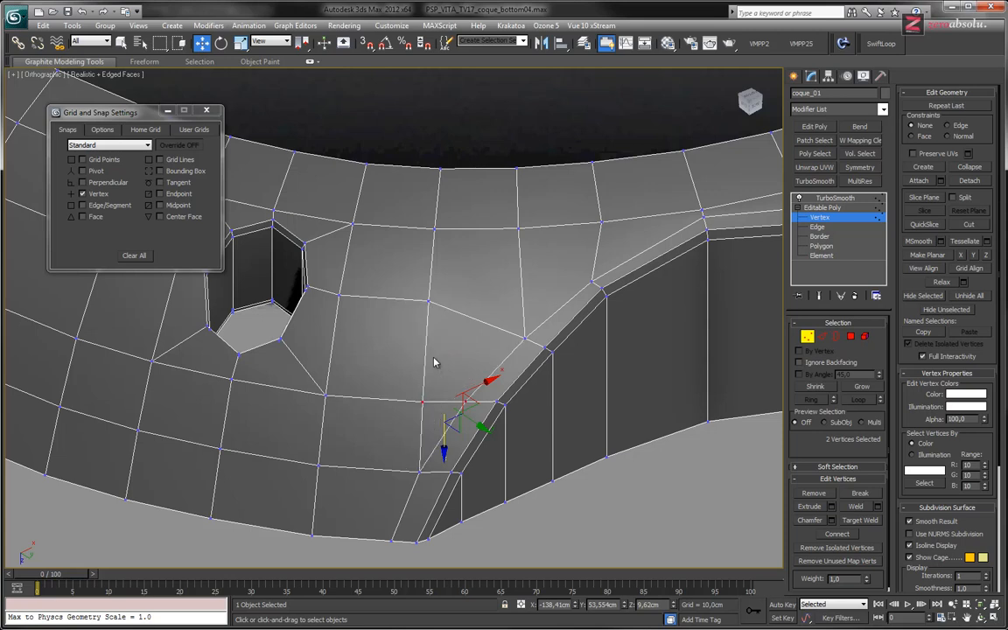
# Insert a vertical edge loop with Swift Loop between the round hole and the notch's left slope.
pyautogui.moveTo(441, 376); pyautogui.dragTo(460, 299, button='middle')
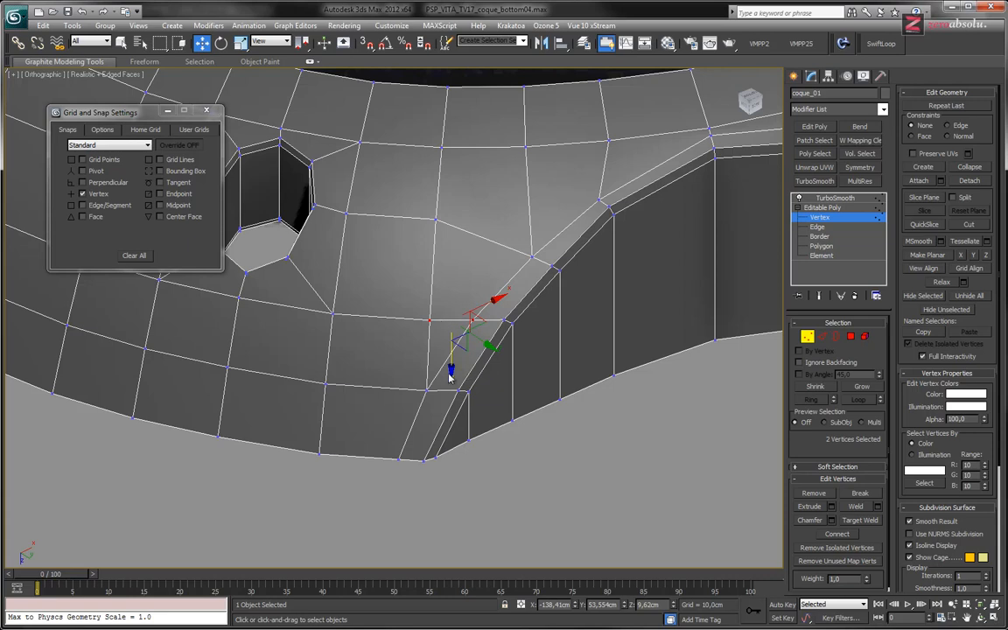
pyautogui.moveTo(517, 374); pyautogui.dragTo(349, 431, button='middle')
pyautogui.scroll(-3, 375, 398)
pyautogui.moveTo(457, 394); pyautogui.dragTo(451, 405, button='middle')
pyautogui.moveTo(413, 435); pyautogui.dragTo(469, 411, button='middle')
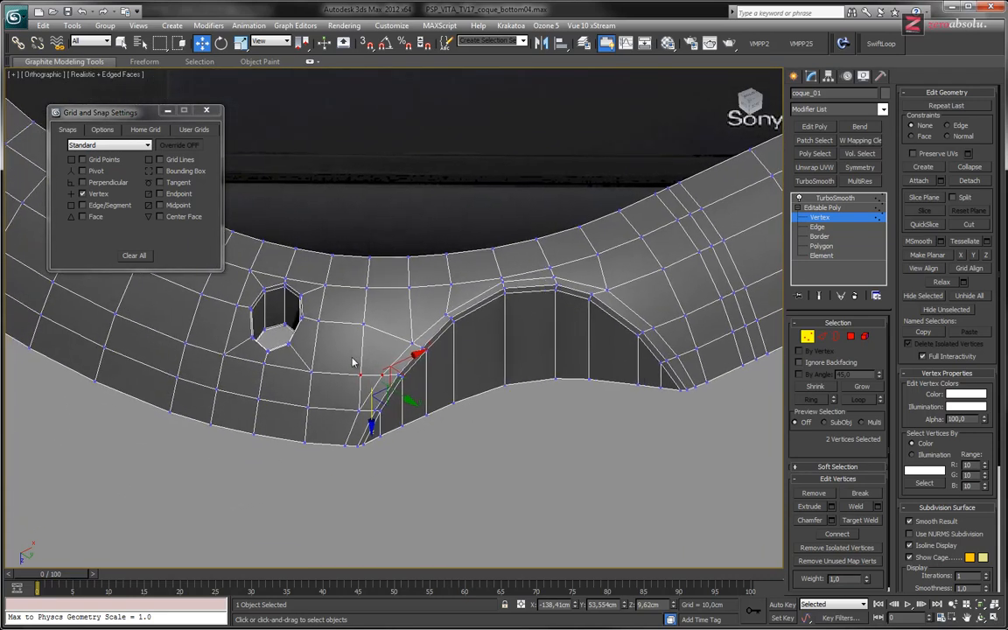
pyautogui.keyDown('alt'); pyautogui.moveTo(329, 449); pyautogui.dragTo(436, 299, button='middle'); pyautogui.keyUp('alt')
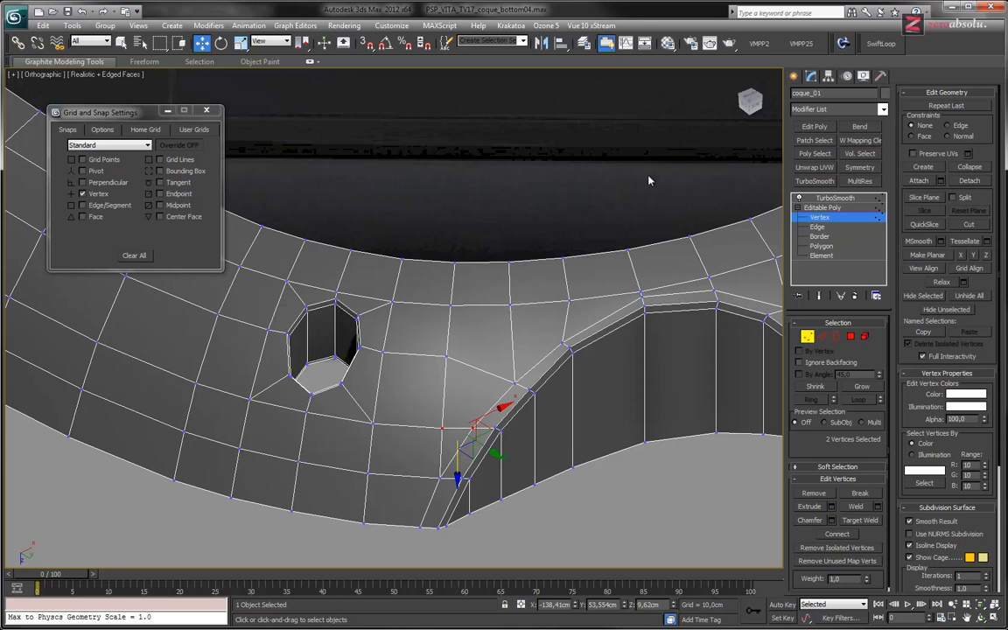
pyautogui.click(873, 45)
pyautogui.click(201, 43)
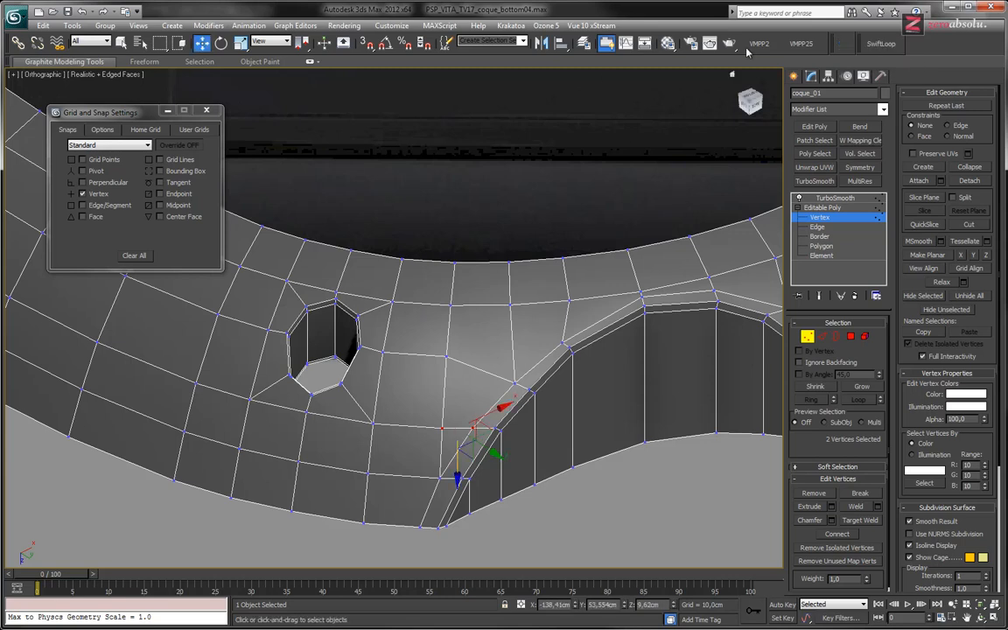
pyautogui.click(87, 63)
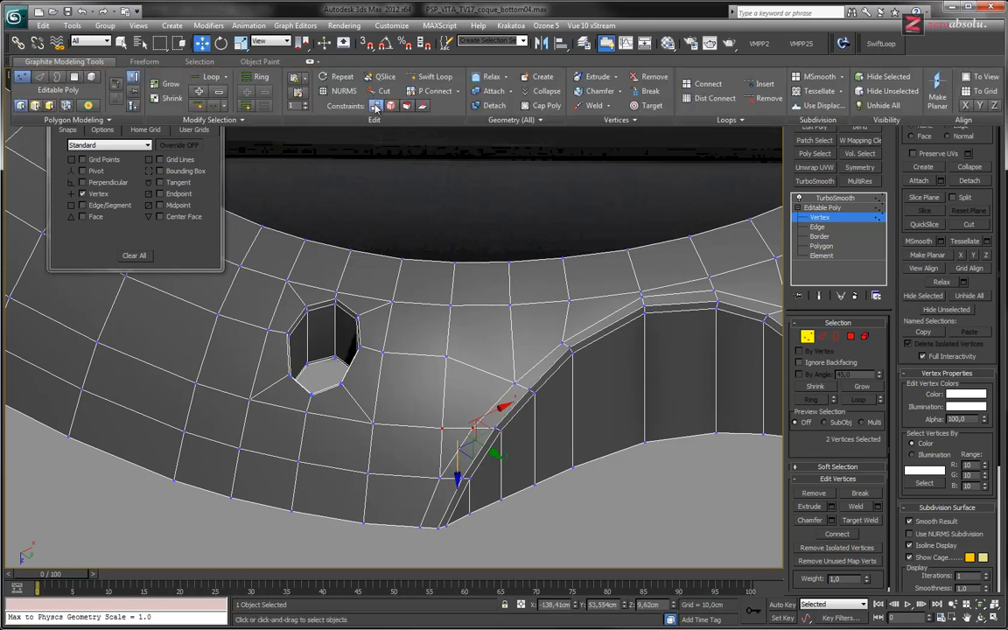
pyautogui.click(430, 76)
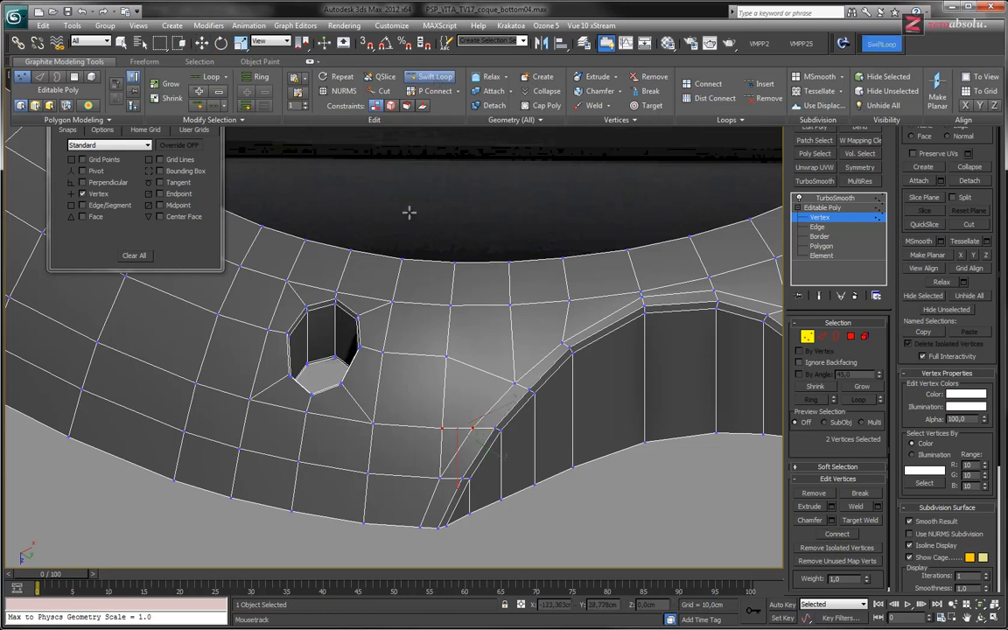
pyautogui.click(412, 350)
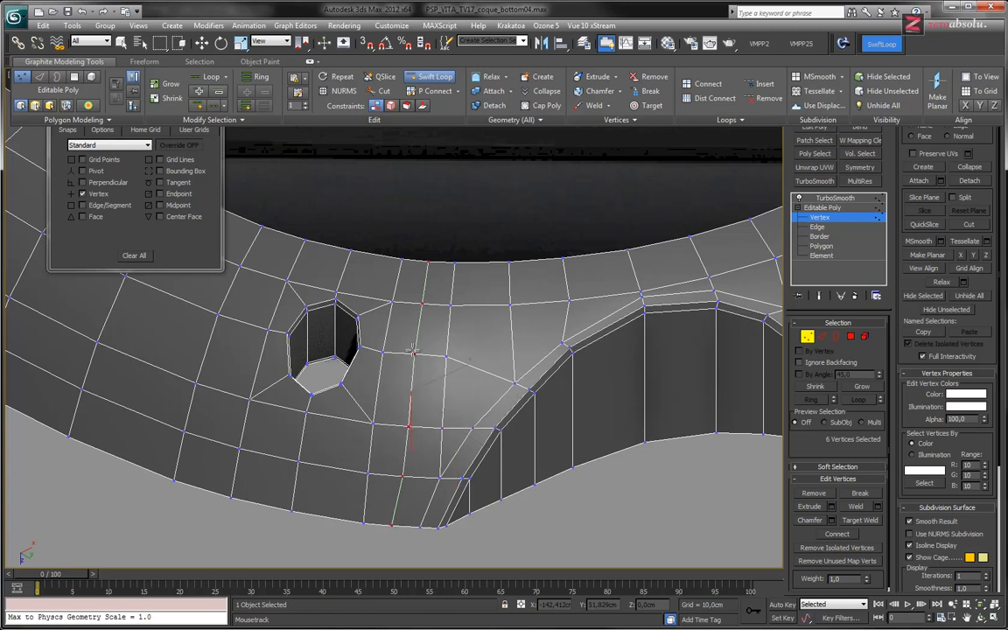
pyautogui.press('w')
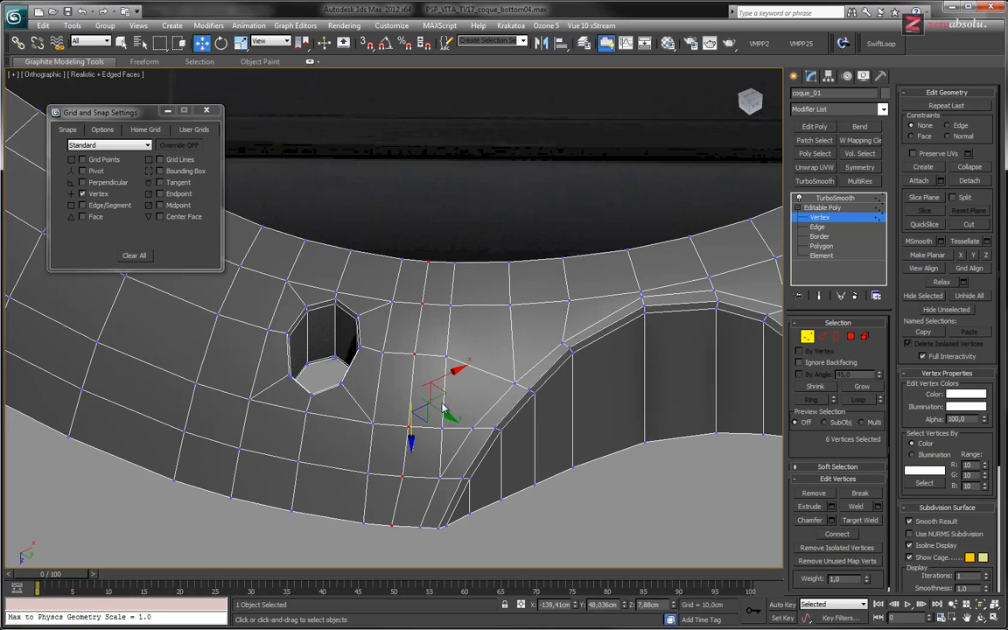
# Remove the new loop's three upper edges and the short vertical edge beside the notch's left slope, including their leftover vertices.
pyautogui.press('2')
pyautogui.click(422, 331)
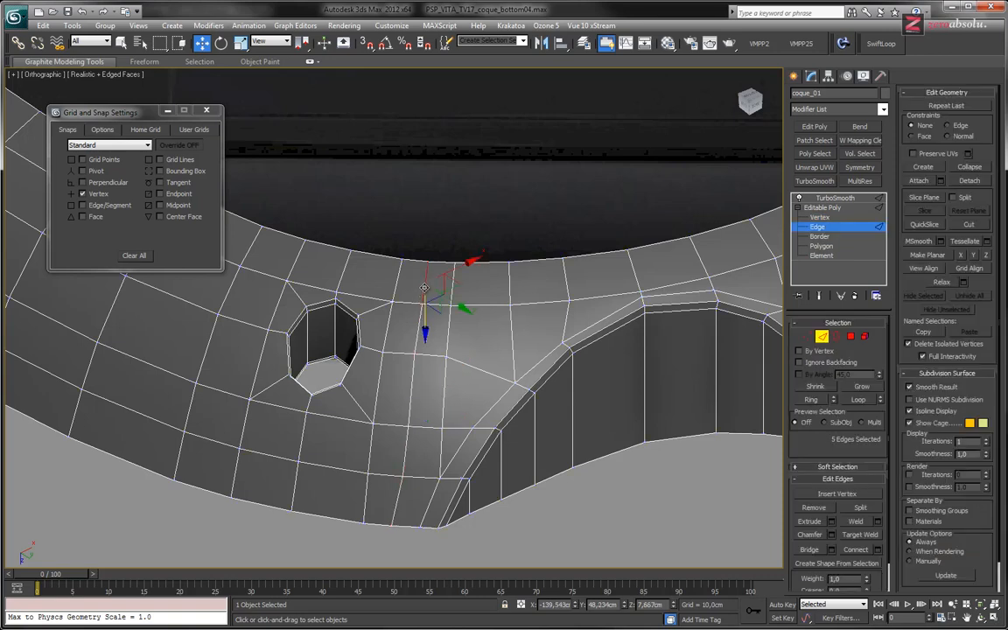
pyautogui.keyDown('ctrl'); pyautogui.click(422, 329); pyautogui.keyUp('ctrl')
pyautogui.keyDown('ctrl'); pyautogui.click(410, 391); pyautogui.keyUp('ctrl')
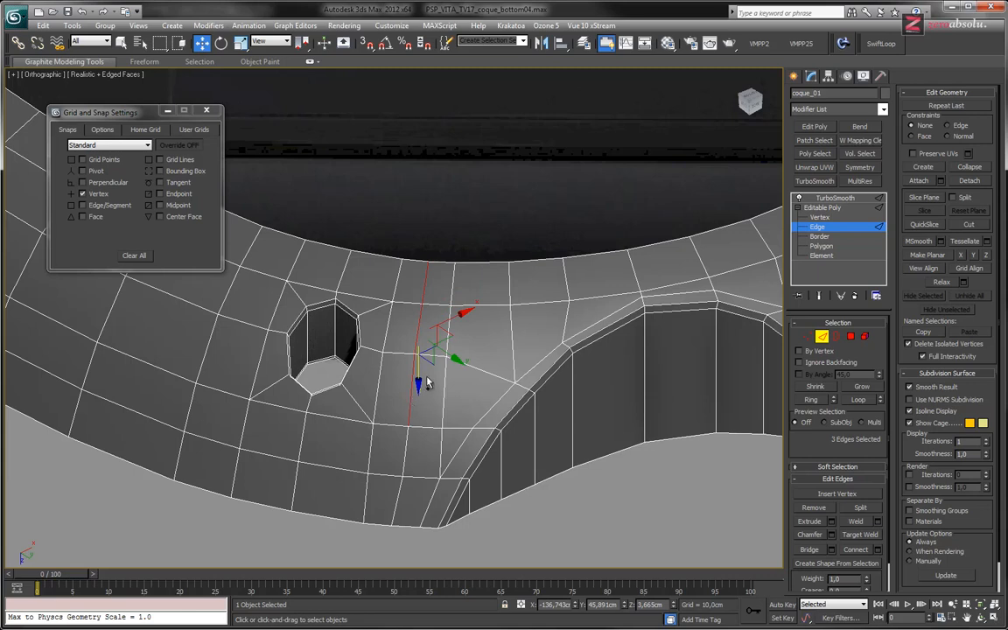
pyautogui.hotkey('ctrl', 'BackSpace')
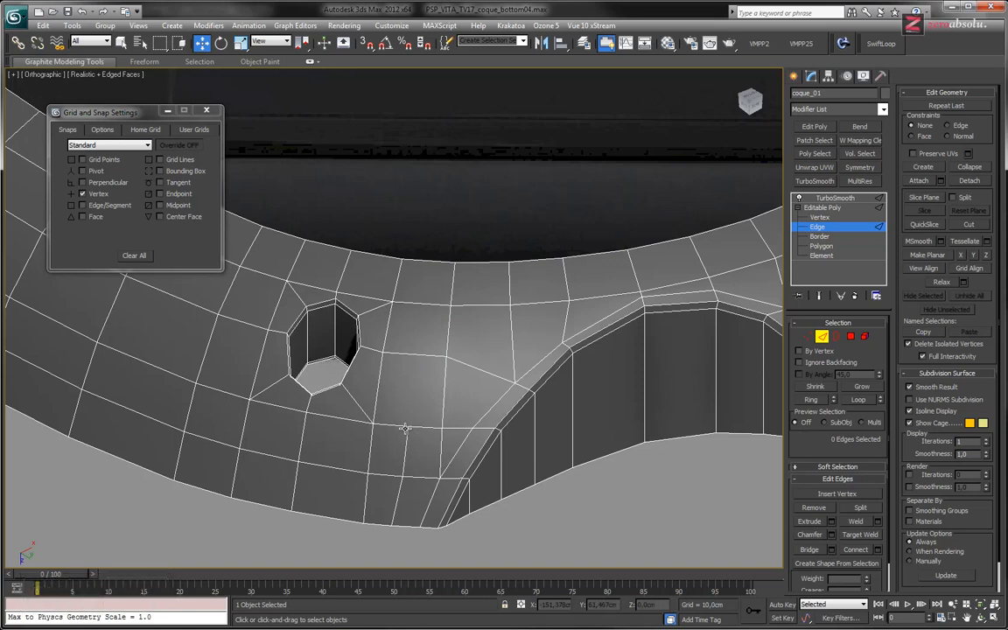
pyautogui.click(442, 442)
pyautogui.hotkey('ctrl', 'BackSpace')
# Target-weld the top vertex of the shortened loop onto the neighbouring vertex toward the notch, and preview the result under TurboSmooth.
pyautogui.press('1')
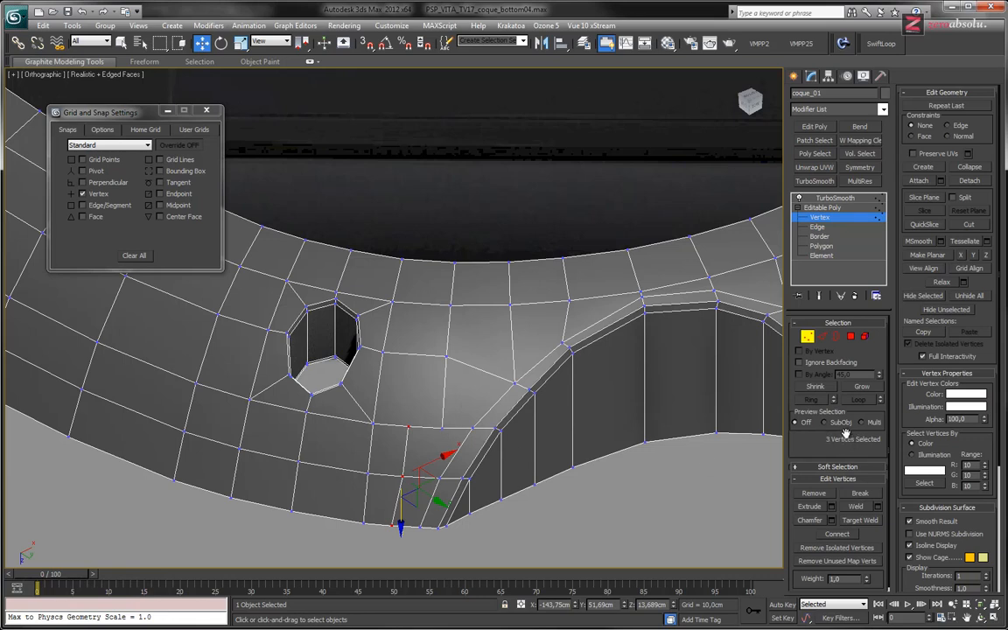
pyautogui.click(871, 521)
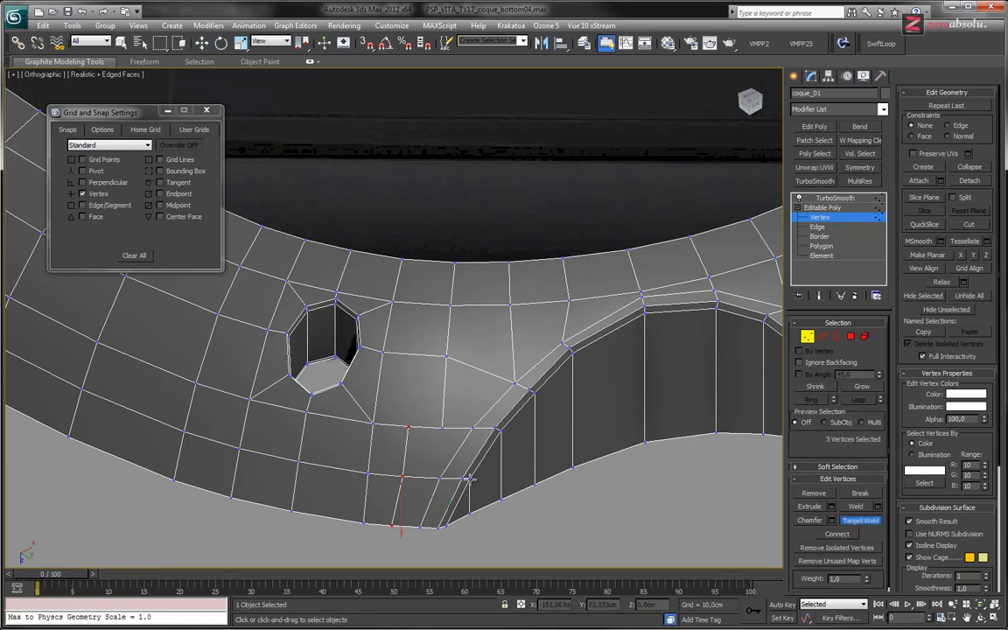
pyautogui.click(409, 429)
pyautogui.click(442, 428)
pyautogui.moveTo(534, 447); pyautogui.dragTo(517, 447, button='middle')
pyautogui.scroll(-2, 488, 443)
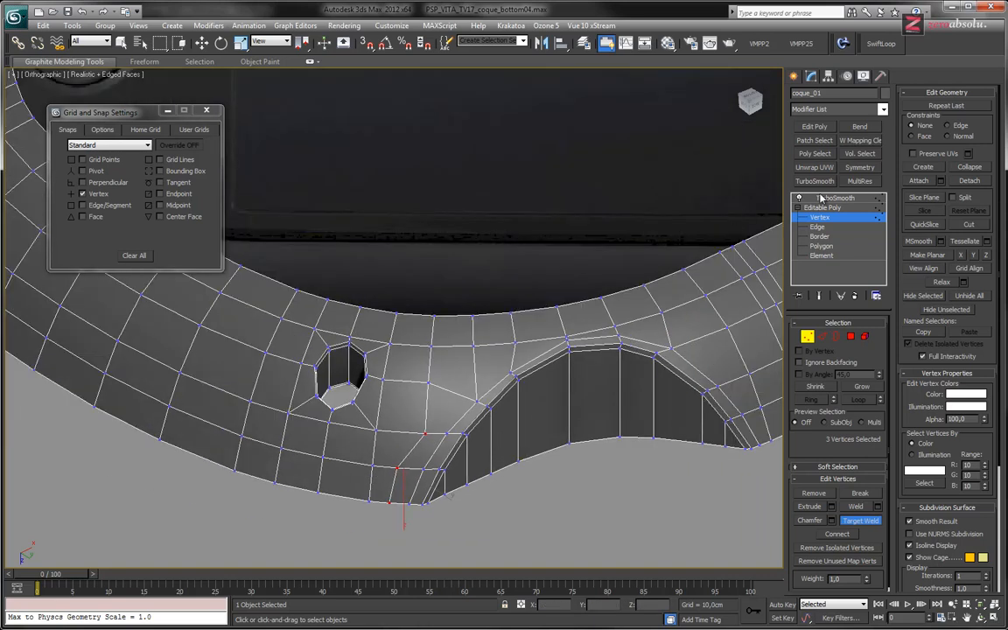
pyautogui.click(824, 199)
pyautogui.click(828, 218)
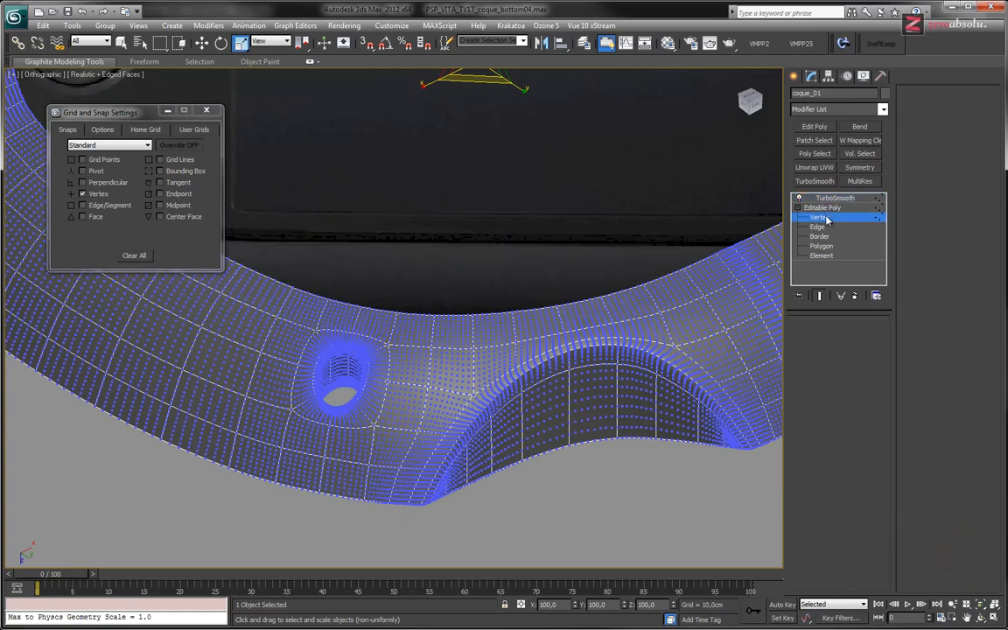
# Examine the TurboSmooth shading and edge flow around the round hole and the notch's left slope, with and without edged faces.
pyautogui.click(823, 207)
pyautogui.click(831, 197)
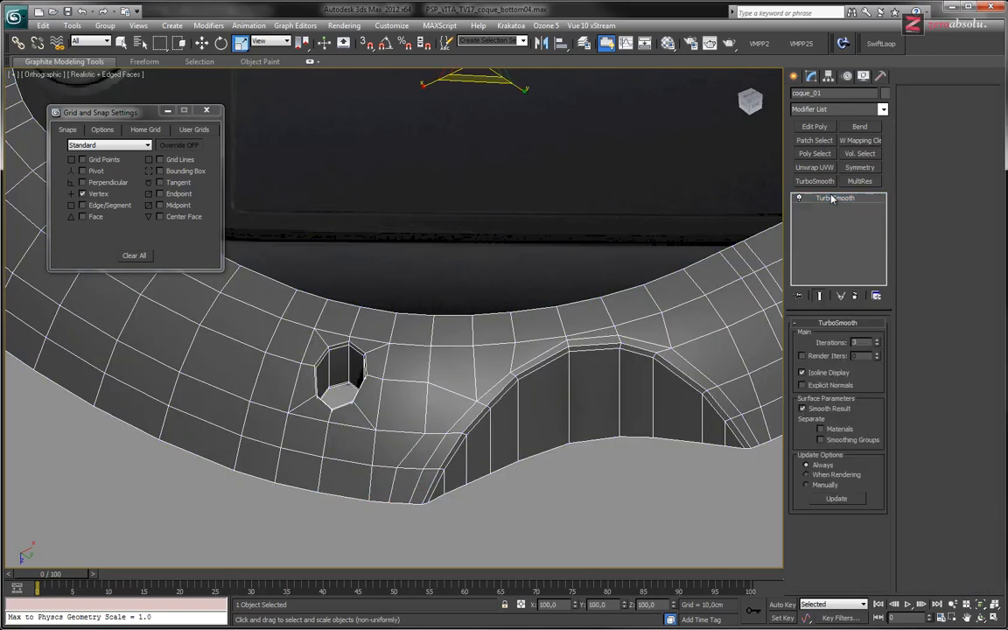
pyautogui.keyDown('alt'); pyautogui.moveTo(496, 363); pyautogui.dragTo(456, 315, button='middle'); pyautogui.keyUp('alt')
pyautogui.press('F4')
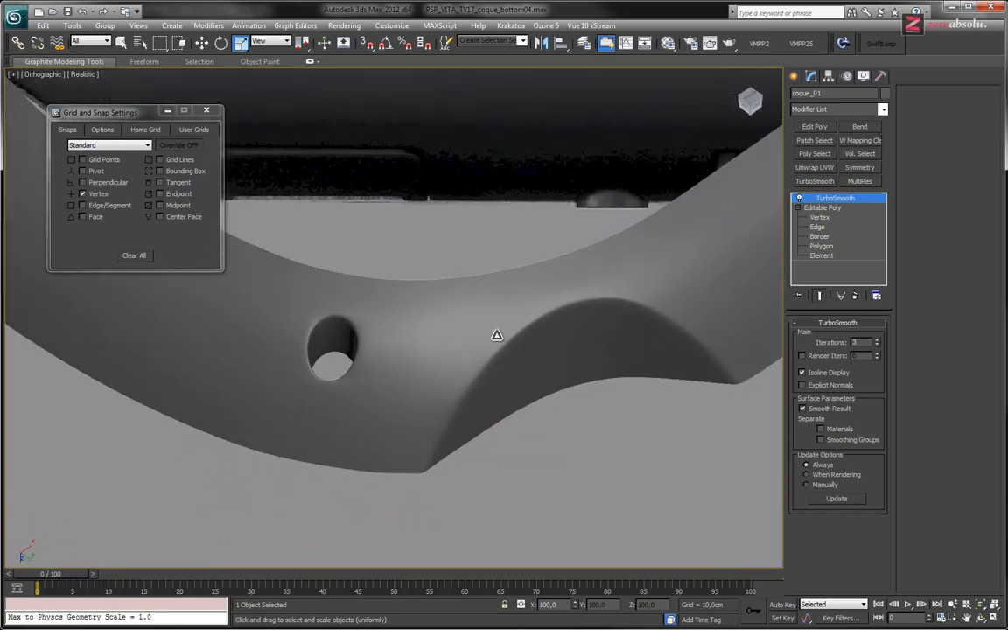
pyautogui.keyDown('alt'); pyautogui.moveTo(492, 349); pyautogui.dragTo(461, 443, button='middle'); pyautogui.keyUp('alt')
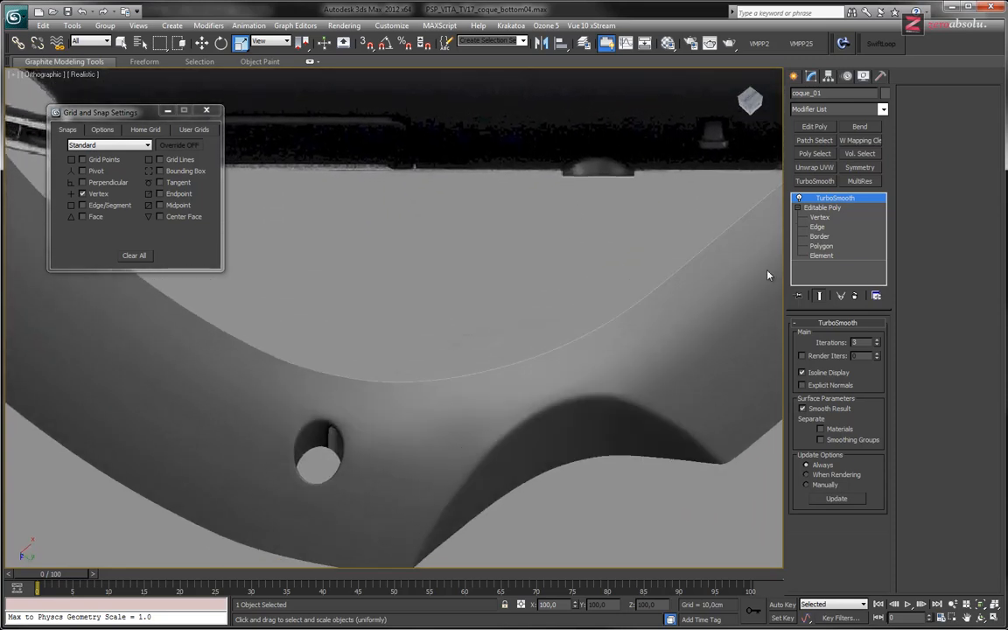
pyautogui.press('F4')
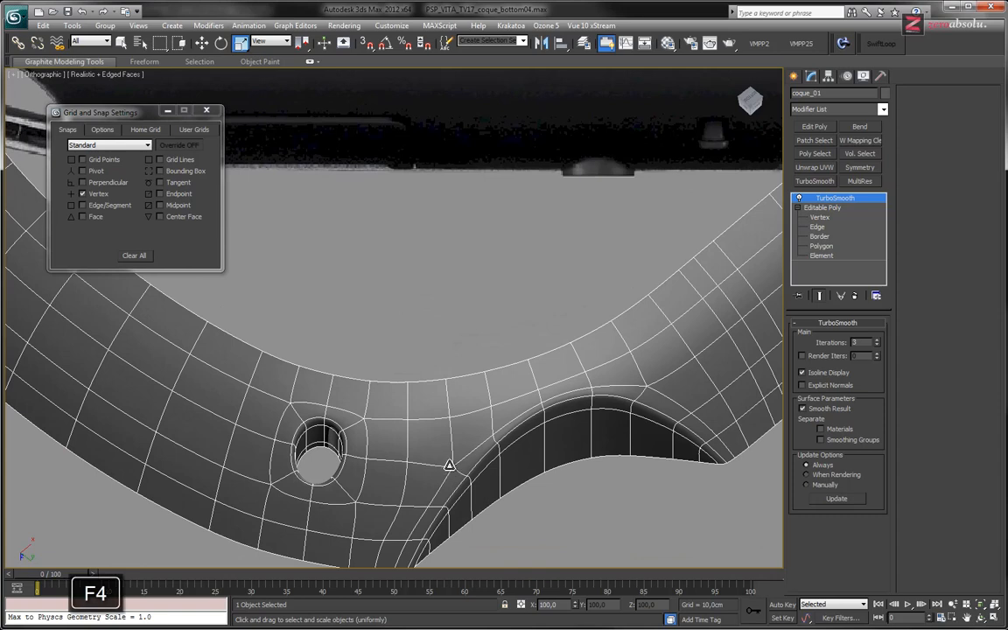
pyautogui.moveTo(454, 434); pyautogui.dragTo(456, 366, button='middle')
pyautogui.scroll(4, 459, 366)
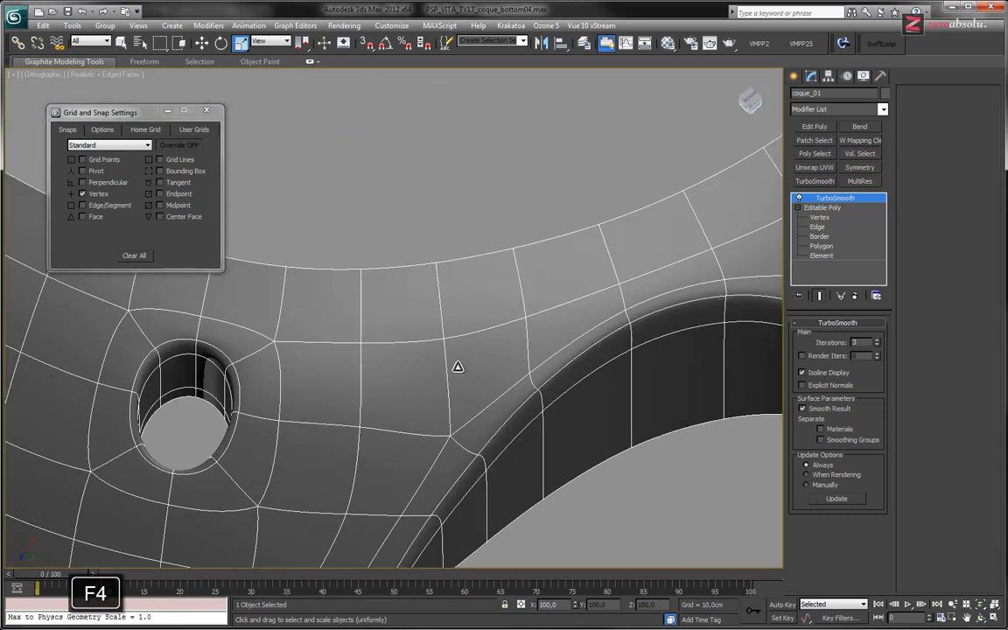
# Select the vertex beside the notch's left slope and prepare to move it with the Edge constraint and Local coordinate system.
pyautogui.click(830, 218)
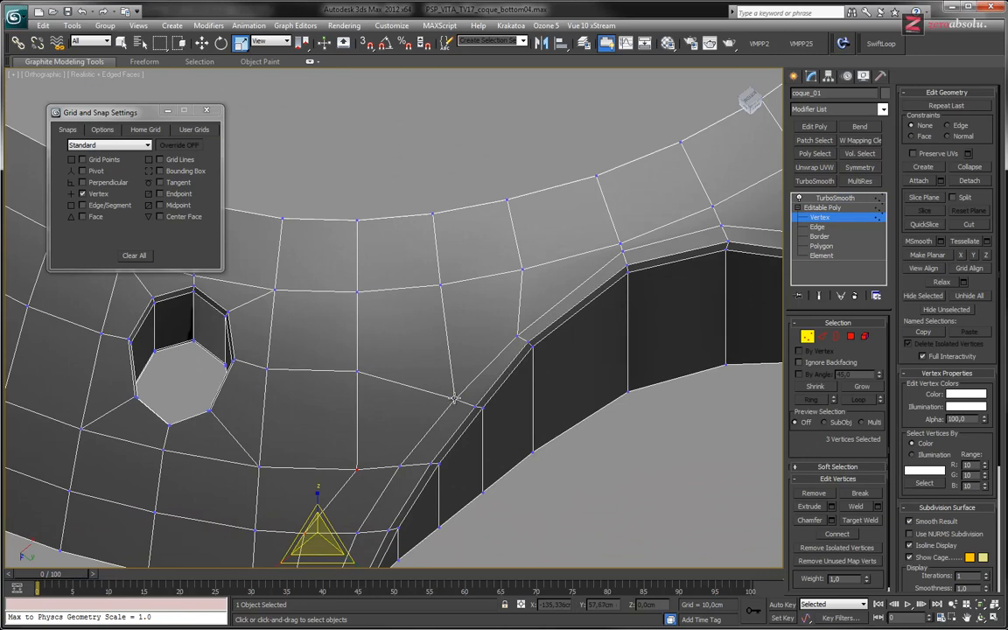
pyautogui.click(454, 398)
pyautogui.keyDown('alt'); pyautogui.moveTo(542, 376); pyautogui.dragTo(441, 376, button='middle'); pyautogui.keyUp('alt')
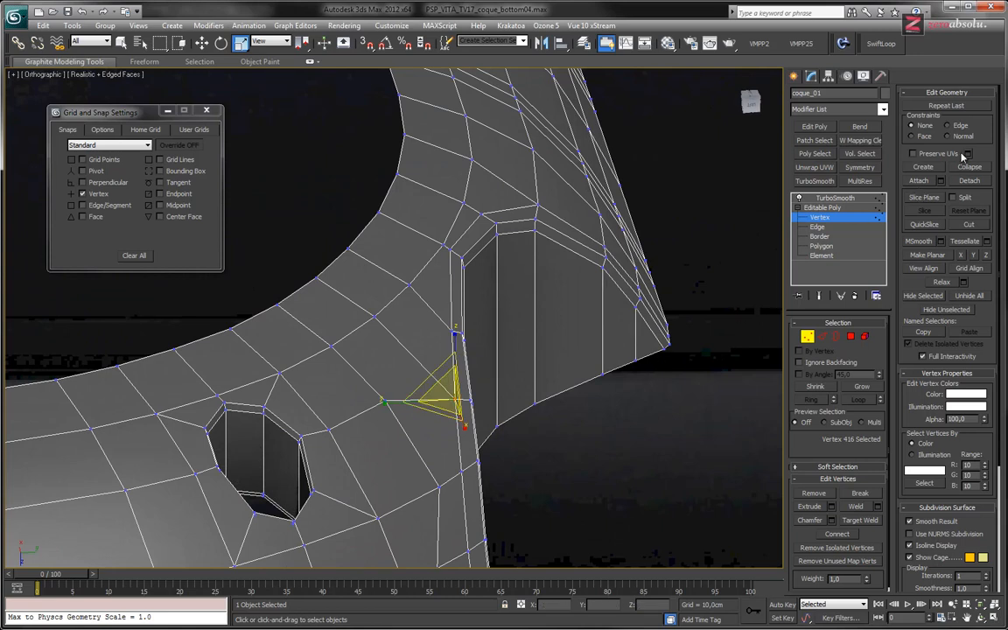
pyautogui.press('w')
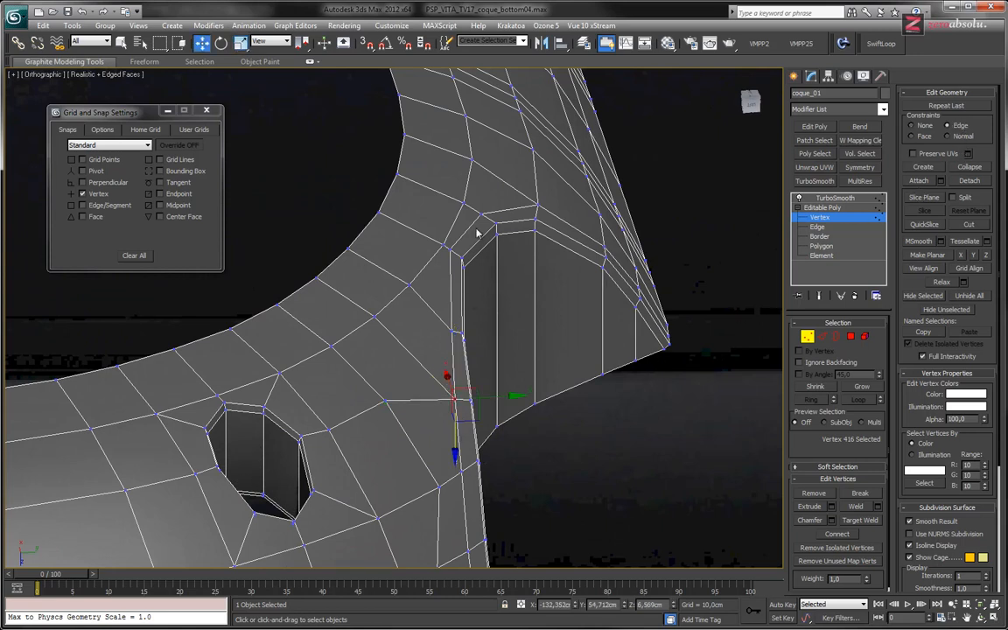
pyautogui.click(284, 42)
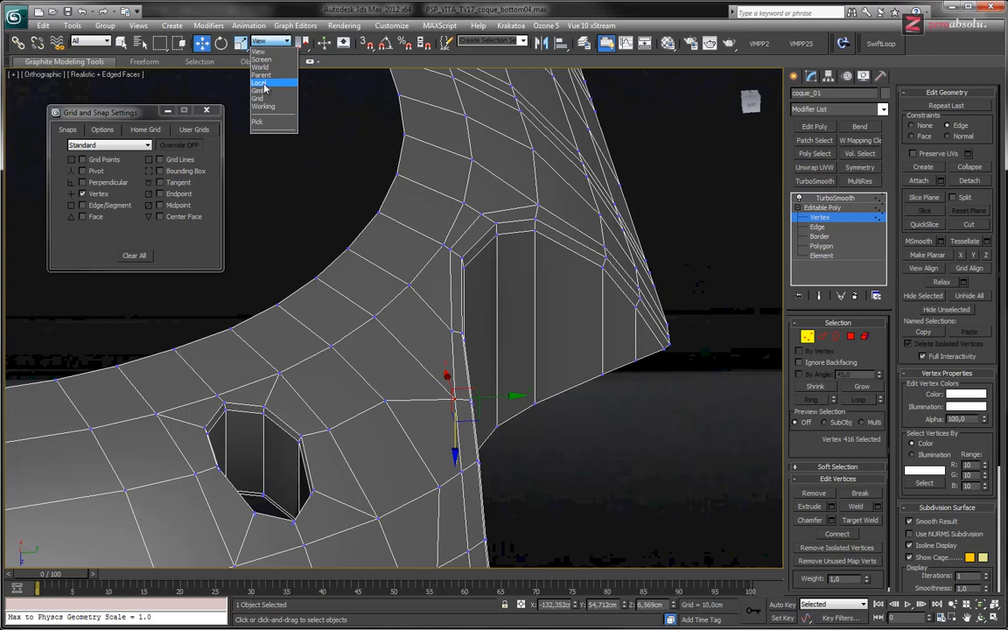
pyautogui.click(260, 83)
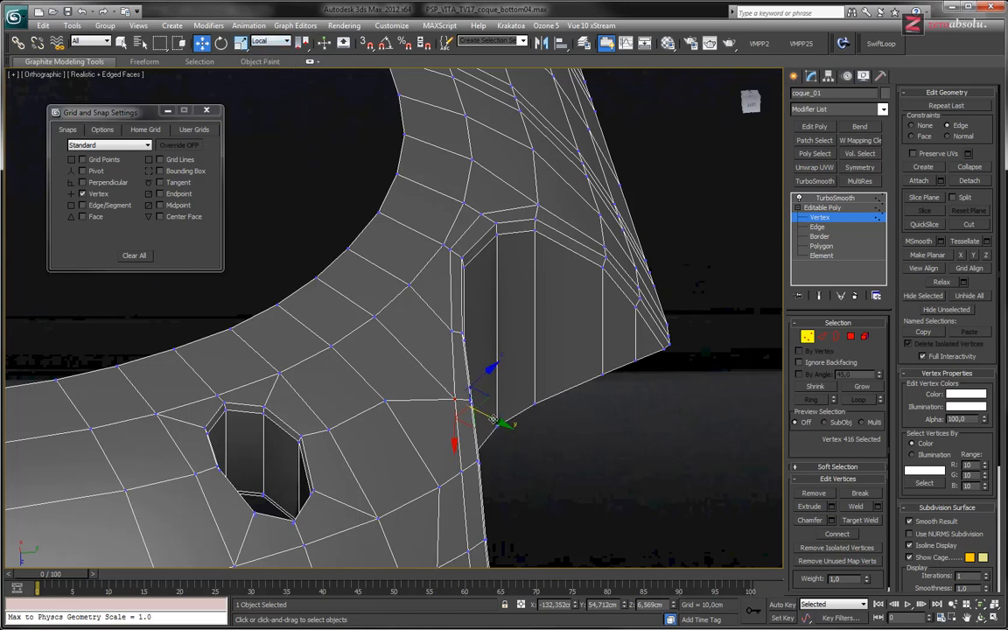
# Undo the trial moves of the vertex beside the notch's left slope.
pyautogui.hotkey('ctrl', 'z')
pyautogui.hotkey('ctrl', 'z')
pyautogui.hotkey('ctrl', 'z')
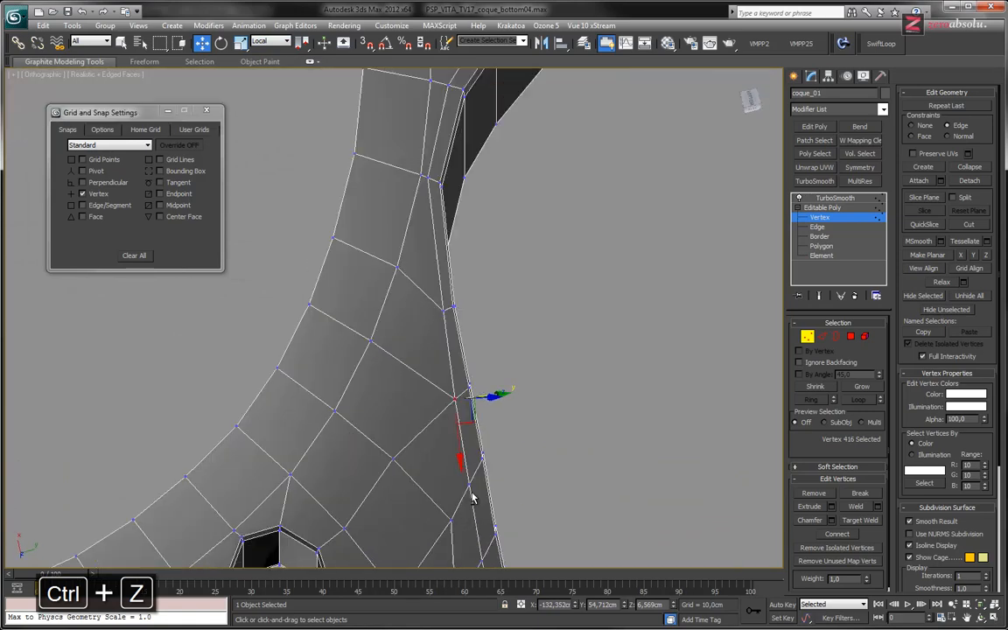
pyautogui.hotkey('ctrl', 'z')
pyautogui.hotkey('ctrl', 'z')
pyautogui.hotkey('ctrl', 'z')
pyautogui.hotkey('ctrl', 'z')
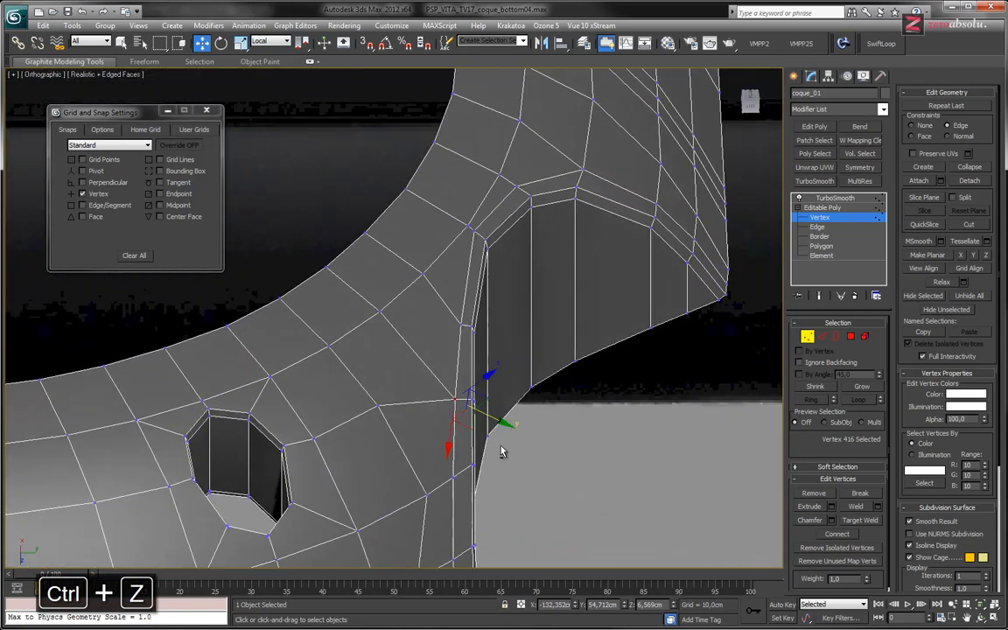
pyautogui.hotkey('ctrl', 'z')
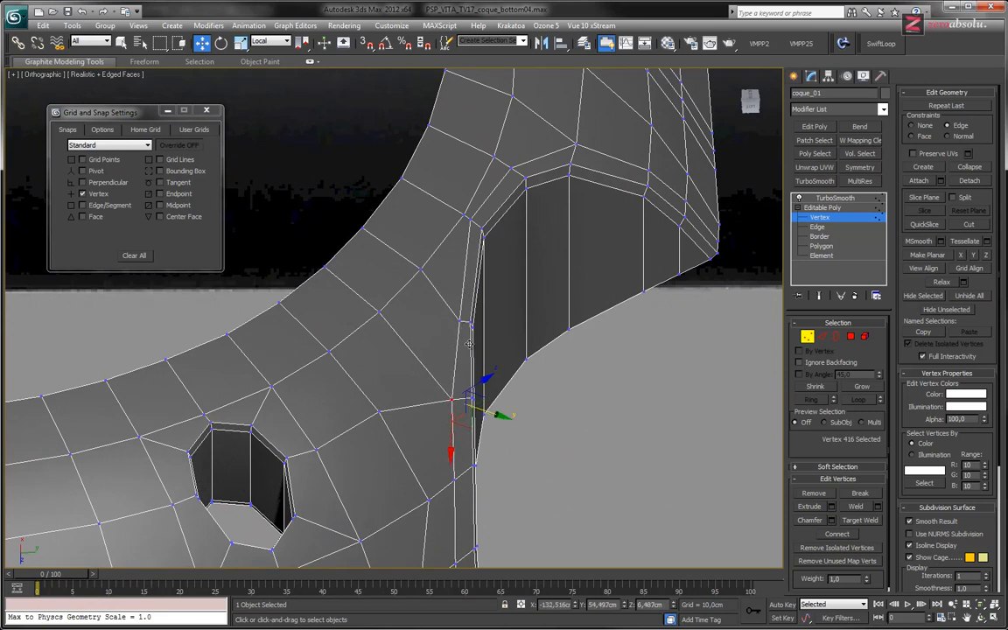
pyautogui.hotkey('ctrl', 'z')
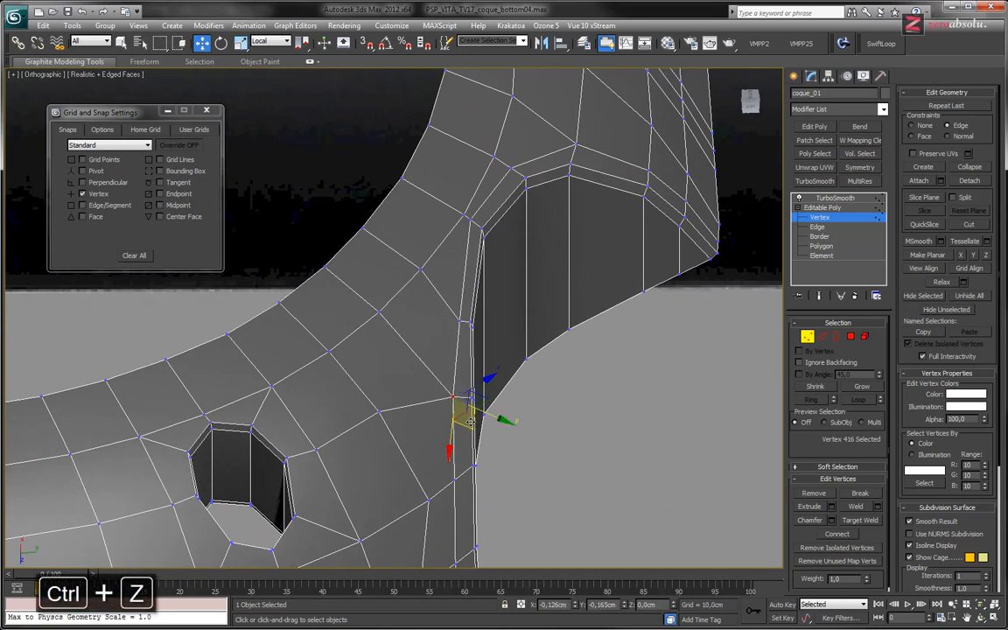
# Move the selected vertex away from the notch's left slope toward the round hole and adjust it along its local Z axis.
pyautogui.moveTo(459, 405); pyautogui.dragTo(454, 399)
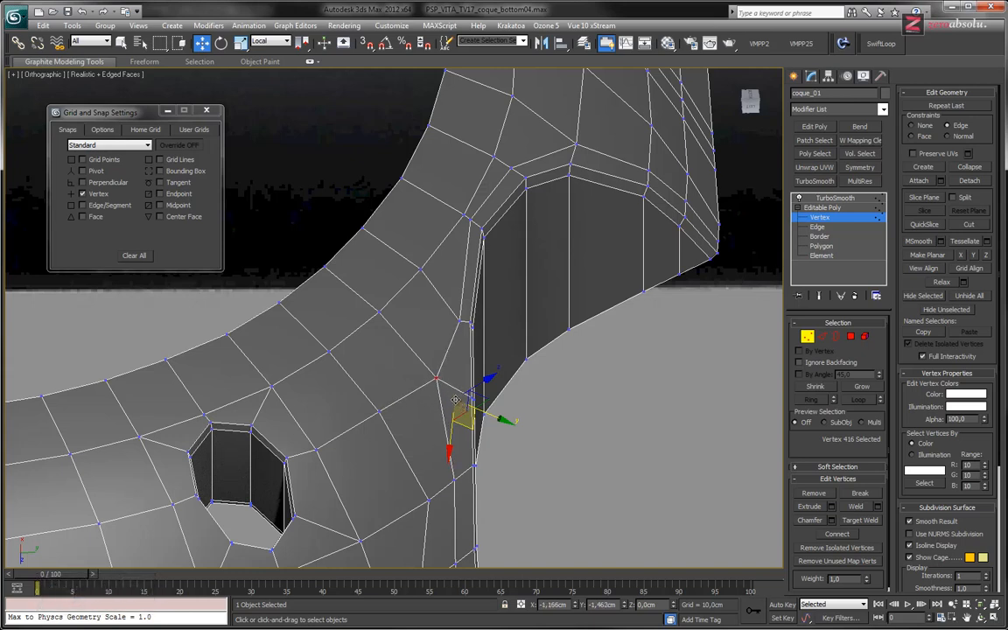
pyautogui.keyDown('alt'); pyautogui.moveTo(458, 404); pyautogui.dragTo(477, 390, button='middle'); pyautogui.keyUp('alt')
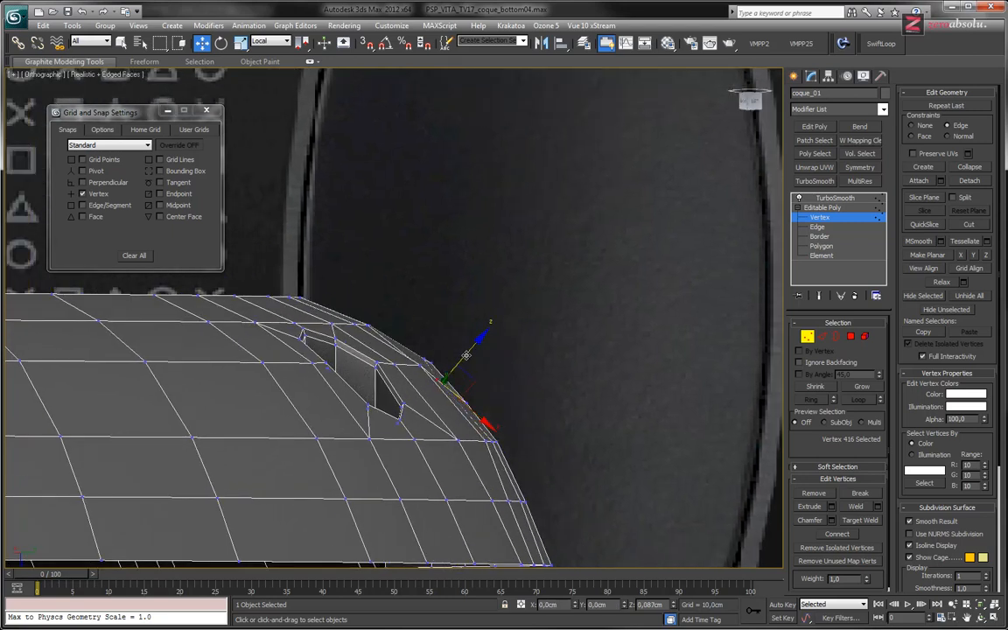
pyautogui.hotkey('ctrl', 'z')
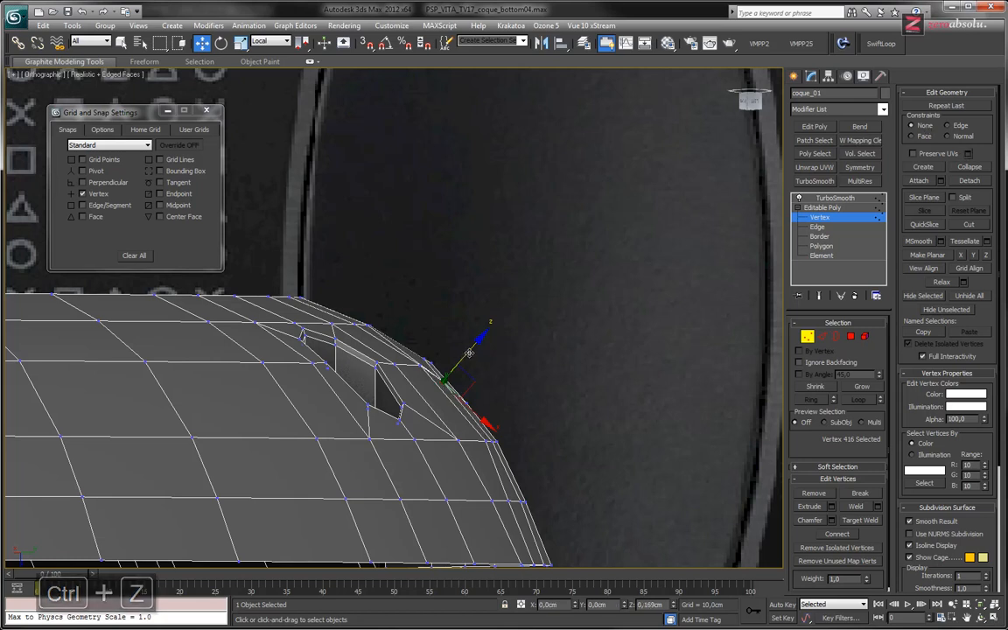
pyautogui.keyDown('alt'); pyautogui.moveTo(476, 391); pyautogui.dragTo(521, 423, button='middle'); pyautogui.keyUp('alt')
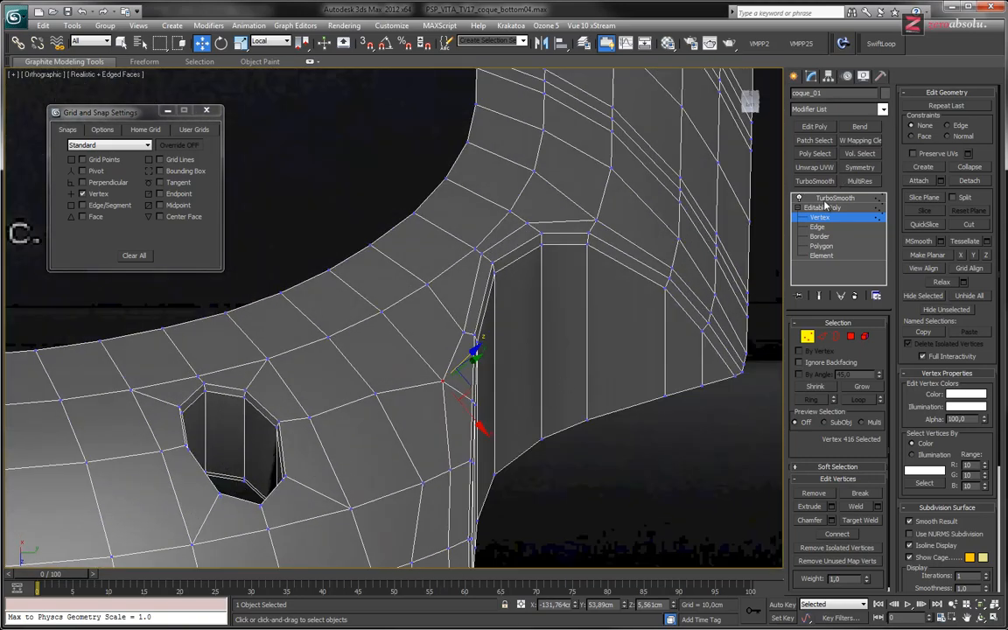
# Display the smoothed result with its cage and nudge the slope-side vertex slightly along its local Z axis.
pyautogui.click(820, 298)
pyautogui.keyDown('alt'); pyautogui.moveTo(639, 335); pyautogui.dragTo(469, 337, button='middle'); pyautogui.keyUp('alt')
pyautogui.scroll(4, 469, 333)
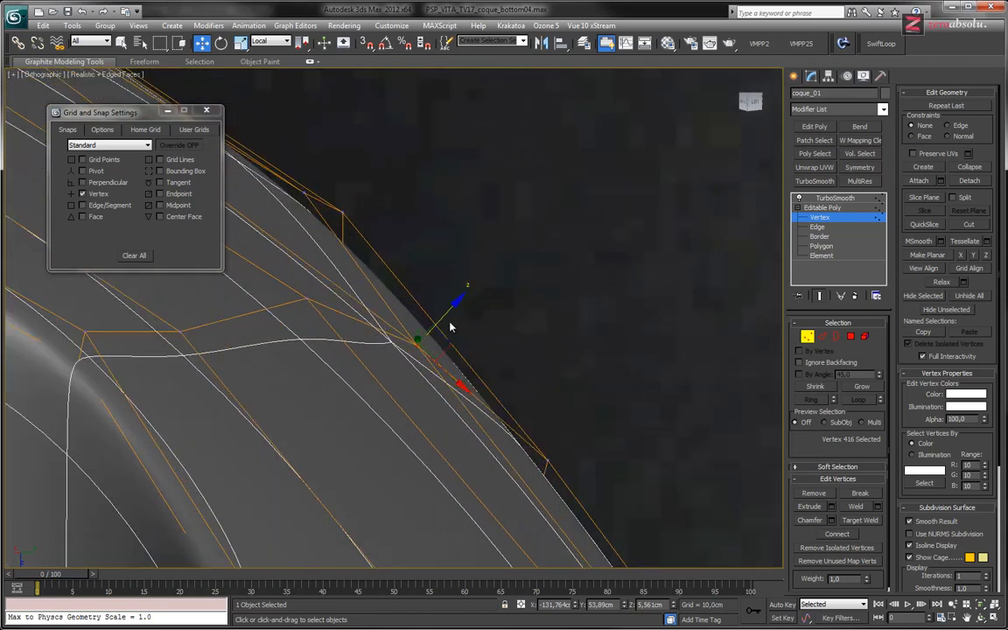
pyautogui.moveTo(444, 314); pyautogui.dragTo(446, 315)
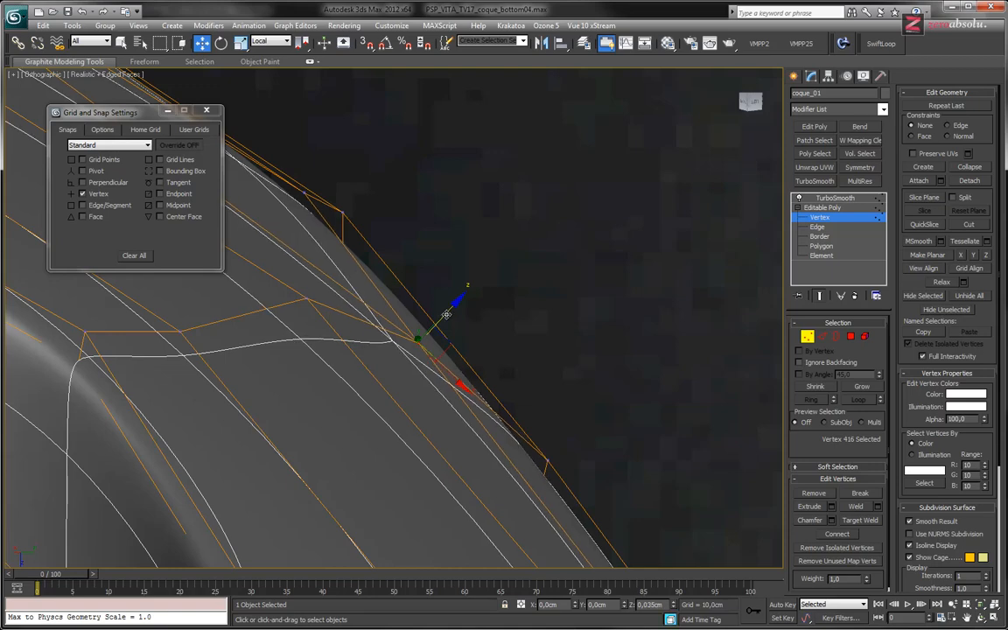
pyautogui.moveTo(551, 339)
pyautogui.keyDown('alt'); pyautogui.mouseDown(button='middle')
pyautogui.moveTo(576, 344)
pyautogui.moveTo(590, 374)
pyautogui.moveTo(610, 378)
pyautogui.moveTo(607, 354)
pyautogui.moveTo(645, 337)
pyautogui.moveTo(659, 348)
pyautogui.moveTo(665, 332)
pyautogui.moveTo(666, 344)
pyautogui.moveTo(629, 342)
pyautogui.moveTo(580, 270)
pyautogui.moveTo(571, 320)
pyautogui.moveTo(549, 354)
pyautogui.mouseUp(button='middle'); pyautogui.keyUp('alt')
pyautogui.scroll(-5, 596, 360)
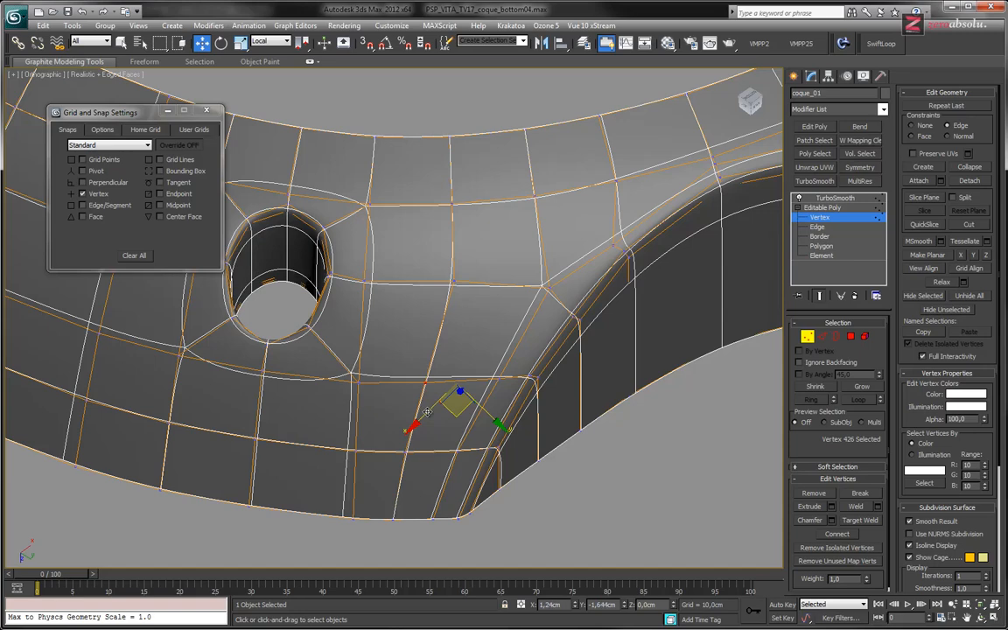
# Reposition the vertex between the round hole and the notch's lower left slope, and preview the TurboSmooth shading without edges.
pyautogui.click(427, 386)
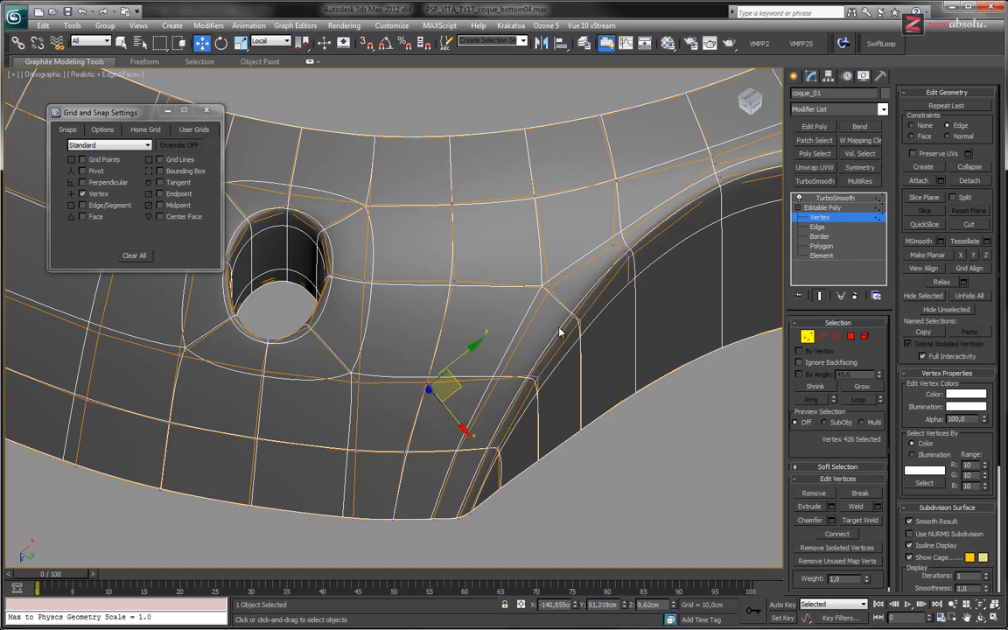
pyautogui.moveTo(625, 287)
pyautogui.keyDown('alt'); pyautogui.mouseDown(button='middle')
pyautogui.moveTo(623, 270)
pyautogui.moveTo(602, 259)
pyautogui.moveTo(617, 288)
pyautogui.moveTo(630, 271)
pyautogui.mouseUp(button='middle'); pyautogui.keyUp('alt')
pyautogui.click(820, 217)
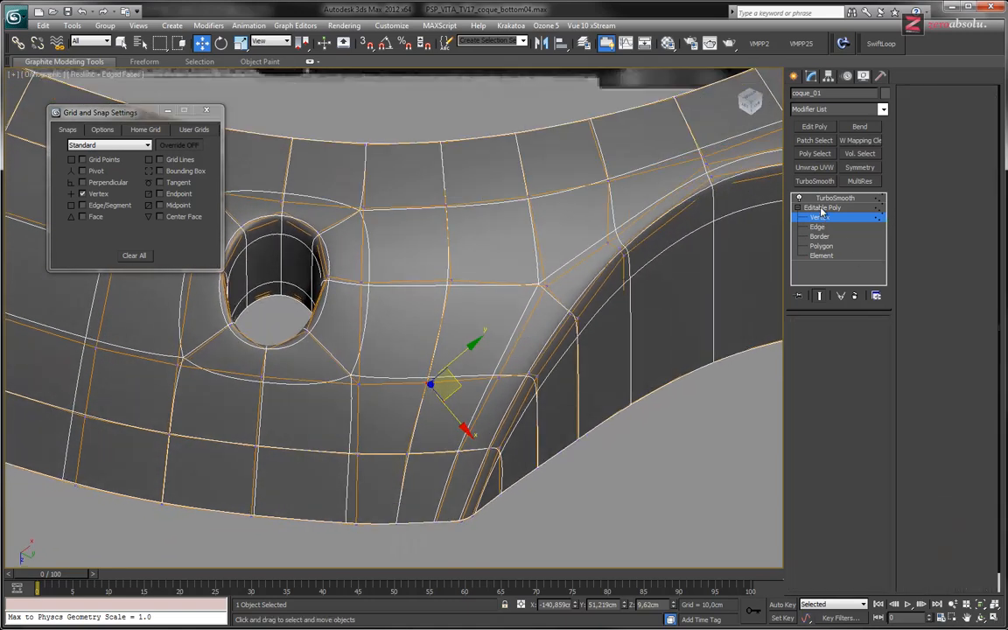
pyautogui.click(835, 198)
pyautogui.press('F4')
pyautogui.moveTo(646, 267); pyautogui.dragTo(569, 331, button='middle')
pyautogui.scroll(-5, 435, 310)
pyautogui.scroll(4, 477, 332)
# Reselect the vertex beside the notch's left slope and fine-tune its height along the local Z axis against the smoothed shading.
pyautogui.click(825, 218)
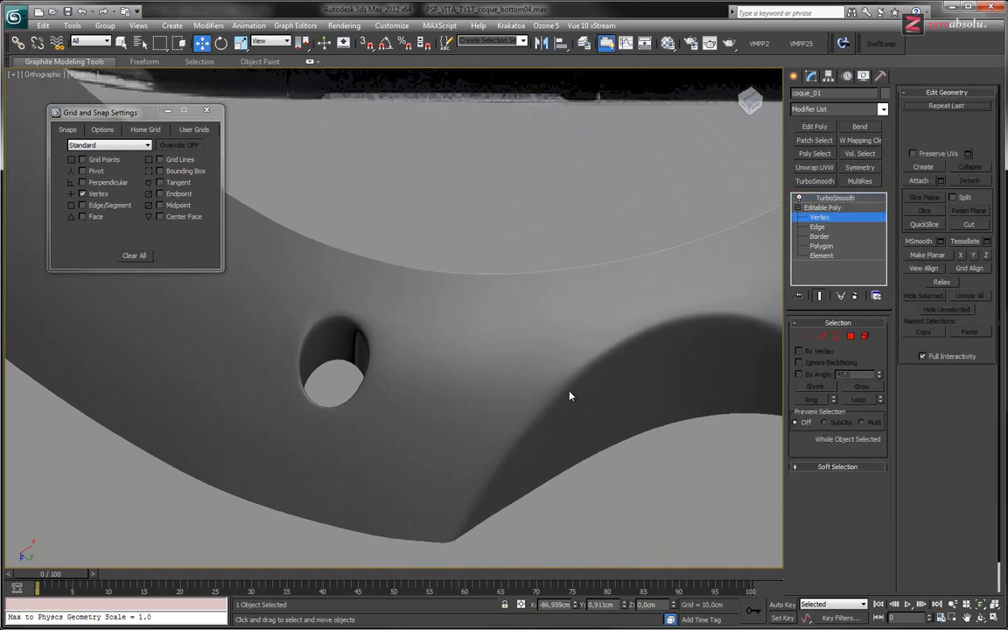
pyautogui.click(526, 389)
pyautogui.moveTo(526, 389)
pyautogui.keyDown('alt'); pyautogui.mouseDown(button='middle')
pyautogui.moveTo(560, 374)
pyautogui.moveTo(513, 356)
pyautogui.moveTo(546, 391)
pyautogui.mouseUp(button='middle'); pyautogui.keyUp('alt')
pyautogui.scroll(5, 546, 390)
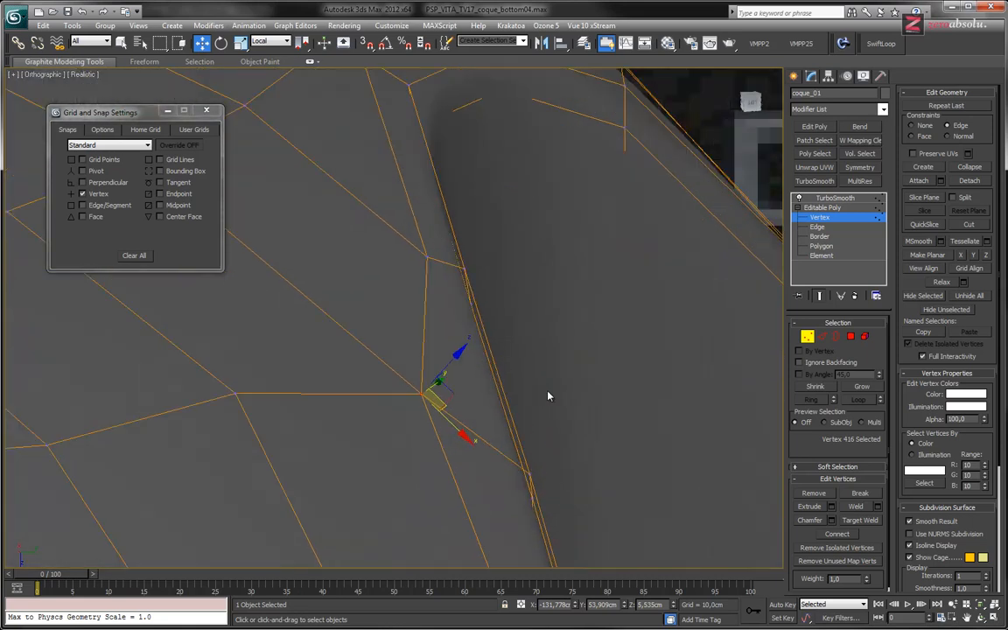
pyautogui.moveTo(449, 364)
pyautogui.keyDown('alt'); pyautogui.mouseDown(button='middle')
pyautogui.moveTo(455, 358)
pyautogui.moveTo(437, 385)
pyautogui.moveTo(569, 221)
pyautogui.moveTo(492, 274)
pyautogui.mouseUp(button='middle'); pyautogui.keyUp('alt')
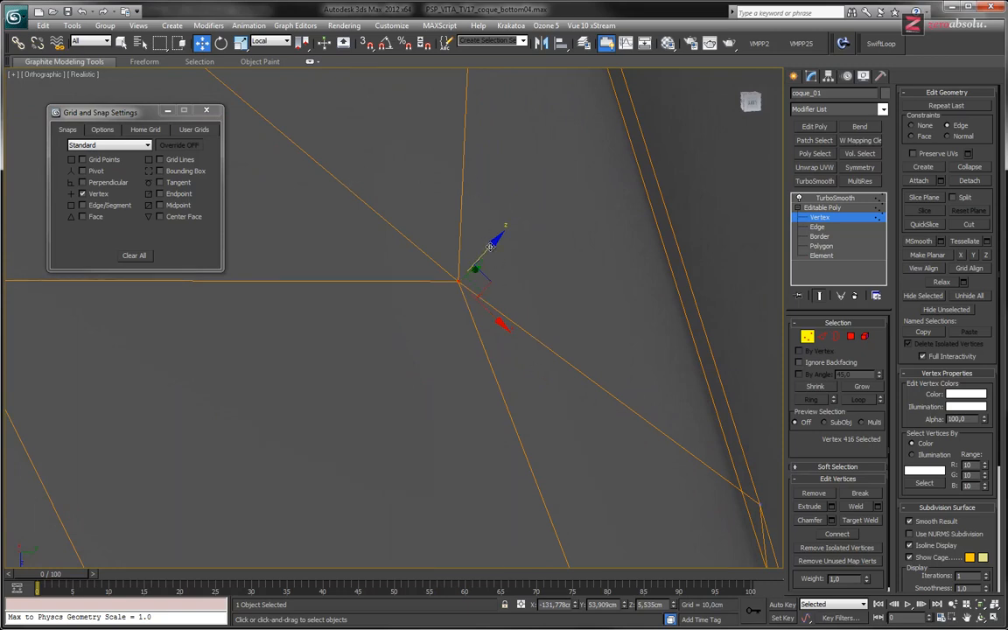
pyautogui.moveTo(490, 246); pyautogui.dragTo(491, 245)
pyautogui.hotkey('ctrl', 'z')
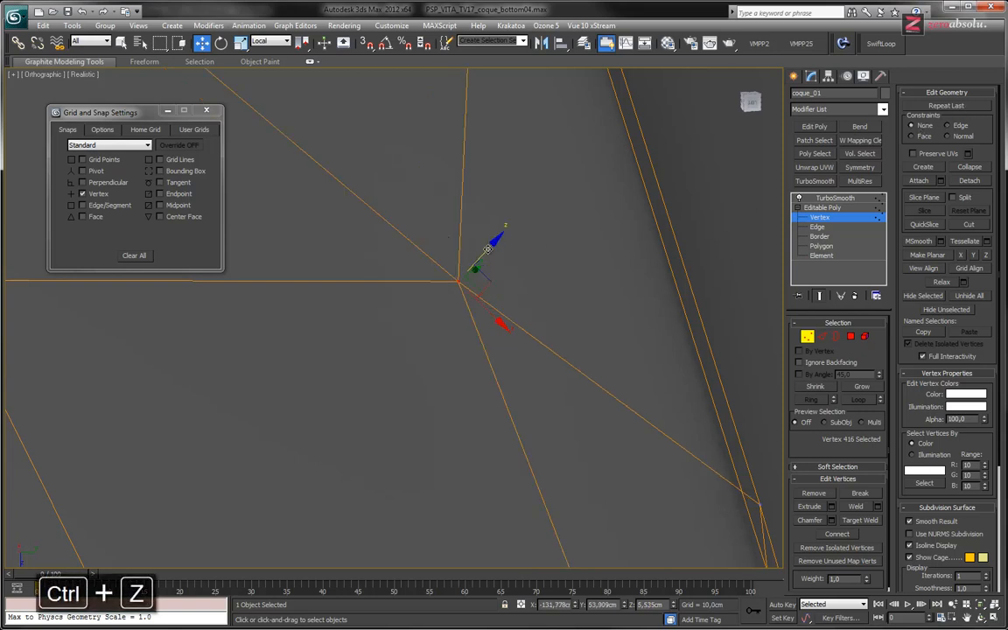
pyautogui.moveTo(486, 249)
pyautogui.mouseDown()
pyautogui.moveTo(506, 229)
pyautogui.moveTo(501, 249)
pyautogui.mouseUp()
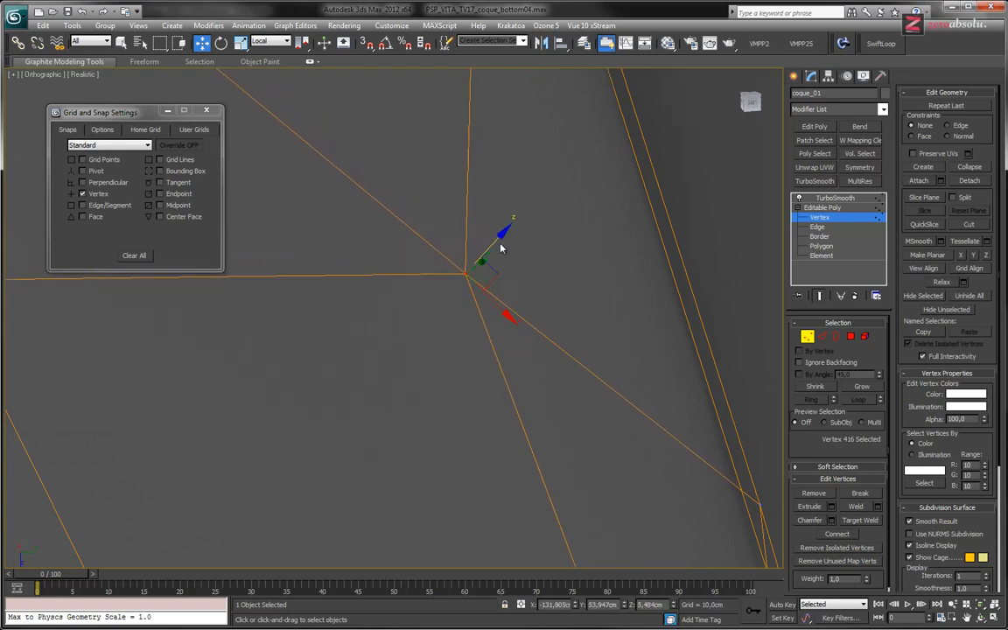
pyautogui.scroll(-5, 533, 246)
pyautogui.moveTo(532, 246)
pyautogui.keyDown('alt'); pyautogui.mouseDown(button='middle')
pyautogui.moveTo(583, 316)
pyautogui.moveTo(620, 307)
pyautogui.moveTo(621, 338)
pyautogui.moveTo(623, 286)
pyautogui.moveTo(618, 307)
pyautogui.moveTo(558, 293)
pyautogui.moveTo(544, 279)
pyautogui.moveTo(547, 237)
pyautogui.mouseUp(button='middle'); pyautogui.keyUp('alt')
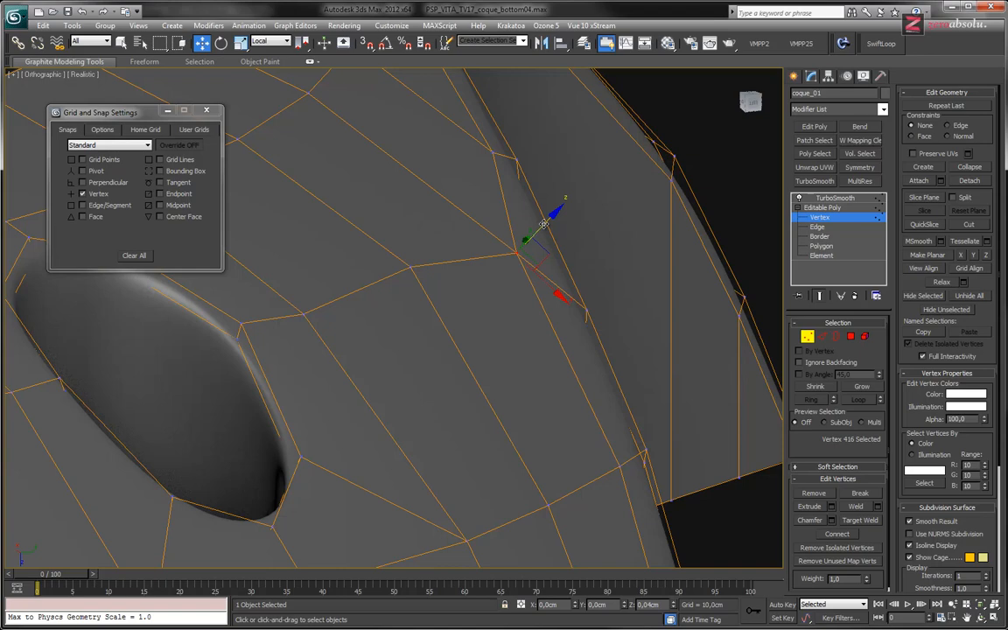
# Move the vertex above the notch's upper left corner about 0.26 cm along its local Y axis toward the rim.
pyautogui.keyDown('alt'); pyautogui.moveTo(543, 230); pyautogui.dragTo(519, 313, button='middle'); pyautogui.keyUp('alt')
pyautogui.moveTo(588, 282); pyautogui.dragTo(516, 327, button='middle')
pyautogui.scroll(3, 523, 335)
pyautogui.scroll(-1, 523, 335)
pyautogui.keyDown('alt'); pyautogui.moveTo(495, 339); pyautogui.dragTo(515, 332, button='middle'); pyautogui.keyUp('alt')
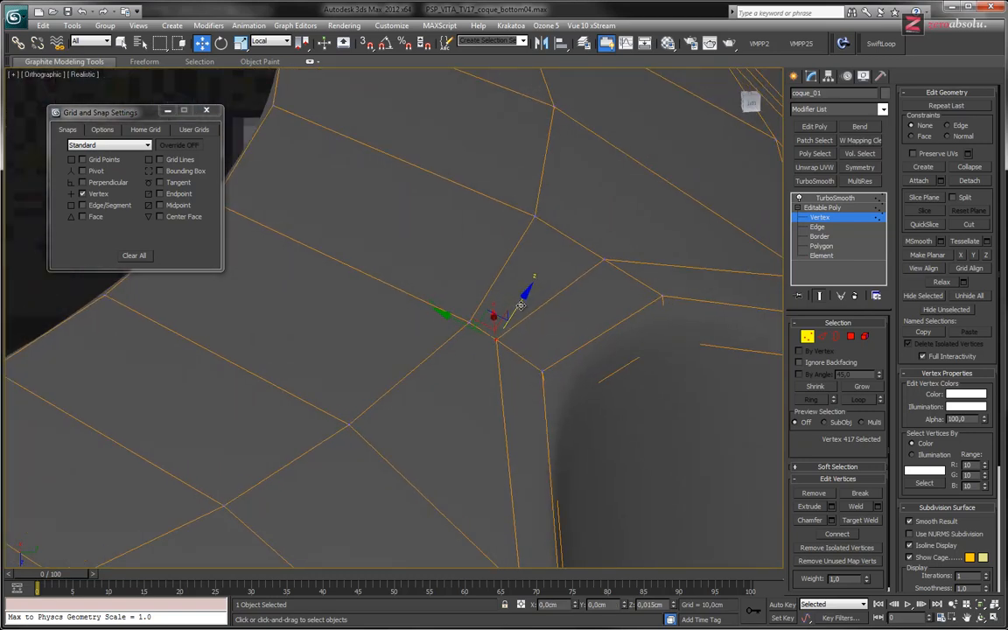
pyautogui.moveTo(462, 320); pyautogui.dragTo(471, 327)
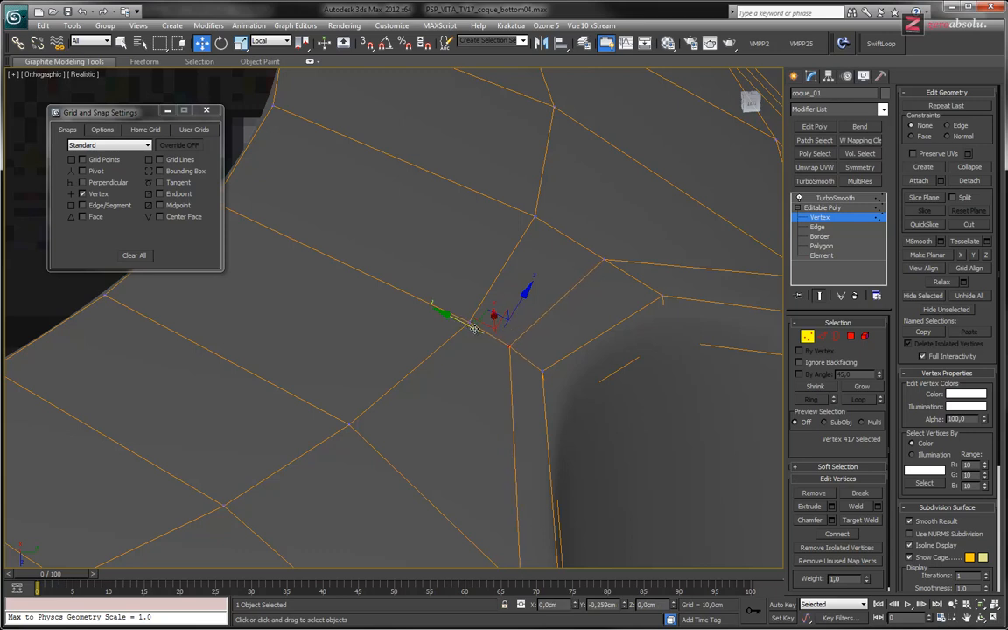
# Adjust the position of the next vertex along the notch's upper rim, to the right of the crest.
pyautogui.keyDown('alt'); pyautogui.moveTo(474, 328); pyautogui.dragTo(526, 333, button='middle'); pyautogui.keyUp('alt')
pyautogui.moveTo(519, 325); pyautogui.dragTo(531, 334)
pyautogui.keyDown('alt'); pyautogui.moveTo(531, 333); pyautogui.dragTo(536, 419, button='middle'); pyautogui.keyUp('alt')
pyautogui.keyDown('alt'); pyautogui.moveTo(452, 312); pyautogui.dragTo(540, 329, button='middle'); pyautogui.keyUp('alt')
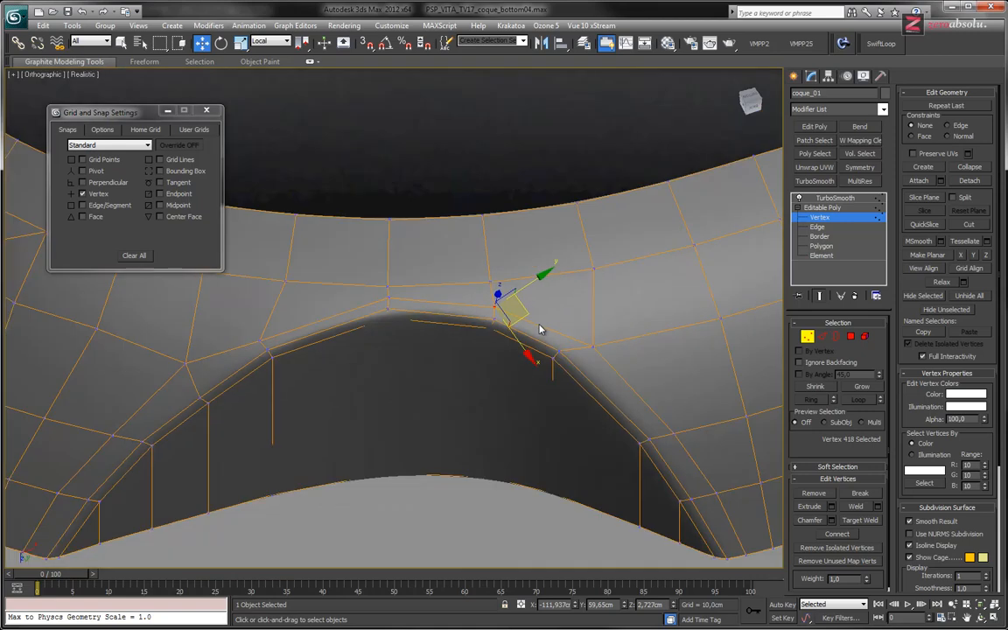
# Leave vertex editing and examine the TurboSmooth shading over the whole notch and round hole.
pyautogui.moveTo(461, 339); pyautogui.dragTo(533, 361, button='middle')
pyautogui.click(846, 218)
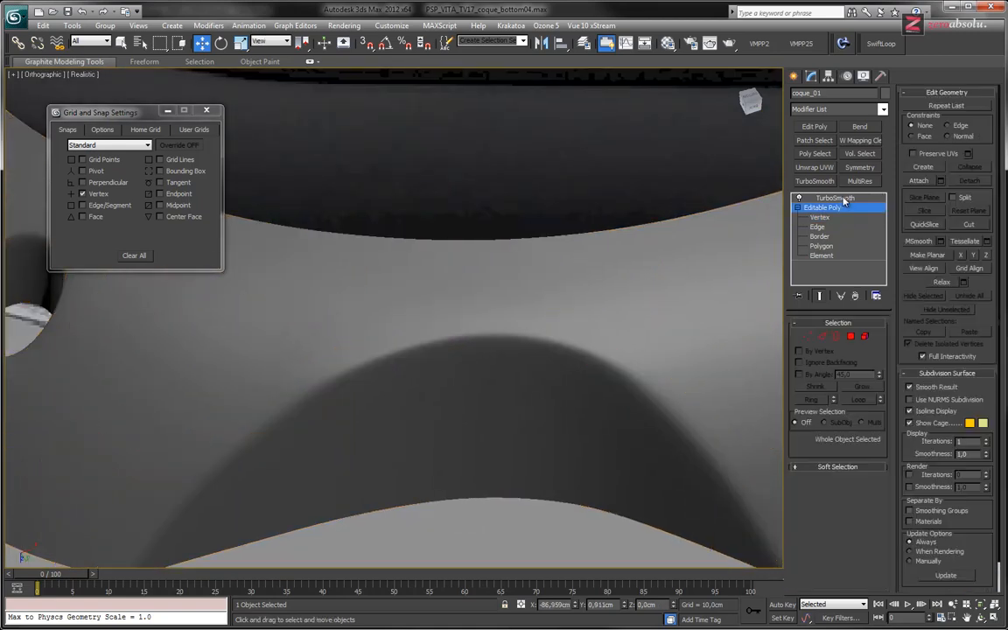
pyautogui.click(836, 198)
pyautogui.scroll(5, 590, 298)
pyautogui.moveTo(598, 326); pyautogui.dragTo(470, 367, button='middle')
pyautogui.scroll(-4, 570, 166)
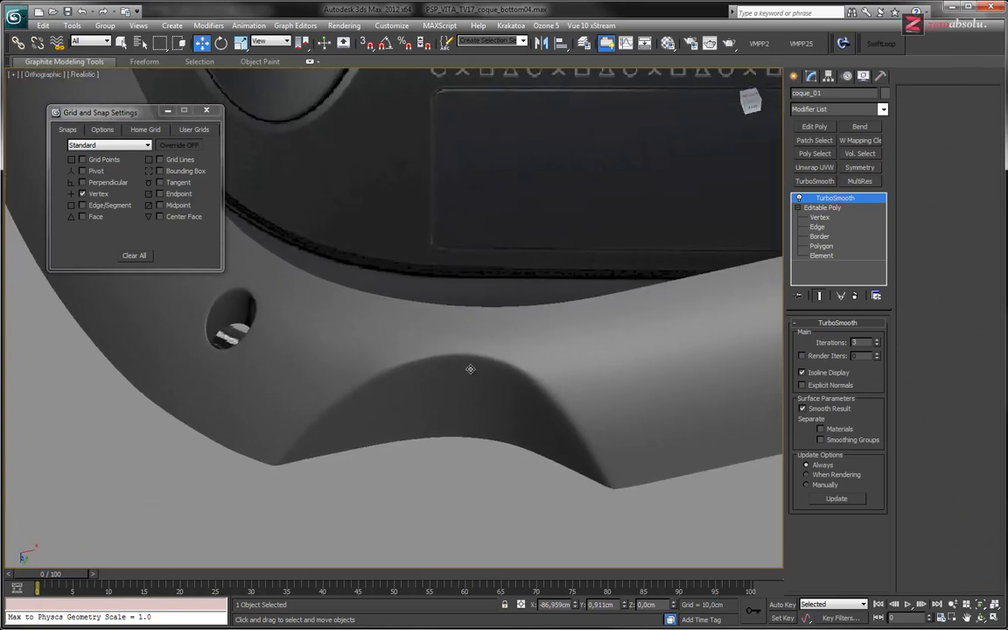
pyautogui.hotkey('alt', 'w')
pyautogui.hotkey('alt', 'w')
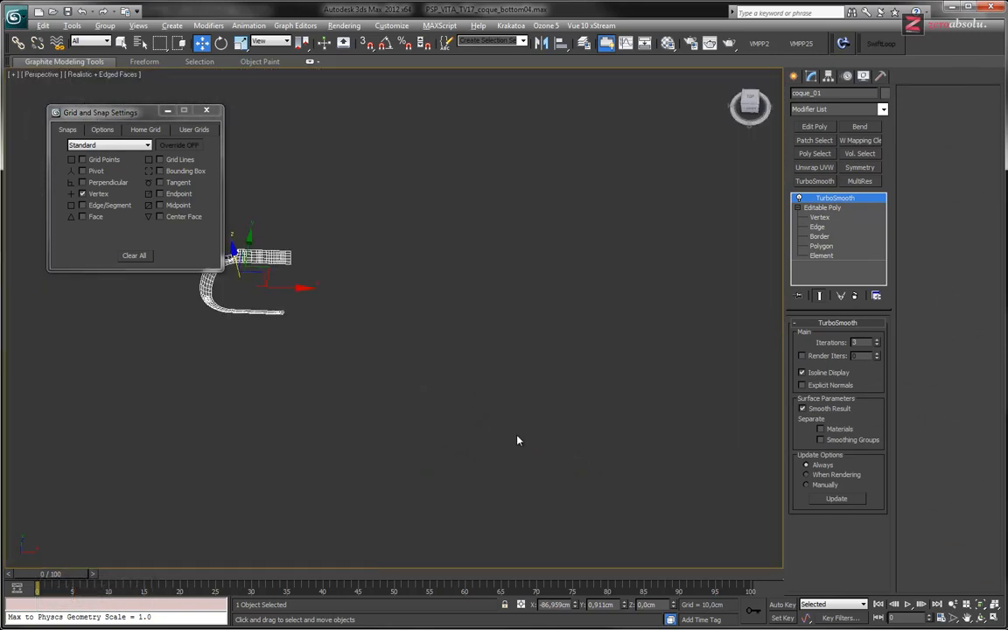
# Hide the edged faces and examine the smoothed shading of the notch and the surrounding shell from several angles.
pyautogui.moveTo(402, 369); pyautogui.dragTo(351, 393, button='middle')
pyautogui.press('F4')
pyautogui.scroll(10, 403, 324)
pyautogui.moveTo(453, 355); pyautogui.dragTo(432, 133, button='middle')
pyautogui.moveTo(516, 472); pyautogui.dragTo(297, 289, button='middle')
pyautogui.scroll(-3, 532, 303)
pyautogui.keyDown('alt'); pyautogui.moveTo(540, 292); pyautogui.dragTo(546, 346, button='middle'); pyautogui.keyUp('alt')
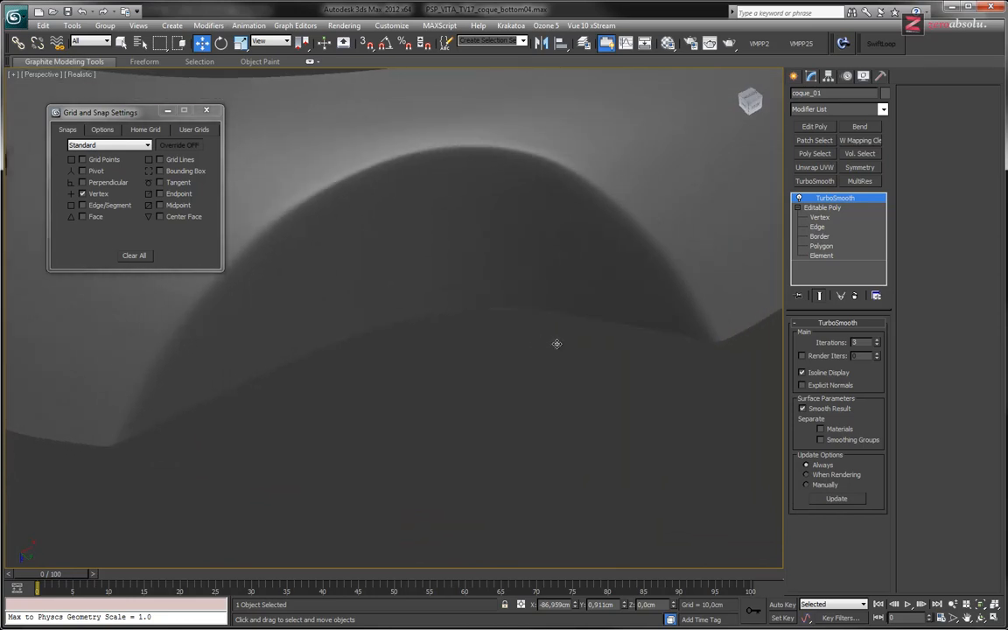
pyautogui.scroll(1, 557, 343)
pyautogui.scroll(-5, 461, 342)
pyautogui.keyDown('alt'); pyautogui.moveTo(494, 248); pyautogui.dragTo(551, 359, button='middle'); pyautogui.keyUp('alt')
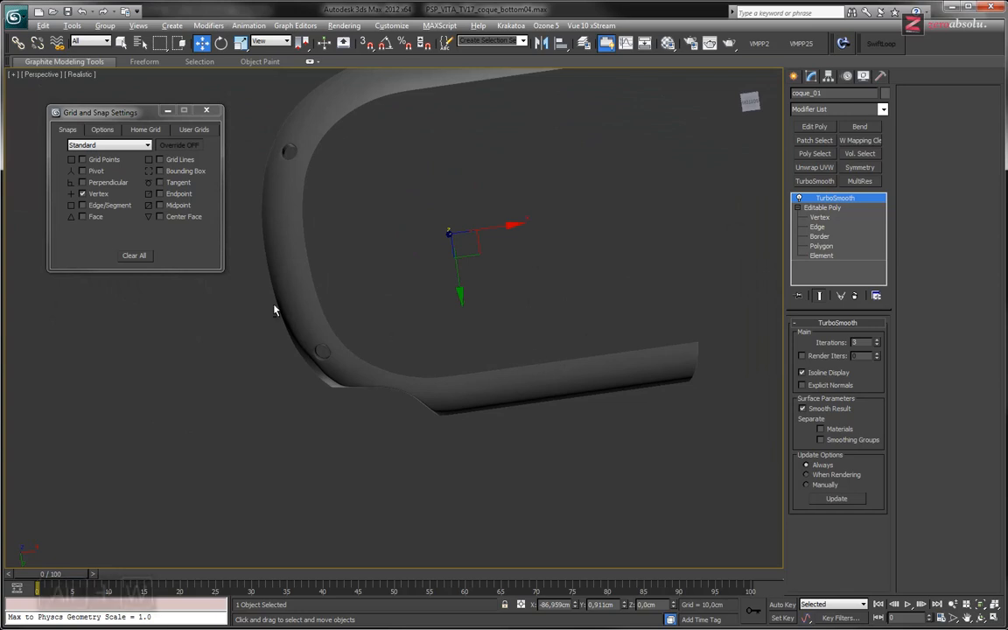
# Show the shell in the bottom view over the reference image and switch its display to wireframe.
pyautogui.hotkey('alt', 'w')
pyautogui.rightClick(345, 265)
pyautogui.hotkey('alt', 'w')
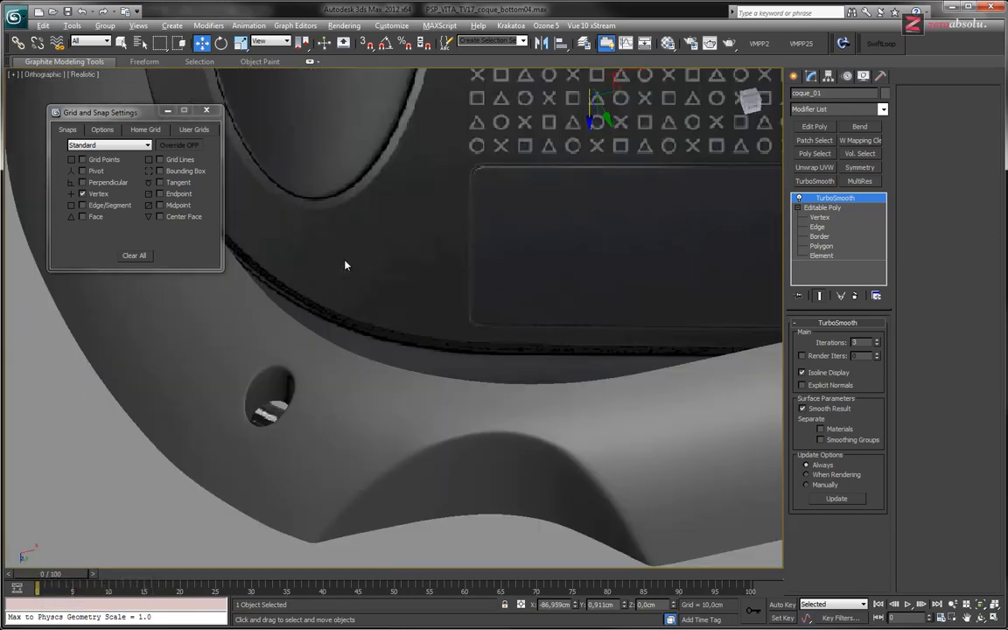
pyautogui.scroll(-6, 470, 328)
pyautogui.scroll(-2, 514, 325)
pyautogui.press('b')
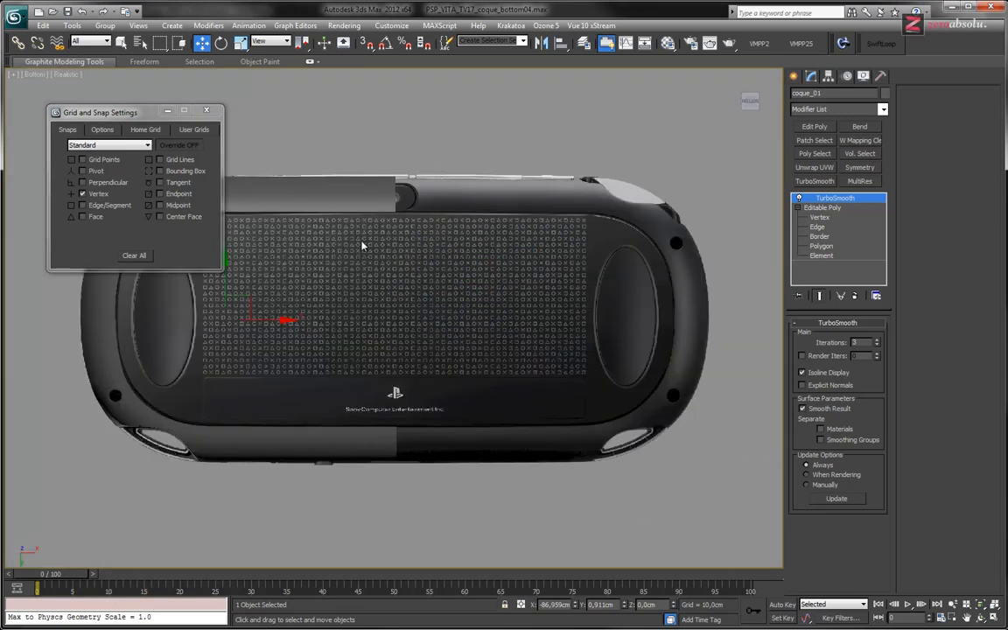
pyautogui.scroll(10, 362, 246)
pyautogui.press('F3')
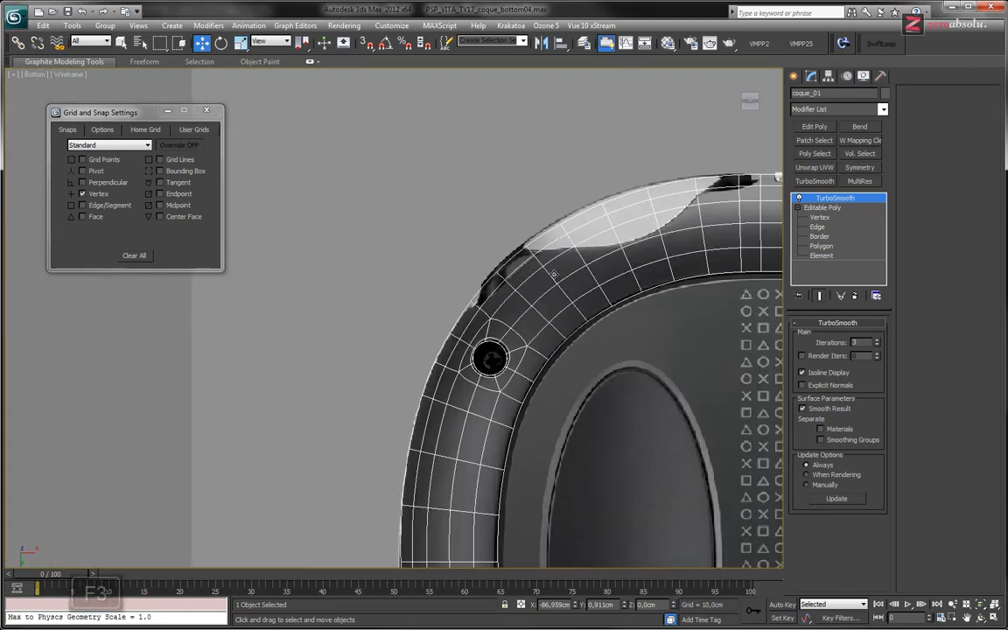
# Compare the shell's wireframe with the light trigger insert and dark recess at the reference's upper left corner.
pyautogui.moveTo(554, 274); pyautogui.dragTo(401, 356, button='middle')
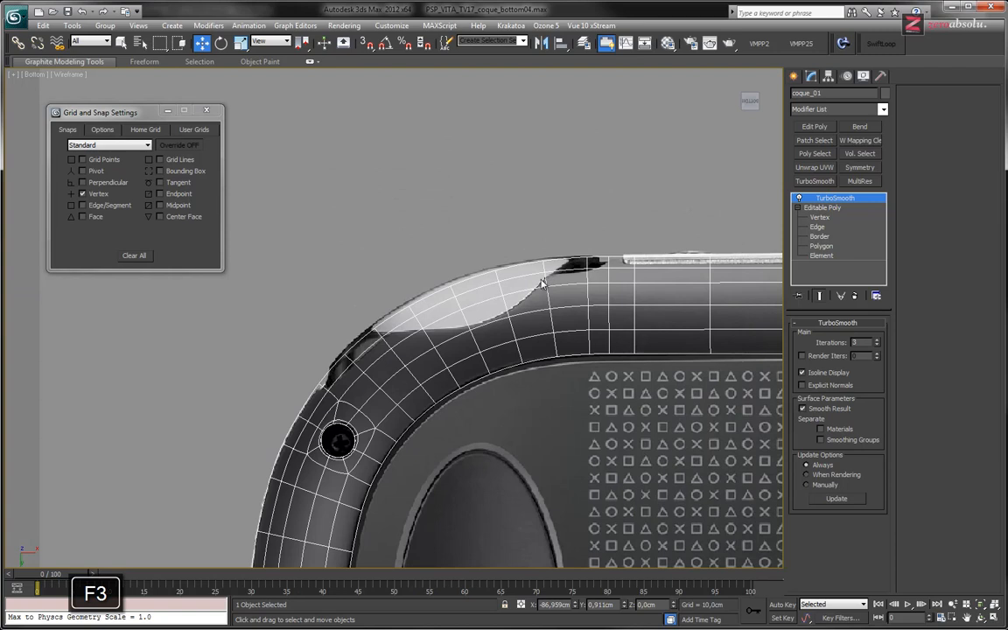
pyautogui.scroll(5, 360, 329)
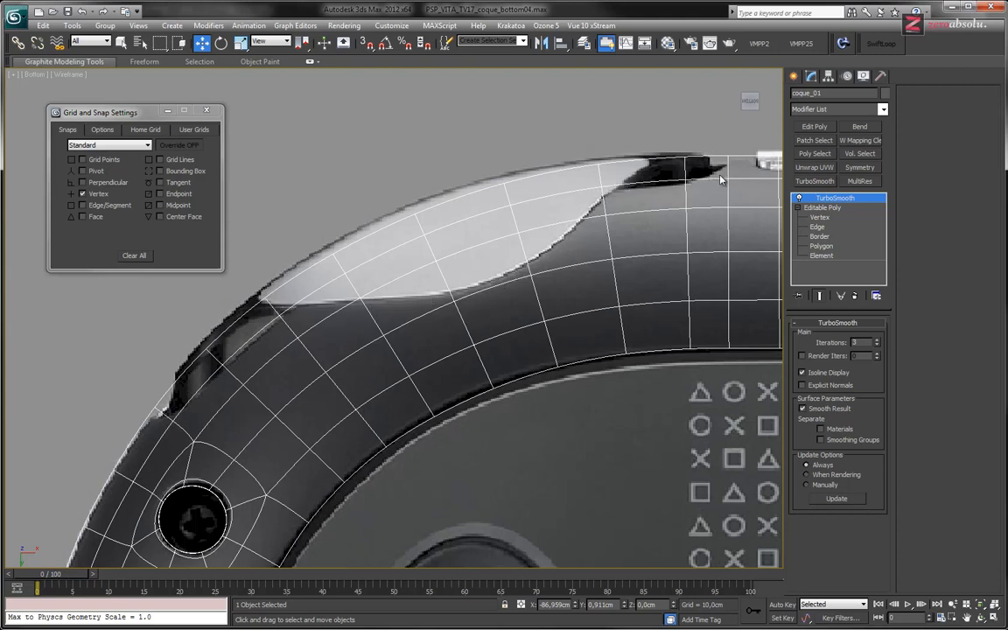
pyautogui.scroll(-4, 512, 282)
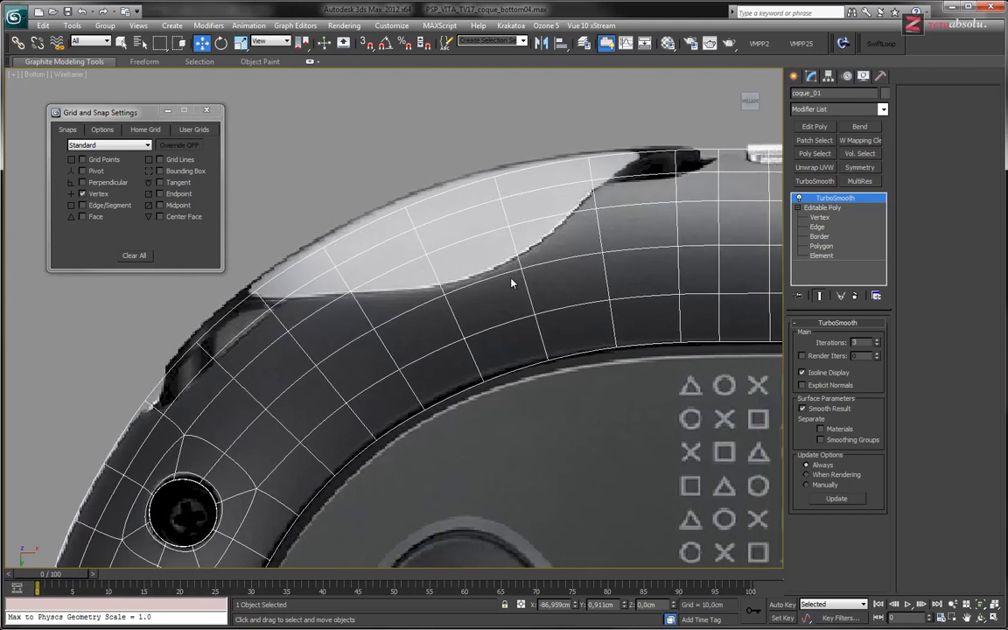
pyautogui.moveTo(511, 282); pyautogui.dragTo(219, 351, button='middle')
pyautogui.moveTo(340, 350); pyautogui.dragTo(550, 272, button='middle')
pyautogui.scroll(-2, 374, 348)
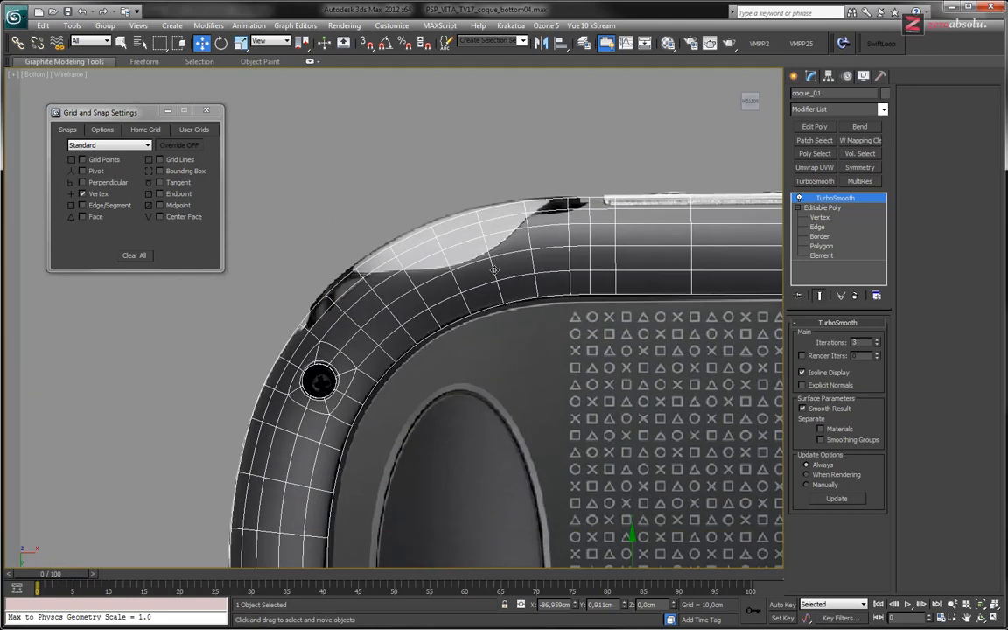
pyautogui.moveTo(483, 268); pyautogui.dragTo(456, 254, button='middle')
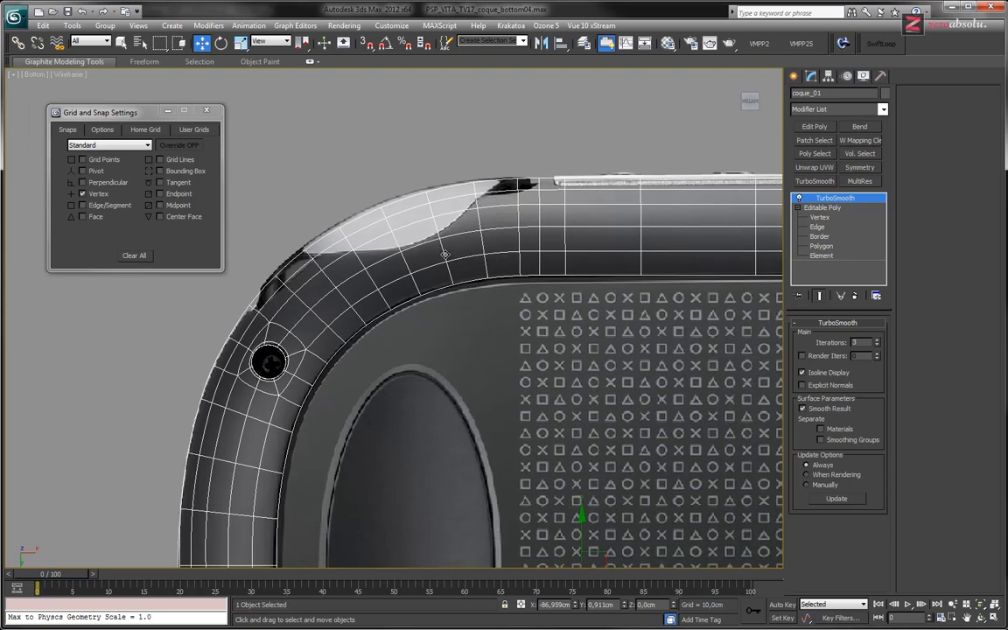
# Examine the whole shell's wireframe against the rear reference, from the camera area to the lower notch.
pyautogui.scroll(-3, 445, 258)
pyautogui.moveTo(367, 437); pyautogui.dragTo(372, 377, button='middle')
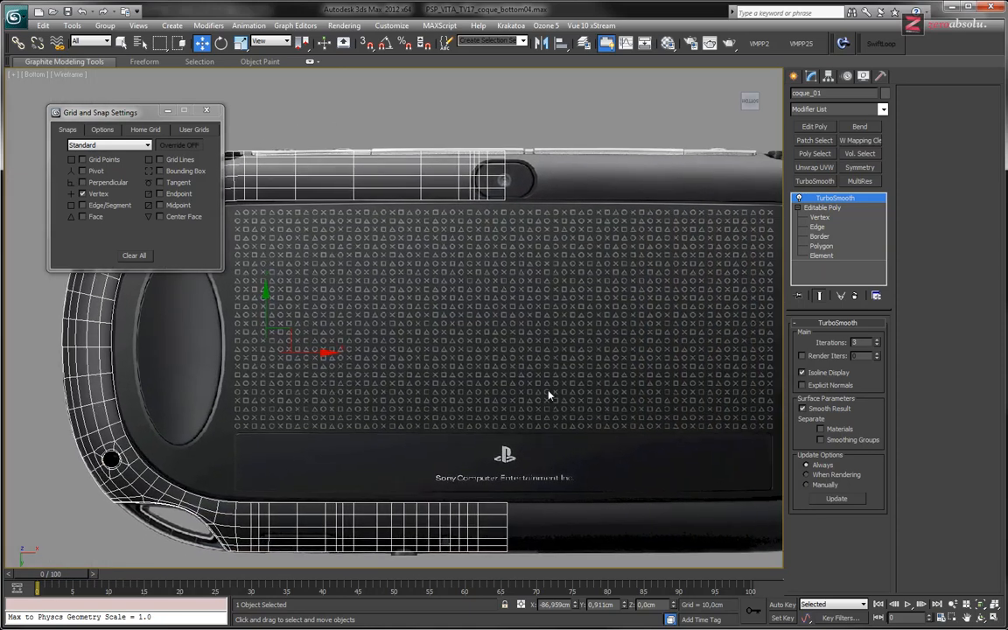
pyautogui.scroll(-3, 504, 355)
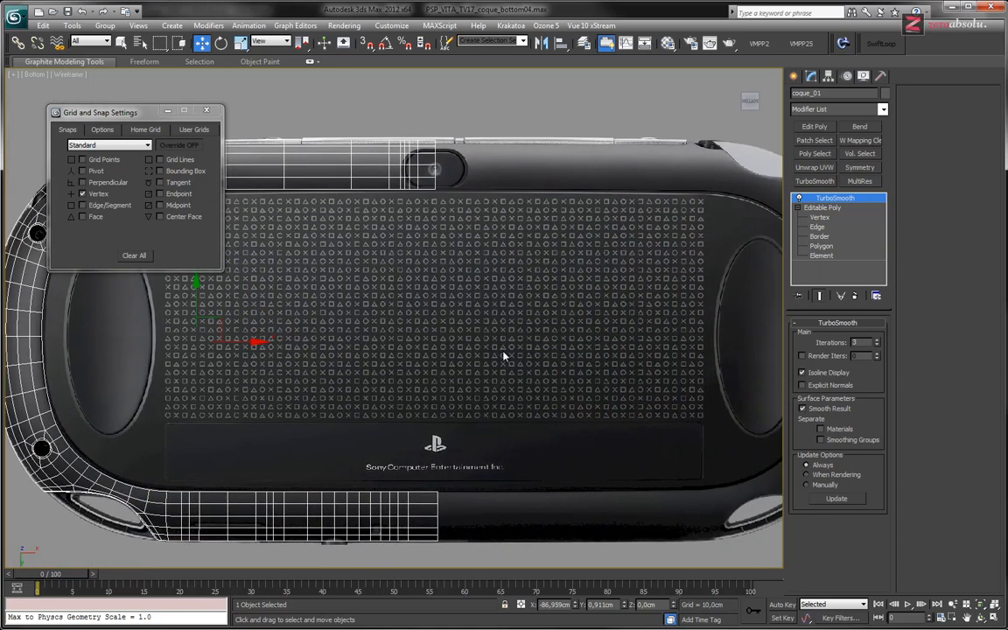
pyautogui.scroll(2, 461, 405)
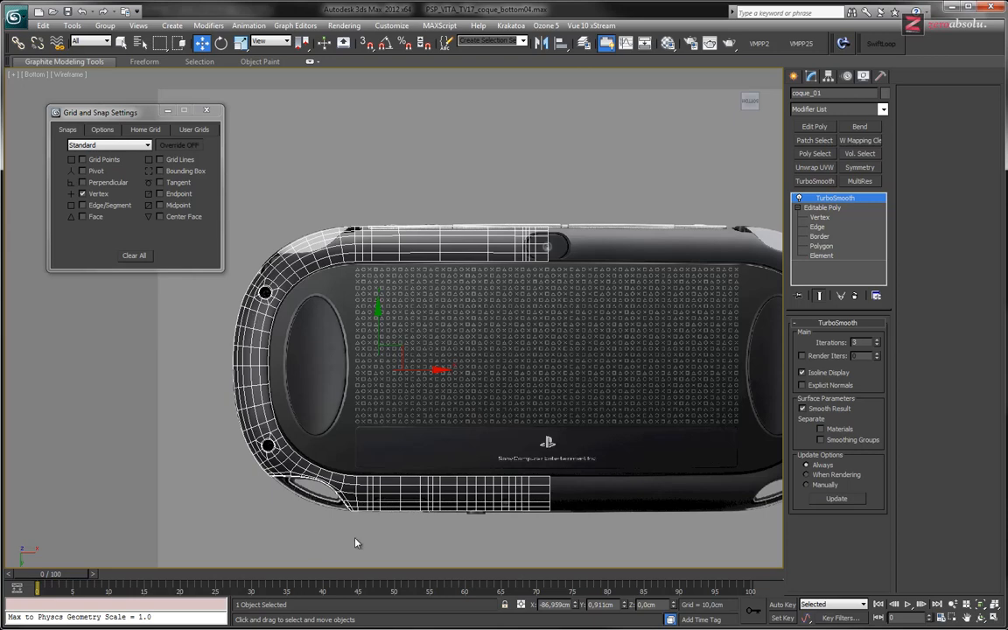
pyautogui.keyDown('alt'); pyautogui.moveTo(355, 543); pyautogui.dragTo(438, 461, button='middle'); pyautogui.keyUp('alt')
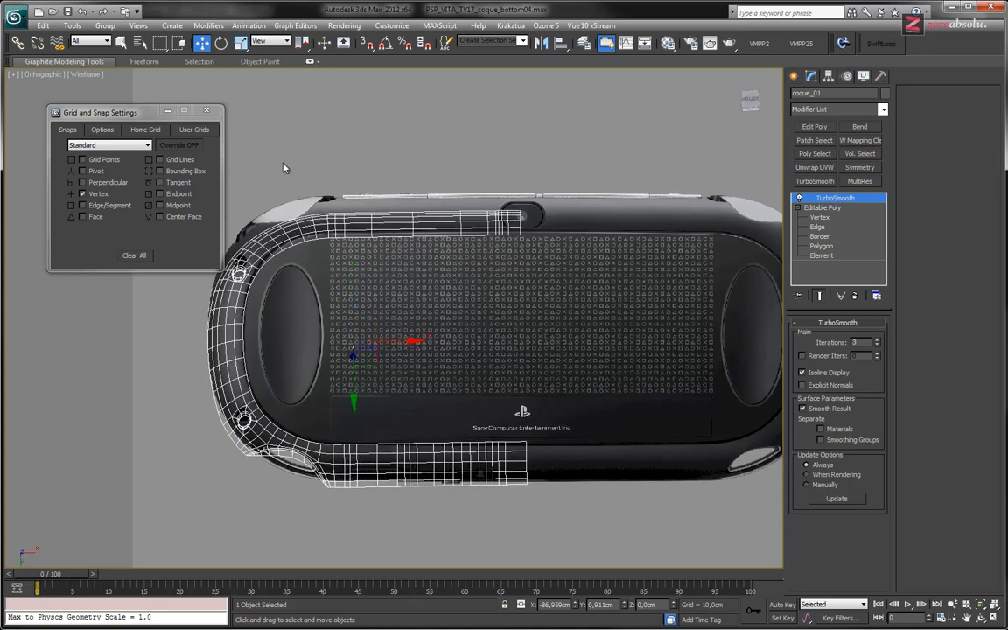
pyautogui.scroll(5, 282, 264)
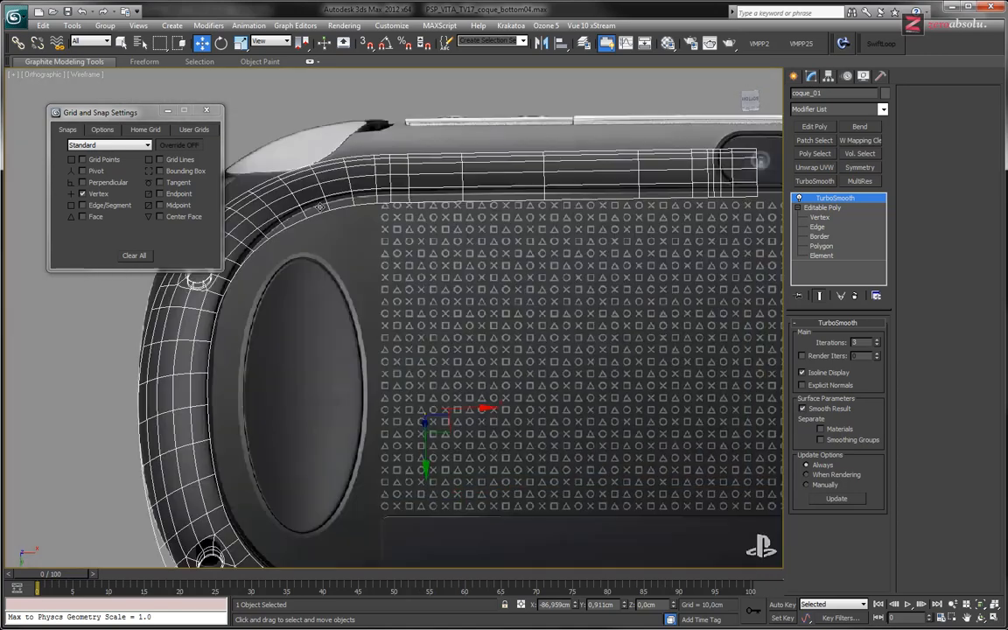
pyautogui.scroll(-5, 304, 224)
pyautogui.keyDown('alt'); pyautogui.moveTo(305, 224); pyautogui.dragTo(281, 310, button='middle'); pyautogui.keyUp('alt')
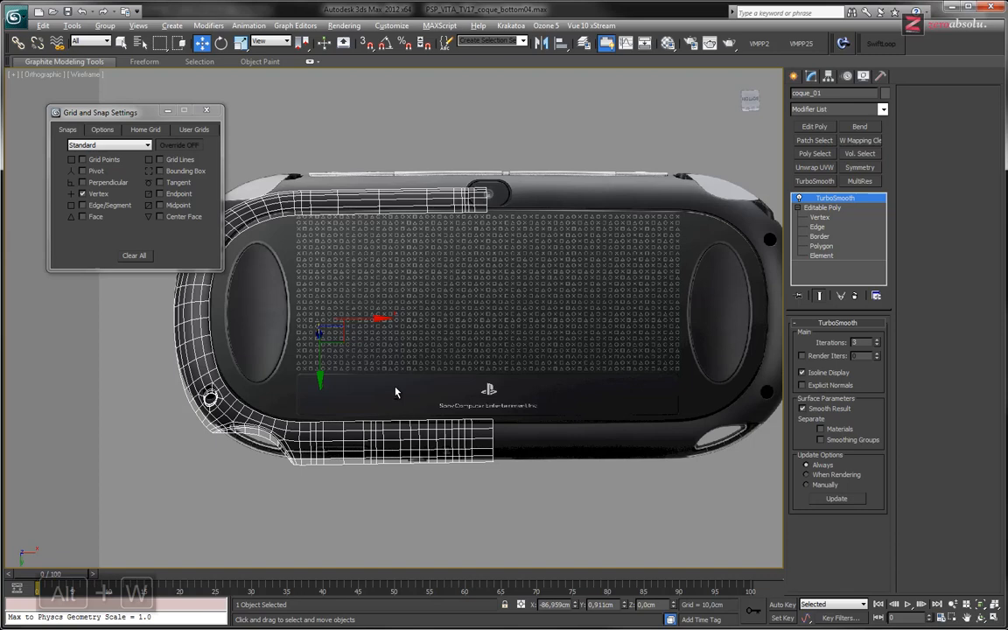
# Maximize the left viewport and switch to Pale Moon to view the left, front and rear PS Vita reference photos.
pyautogui.hotkey('alt', 'w')
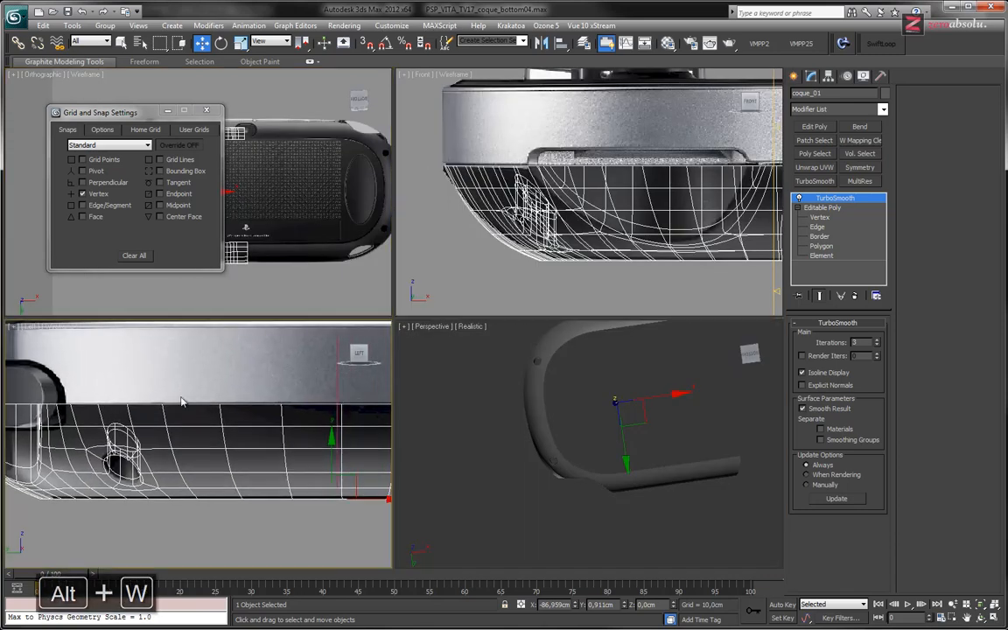
pyautogui.hotkey('alt', 'w')
pyautogui.hotkey('alt', 'Tab')
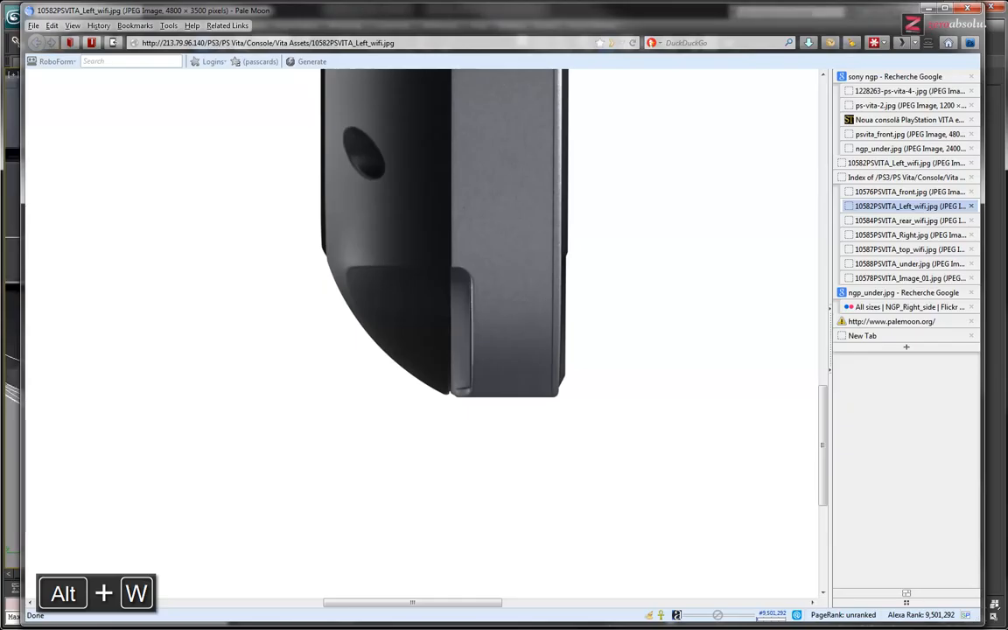
pyautogui.moveTo(491, 219); pyautogui.dragTo(495, 261, button='middle')
pyautogui.click(495, 259)
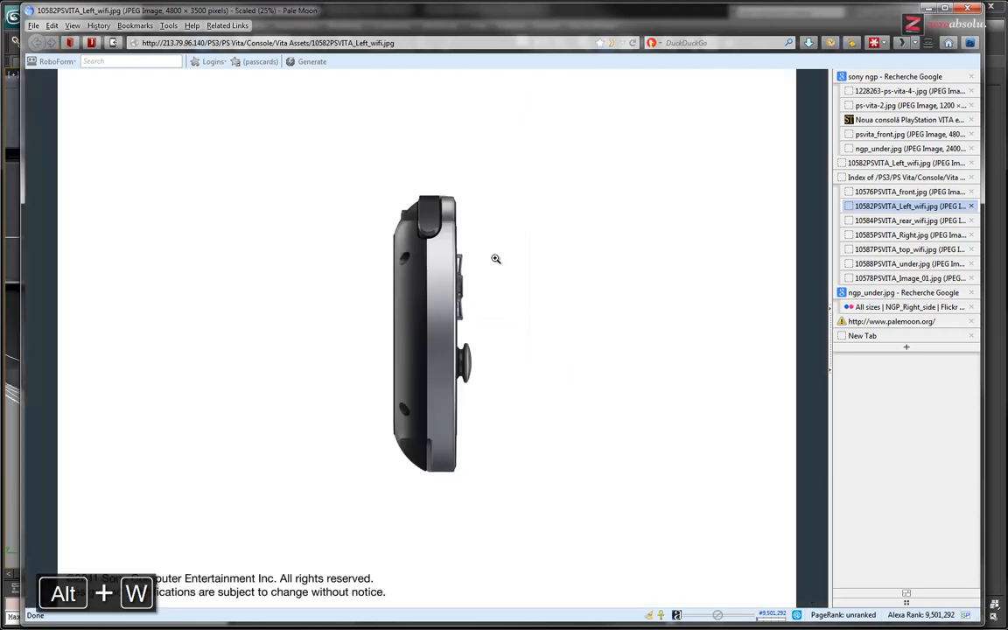
pyautogui.click(888, 193)
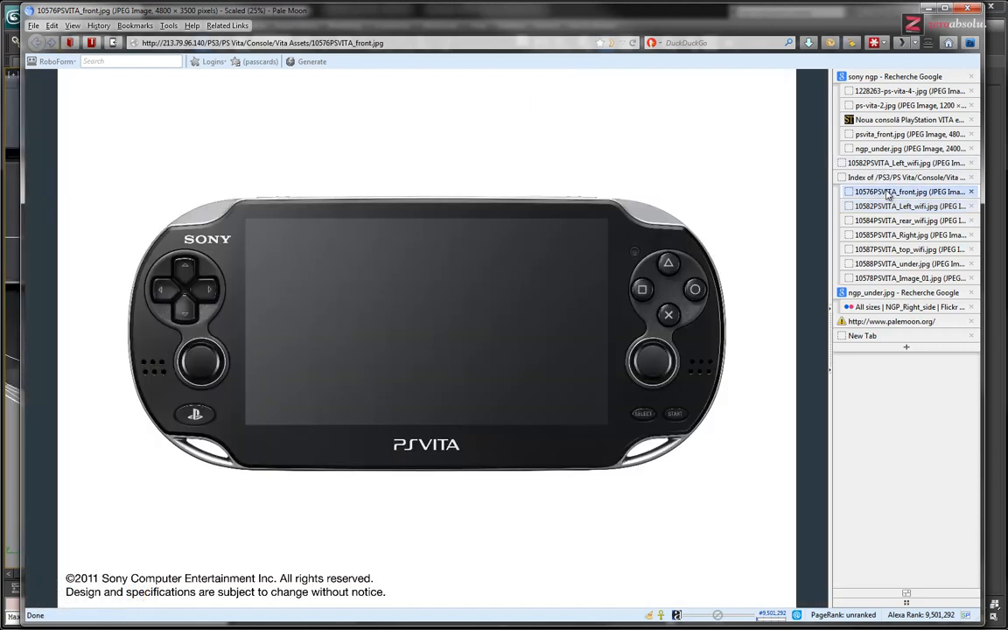
pyautogui.click(893, 220)
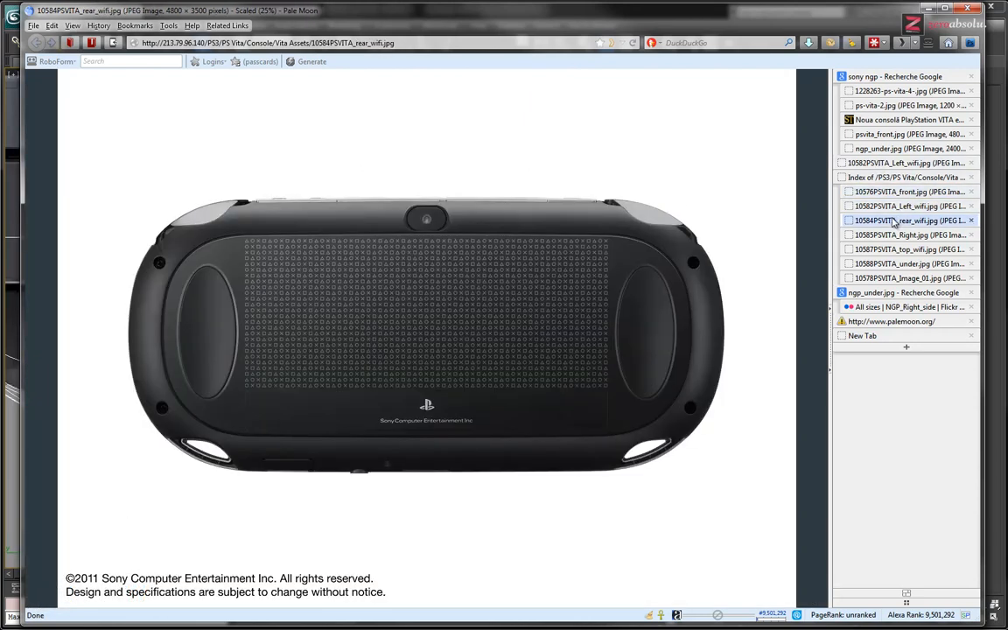
pyautogui.click(346, 424)
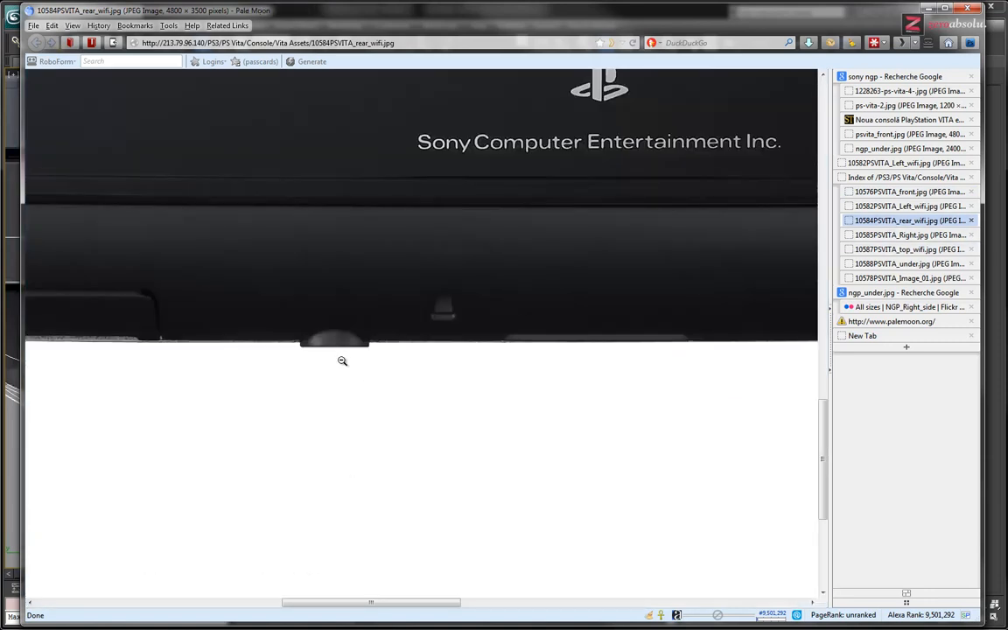
# Examine 10588PSVITA_under.jpg at full size around the connector port, headphone jack, small square hole and rectangular cover.
pyautogui.click(875, 234)
pyautogui.click(875, 263)
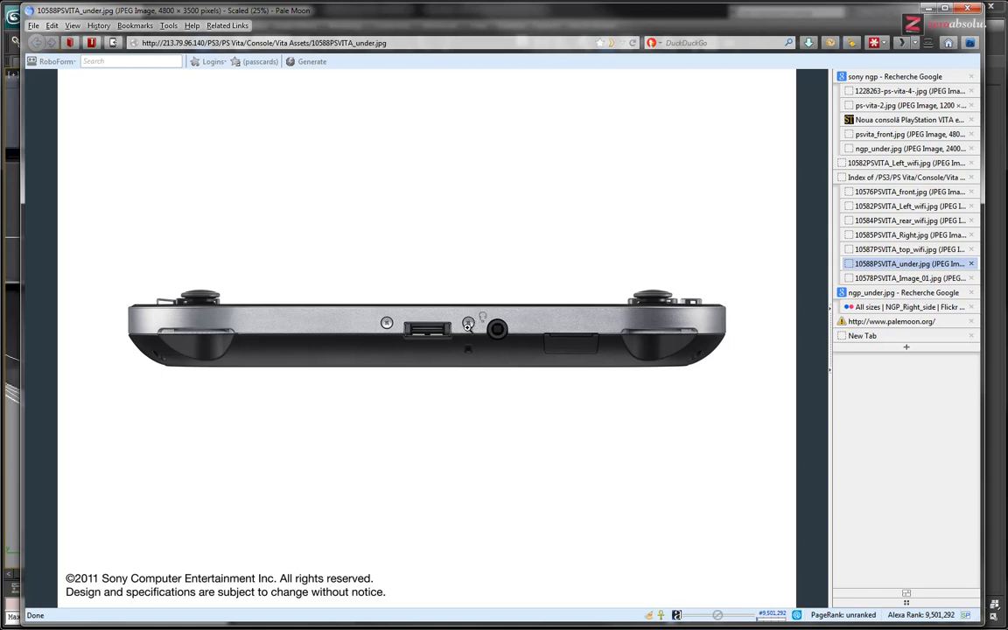
pyautogui.click(469, 323)
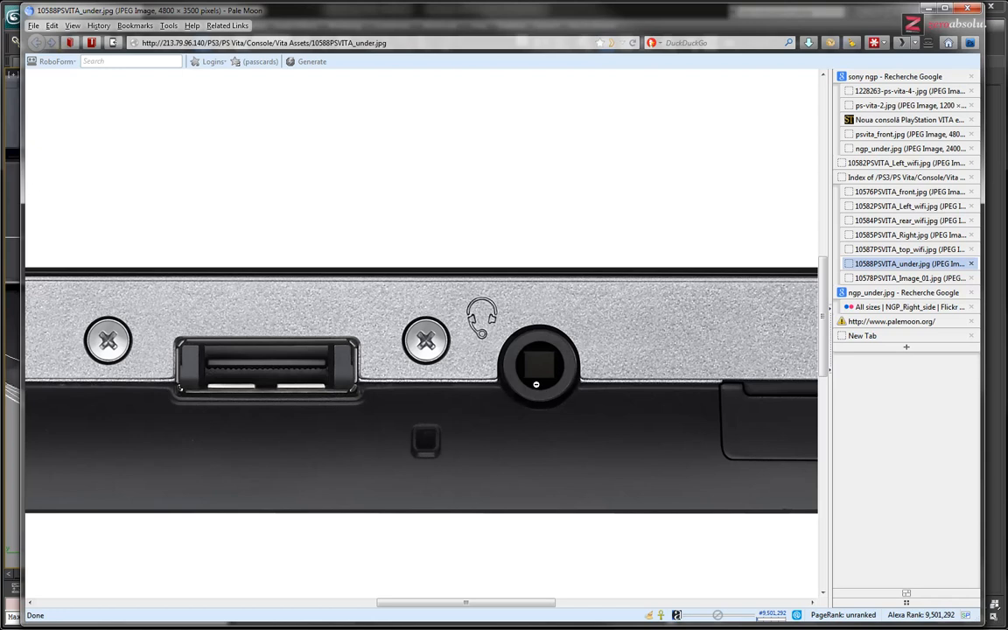
pyautogui.hscroll(5, 562, 360)
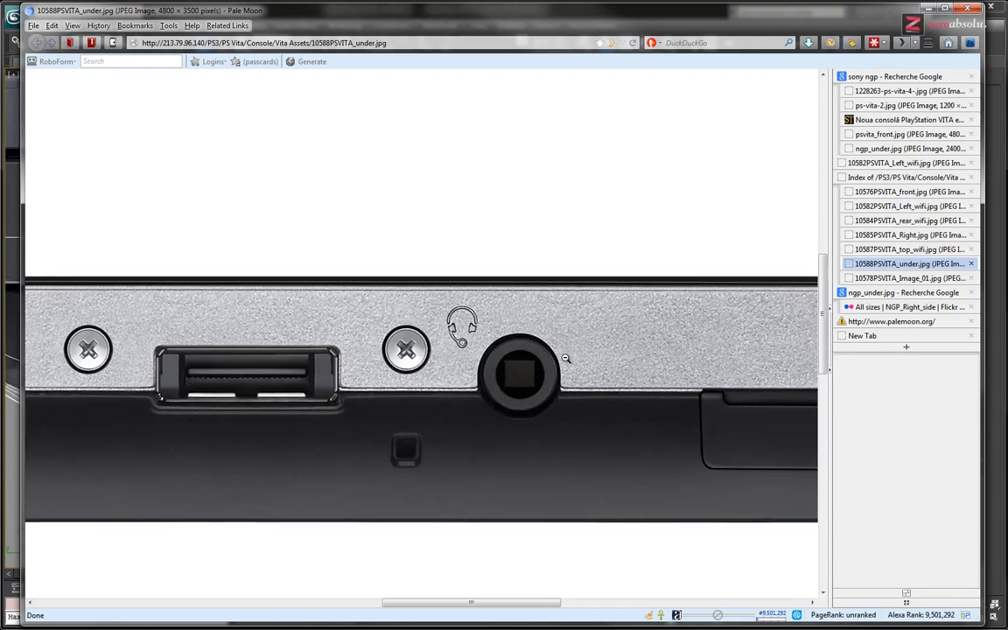
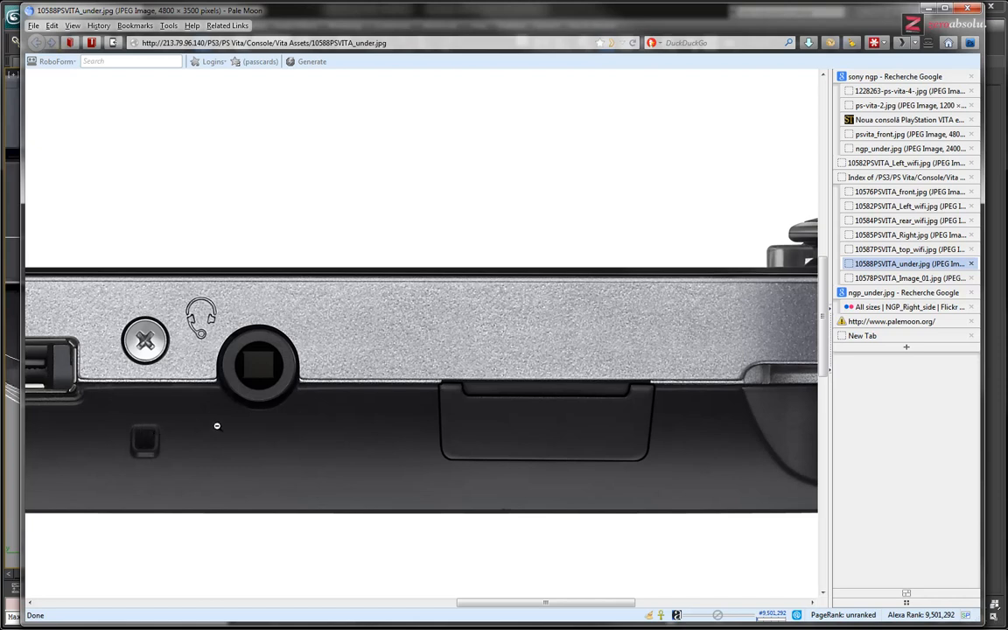
pyautogui.hscroll(-5, 273, 408)
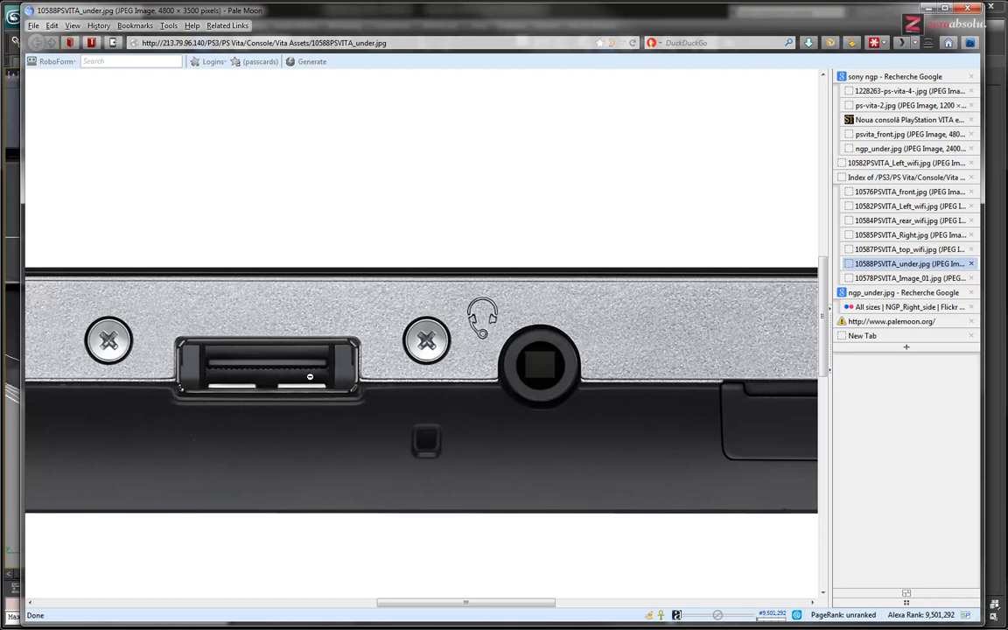
pyautogui.click(160, 354)
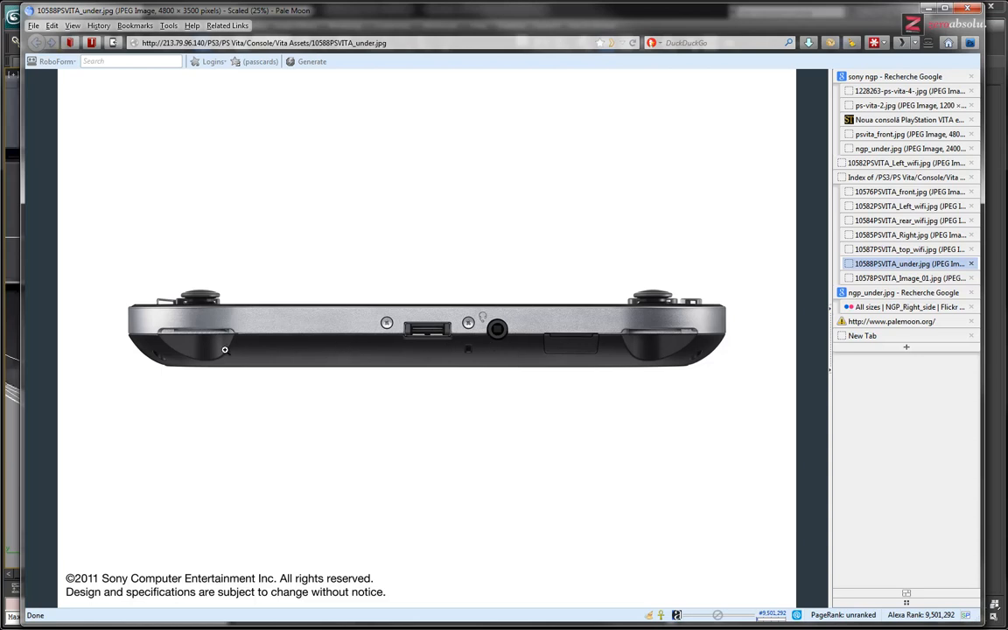
# View 10578PSVITA_Image_01.jpg and 10587PSVITA_top_wifi.jpg, and examine the recess above the R trigger at full size.
pyautogui.click(898, 278)
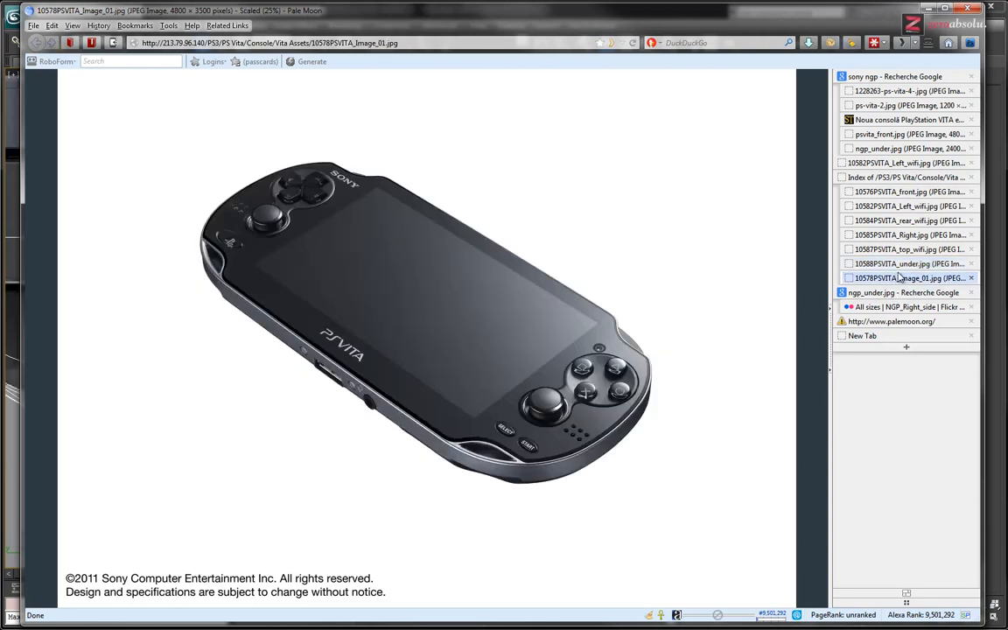
pyautogui.click(899, 264)
pyautogui.click(898, 250)
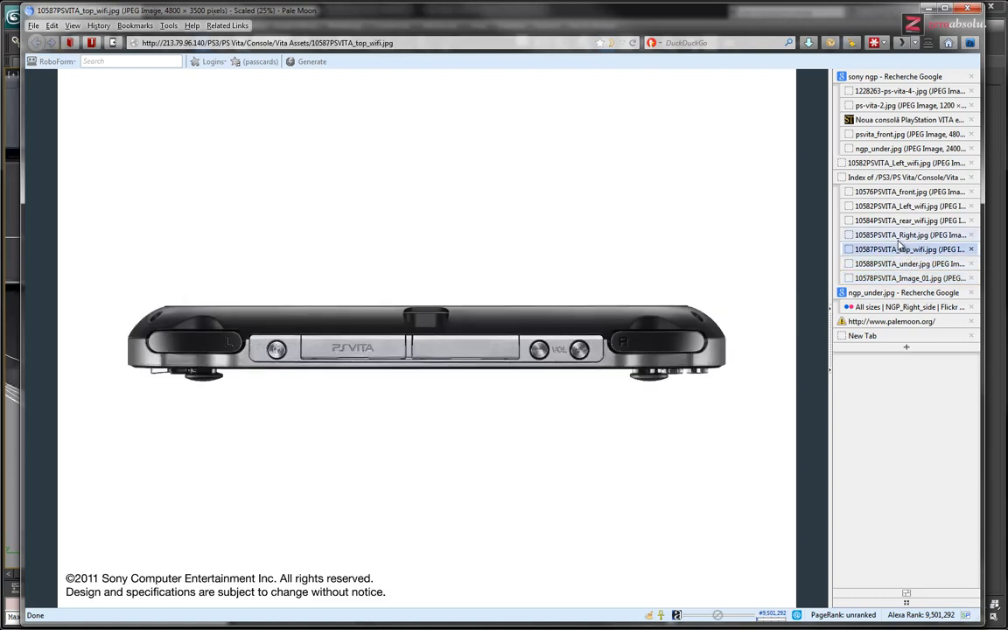
pyautogui.click(591, 346)
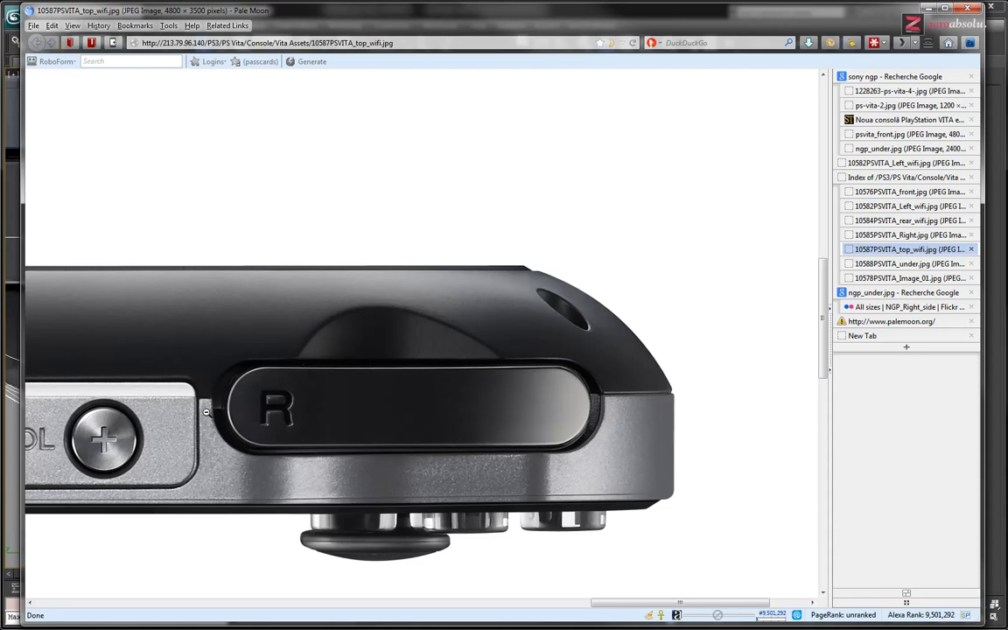
pyautogui.click(321, 317)
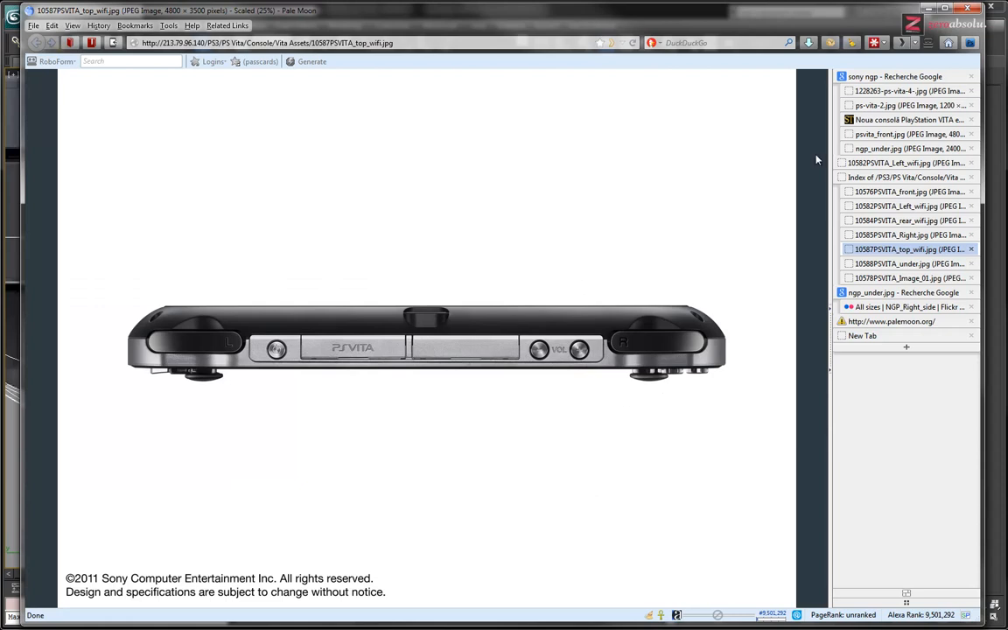
# Return to 3ds Max and examine the shell's wireframe against the left side reference, including the trigger recess and screw holes.
pyautogui.click(988, 39)
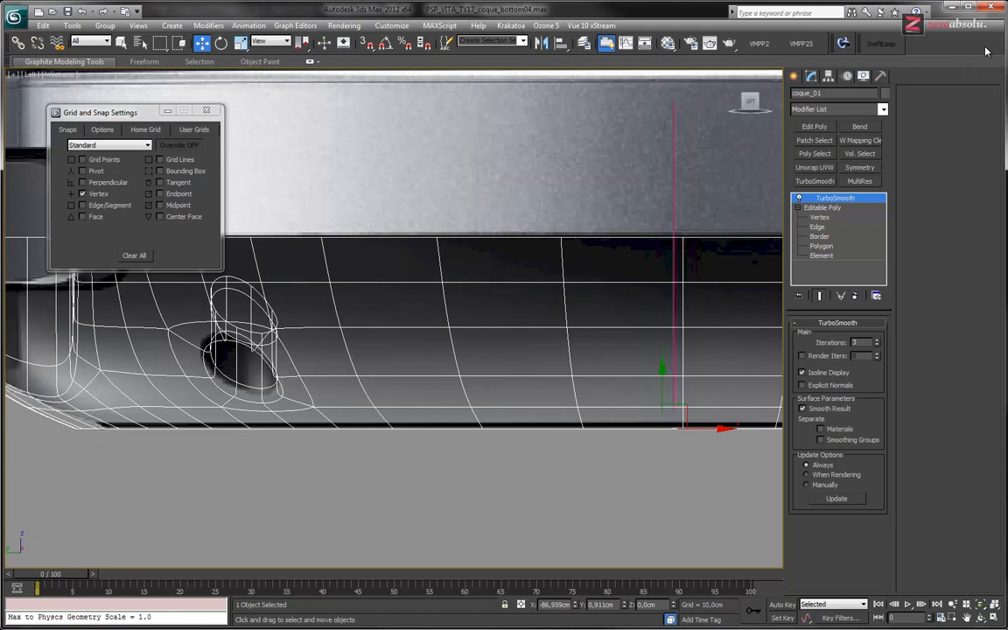
pyautogui.moveTo(466, 167); pyautogui.dragTo(362, 272, button='middle')
pyautogui.scroll(-3, 443, 234)
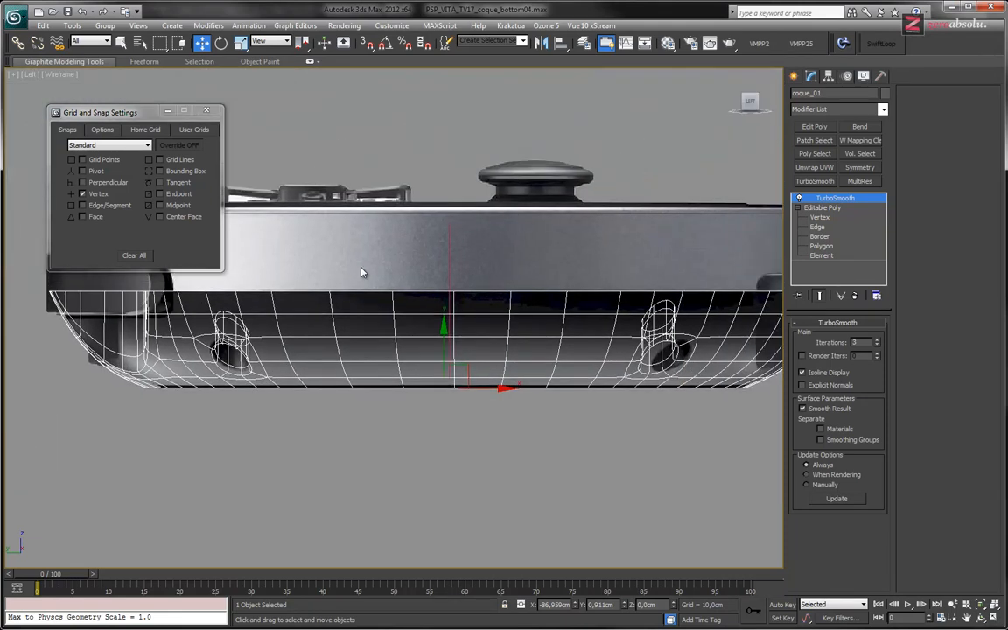
pyautogui.moveTo(484, 280); pyautogui.dragTo(506, 313, button='middle')
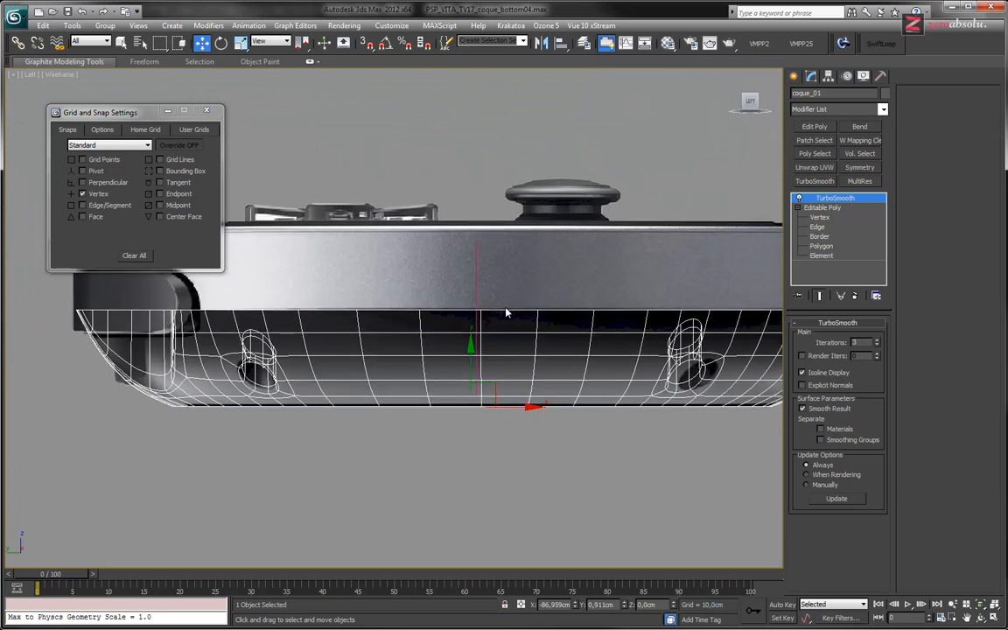
pyautogui.moveTo(416, 310); pyautogui.dragTo(388, 312, button='middle')
pyautogui.scroll(-2, 428, 299)
pyautogui.moveTo(423, 368); pyautogui.dragTo(392, 373, button='middle')
pyautogui.scroll(2, 489, 328)
pyautogui.keyDown('alt'); pyautogui.moveTo(587, 344); pyautogui.dragTo(498, 408, button='middle'); pyautogui.keyUp('alt')
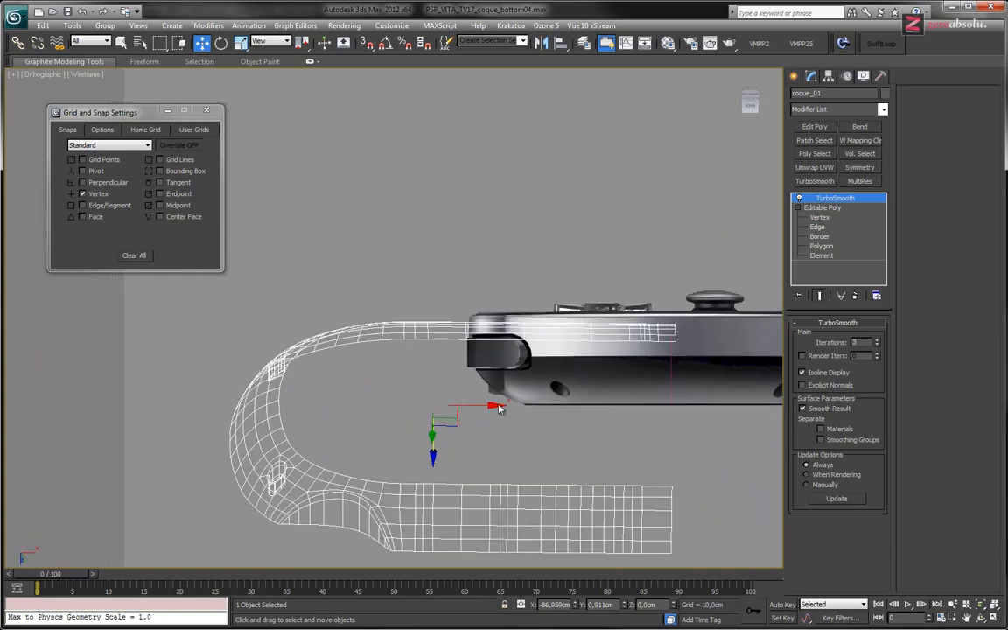